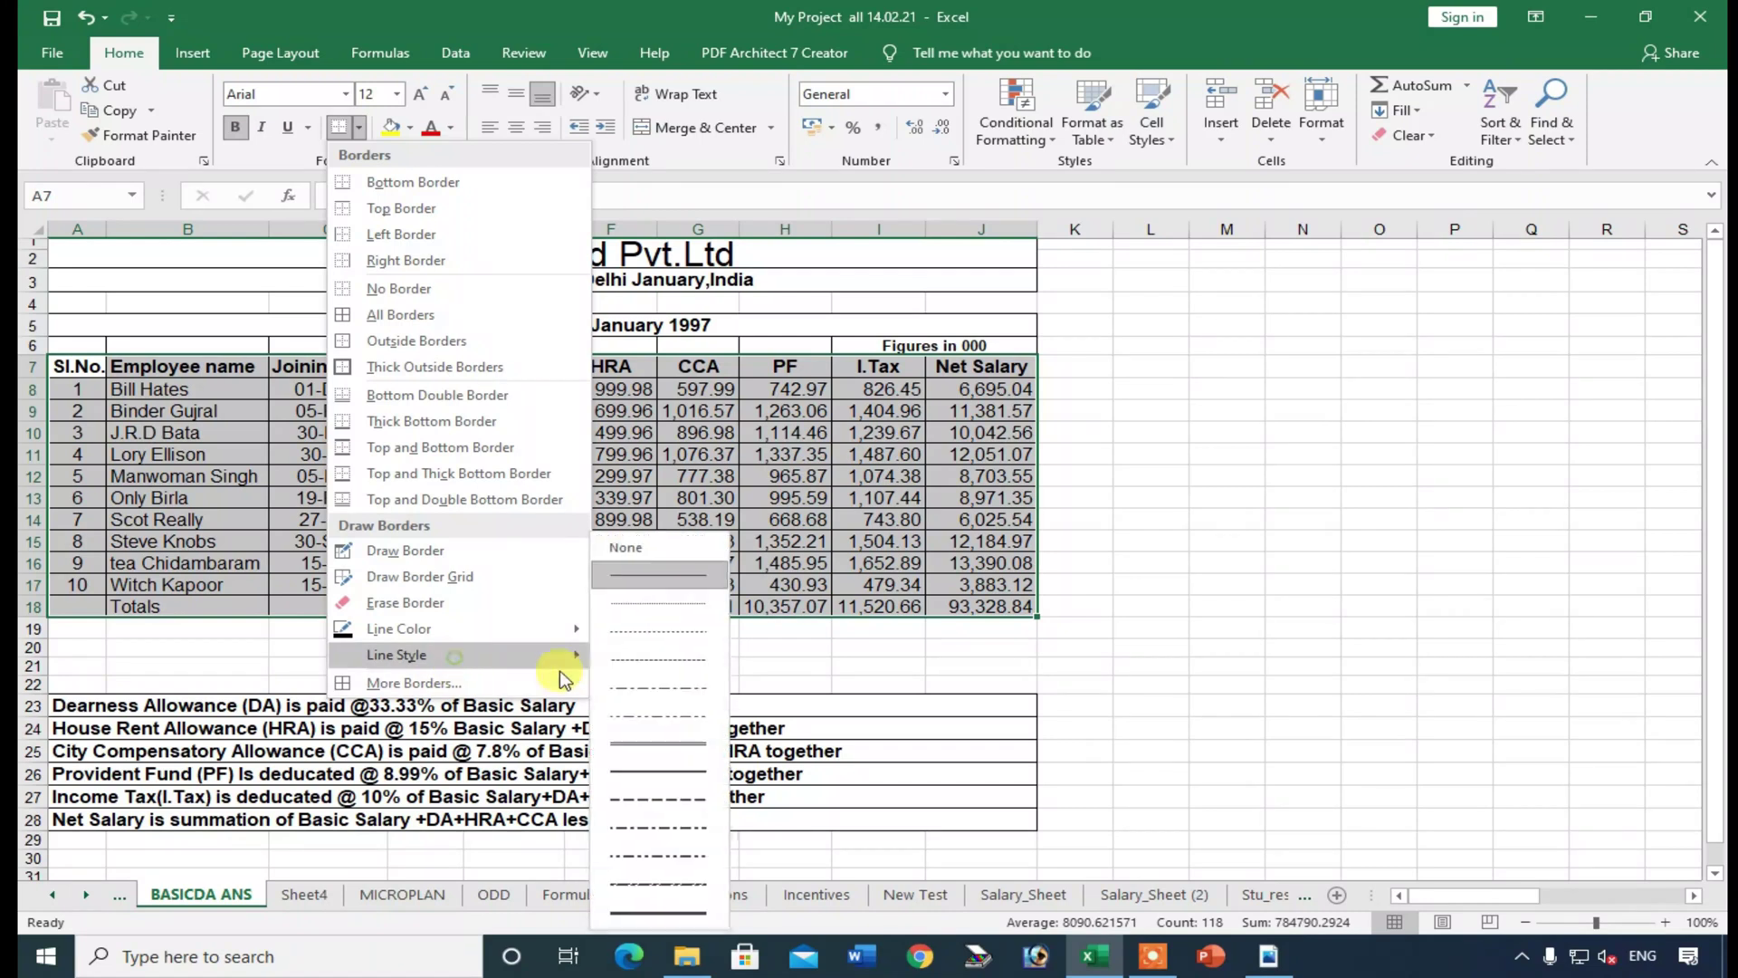
- Set the border line style to double and apply it to all cell borders of the payroll table A6:J18
left_click(677, 752)
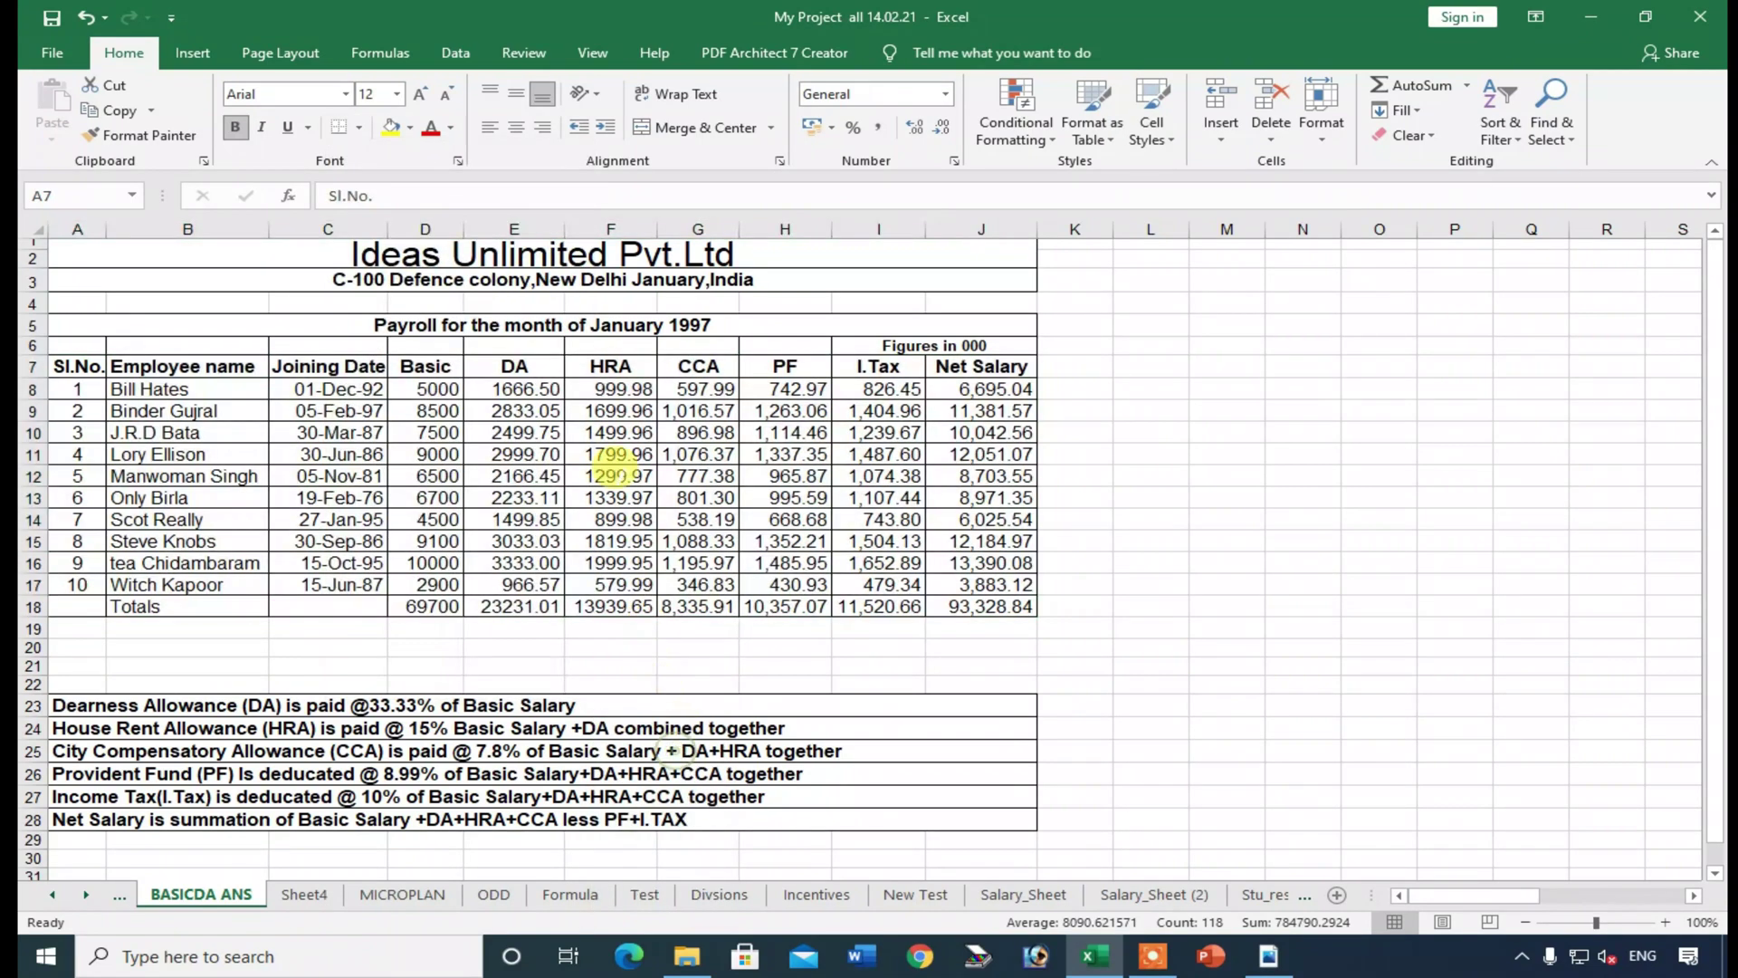
left_click_drag(661, 465, 727, 506)
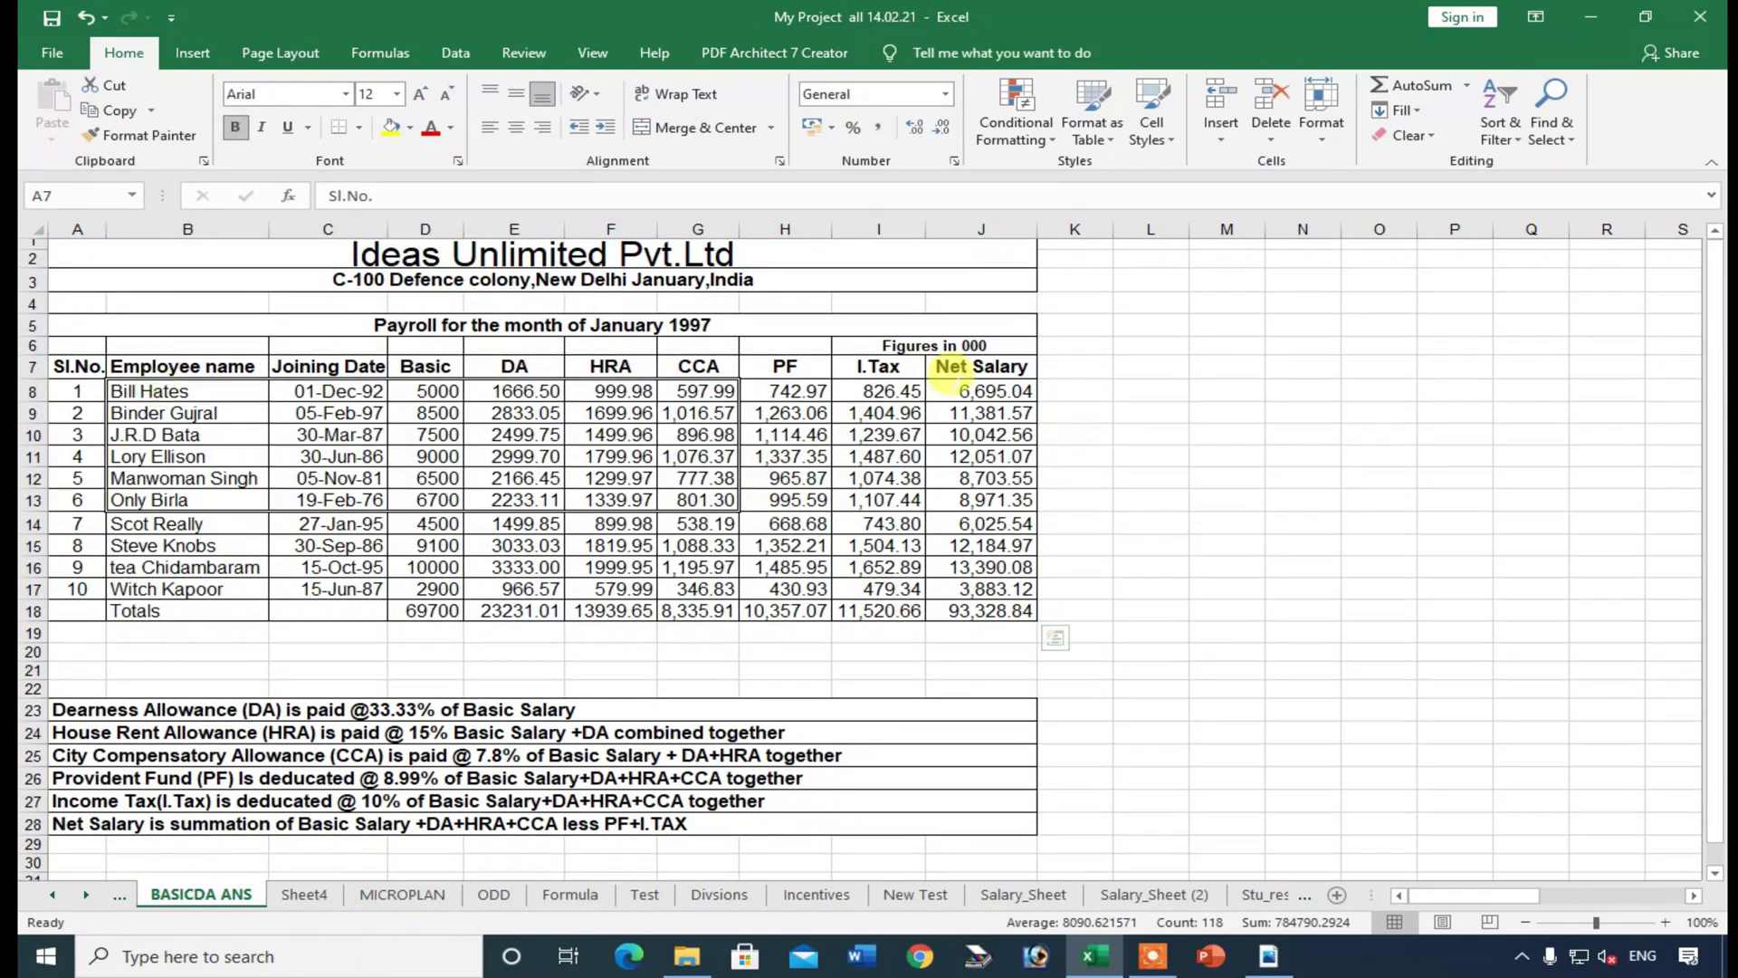
left_click(71, 348)
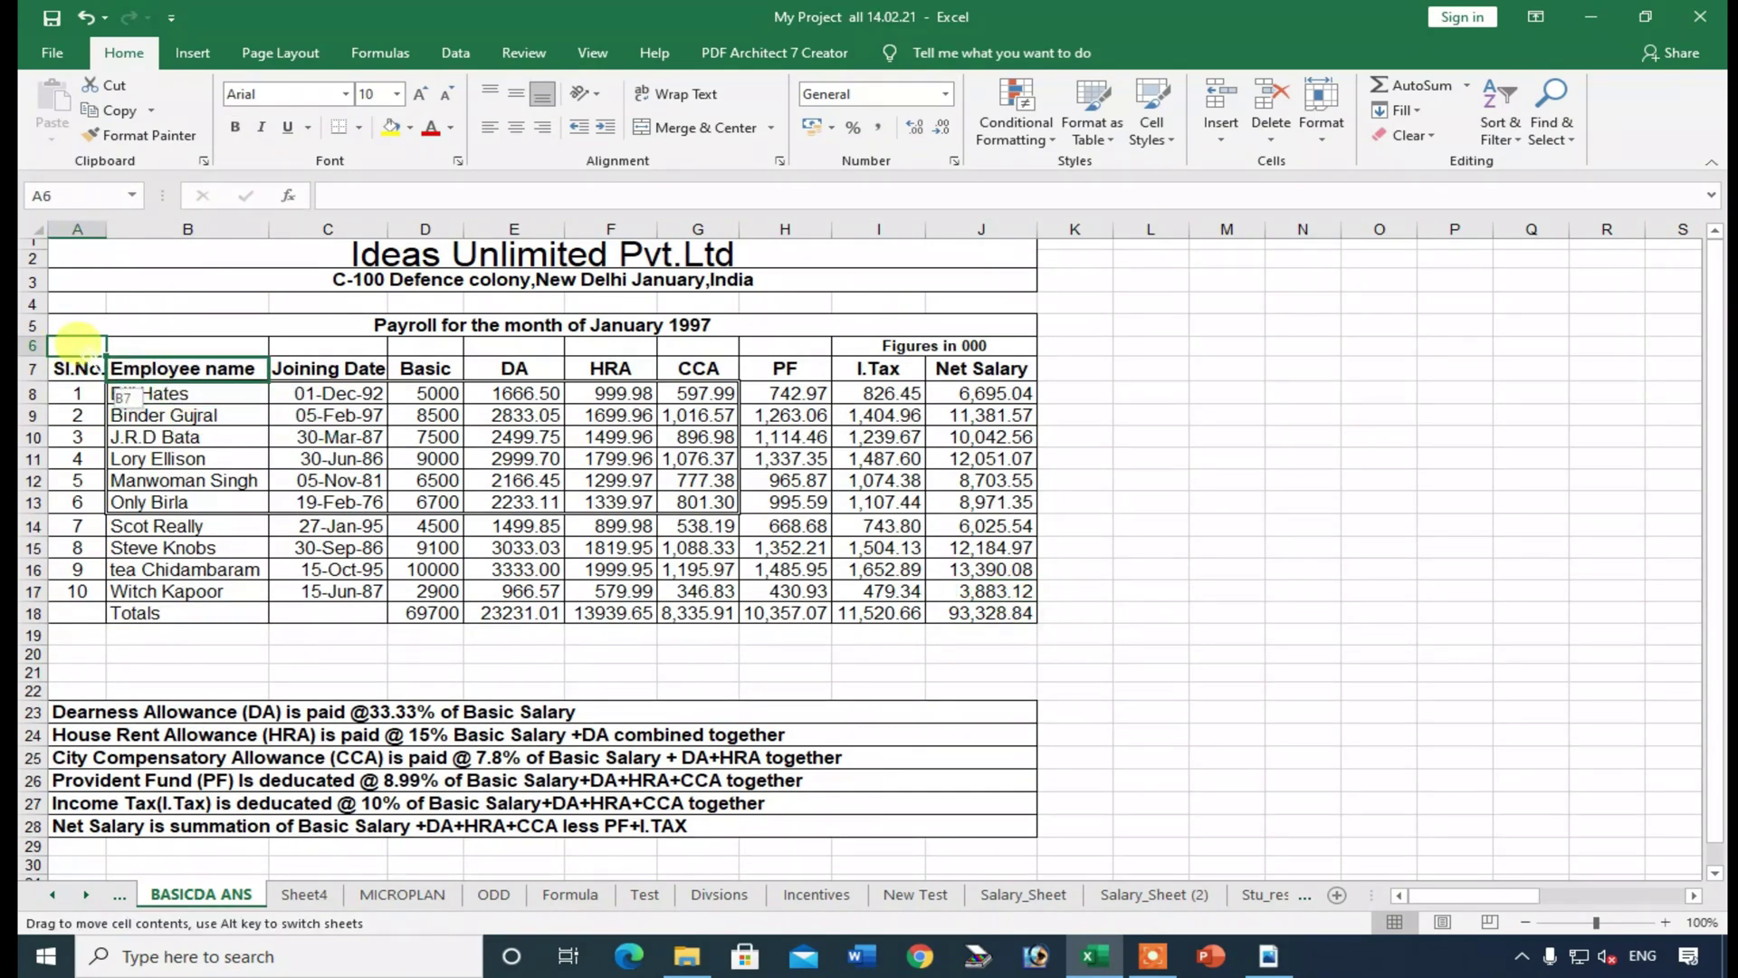
left_click_drag(102, 347, 987, 613)
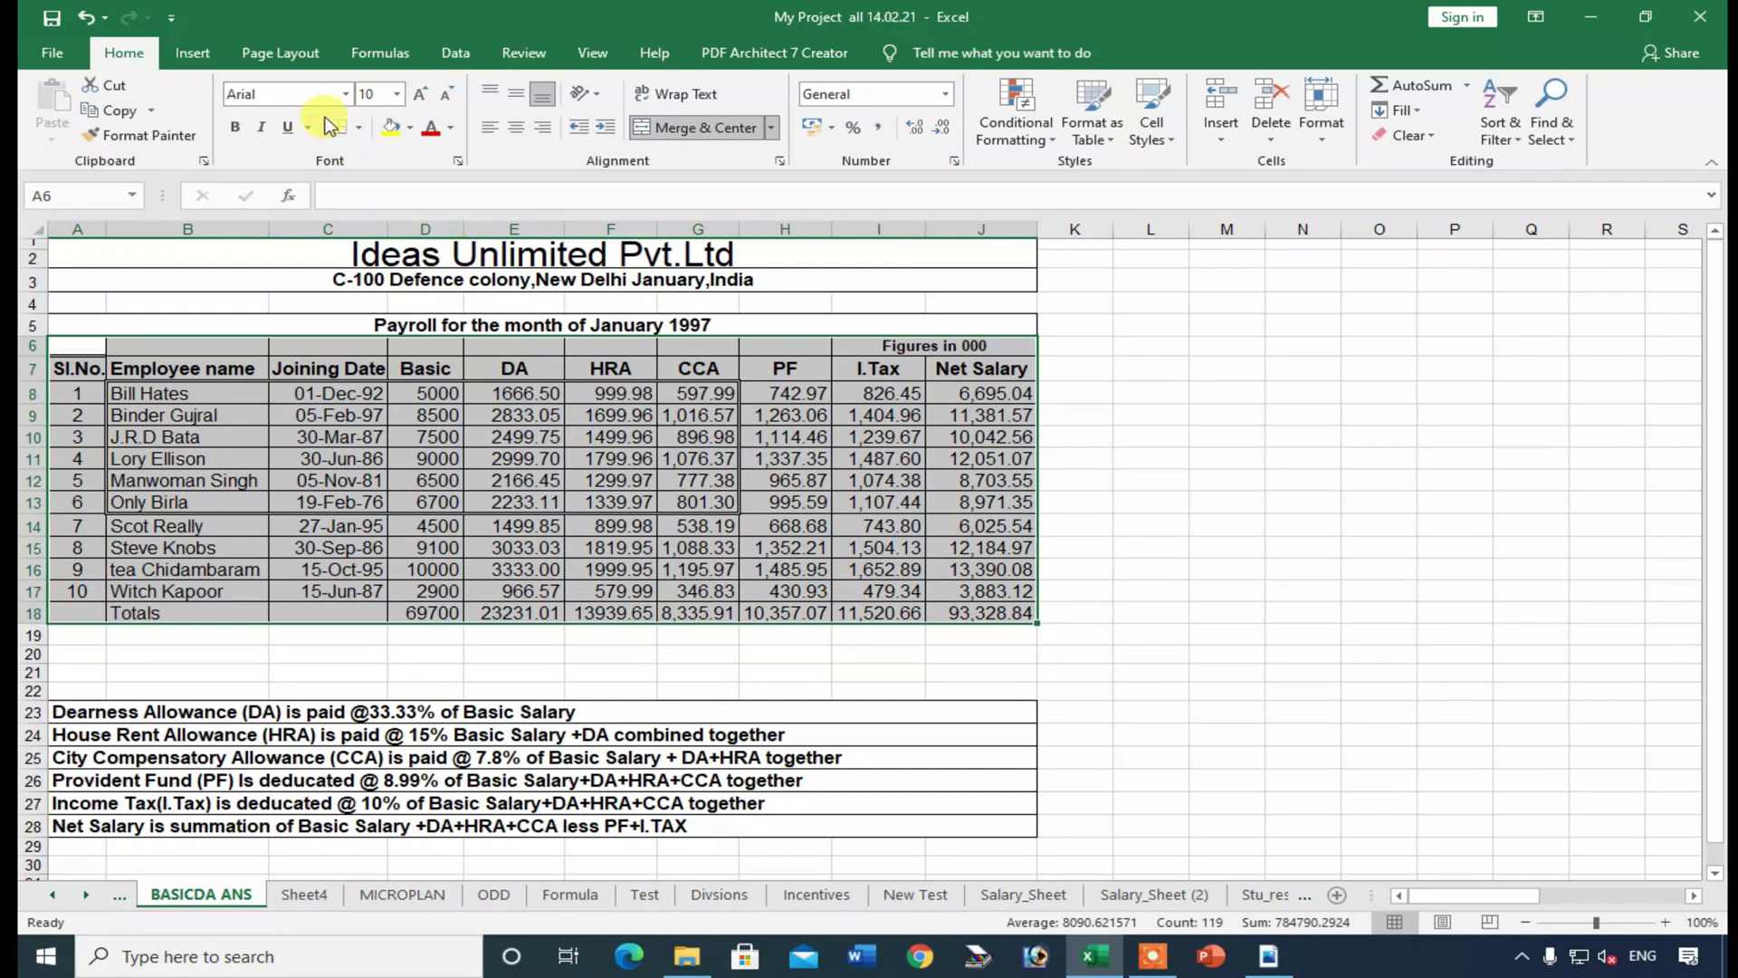
left_click(362, 128)
left_click(398, 314)
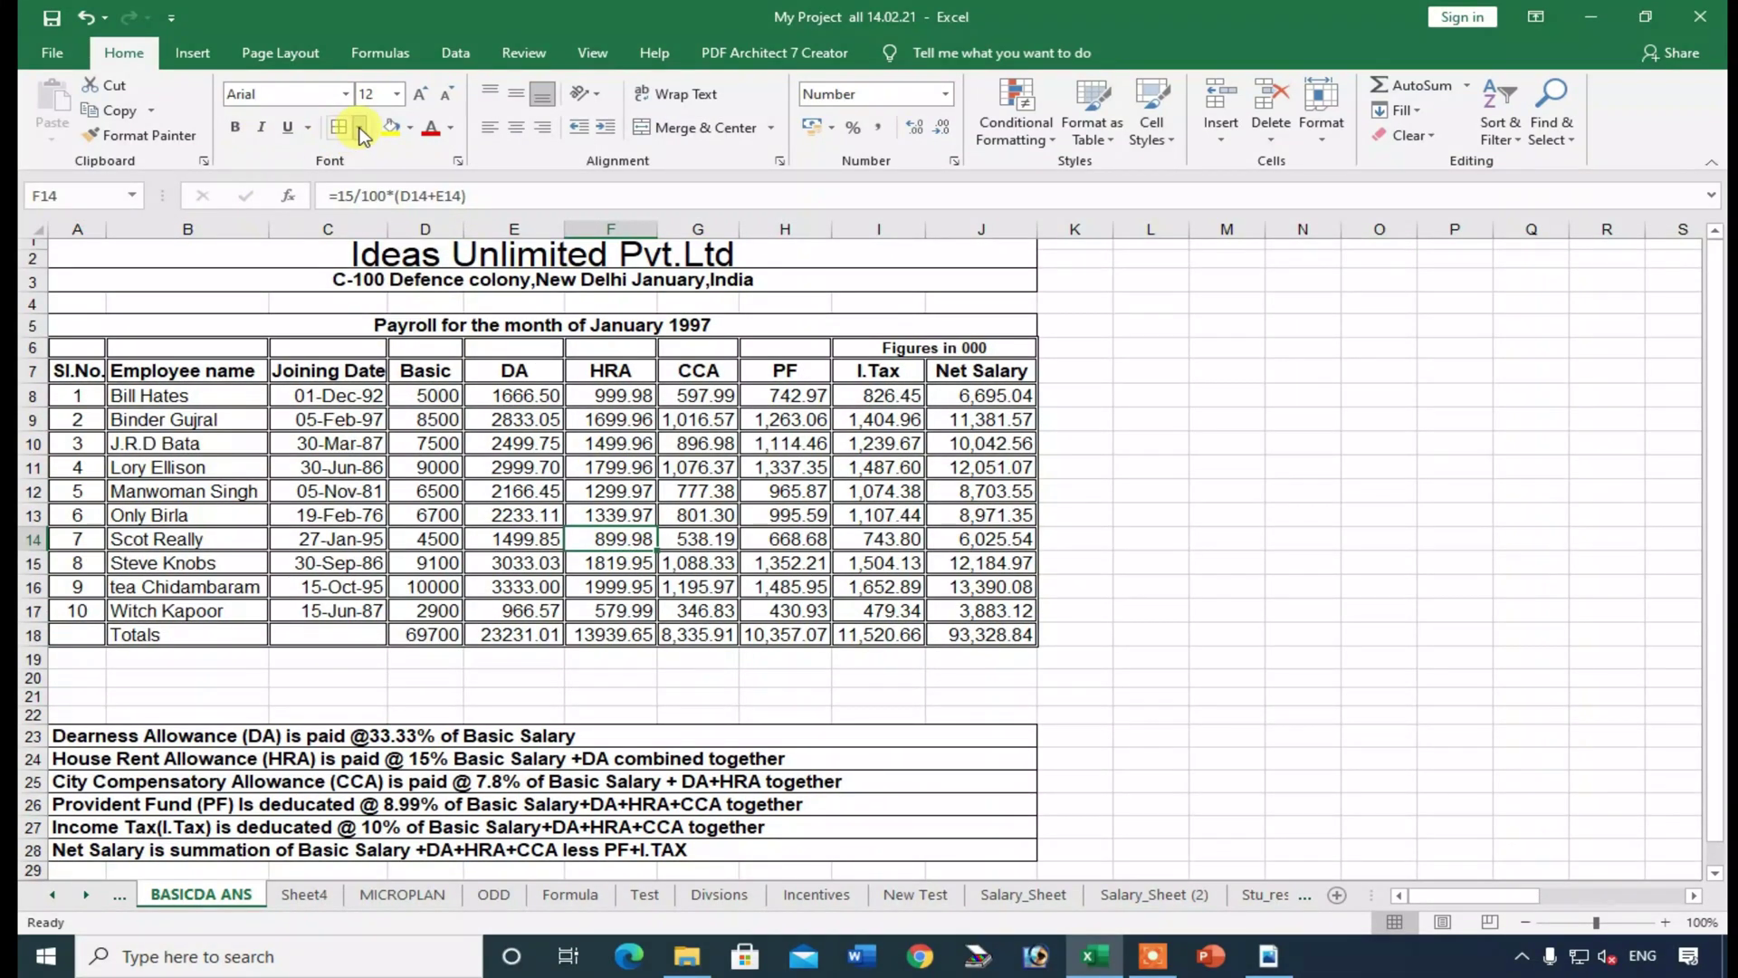
left_click(361, 131)
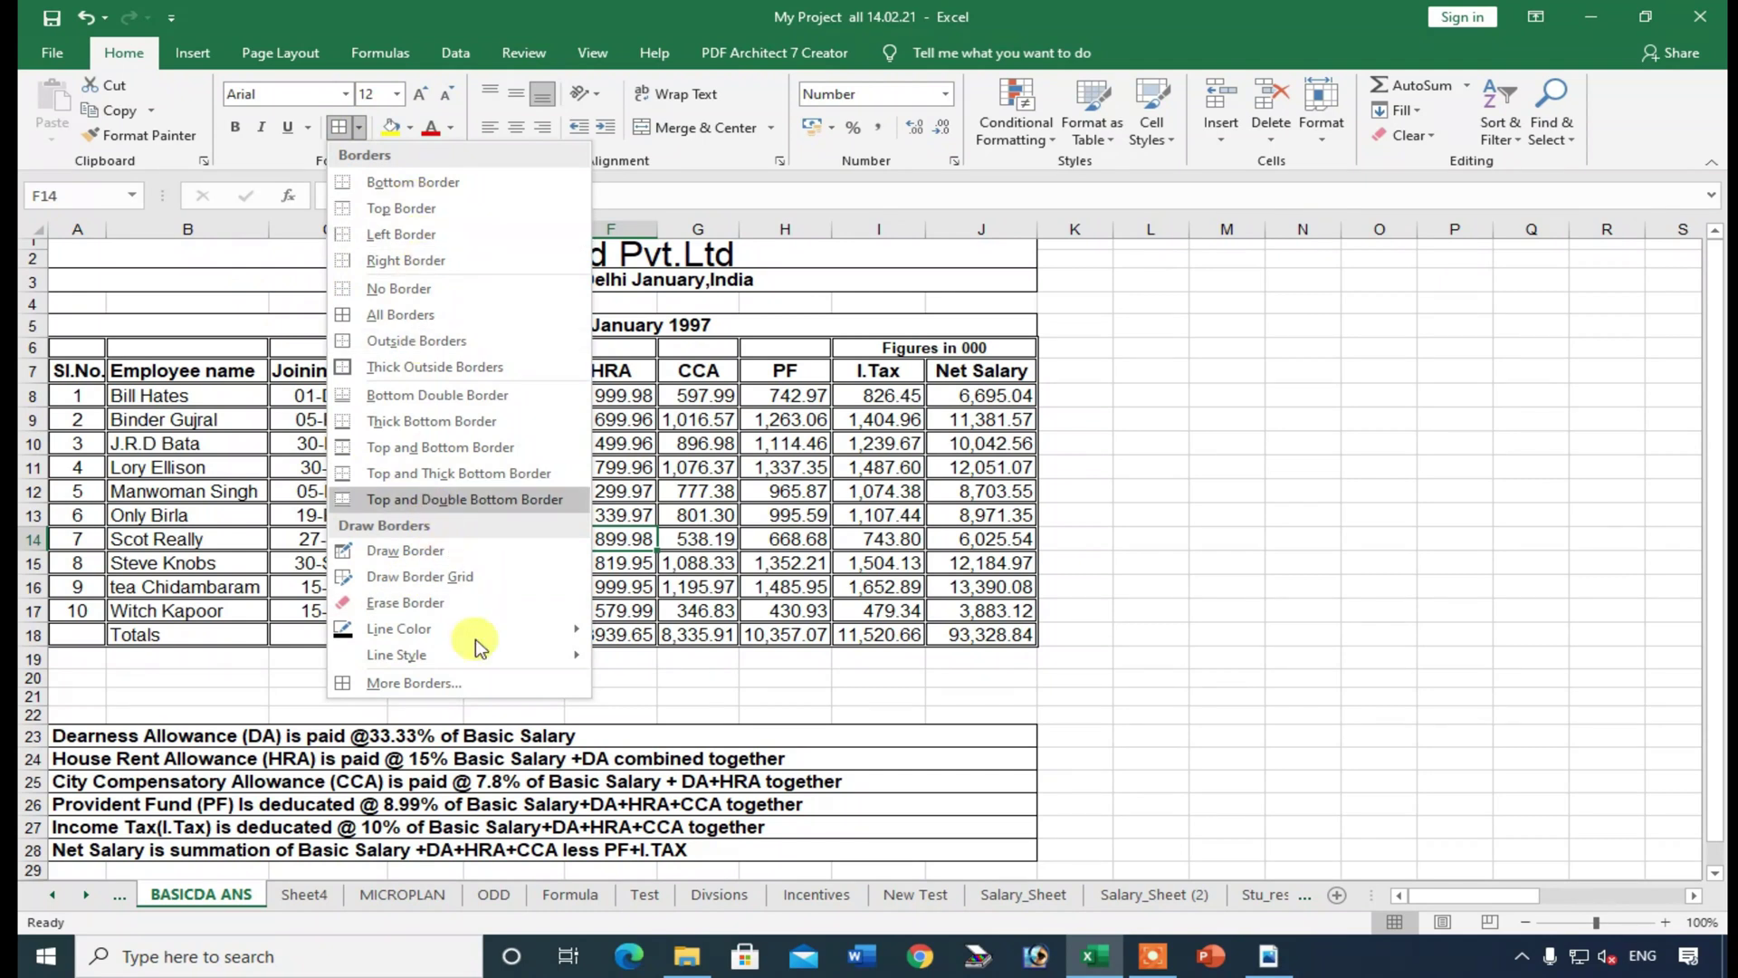
mouse_move(475, 639)
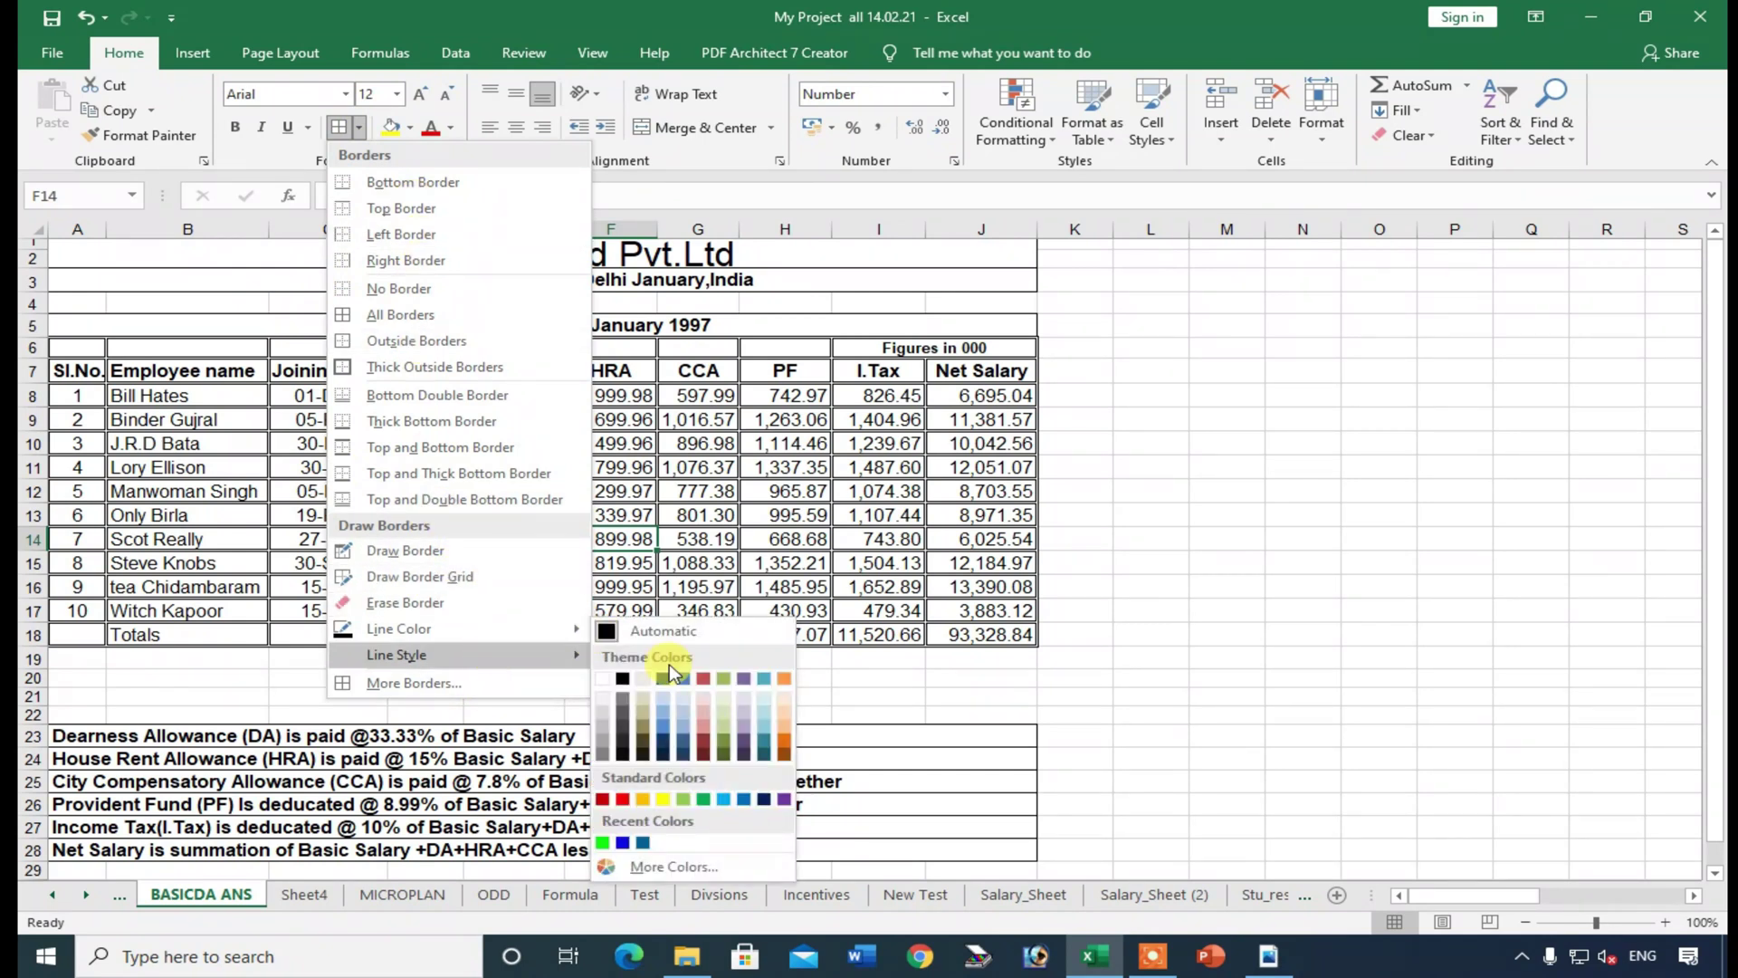
left_click(789, 514)
scroll(306, 568, "down", 3)
scroll(306, 568, "up", 3)
left_click(317, 569)
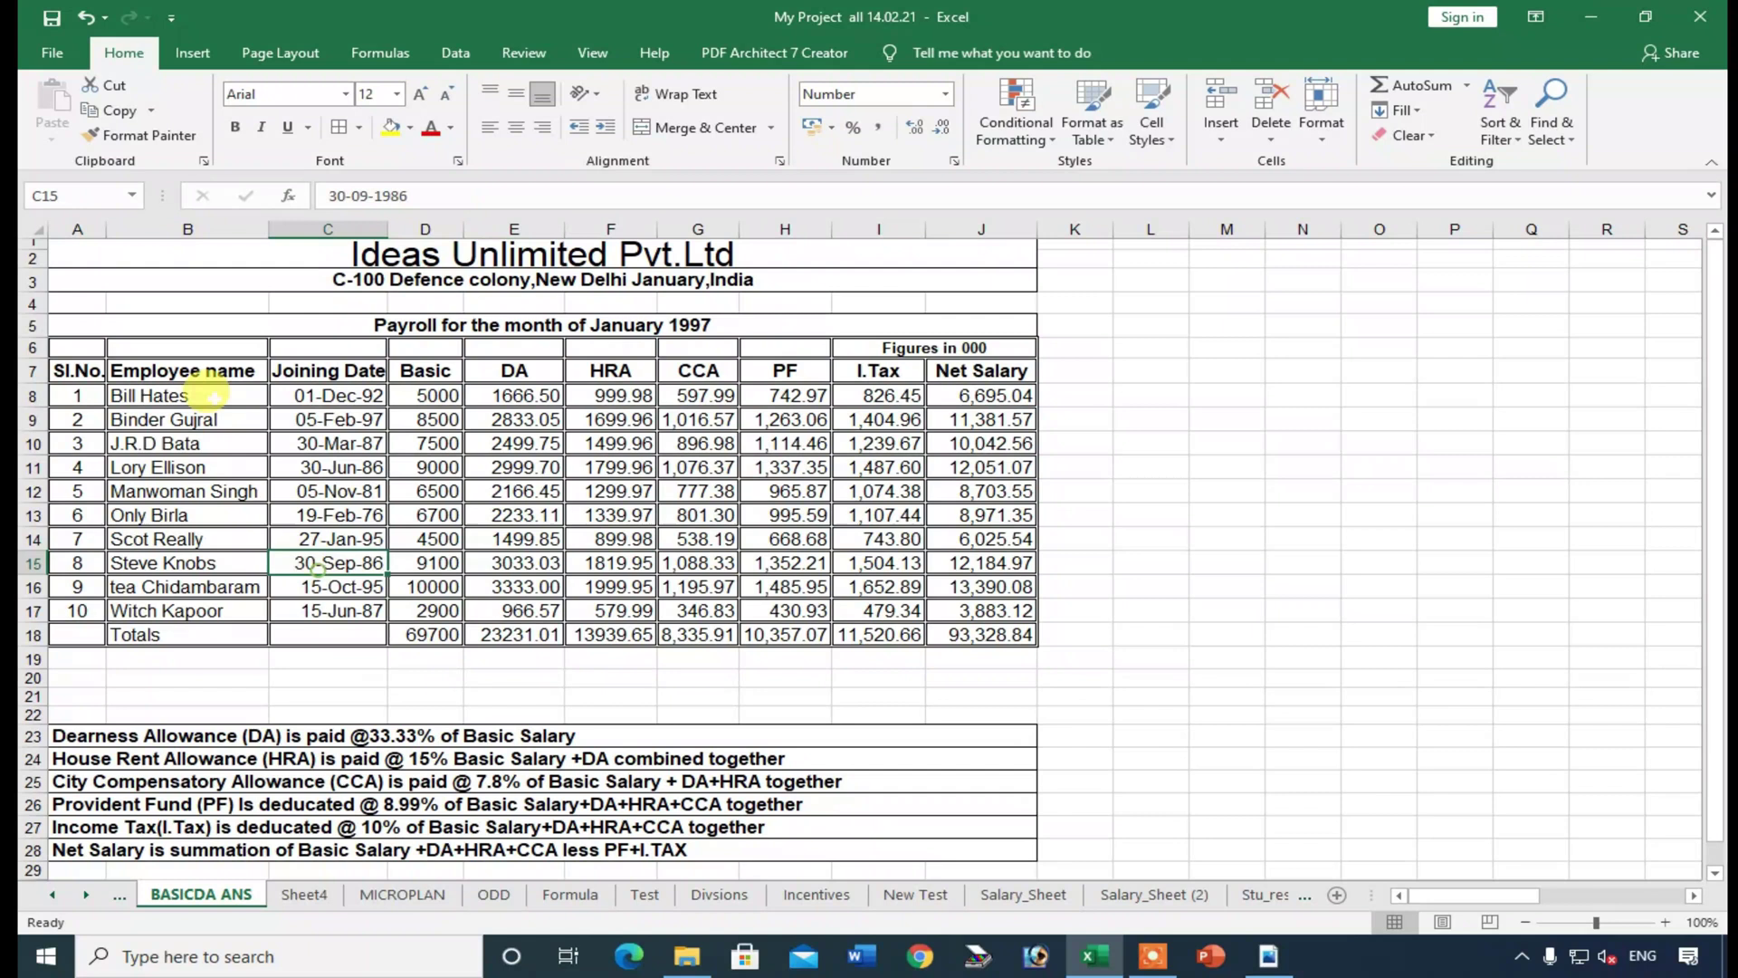
left_click_drag(77, 348, 577, 333)
left_click_drag(139, 314, 924, 637)
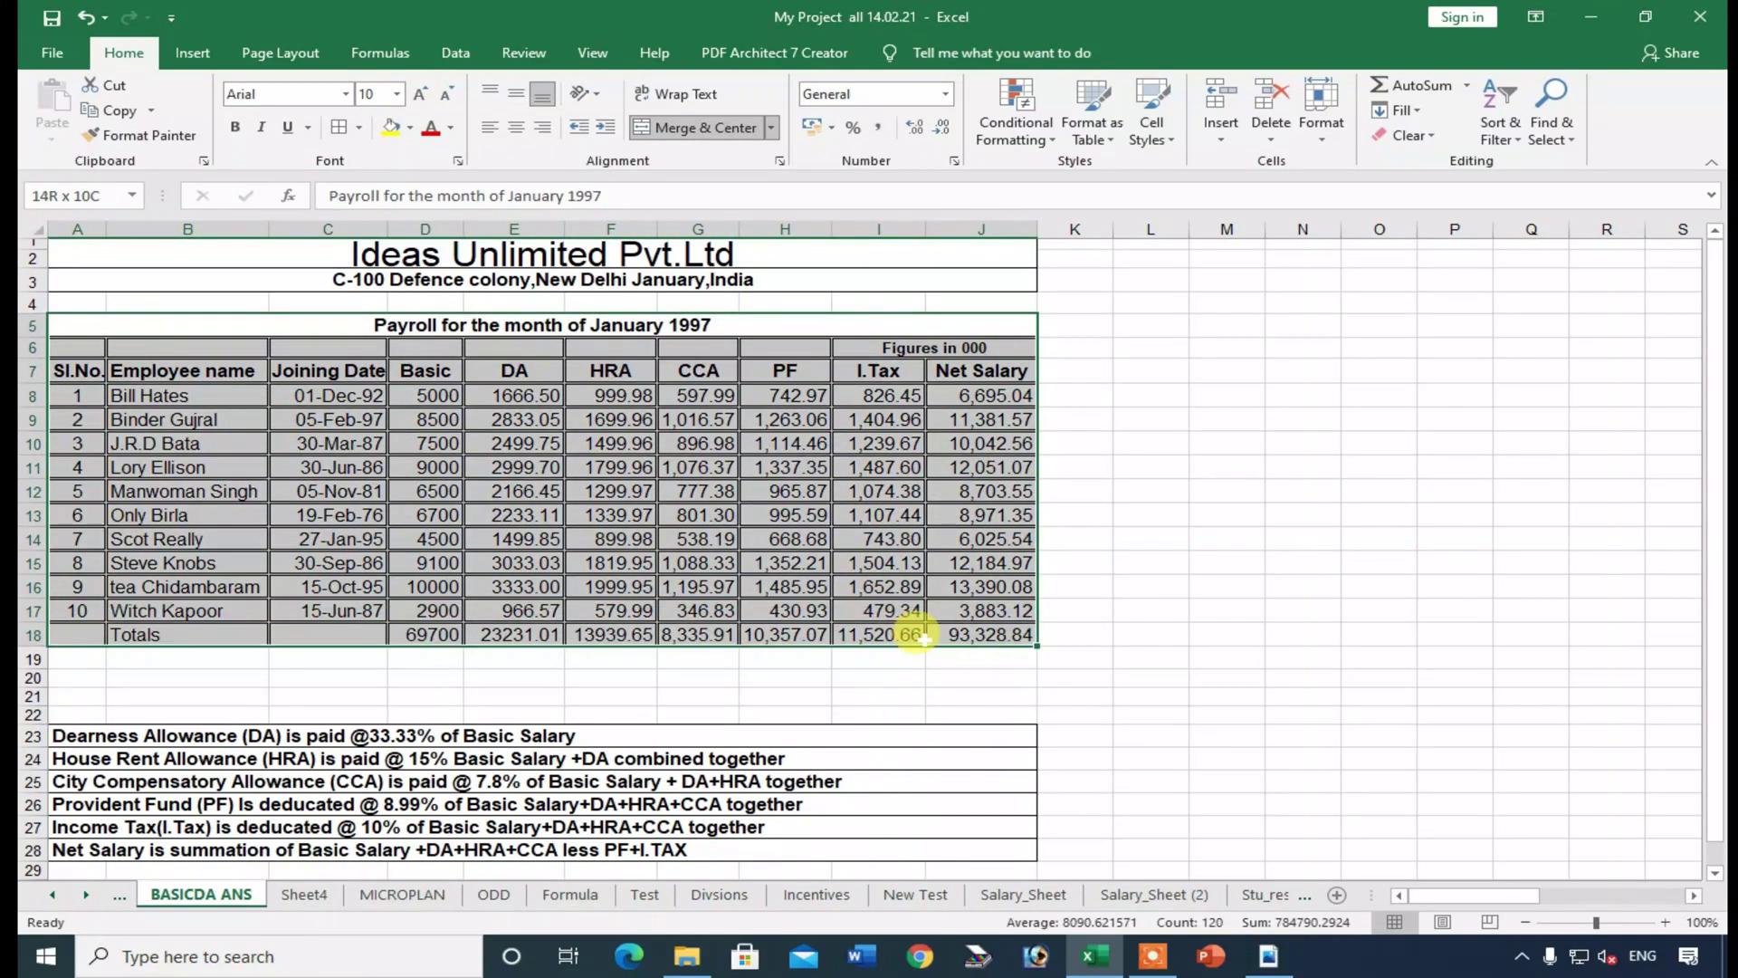
scroll(912, 639, "down", 3)
scroll(874, 659, "up", 3)
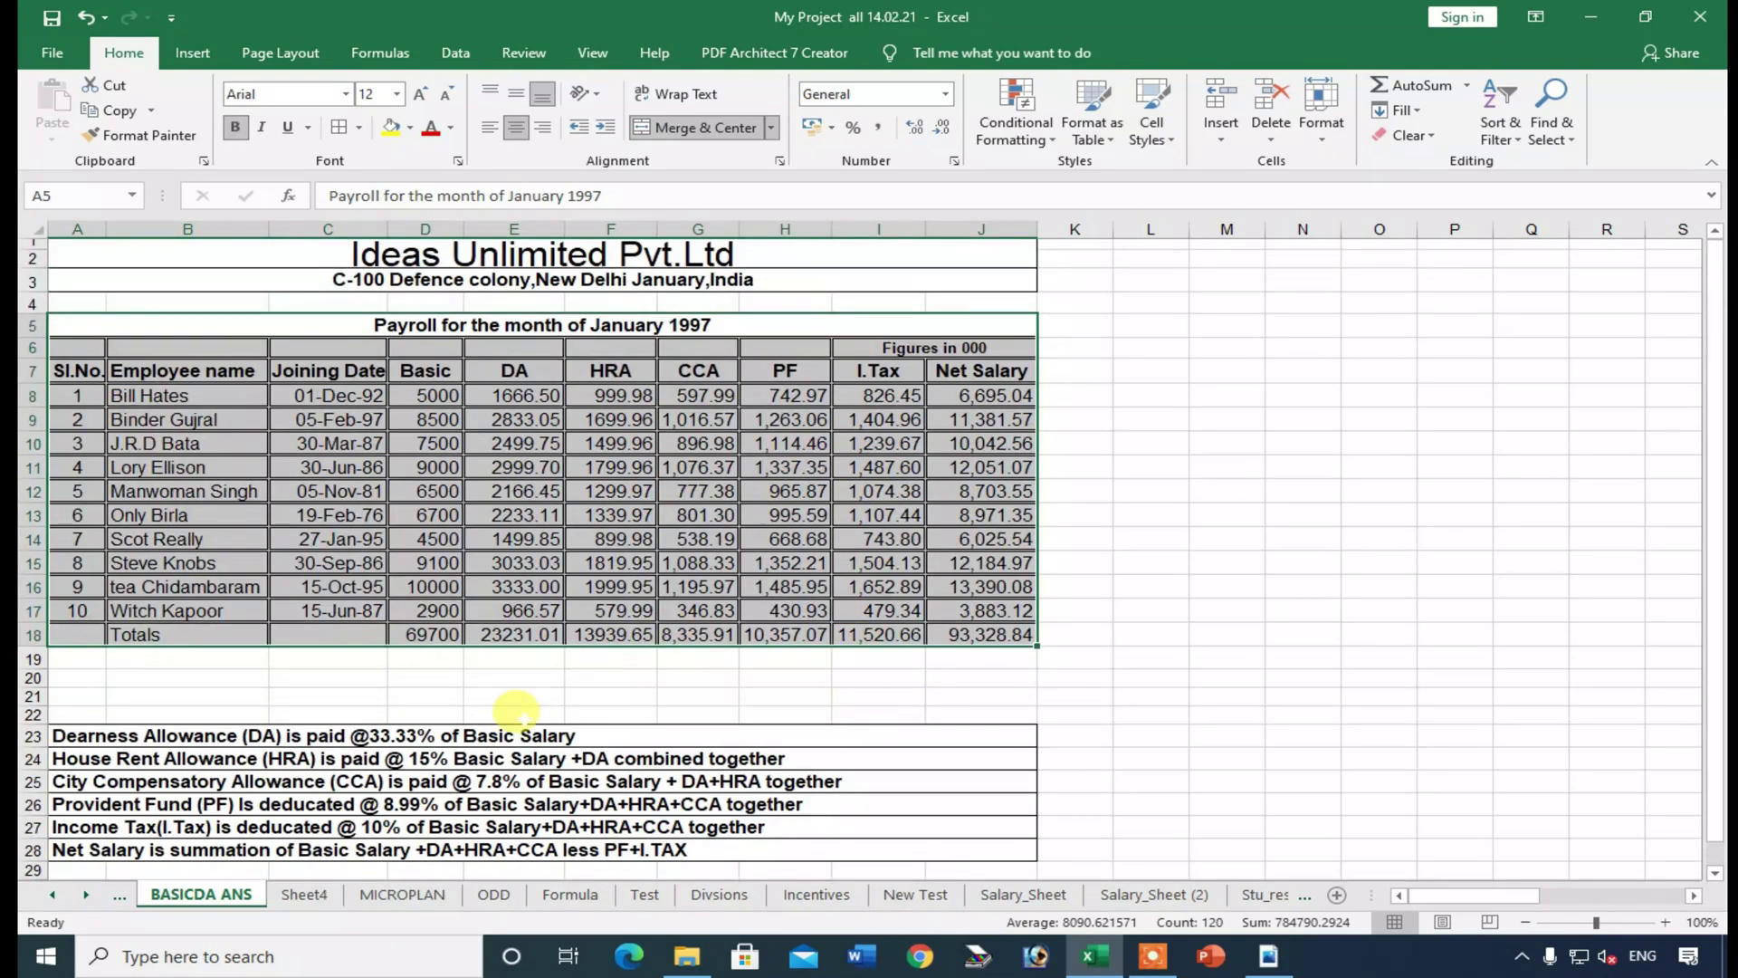
- Delete the blank Sheet4 worksheet, and check the MICROPLAN sheet before returning to BASICDA ANS
left_click(299, 895)
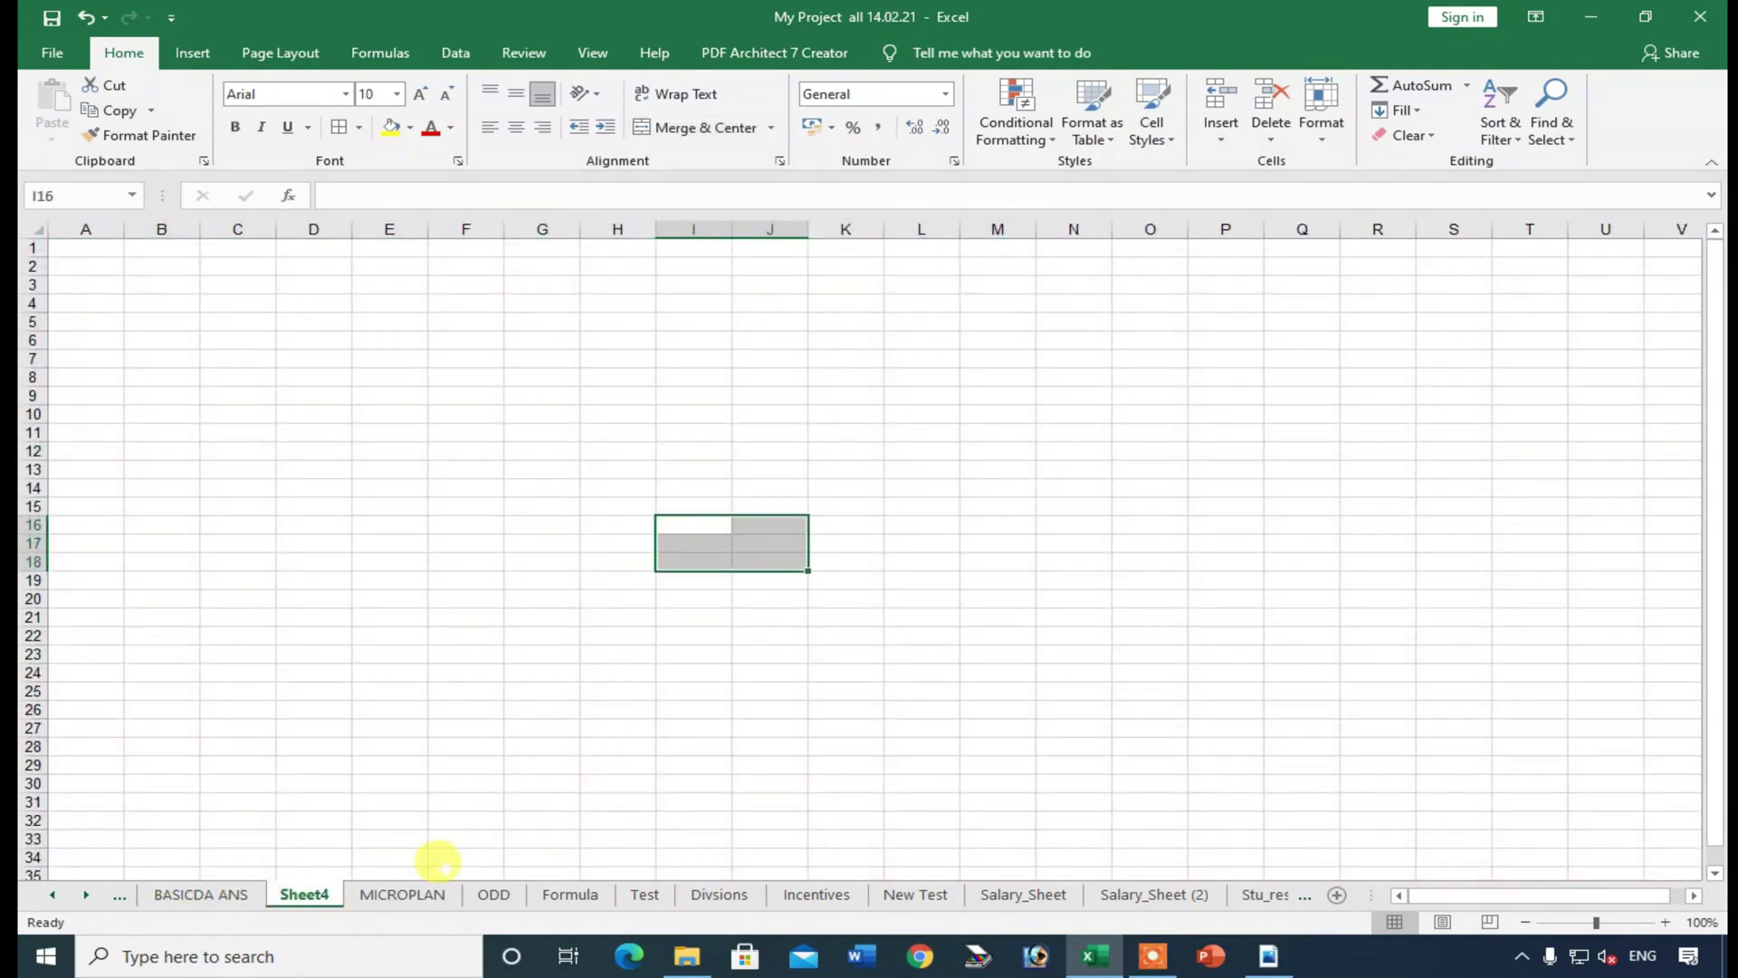
left_click(415, 897)
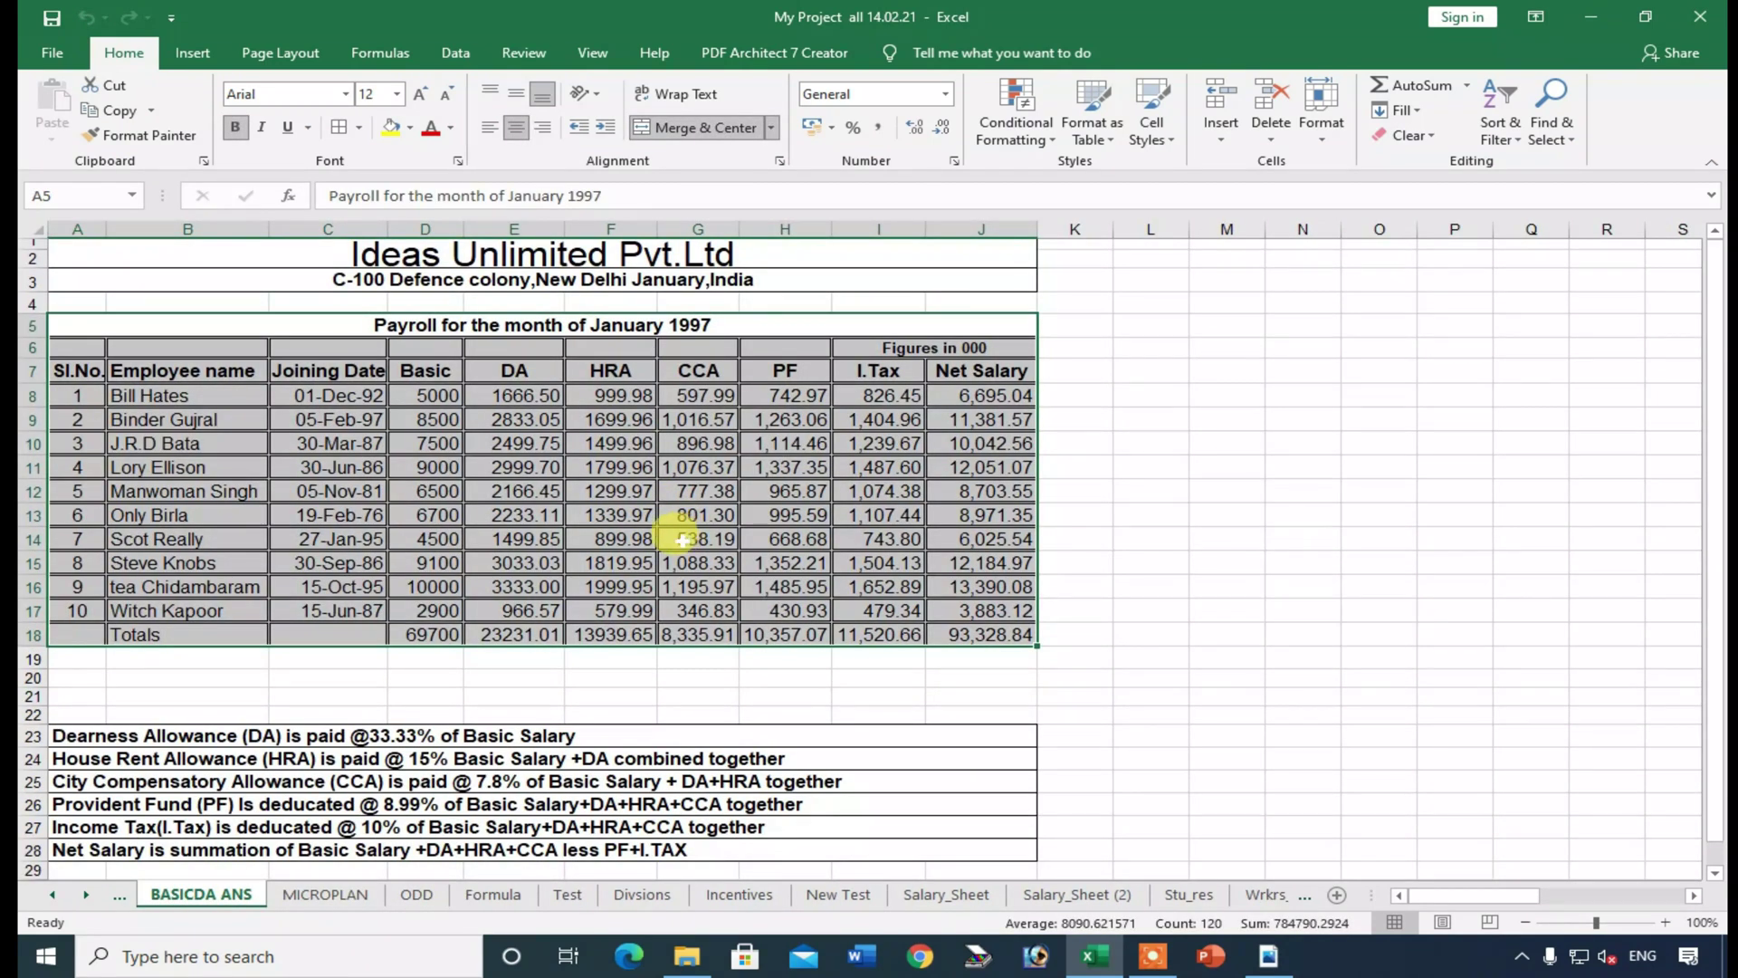
left_click(625, 563)
left_click(326, 895)
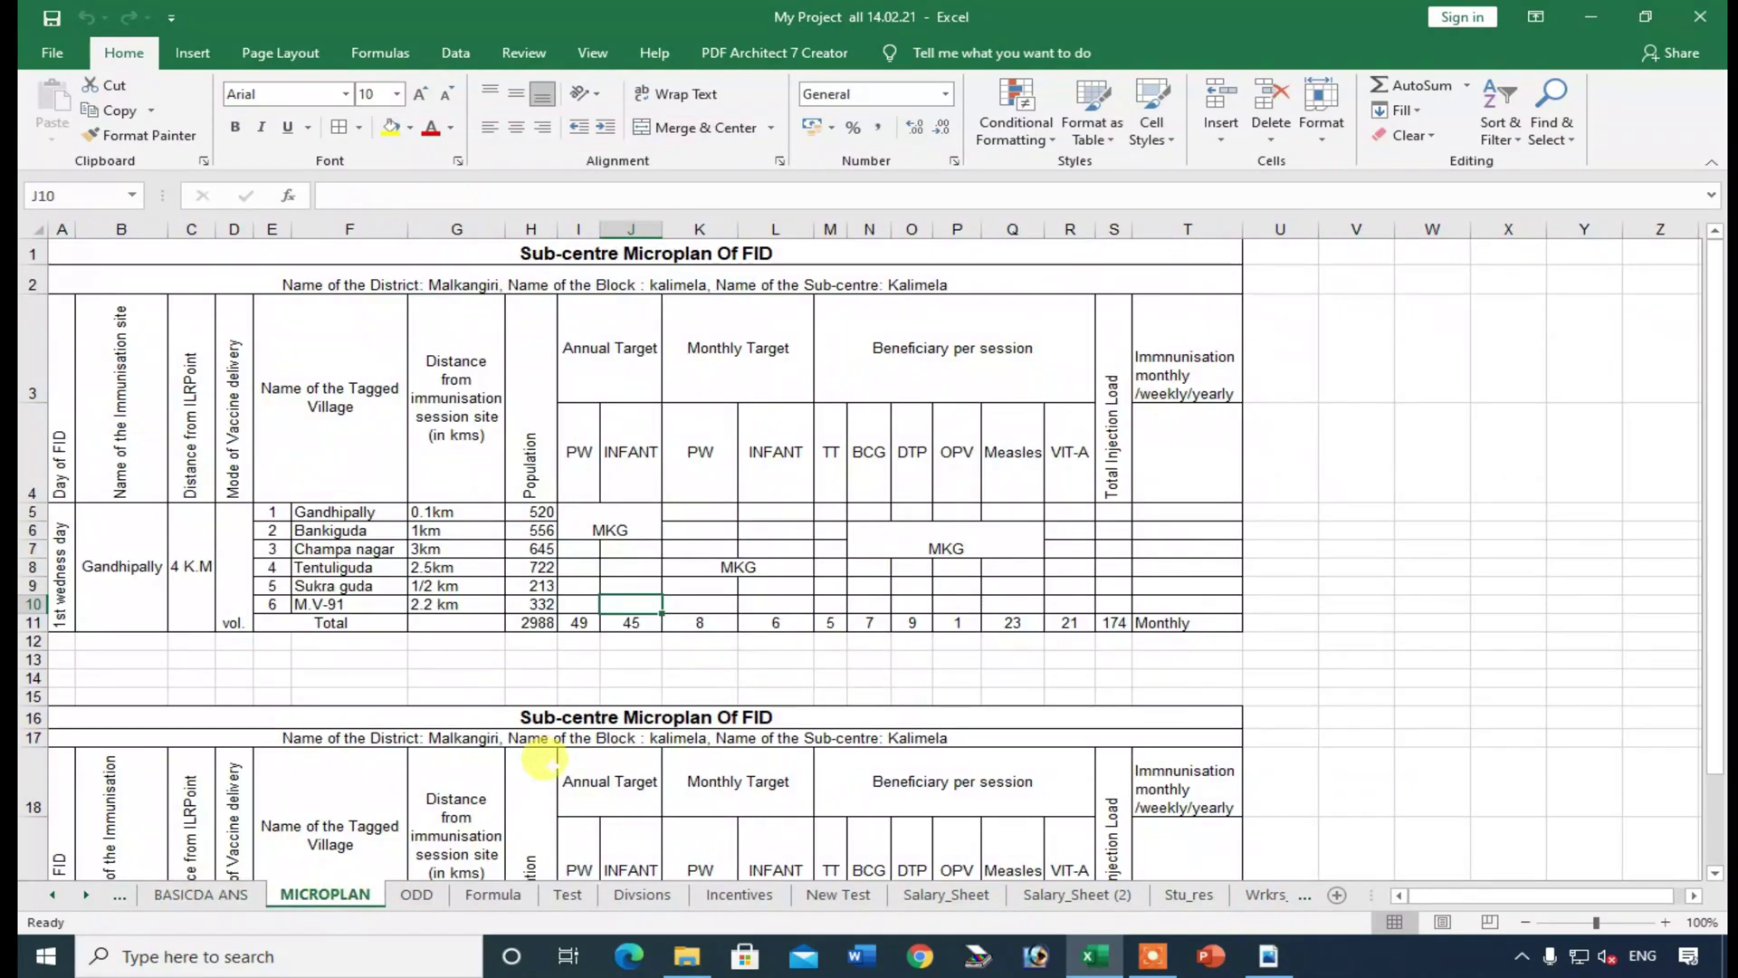
left_click(218, 896)
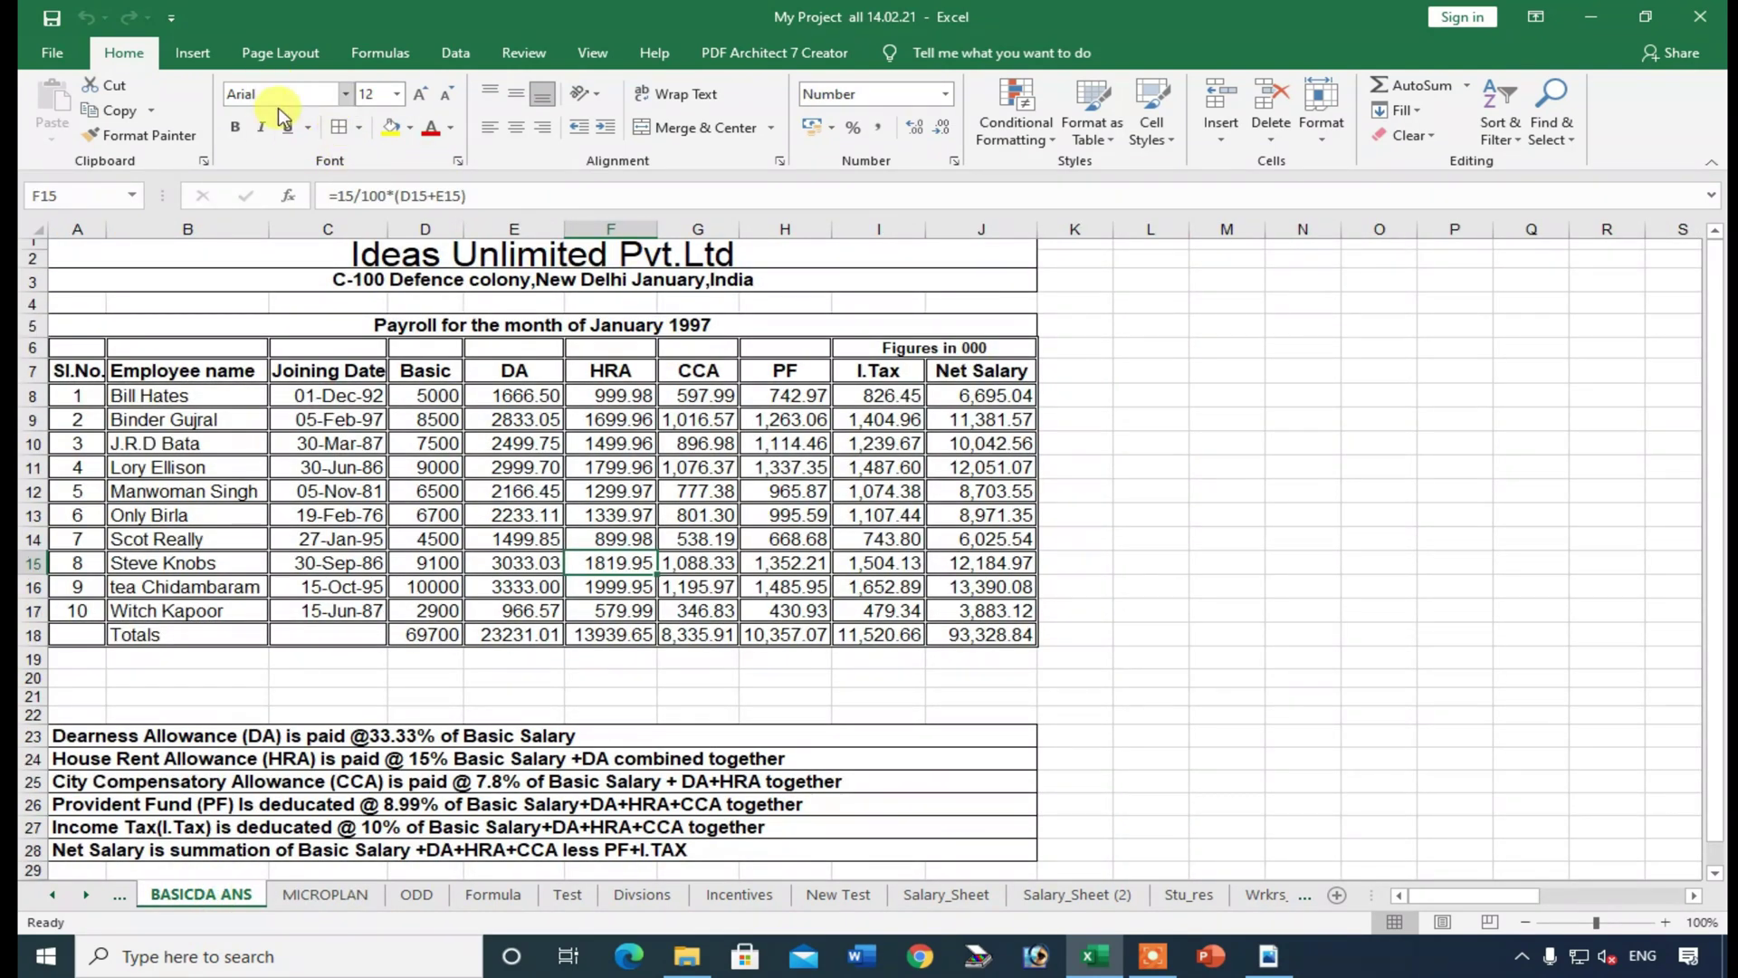
left_click(167, 467)
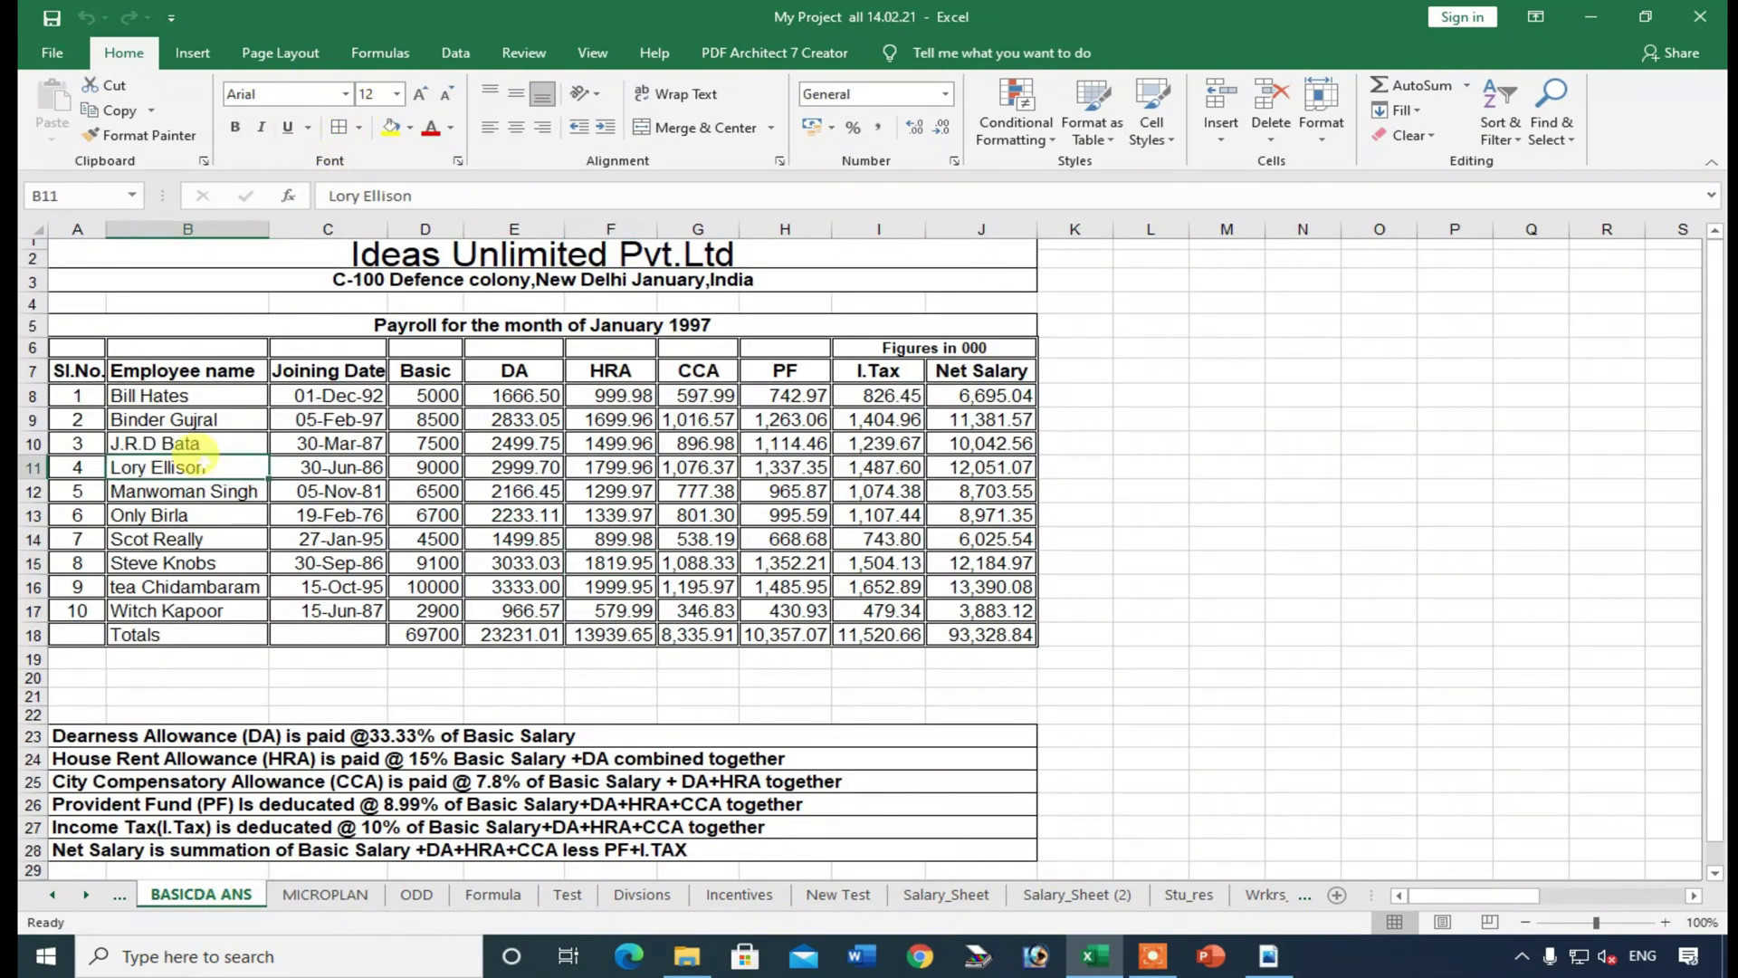
left_click_drag(172, 396, 210, 637)
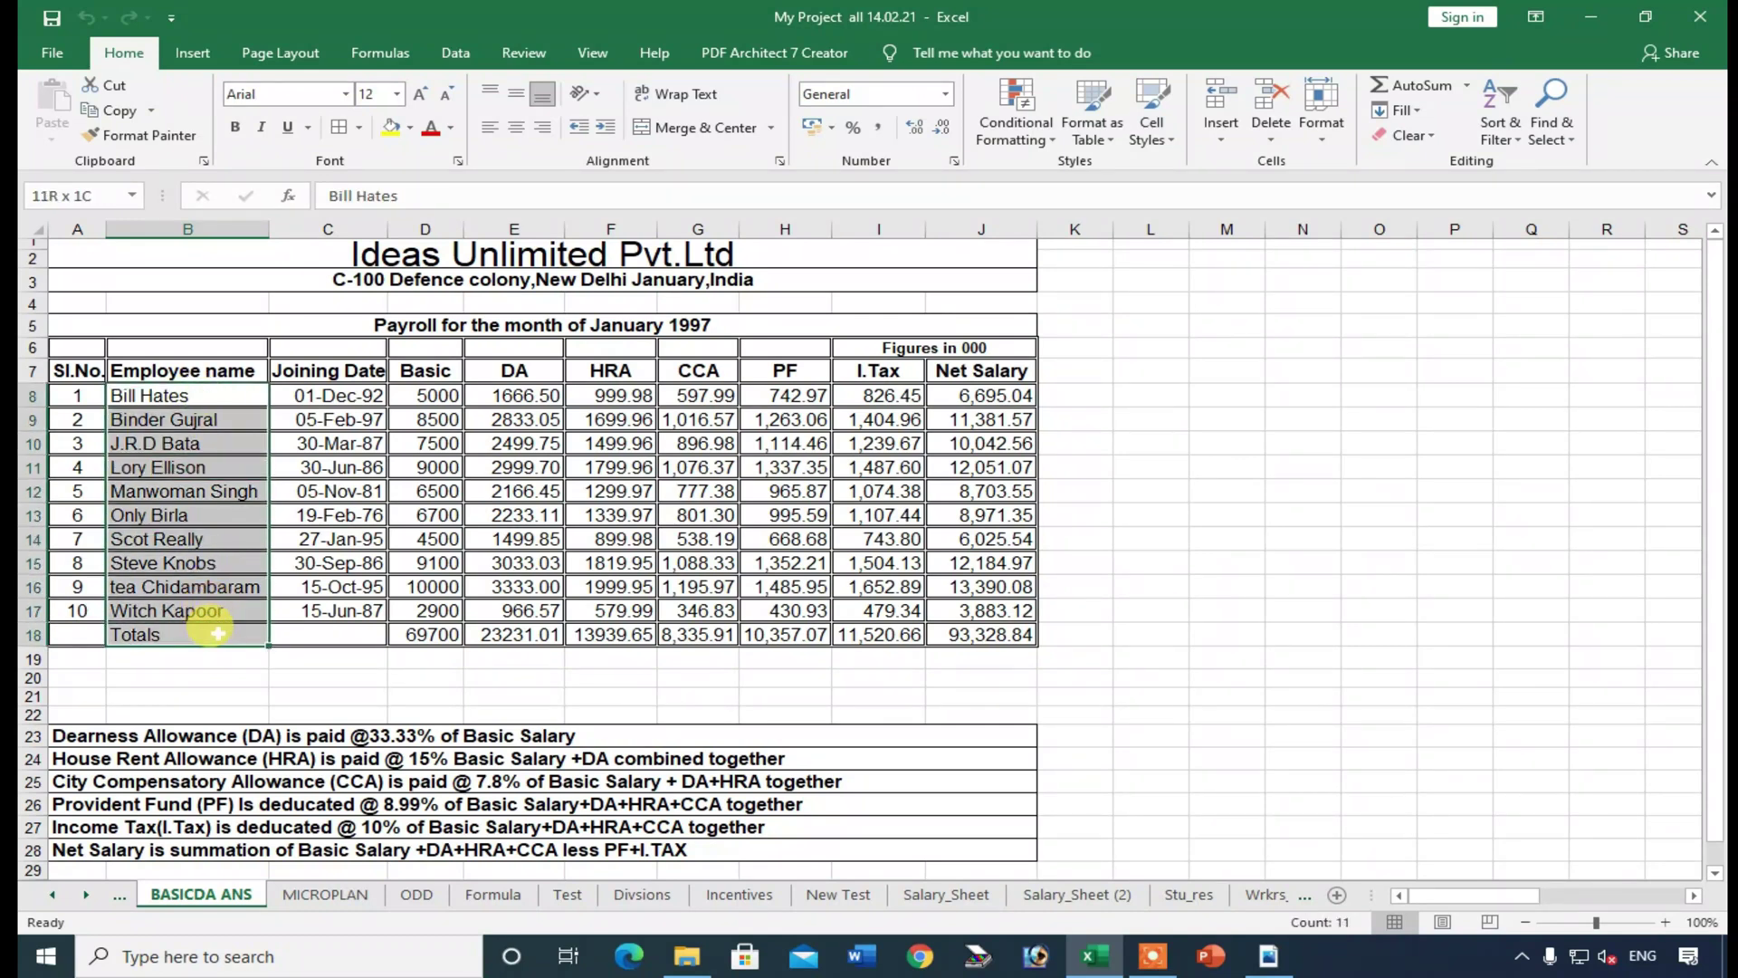
left_click(344, 98)
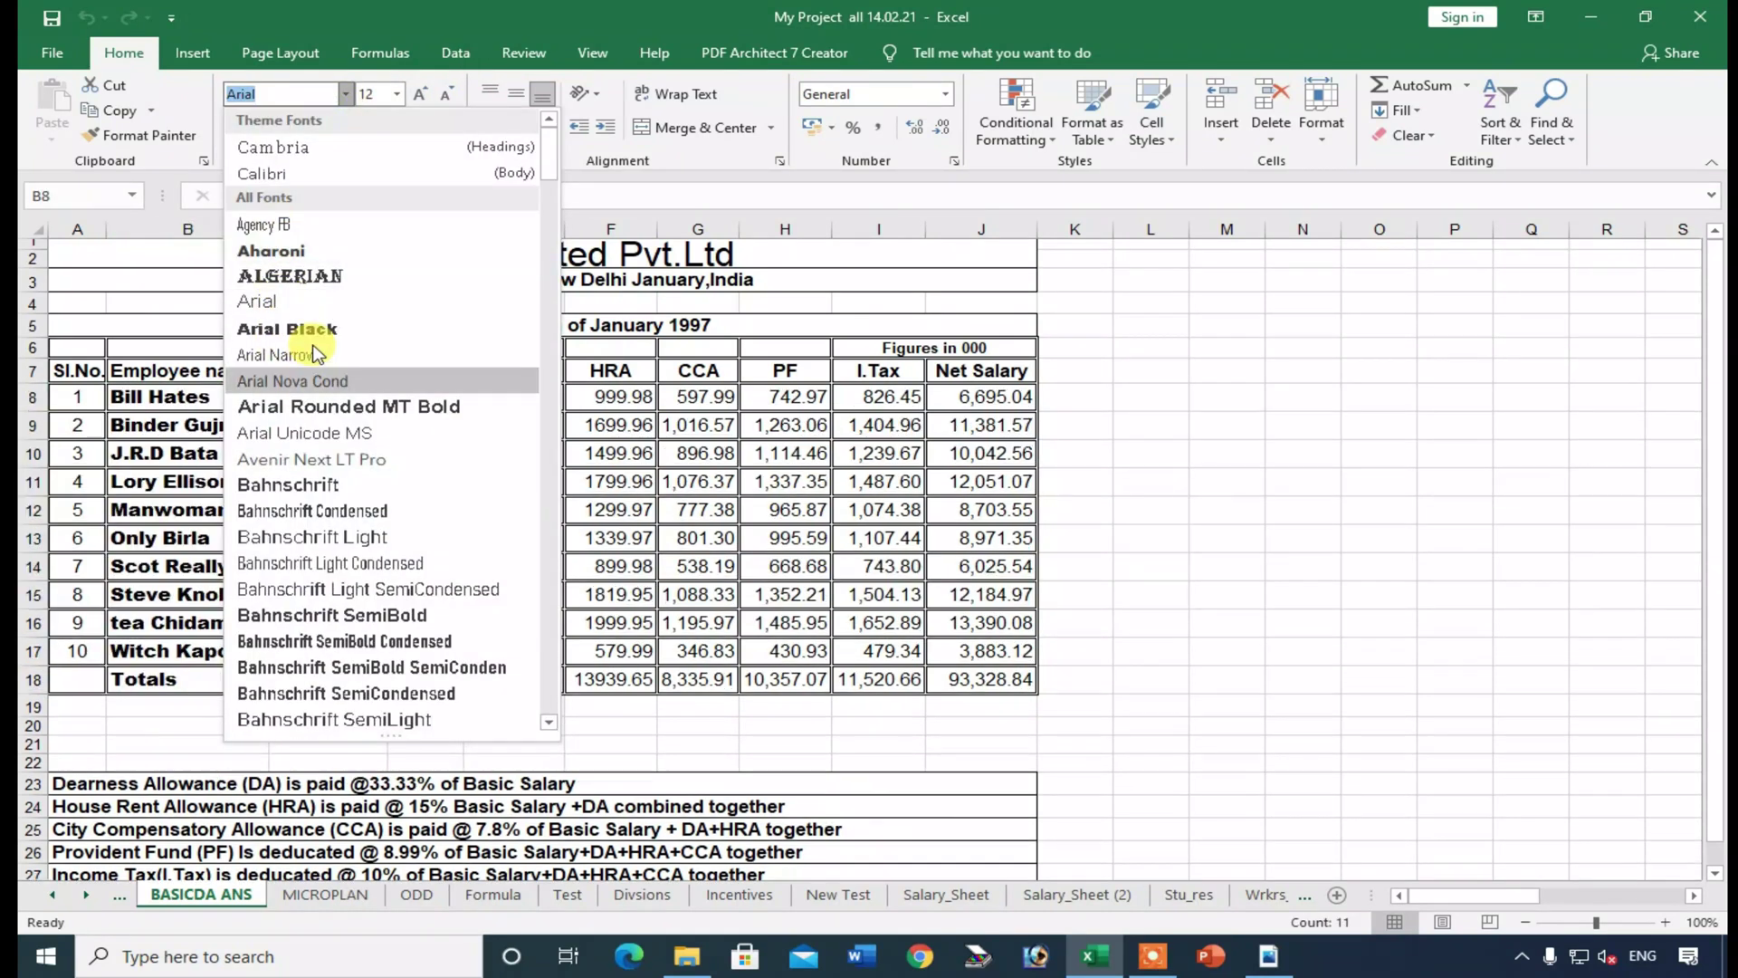
left_click(680, 516)
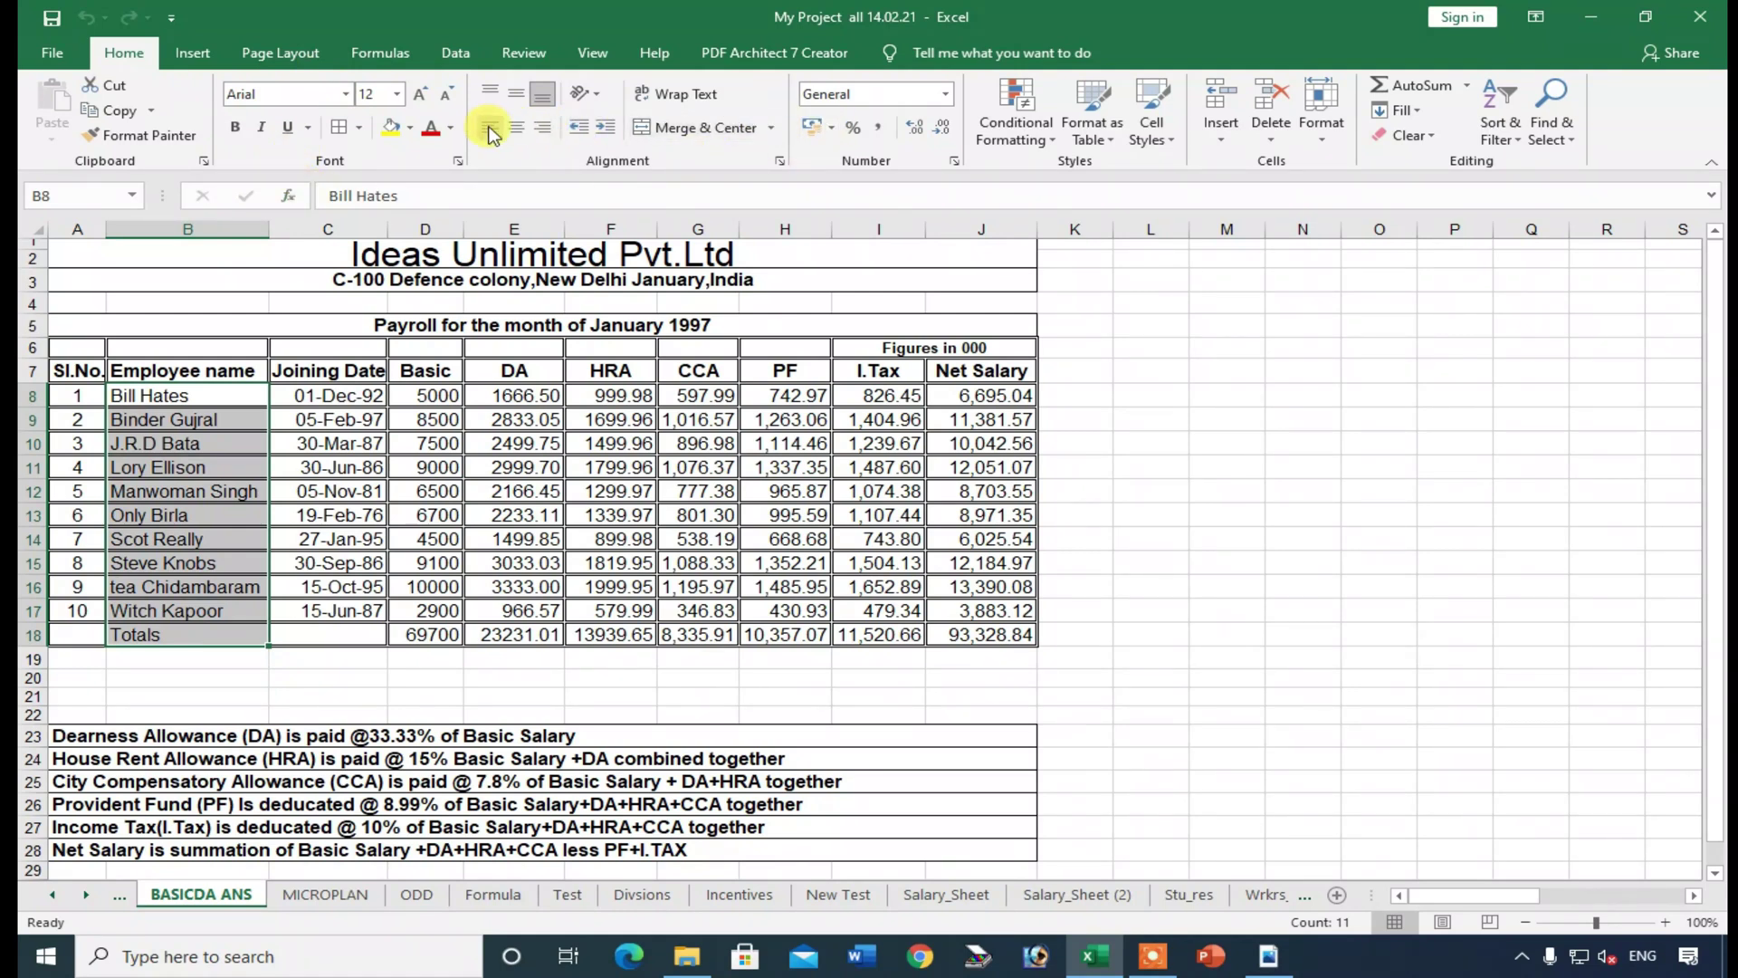
- Try the different horizontal and vertical alignments on the merged title cell Ideas Unlimited Pvt.Ltd
left_click(561, 256)
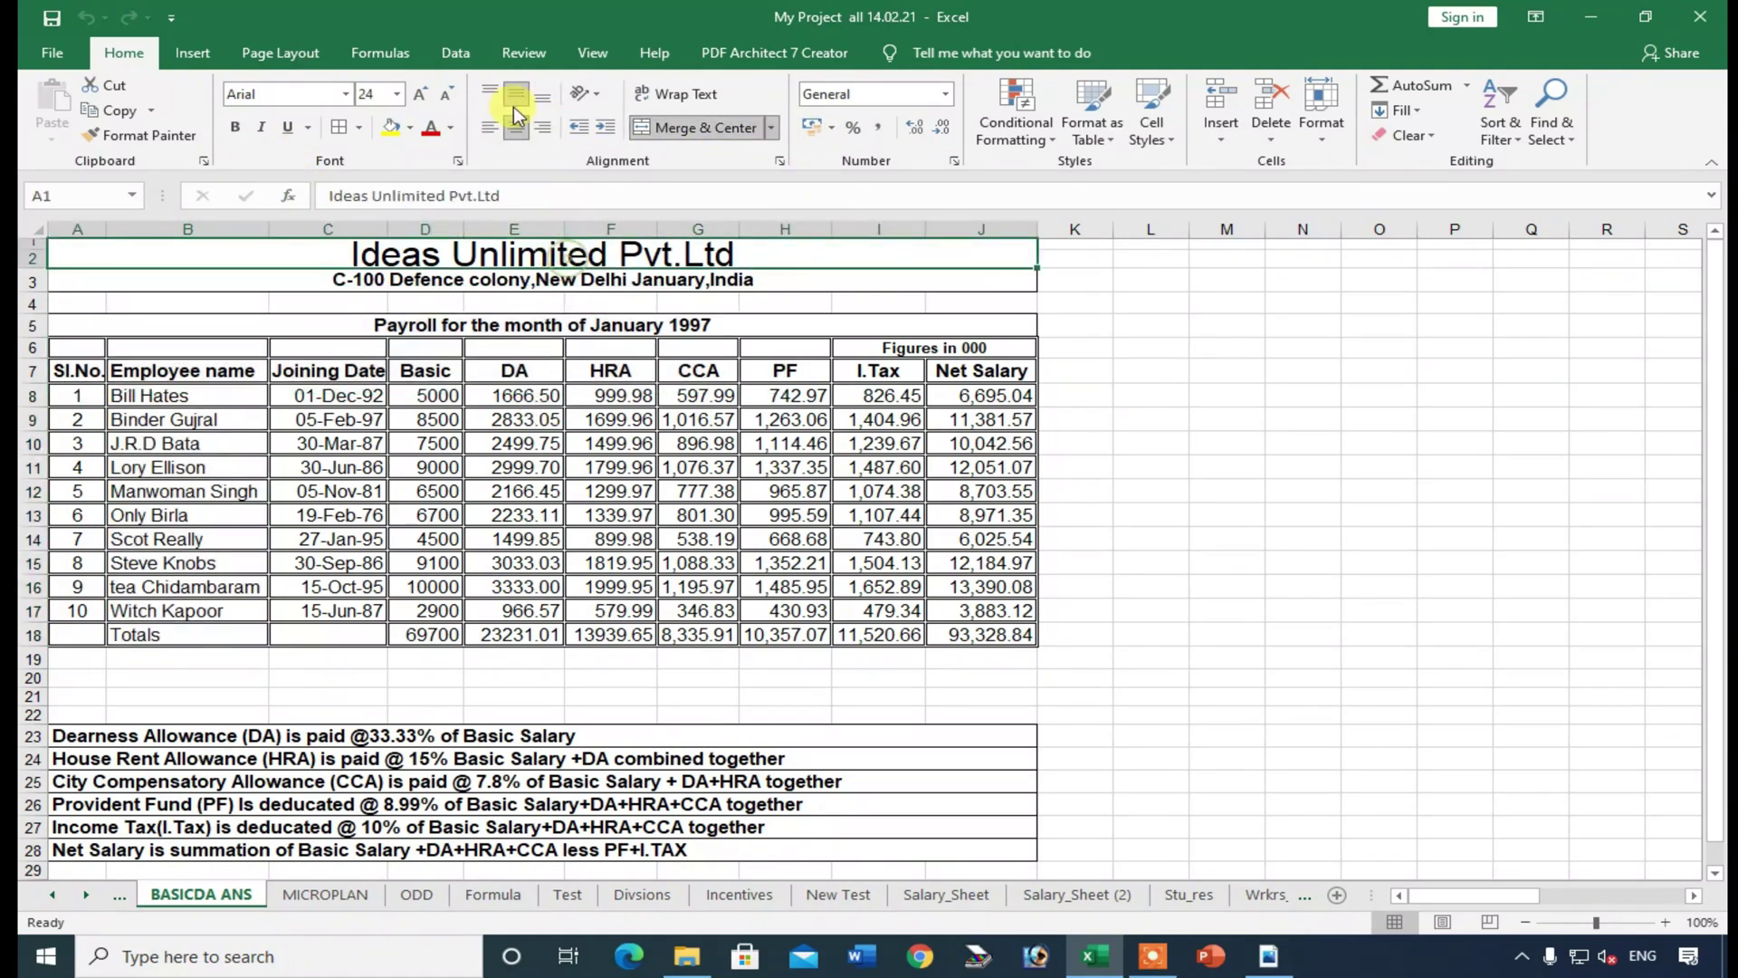
left_click(516, 128)
left_click(542, 128)
left_click(514, 130)
left_click(514, 94)
left_click(493, 90)
left_click(521, 92)
left_click(492, 93)
- Make row 2 considerably taller and align the company title to the middle and centre of its merged cell
left_click_drag(38, 268, 39, 353)
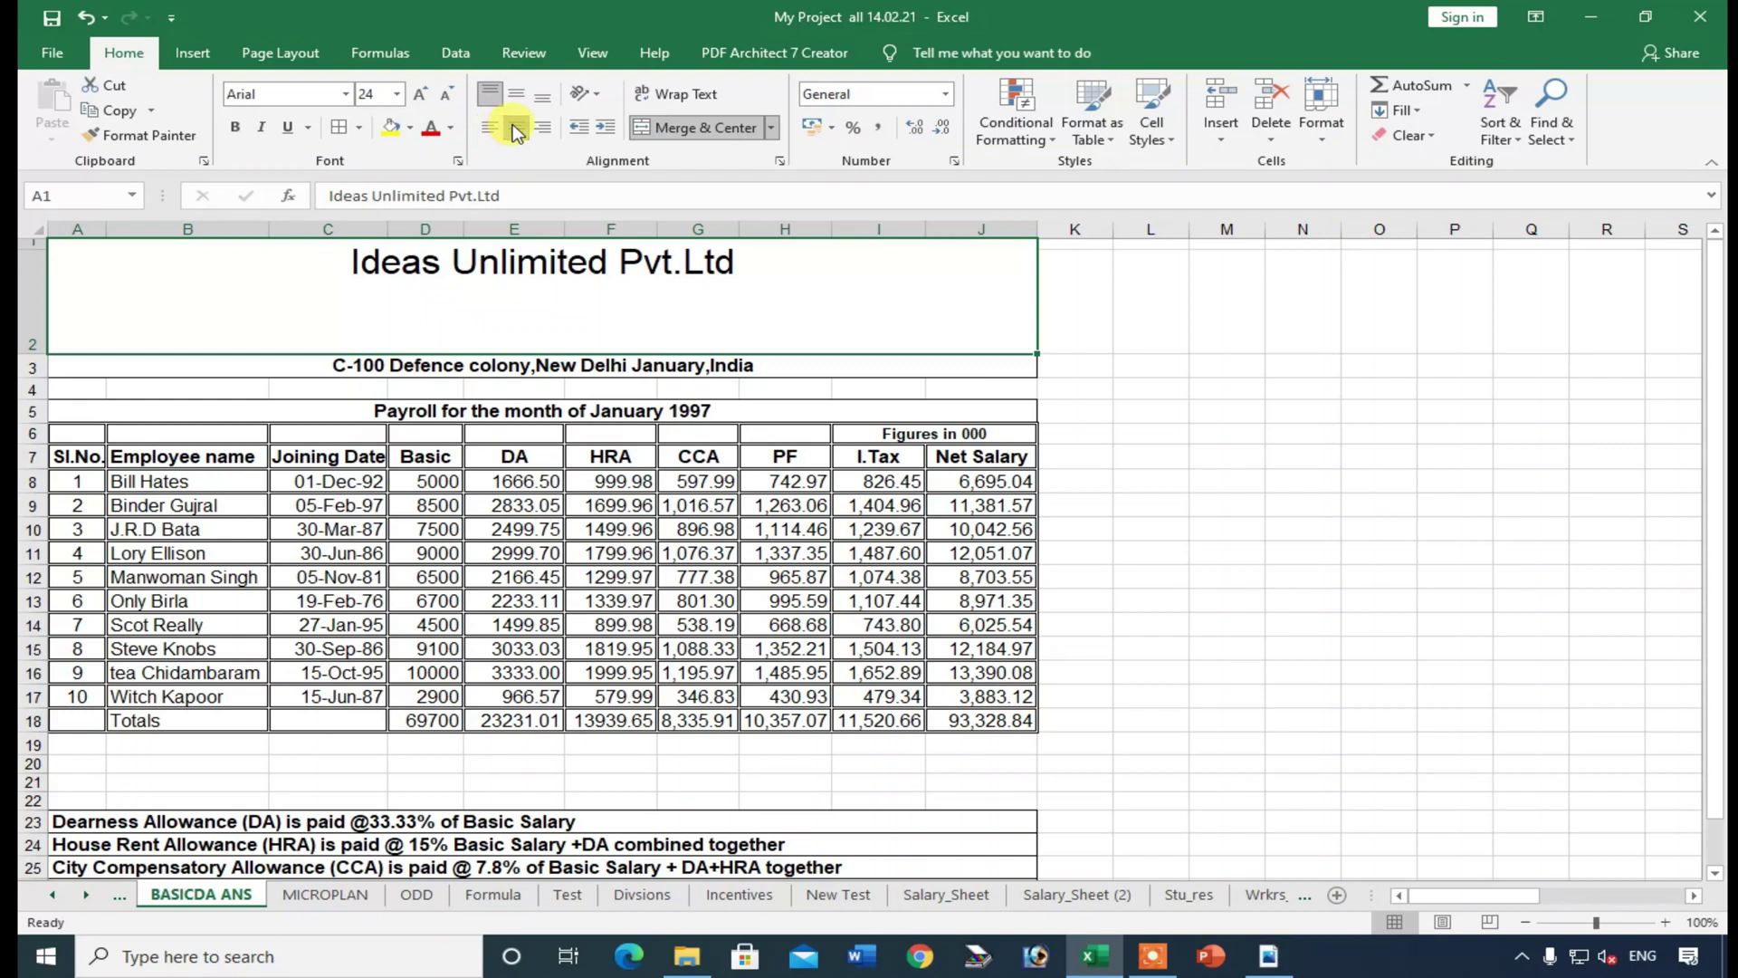
left_click(516, 128)
left_click(516, 94)
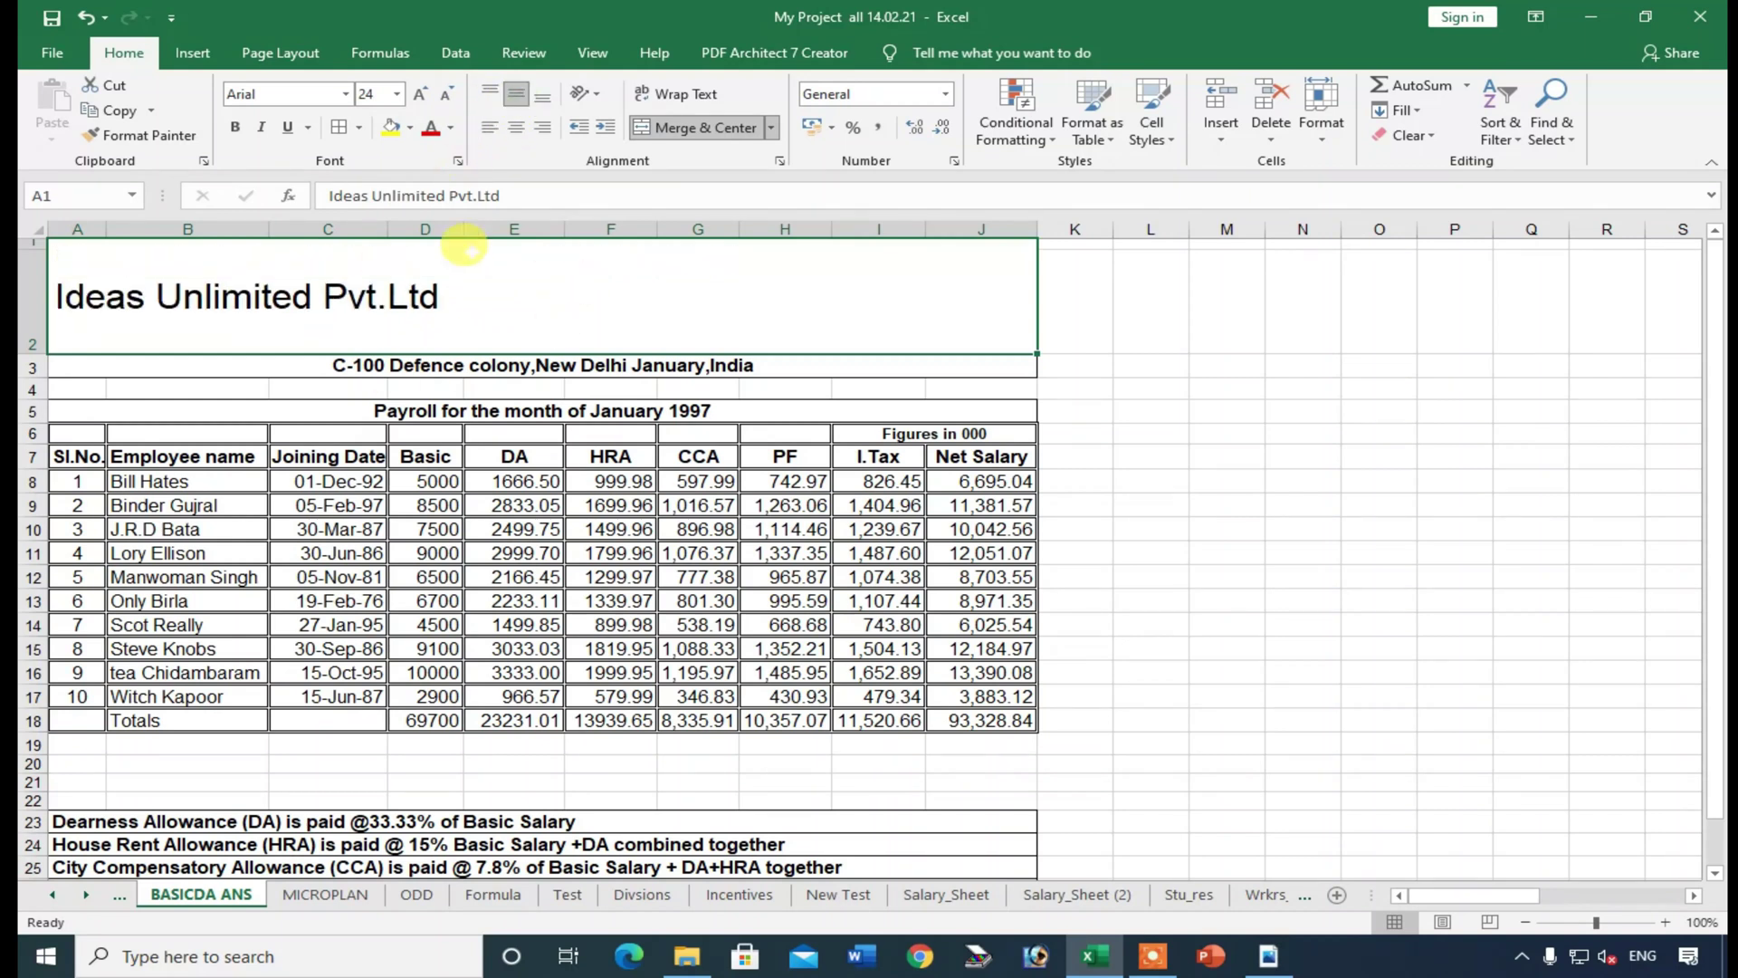
left_click(515, 128)
left_click(476, 623)
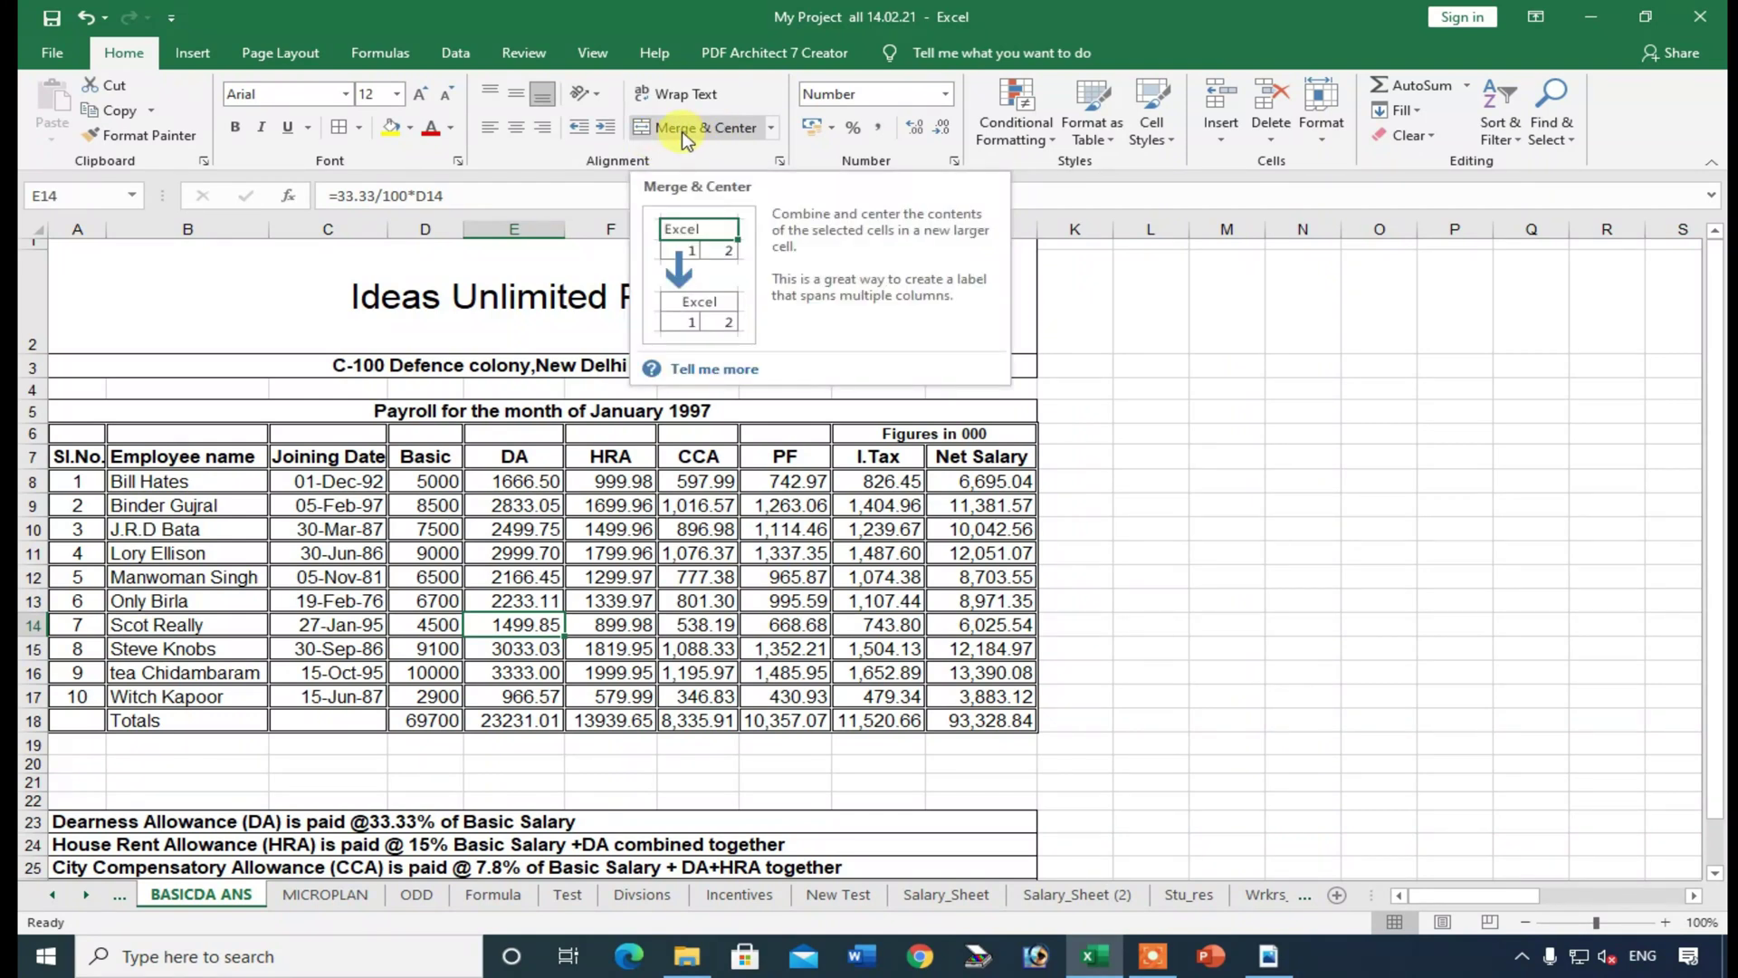
- Merge and centre the Figures in 000 label across A6:J6
left_click_drag(74, 434, 869, 425)
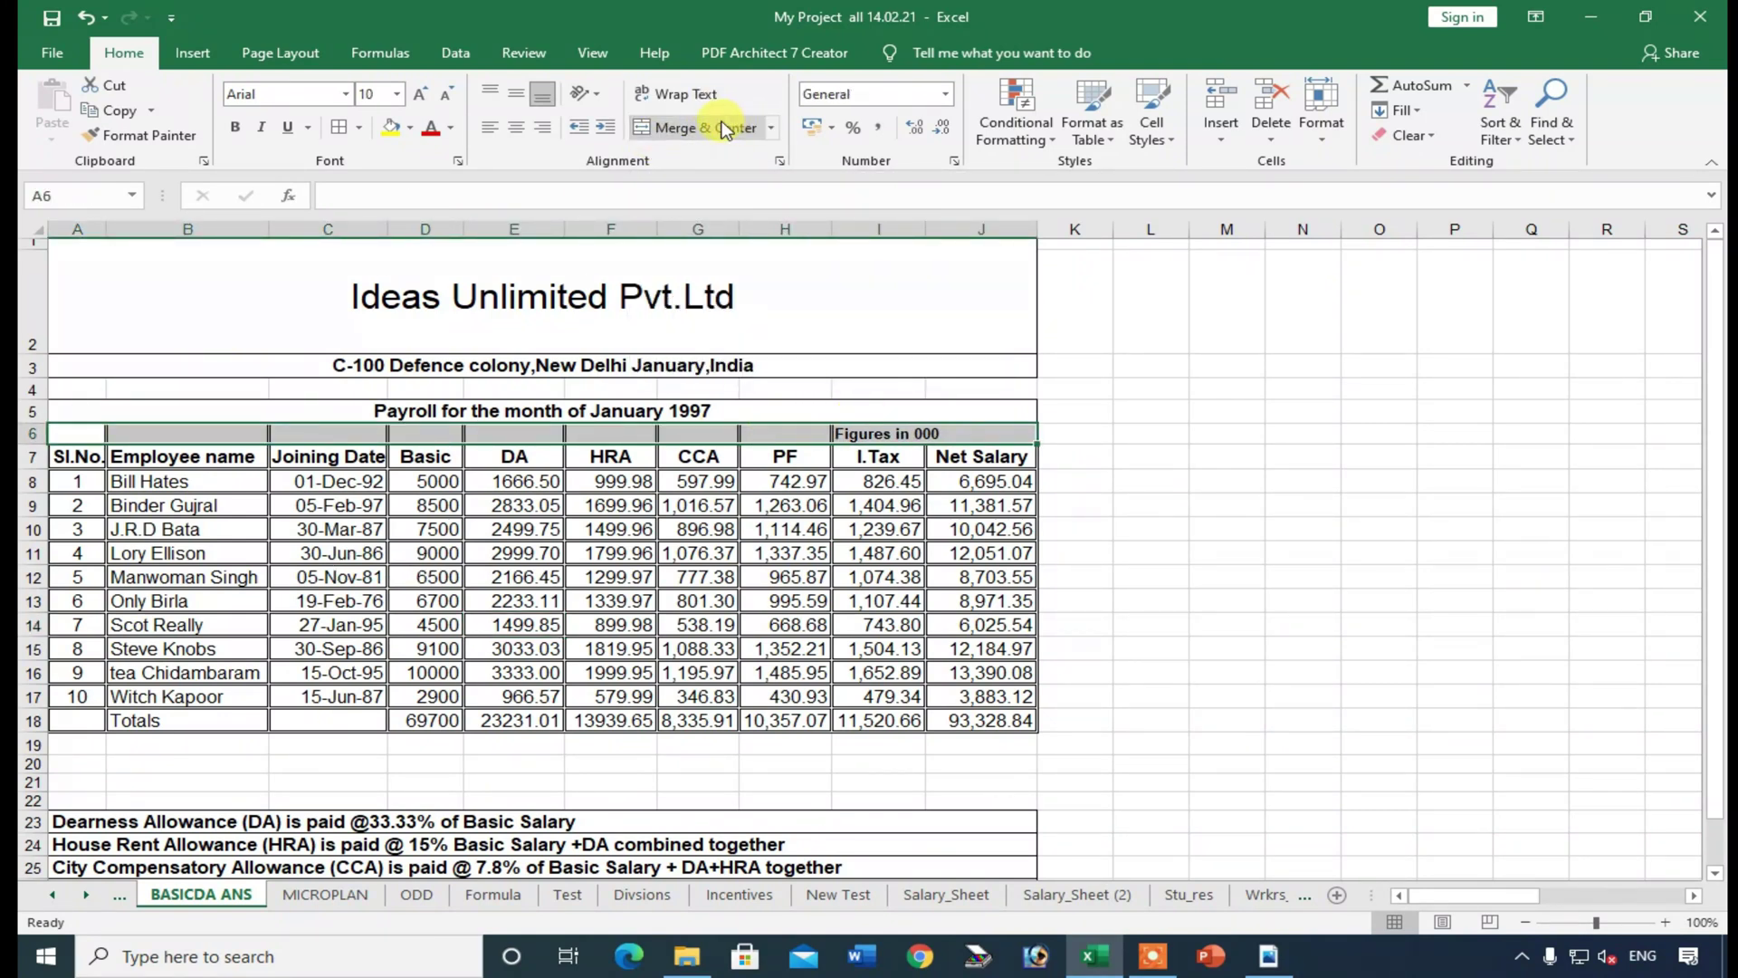
left_click(725, 128)
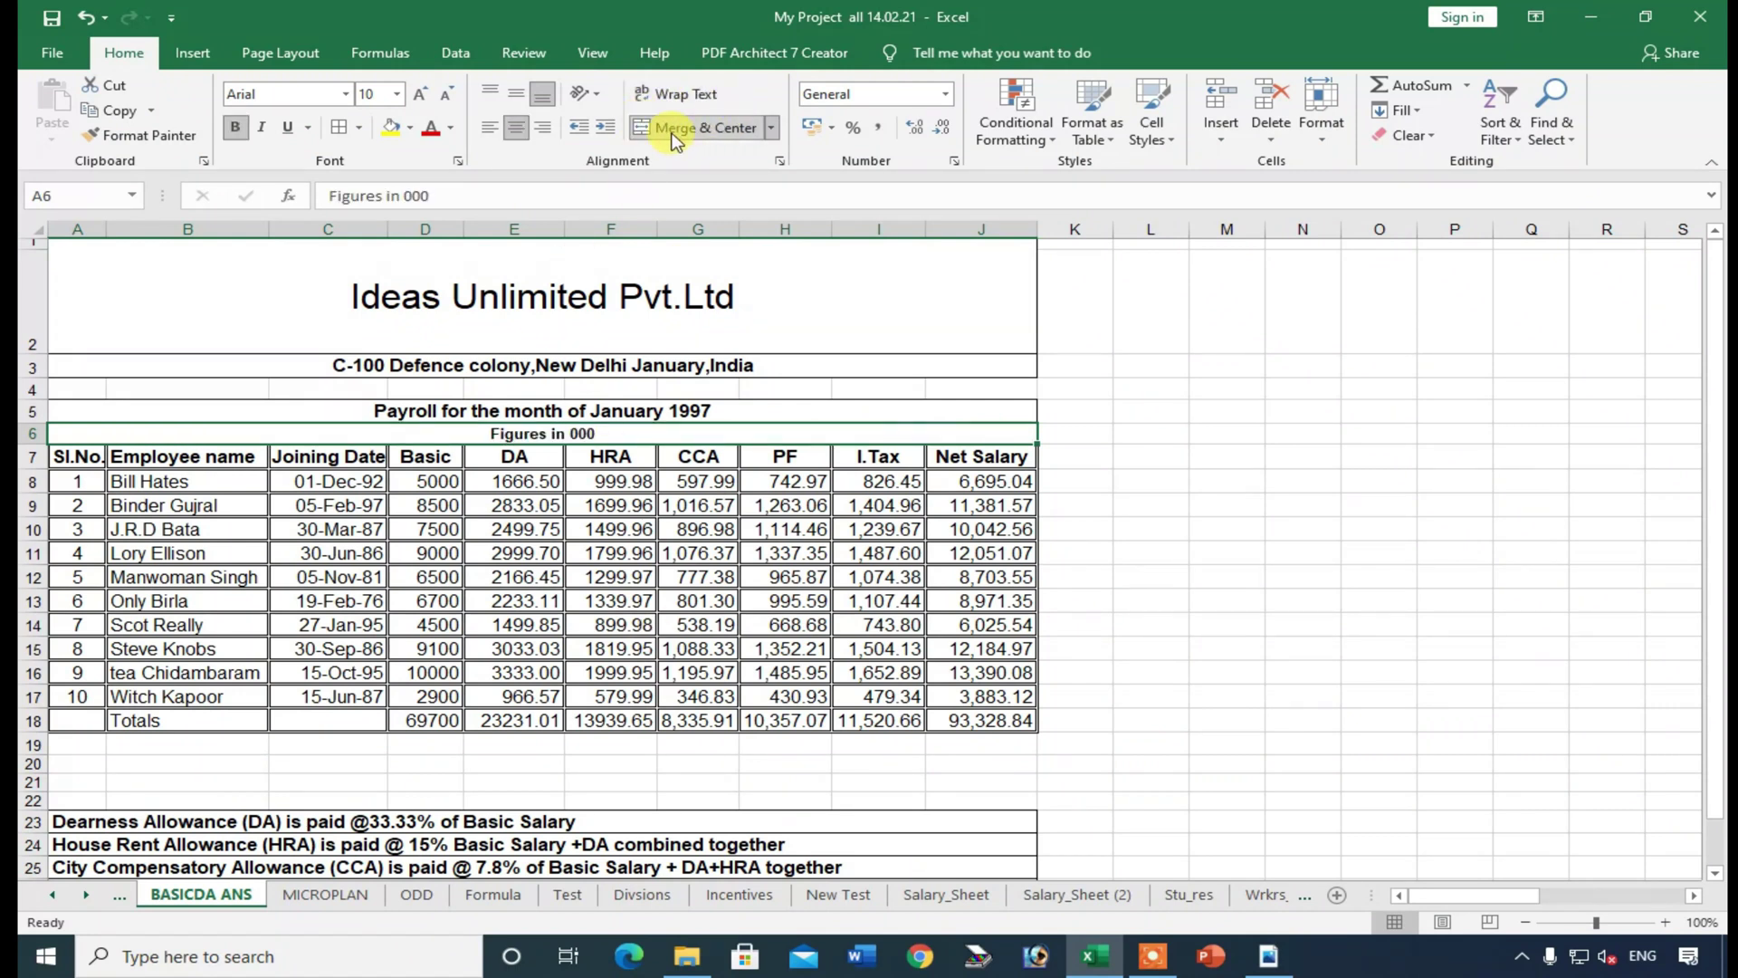
left_click(624, 644)
scroll(623, 640, "down", 2)
scroll(621, 625, "up", 2)
left_click(578, 439)
left_click_drag(698, 601, 698, 577)
- Rotate the text of the Employee name heading in B7 downwards
left_click(237, 458)
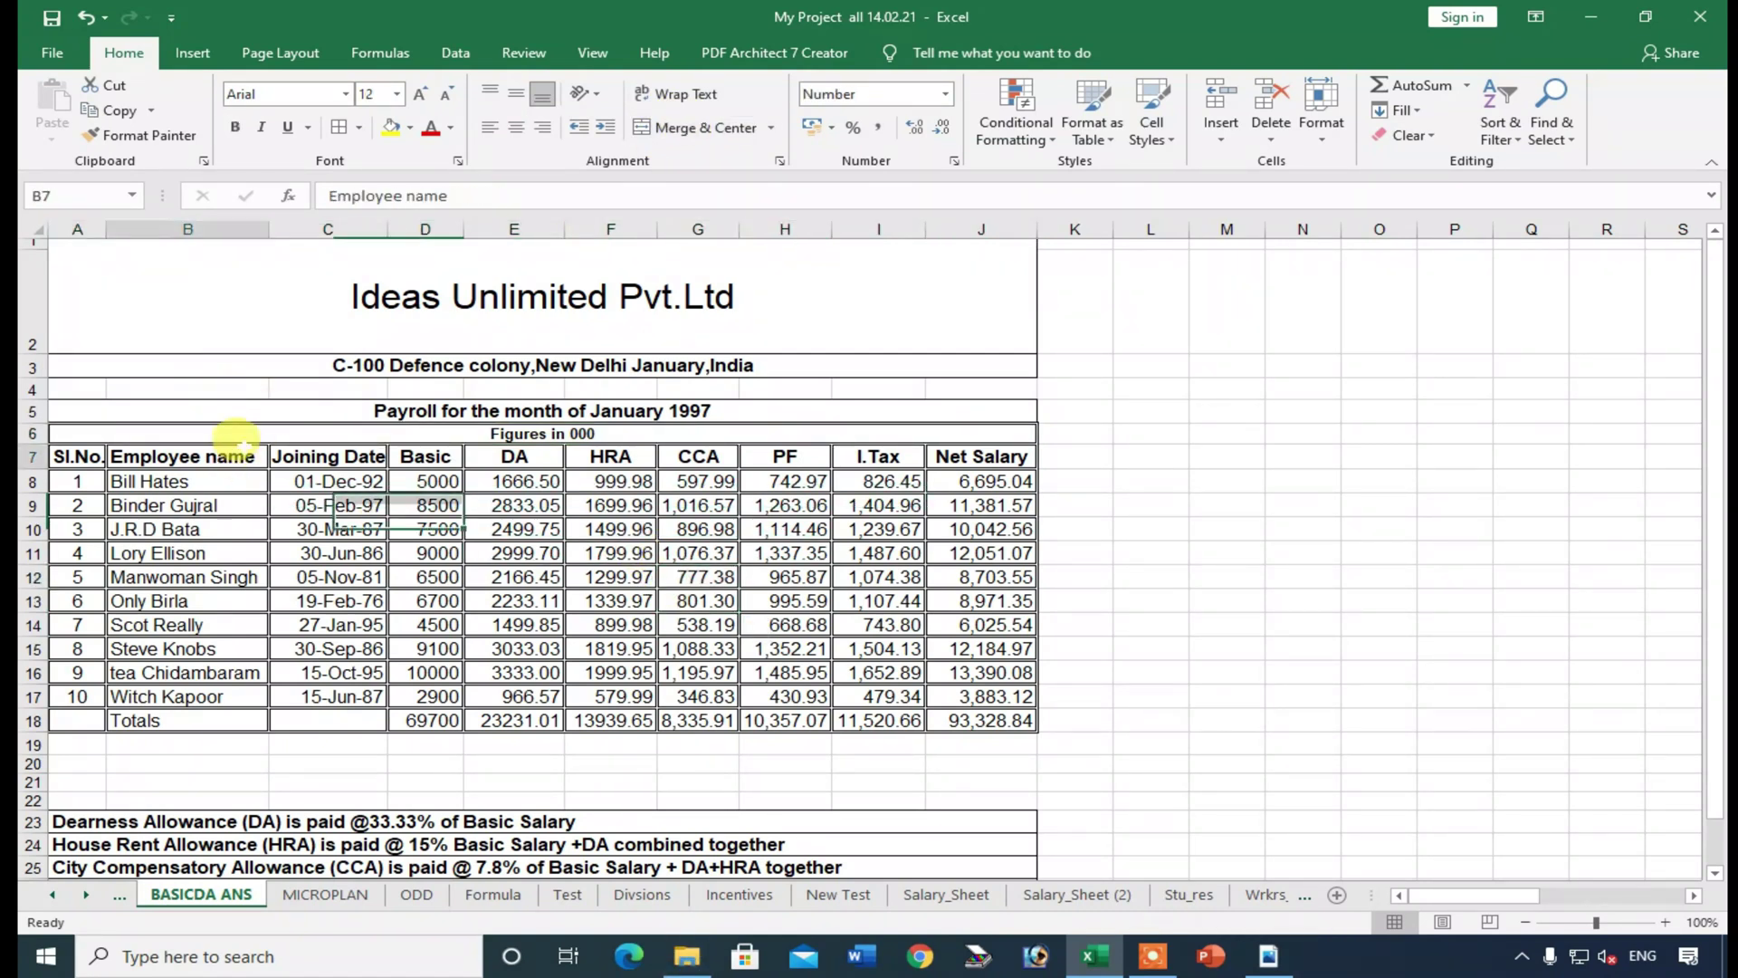
left_click(587, 95)
left_click(612, 226)
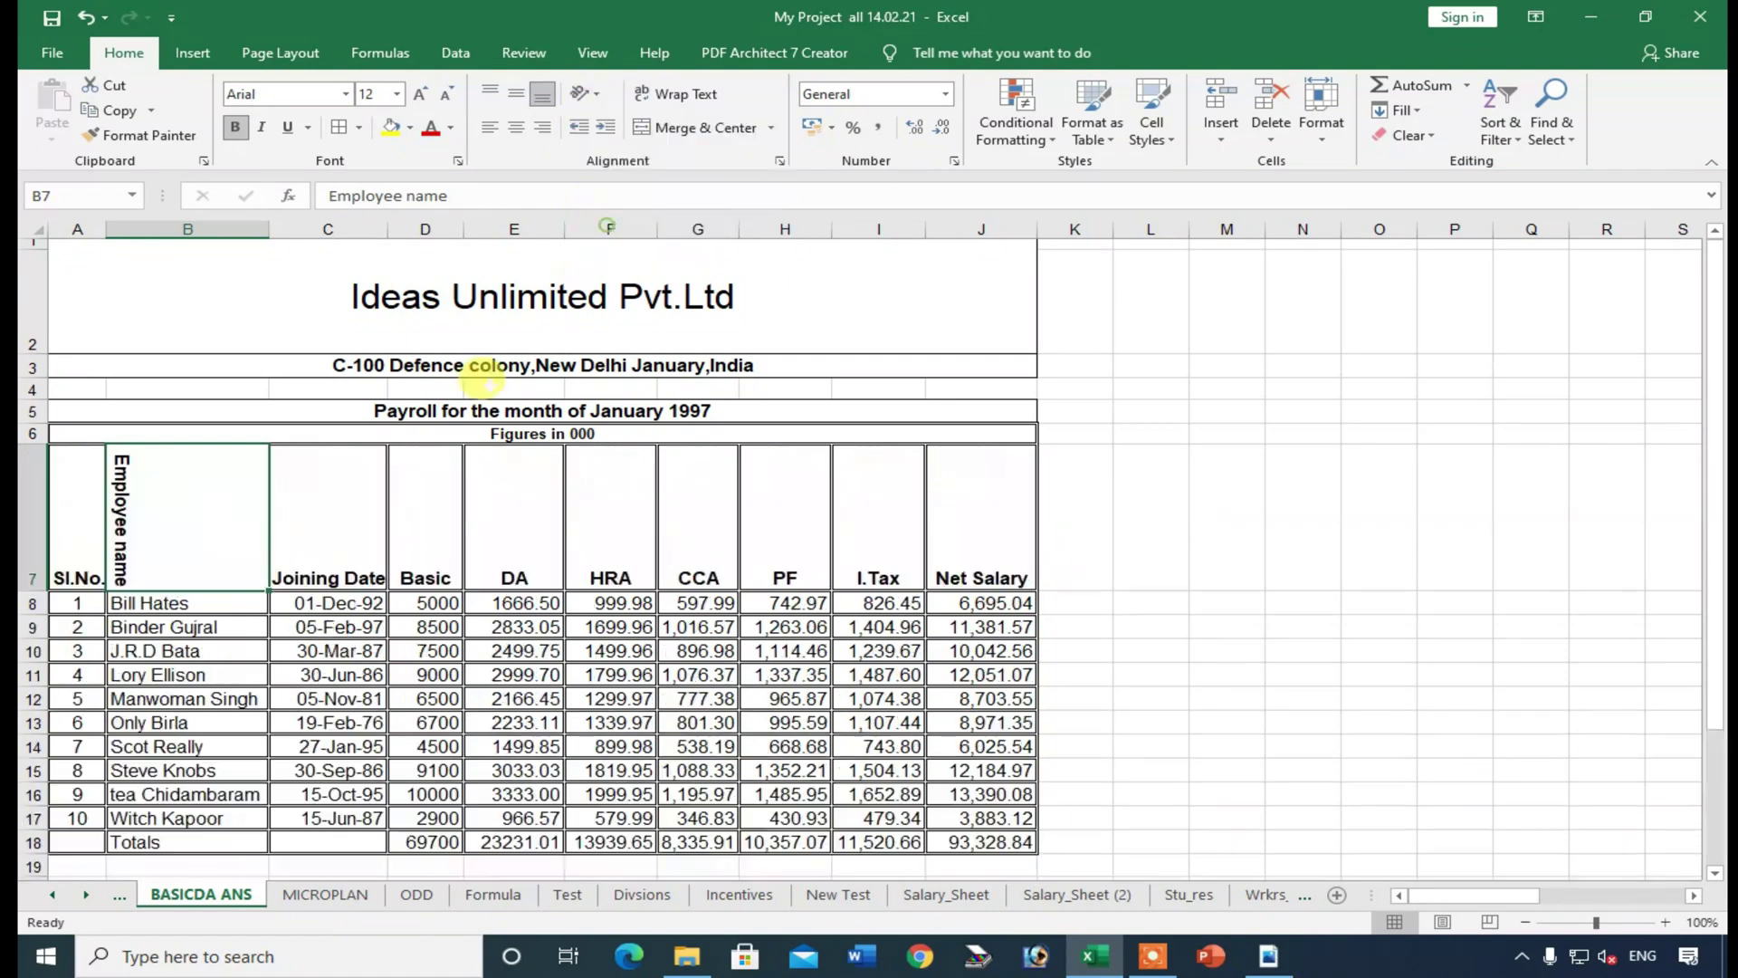
- Rotate all heading text in row 7 upwards and centre it horizontally
left_click(34, 533)
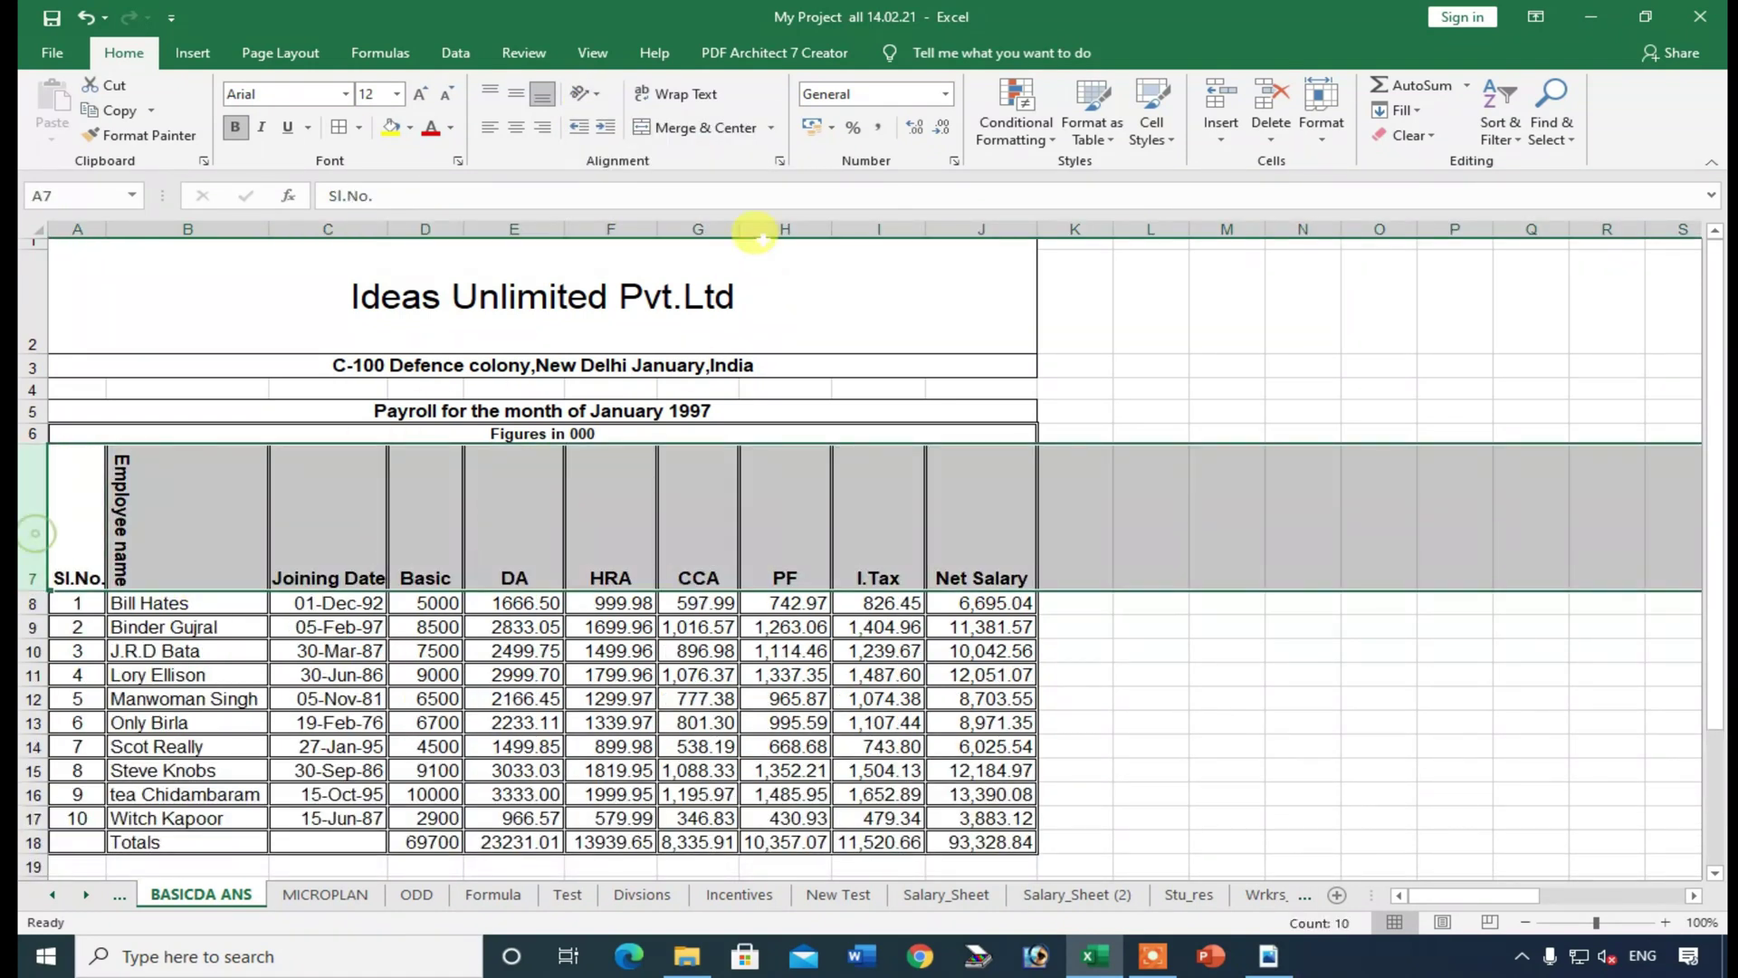
left_click(597, 96)
left_click(617, 208)
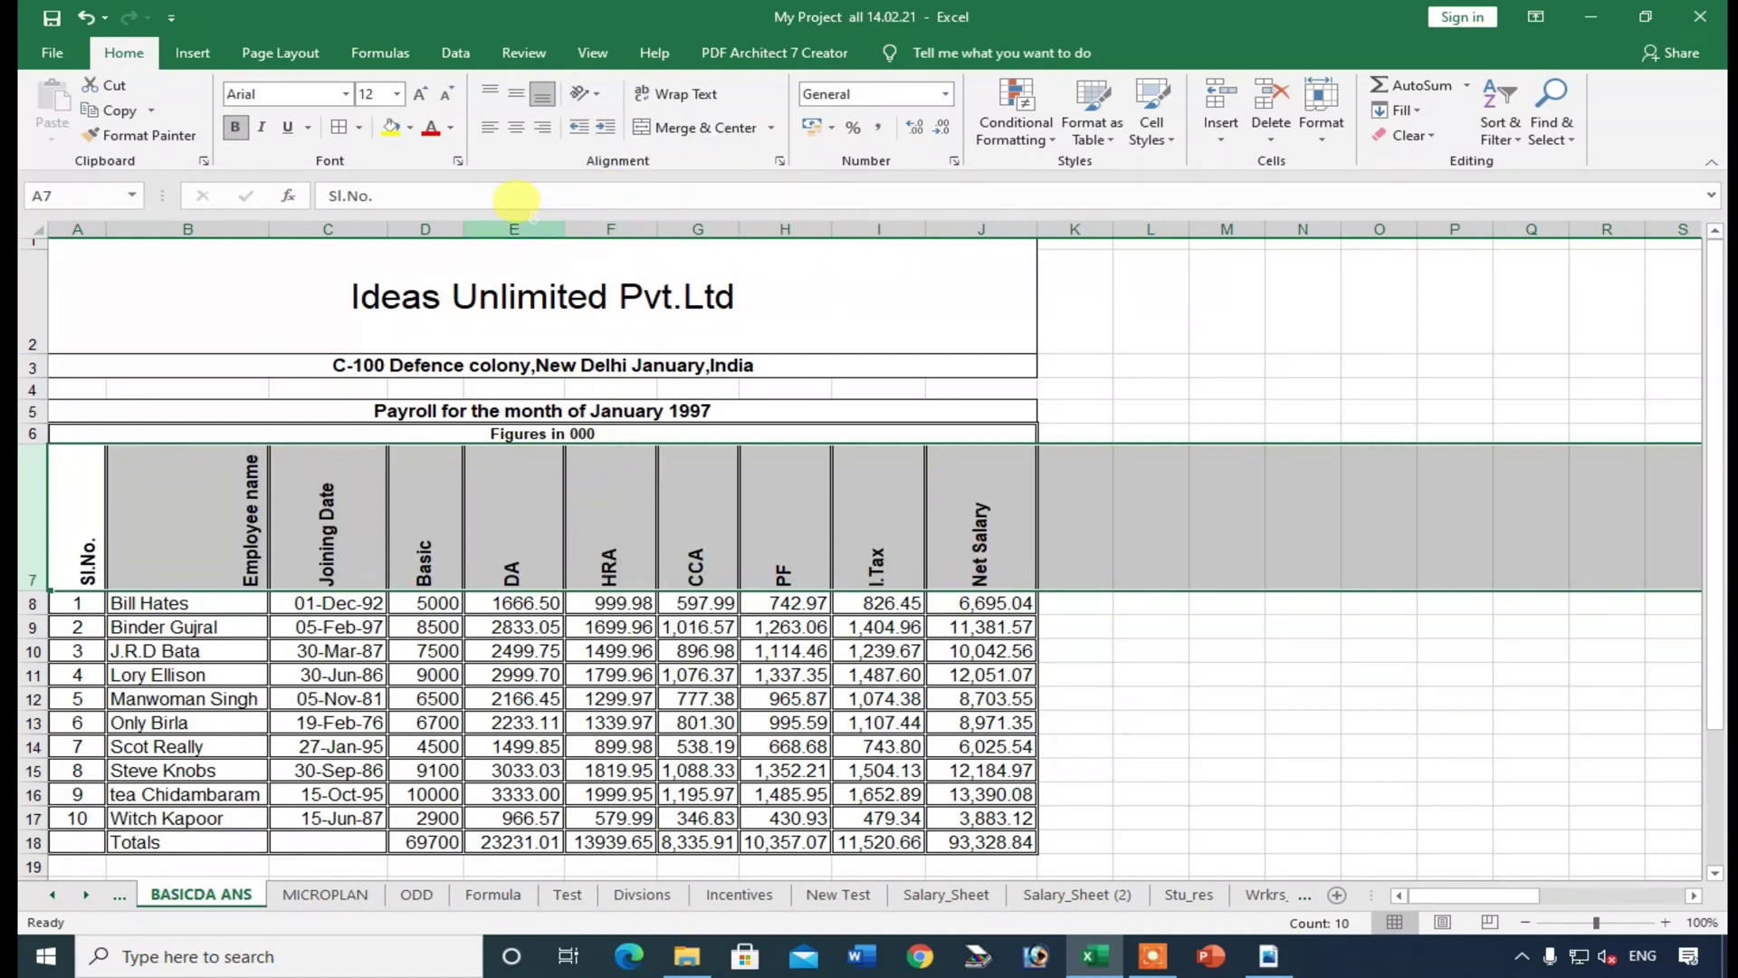
left_click(516, 126)
left_click(563, 553)
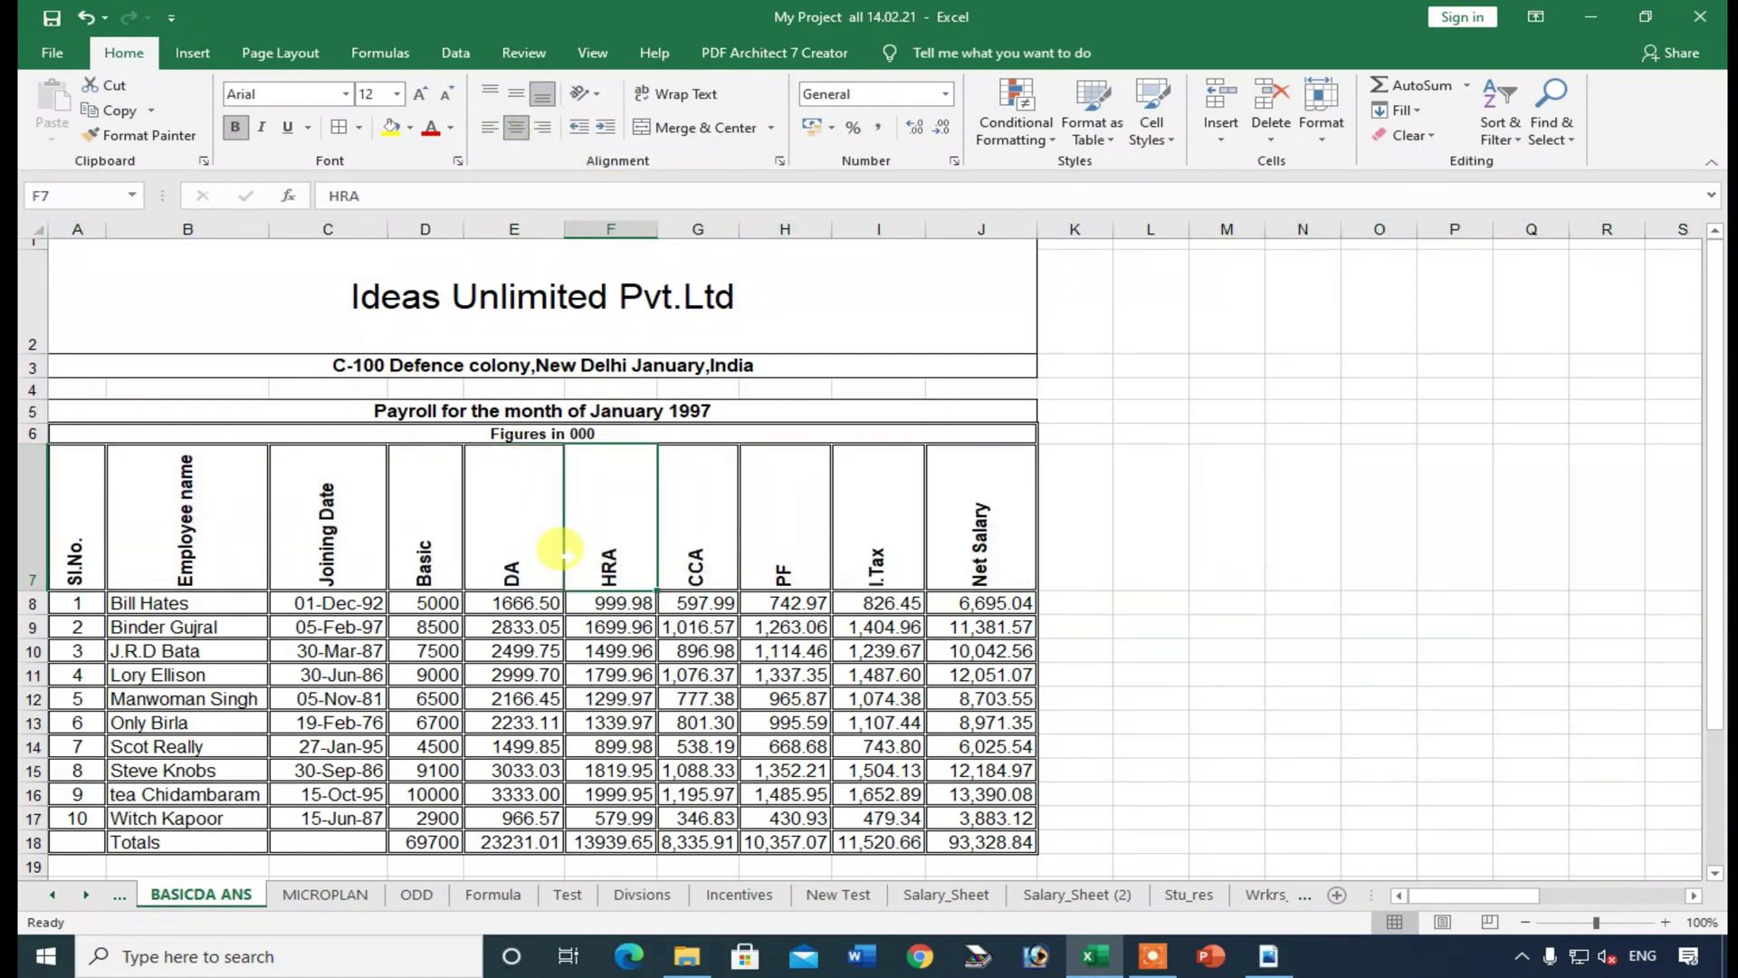
- Undo the text rotation and centring applied to the headings in row 7
left_click(520, 674)
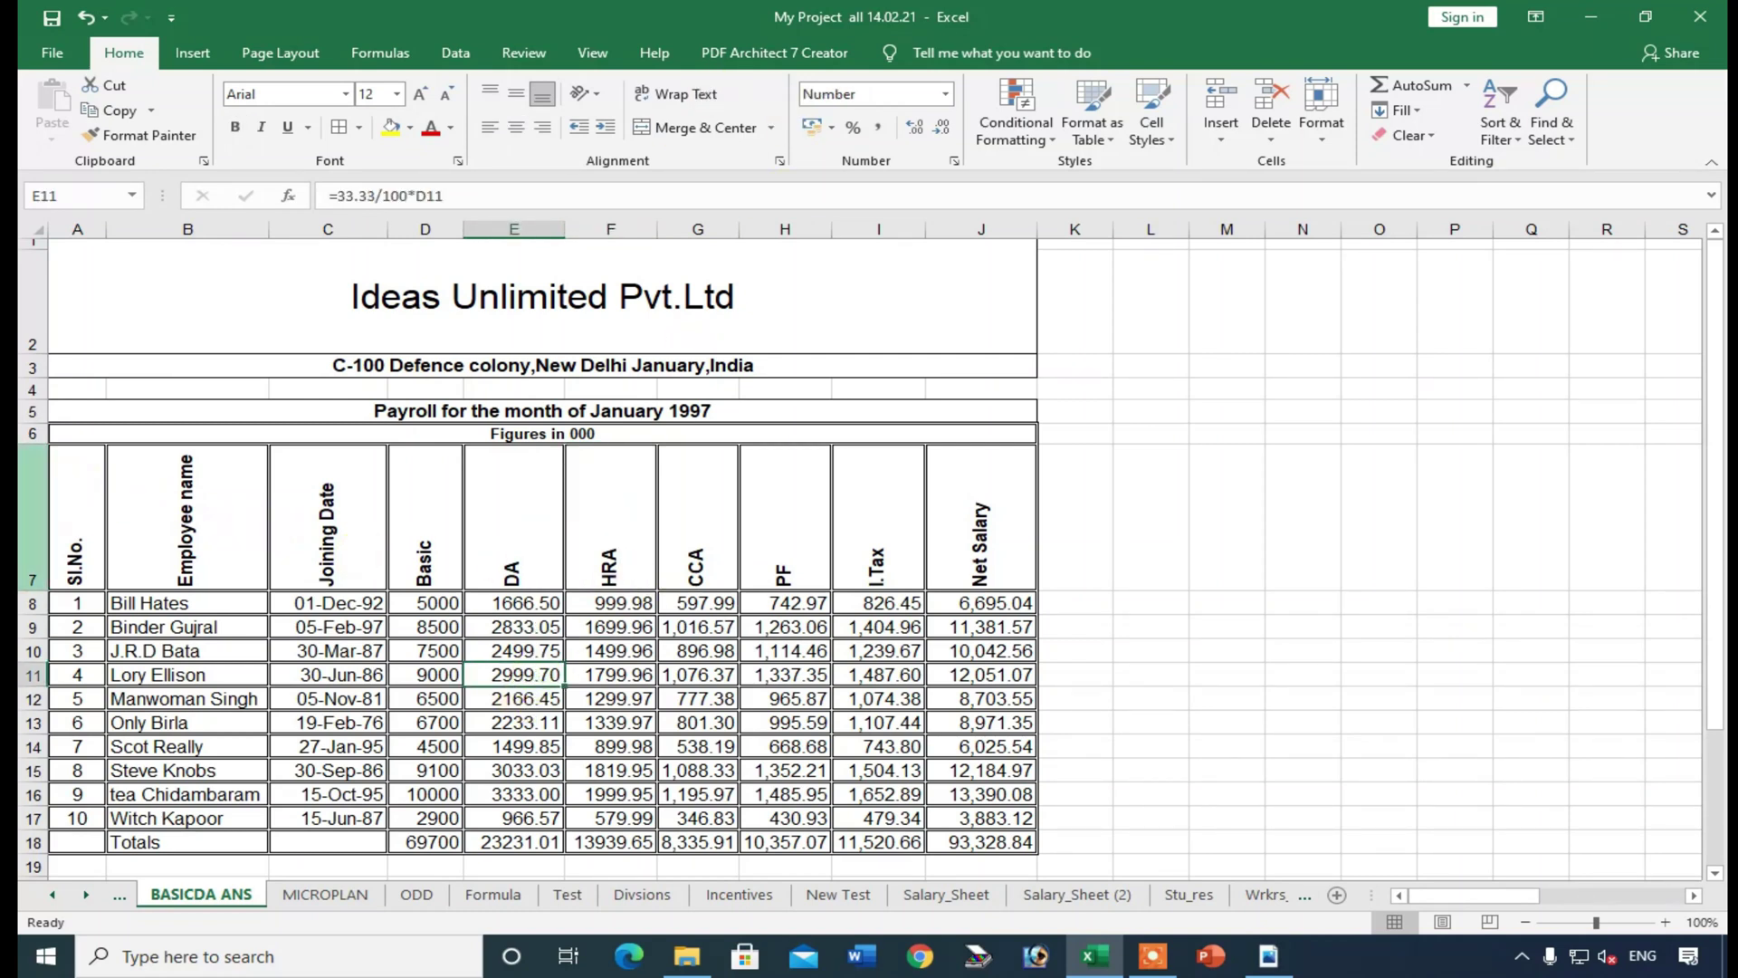
left_click(243, 516)
key("ctrl+z")
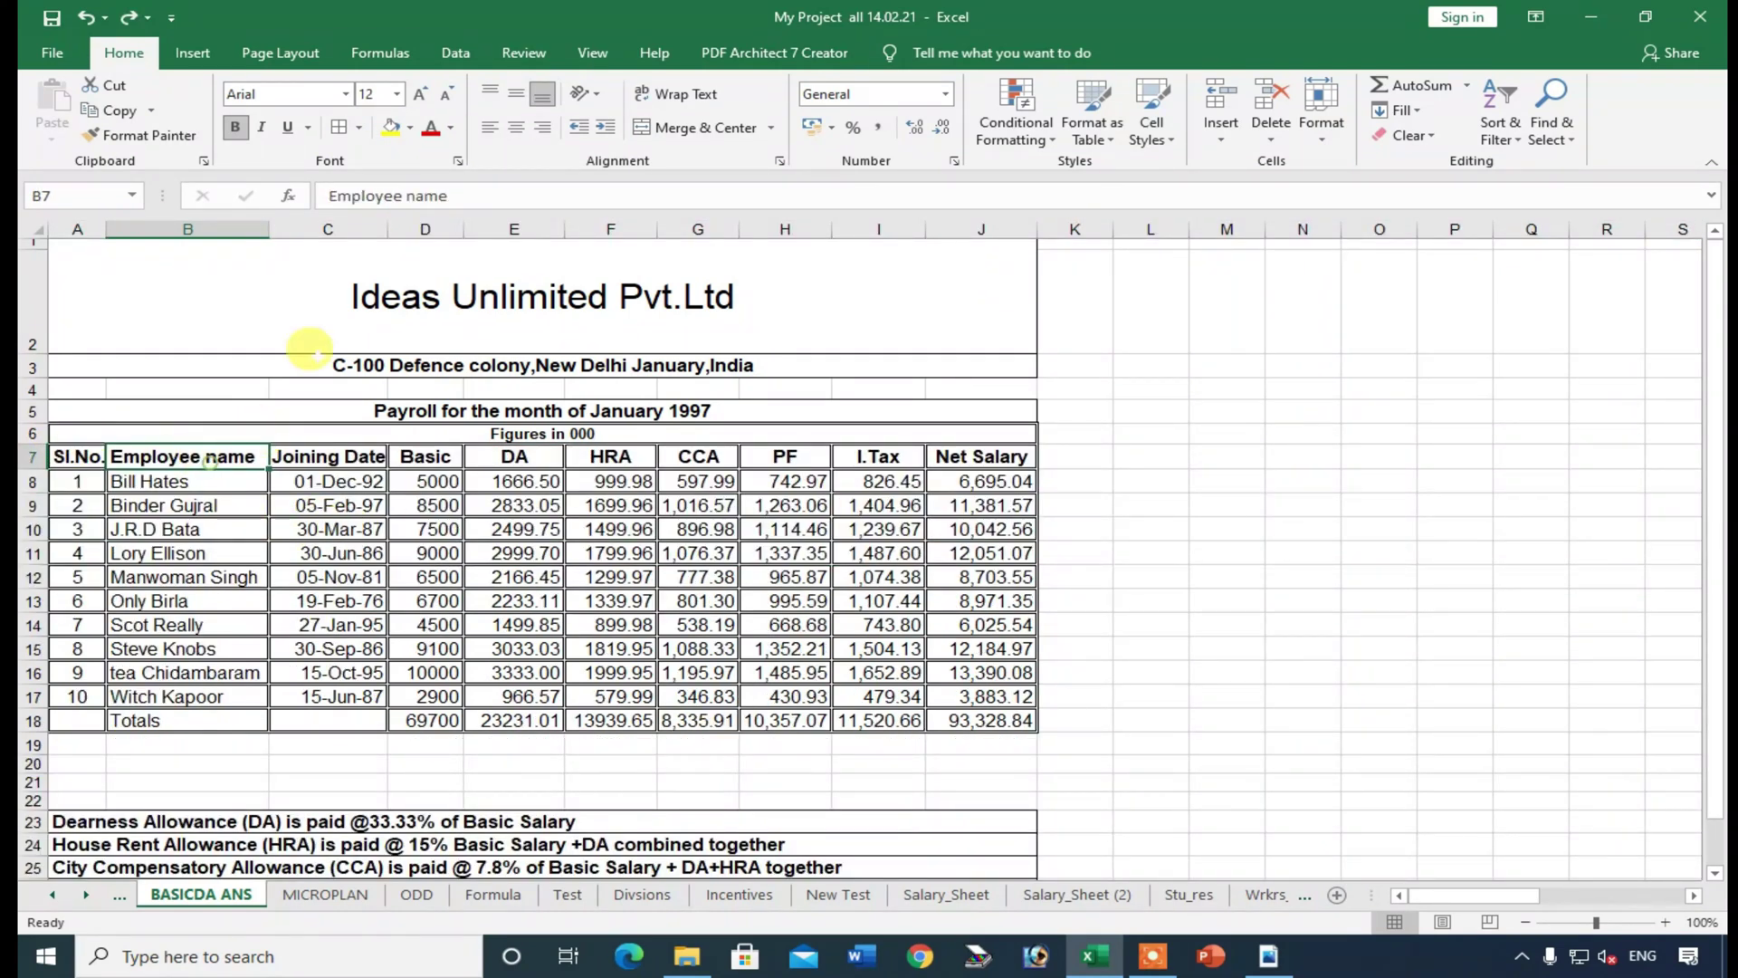
- Wrap the Joining Date heading in C7 onto two lines and narrow column C to fit its dates
left_click(353, 457)
left_click_drag(390, 229, 341, 230)
left_click(692, 98)
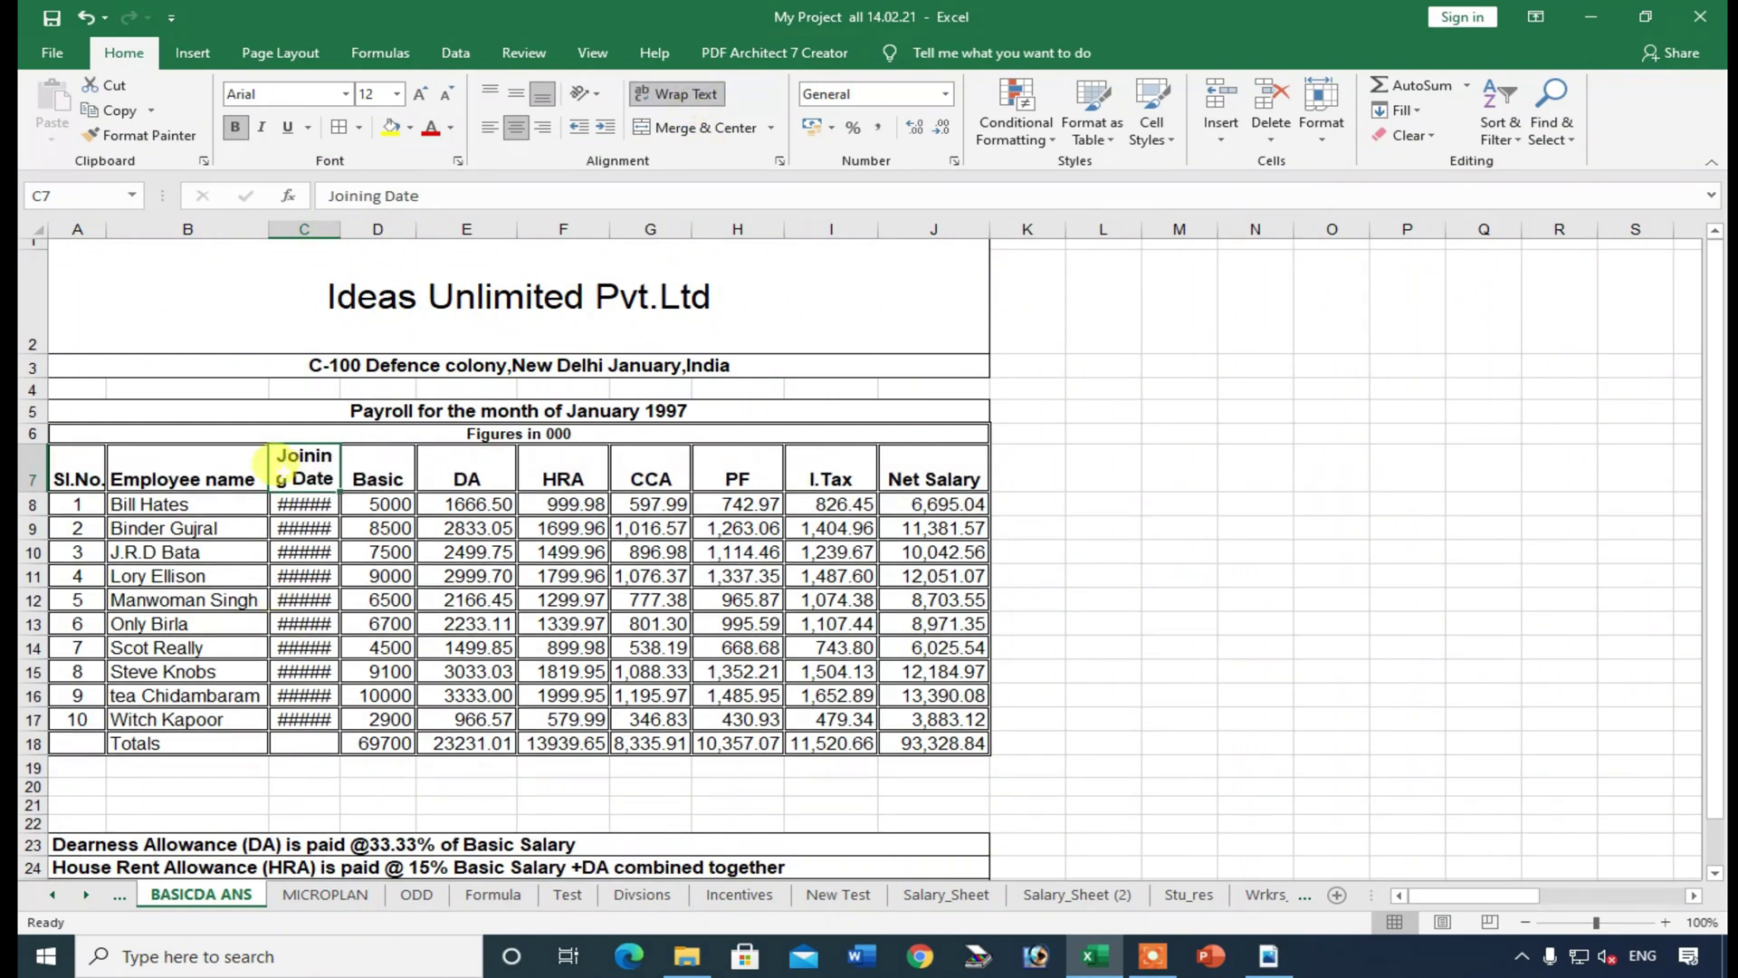
left_click_drag(341, 230, 359, 231)
double_click(359, 226)
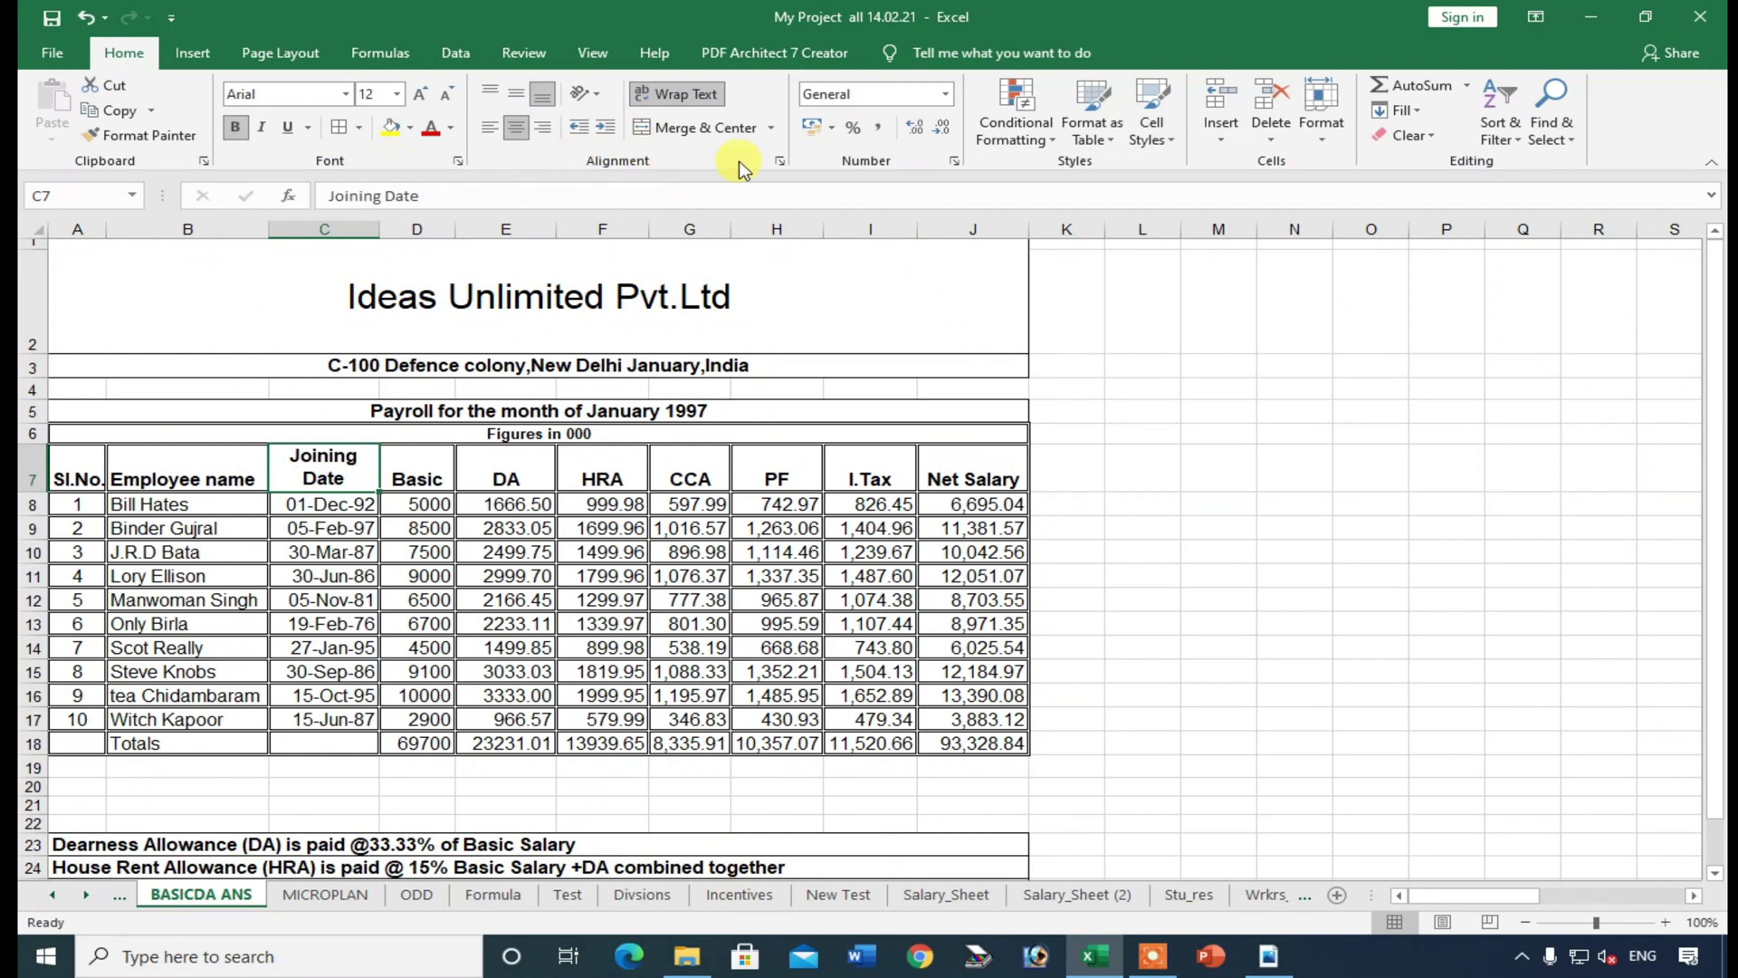
- Switch to Adobe Reader to view the practice topics in Excel all practice test.pdf
left_click(600, 96)
left_click(600, 96)
left_click(688, 552)
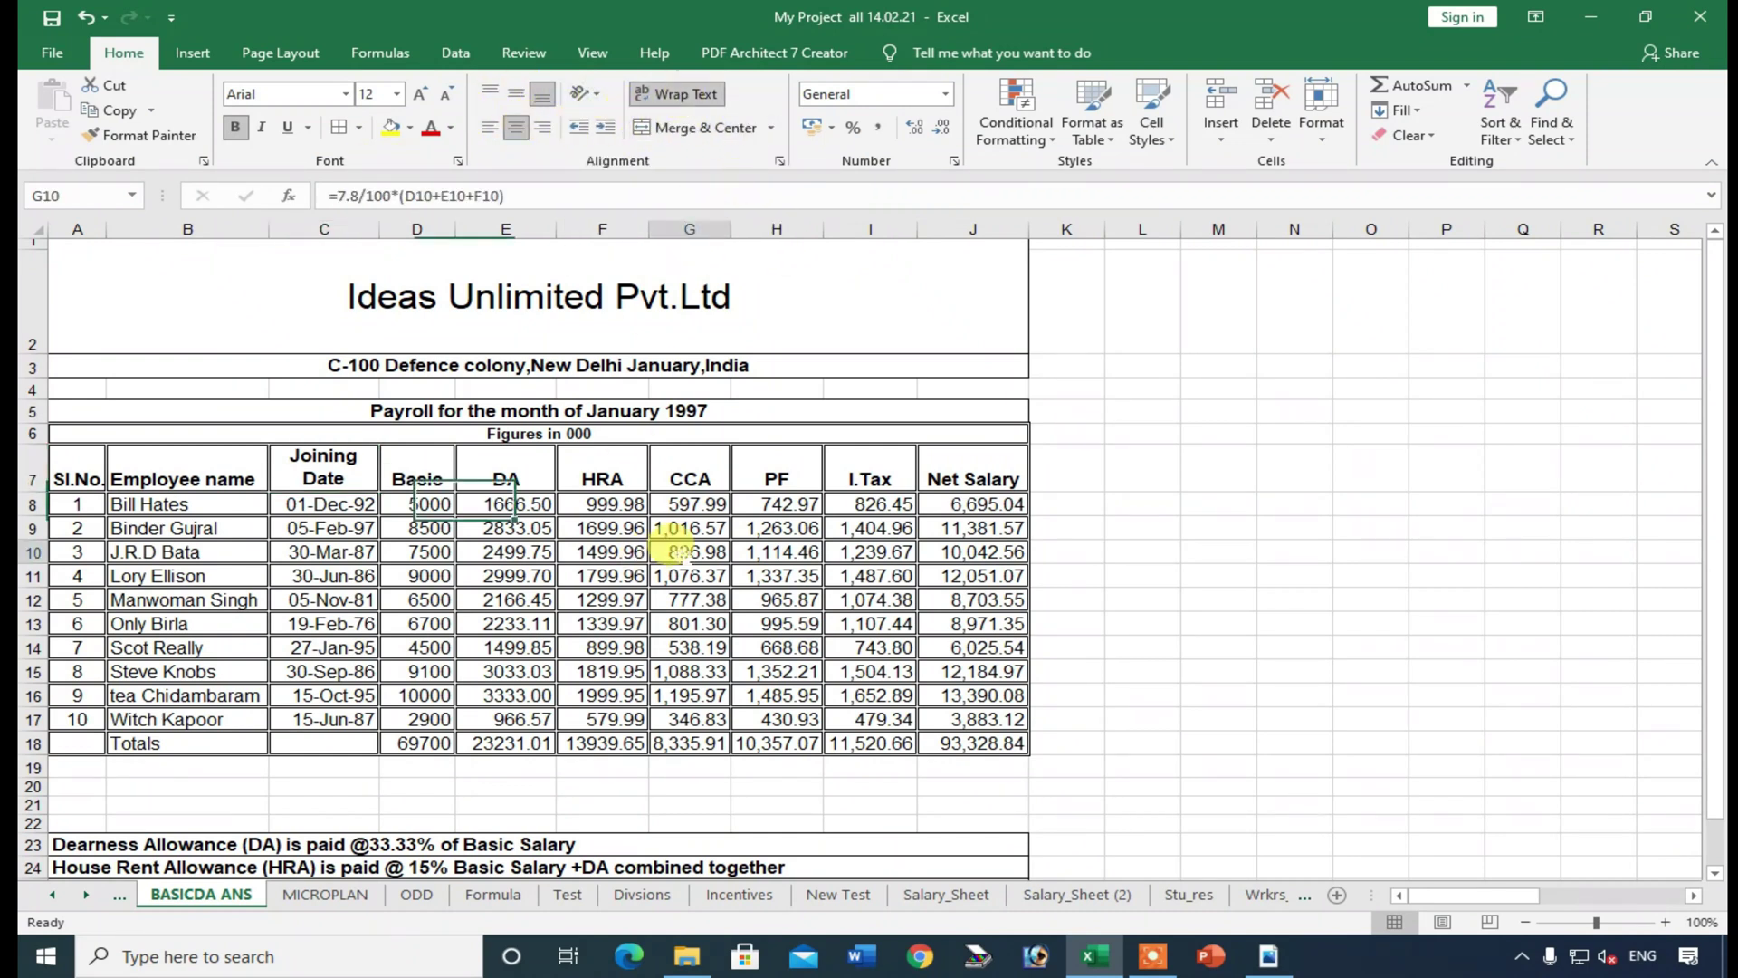
left_click(1263, 958)
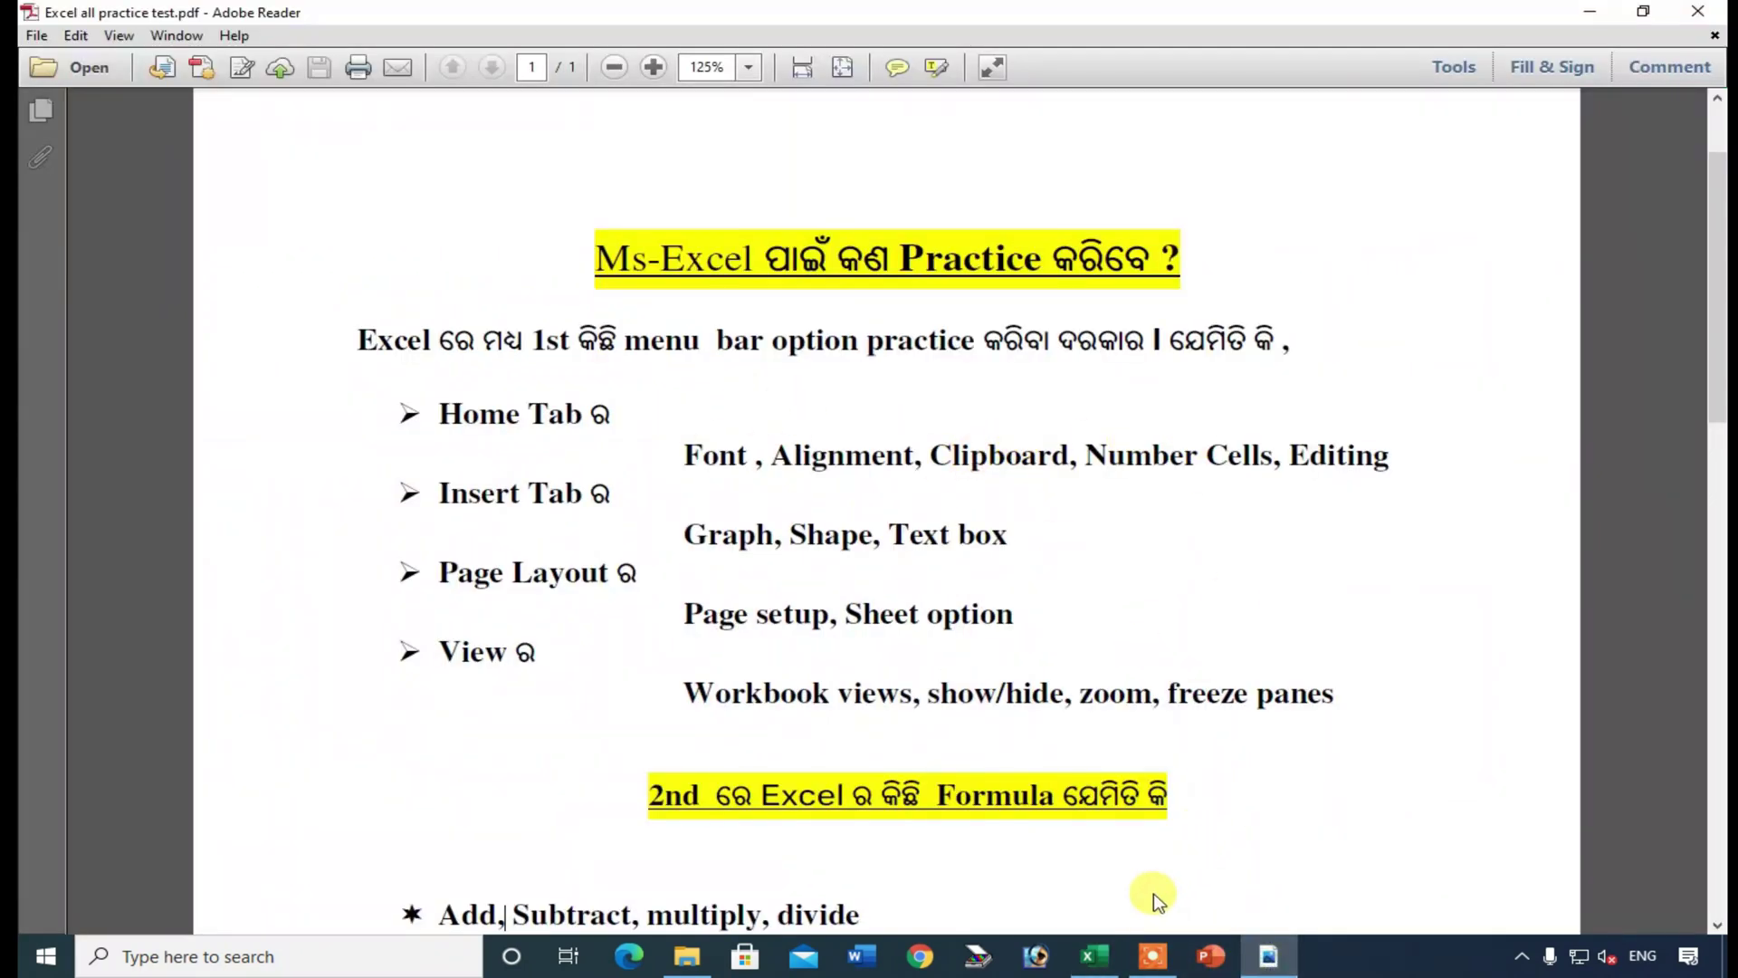
- Switch back to the payroll sheet in Excel and select the joining date in C10
left_click(1096, 956)
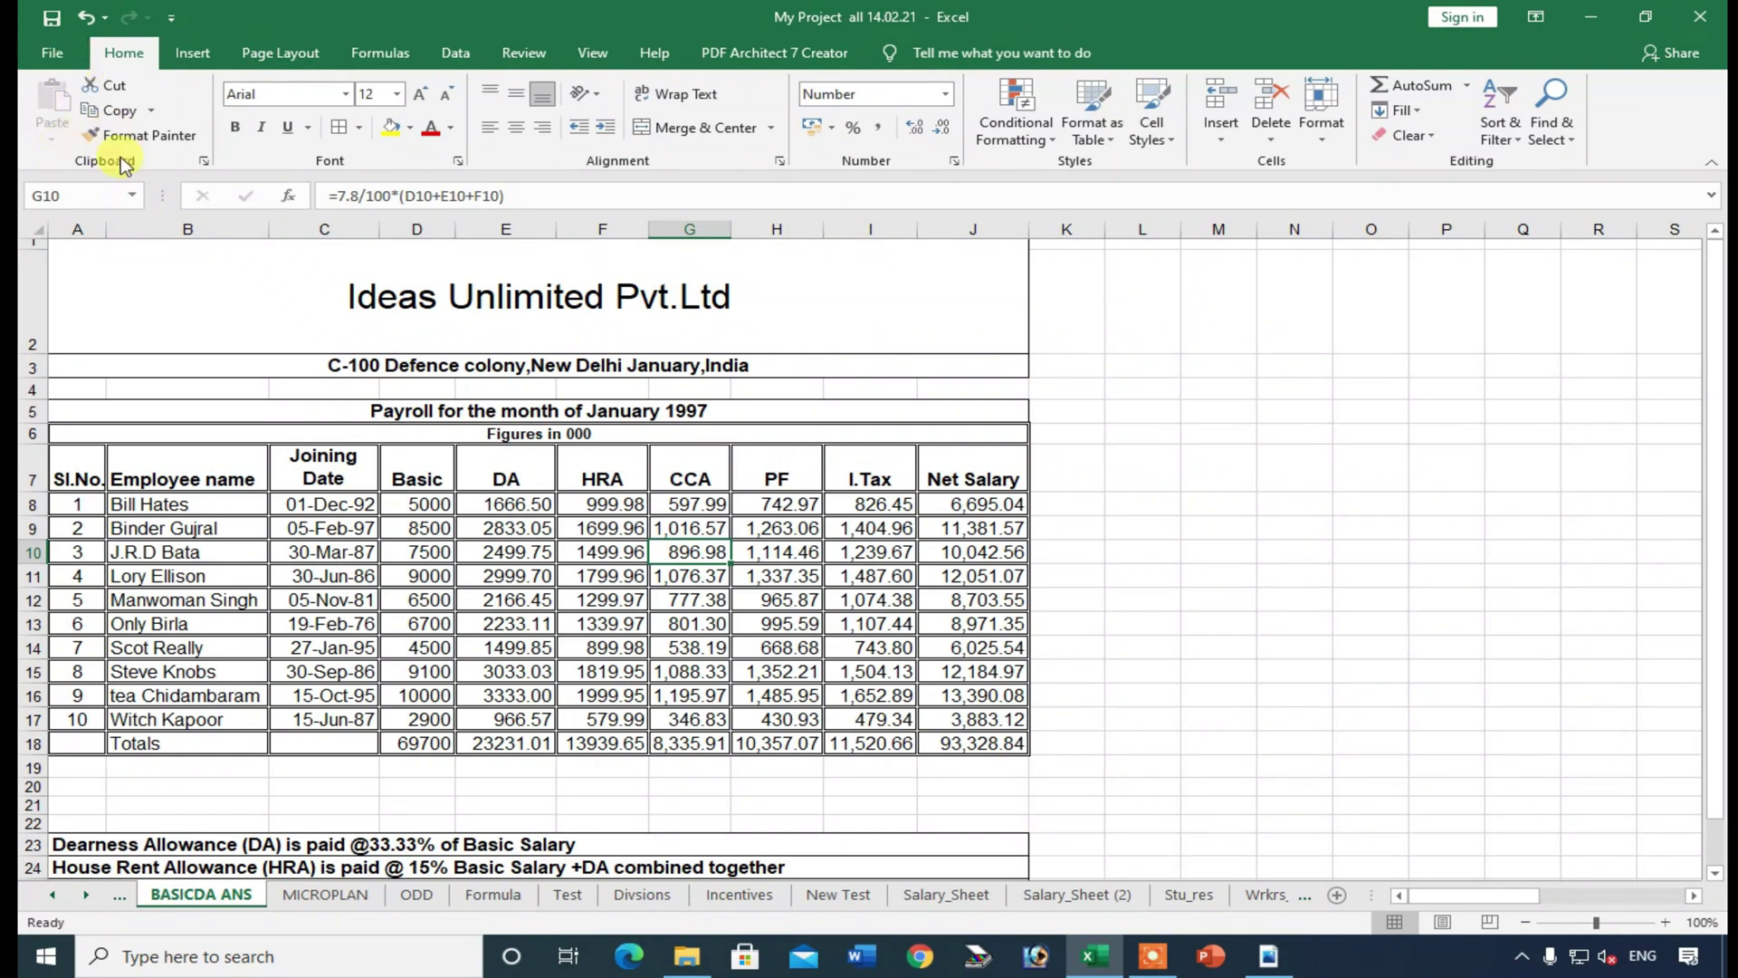
left_click(467, 719)
left_click(407, 514)
left_click(322, 473)
left_click(321, 504)
left_click(337, 528)
left_click(141, 135)
left_click(327, 554)
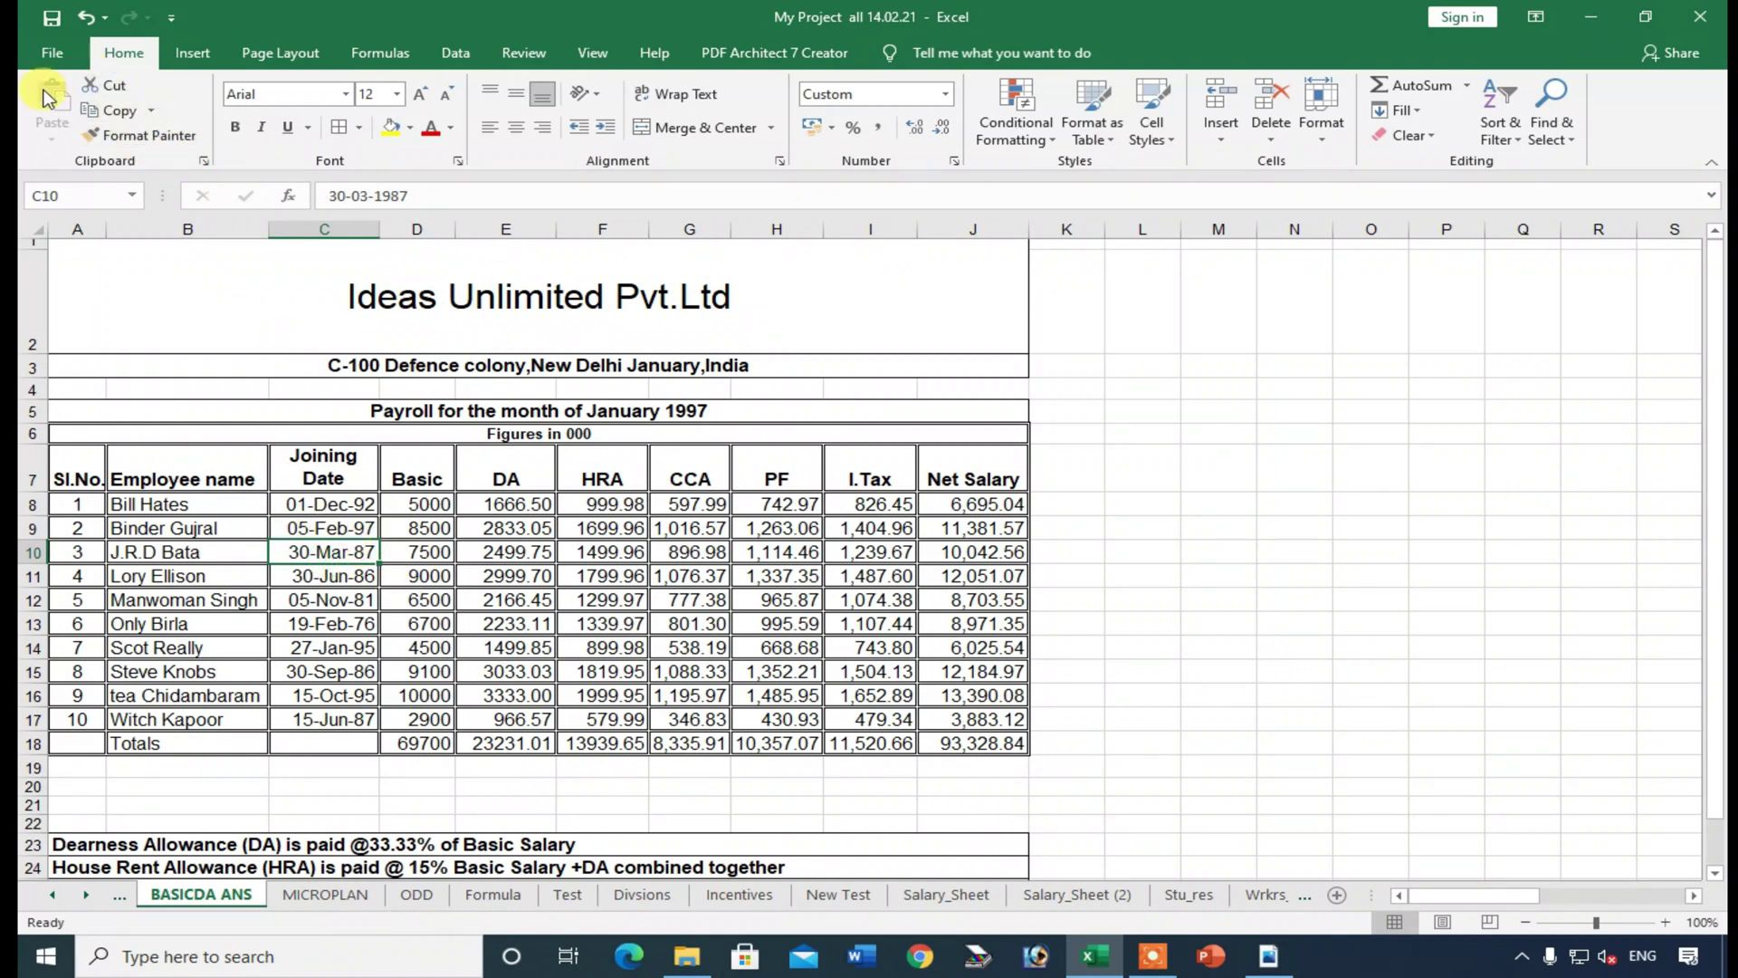
- View the number formatting options for the DA value in E12 and close them without changes
left_click(471, 576)
left_click(532, 593)
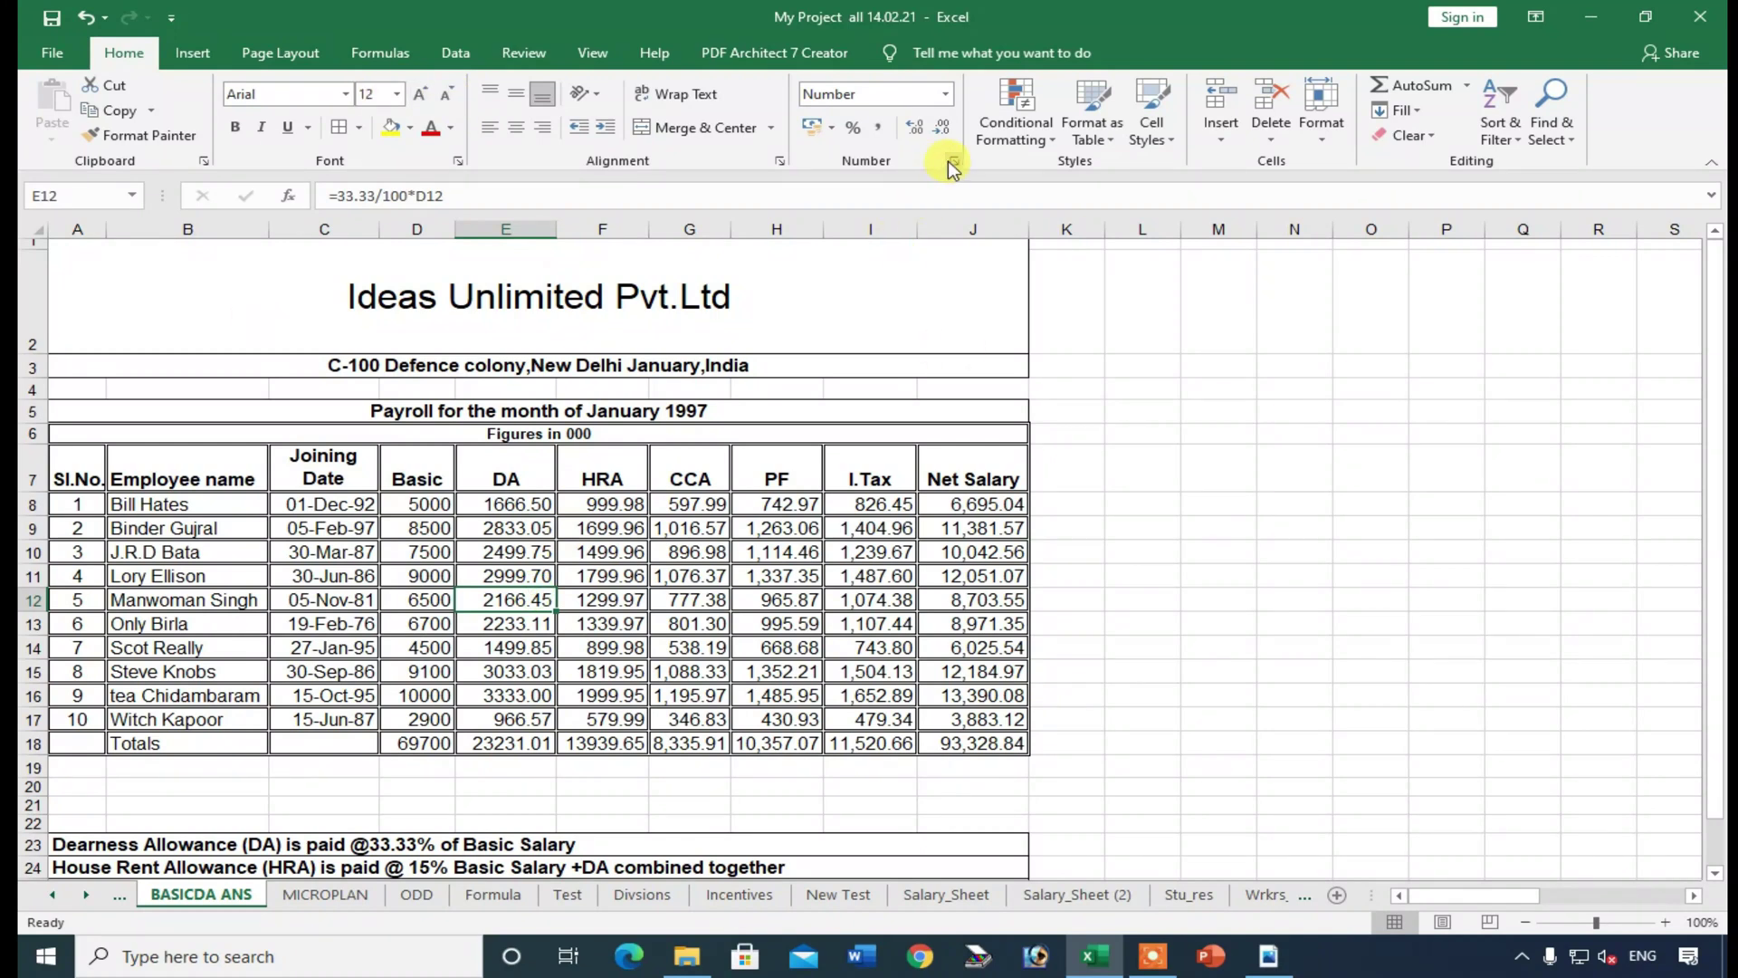
key("ctrl+1")
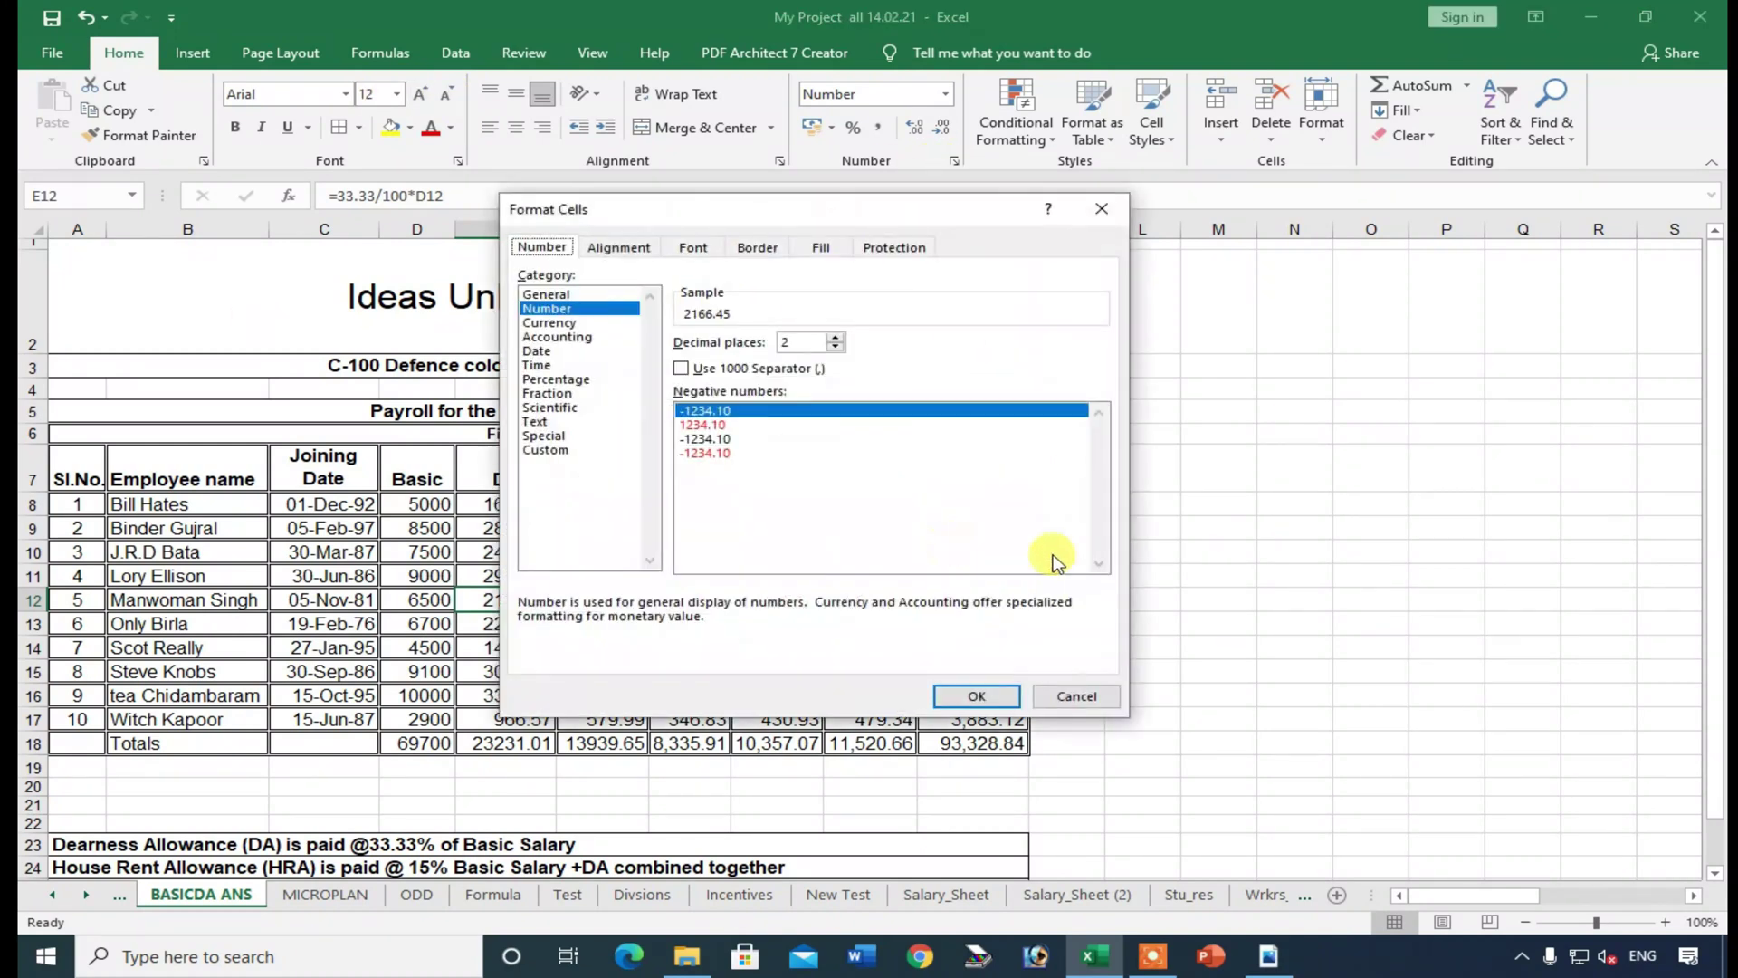
left_click(1078, 698)
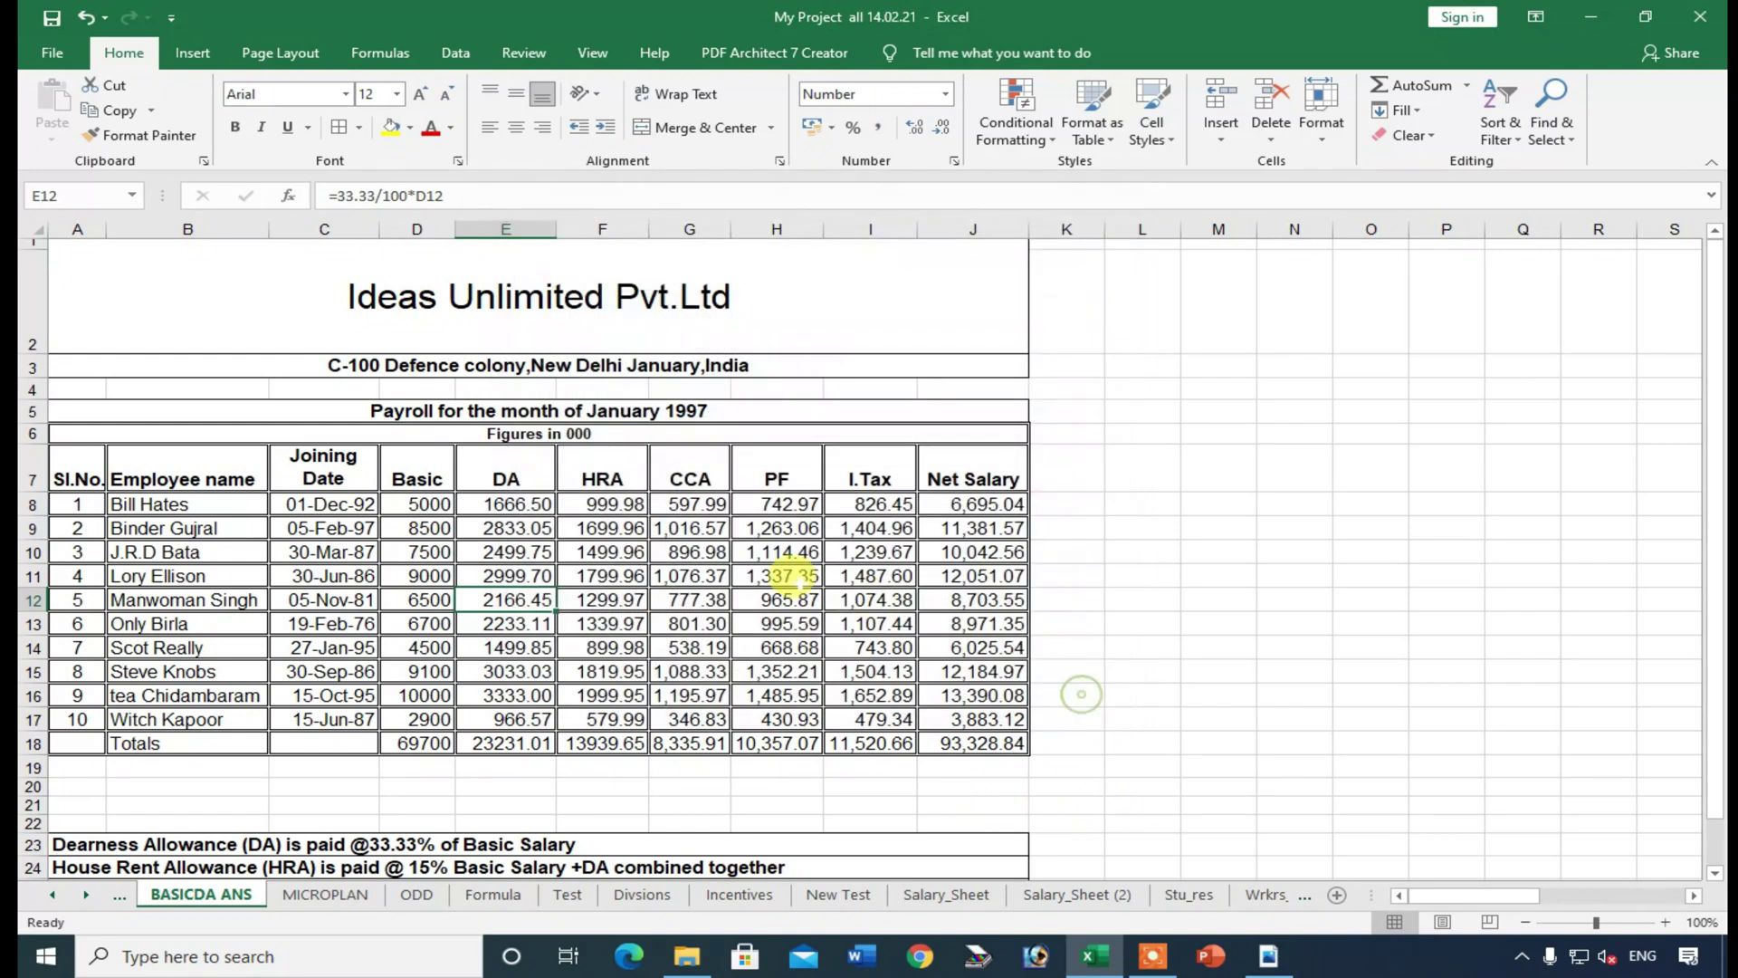
- Increase and then decrease the decimal places of the values in F8:J18 by one, and view the available number formats
left_click_drag(606, 503, 958, 744)
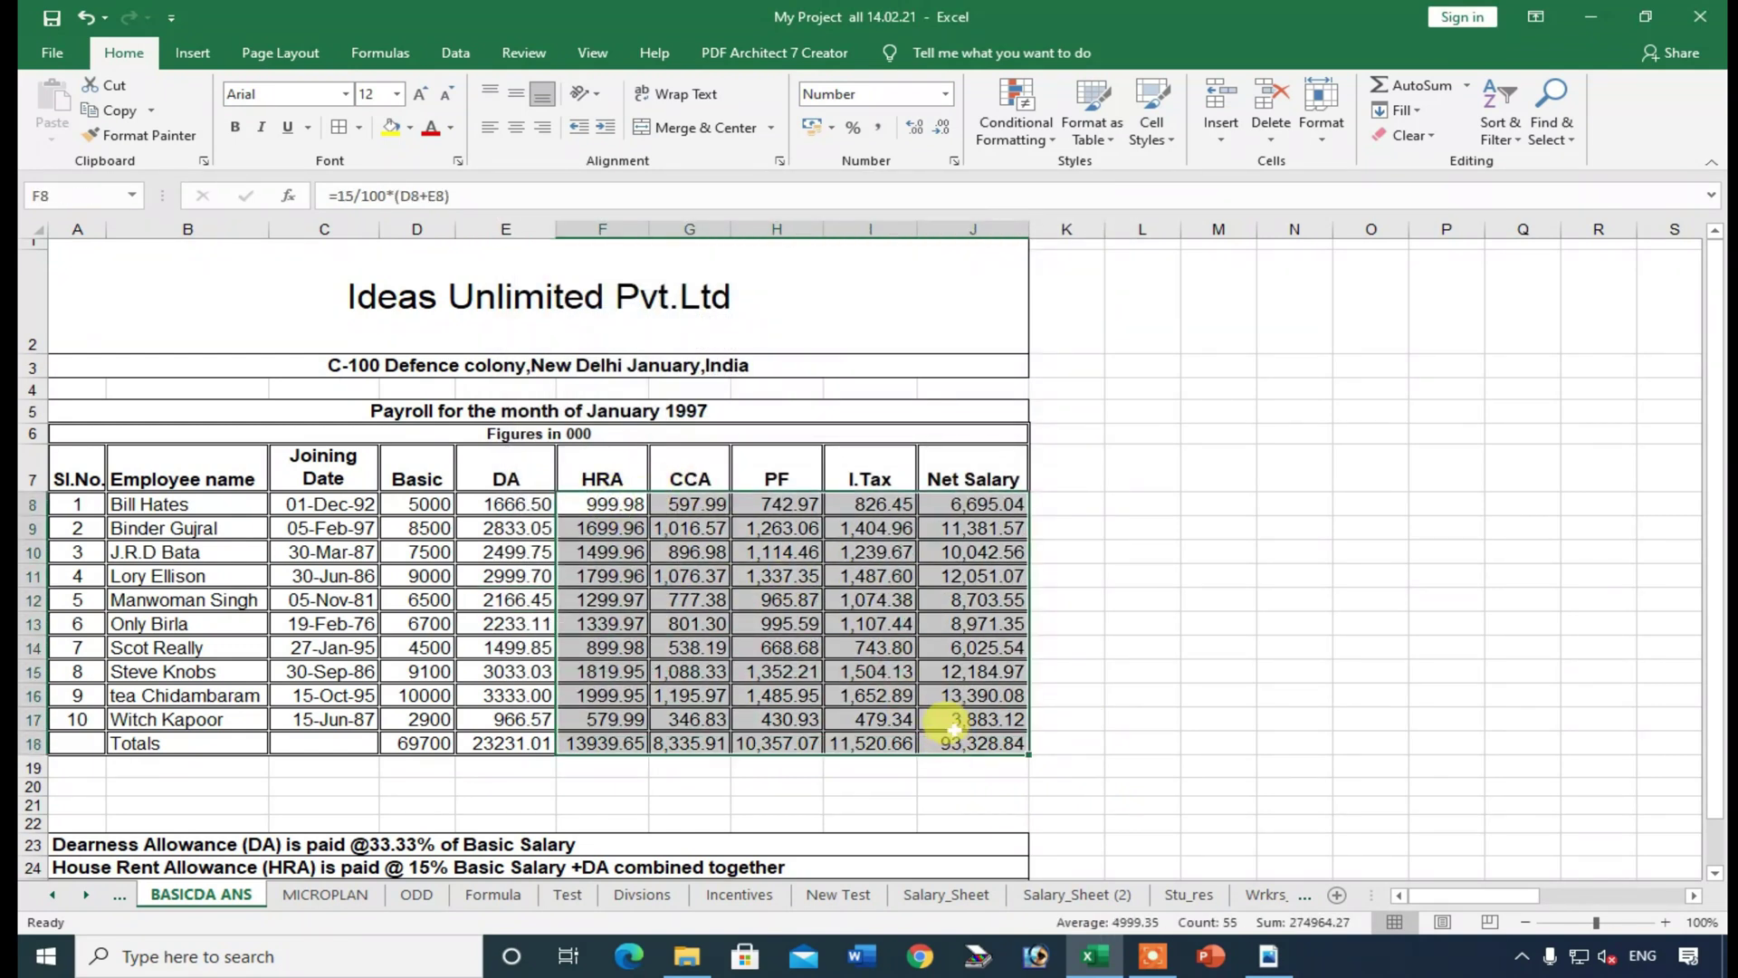
left_click(909, 132)
left_click(938, 134)
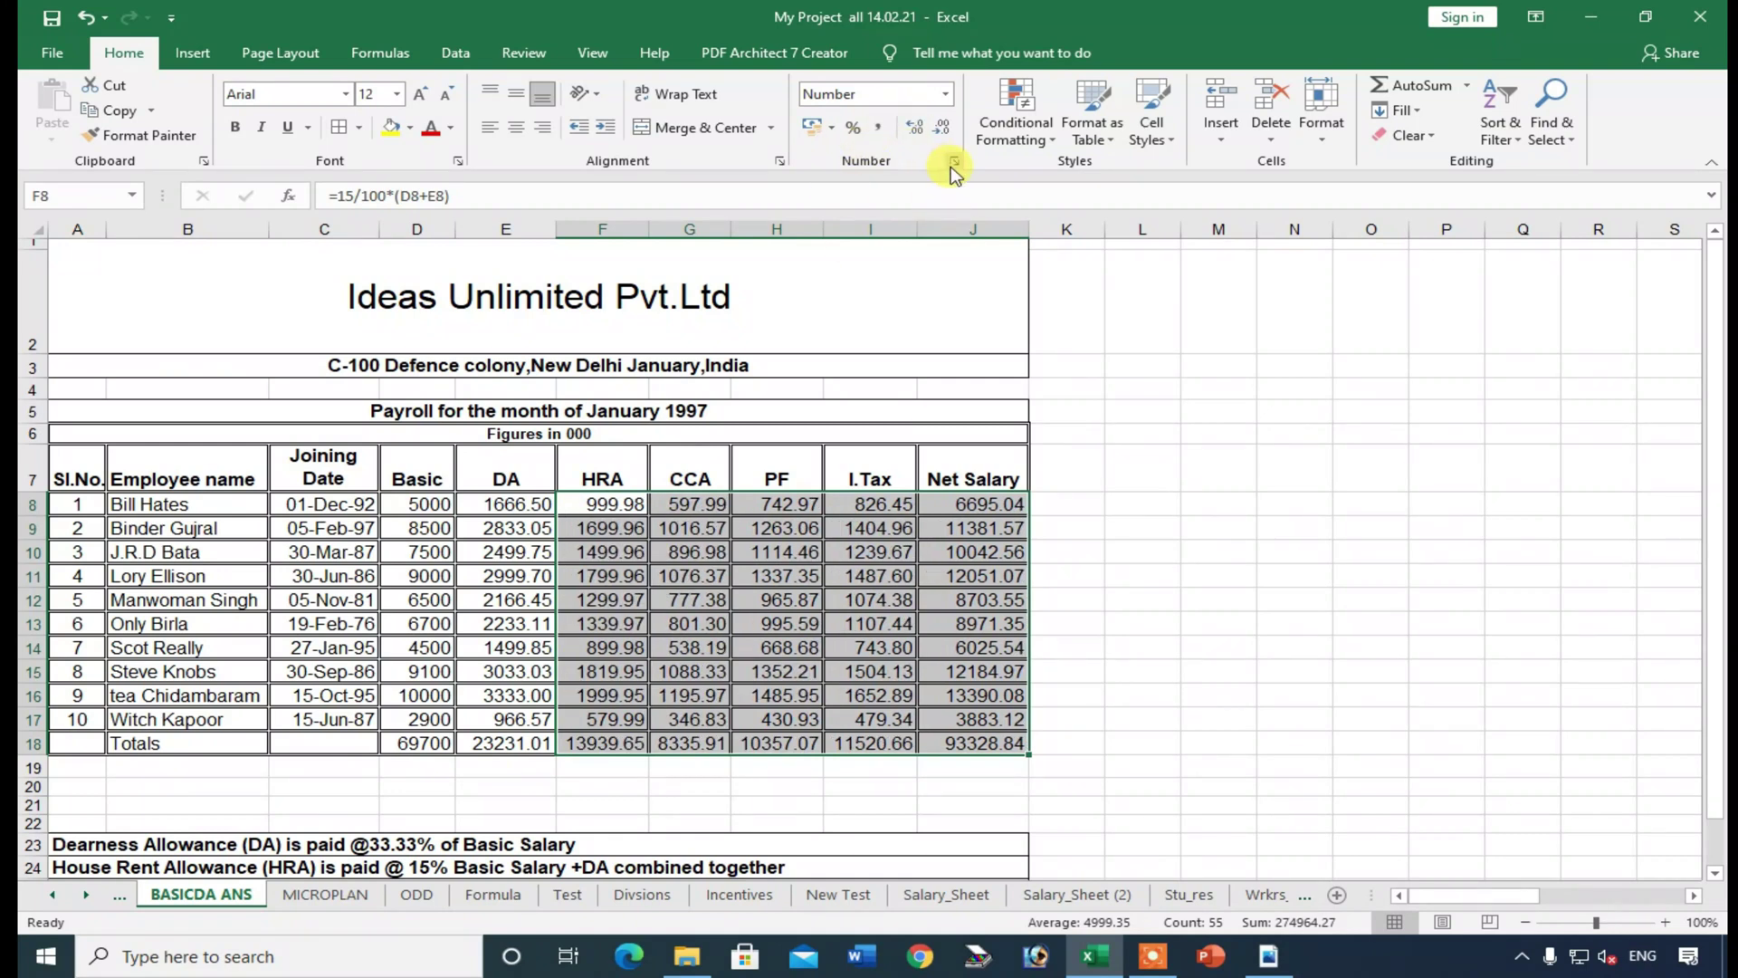
left_click(947, 95)
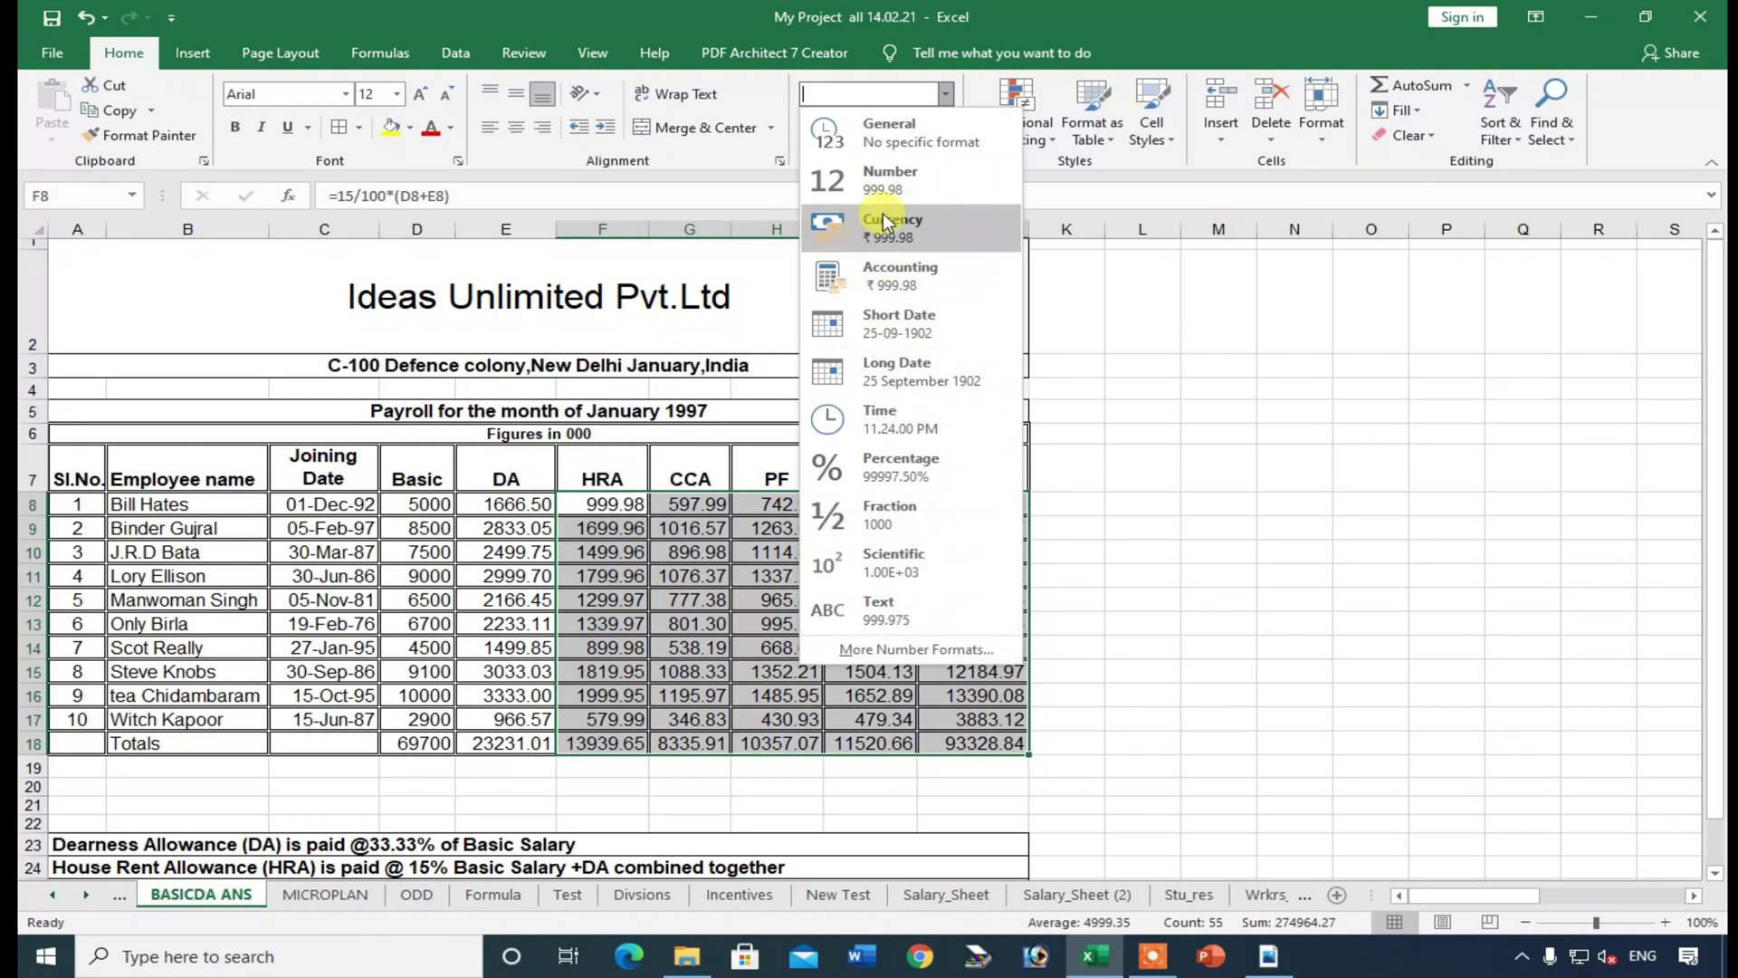
left_click(943, 721)
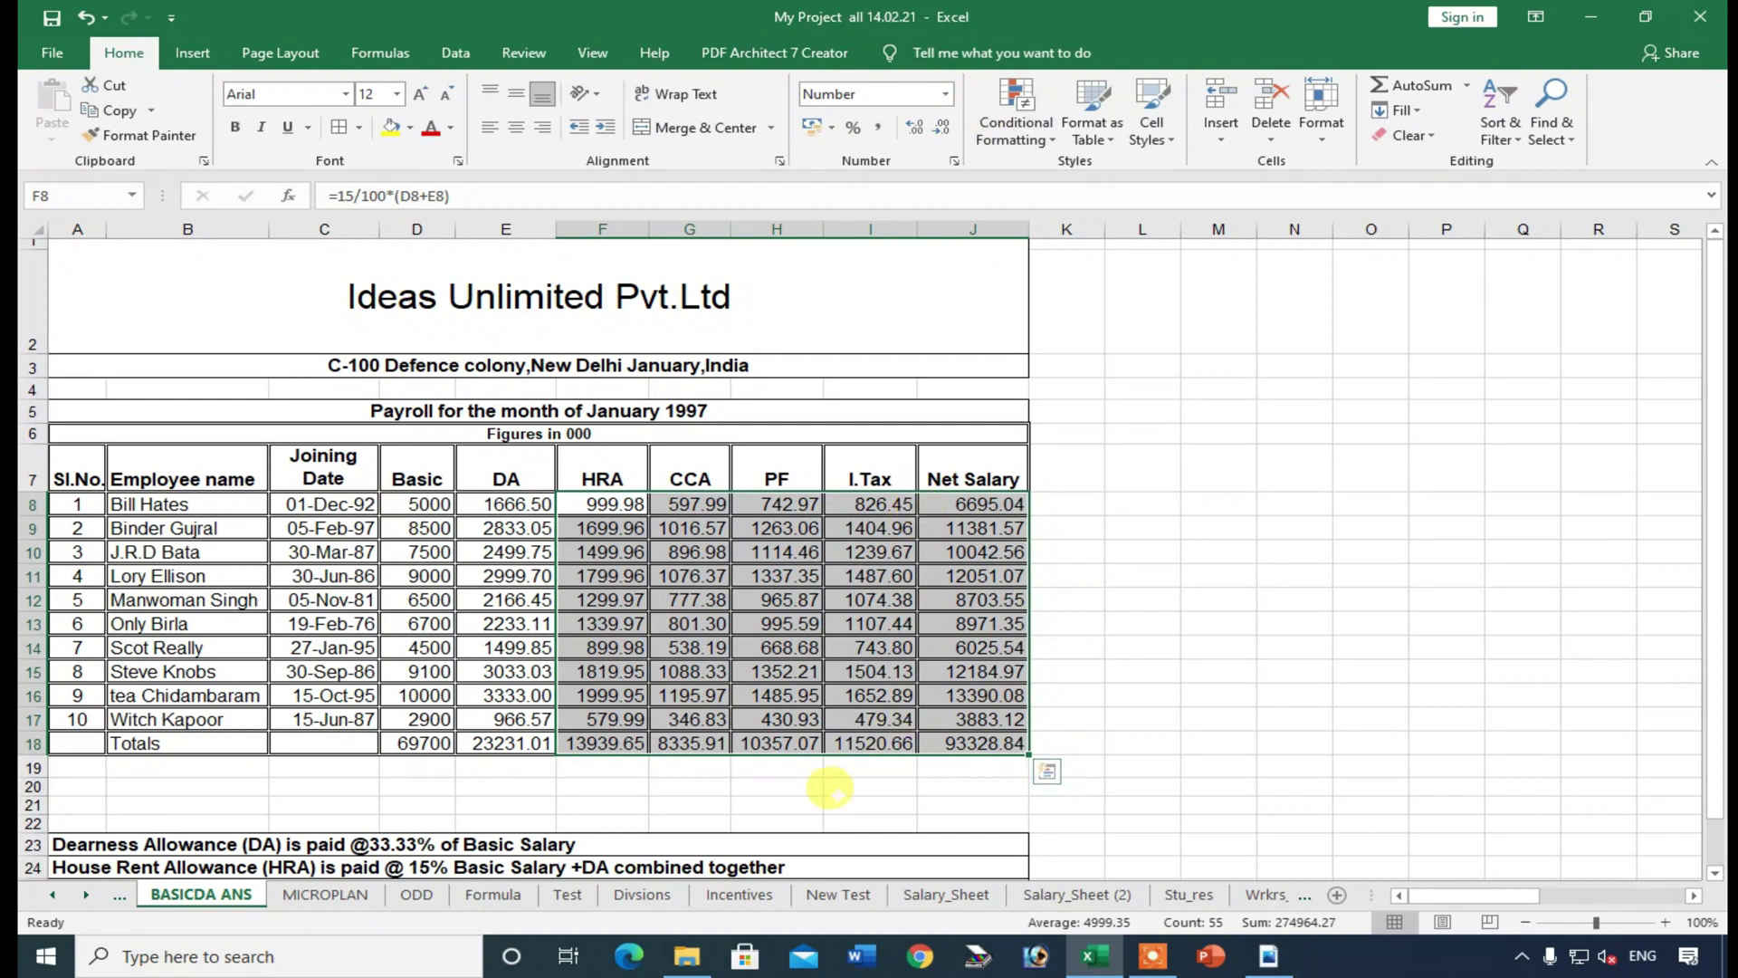
left_click(829, 891)
left_click(728, 898)
left_click(623, 896)
left_click(567, 895)
left_click(349, 897)
left_click(243, 891)
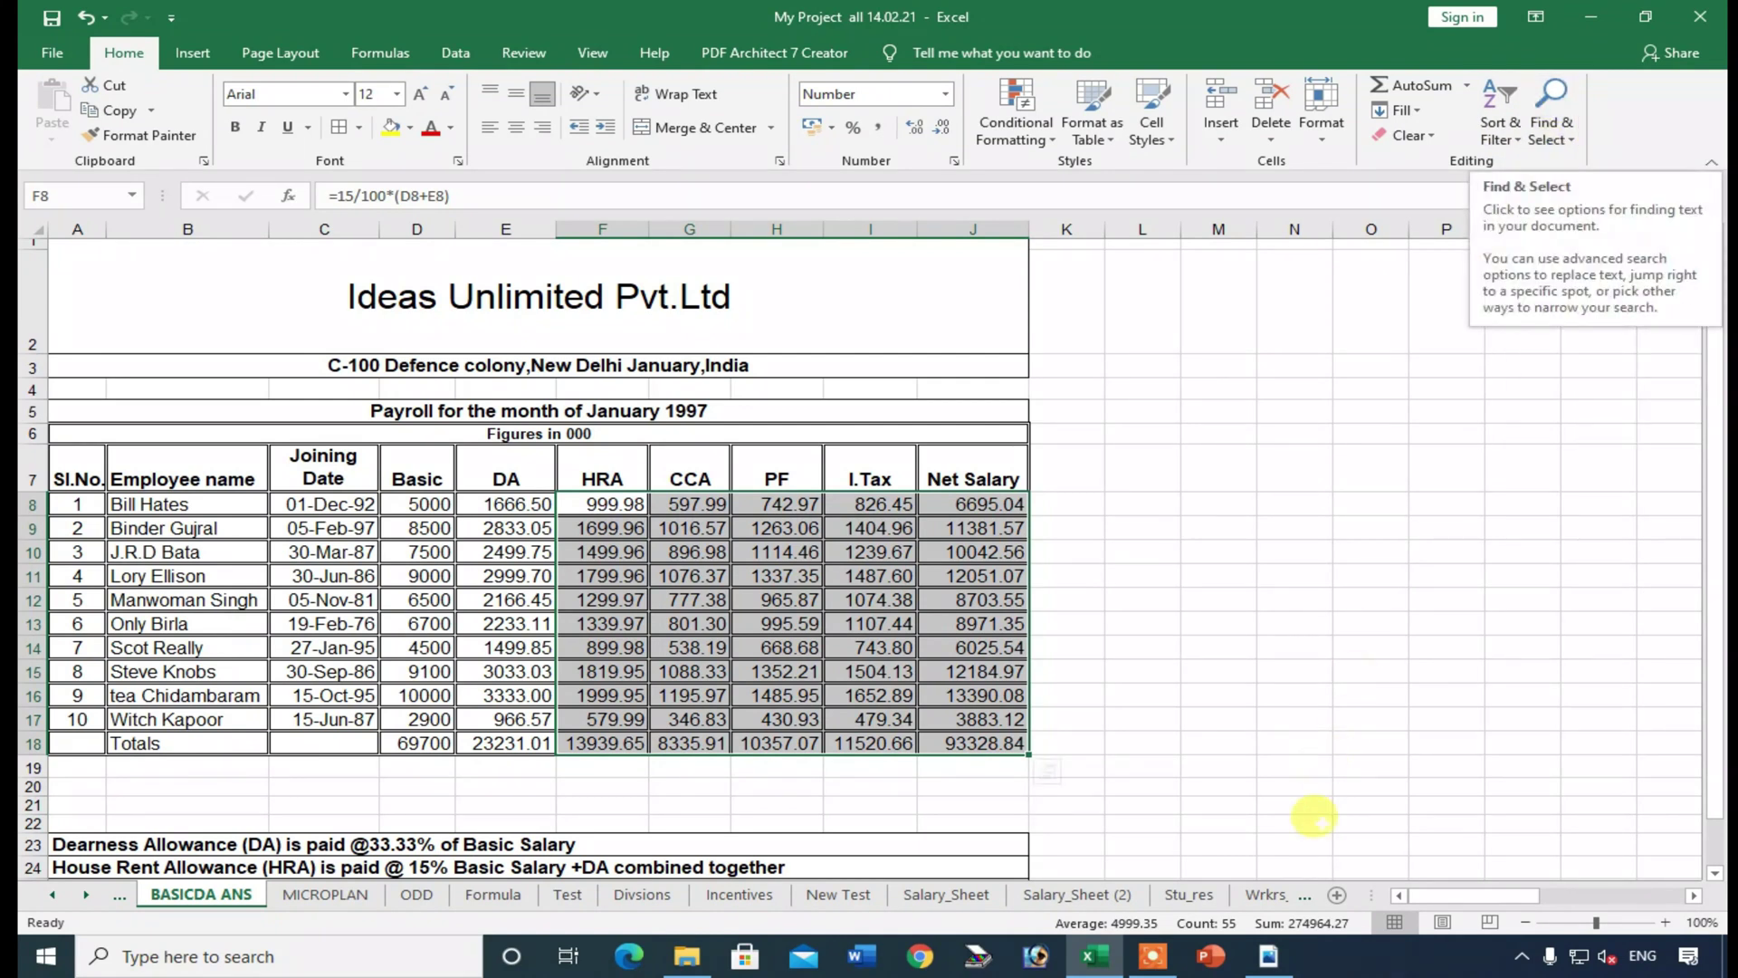
- Check the practice list in Adobe Reader, return to Excel and view the options for inserting cells, rows and columns
left_click(1269, 956)
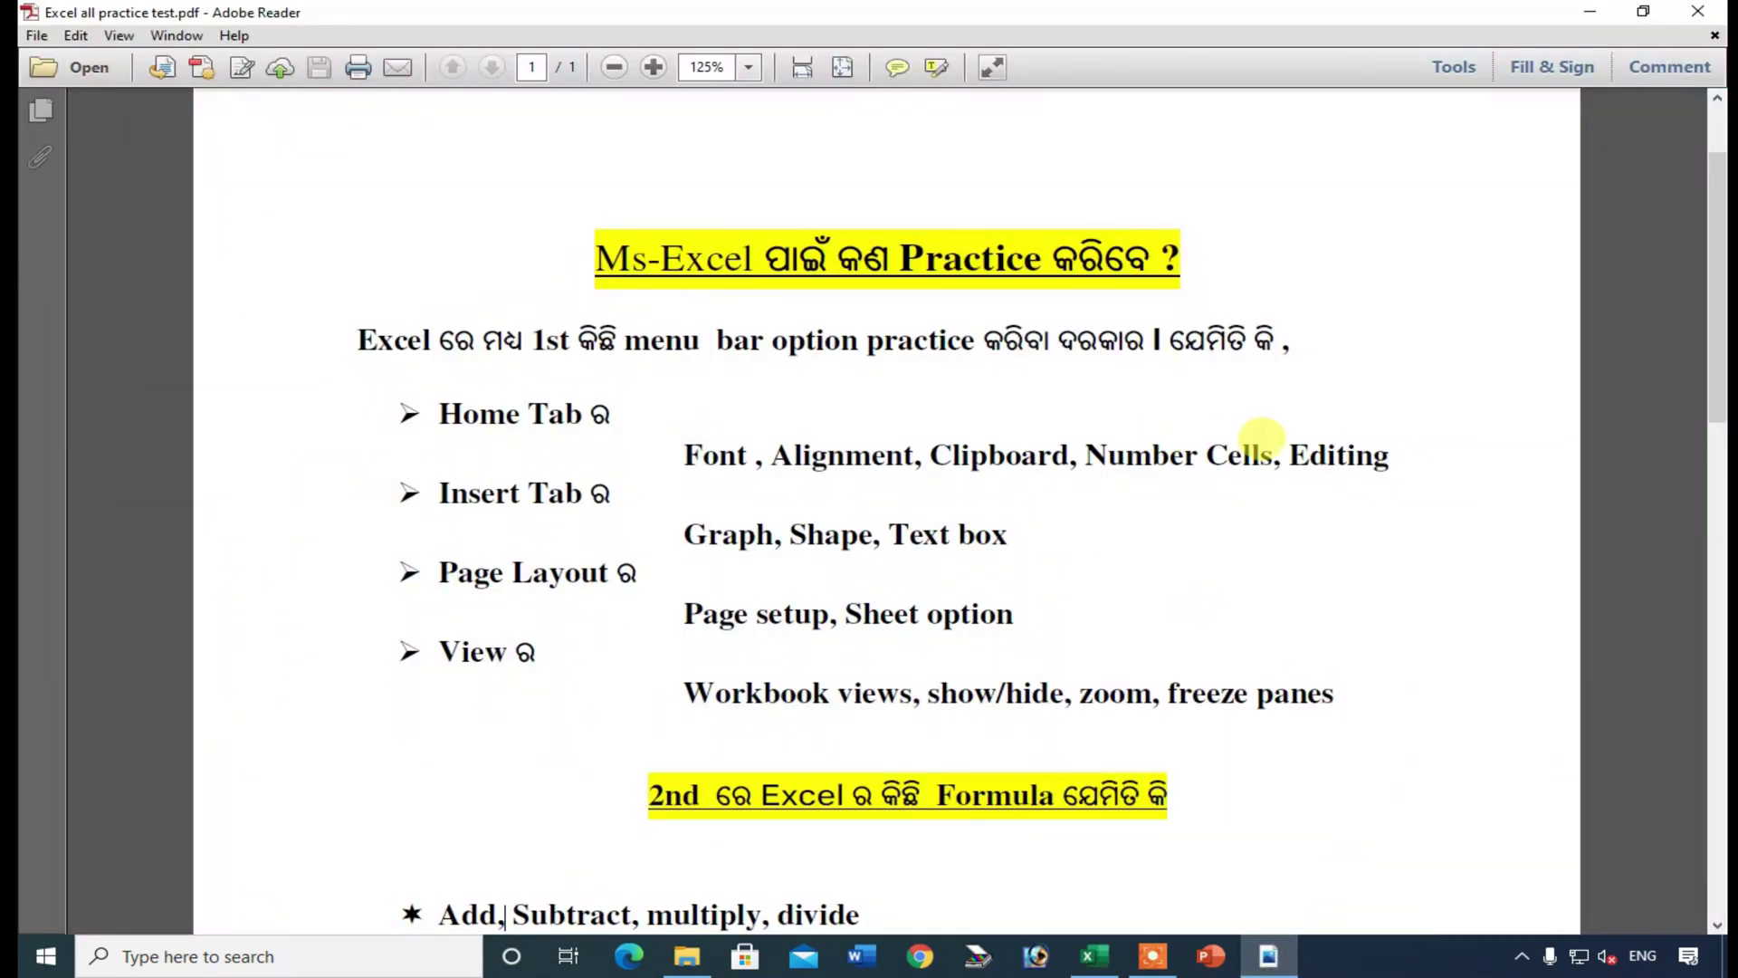
left_click(1095, 954)
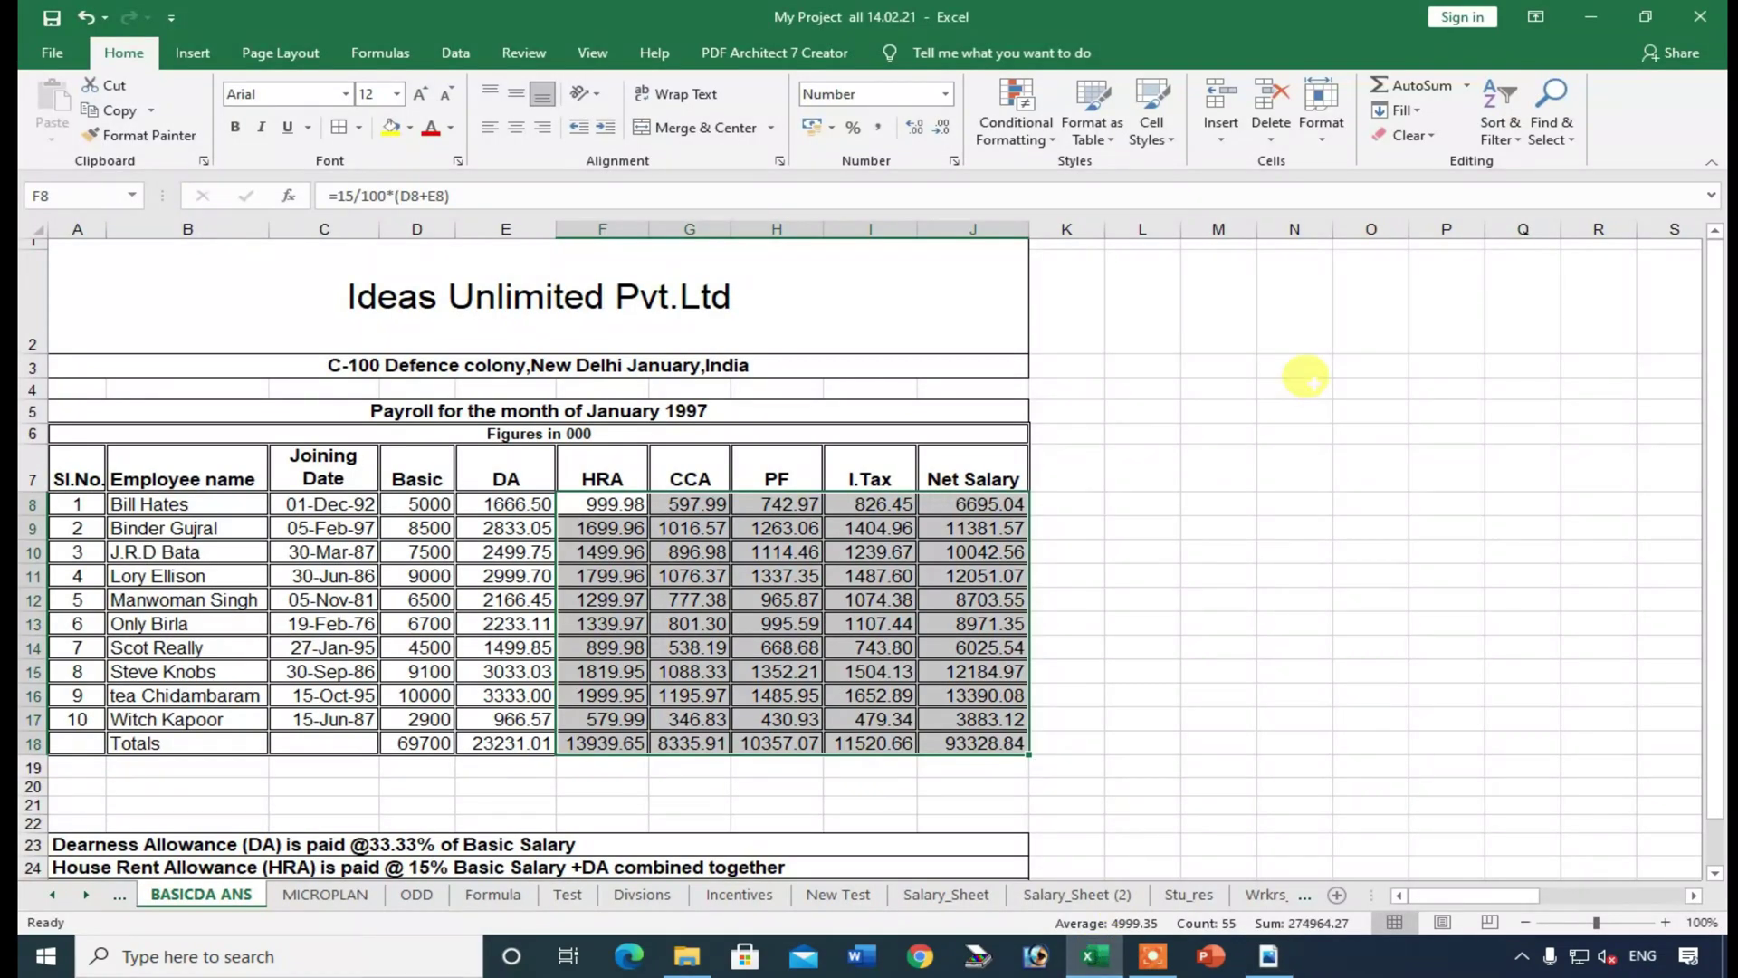
left_click(1304, 409)
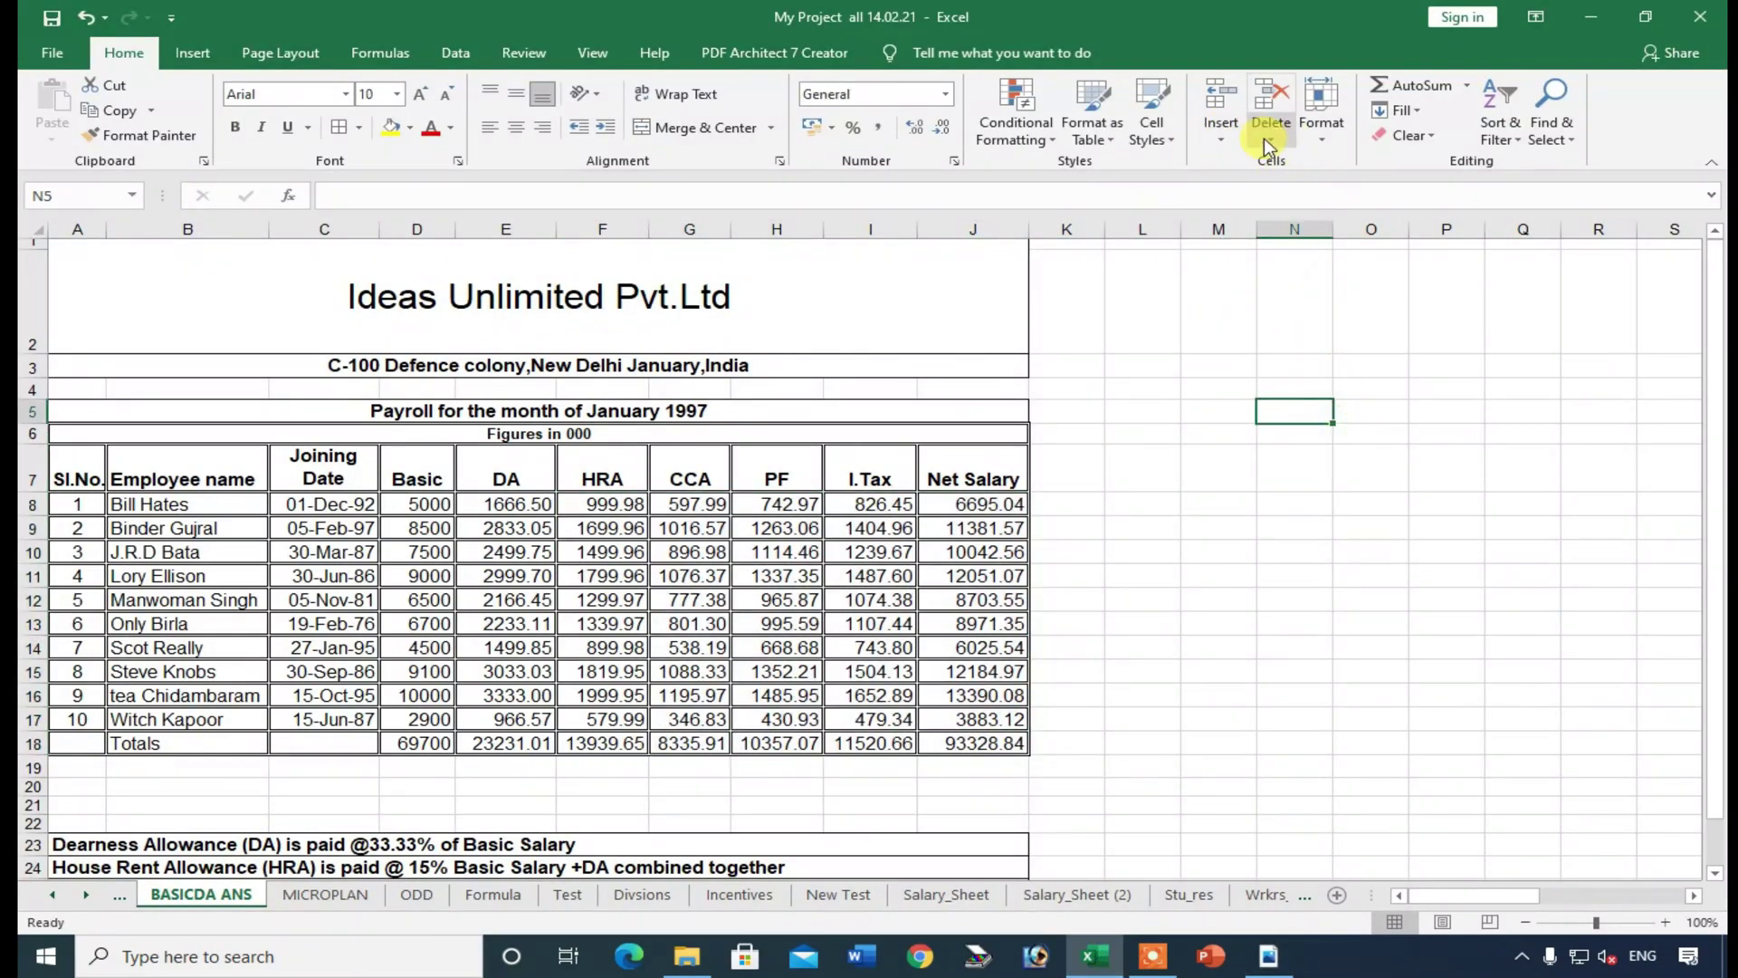
left_click(1221, 138)
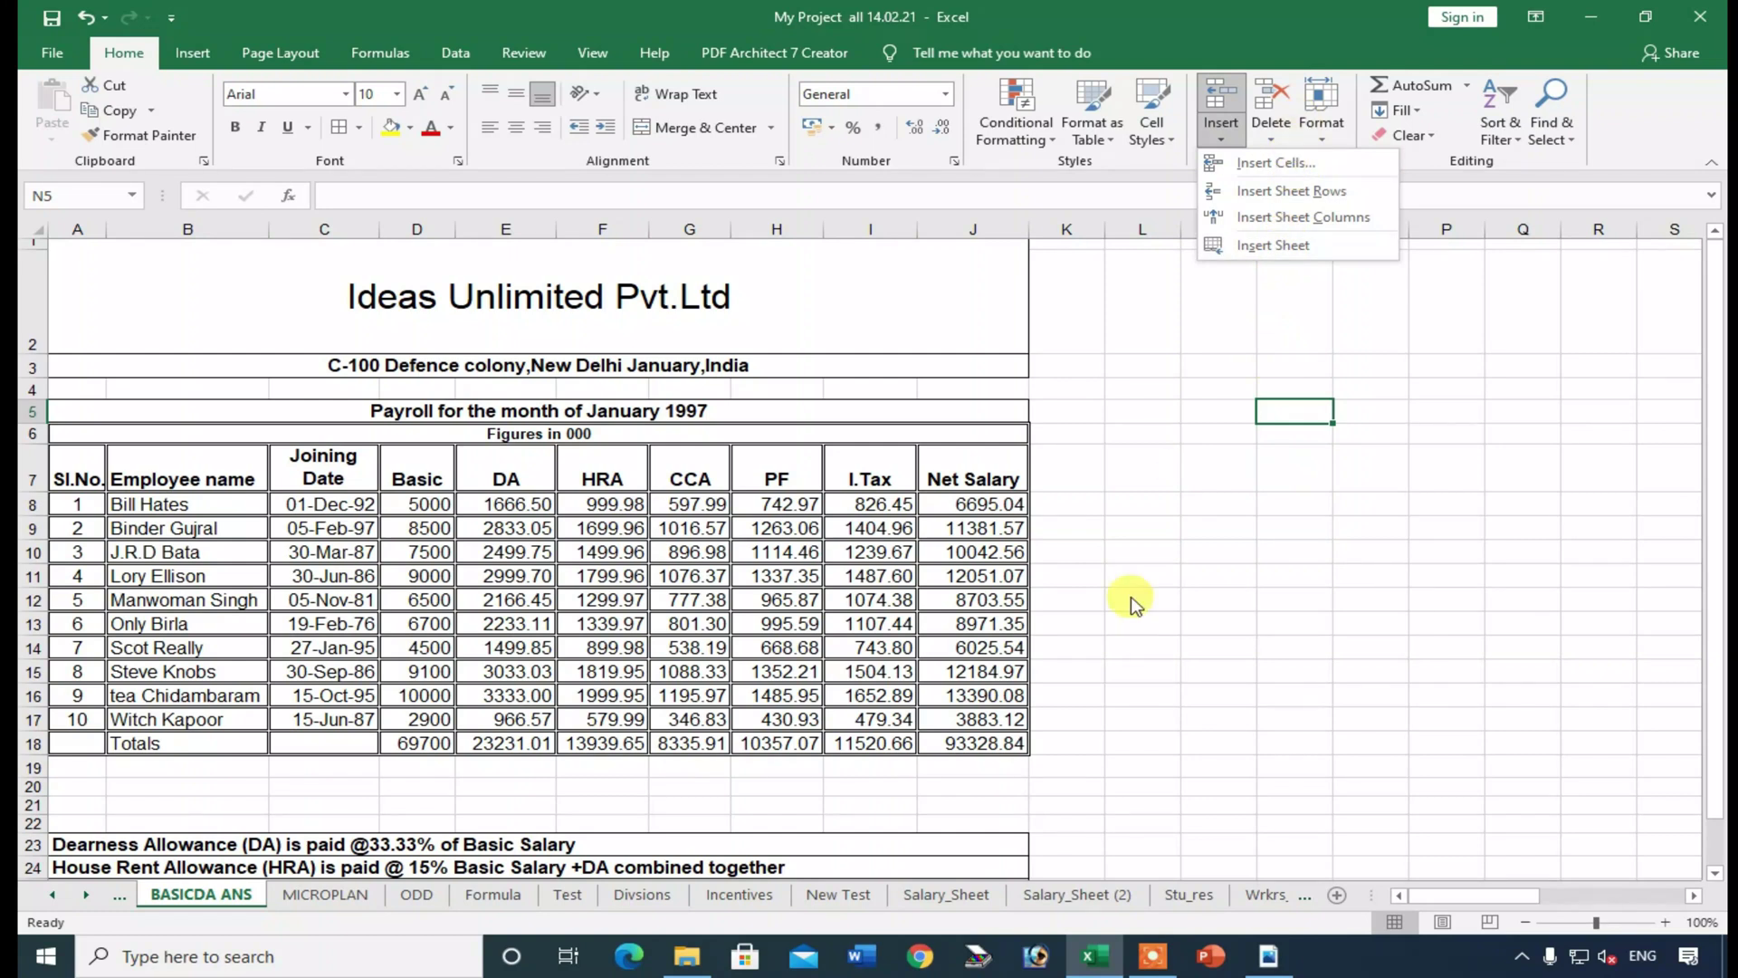
left_click(1122, 668)
- Insert three blank rows above row 10 of the payroll table
left_click(33, 552)
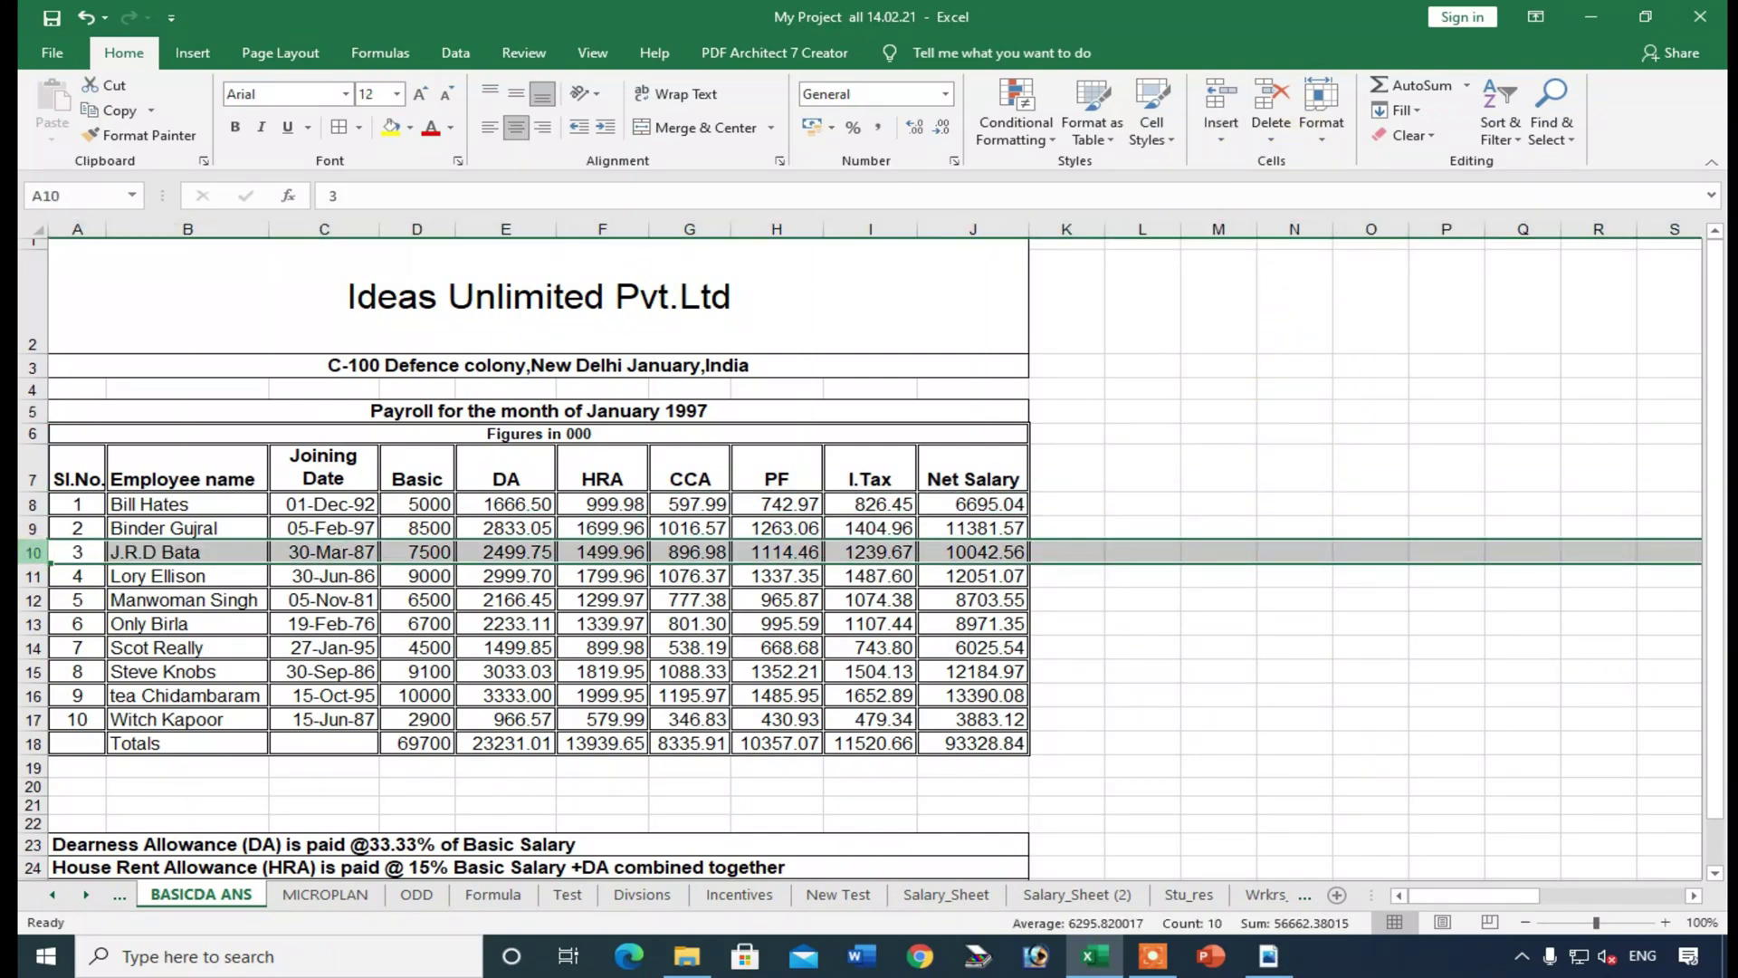
key("ctrl+plus")
key("ctrl+plus")
key("ctrl+plus")
- Enter the formula +M7 N16 in cell A10
type("+A:J")
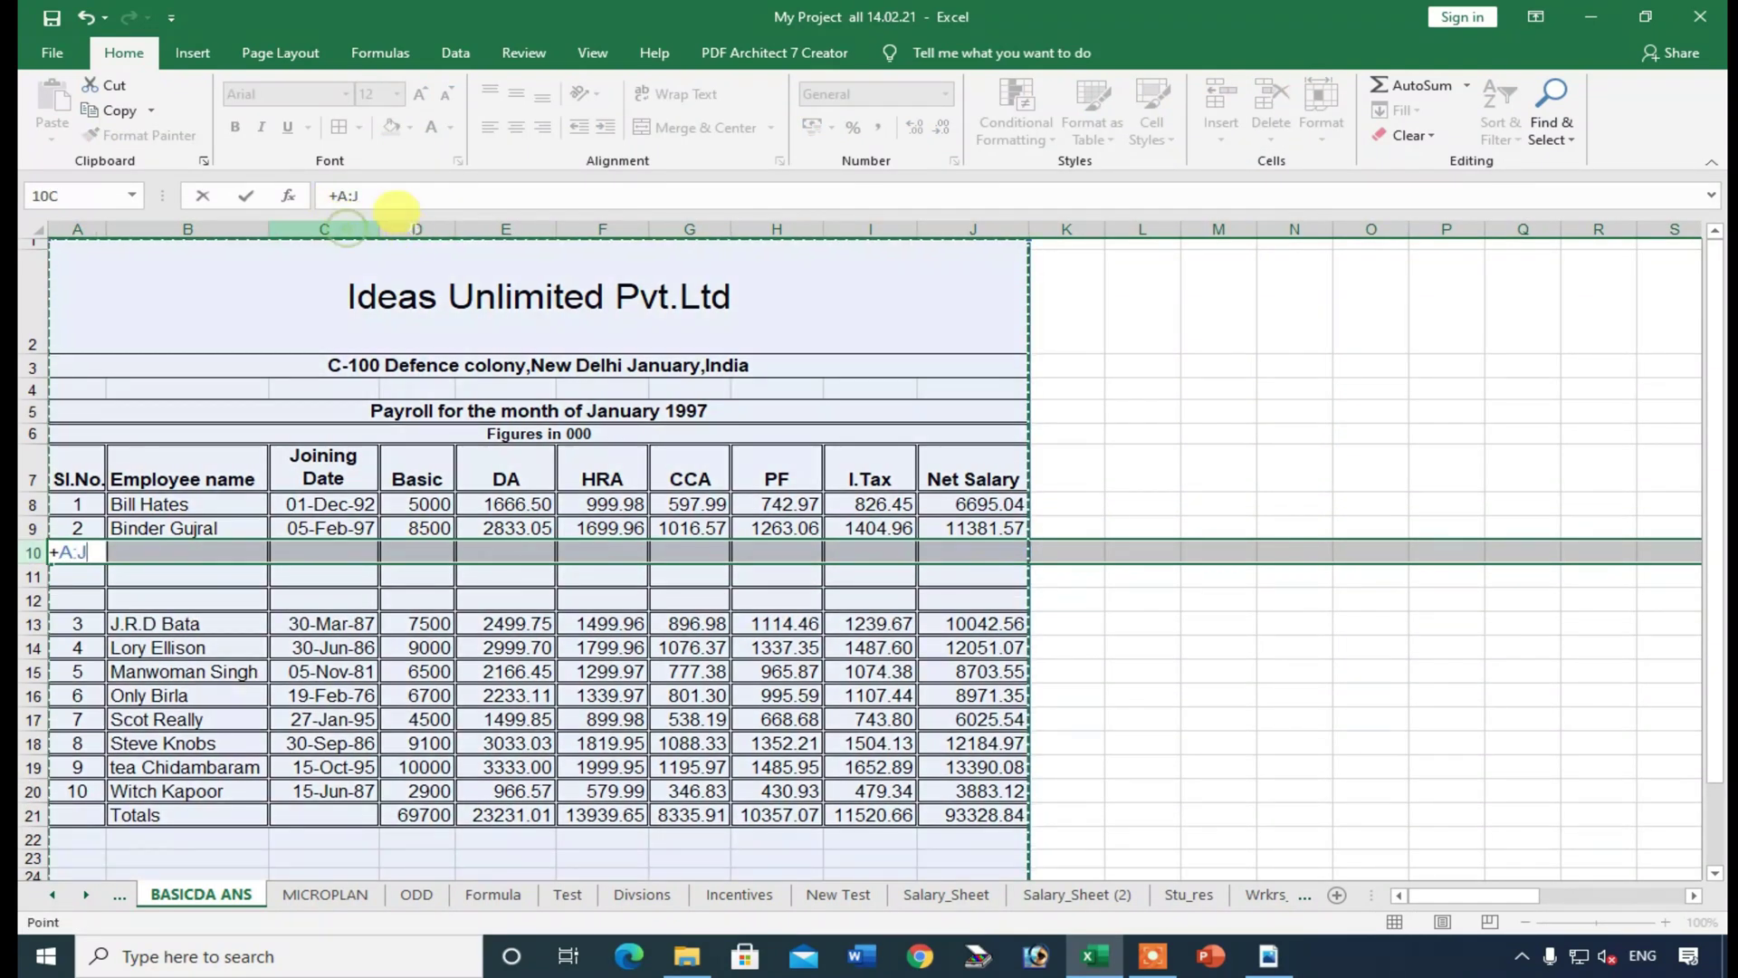
left_click(1218, 467)
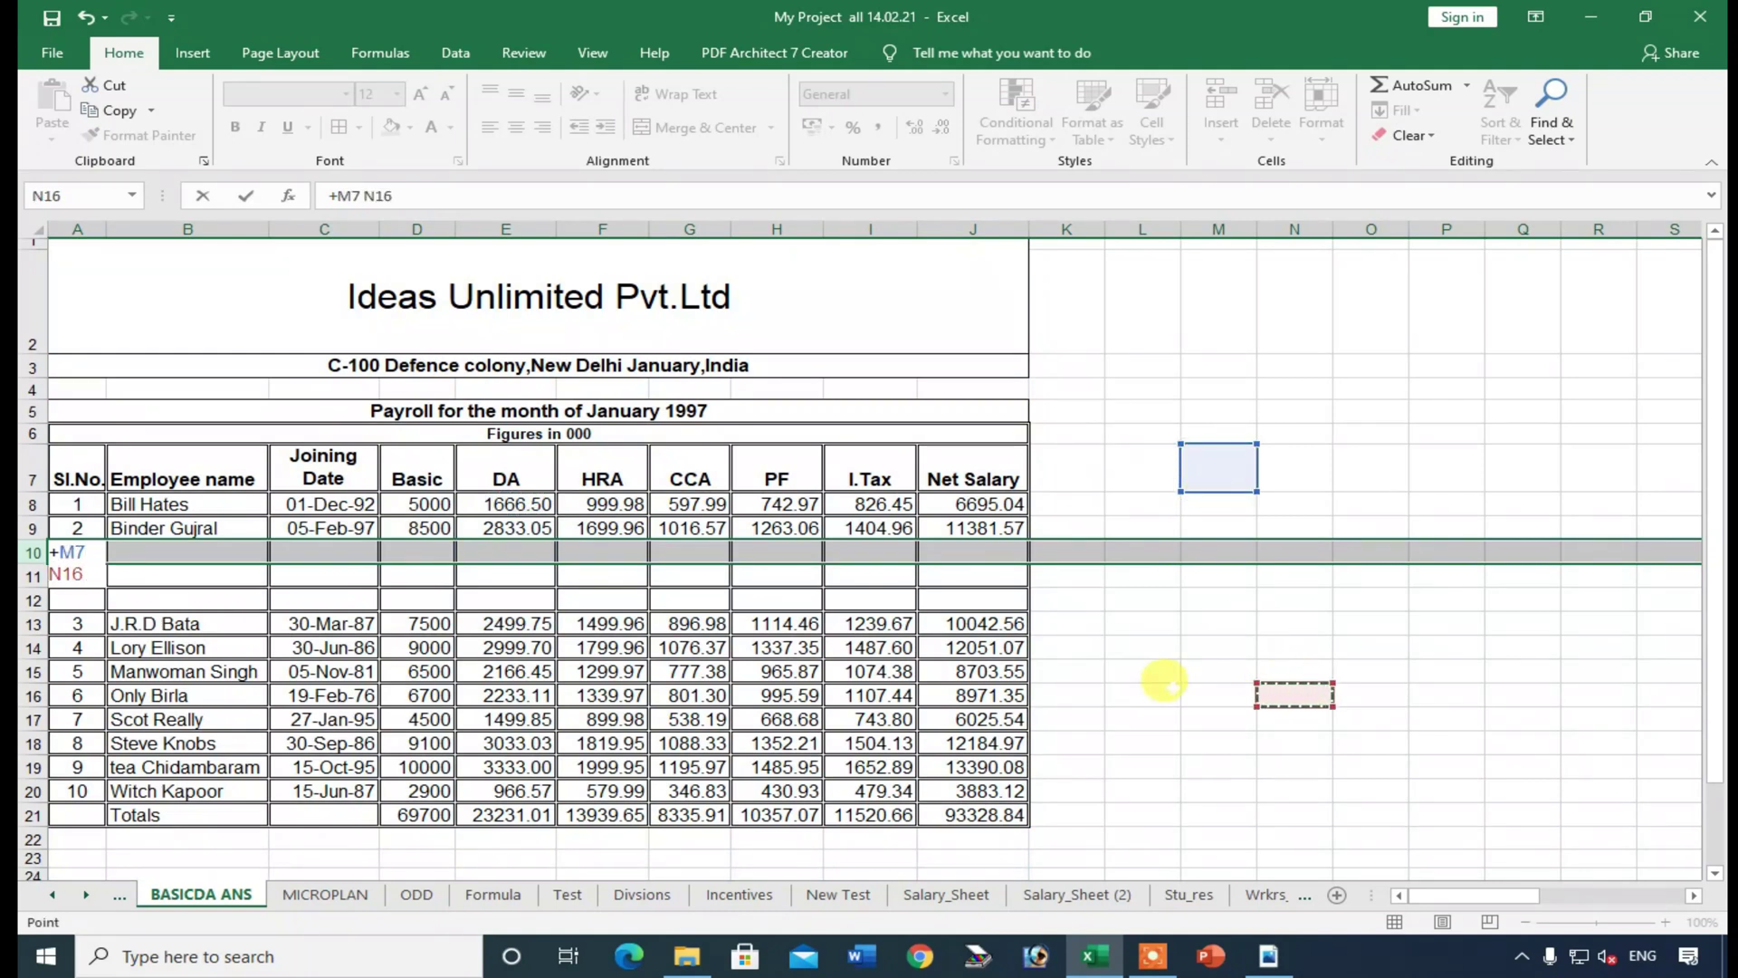
key("Return")
- Insert blank columns between the Basic and DA columns and undo the last insertion
left_click_drag(511, 229, 571, 216)
key("ctrl+shift+plus")
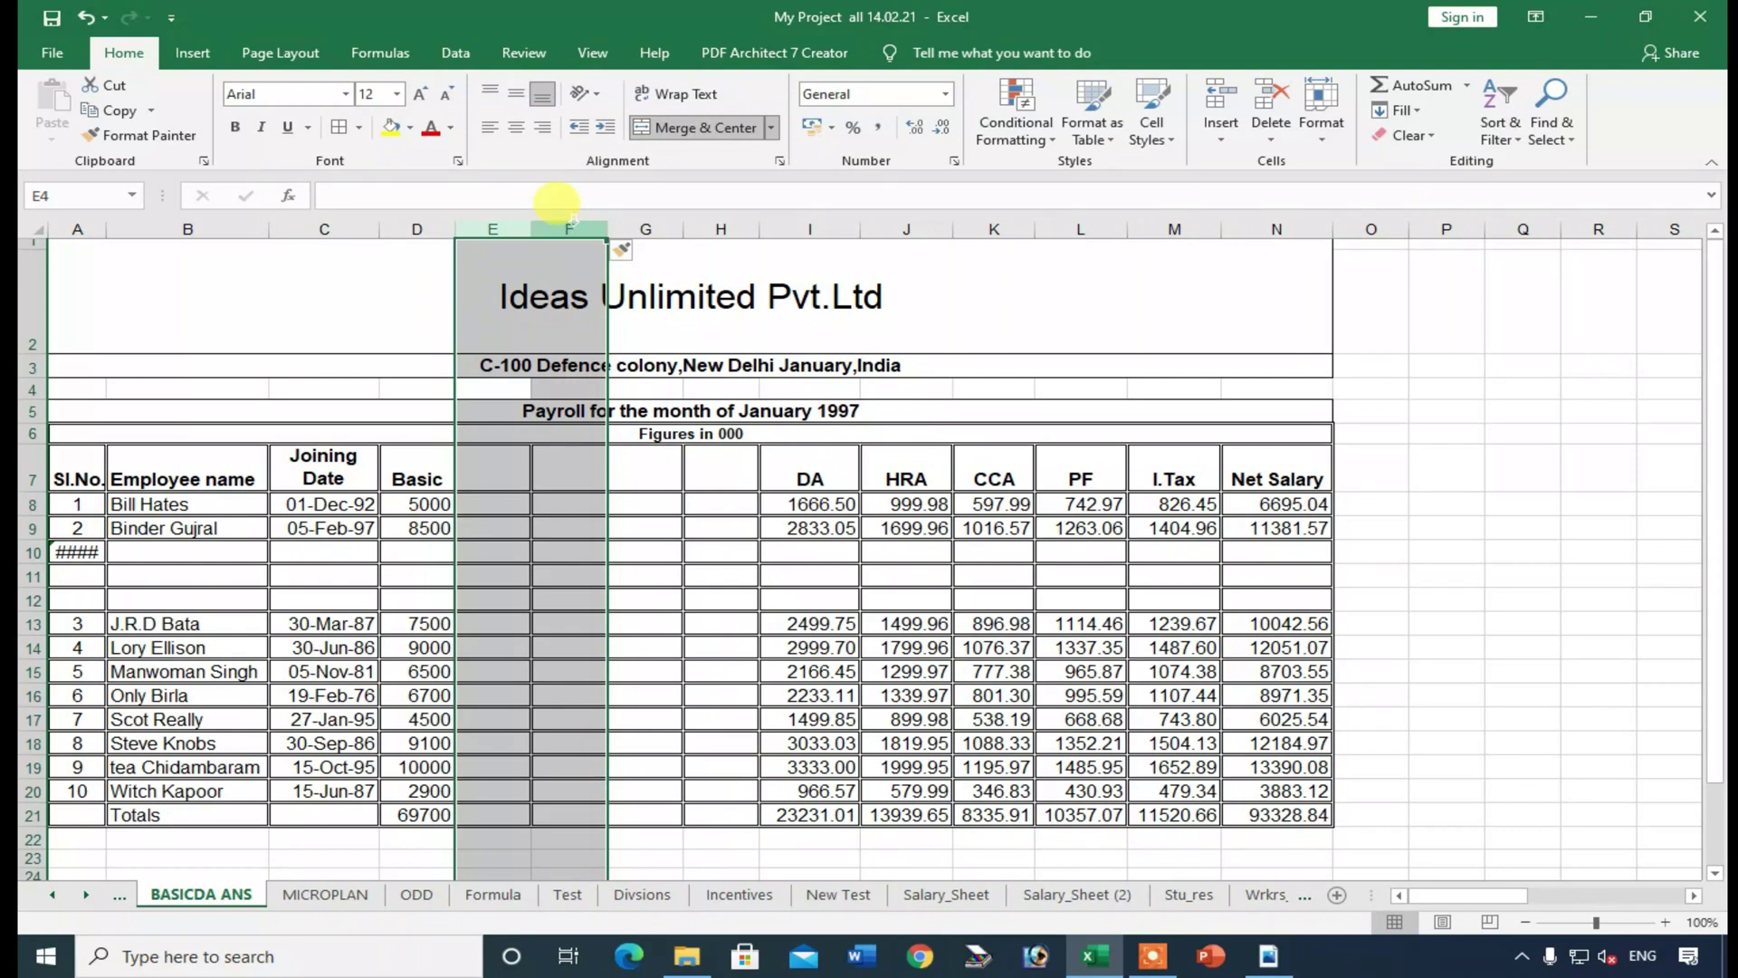
key("ctrl+z")
left_click(1214, 126)
left_click(1231, 162)
left_click(1219, 127)
left_click(1241, 170)
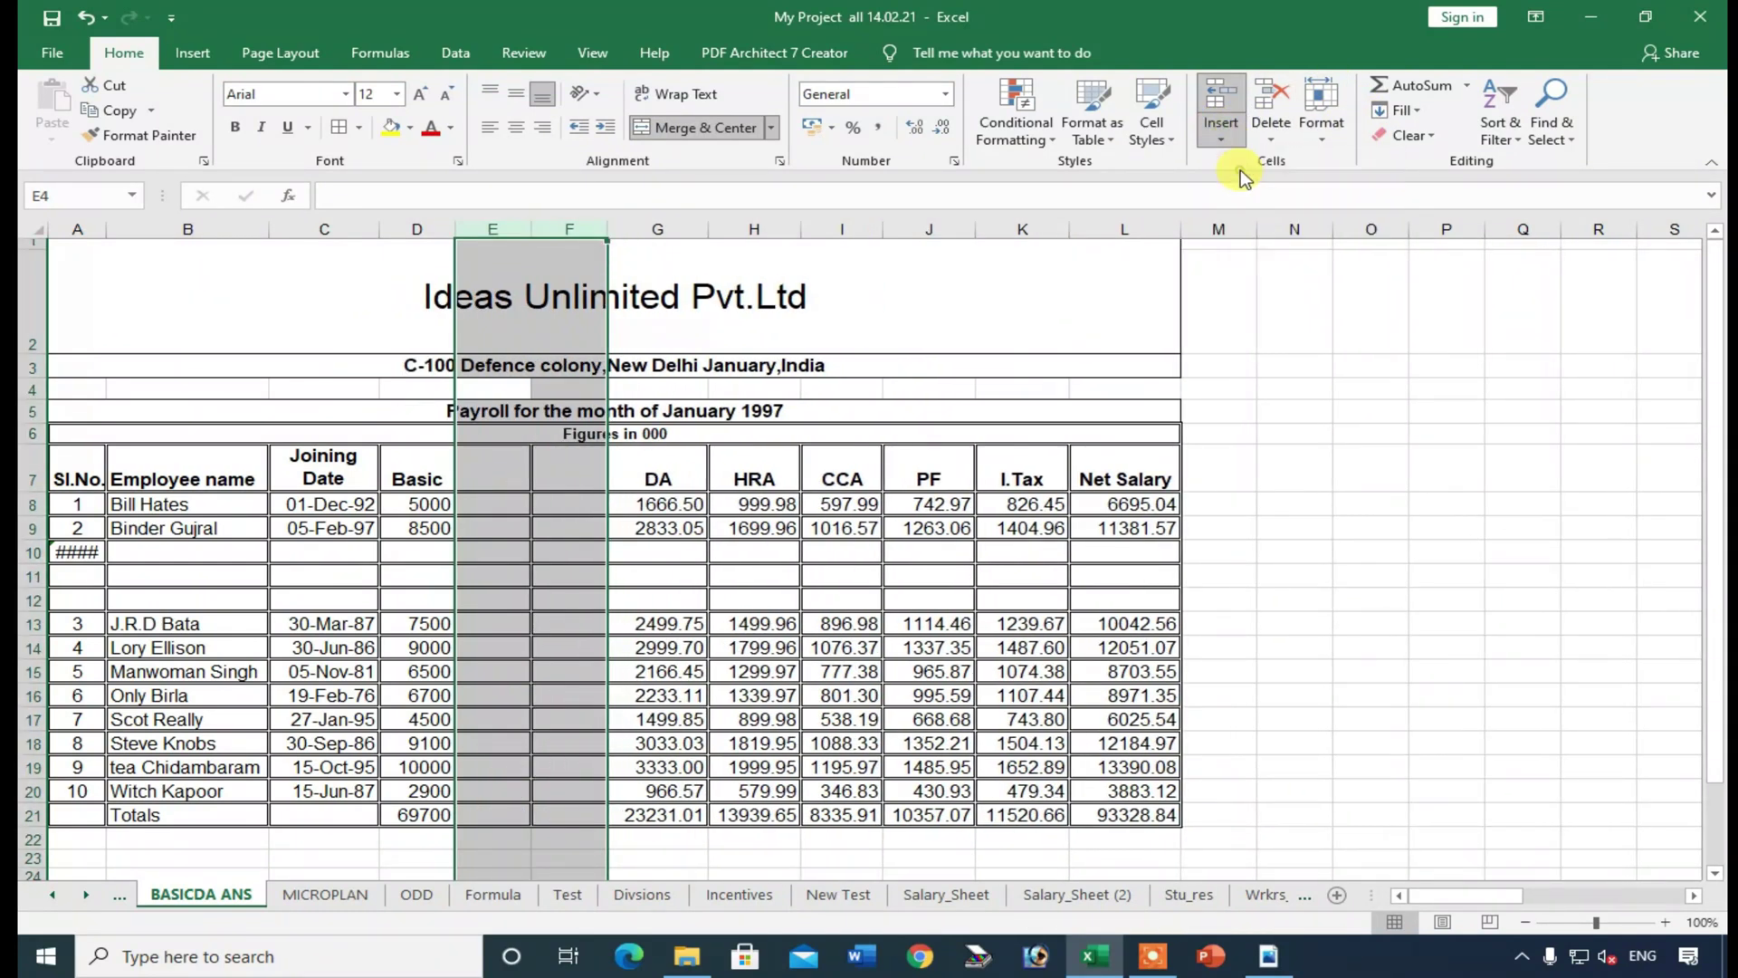
- Delete the blank columns E and F between Basic and DA
left_click(1271, 127)
left_click(1283, 161)
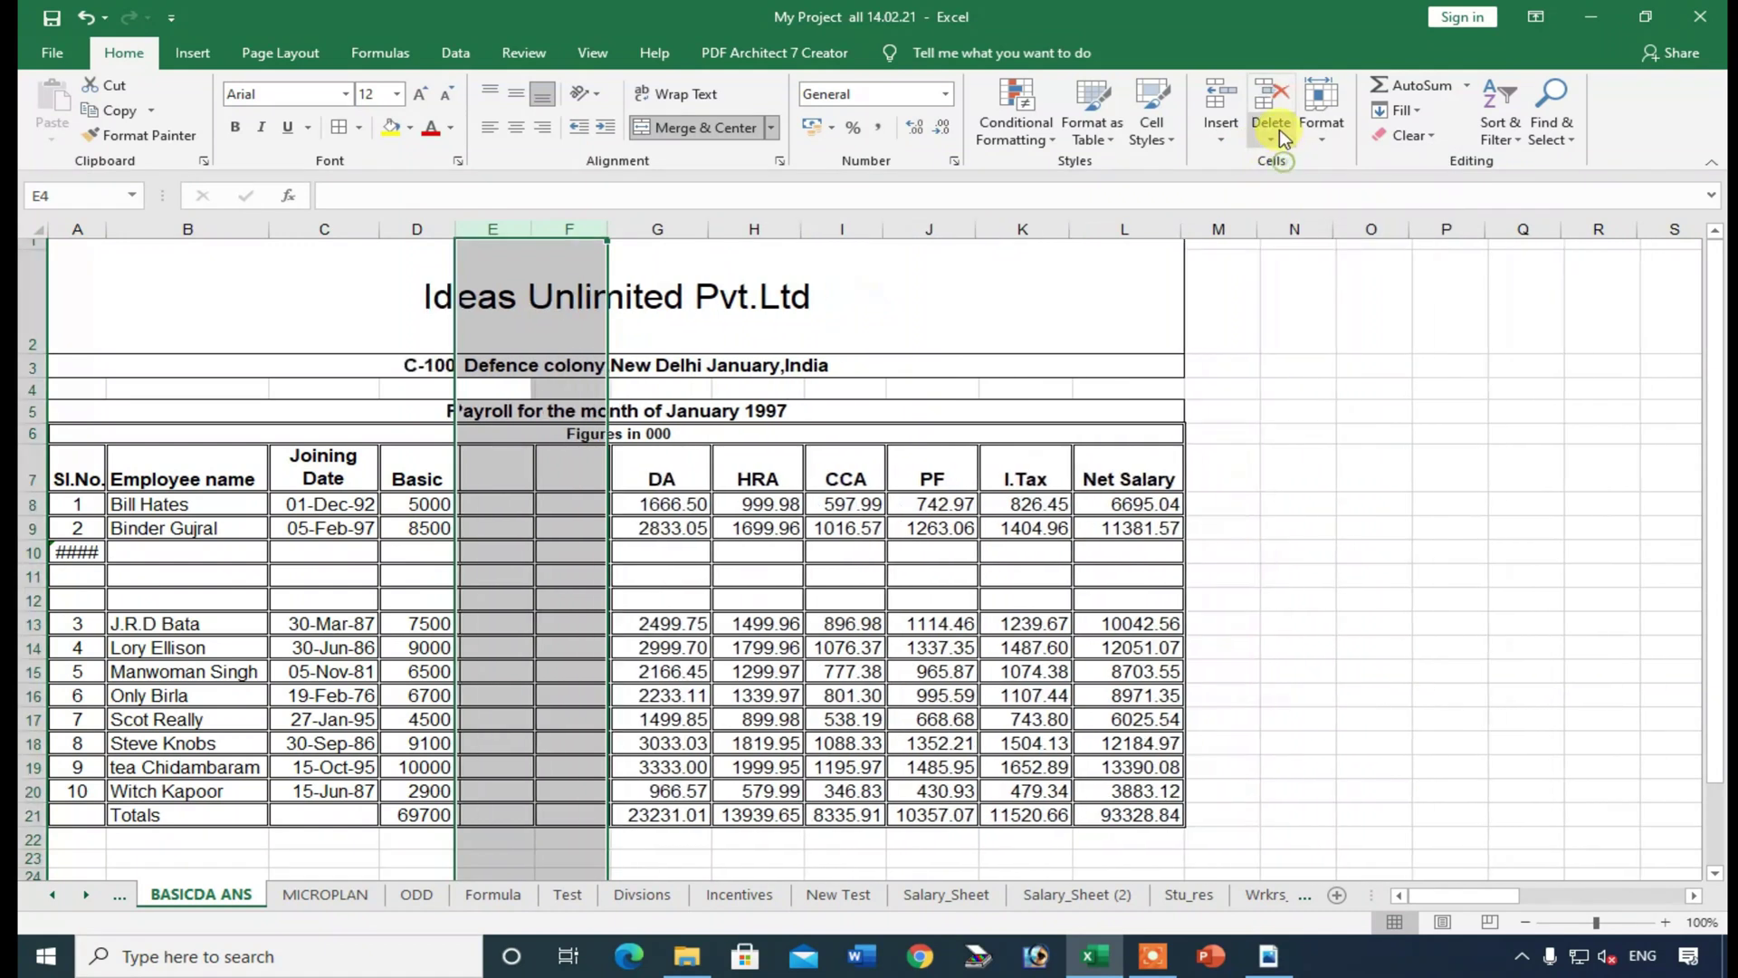
left_click(1282, 190)
left_click(1240, 459)
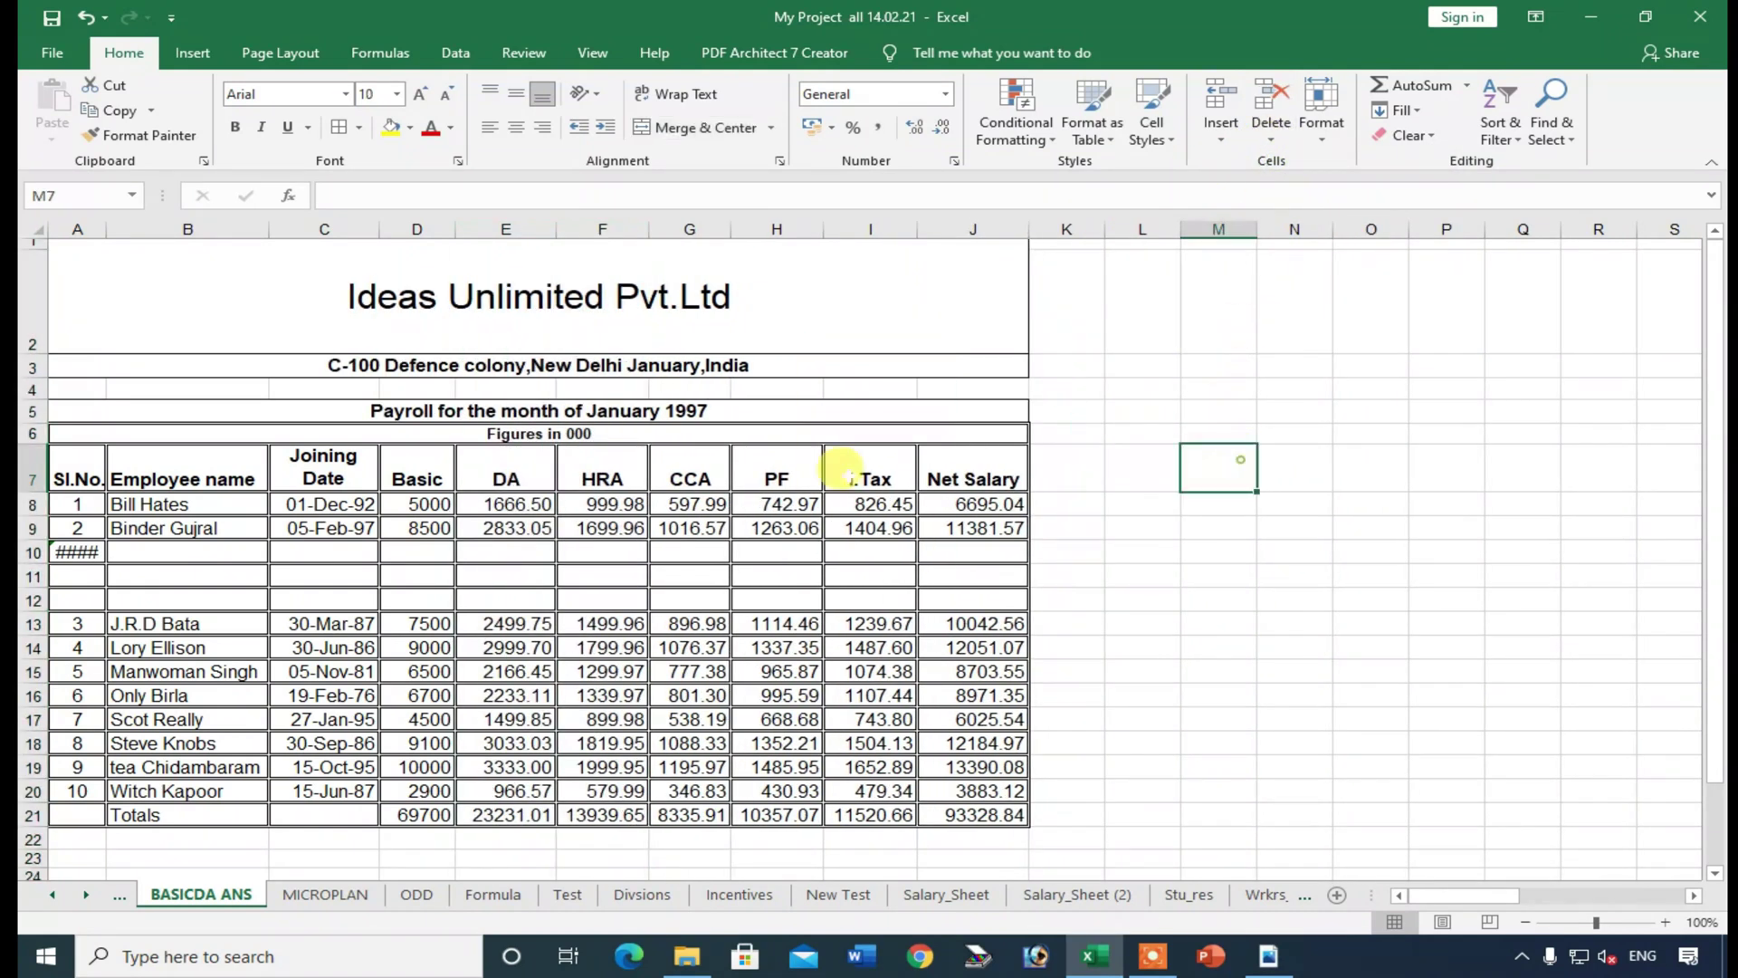
- Select the payroll table A7:J21 and view the row height and column width options
left_click_drag(77, 457, 1019, 815)
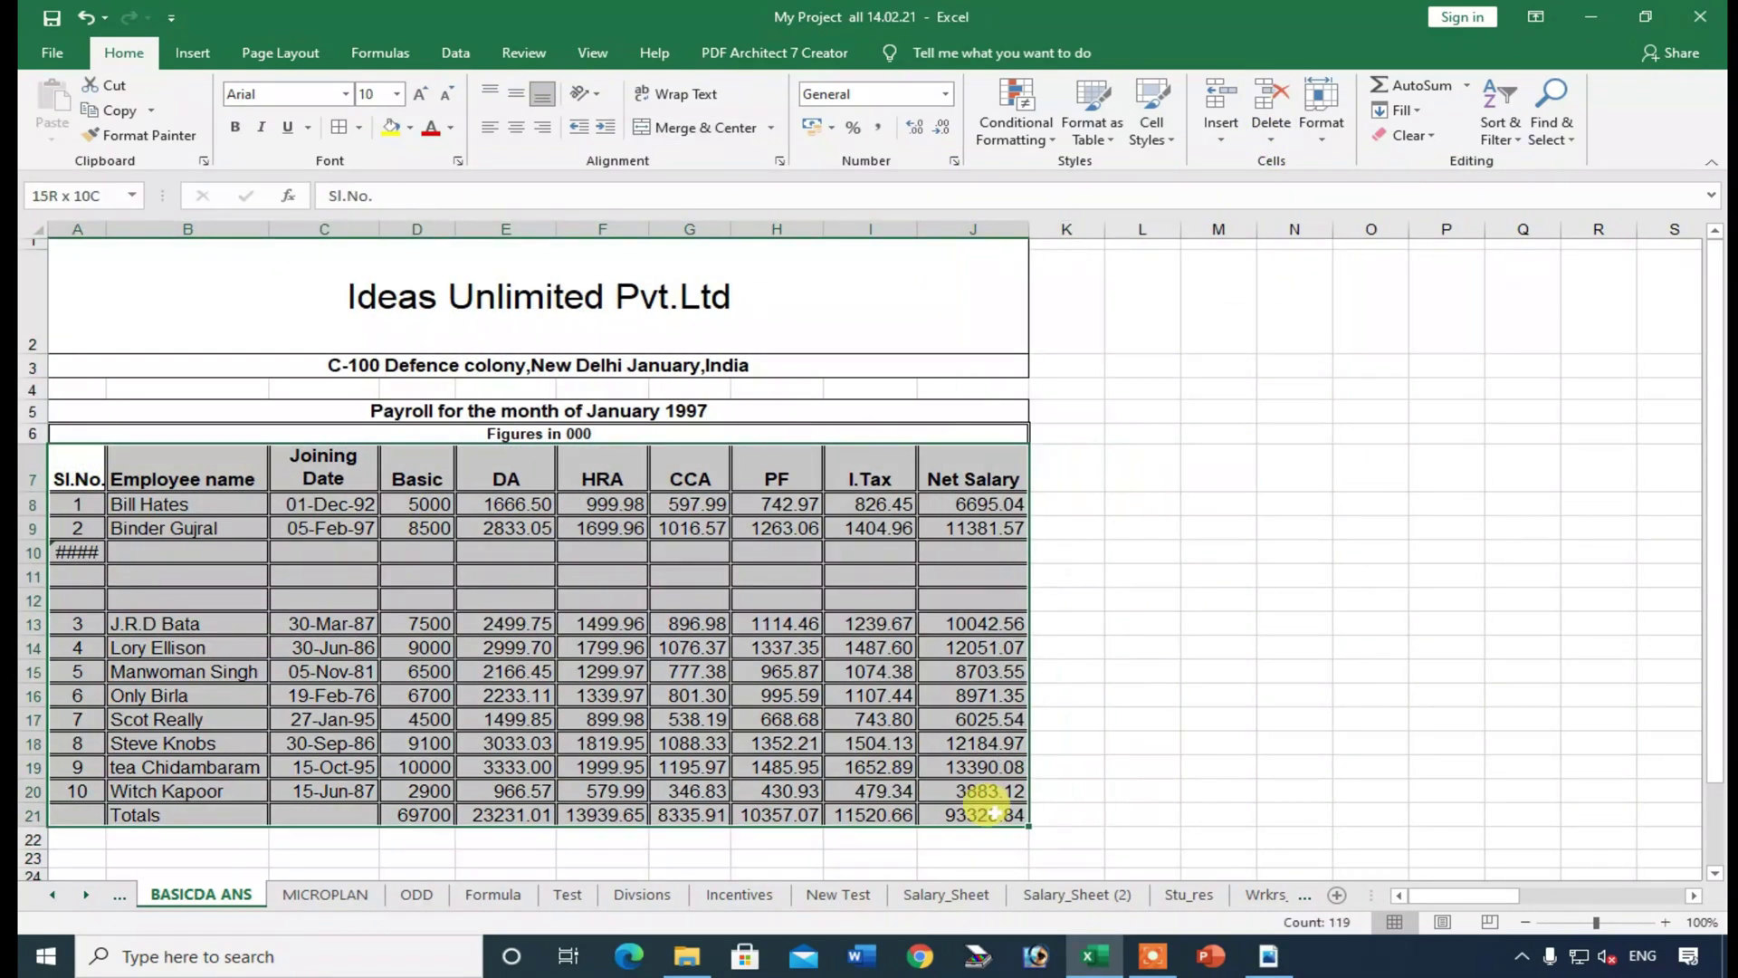
left_click(1327, 150)
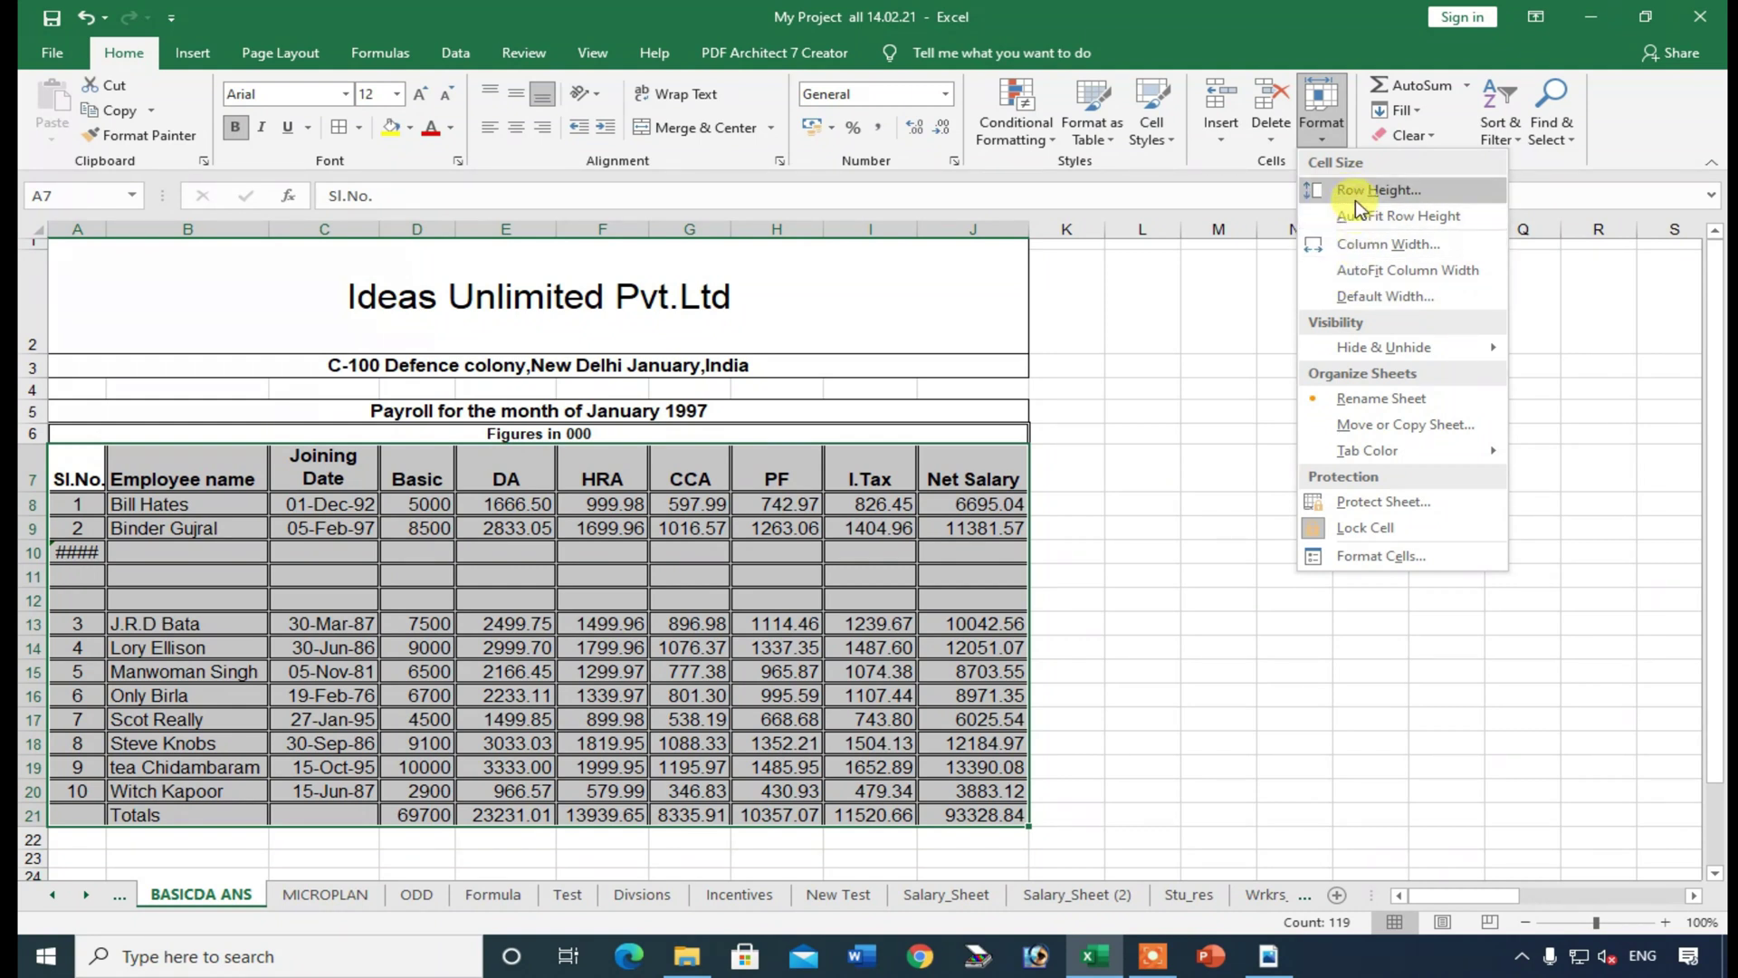
left_click(1157, 575)
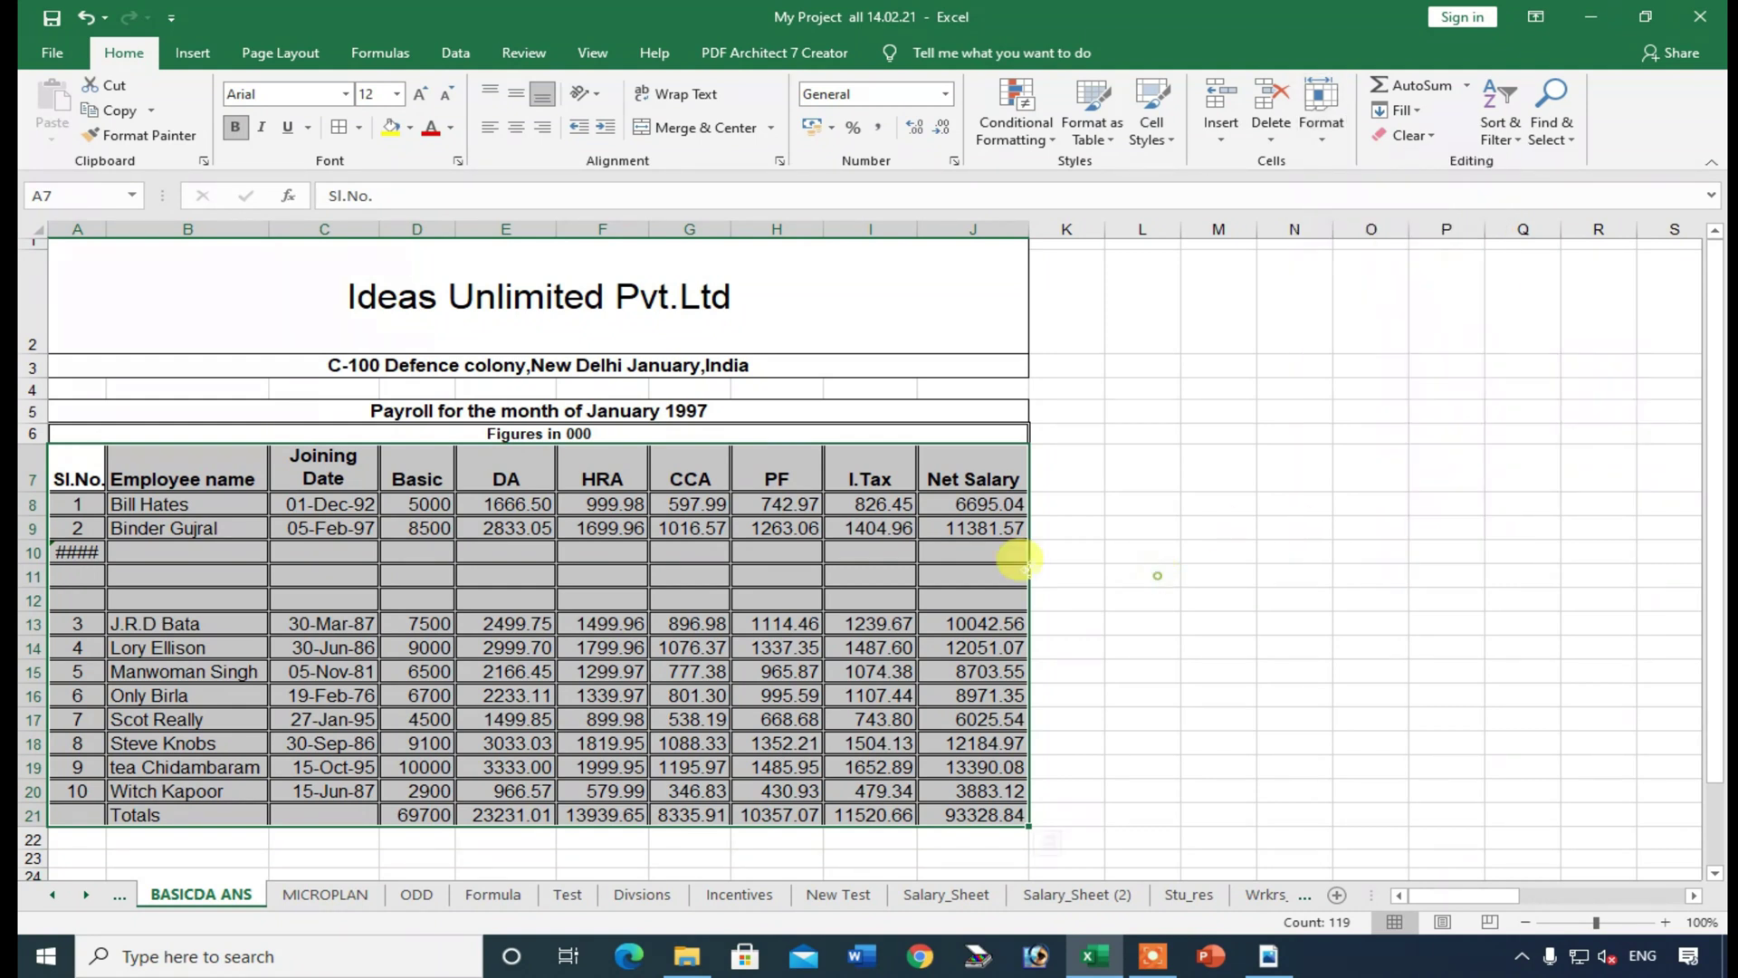
- Enlarge the height of rows 7 to 21 and undo the change
left_click_drag(33, 473, 32, 815)
left_click_drag(32, 732, 33, 751)
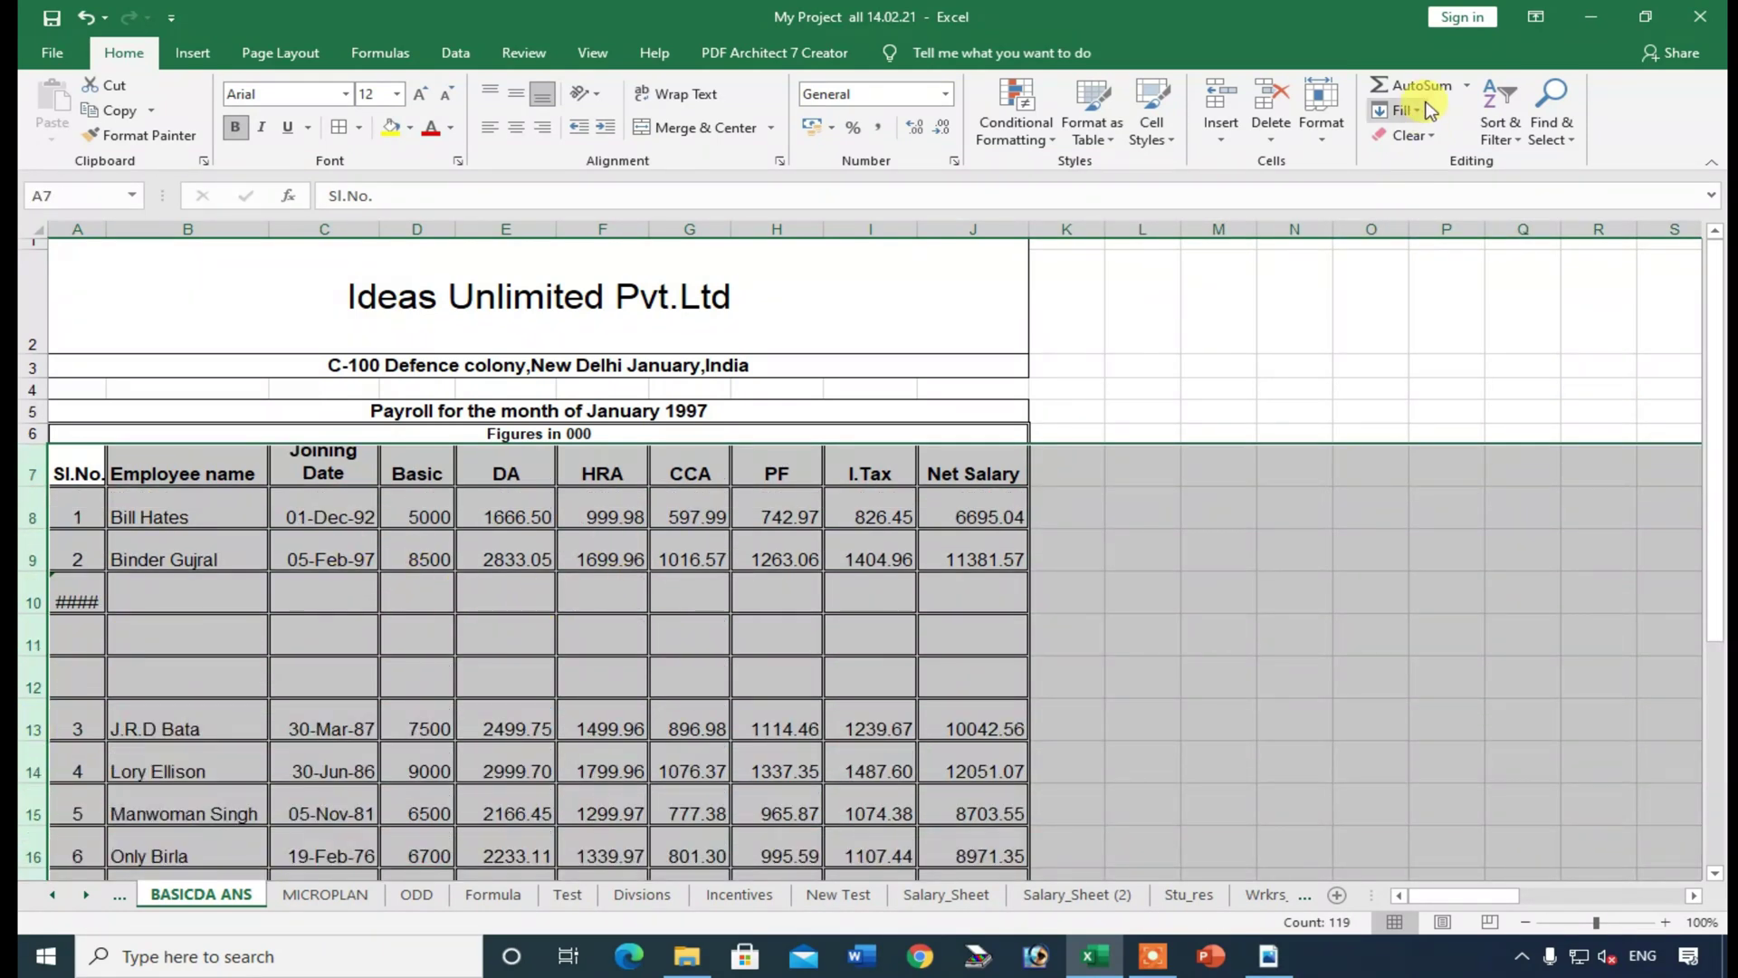
key("ctrl+z")
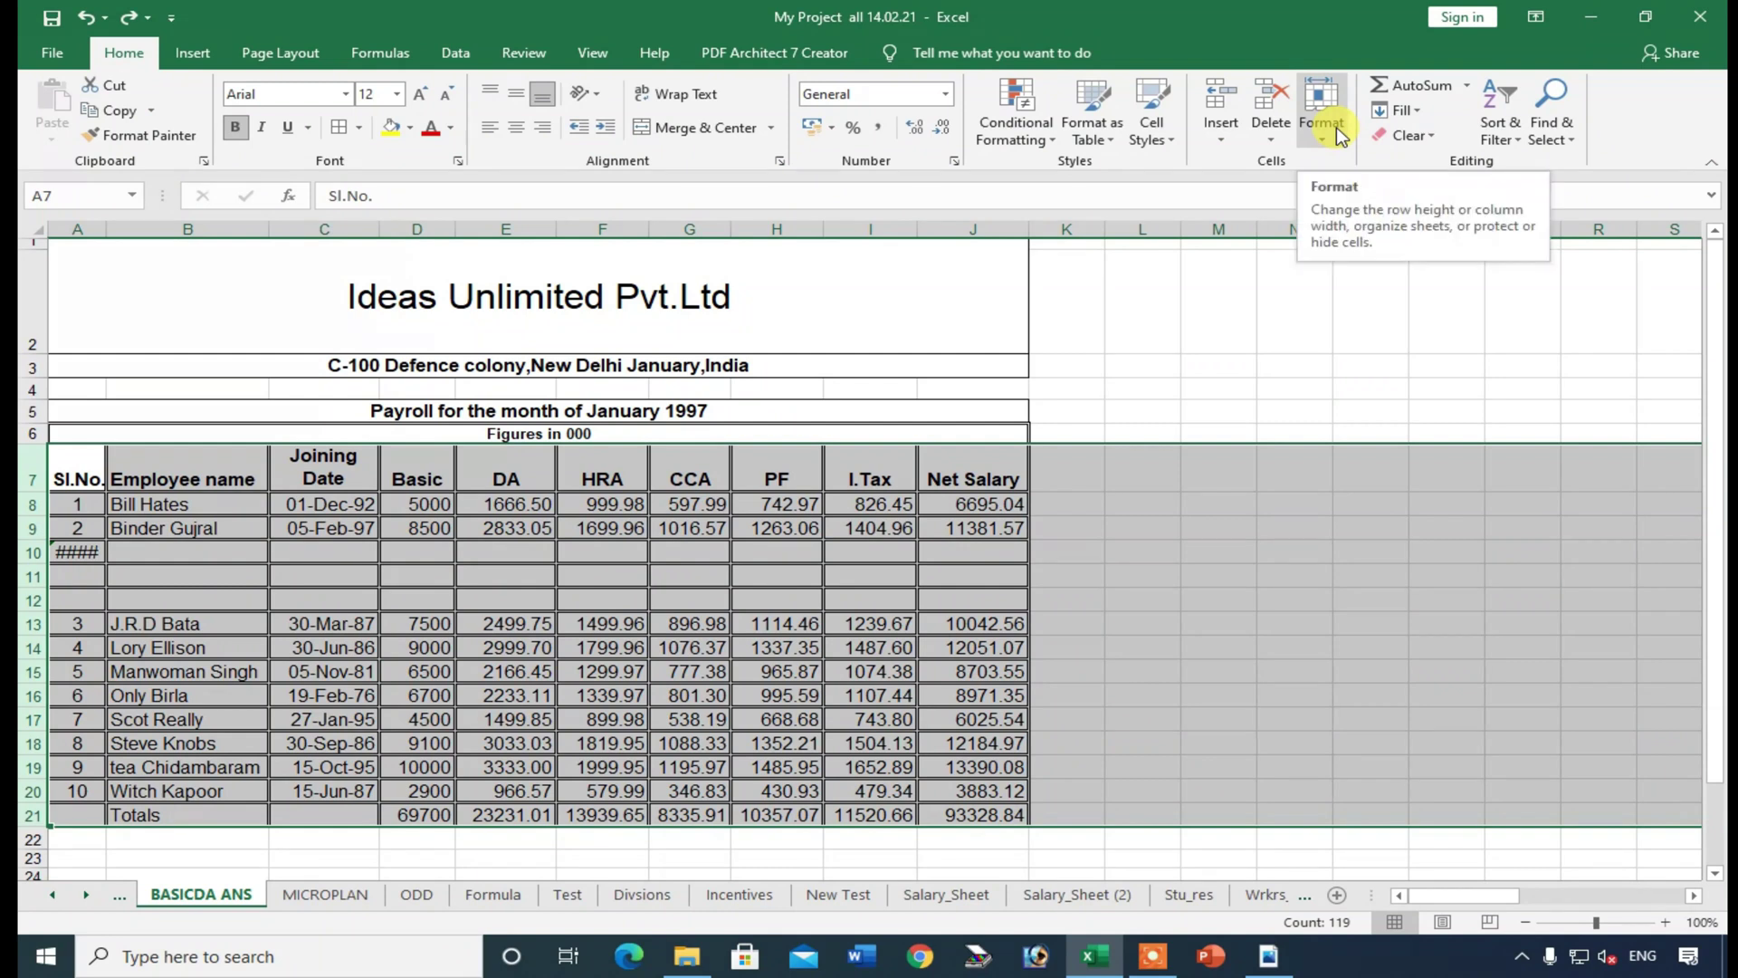
left_click(1096, 529)
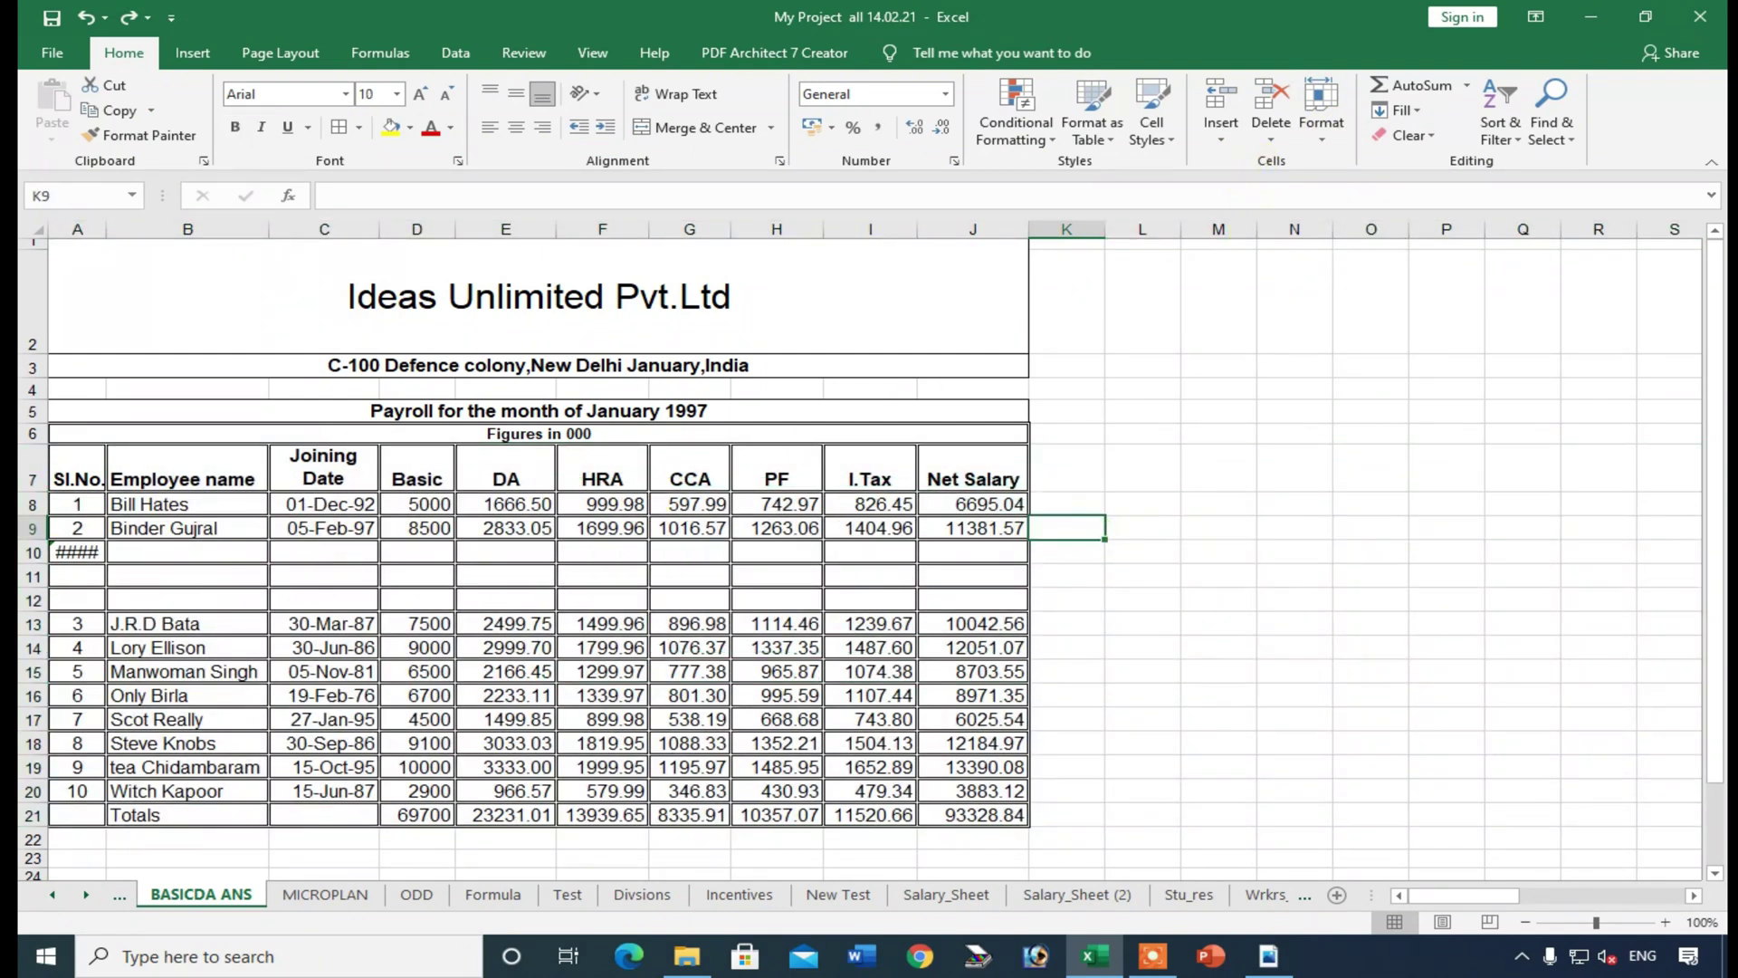
- Select rows 9 to 15 for their format options, and view the sorting and filtering options
left_click_drag(32, 528, 32, 671)
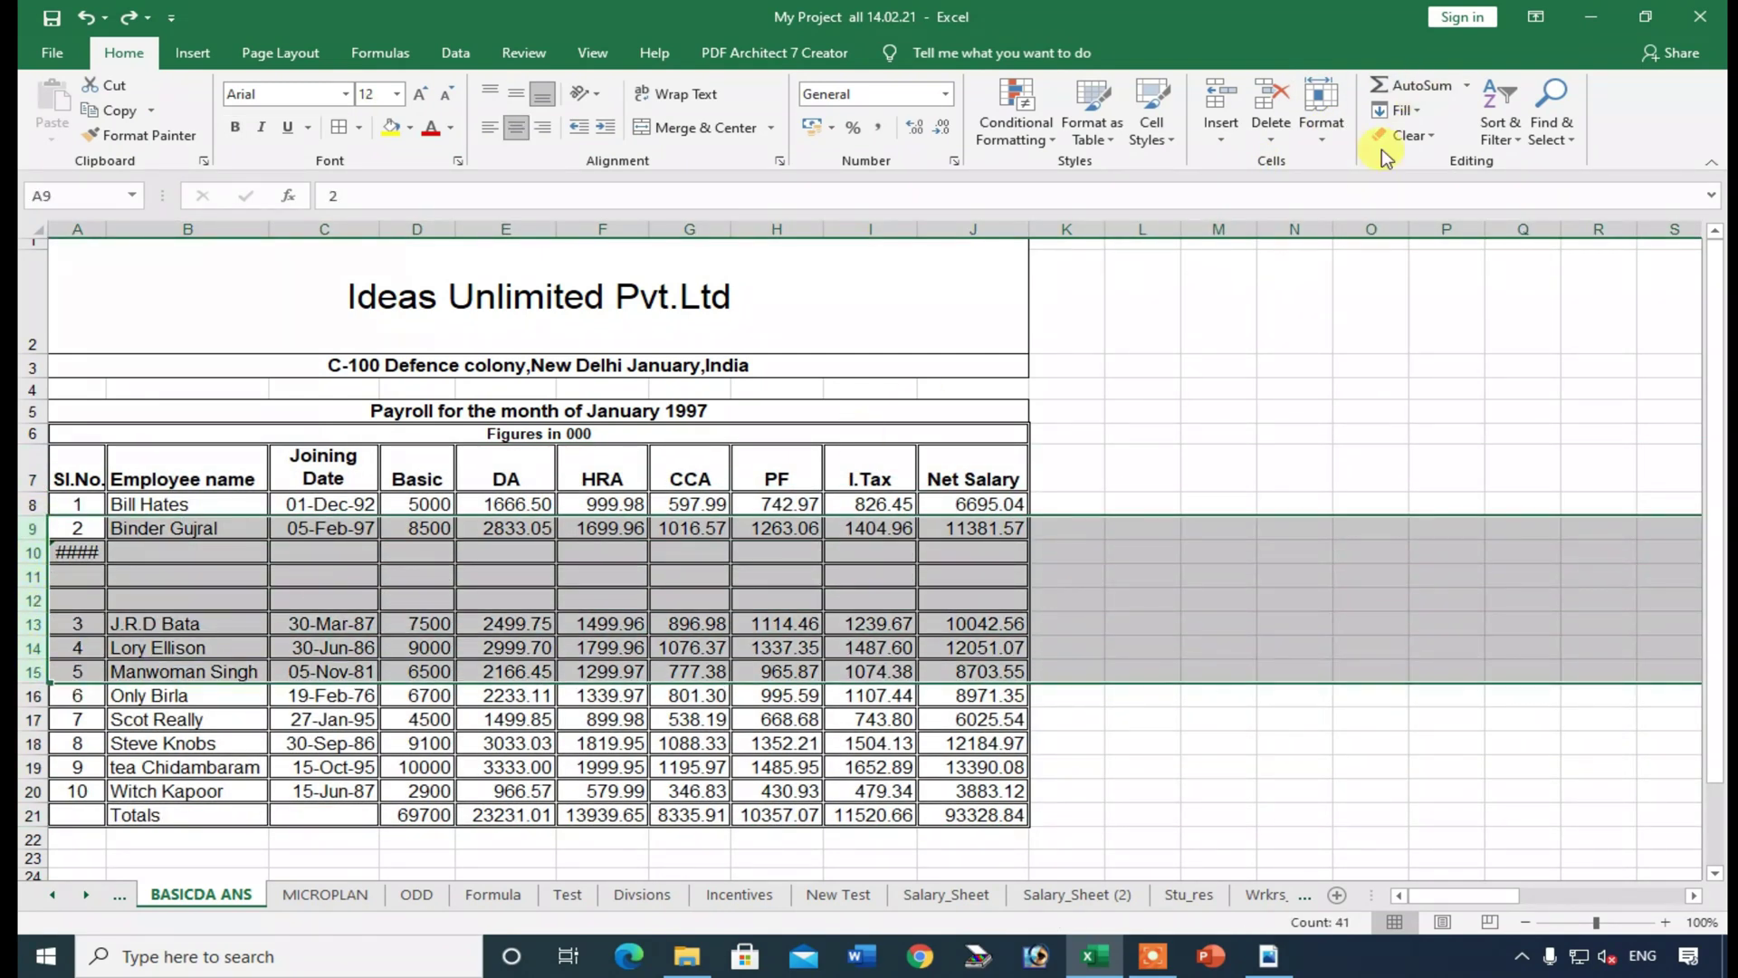
left_click(1321, 126)
left_click(1321, 136)
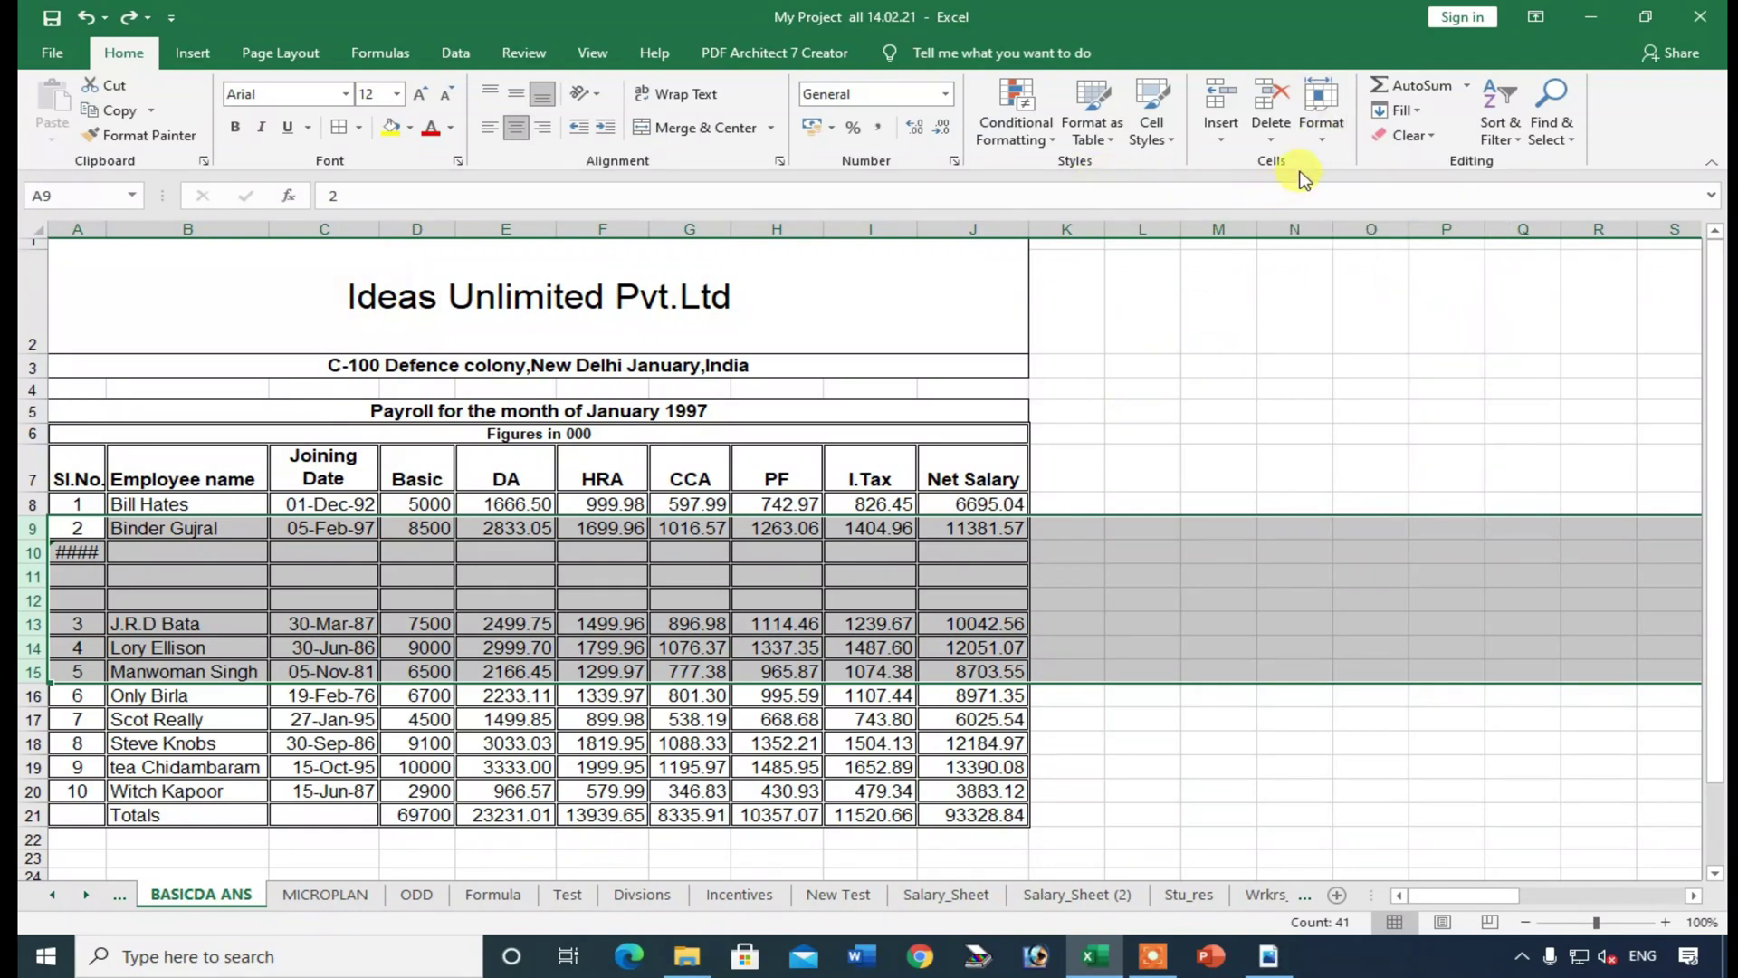
left_click(1288, 498)
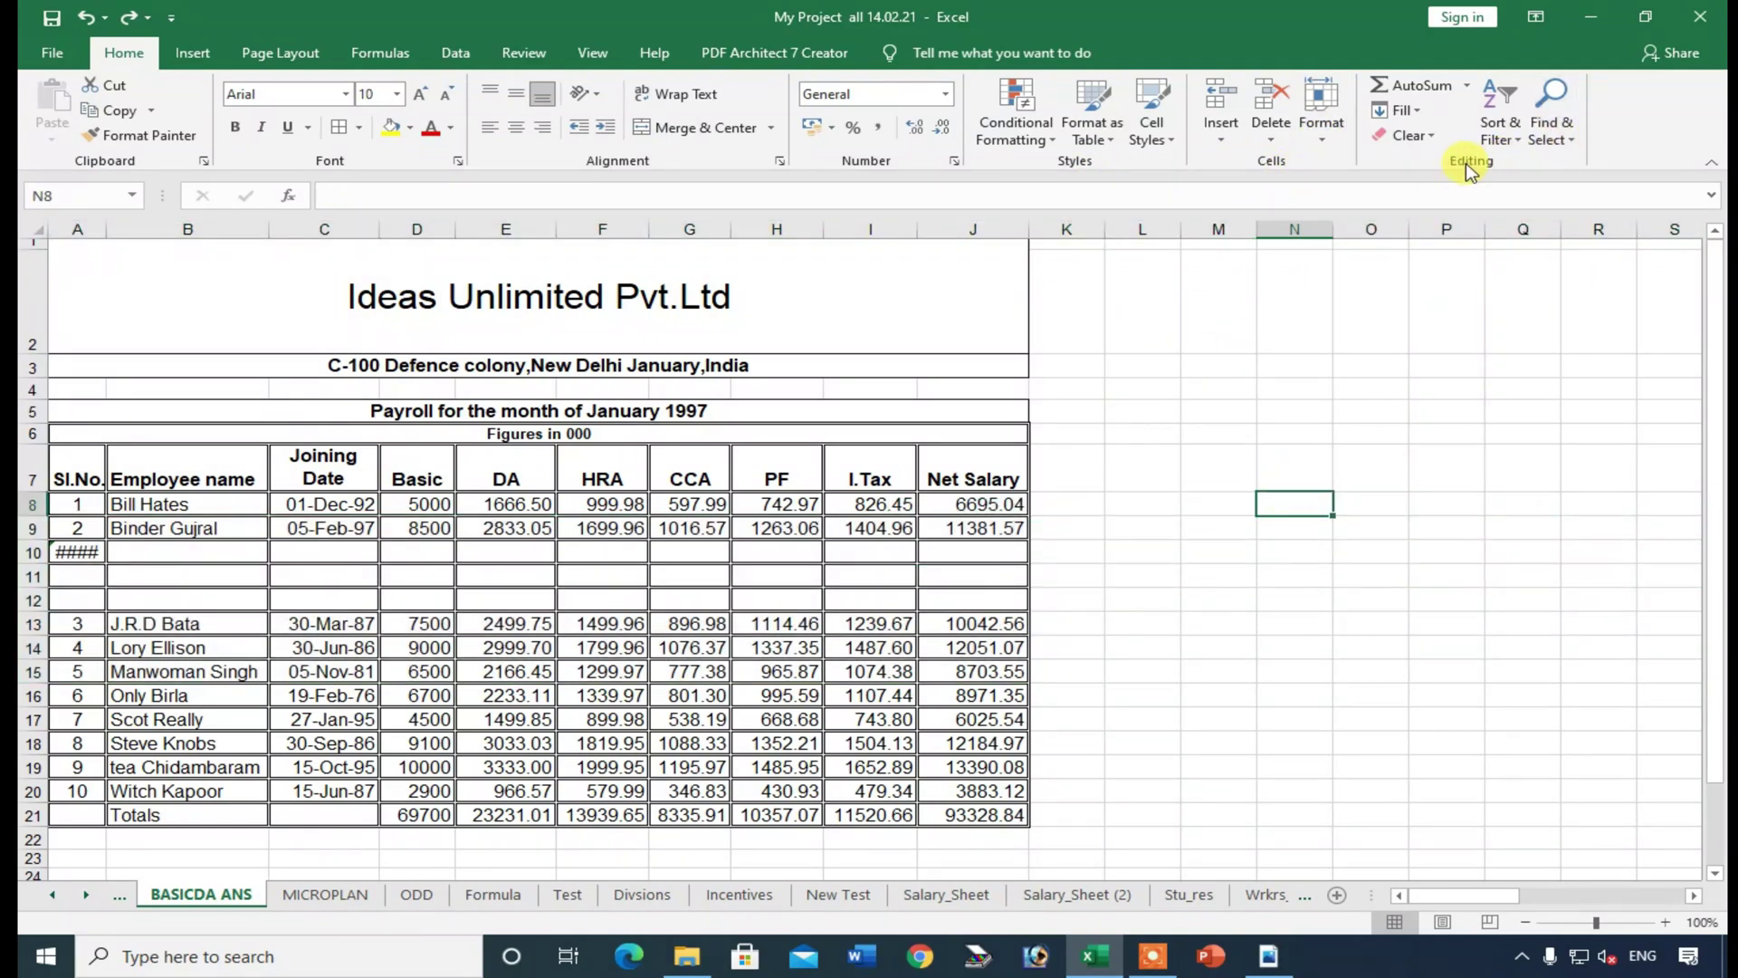
left_click(1507, 139)
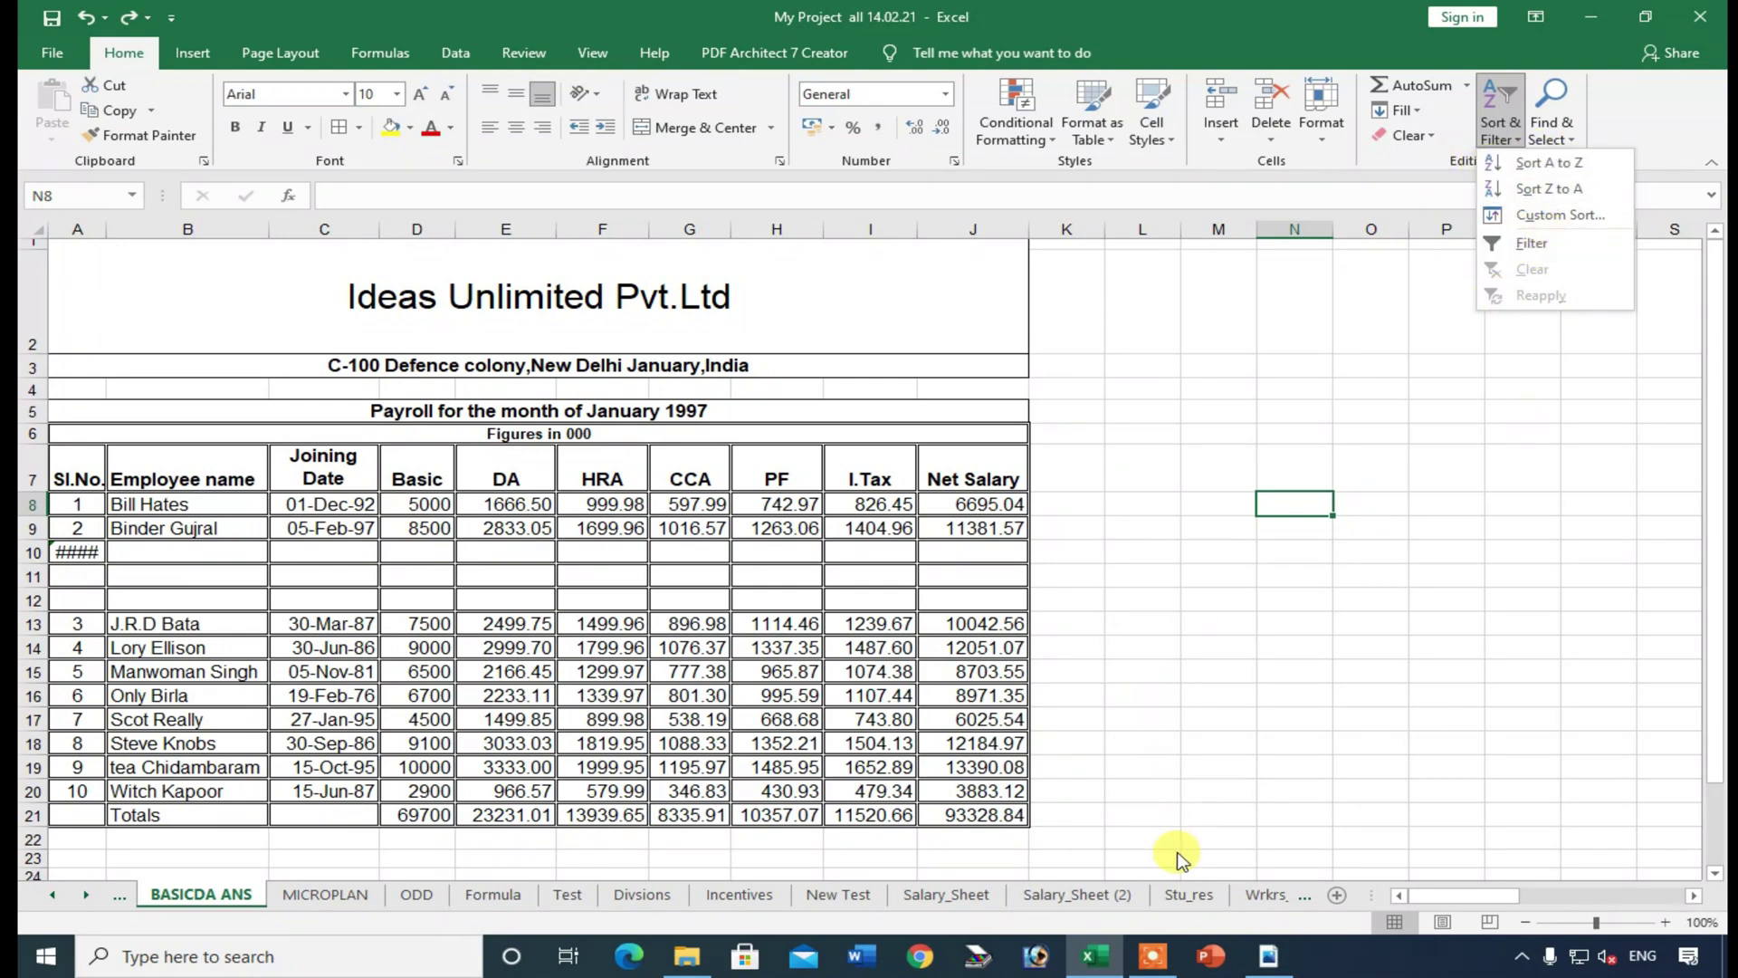
- Browse the workbook's sheets through Data Validation and Date Count to the IF Formula sheet
left_click(83, 893)
left_click(119, 896)
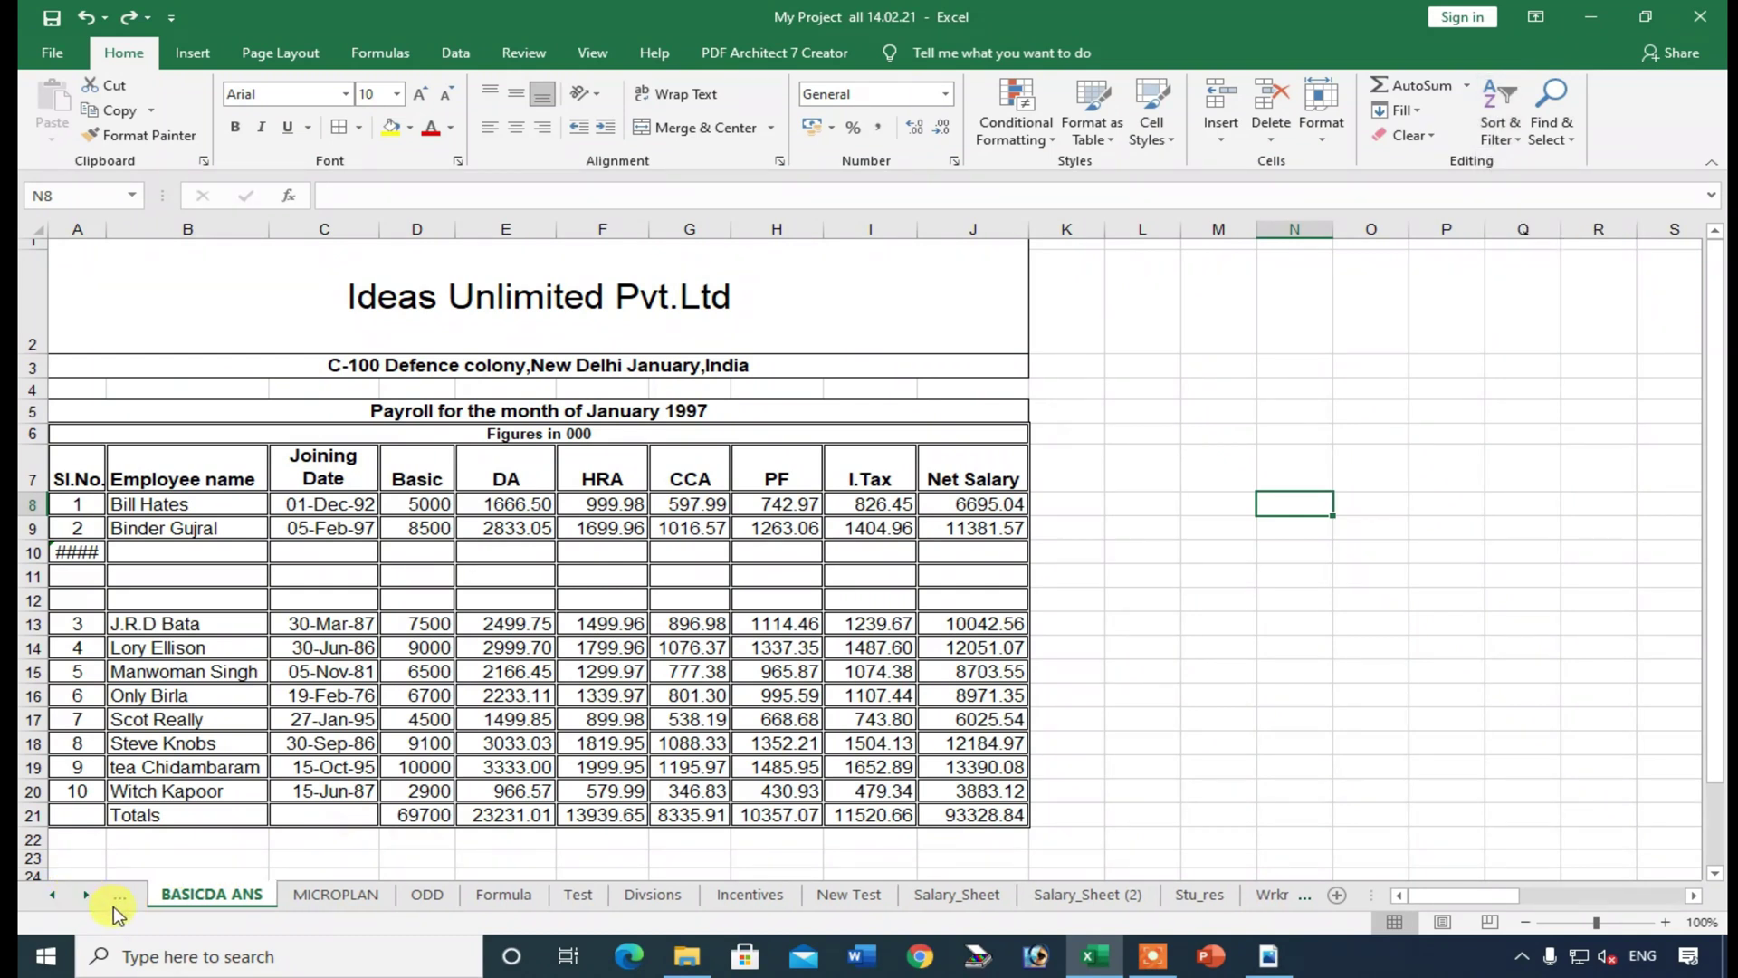
left_click(1275, 899)
left_click(1275, 895)
left_click(1274, 894)
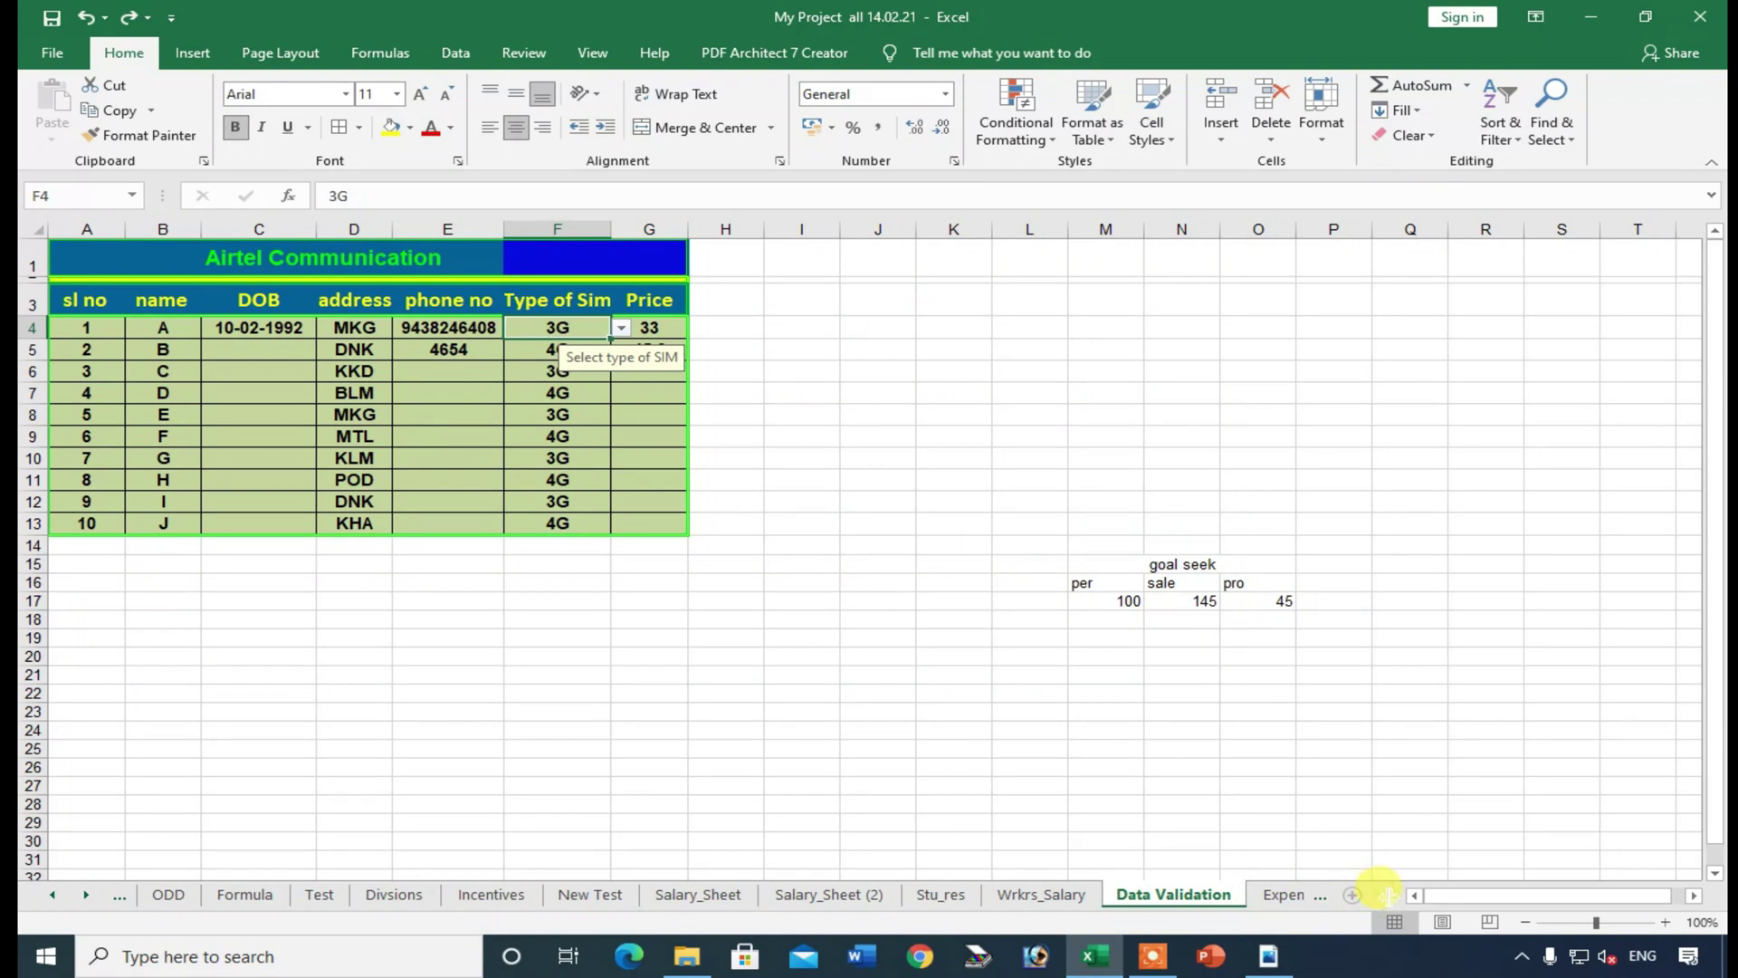
left_click(1301, 899)
left_click(1301, 898)
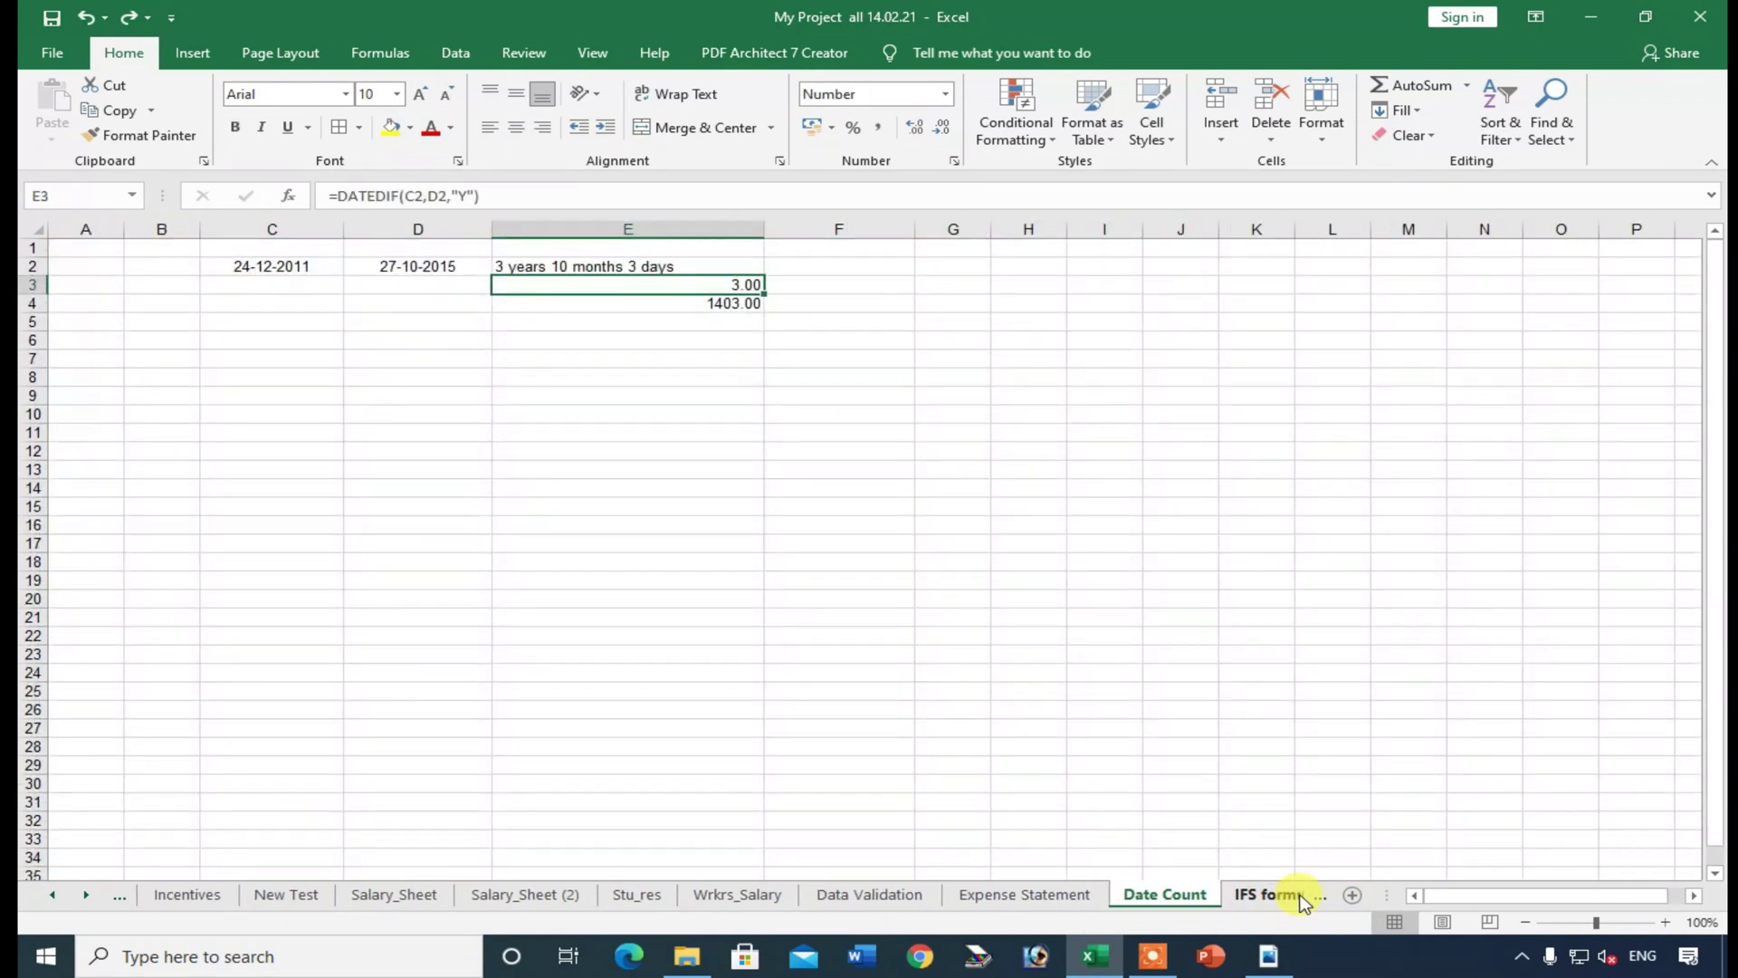
left_click(1301, 898)
left_click(1301, 899)
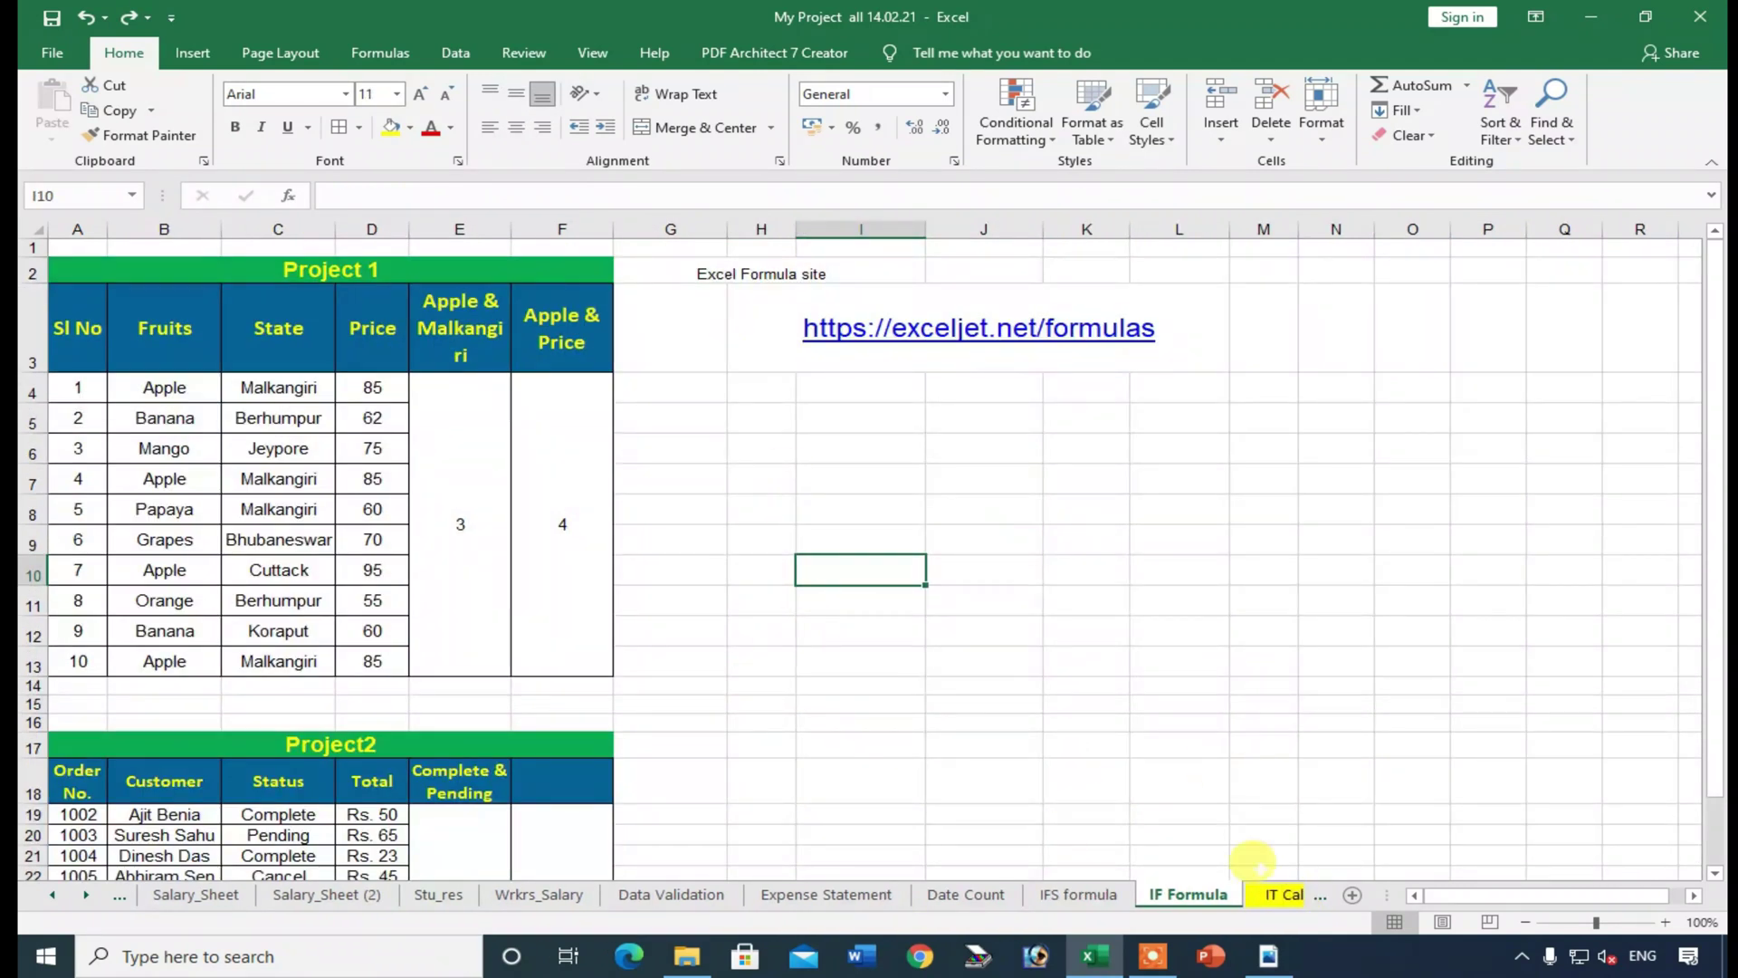
- Browse forward from the IF Formula sheet, past IT Calculation 2(2017), to the 2016 practice sheet with employee names
left_click(1290, 897)
left_click(1290, 897)
left_click(1292, 898)
- Browse back through the workbook's sheets, including Stu_res and MICROPLAN, to the BASICDA ANS payroll sheet
left_click(50, 897)
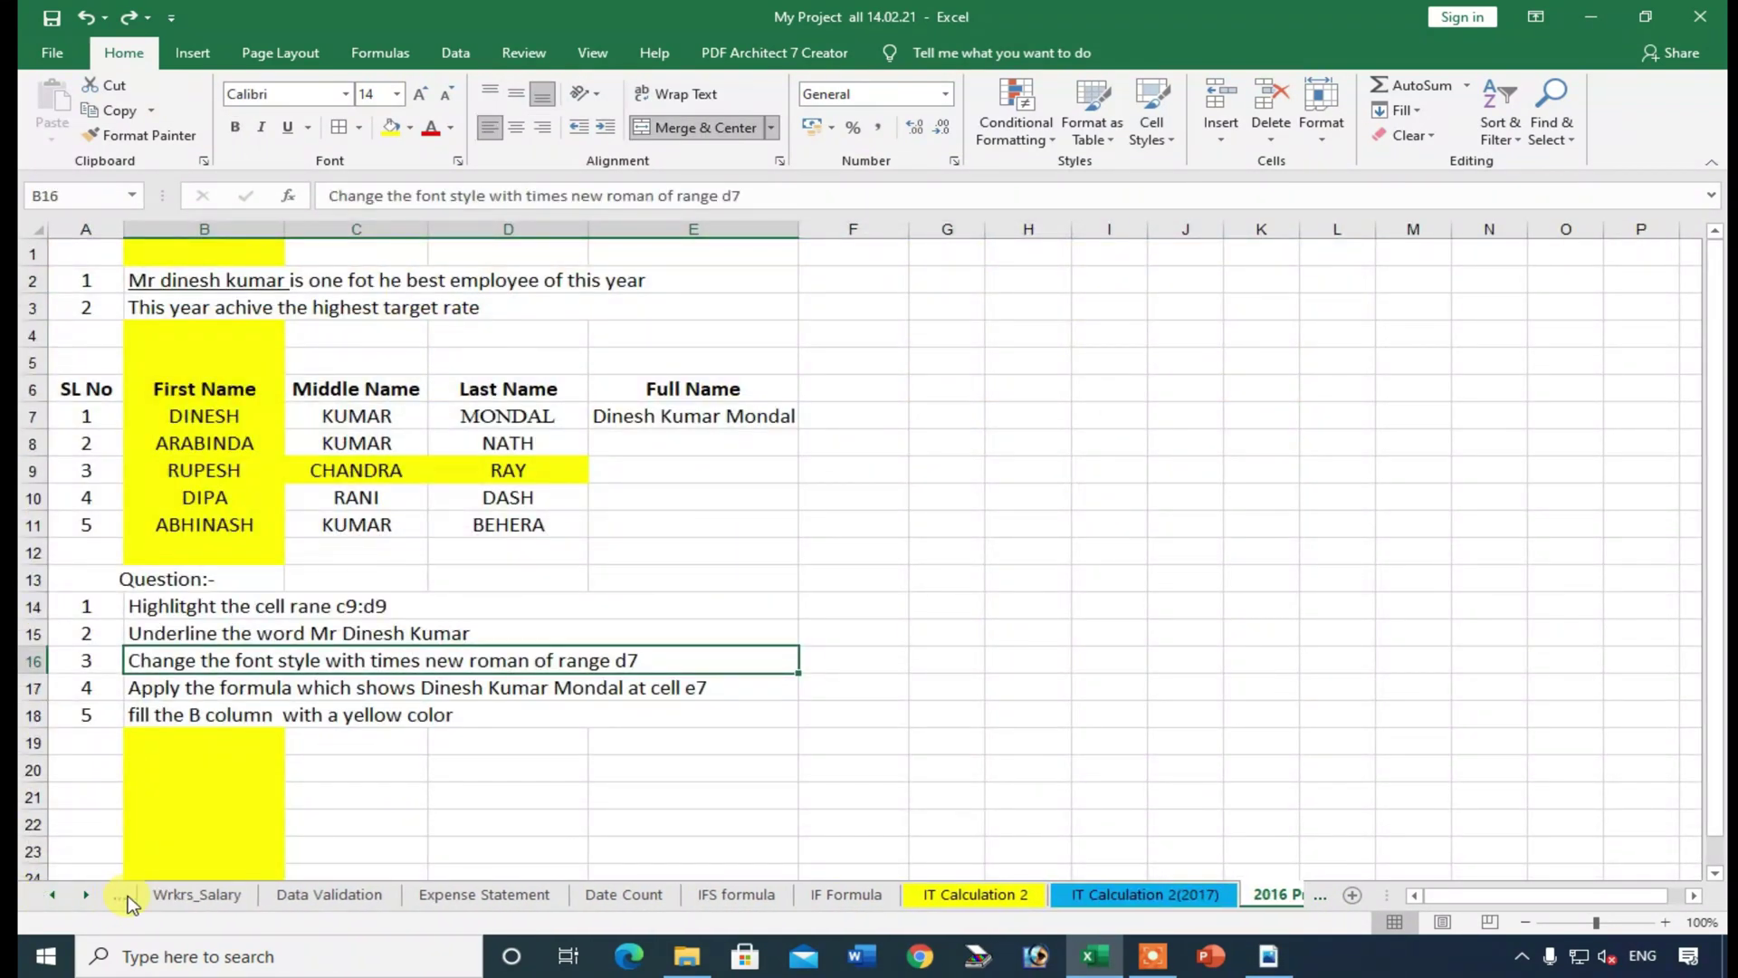
right_click(128, 896)
left_click(117, 898)
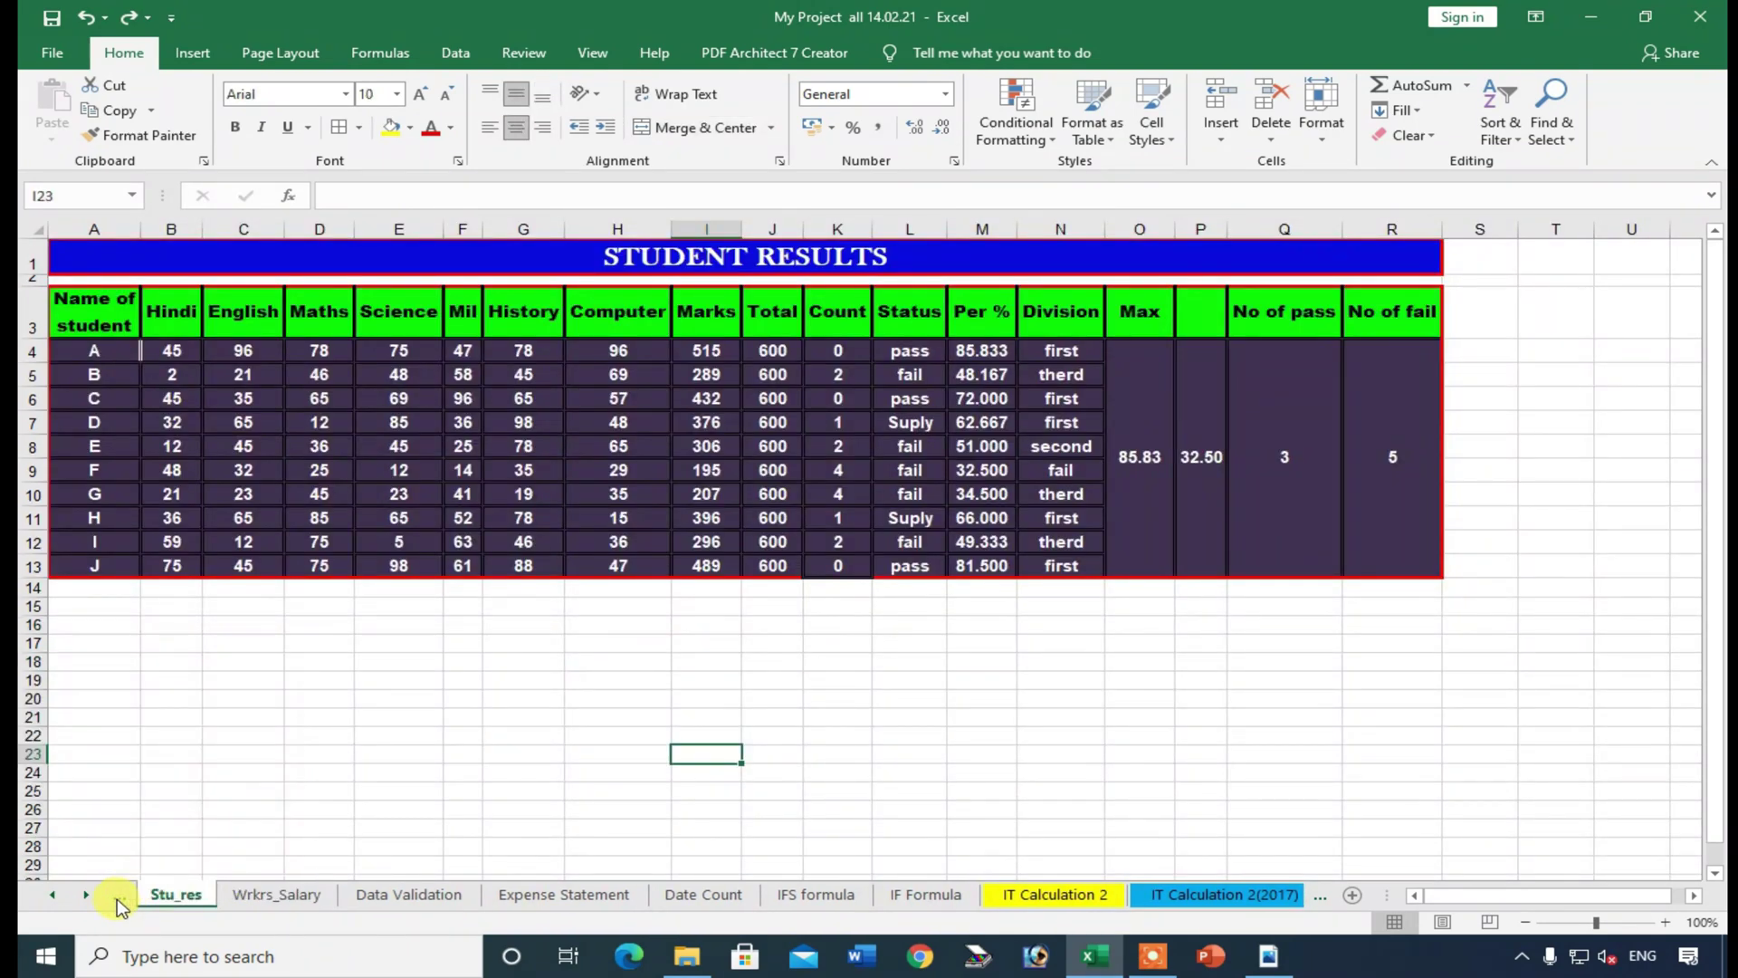
left_click(116, 898)
left_click(117, 898)
left_click(117, 898)
left_click(117, 898)
left_click(117, 898)
left_click(117, 898)
left_click(117, 899)
left_click(116, 898)
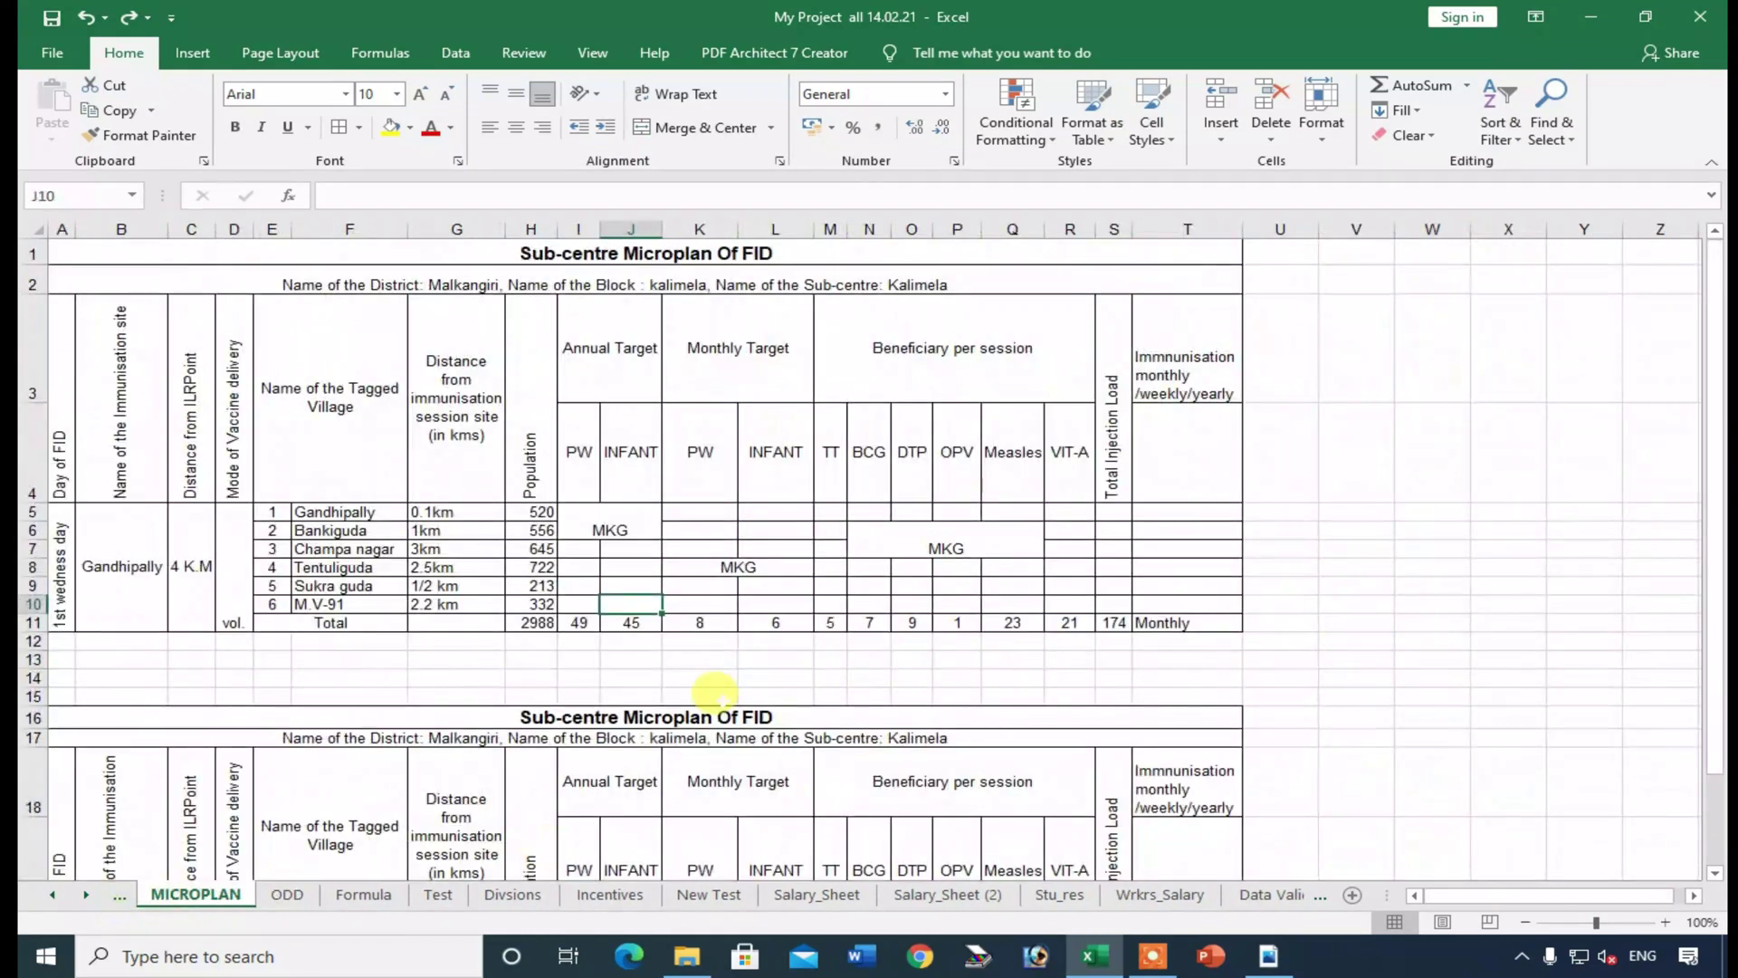
key("ctrl+Page_Up")
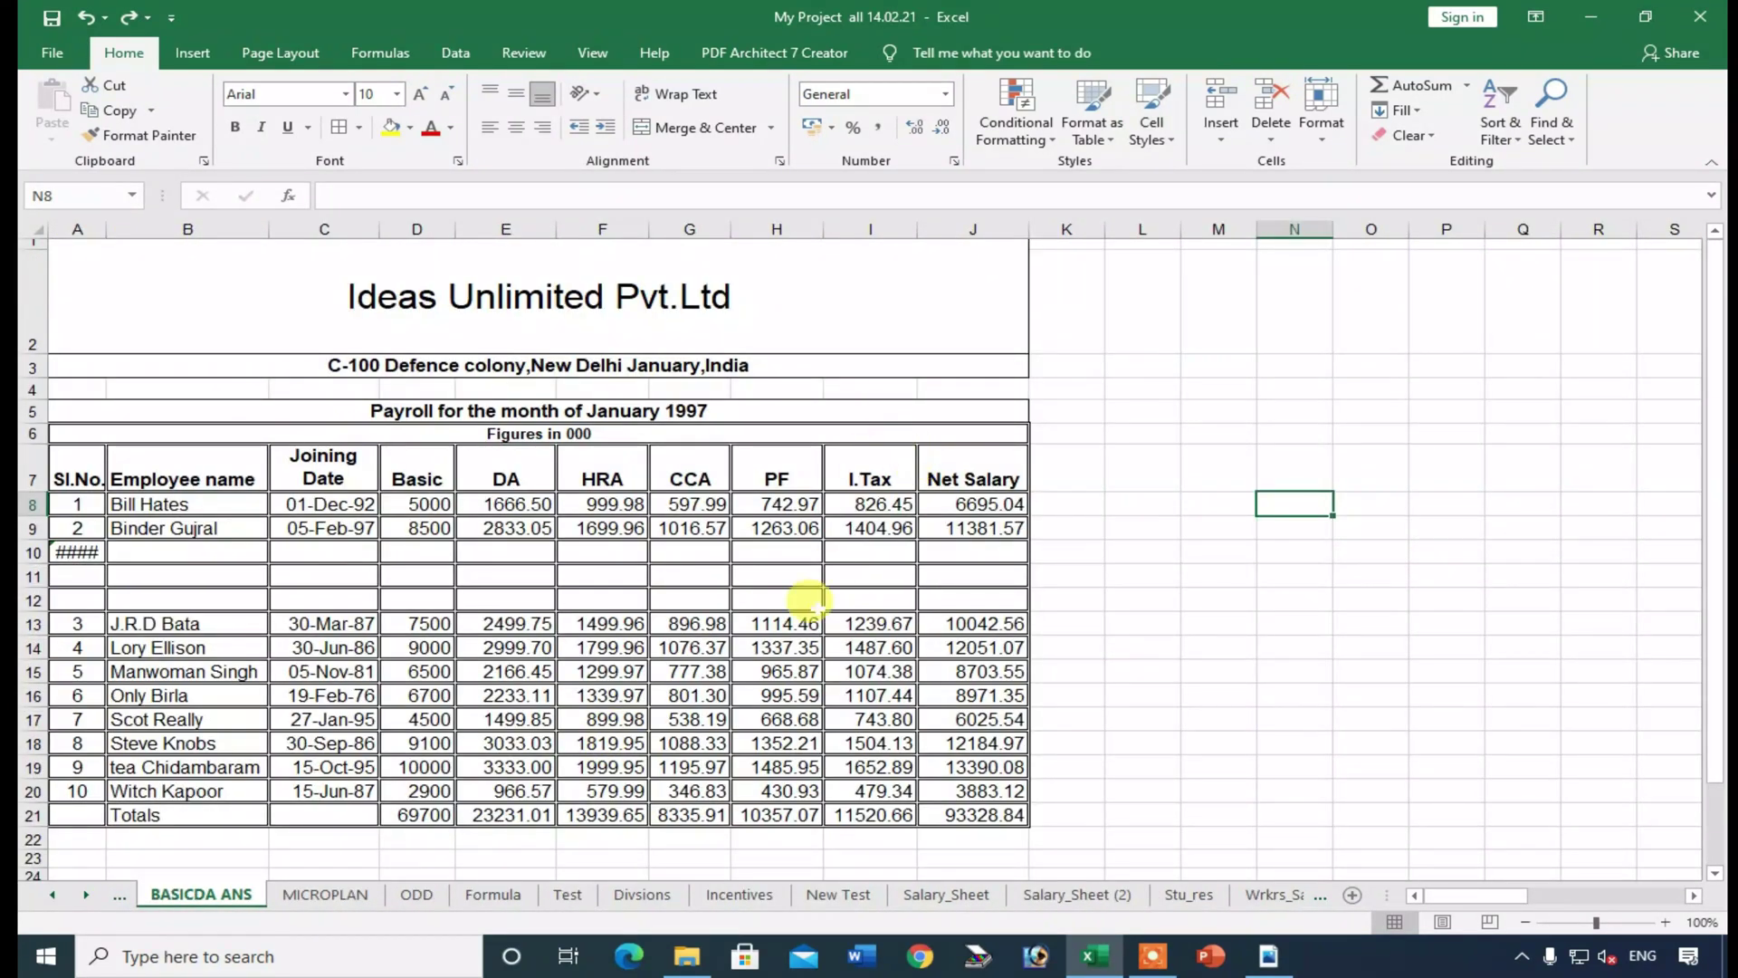
- View the sort and filter options and the cell format options on the BASICDA ANS sheet
left_click(810, 650)
left_click(1414, 432)
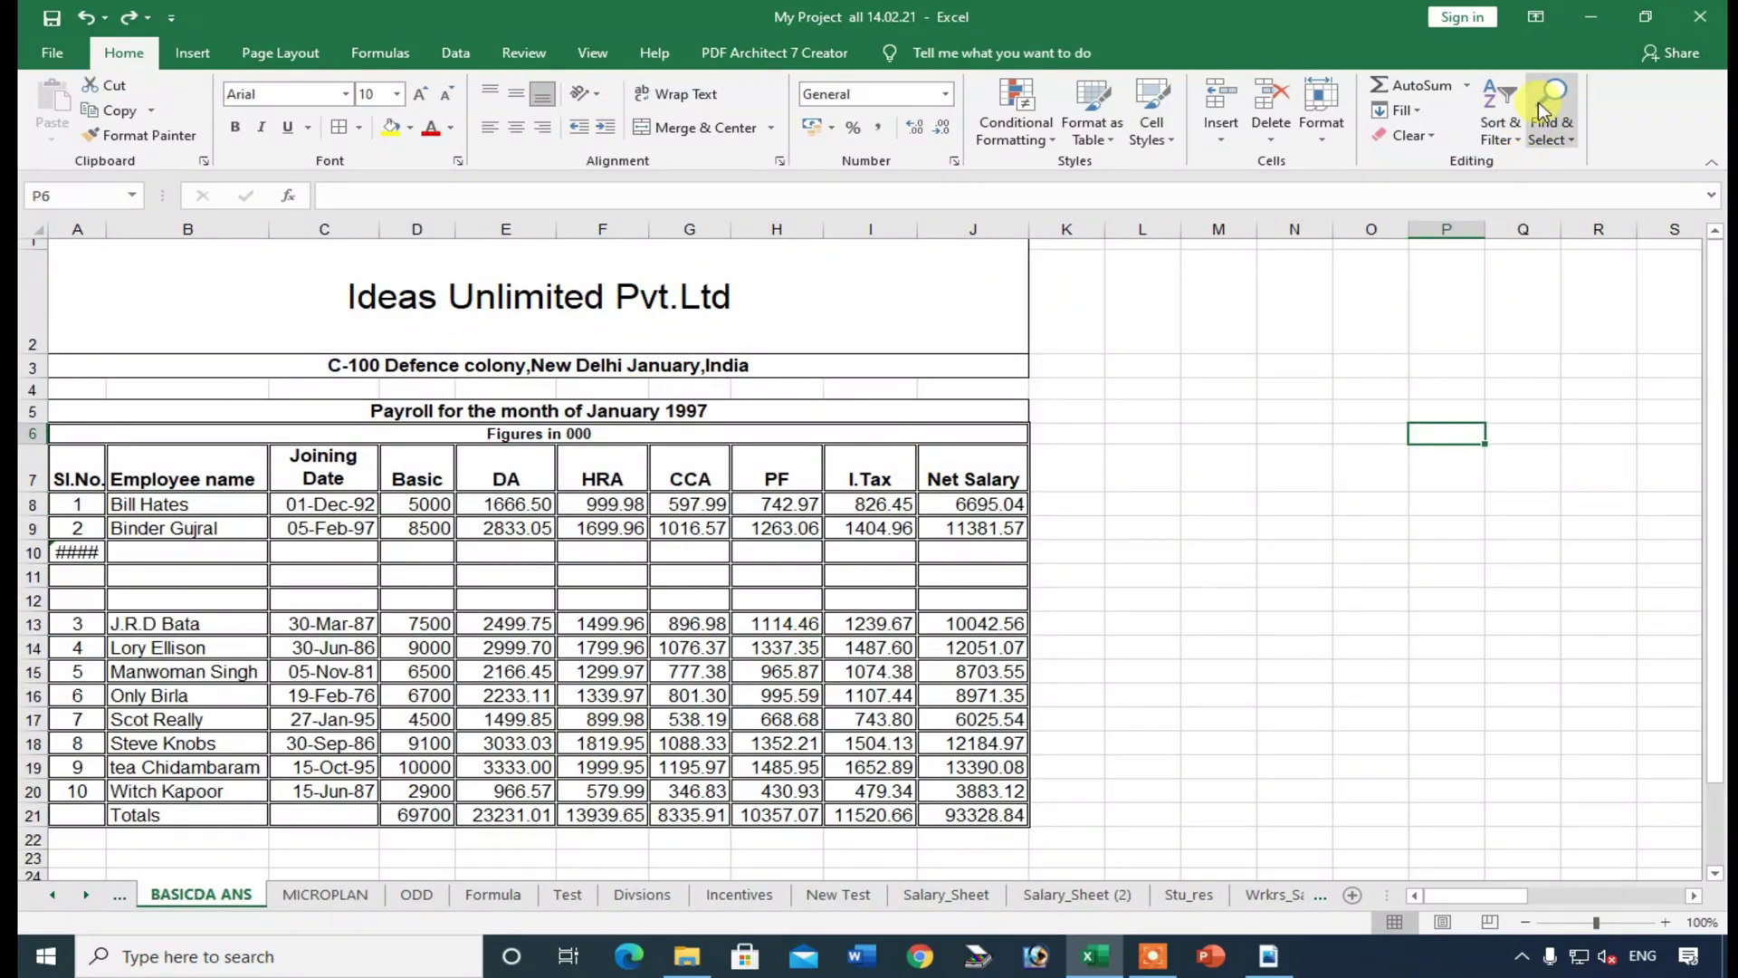
left_click(1524, 134)
left_click(1179, 522)
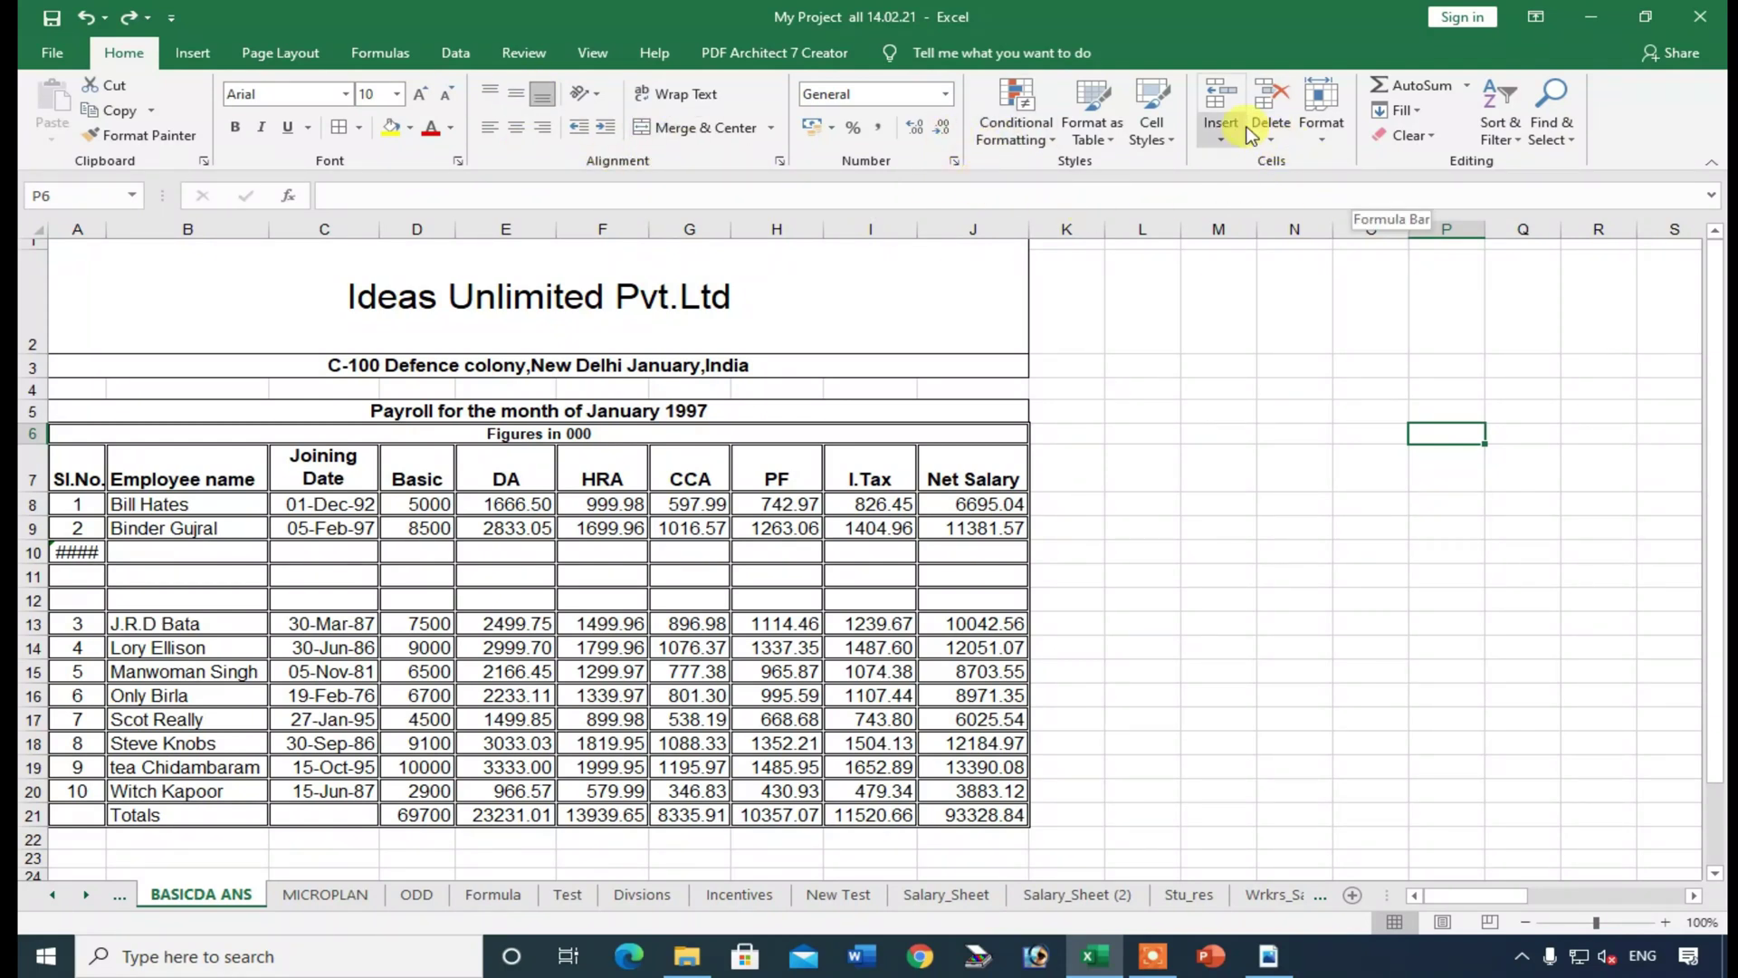
left_click(1322, 116)
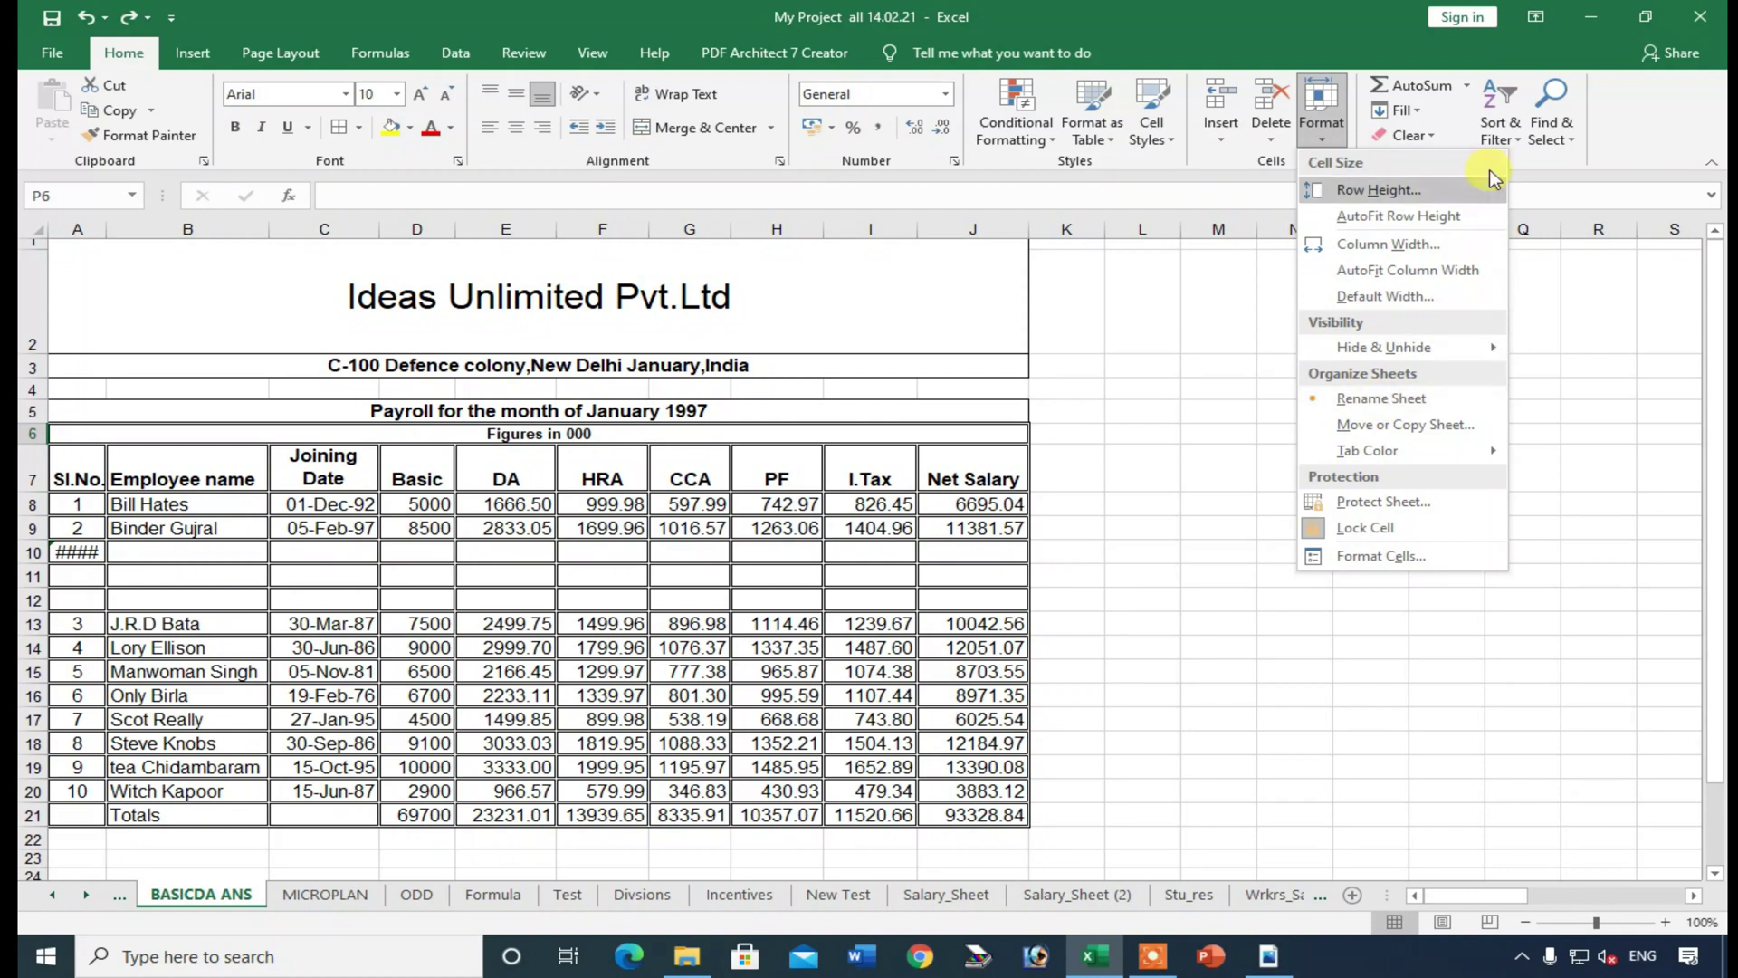
left_click(1498, 136)
left_click(1406, 281)
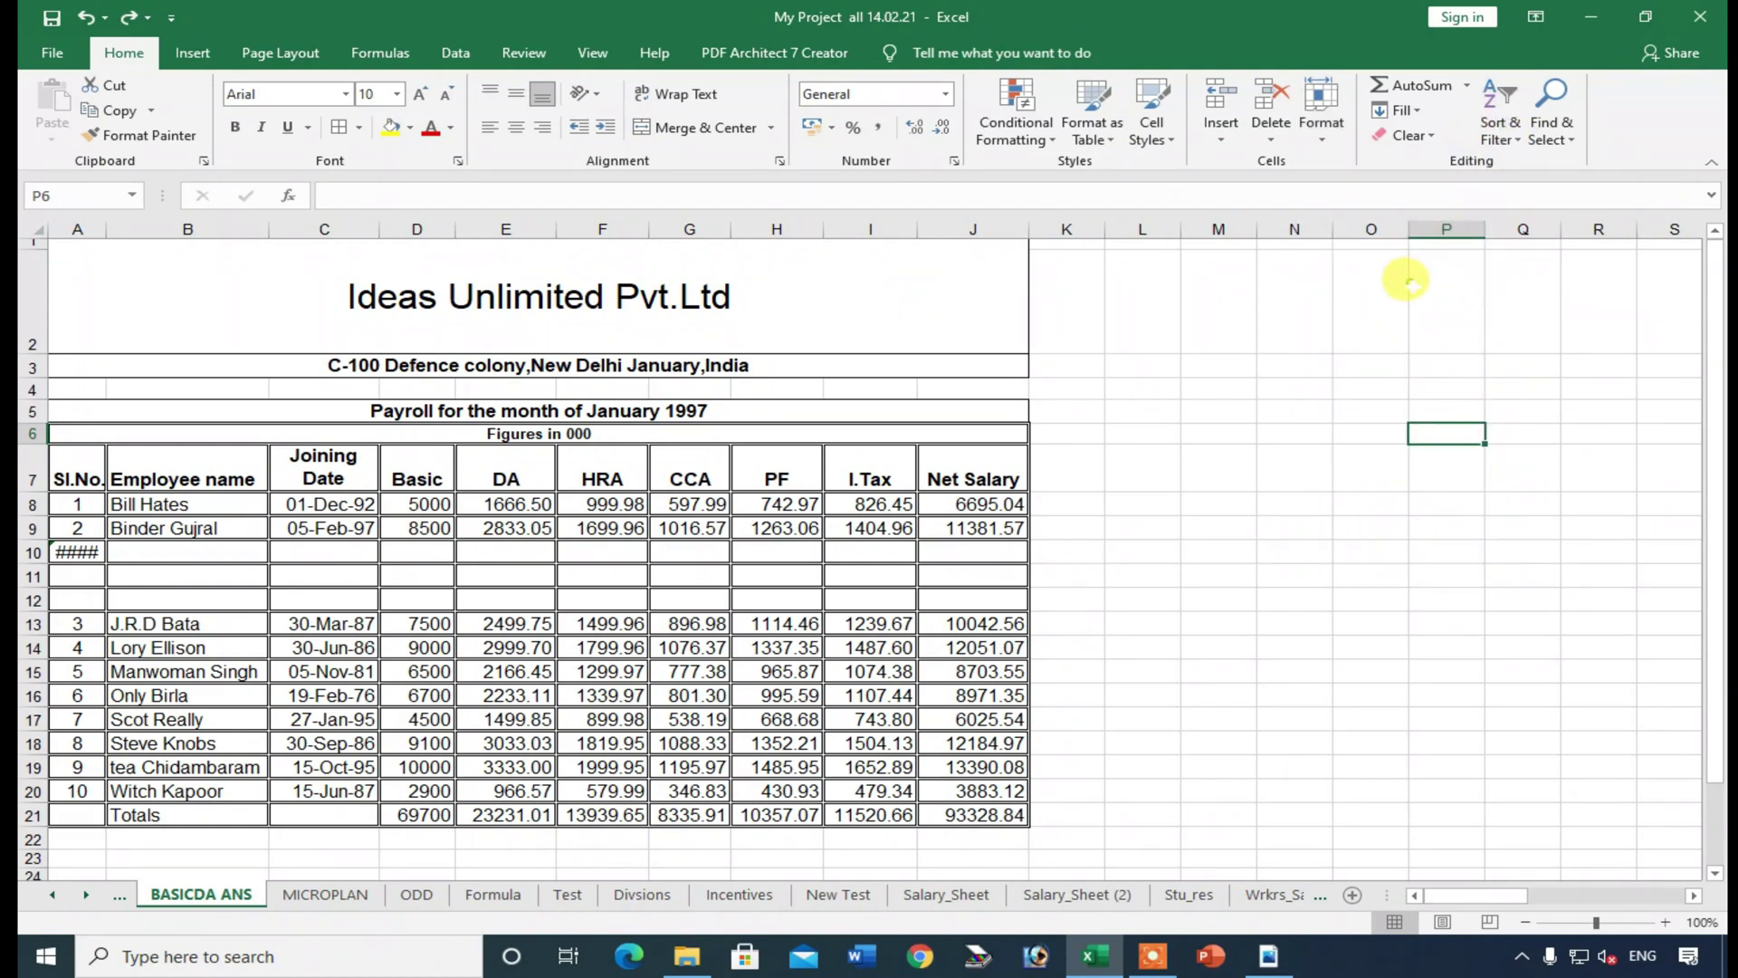
left_click(1498, 138)
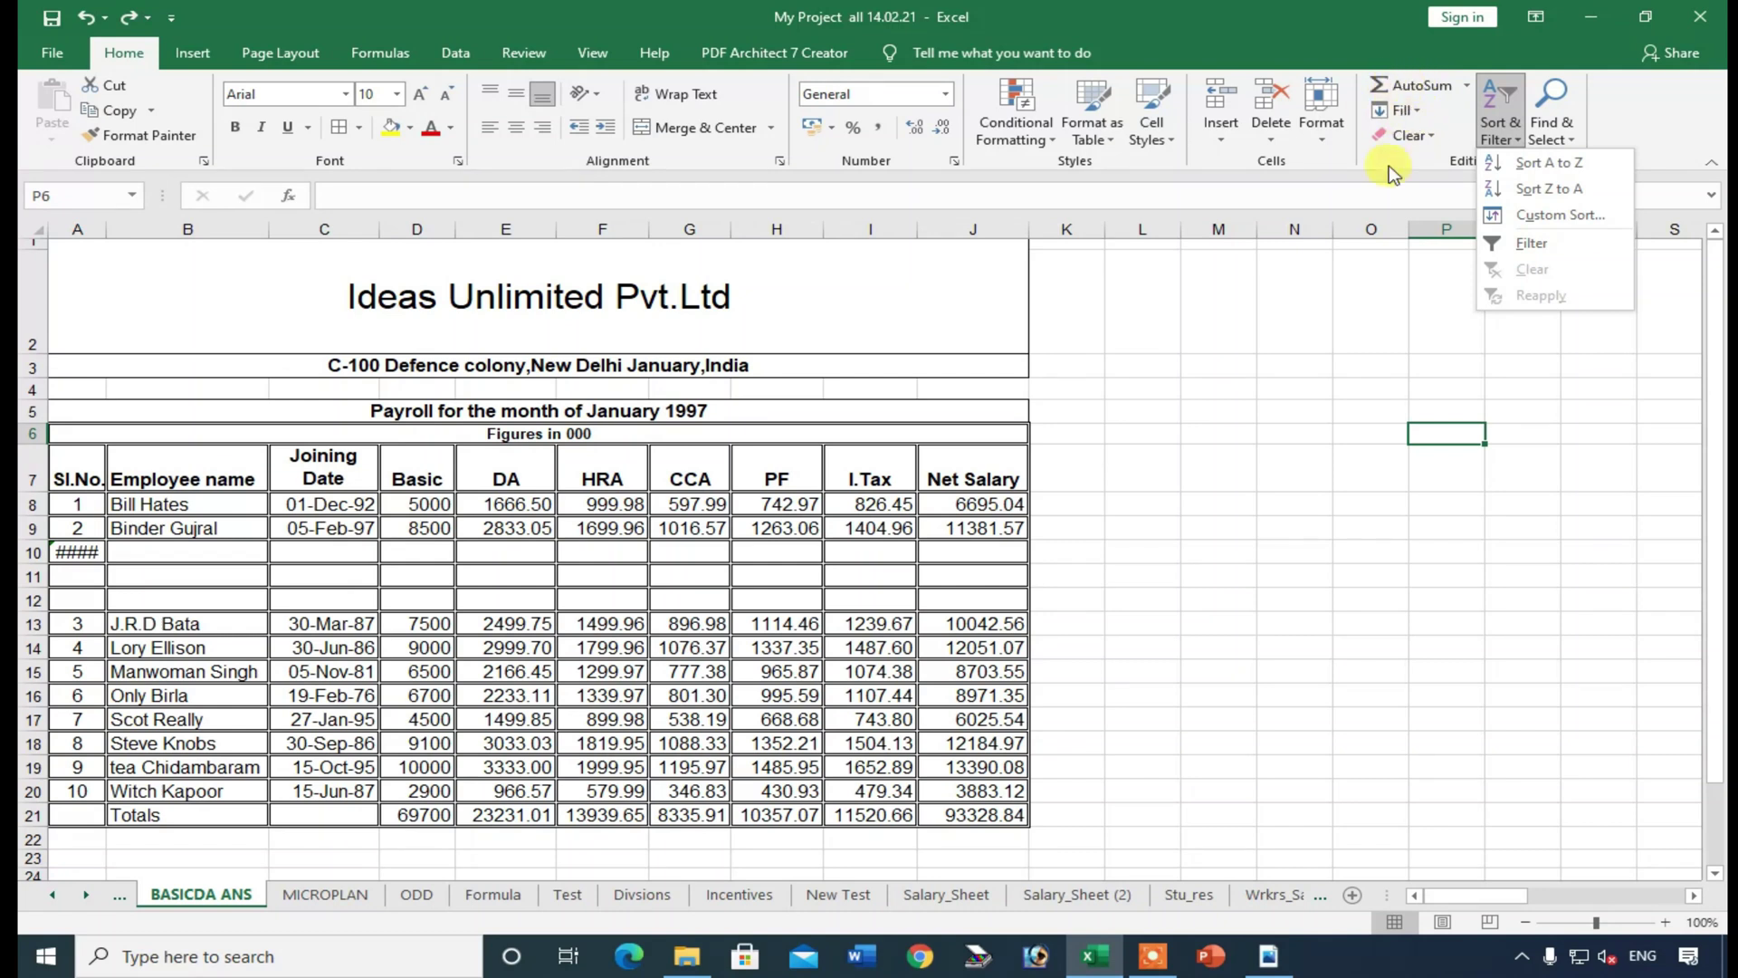
left_click(1248, 464)
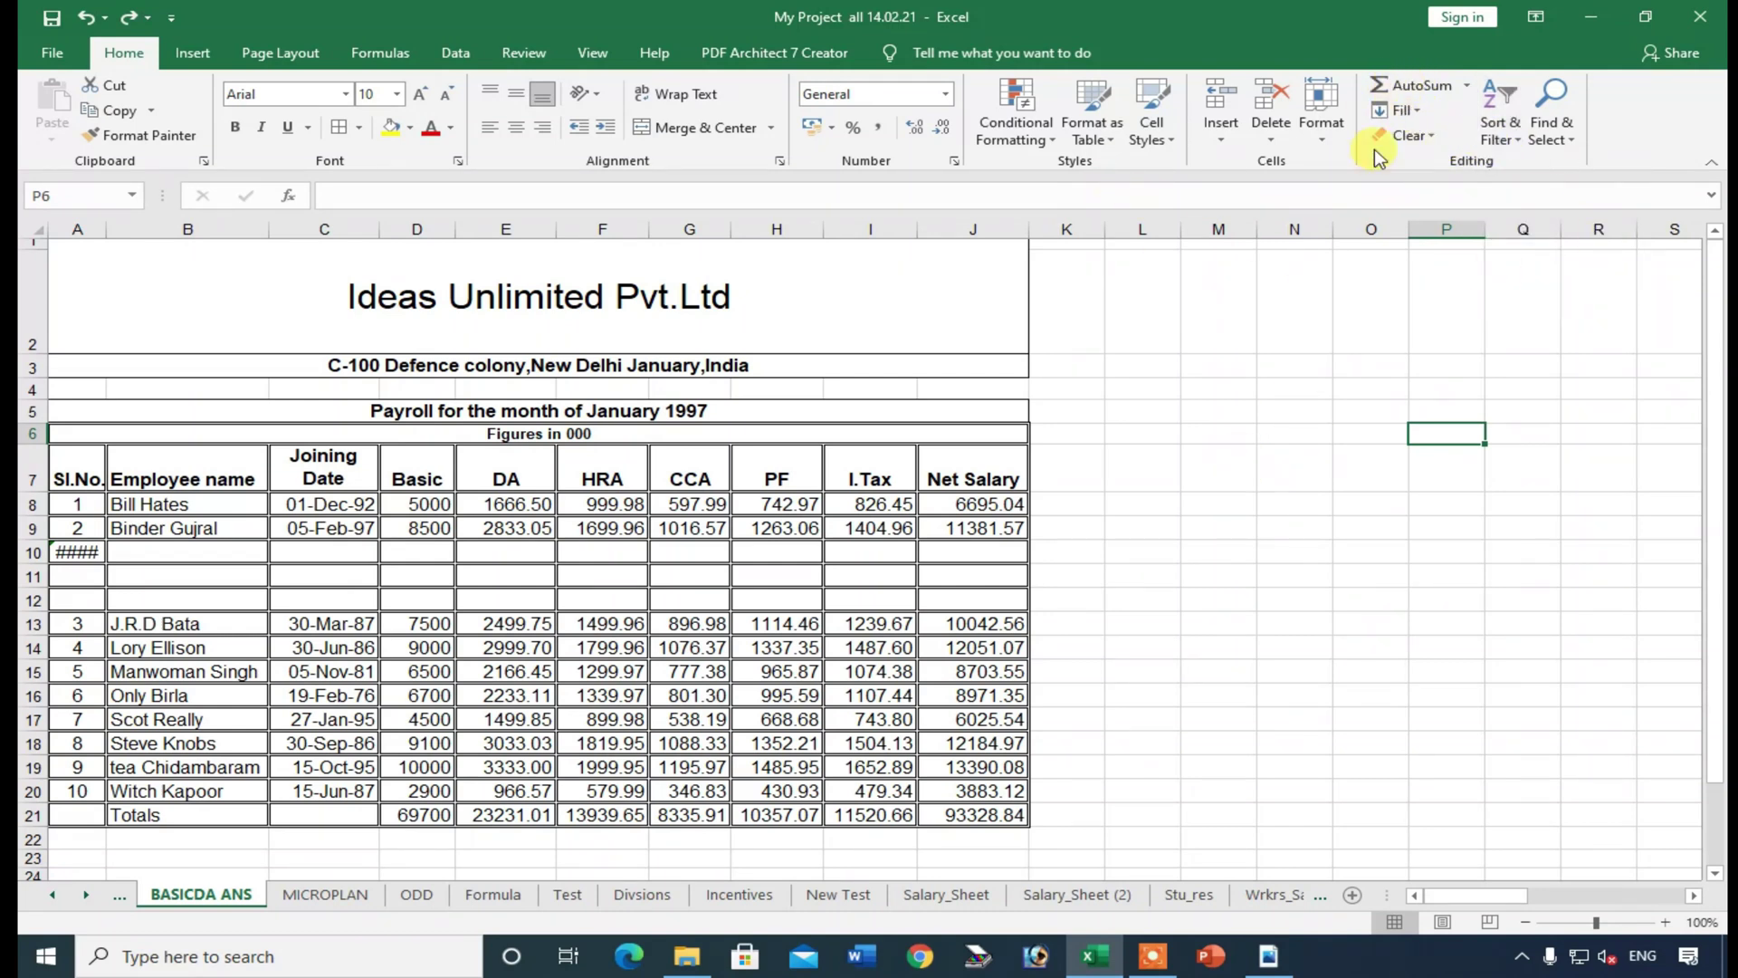
left_click(1322, 113)
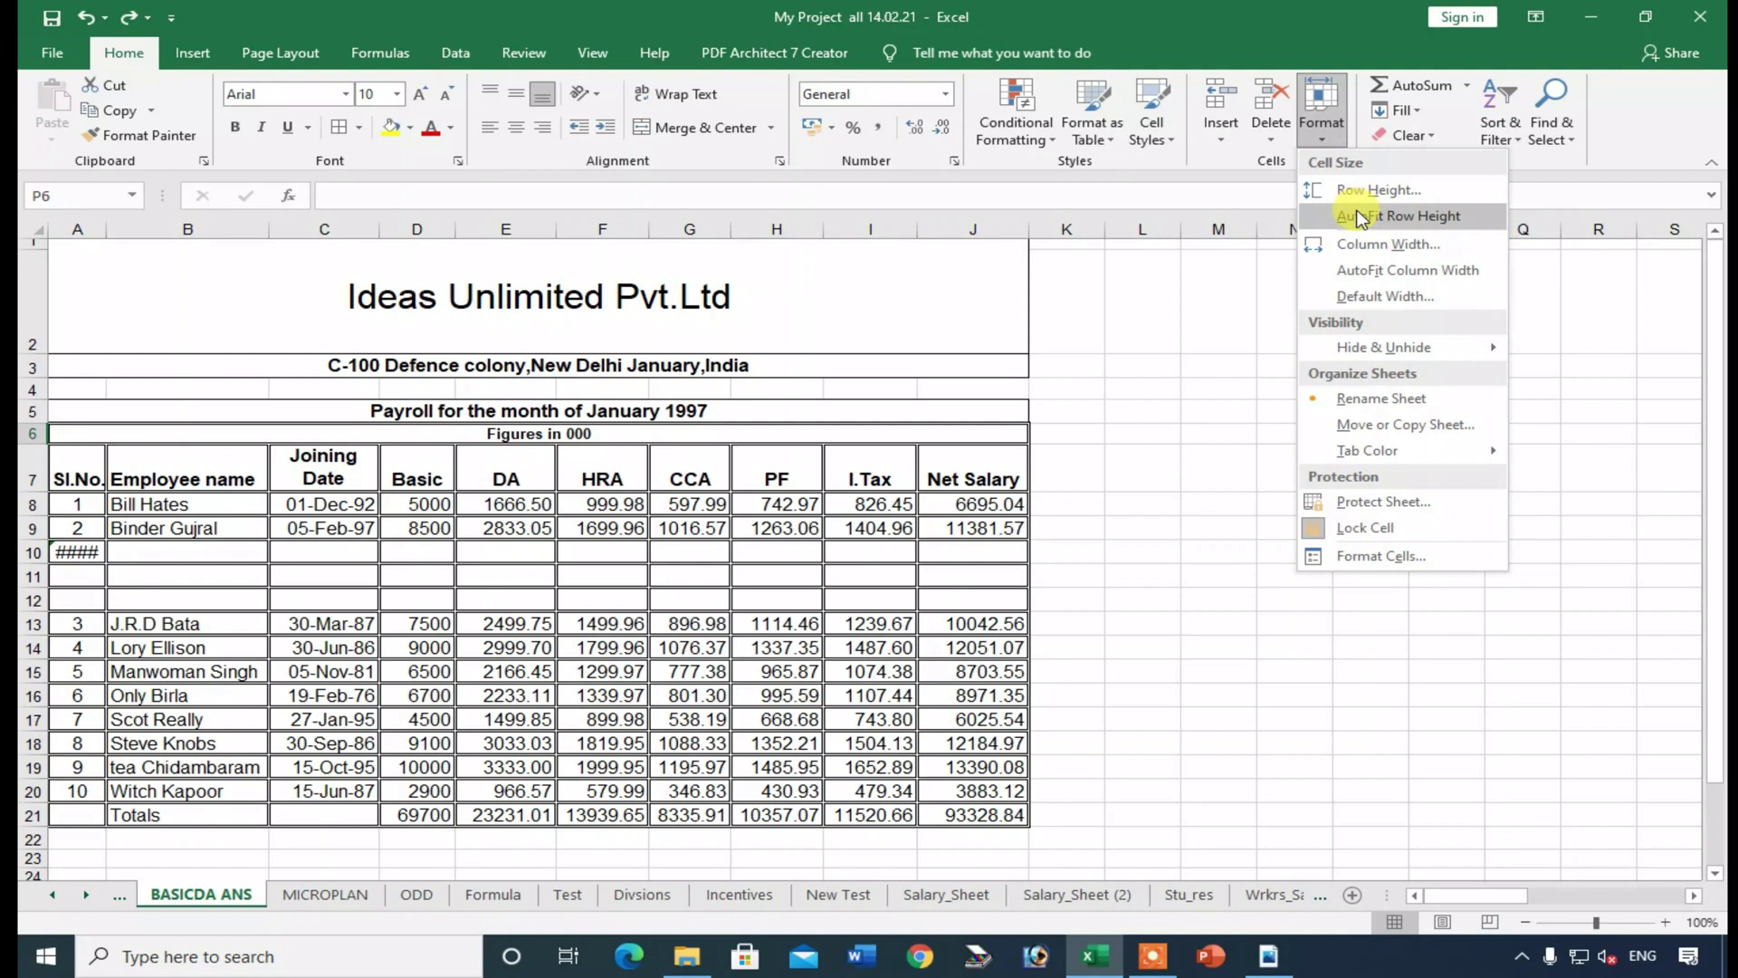
left_click(1236, 655)
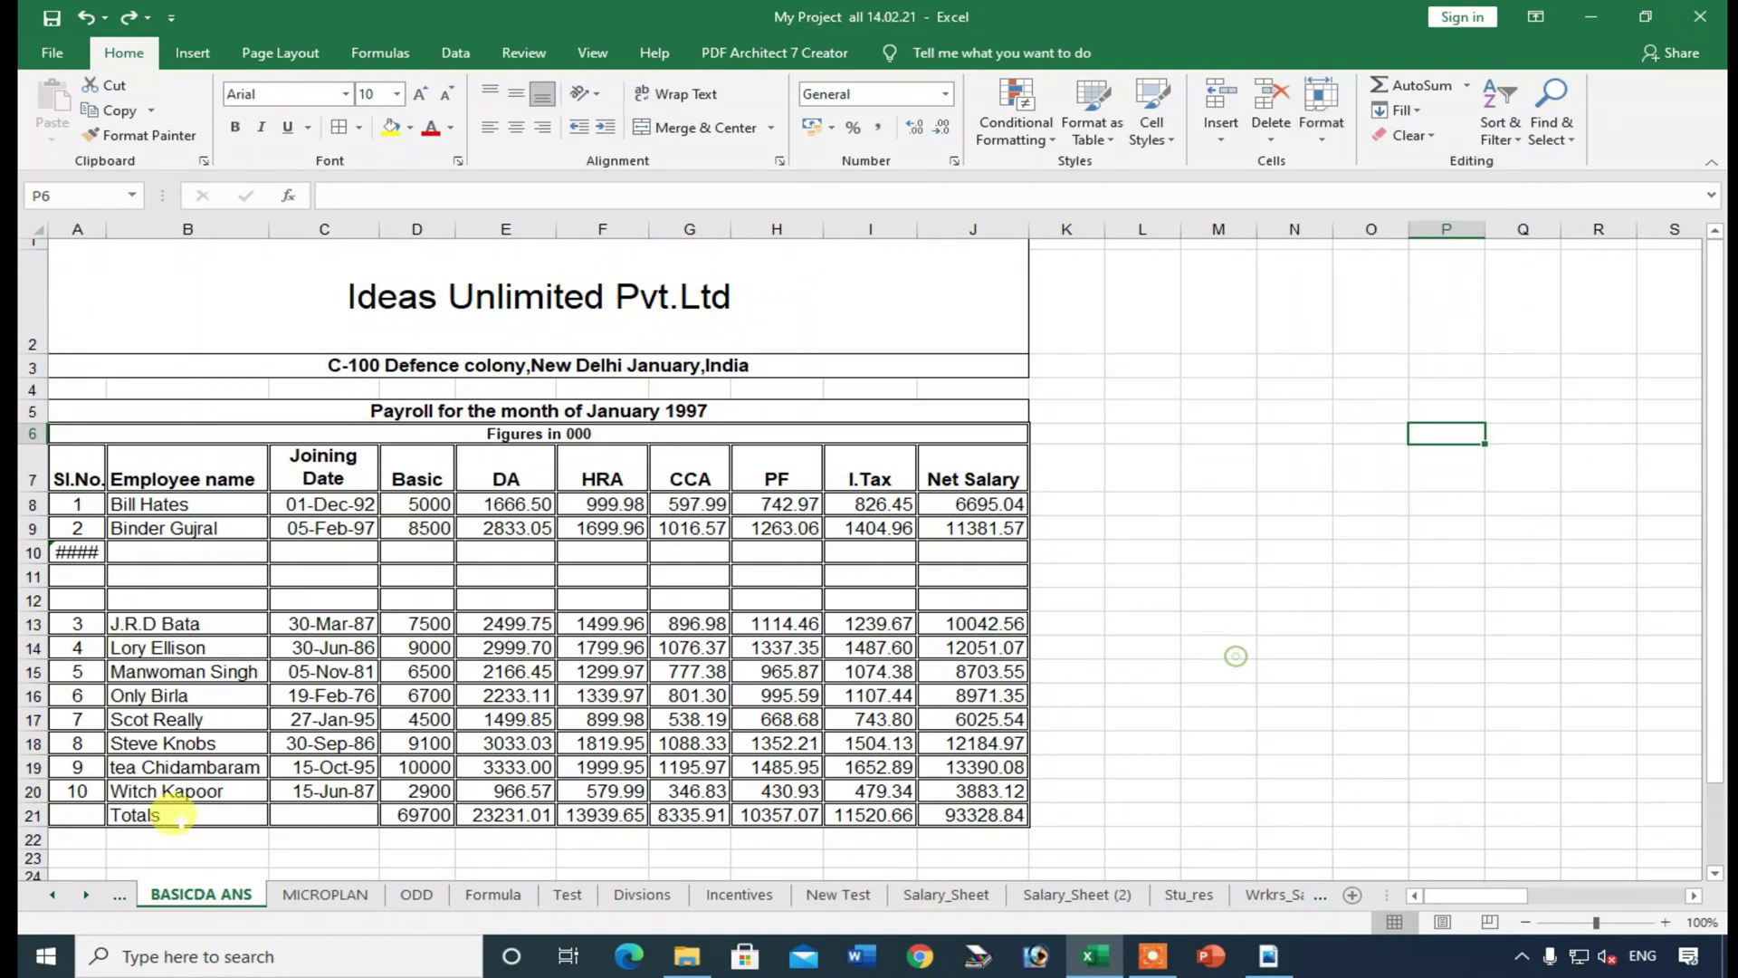
- Rename the BASICDA ANS sheet as sfsdg
double_click(201, 894)
type("sfsdg")
left_click(435, 703)
- Rename the payroll sheet as sdgsd, and return to it after a glance at the MICROPLAN sheet
right_click(156, 895)
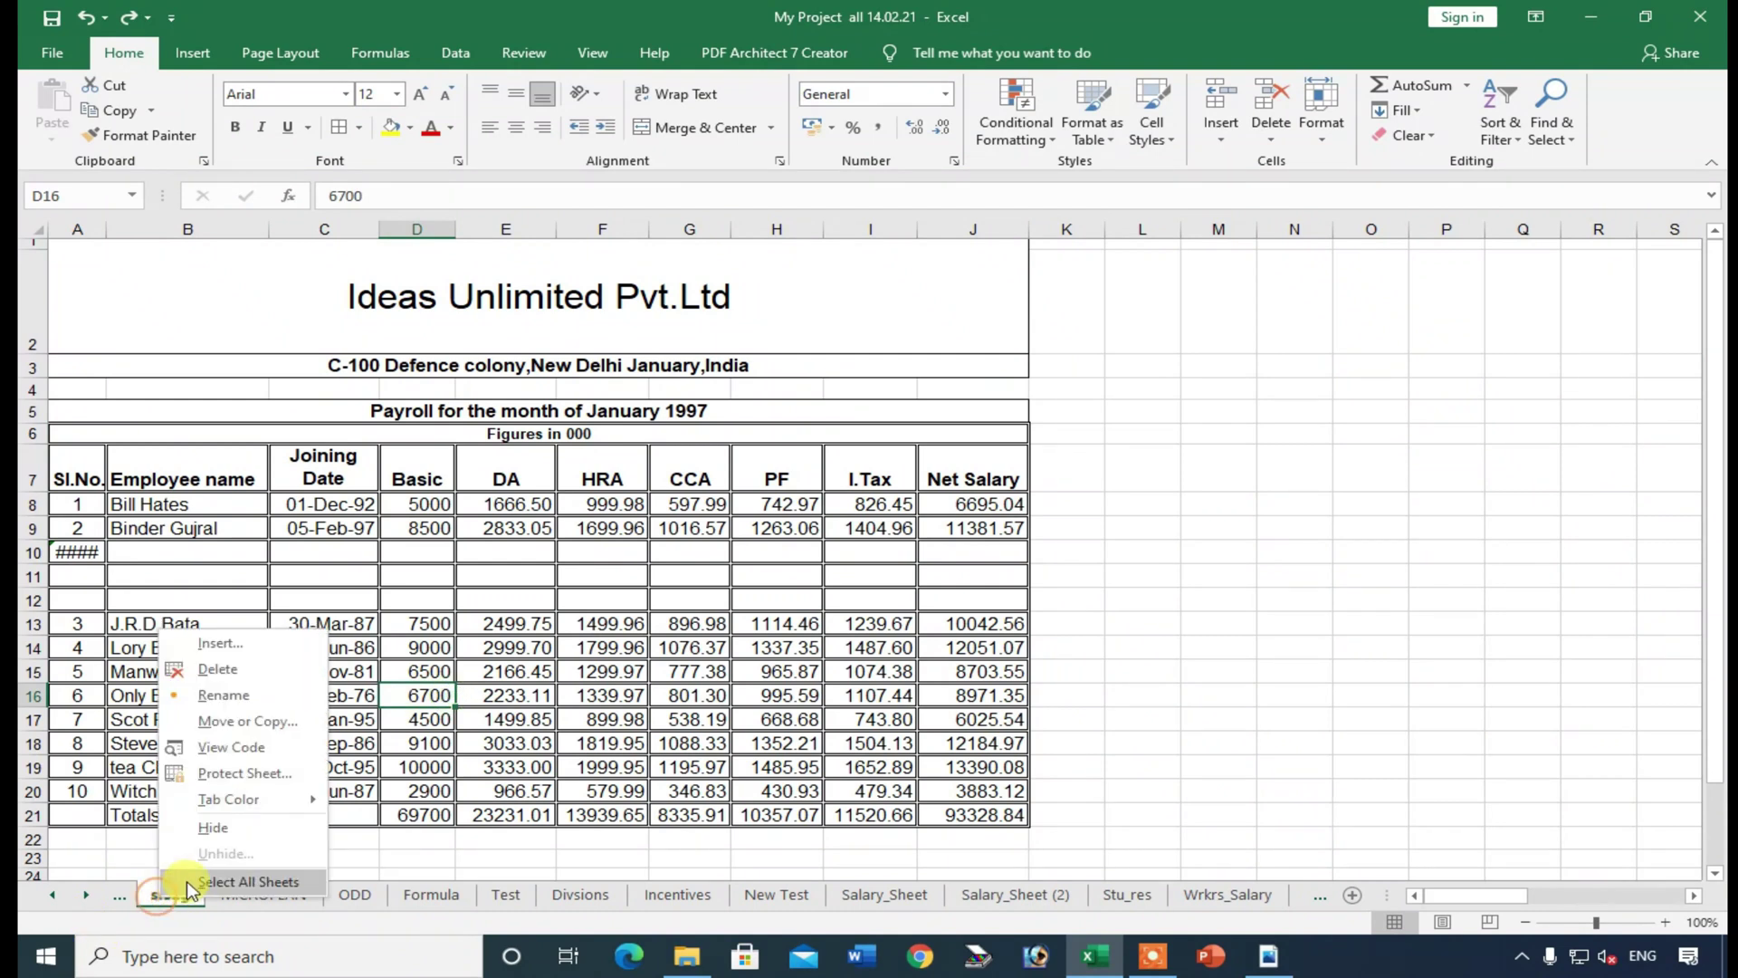
left_click(243, 696)
type("sdgsd")
left_click(563, 695)
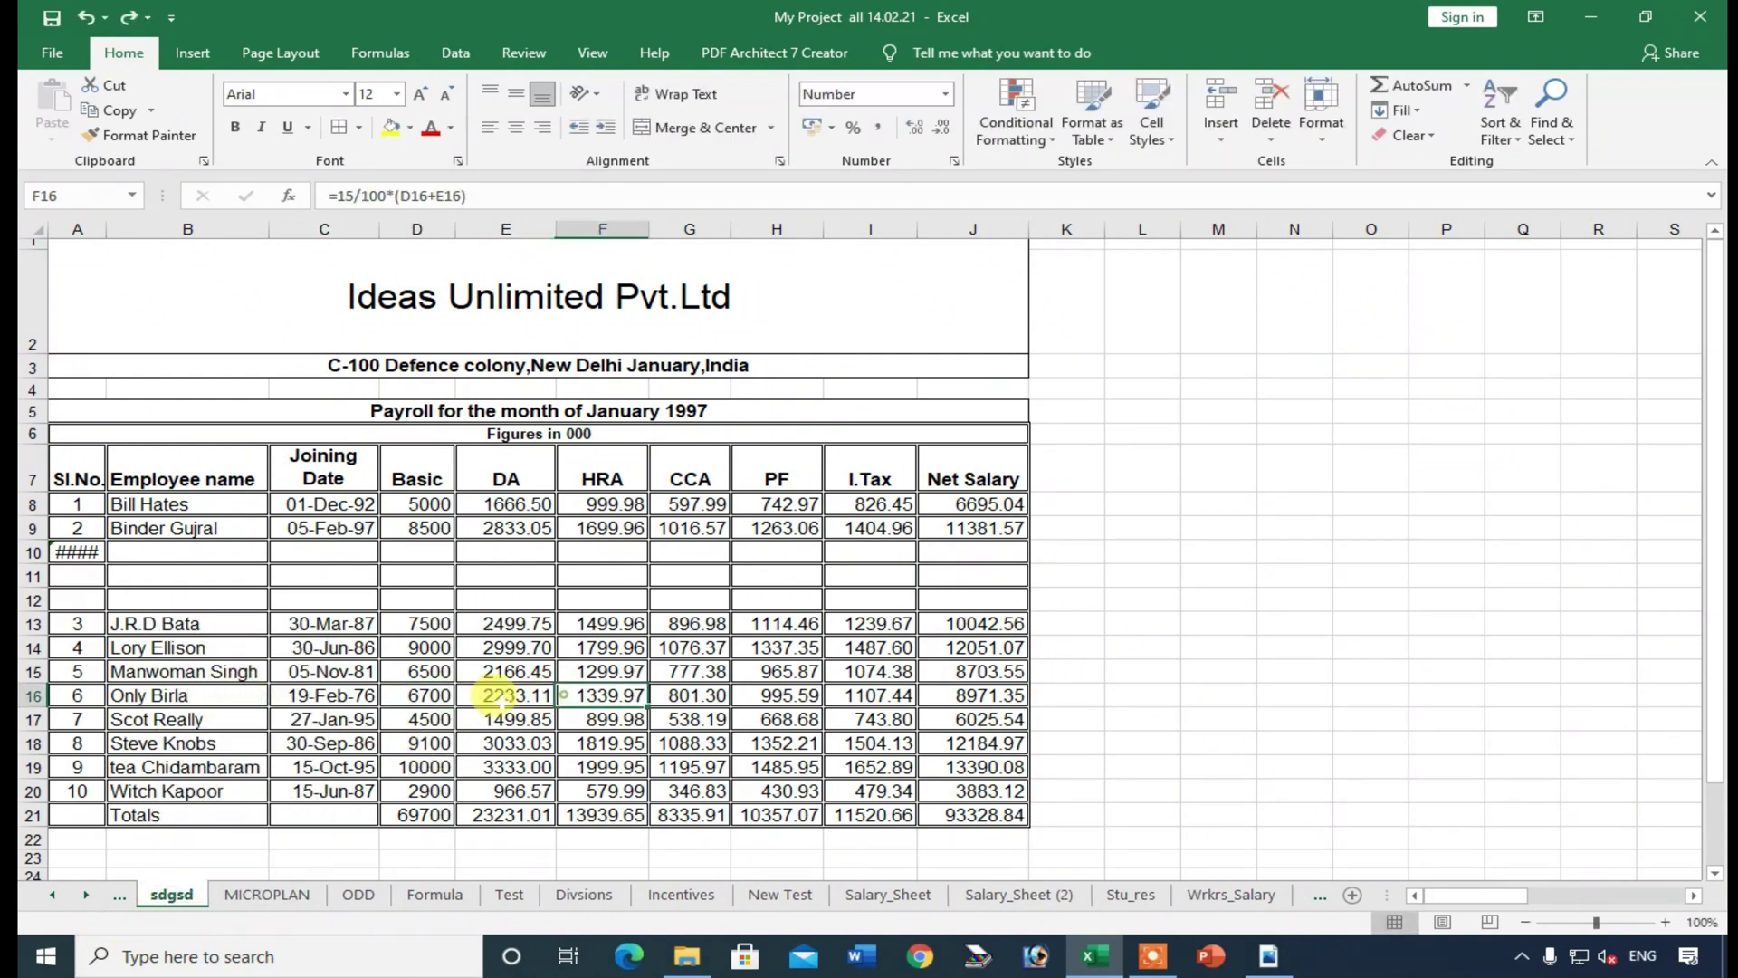
left_click(245, 896)
left_click(174, 896)
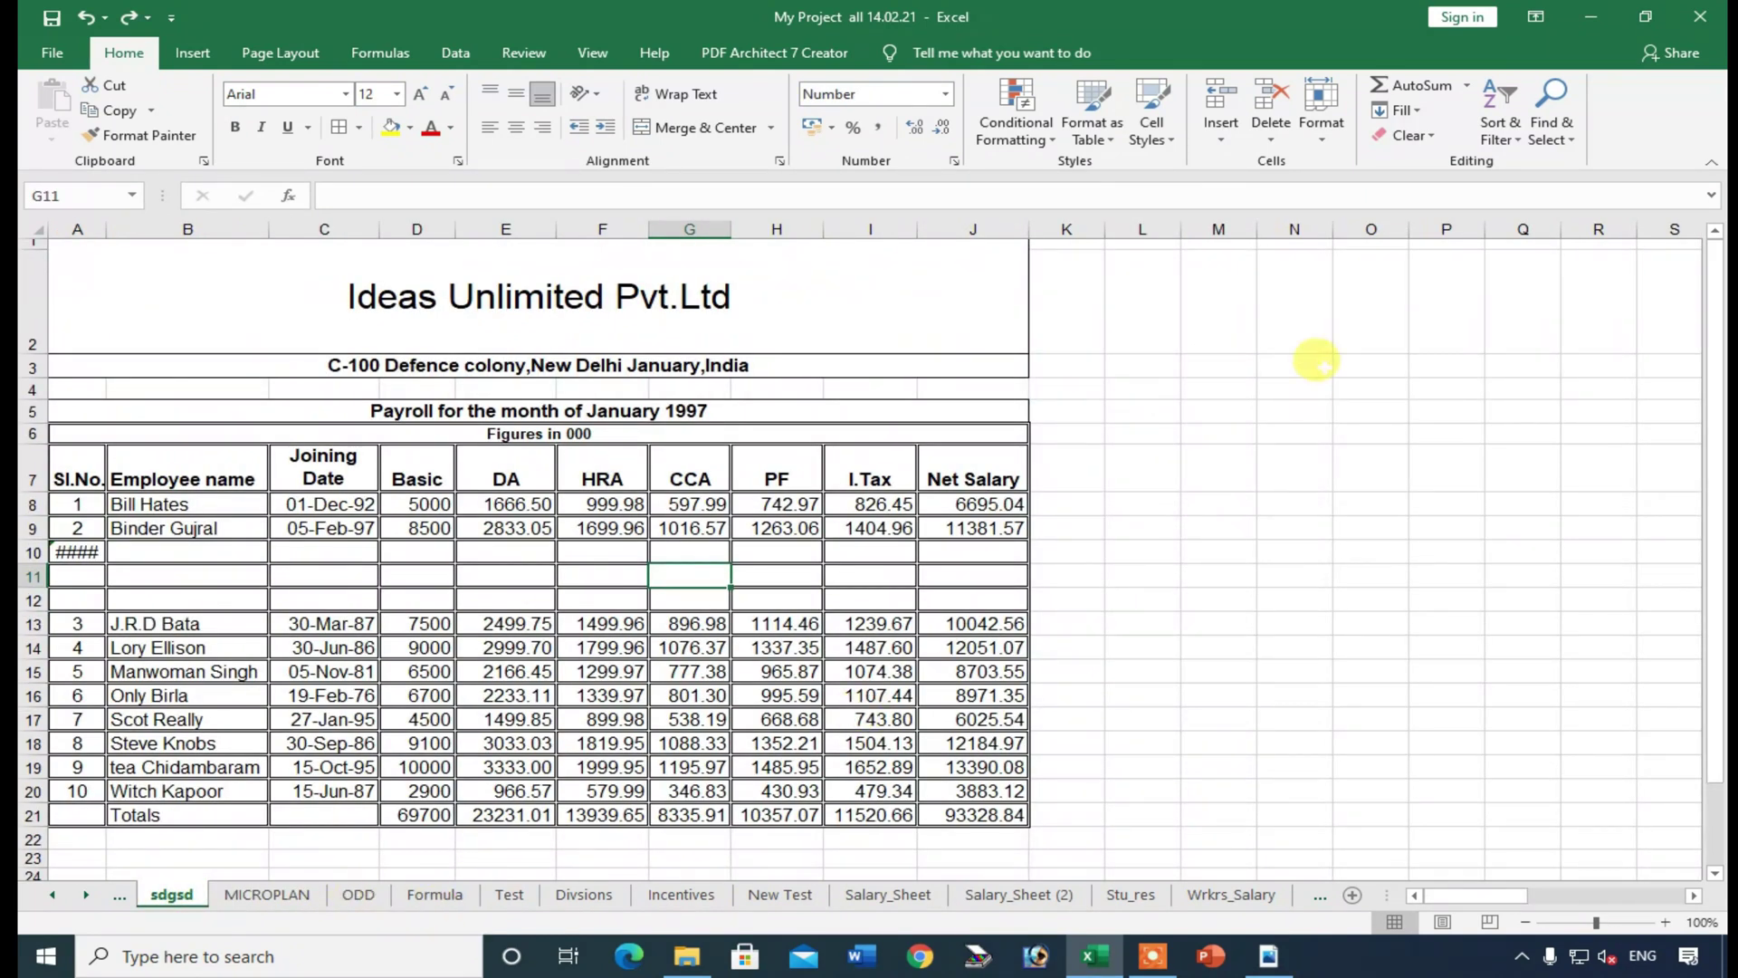
- Switch to the practice list in Adobe Reader and highlight Graph among the Insert Tab topics
left_click(1412, 450)
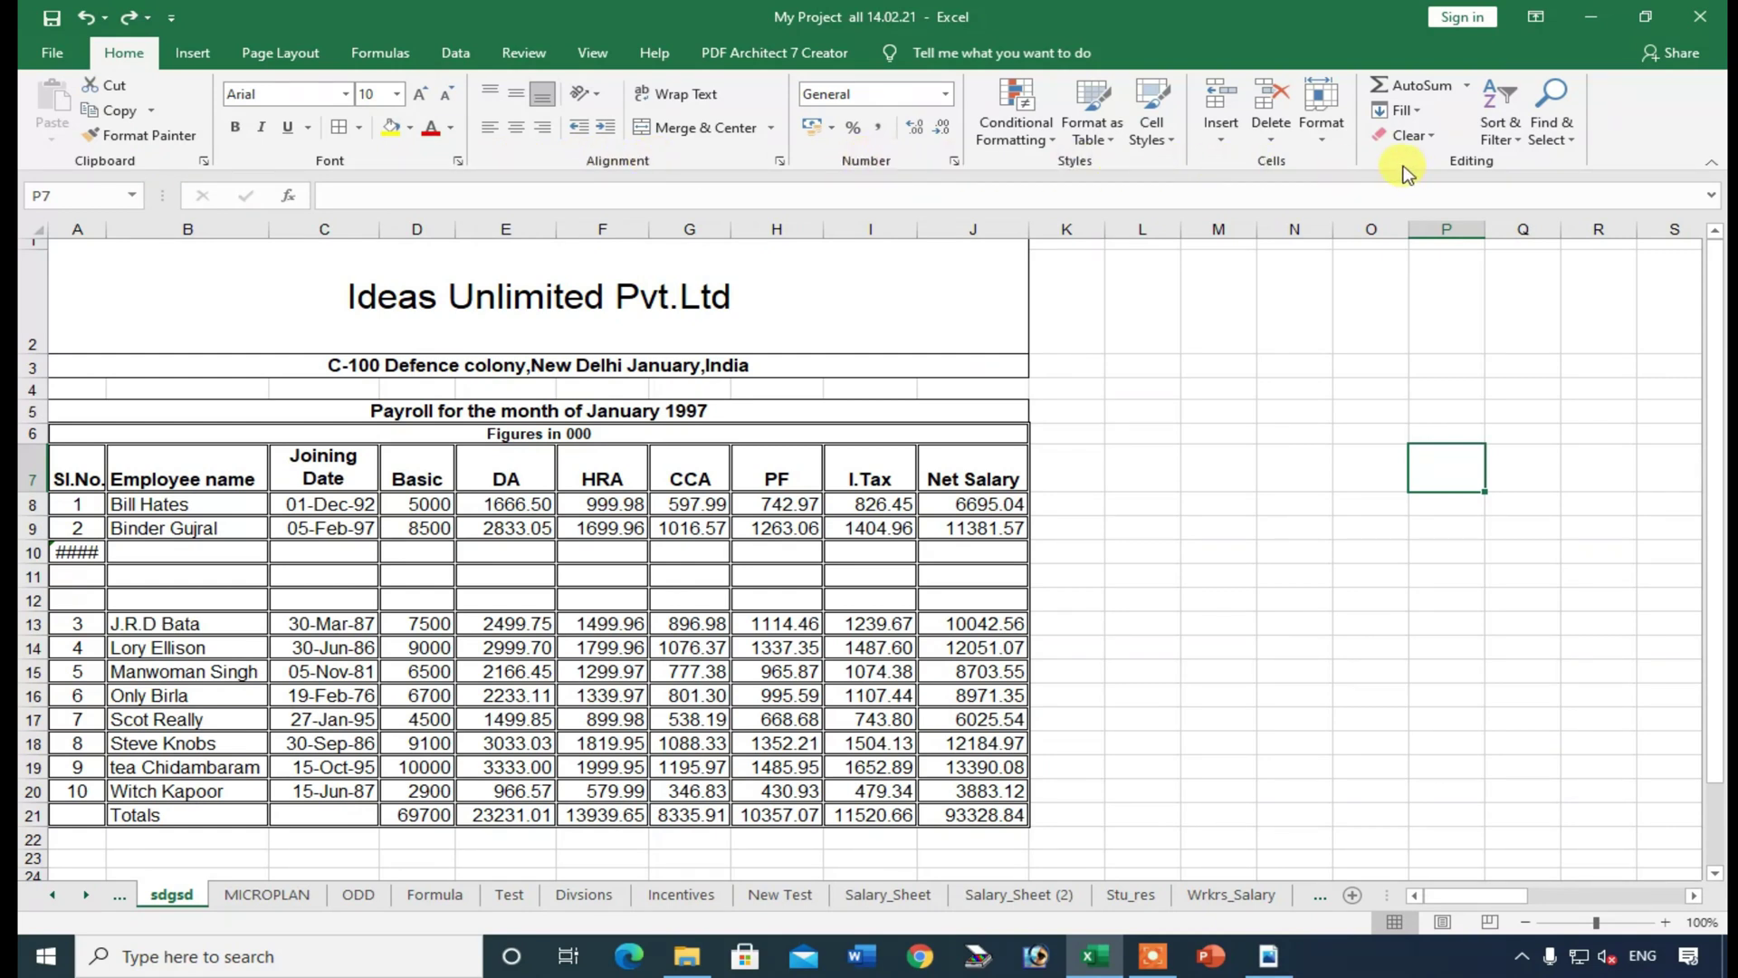
left_click(577, 697)
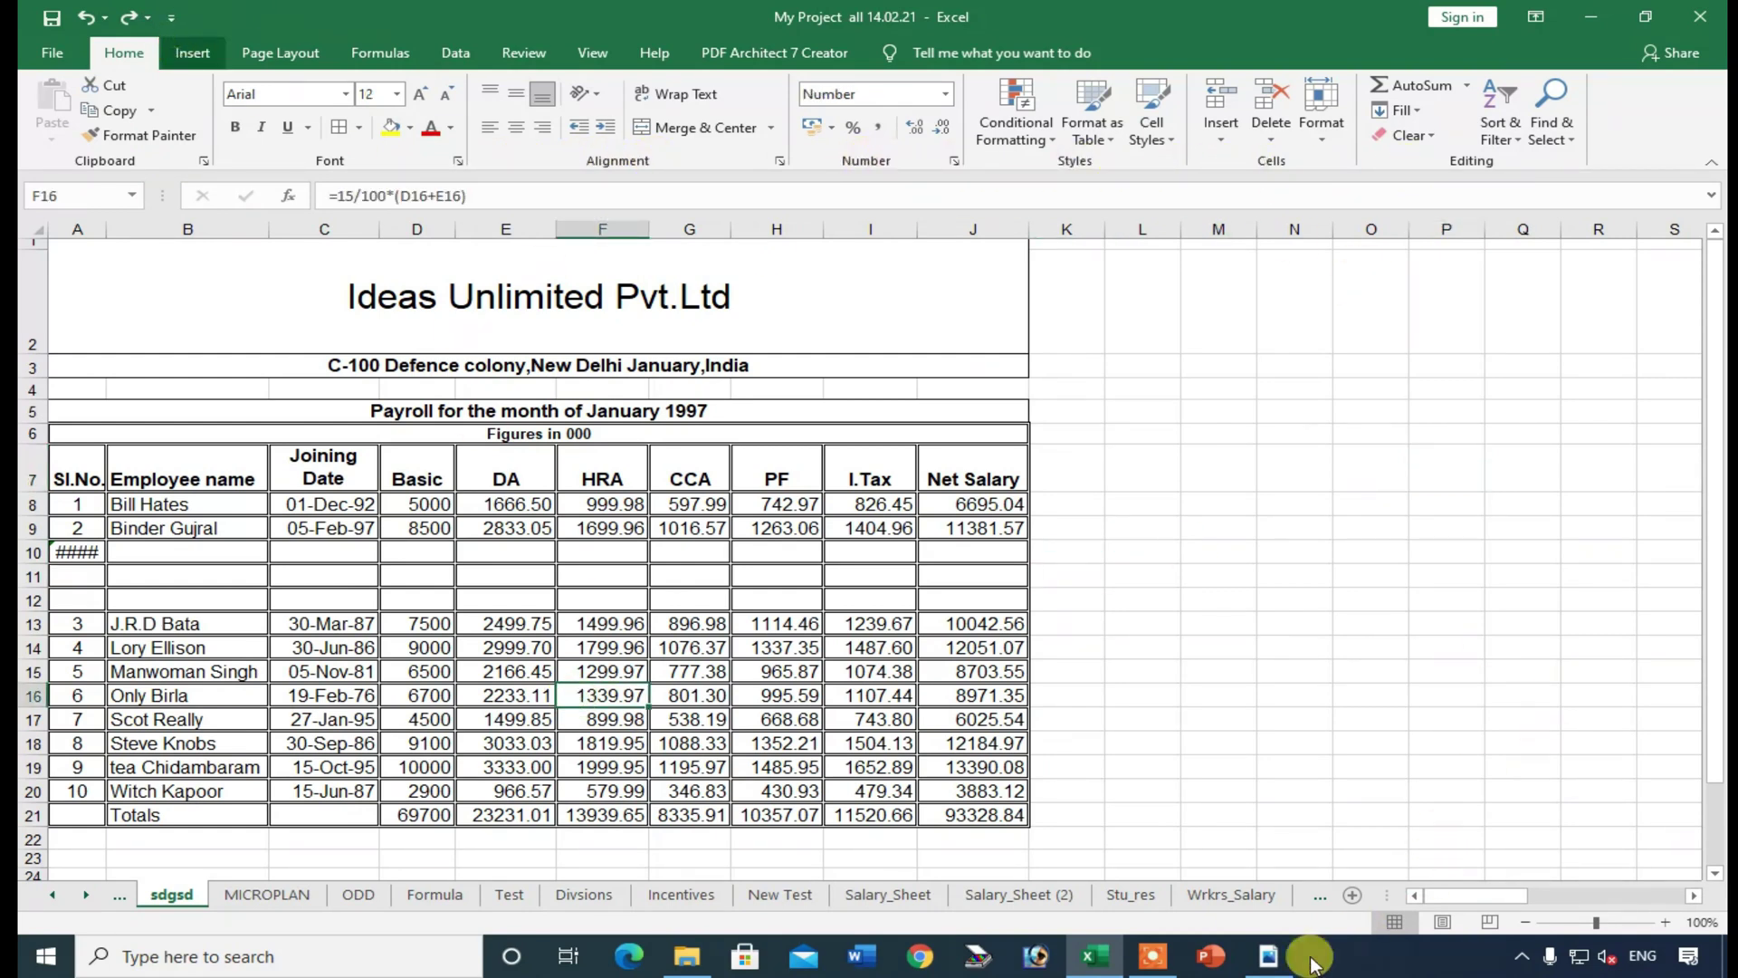
left_click(1269, 957)
scroll(524, 523, "down", 1)
left_click_drag(687, 516, 756, 515)
left_click(1016, 594)
- Switch to Excel, open the Test sheet, and move the population chart clear of the MALE, FEMALE and CHILD columns
left_click(1095, 958)
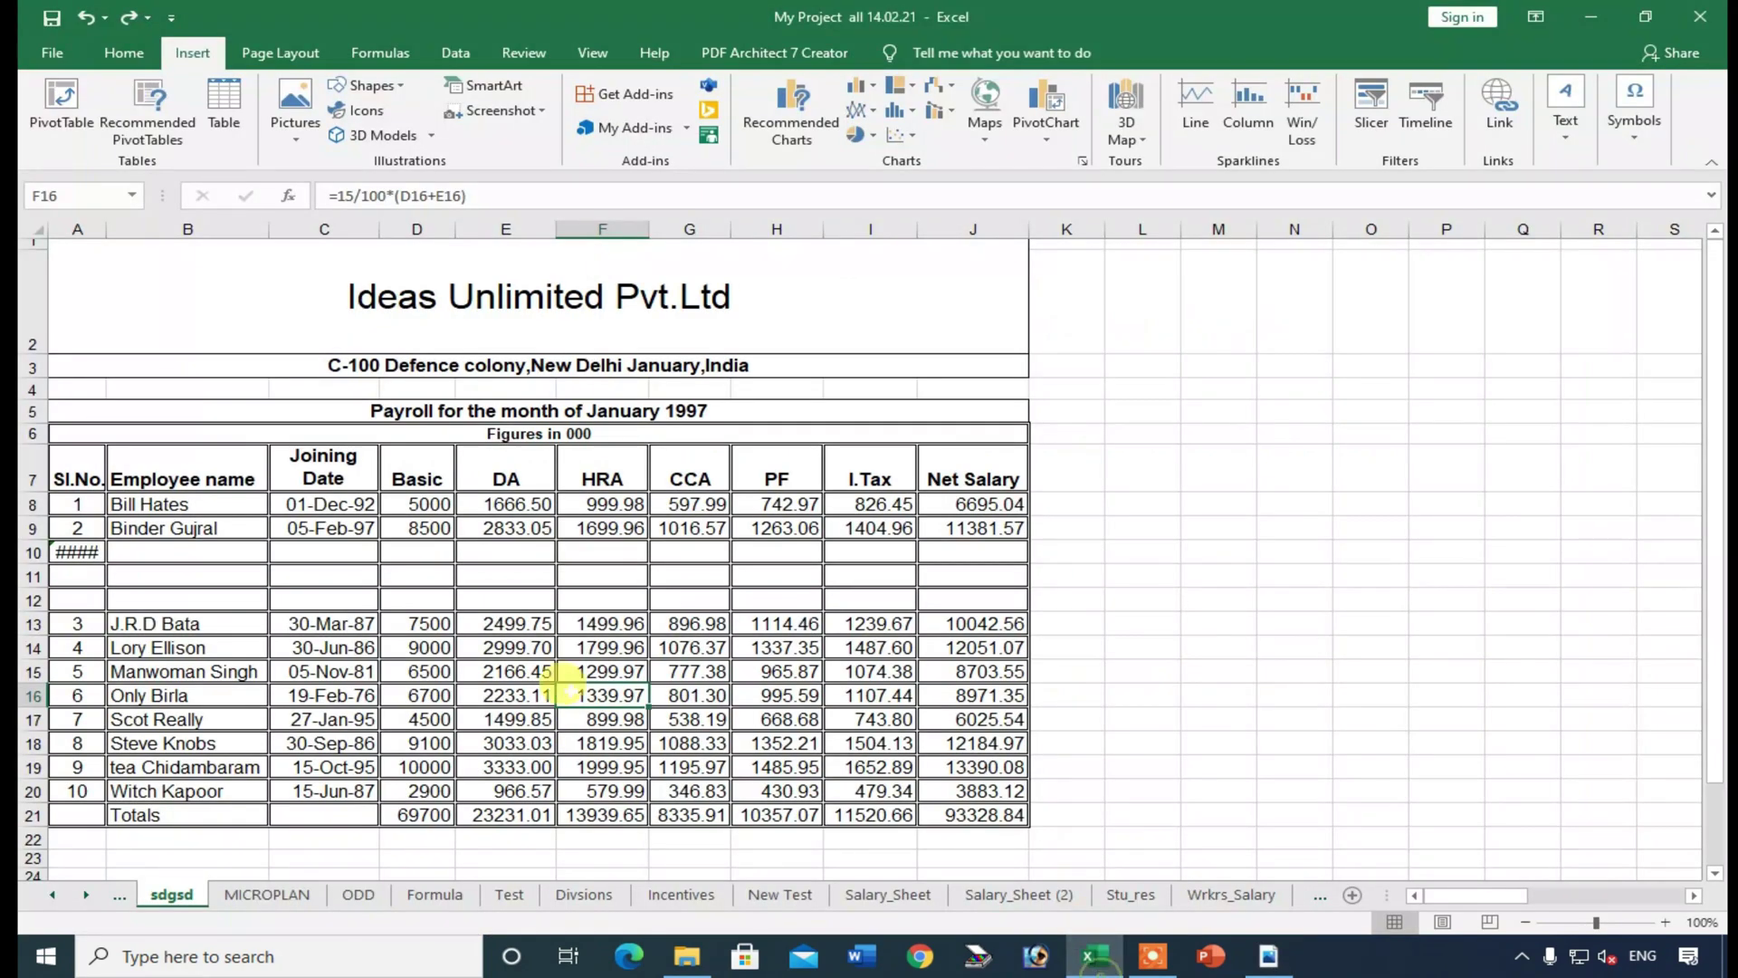
left_click(271, 895)
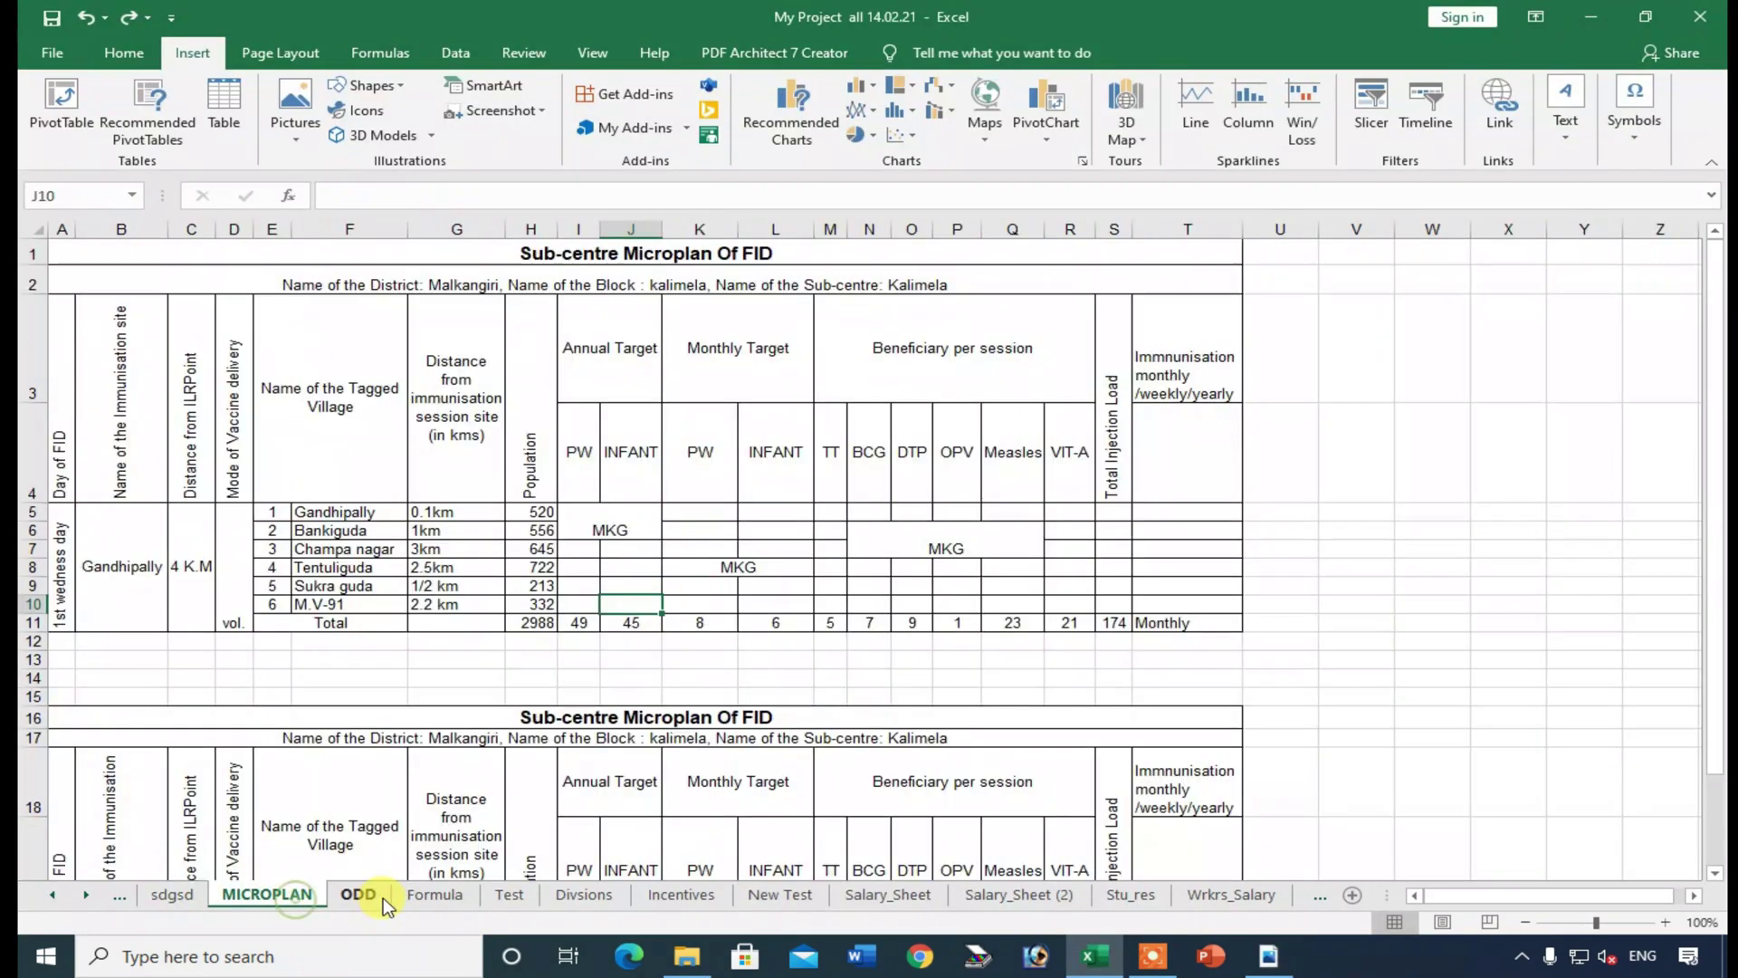
left_click(547, 896)
left_click(505, 895)
scroll(1111, 600, "up", 2)
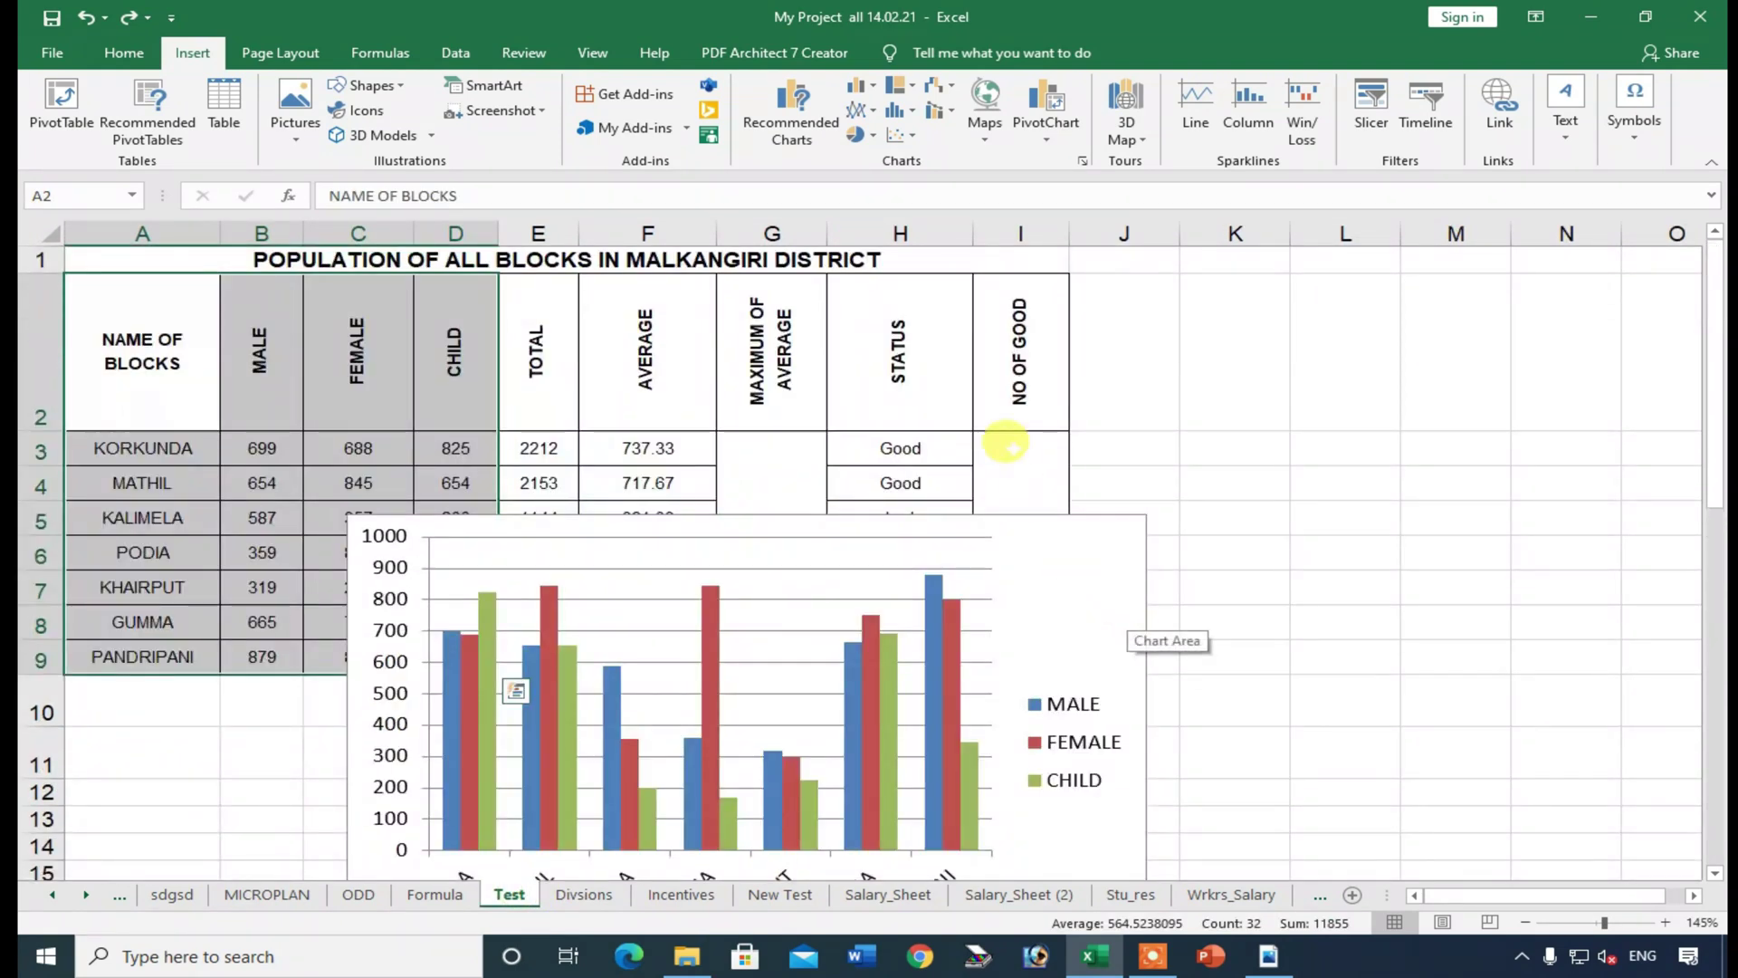
left_click(1005, 443)
left_click_drag(1094, 565, 1319, 497)
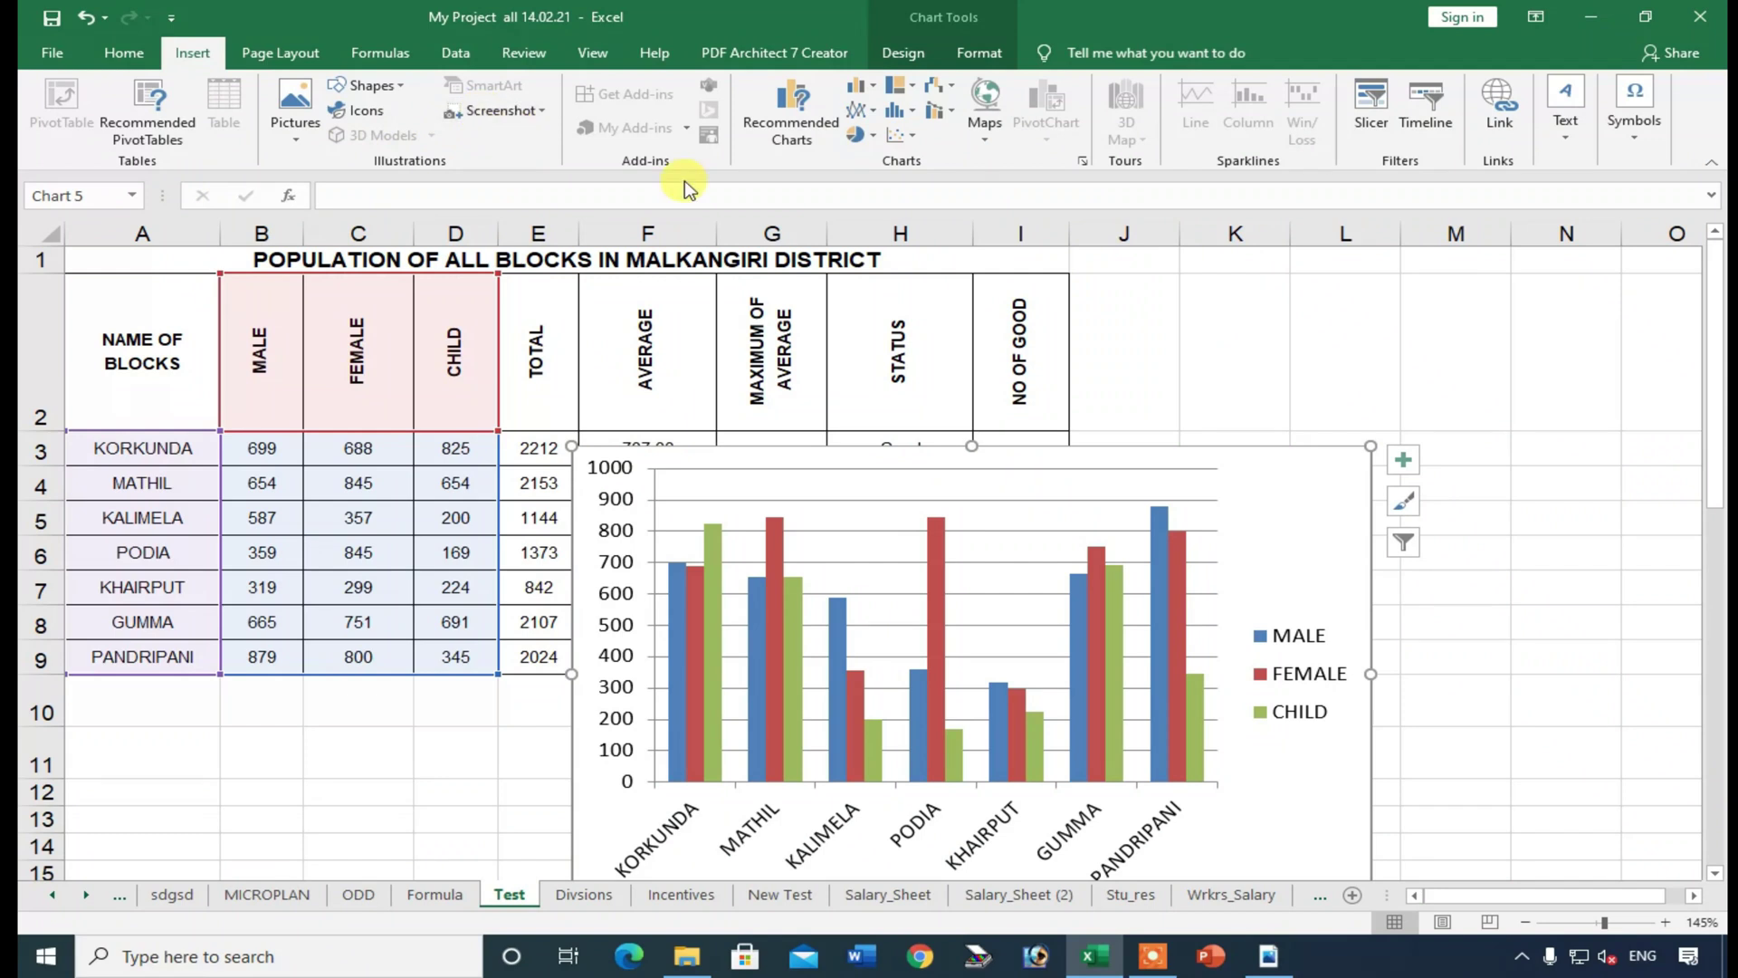
- View the available line, area and hierarchy chart types for the population chart without changing it
left_click(874, 135)
left_click(878, 91)
left_click(878, 90)
left_click(879, 89)
left_click(879, 111)
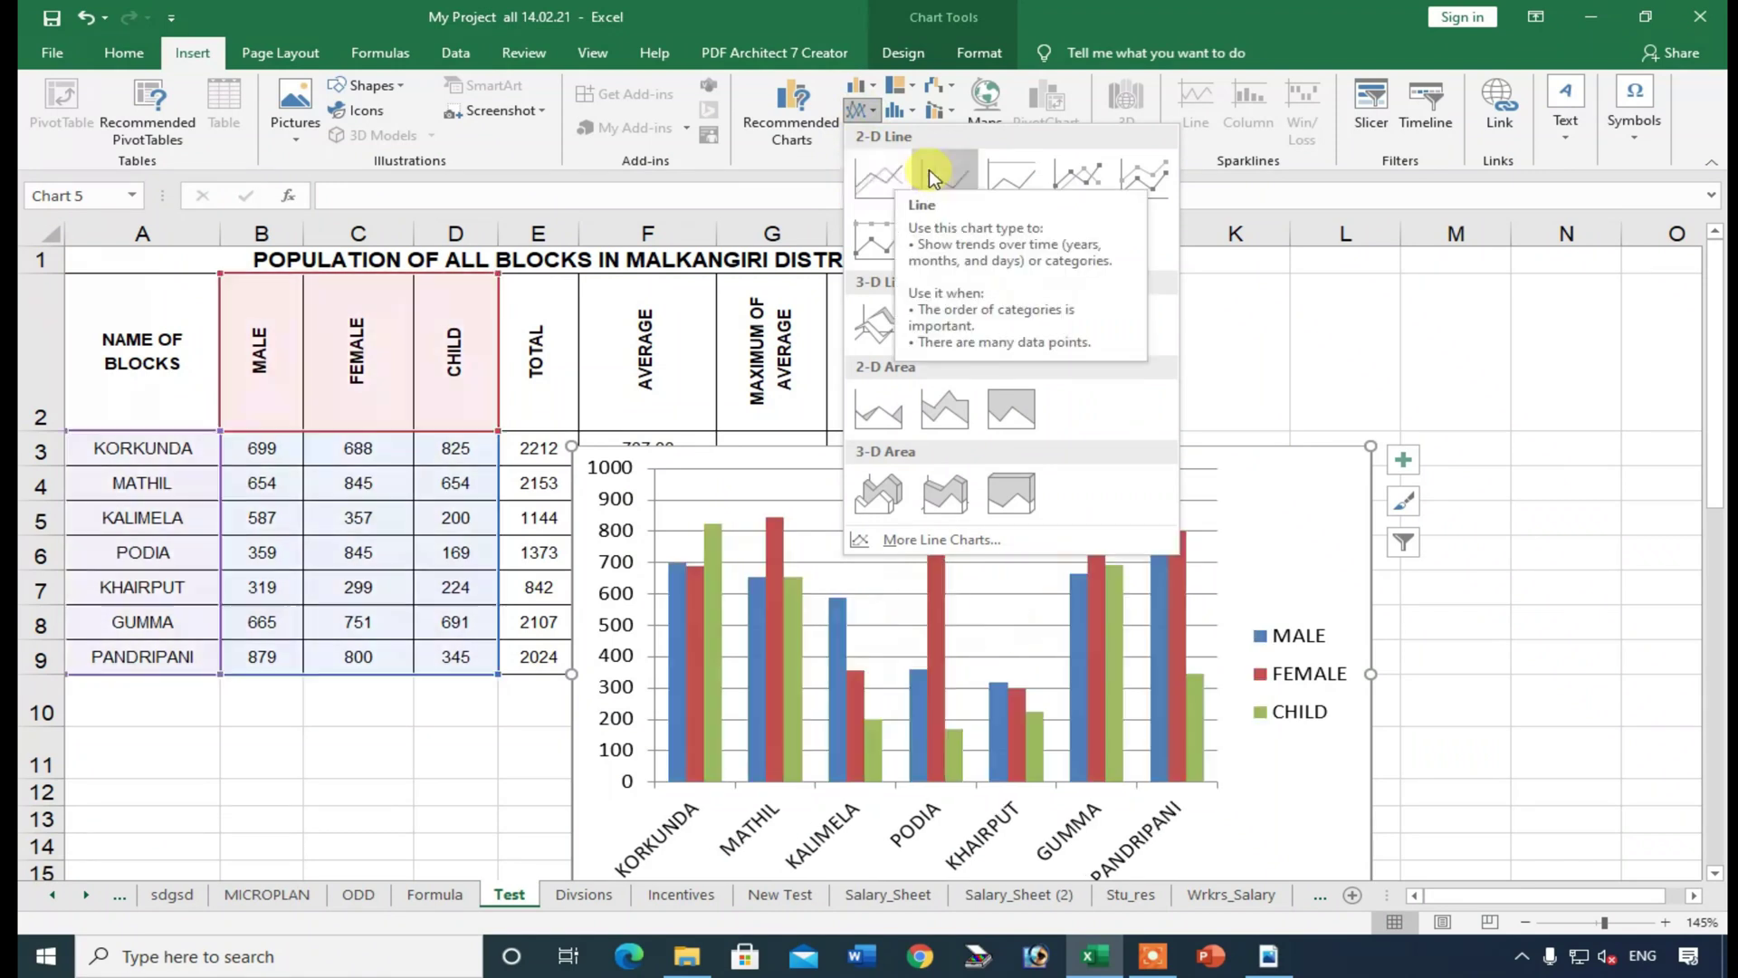
left_click(898, 85)
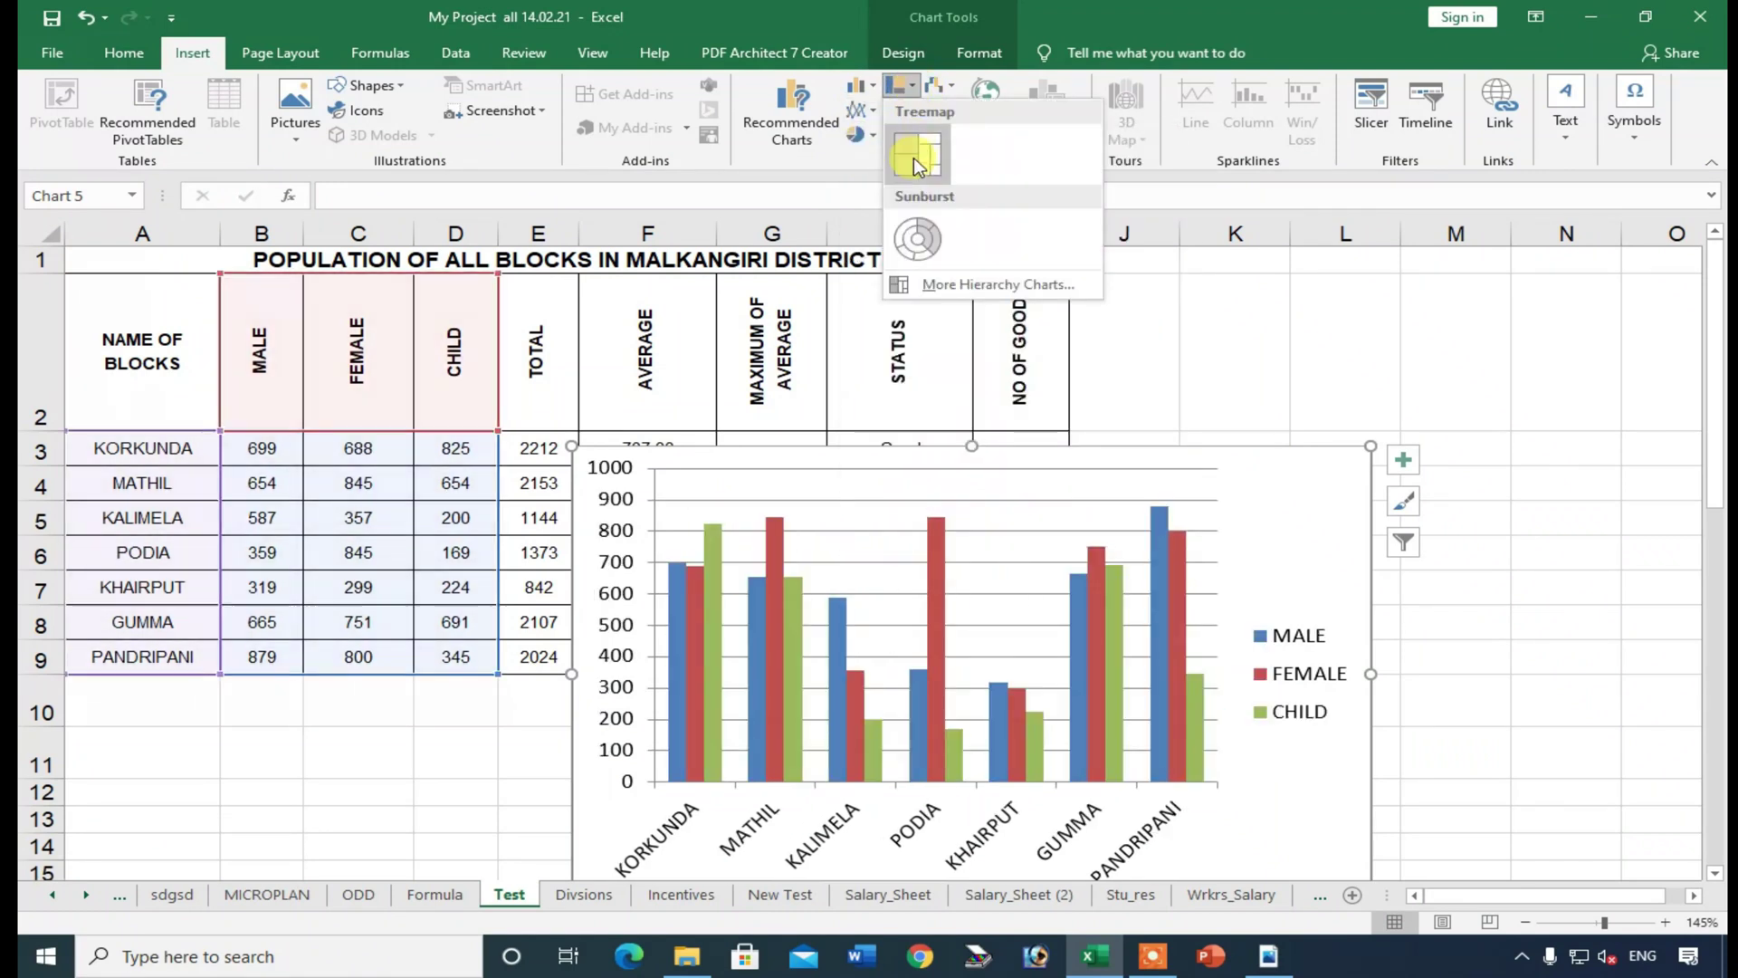
left_click(1438, 636)
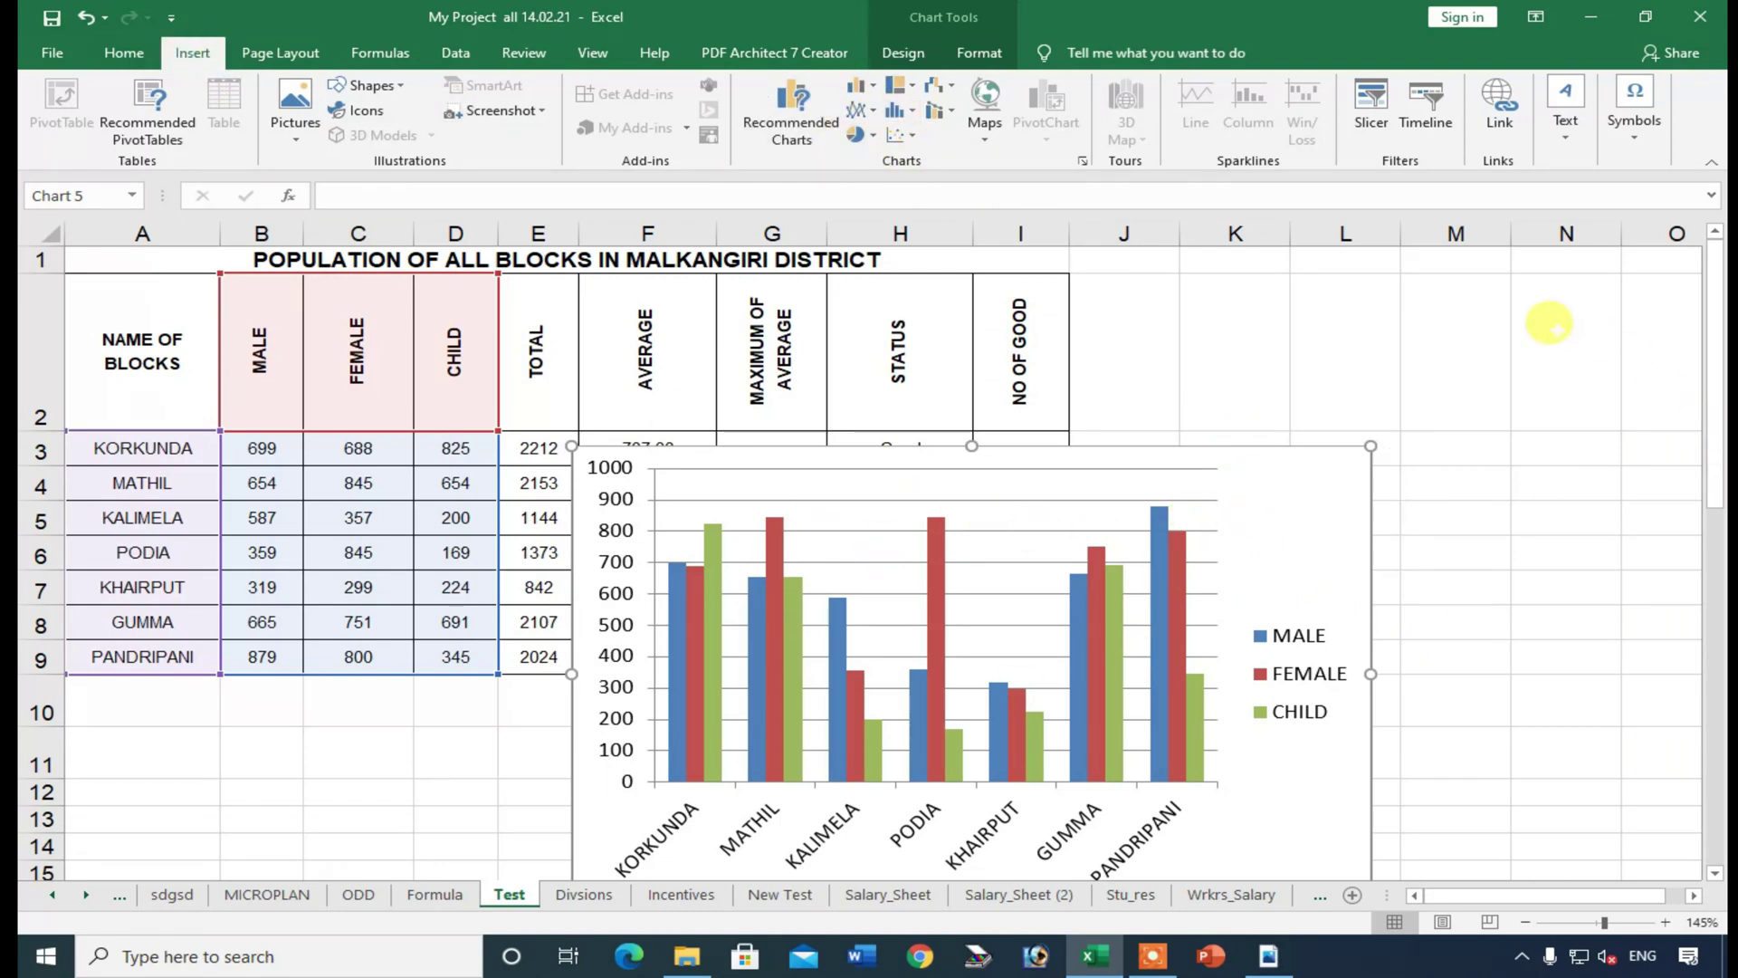
- Select cell C12 and view the text insertion options, such as Text Box and WordArt
left_click(1546, 322)
left_click(356, 790)
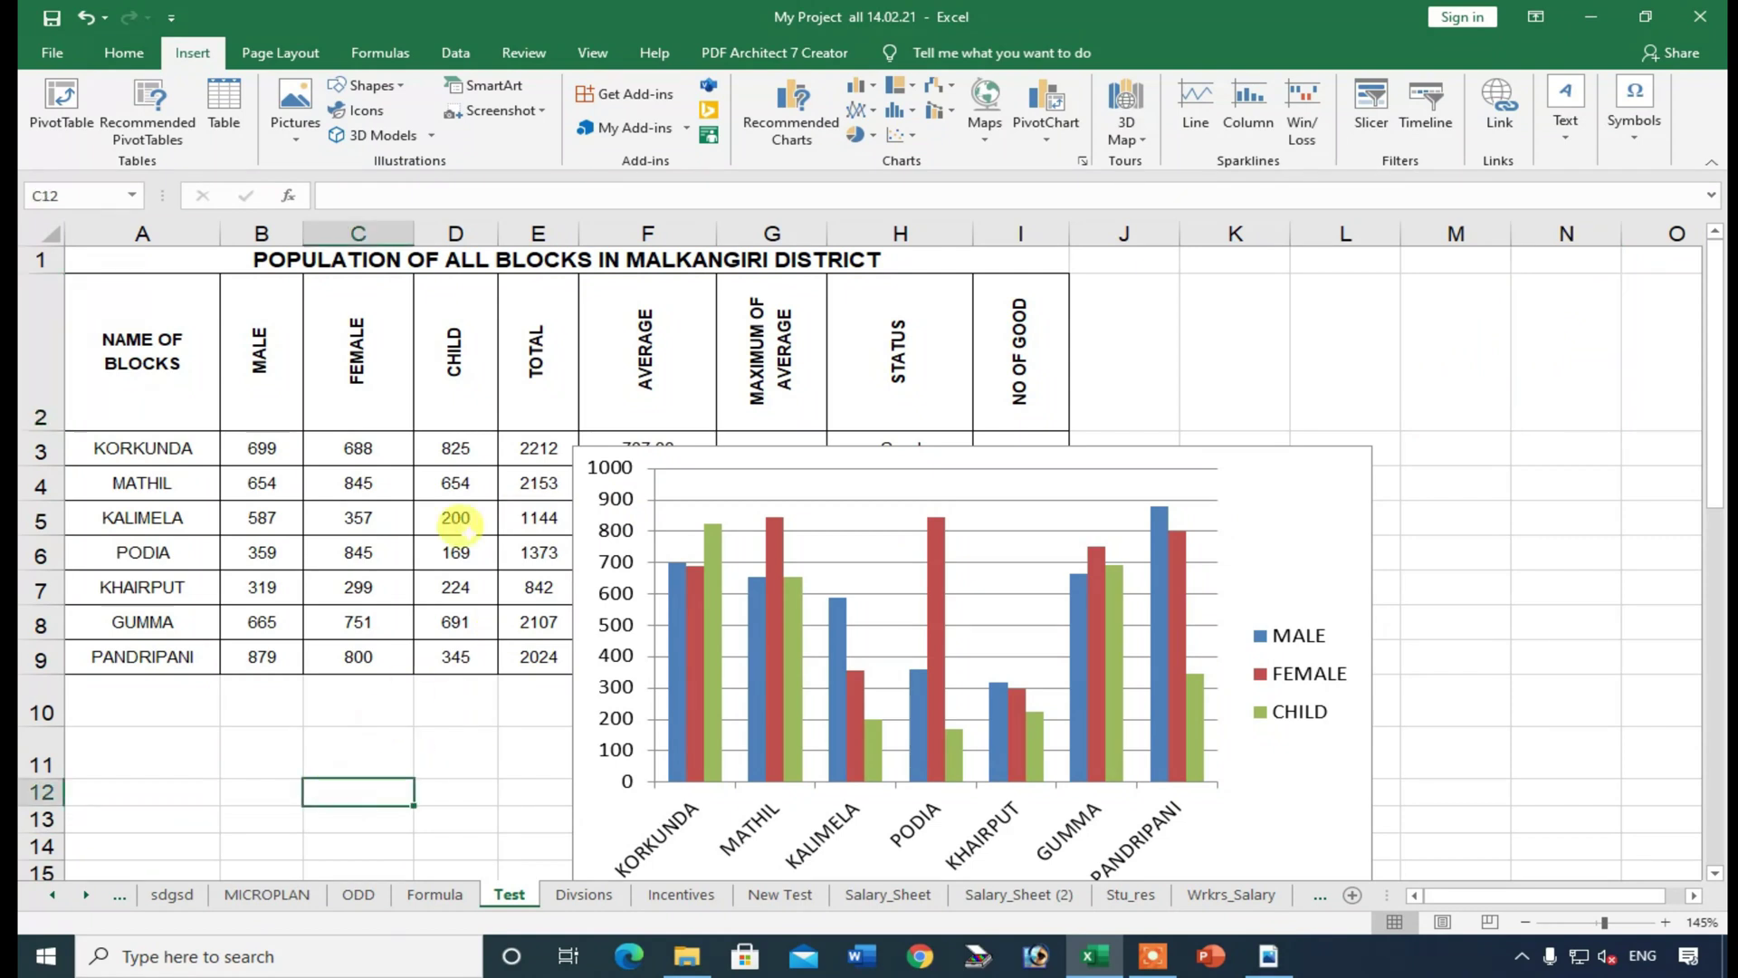
left_click(1564, 118)
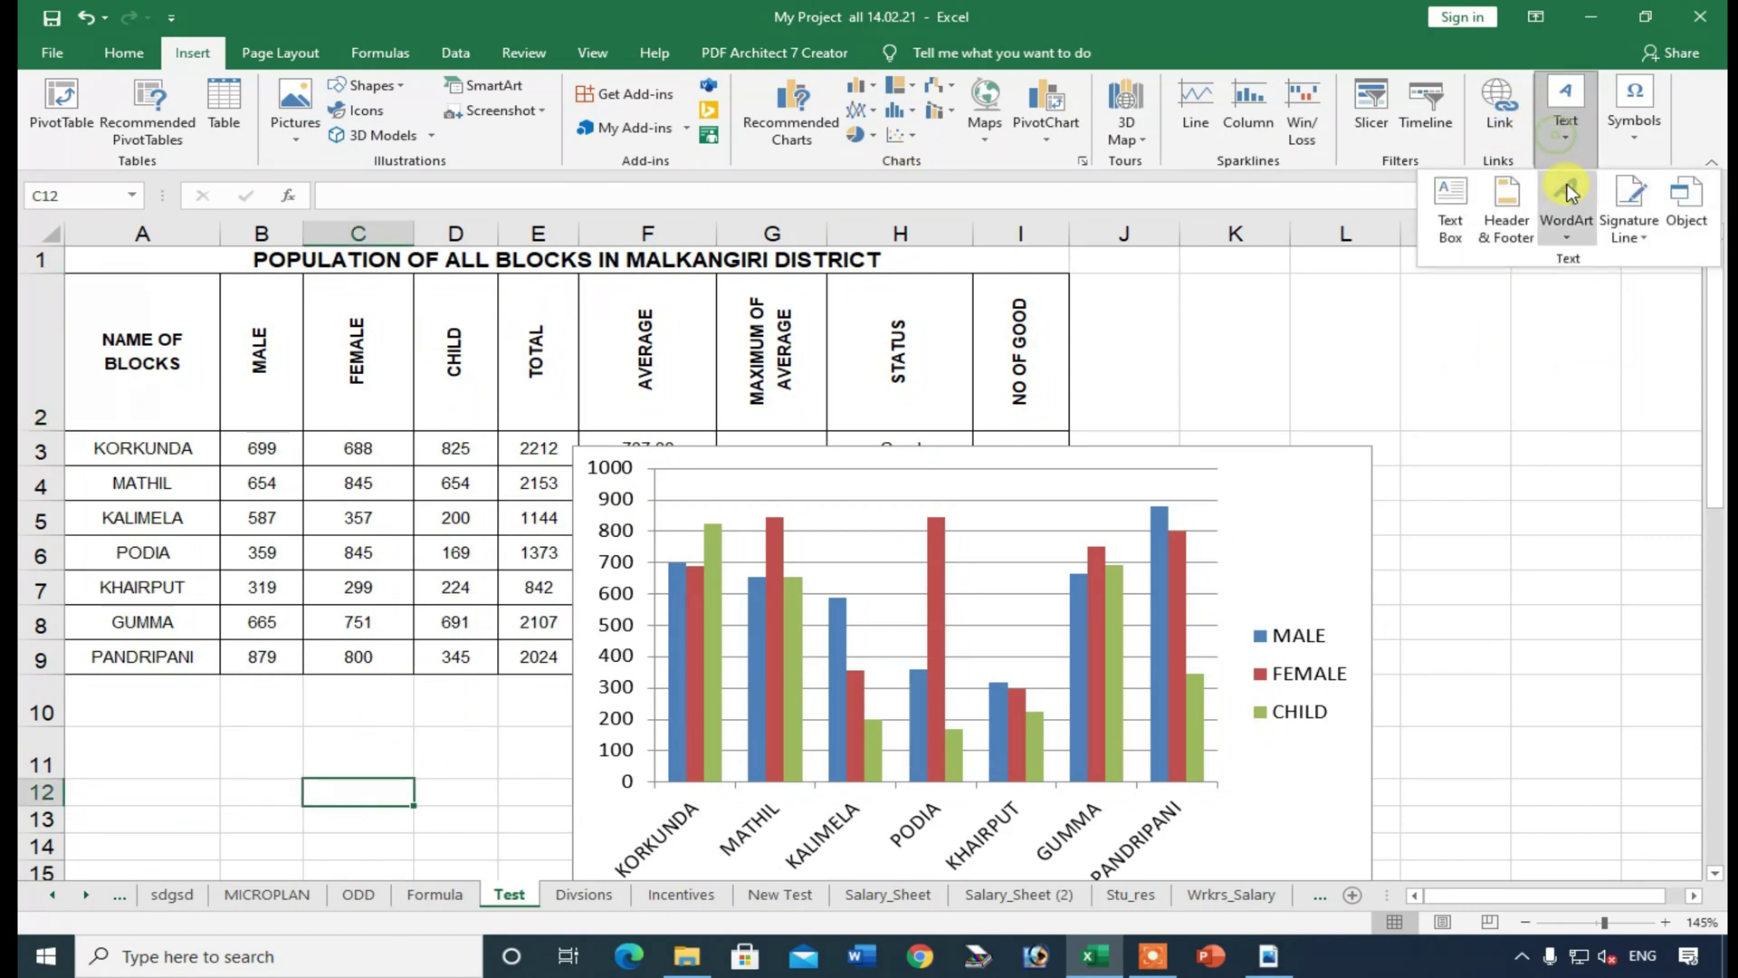
left_click(1564, 366)
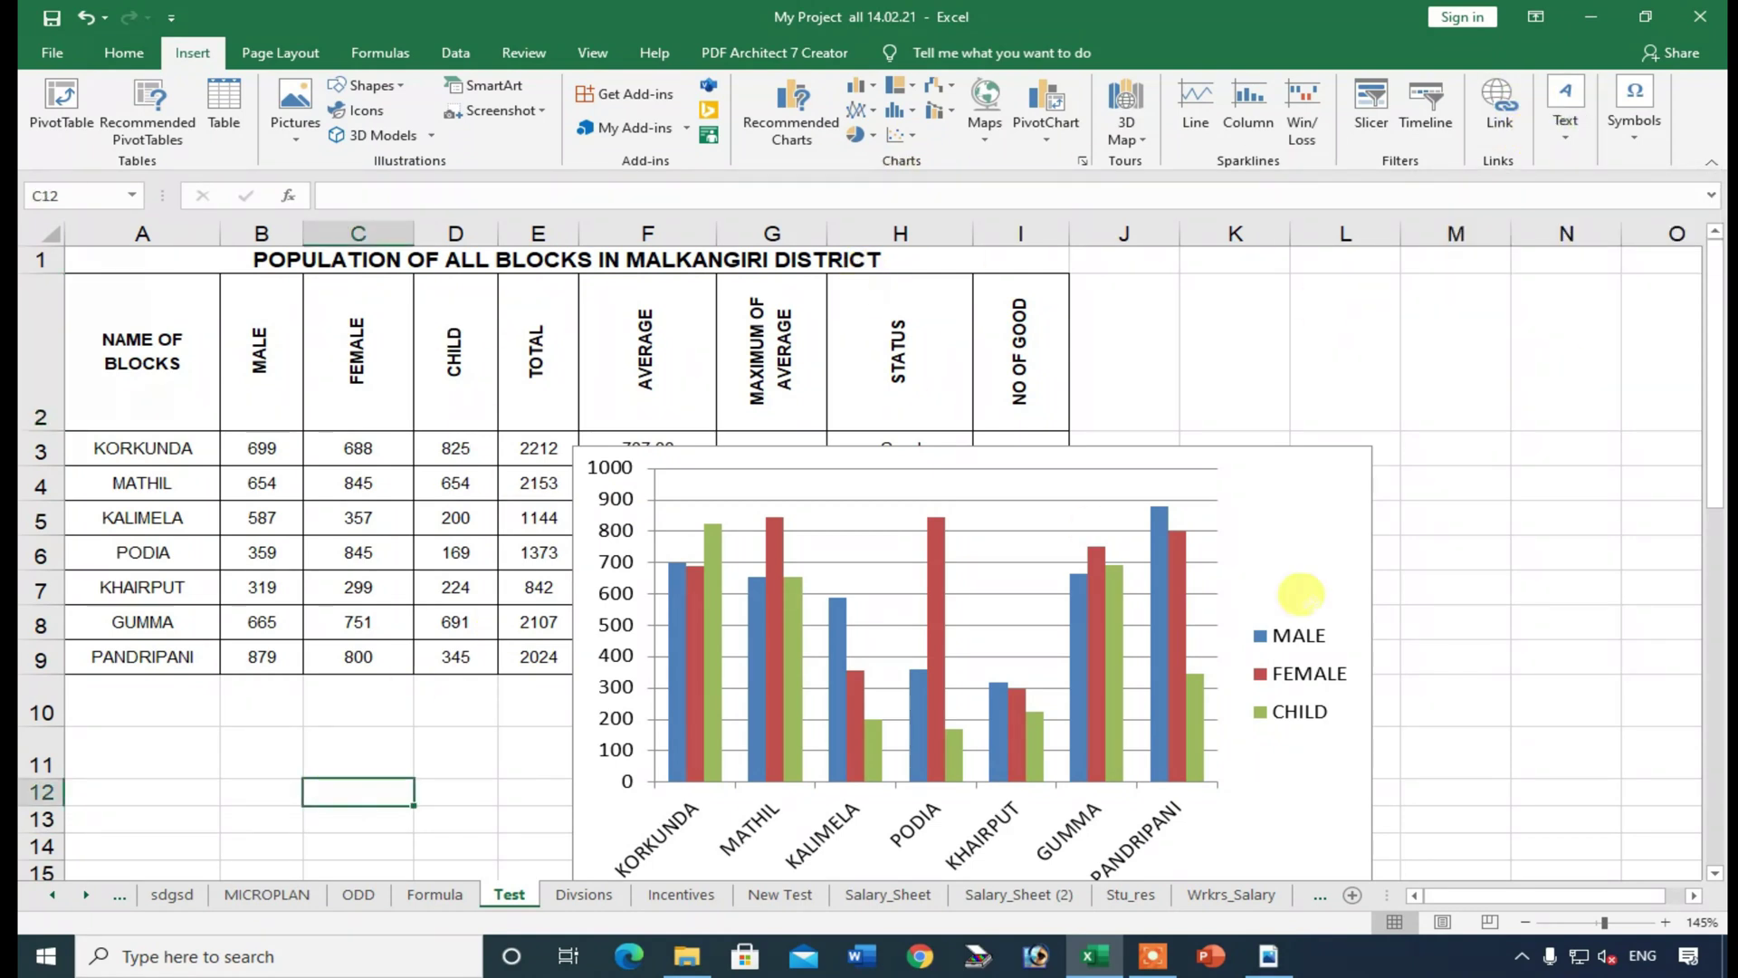
- Check the practice list in Adobe Reader, switch back to Excel, and view the gallery of shapes on the Test sheet
left_click(1266, 495)
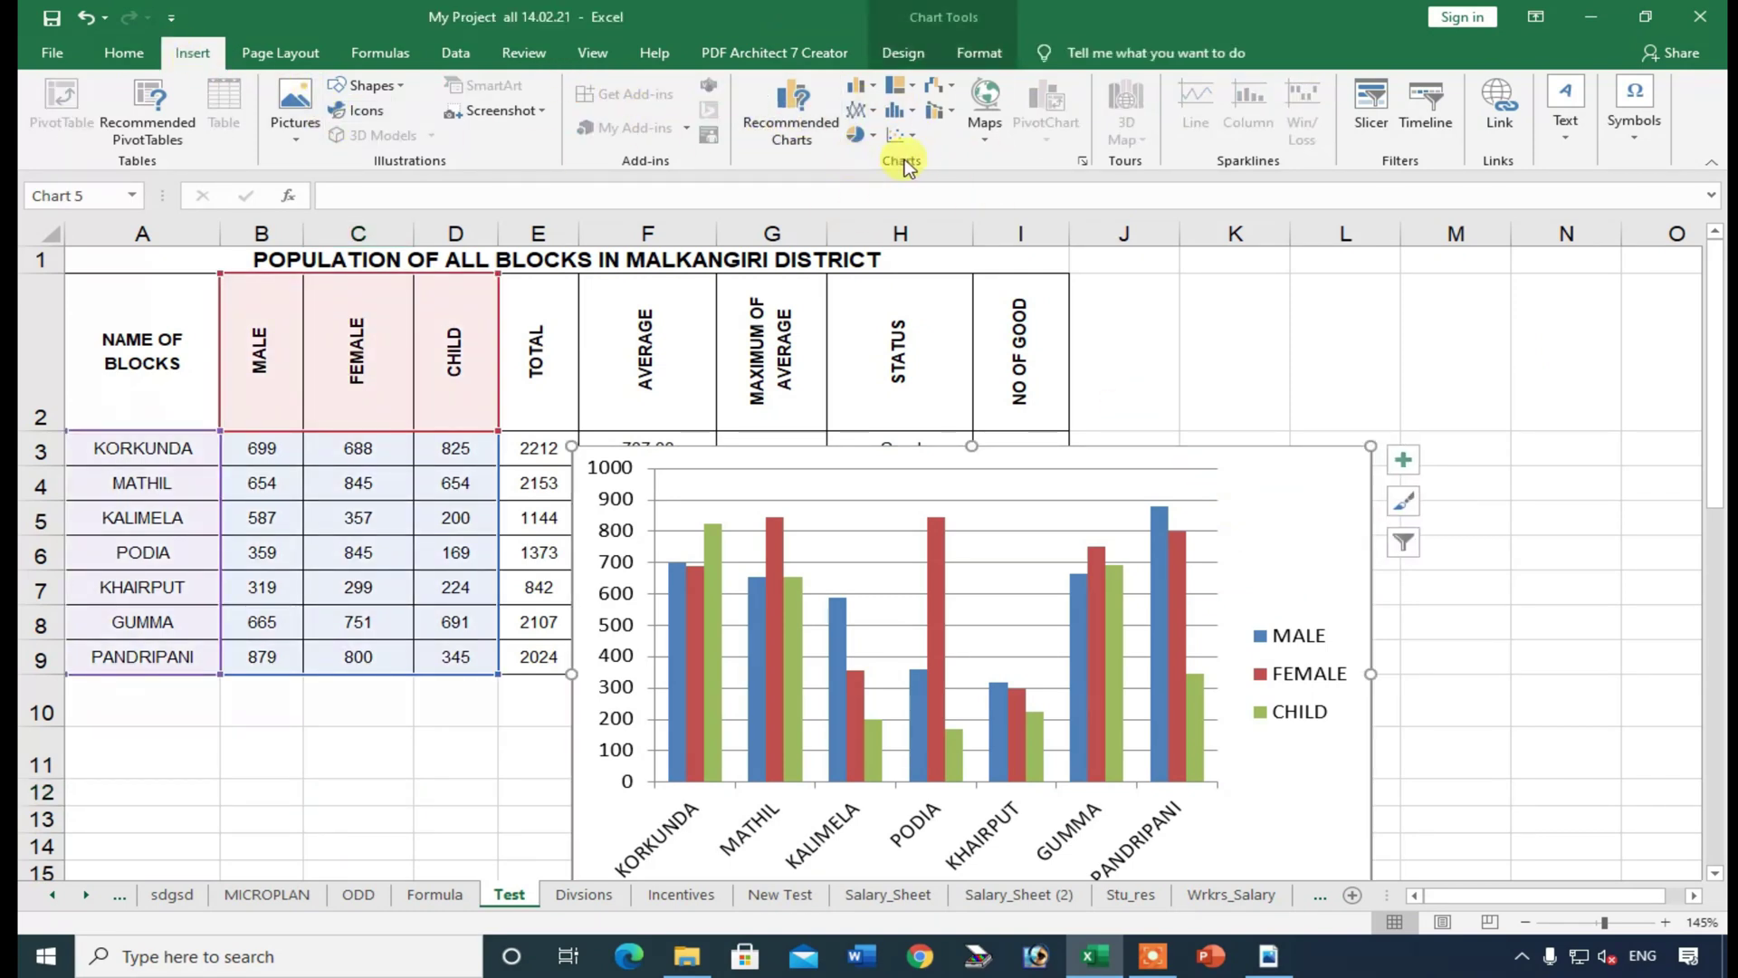
left_click(1268, 956)
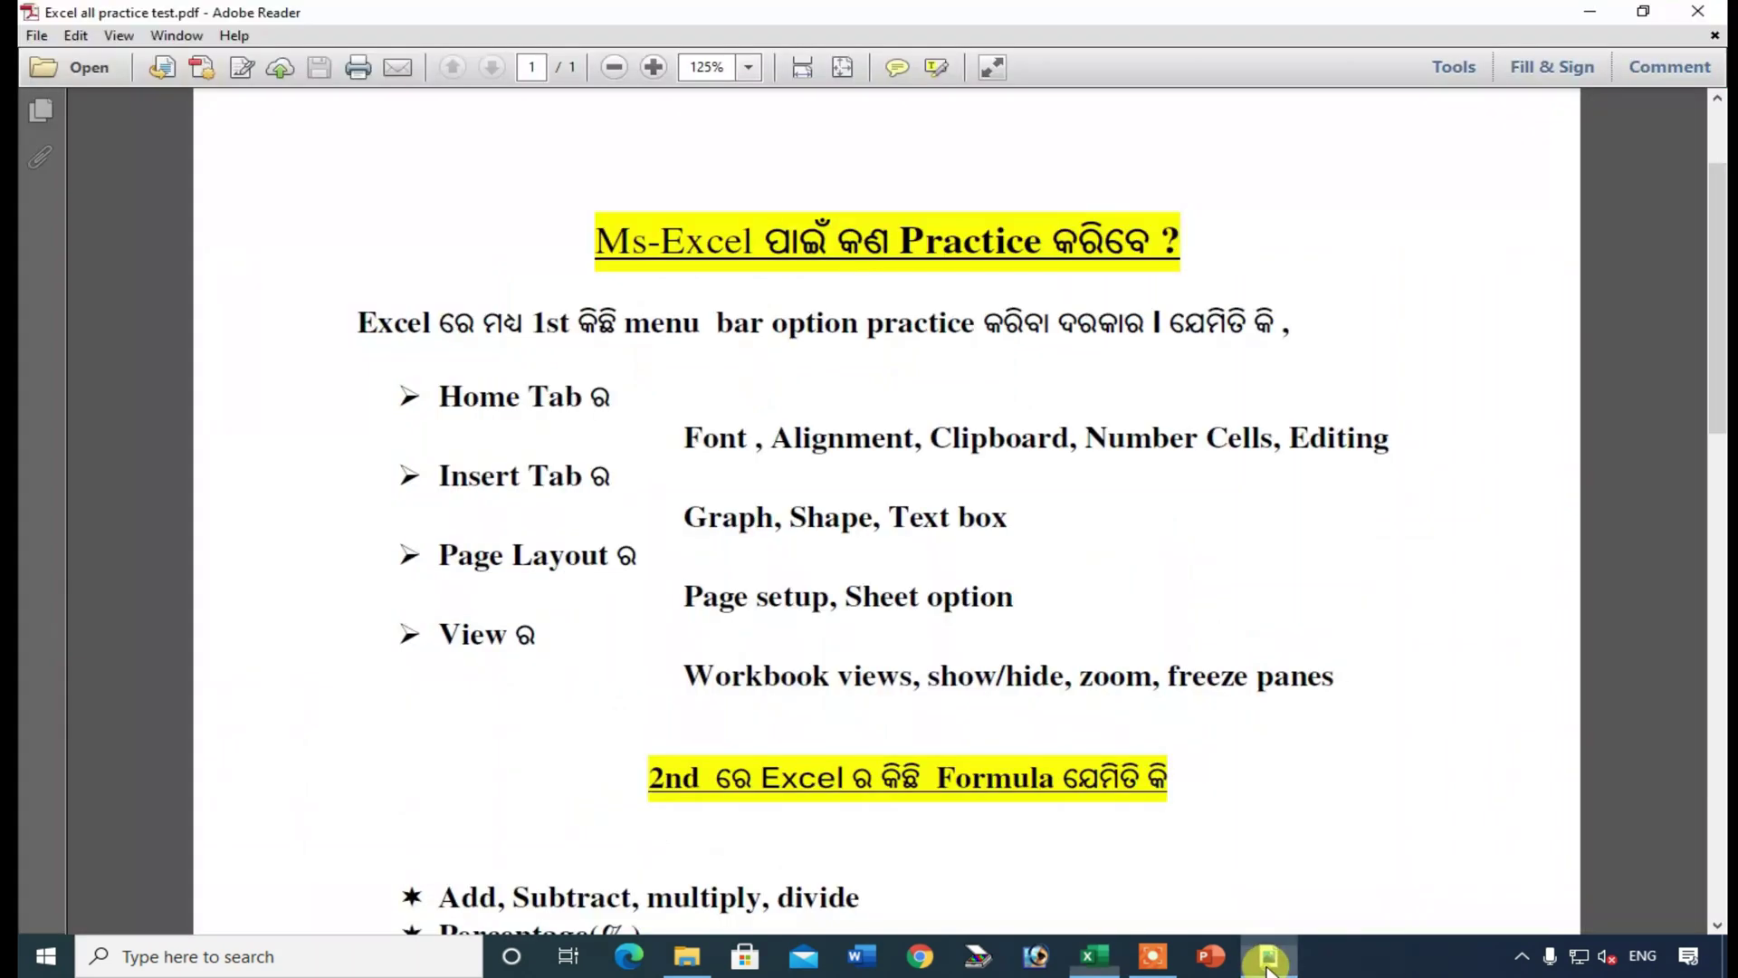
left_click(1094, 956)
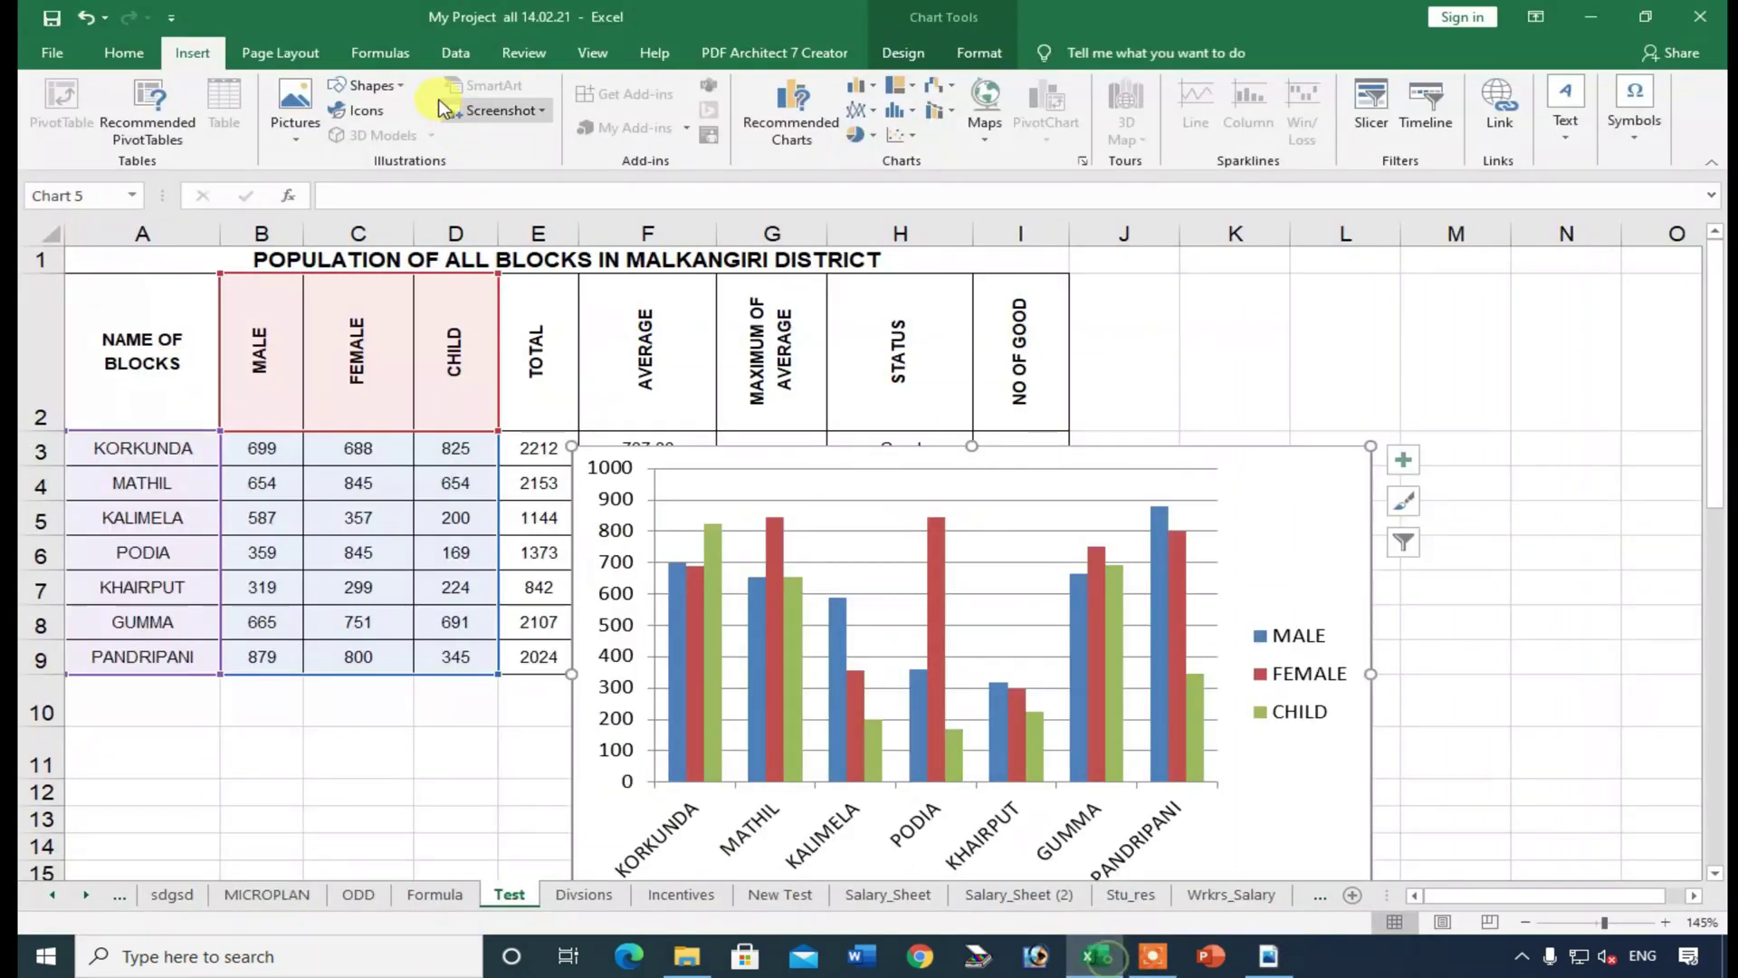
left_click(369, 87)
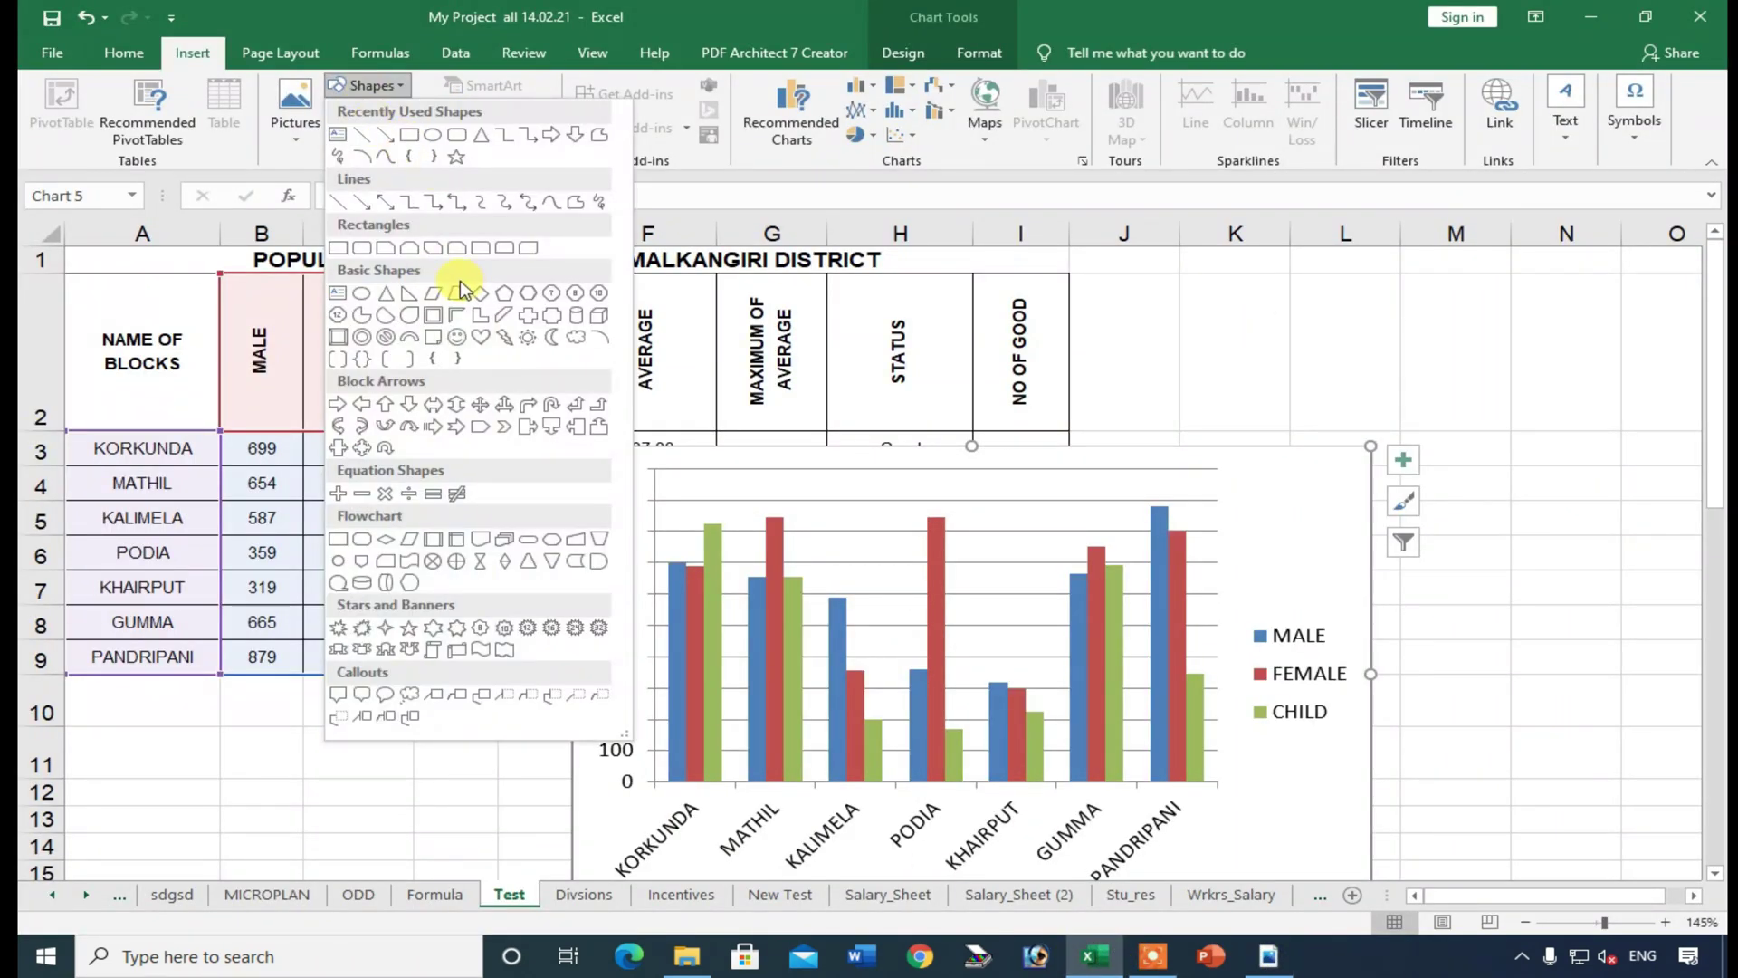
left_click(1203, 563)
left_click(1157, 353)
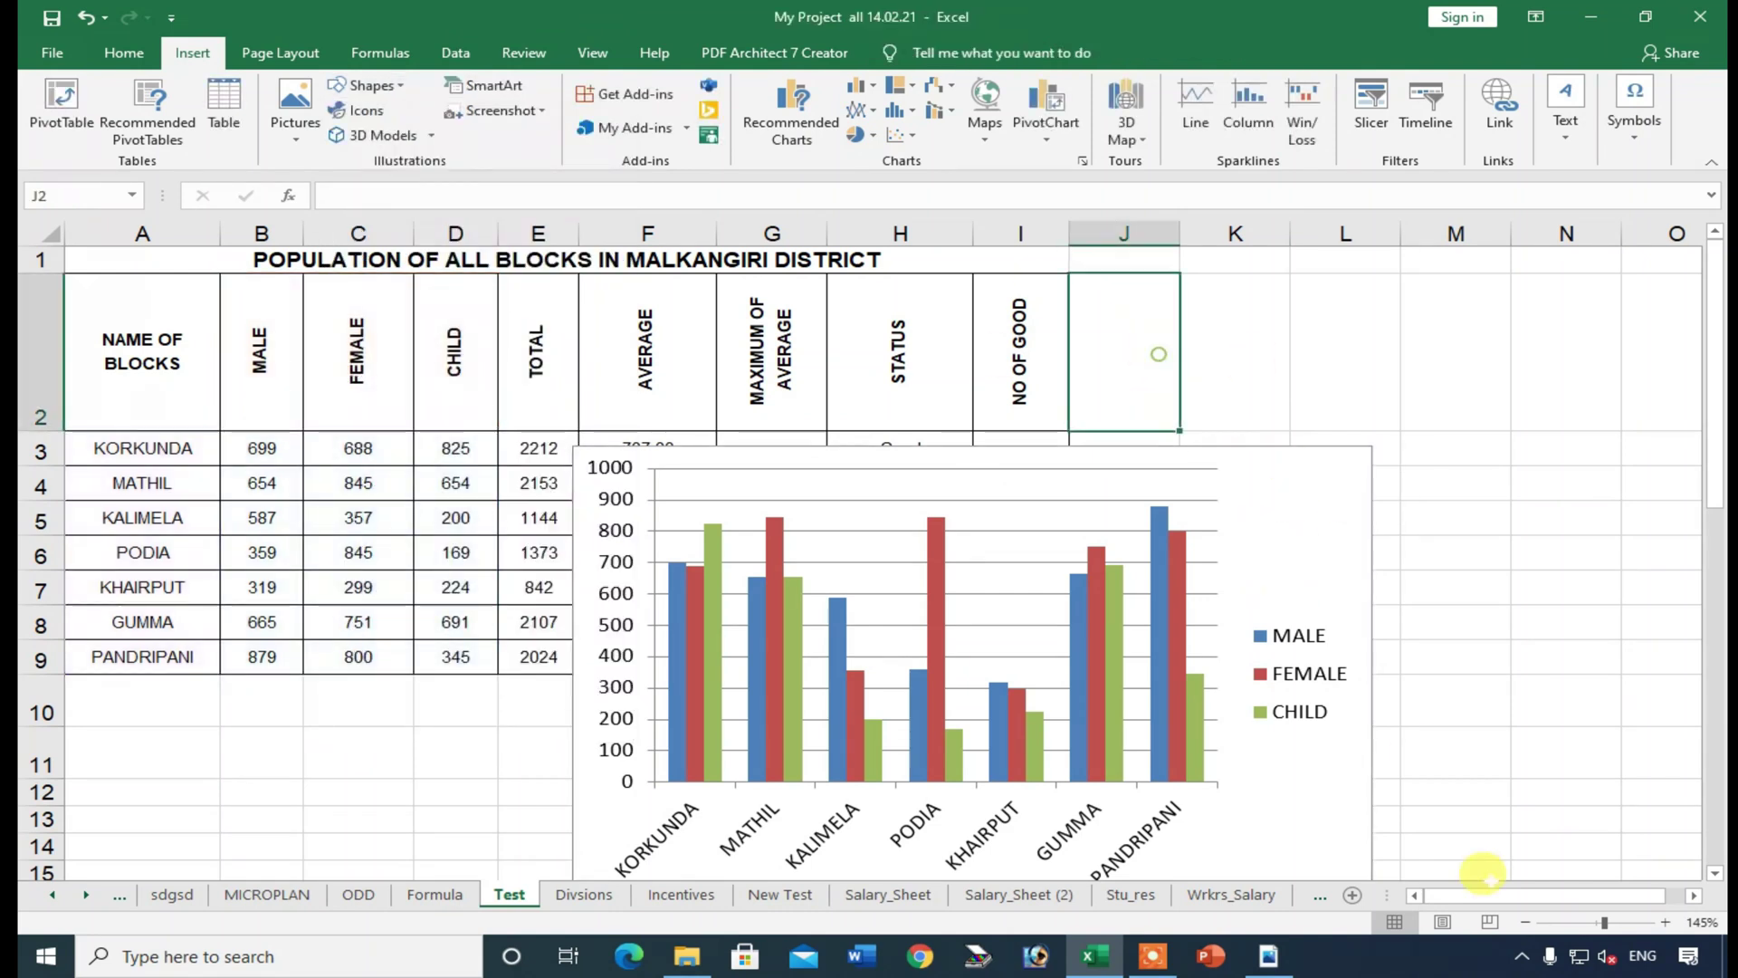
- Switch to the practice list in Adobe Reader and highlight "Page setup, Sheet option" under Page Layout
left_click(1269, 956)
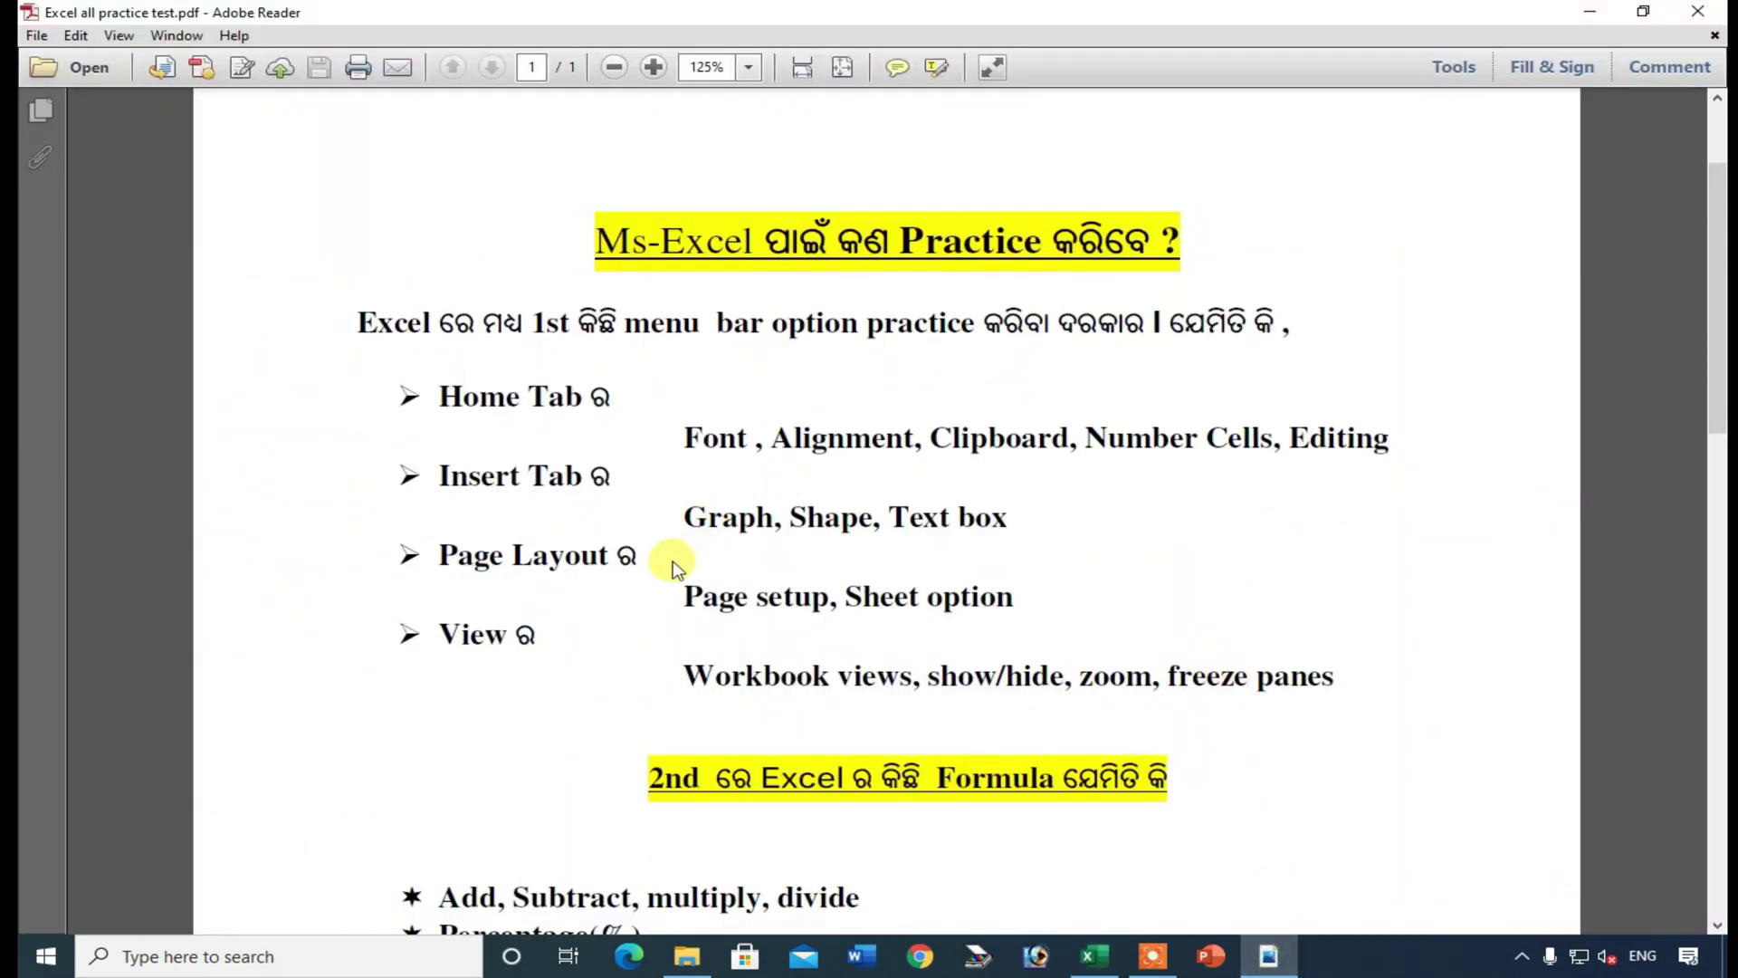
scroll(601, 579, "down", 1)
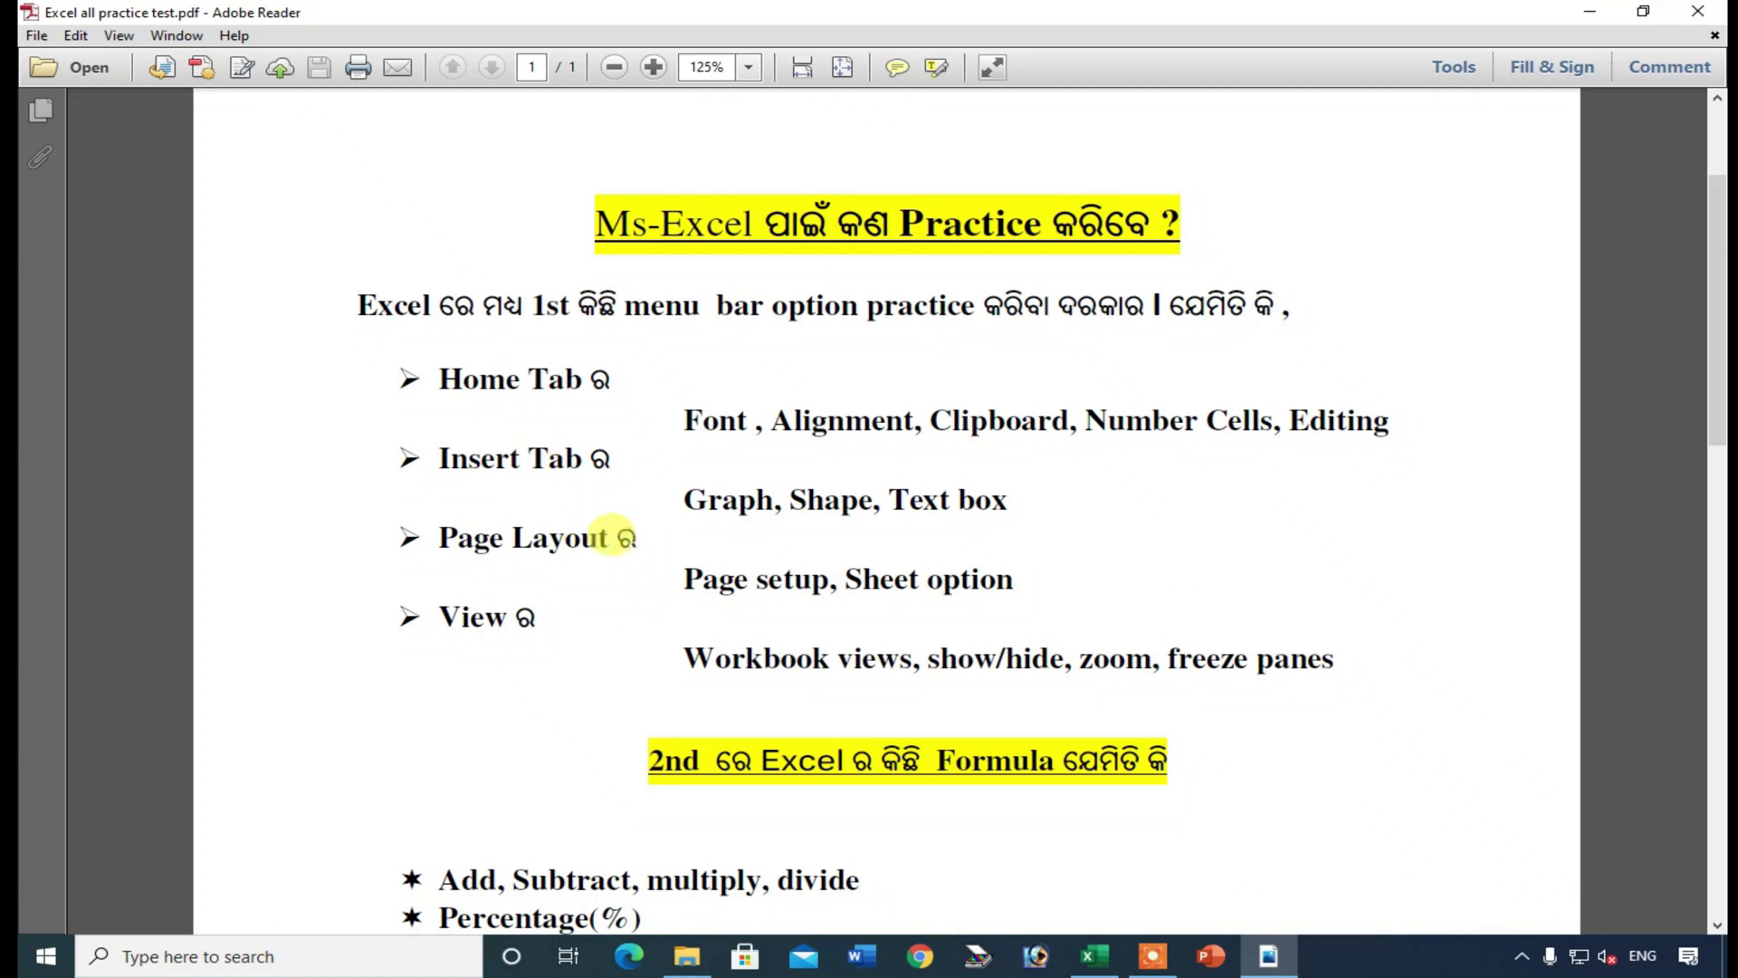
left_click_drag(654, 557, 986, 552)
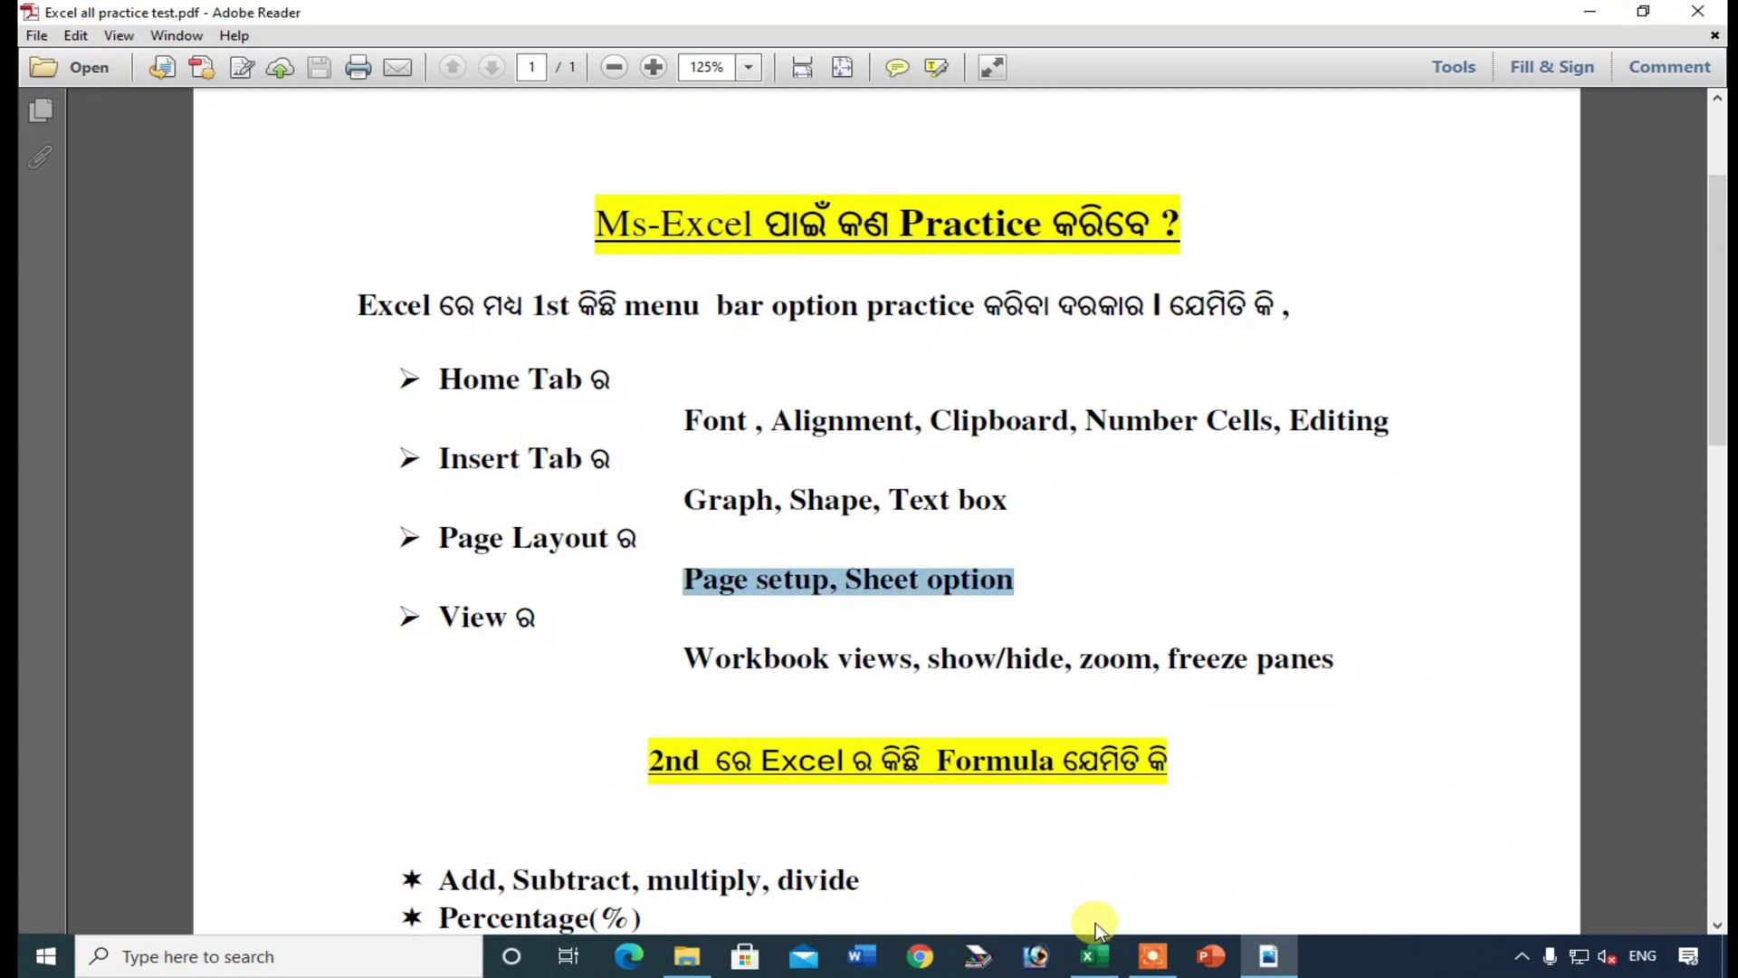
- Switch to Excel, look over the Test sheet's population table and chart, and view the page margin presets
left_click(1095, 957)
left_click(398, 724)
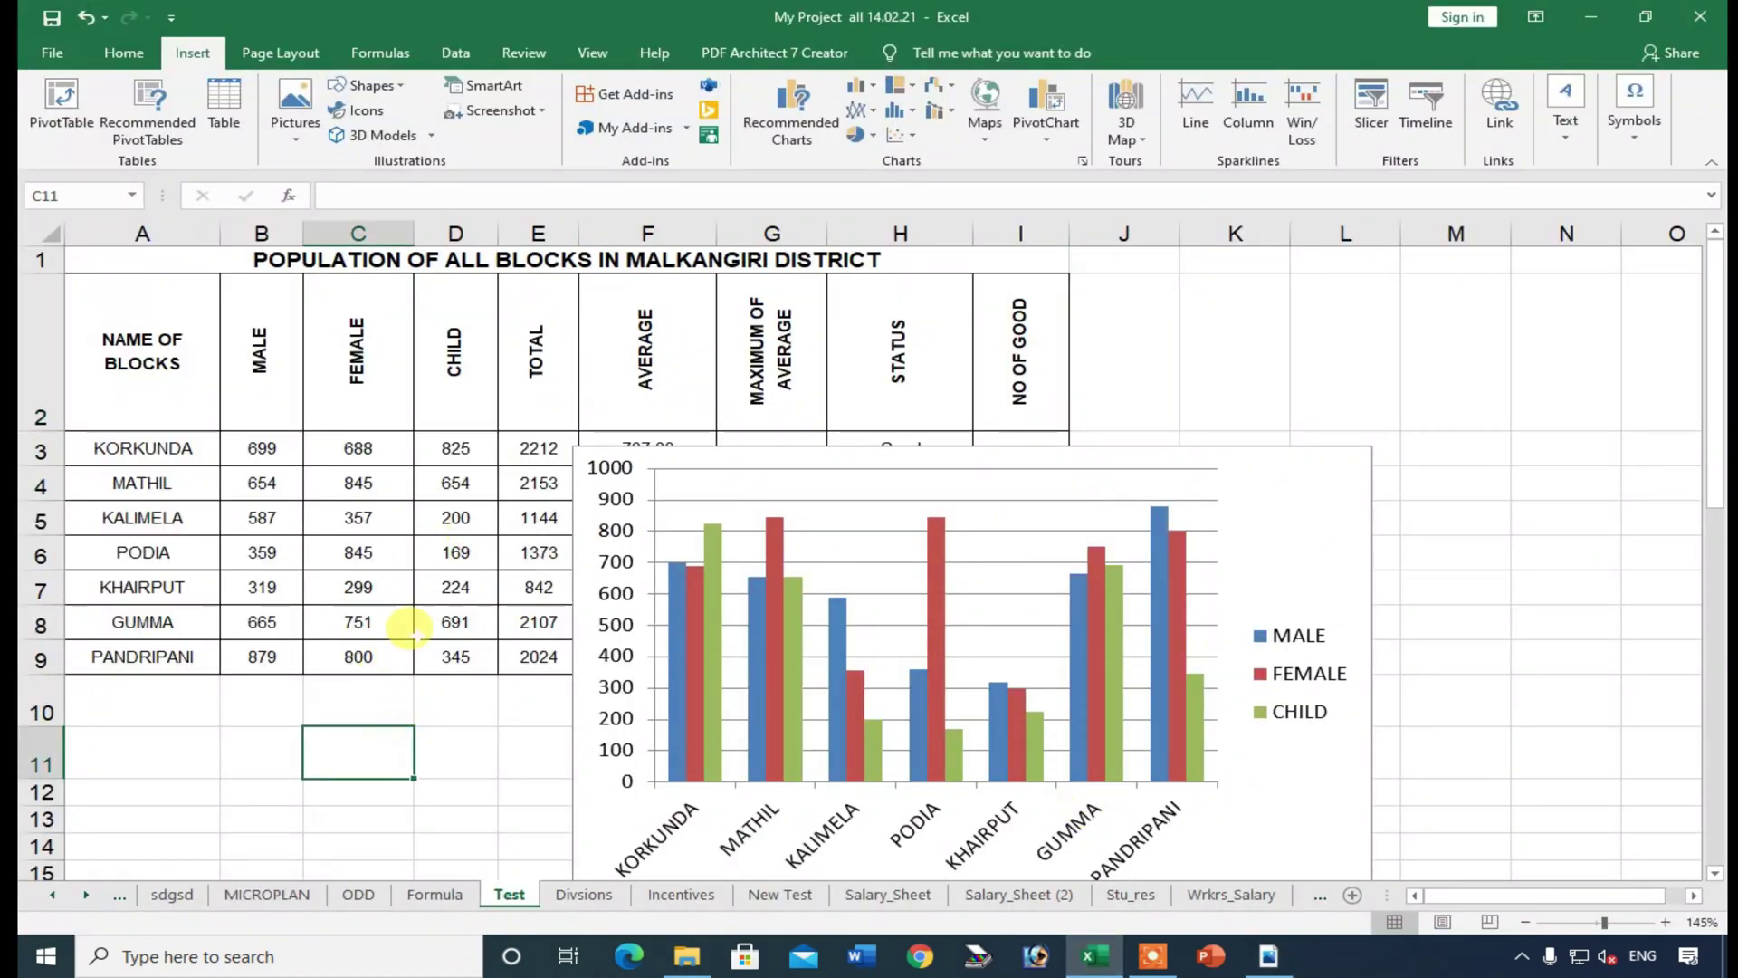
scroll(421, 582, "down", 3)
scroll(421, 582, "up", 3)
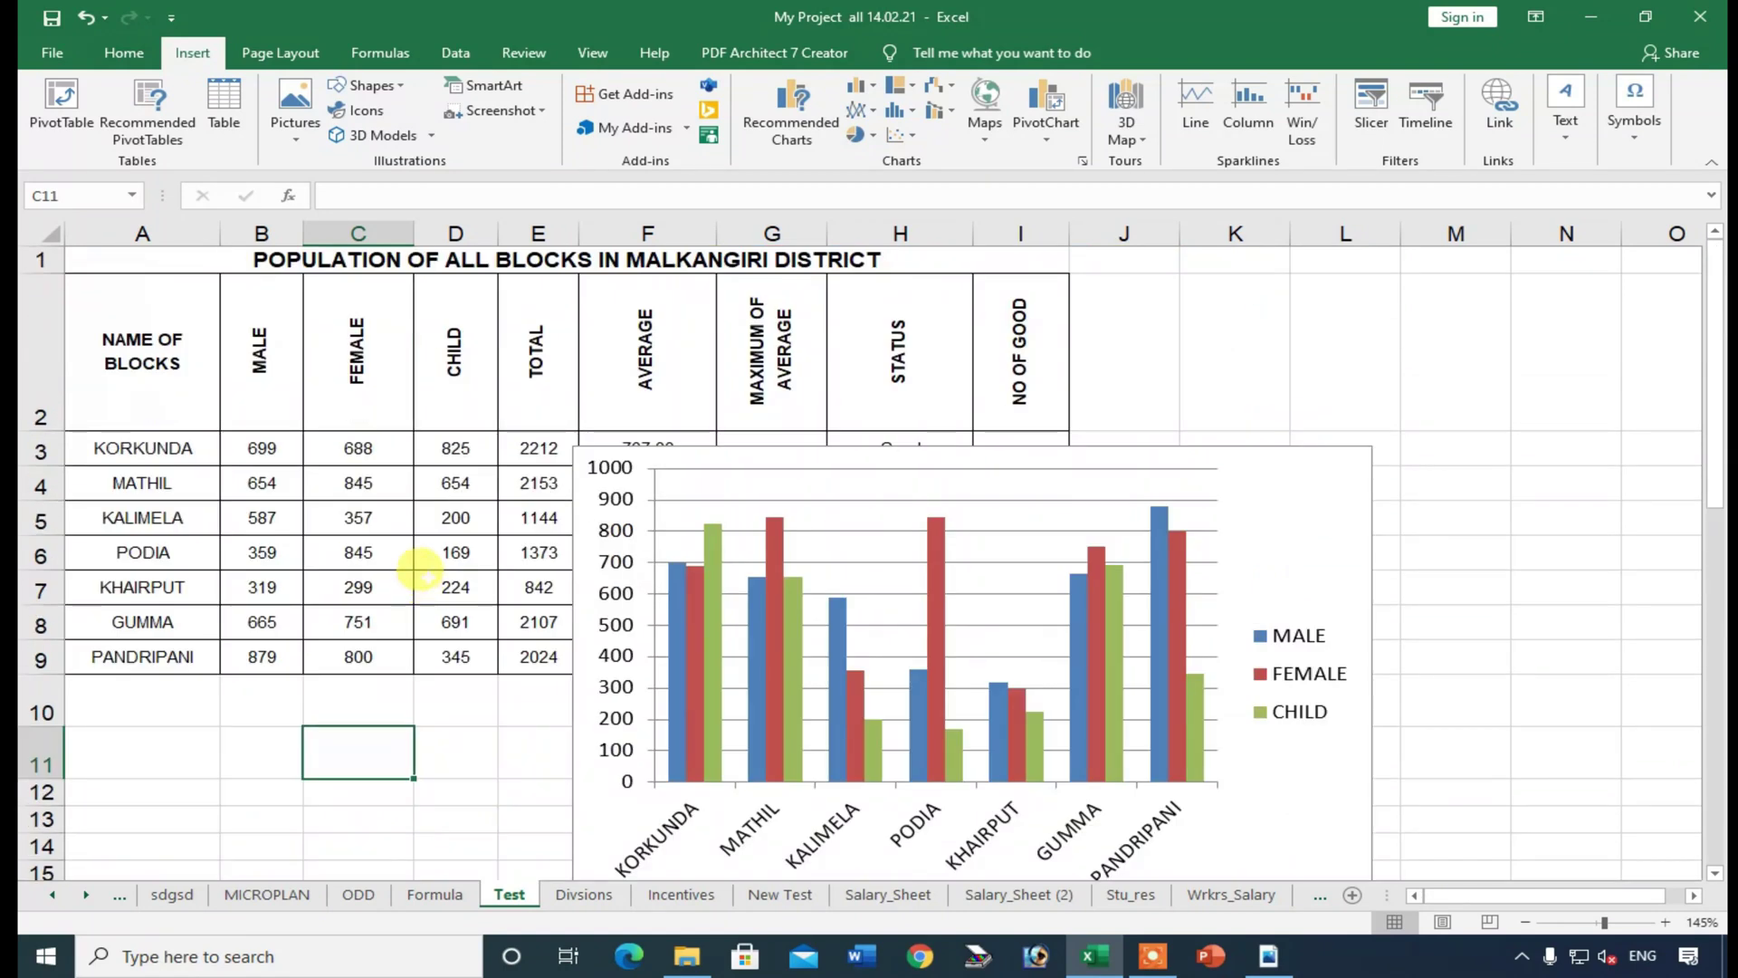
scroll(385, 443, "down", 2)
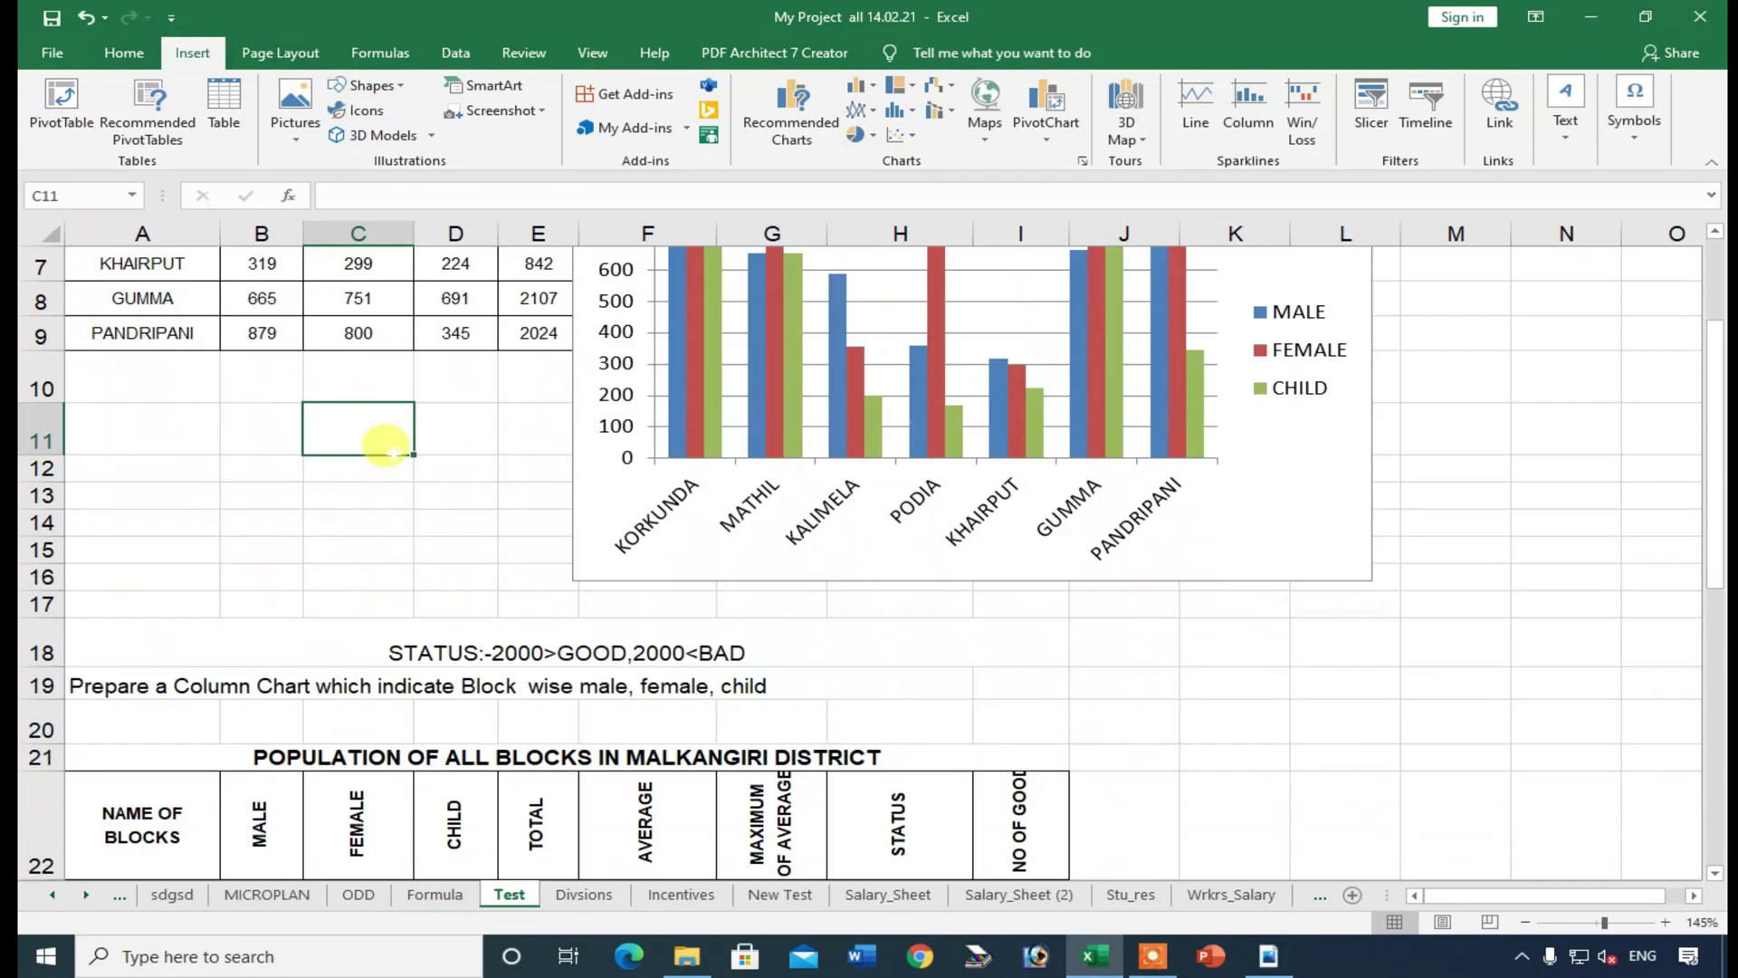
scroll(385, 444, "up", 1)
scroll(377, 434, "down", 3)
scroll(376, 434, "up", 4)
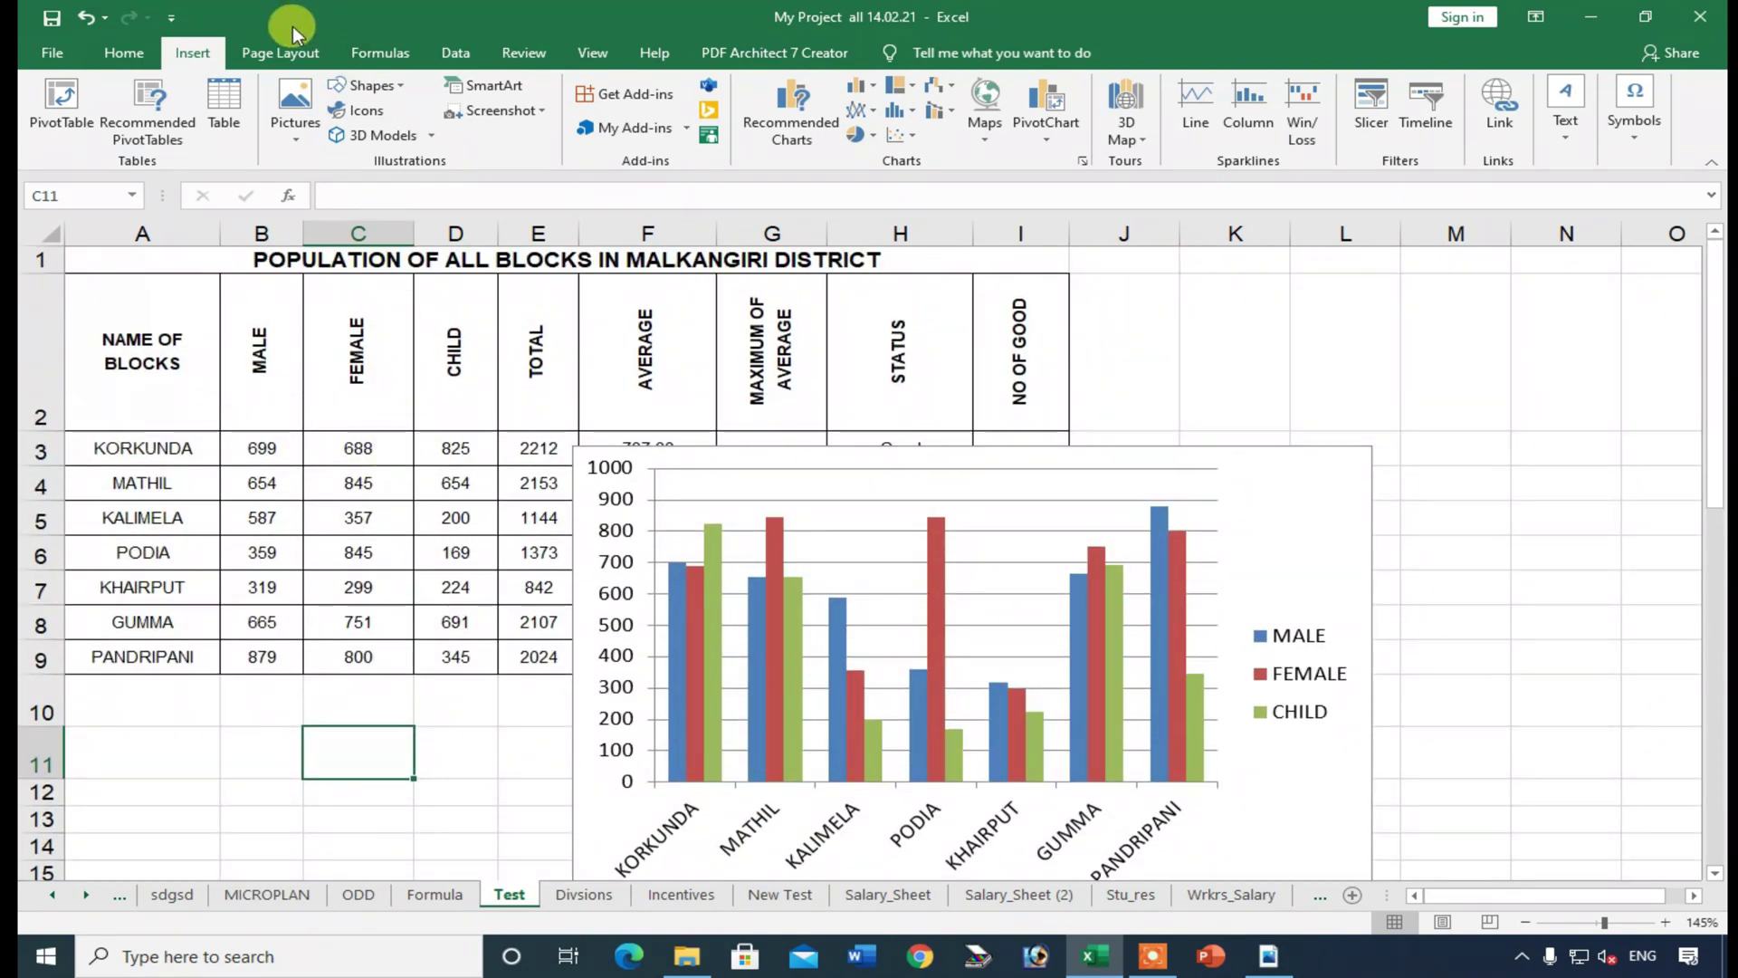
left_click(288, 62)
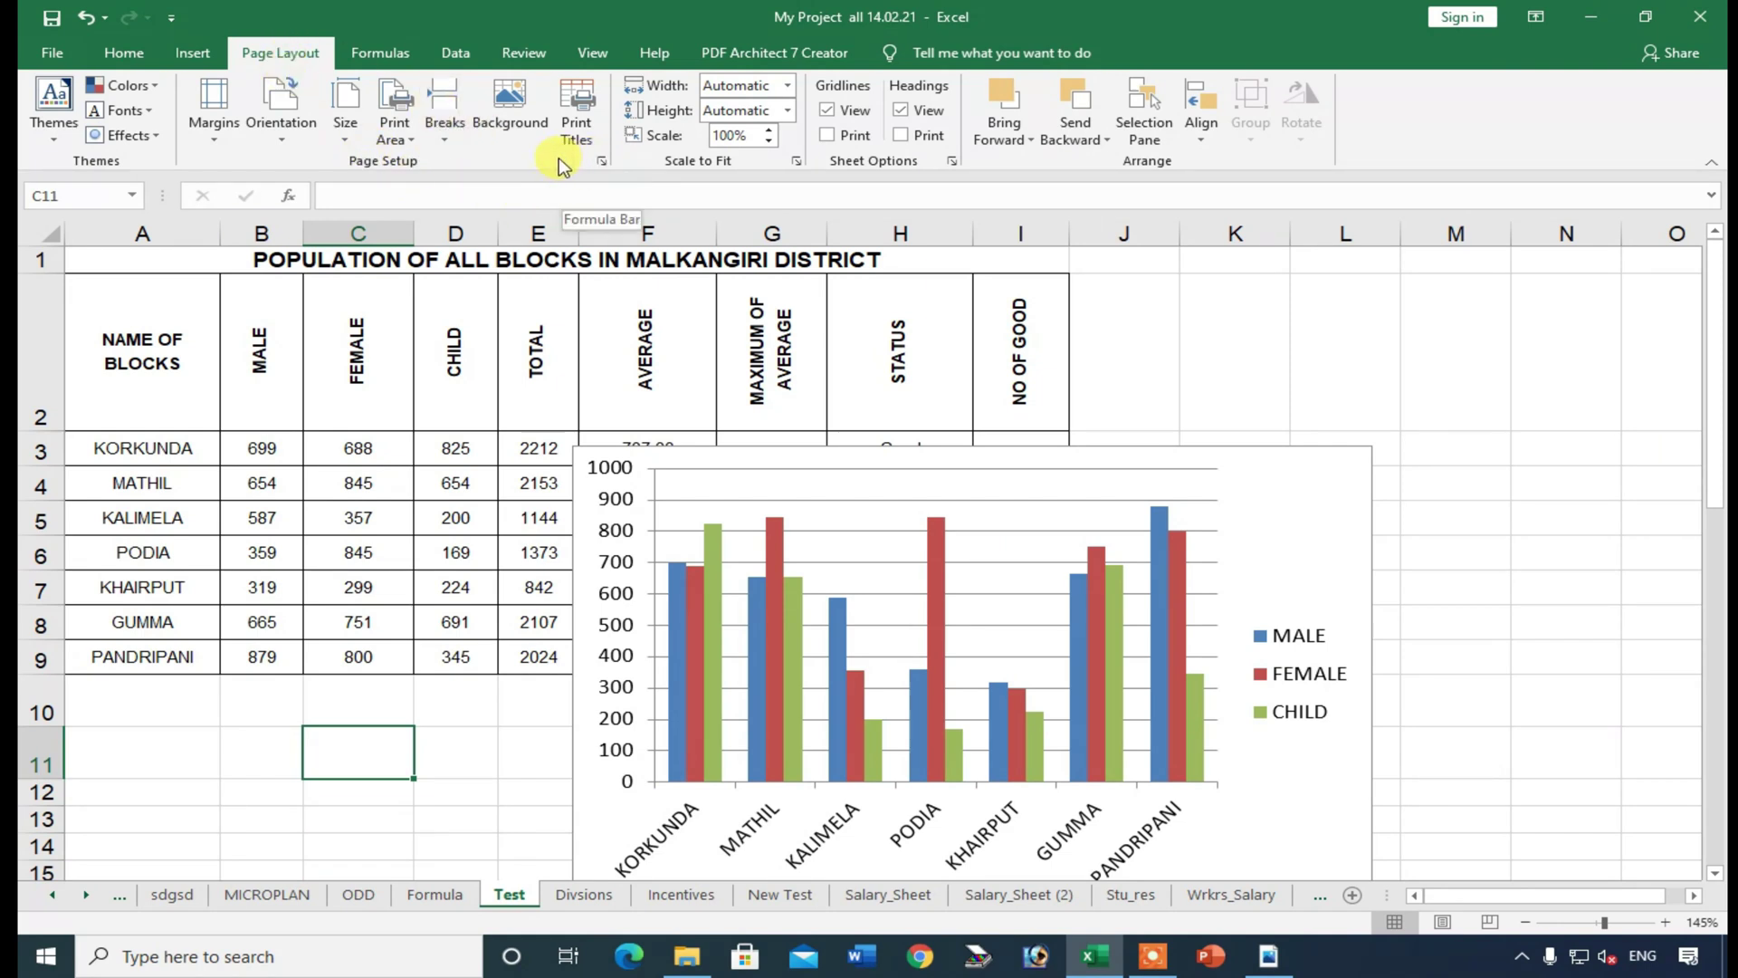
left_click(217, 136)
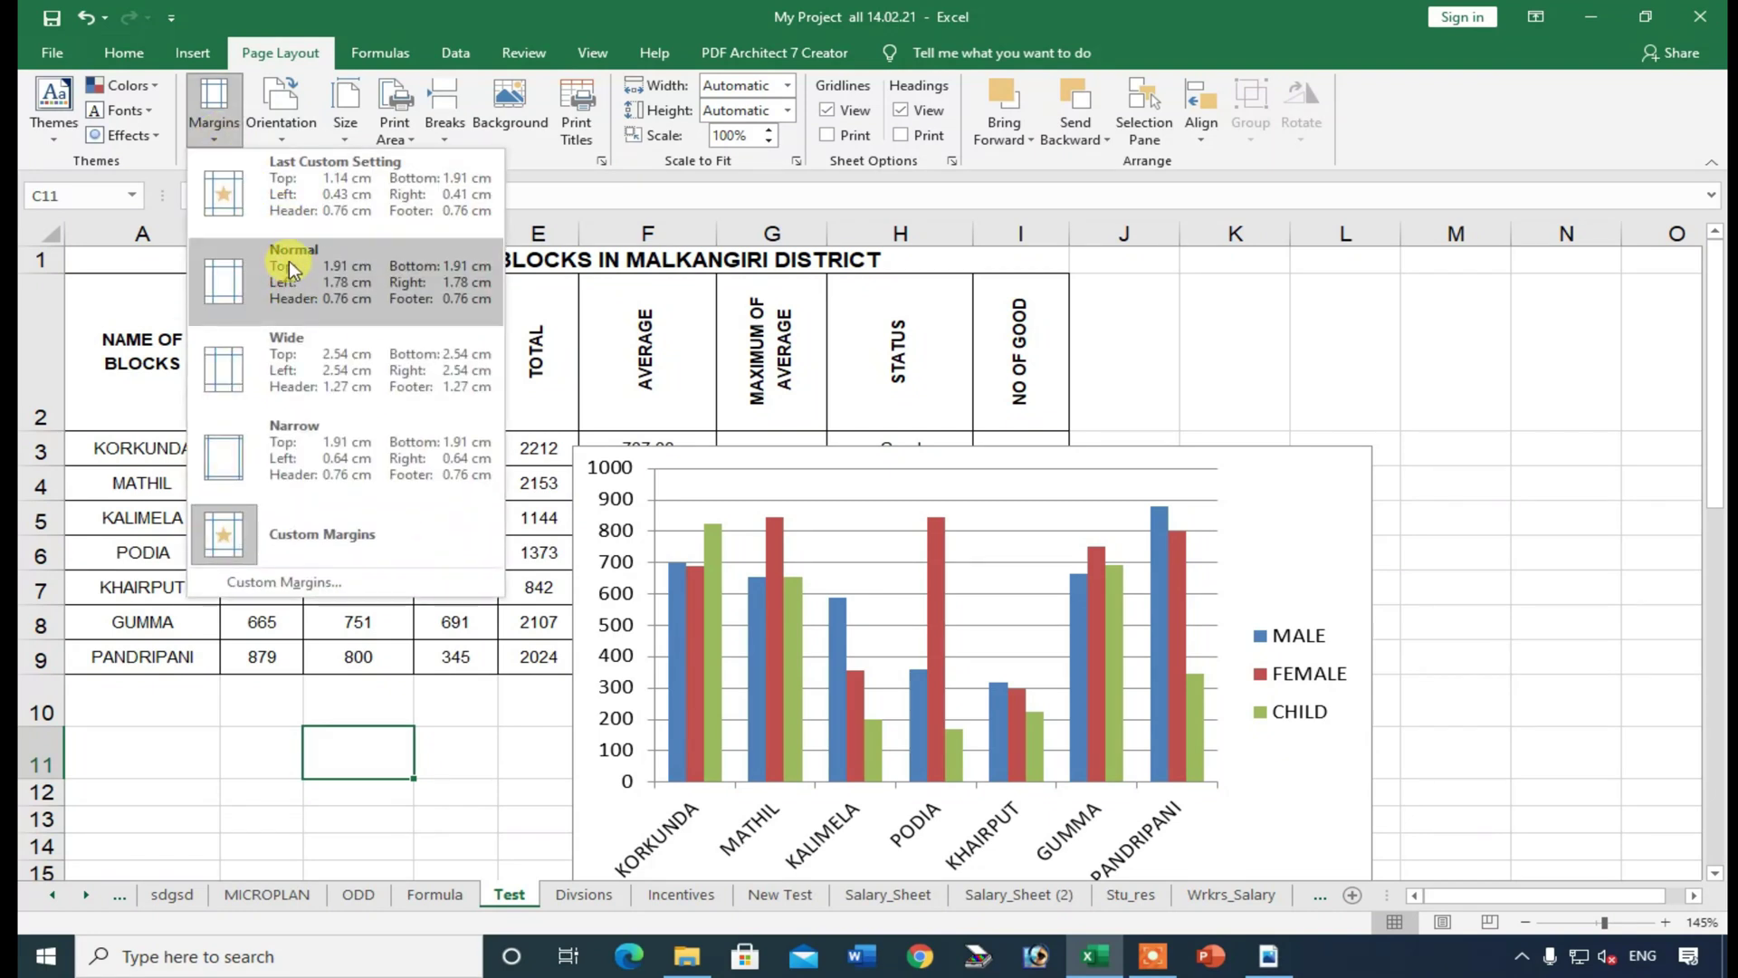
- Change the Test sheet's page orientation to Landscape and back to Portrait, and set the paper size to A4
left_click(272, 127)
left_click(287, 221)
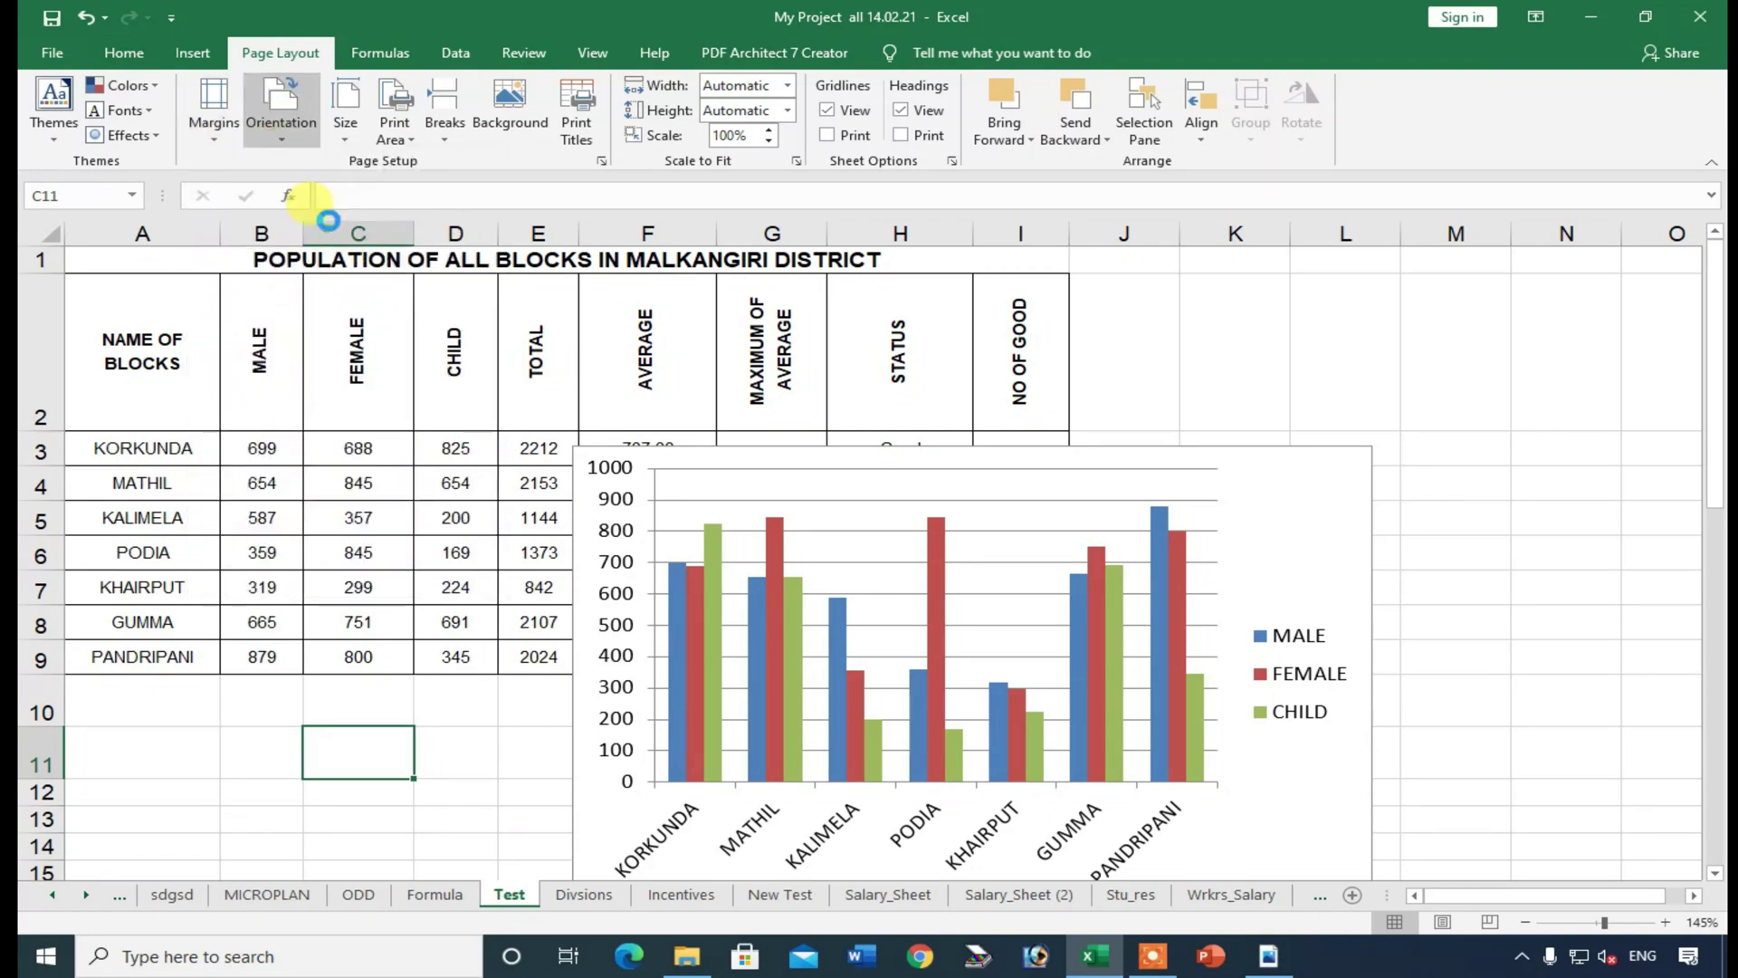
left_click(280, 127)
left_click(288, 183)
left_click(344, 145)
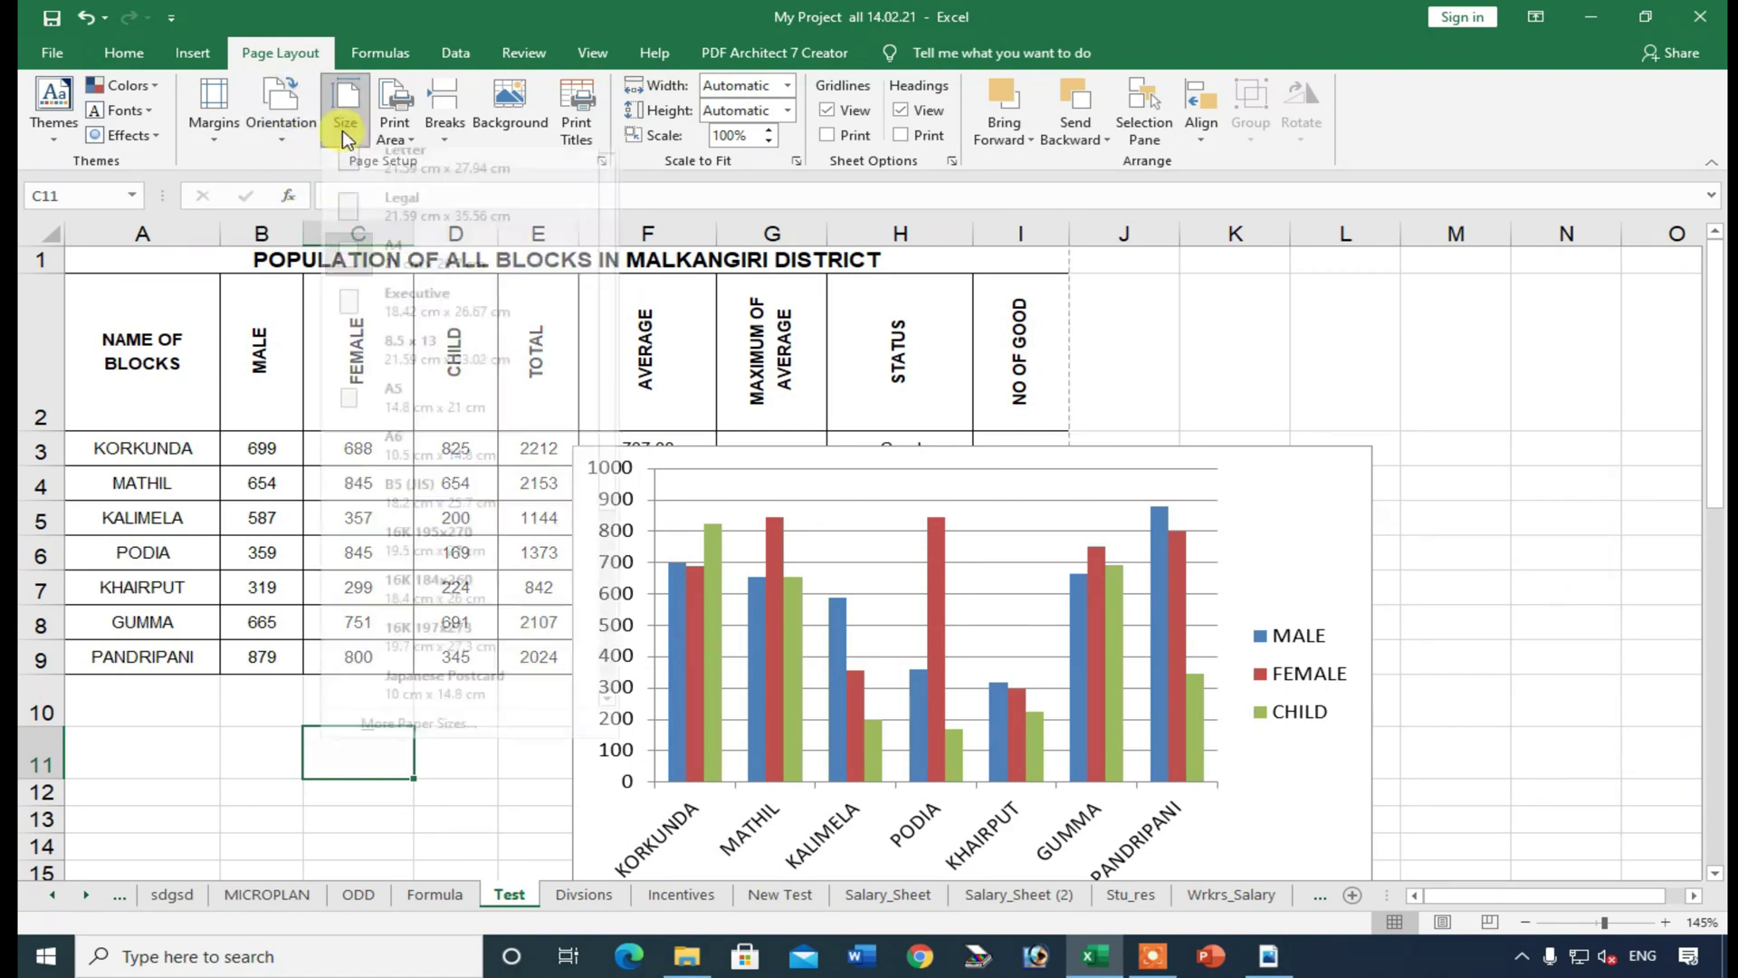
left_click(404, 274)
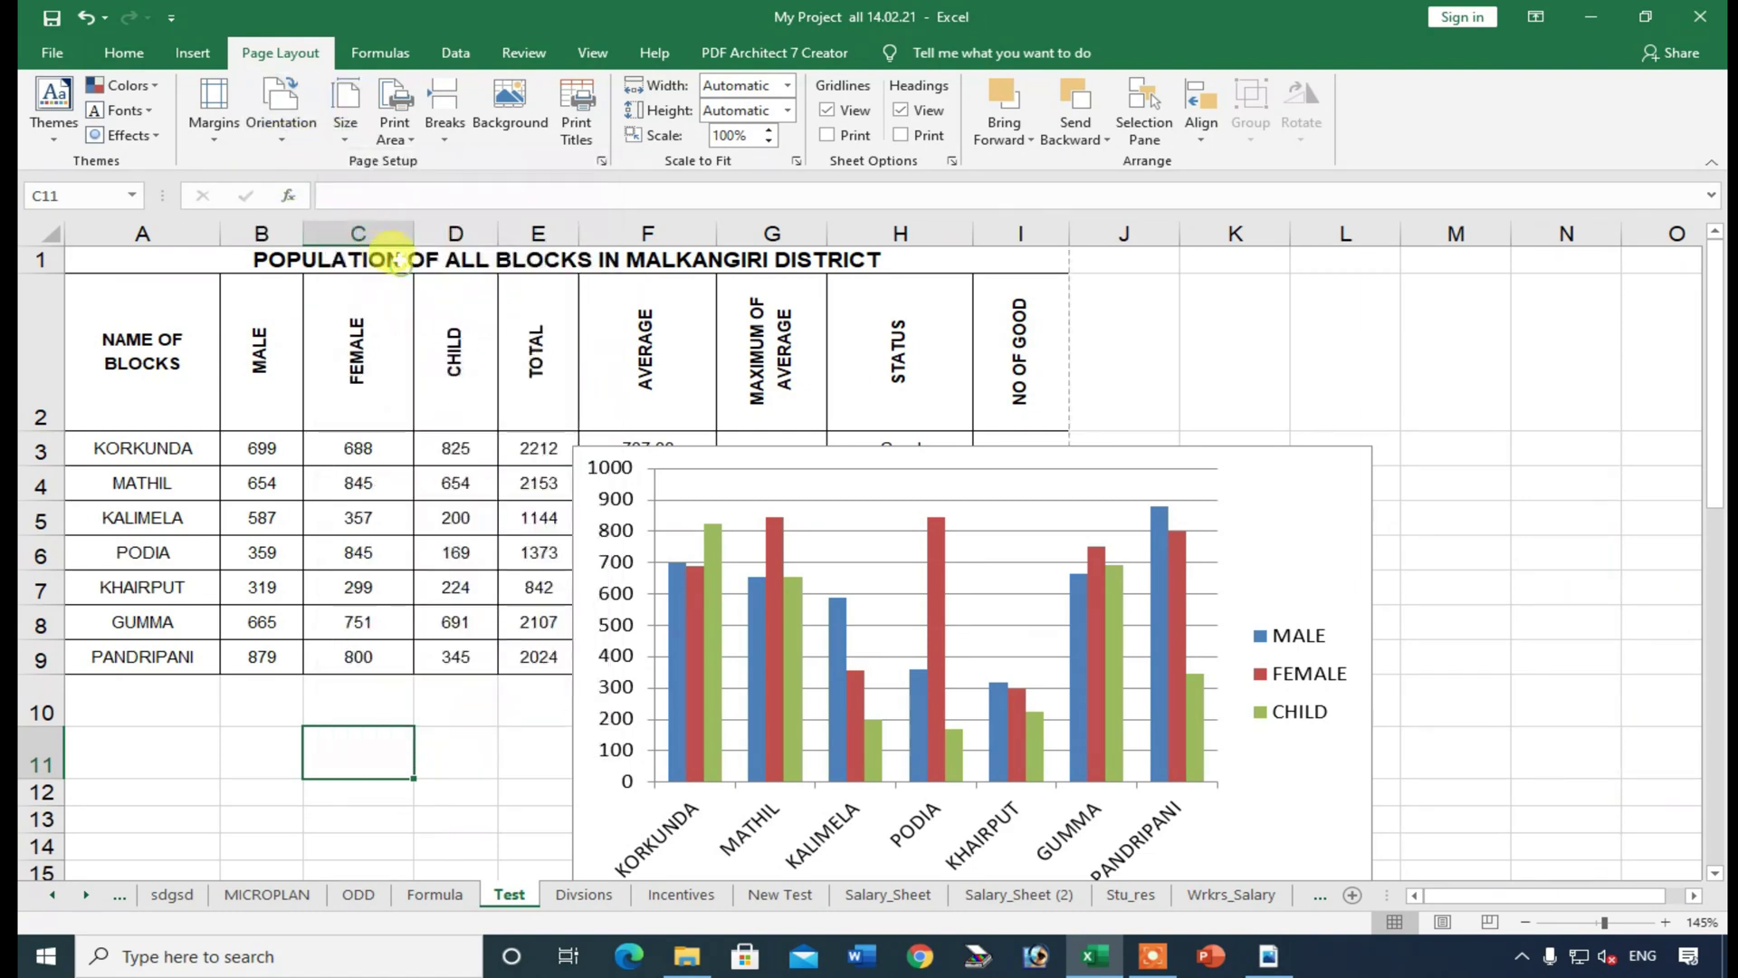
- Set cells A3:C6 of the population table as the print area
left_click(393, 137)
left_click(437, 563)
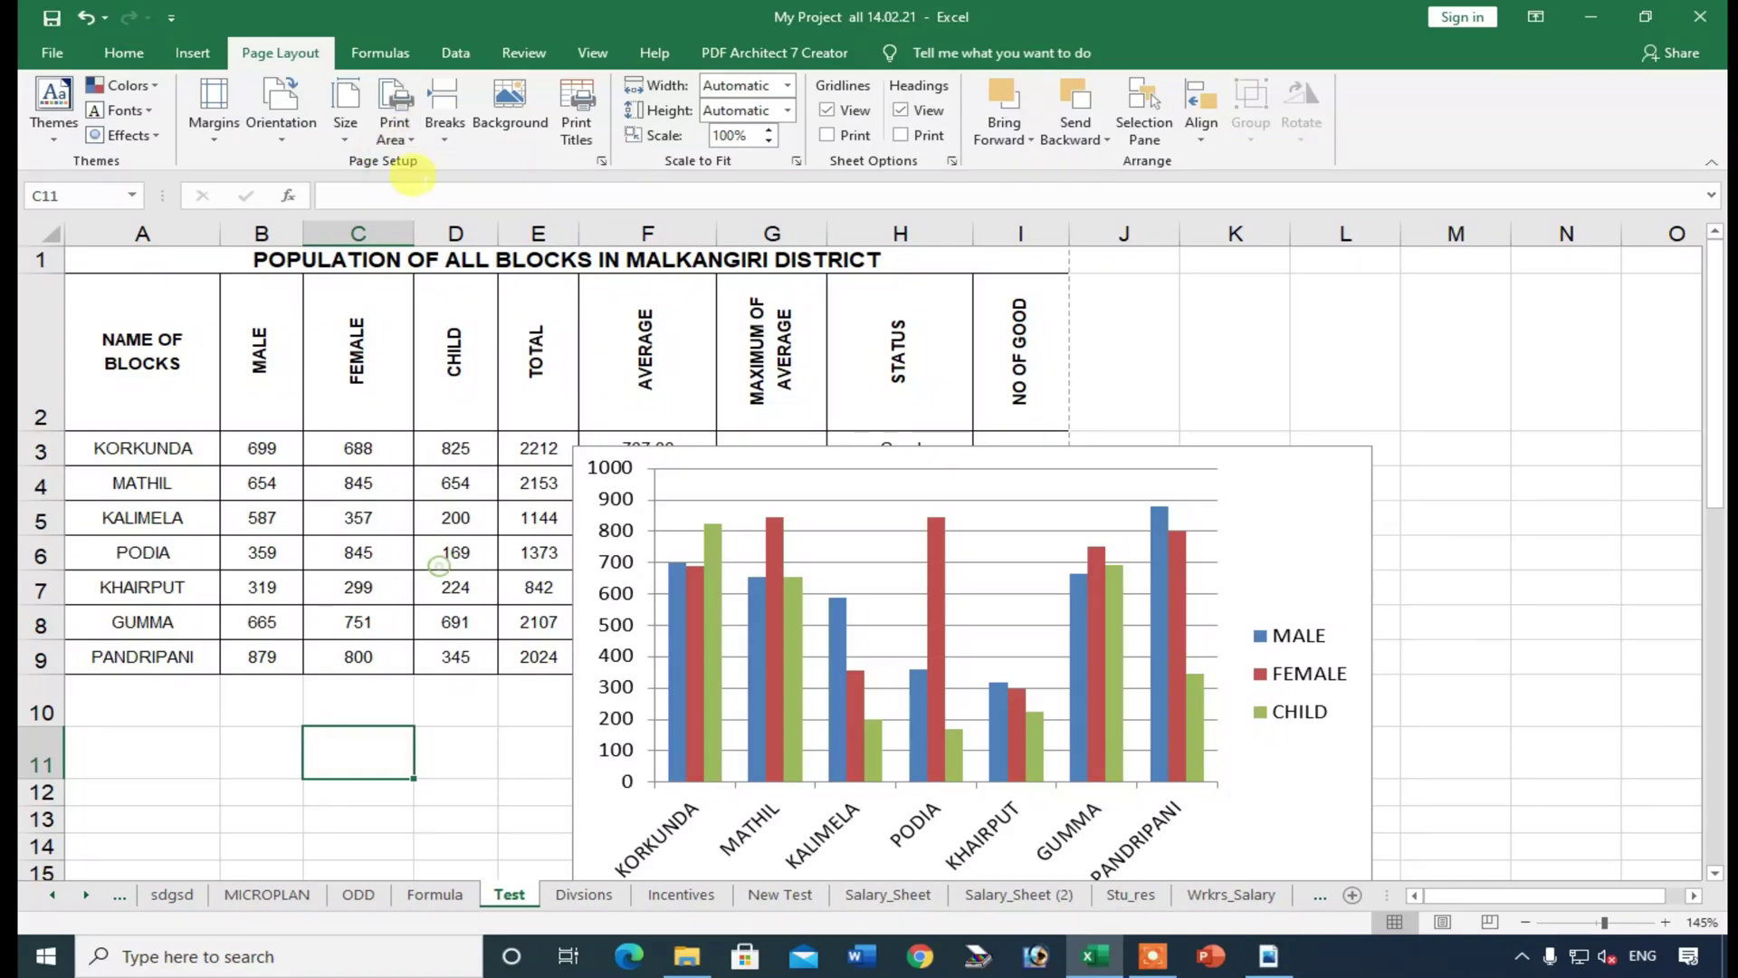
left_click_drag(173, 451, 398, 554)
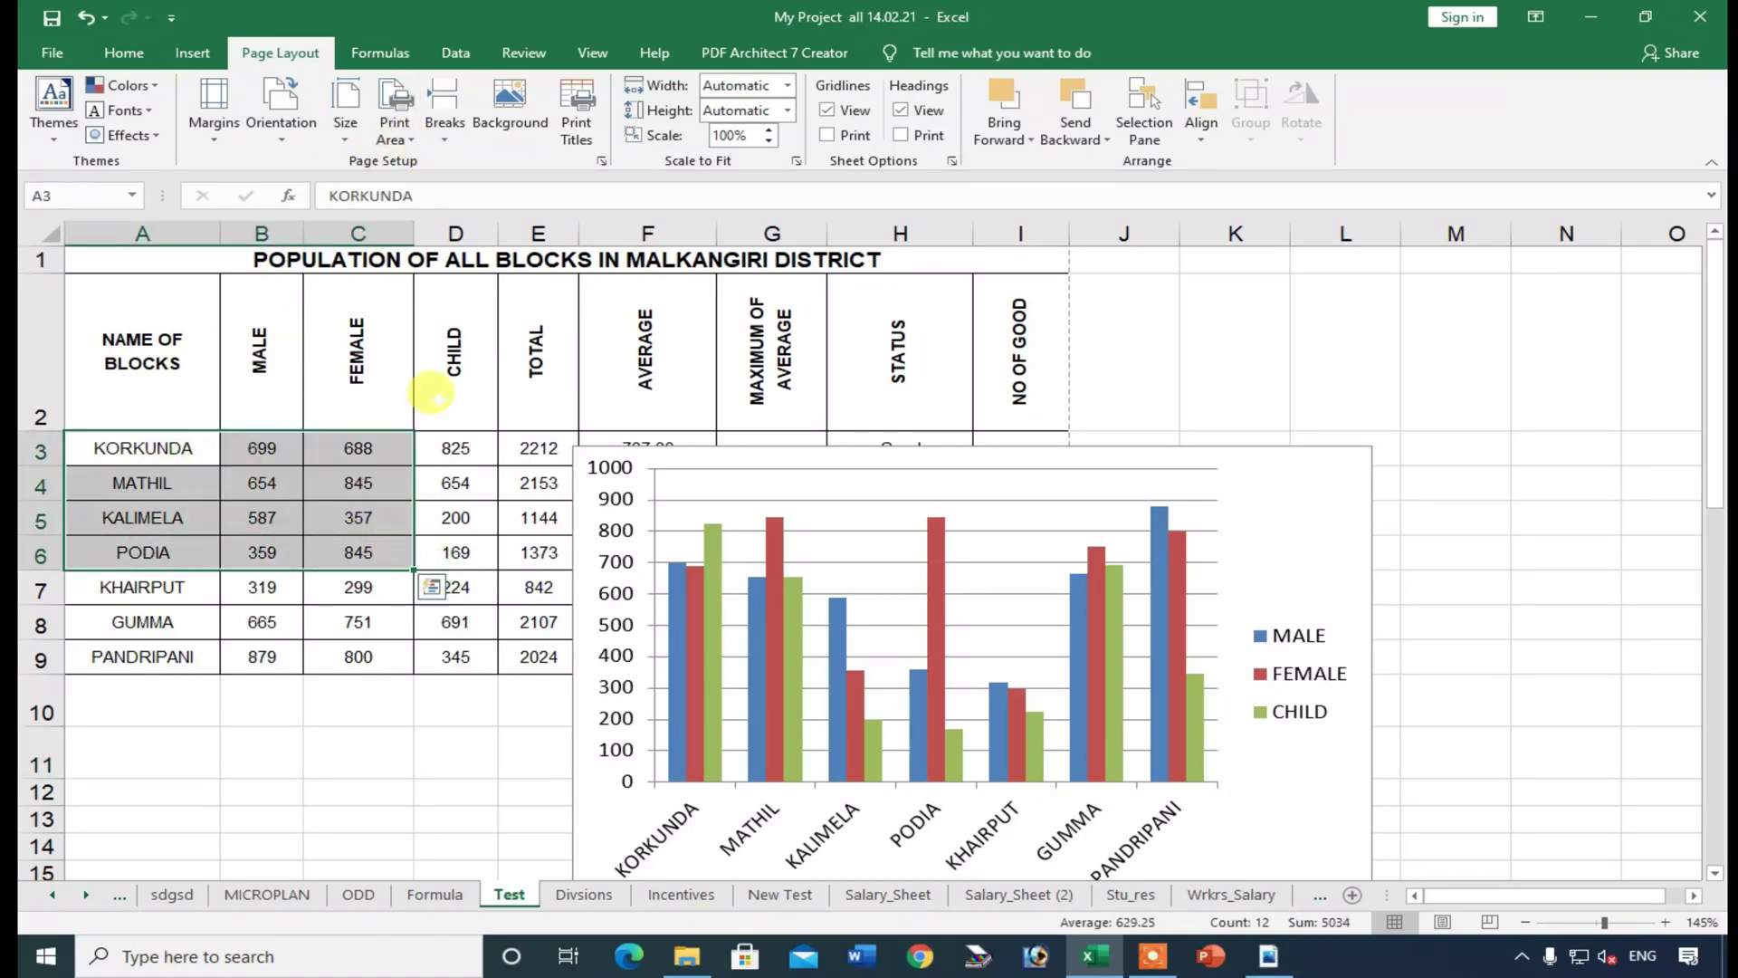
left_click(395, 144)
left_click(408, 161)
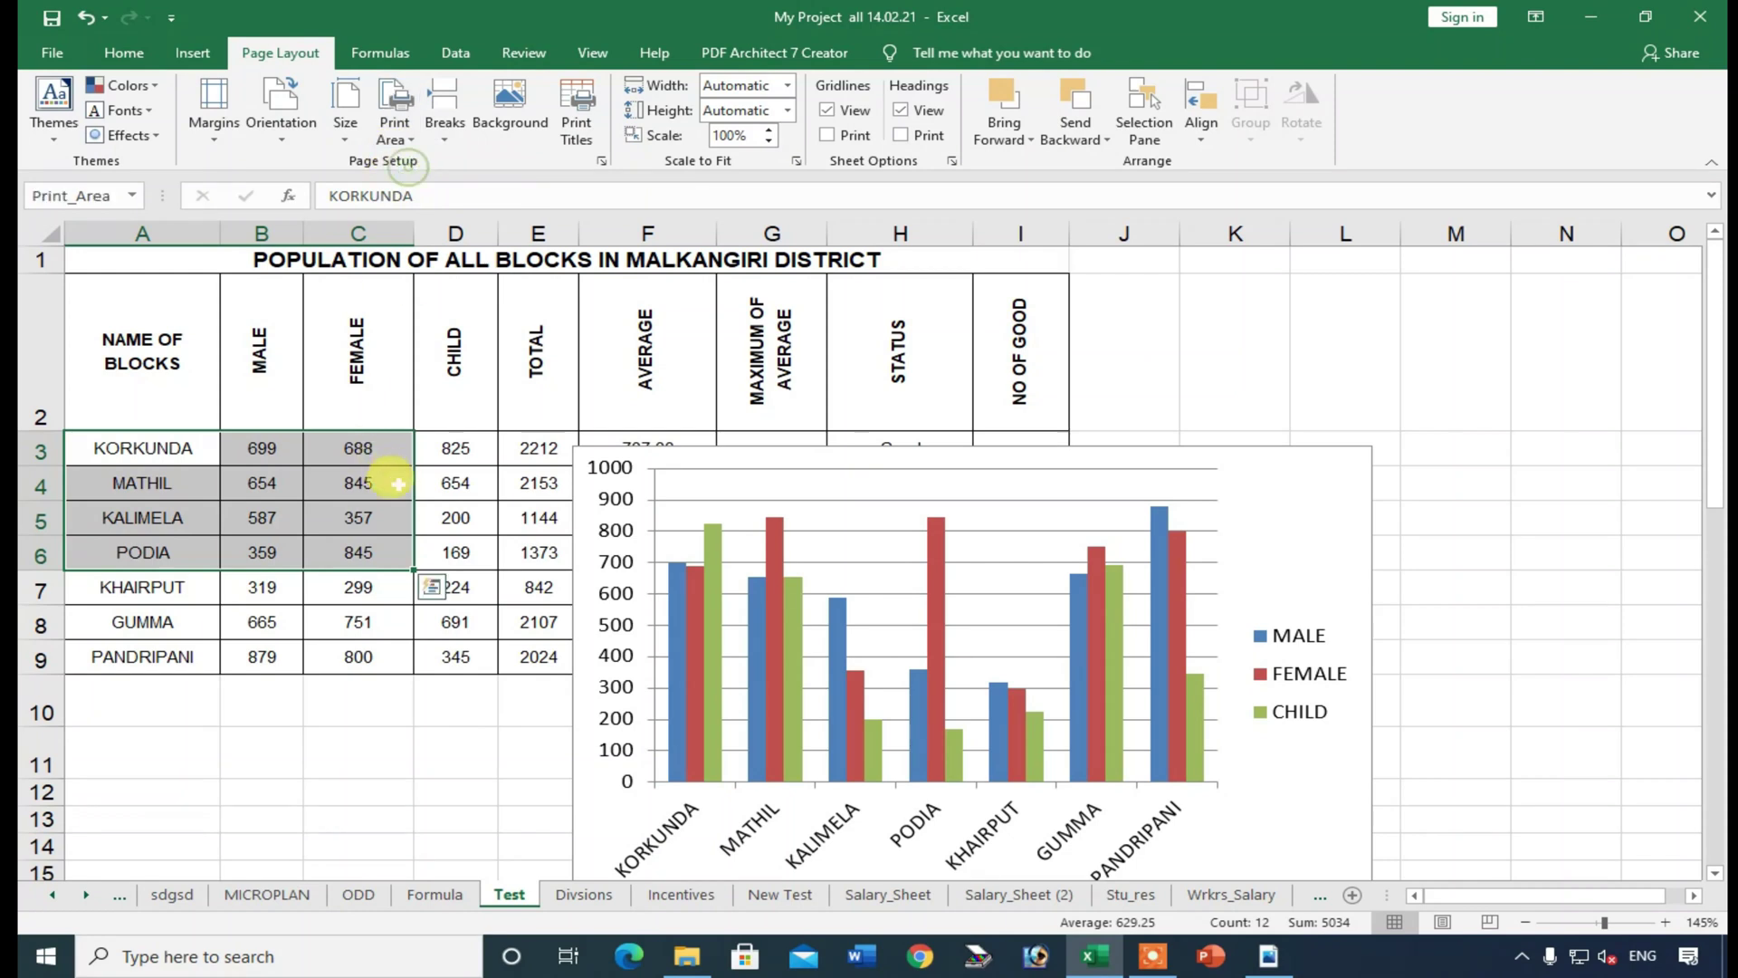
left_click(455, 587)
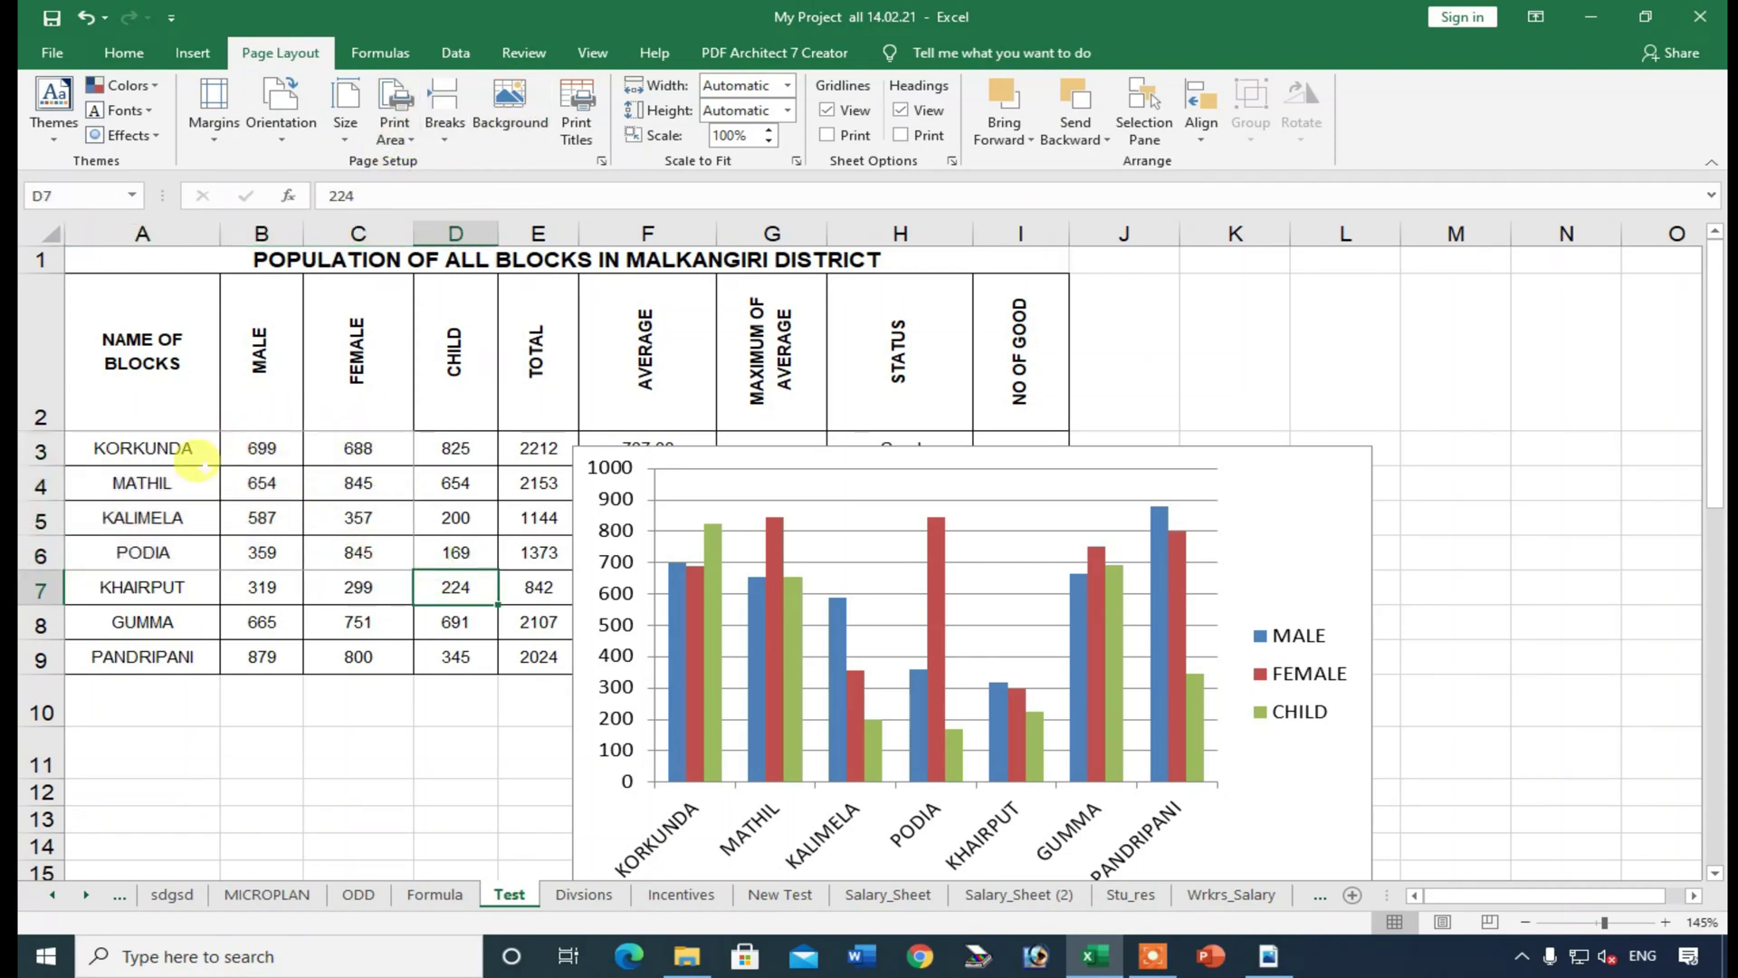
- Clear the Test sheet's print area and select cell C4
left_click(394, 131)
left_click(422, 198)
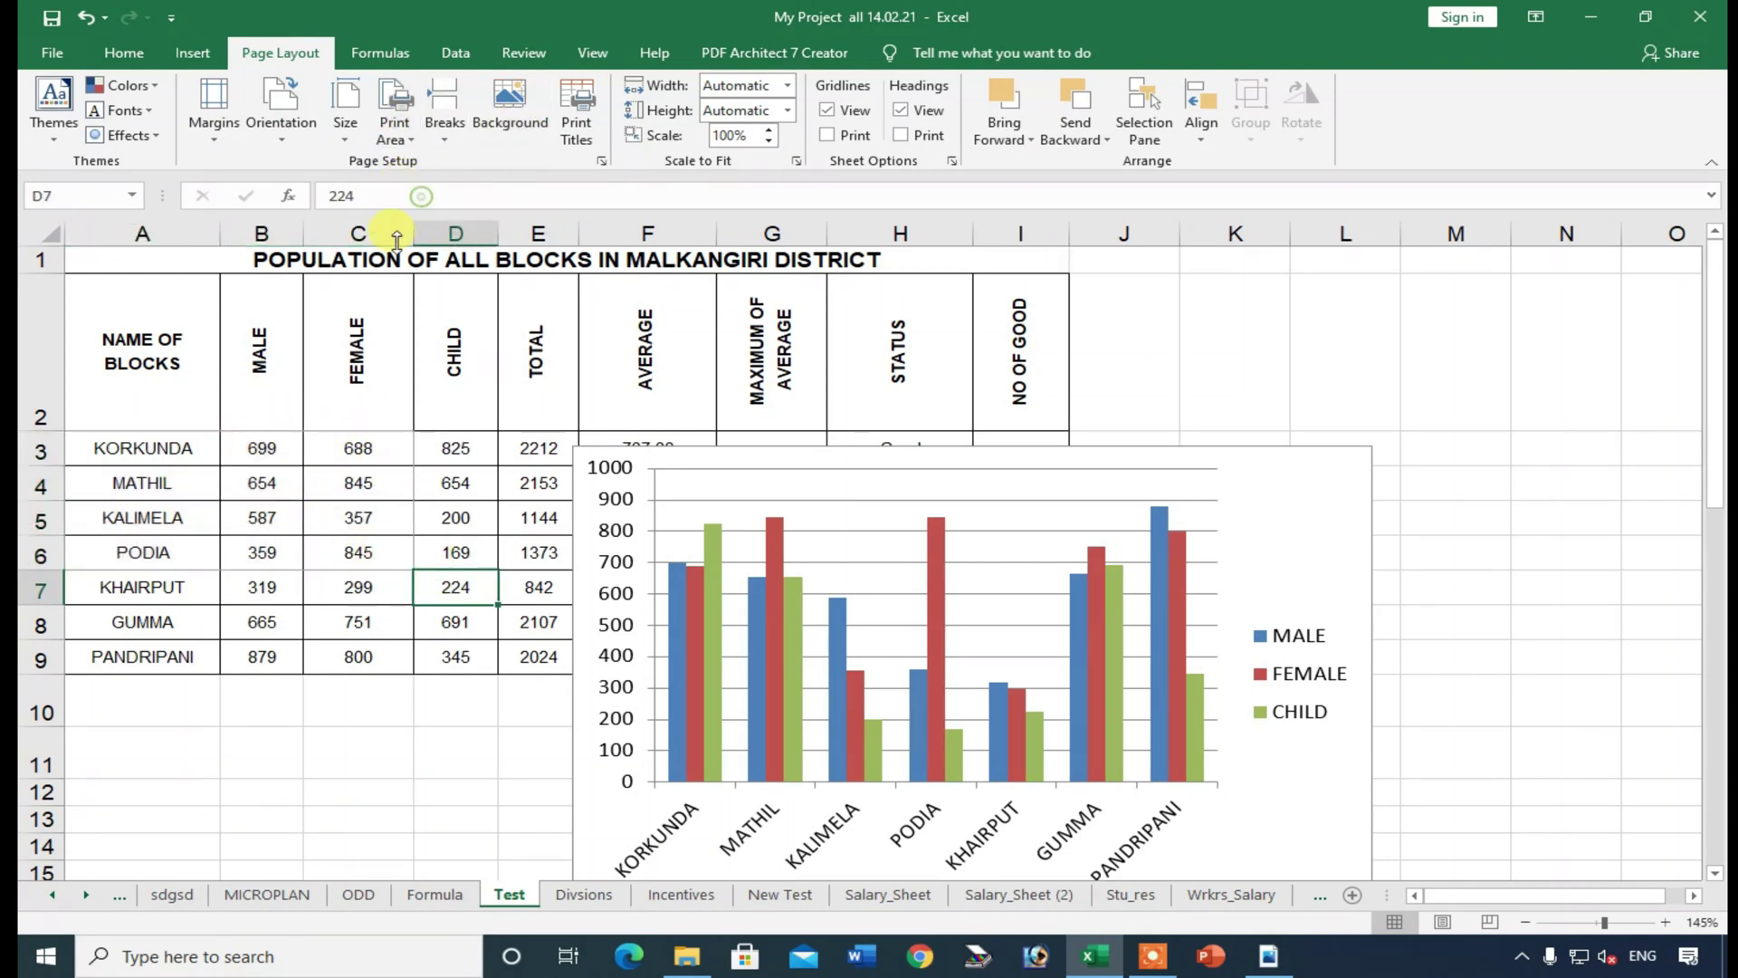
left_click(358, 482)
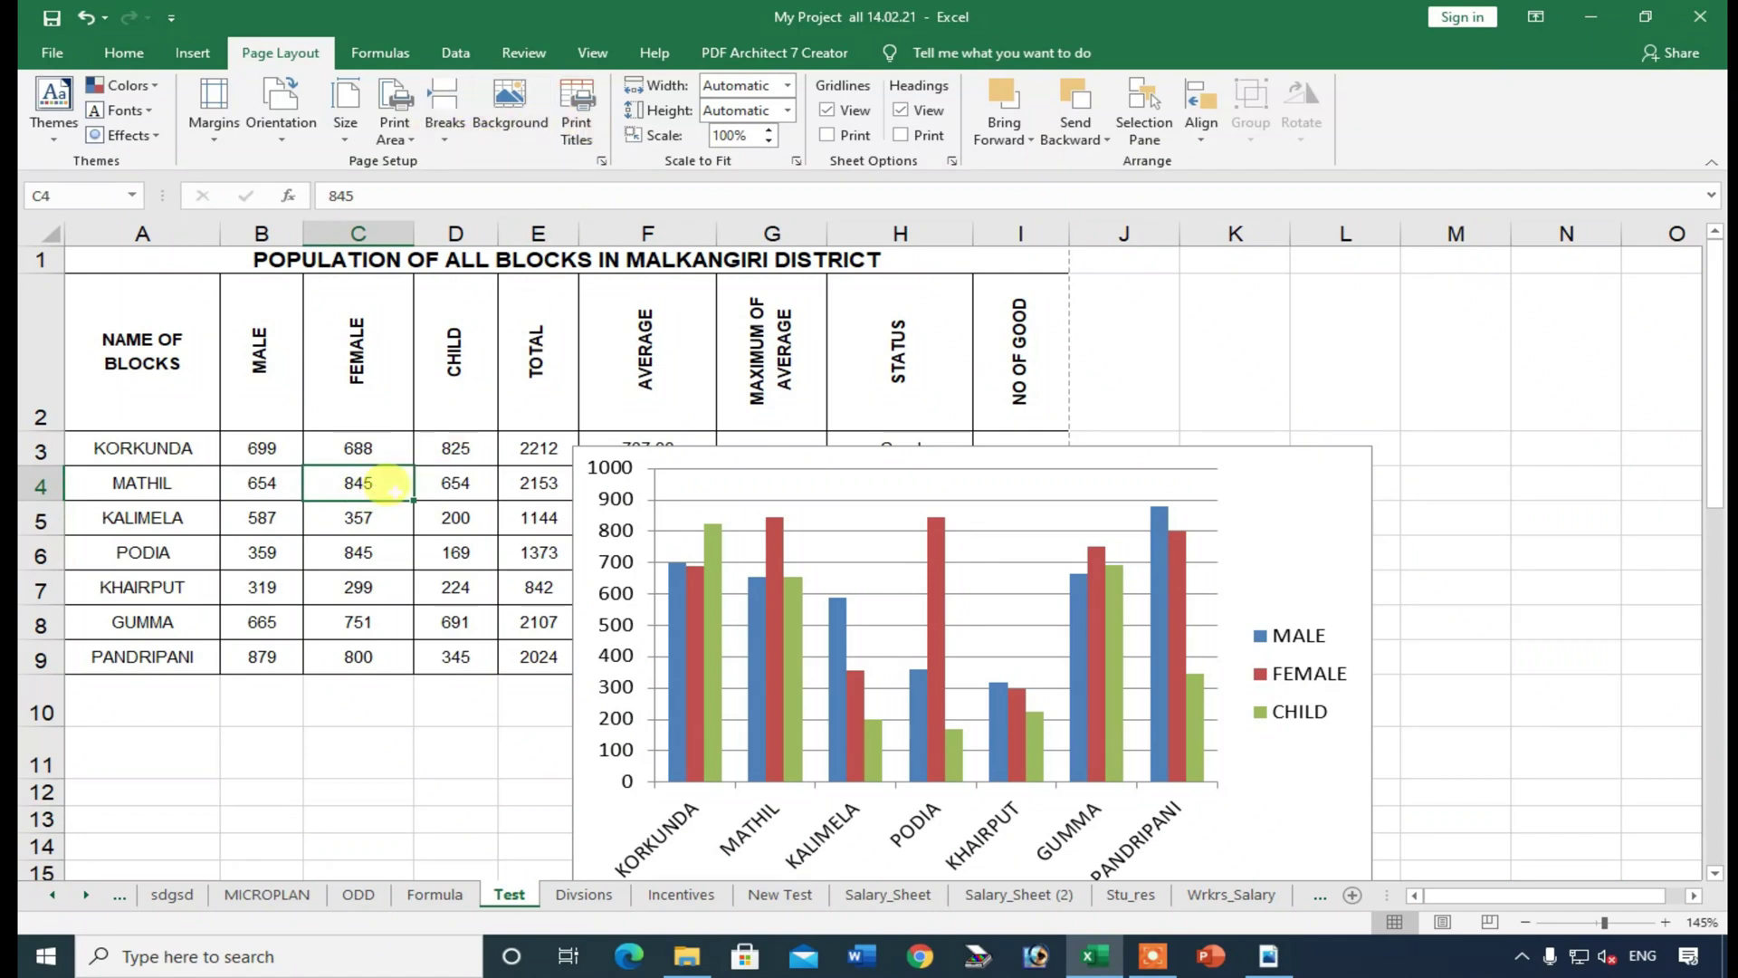
- Look through the Test sheet's tables and charts, and view the MICROPLAN sheet with its merged MKG cell I5 selected
scroll(389, 661, "down", 3)
scroll(420, 666, "down", 3)
scroll(419, 666, "down", 3)
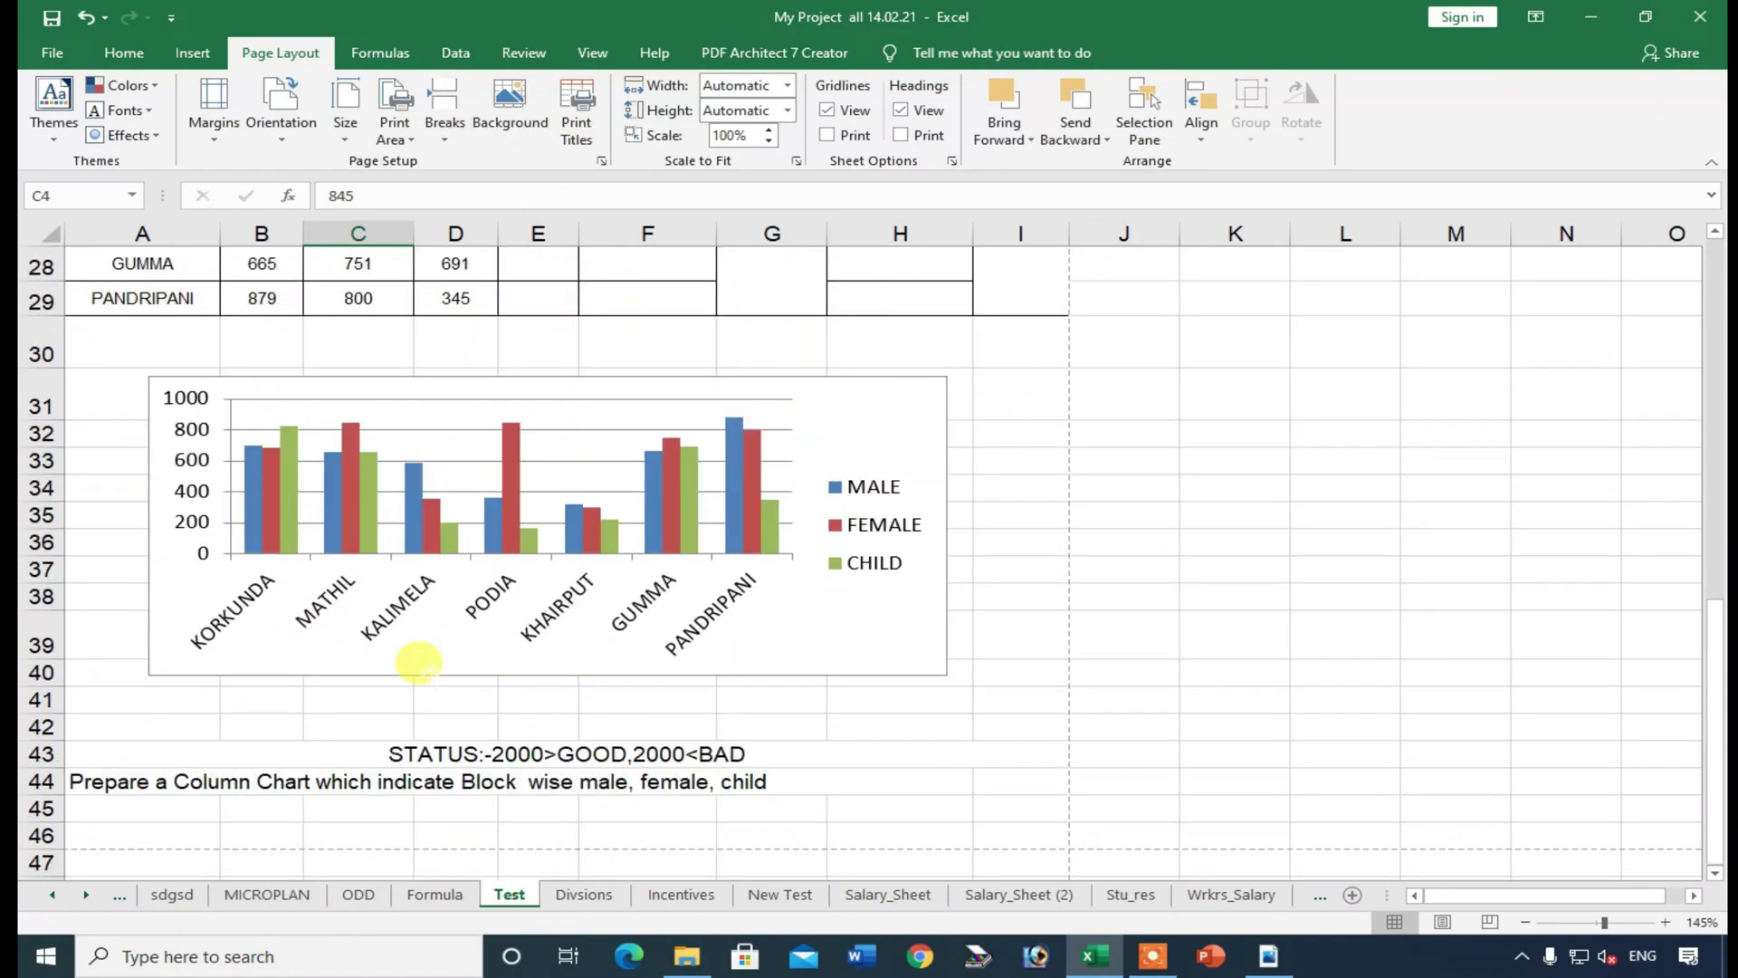
scroll(430, 666, "up", 9)
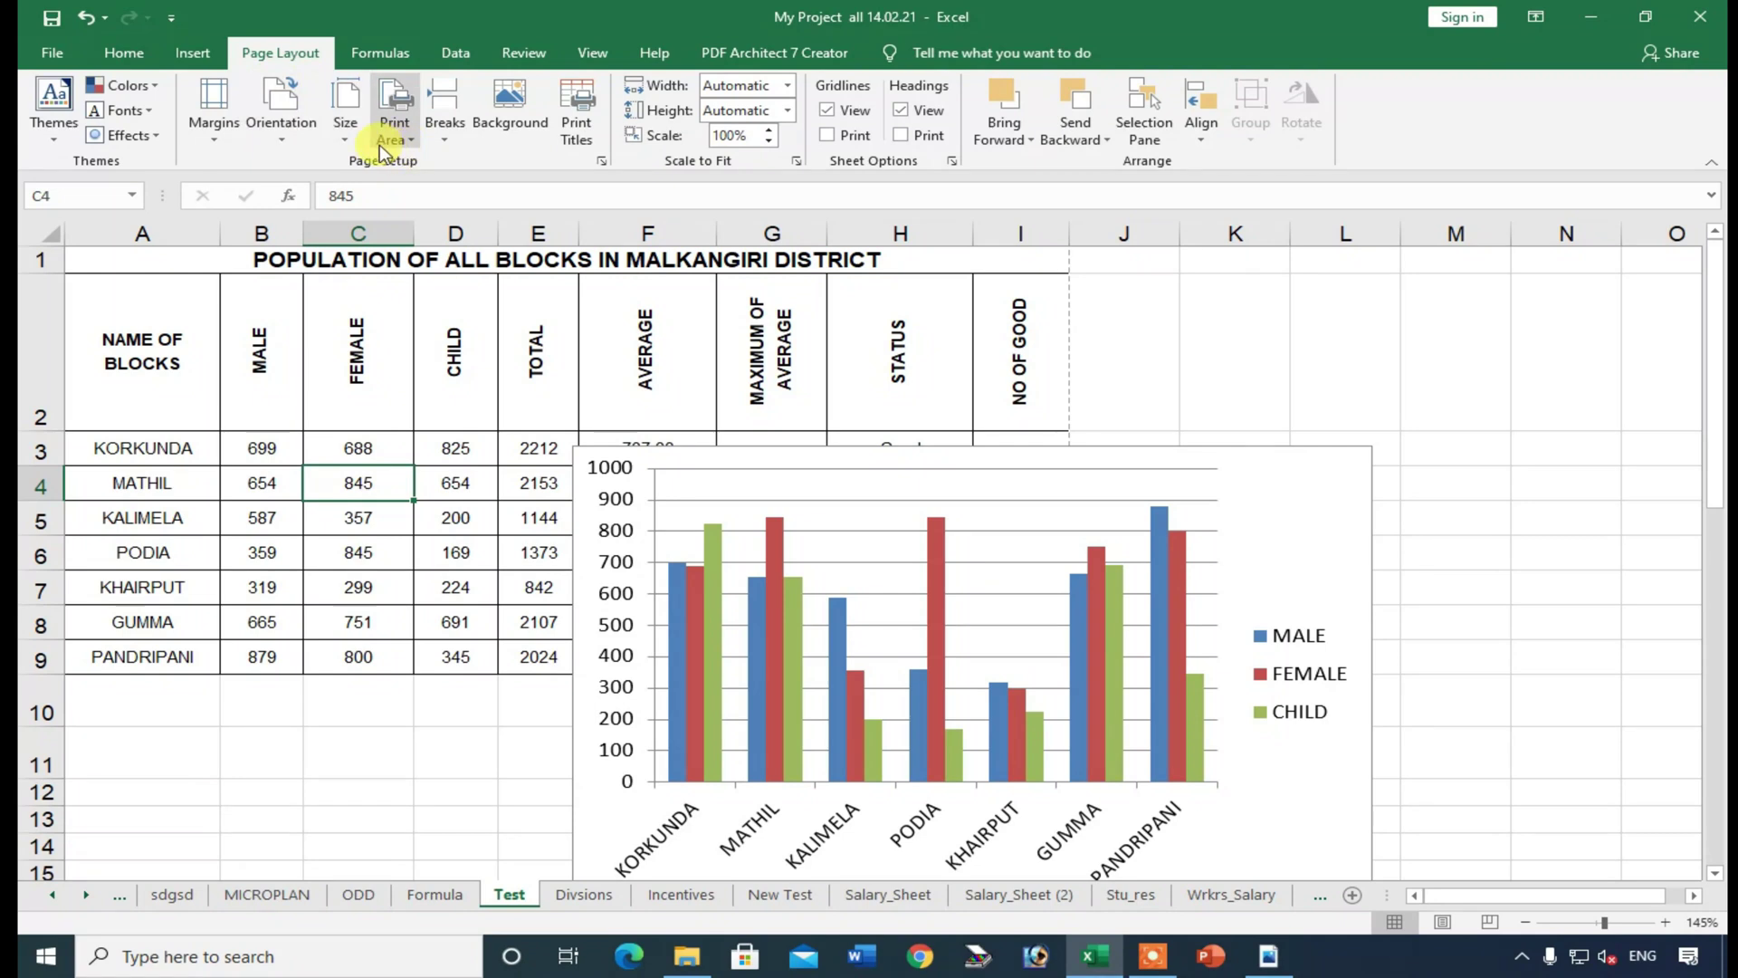
scroll(679, 625, "down", 3)
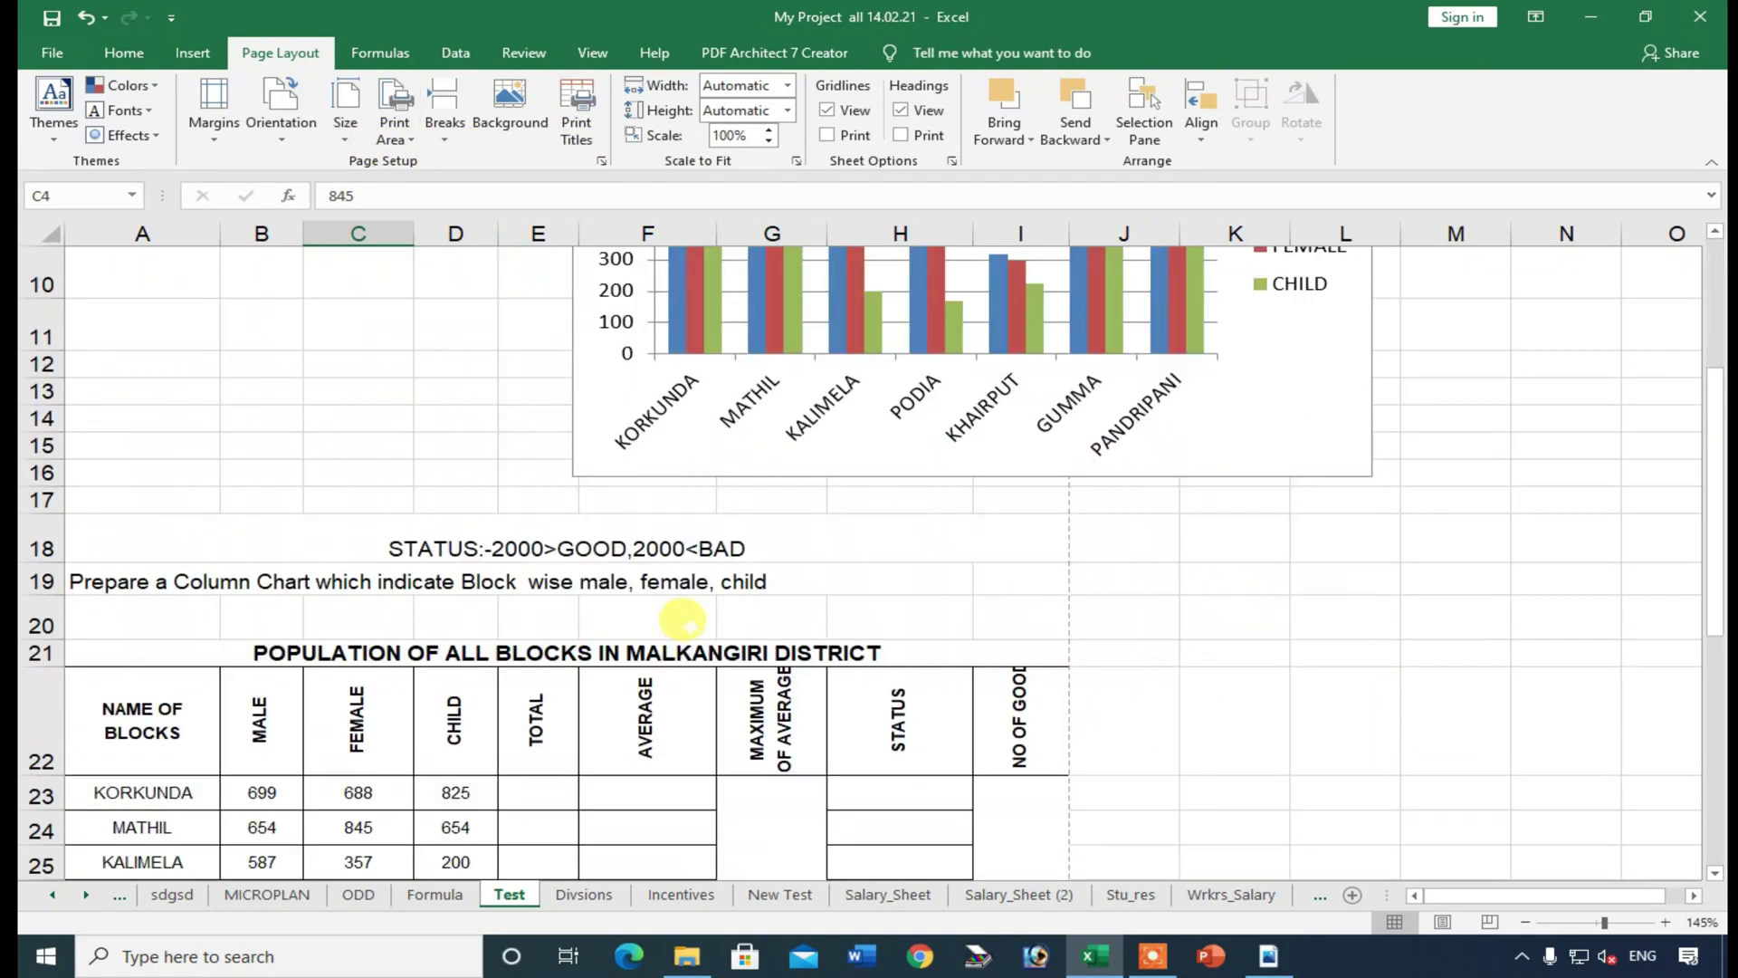
scroll(397, 735, "up", 3)
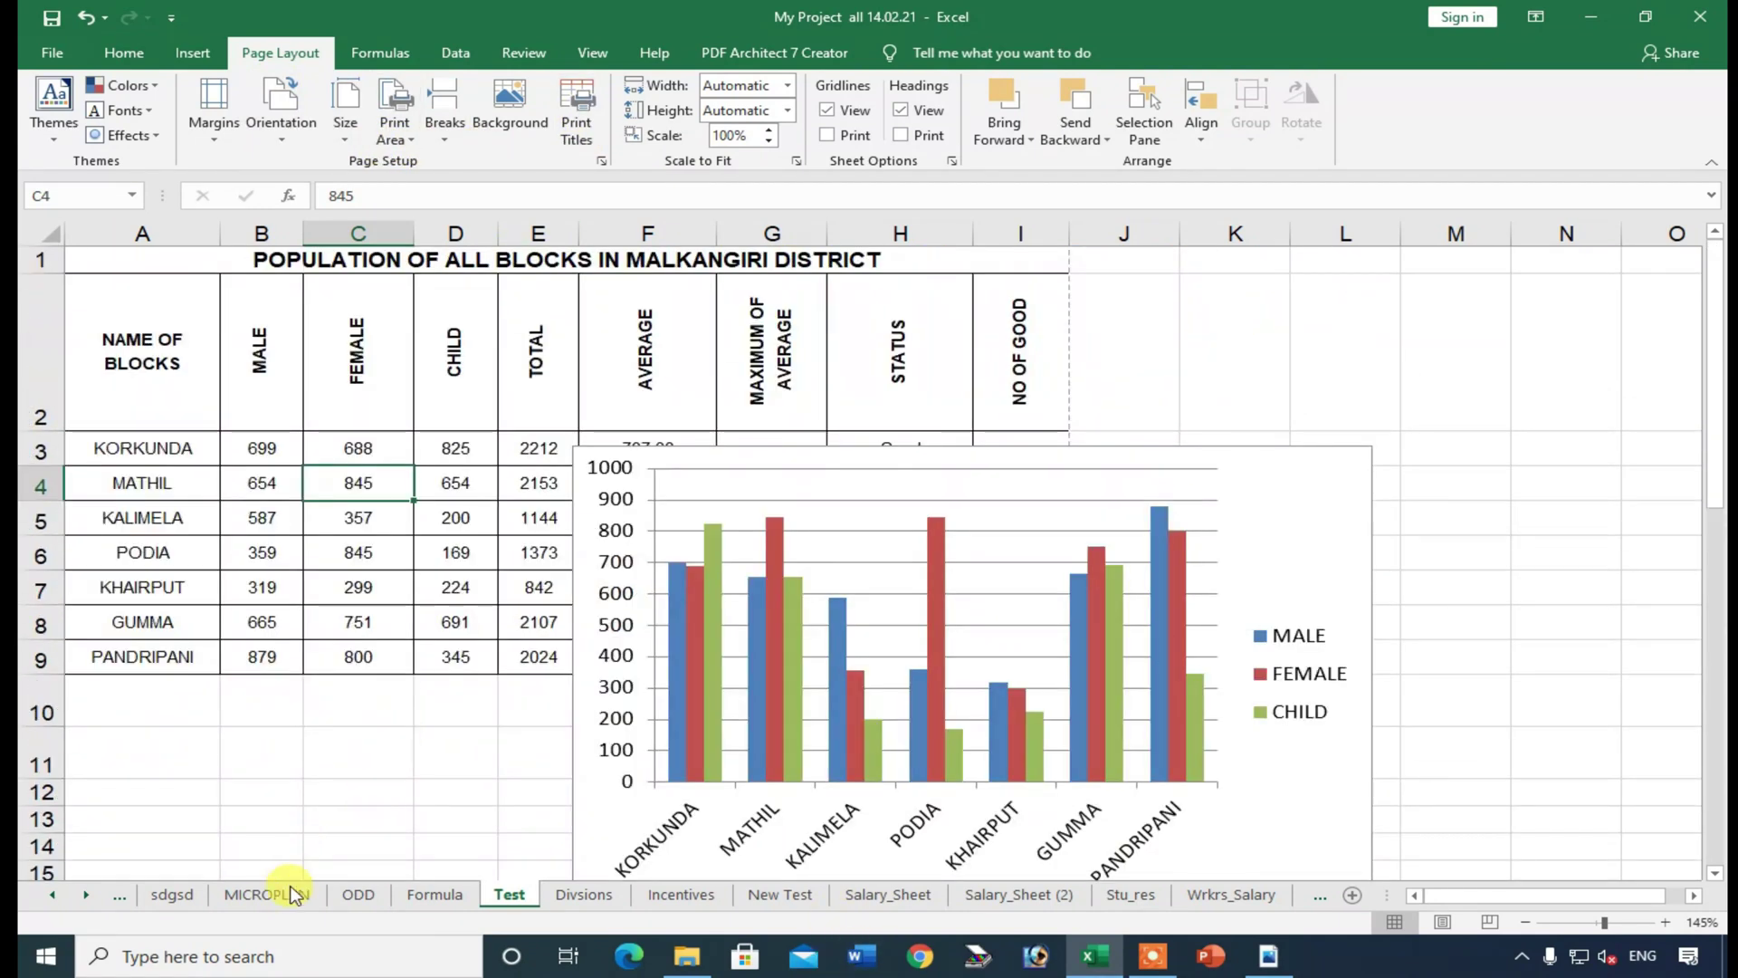
left_click(292, 894)
scroll(522, 784, "up", 4)
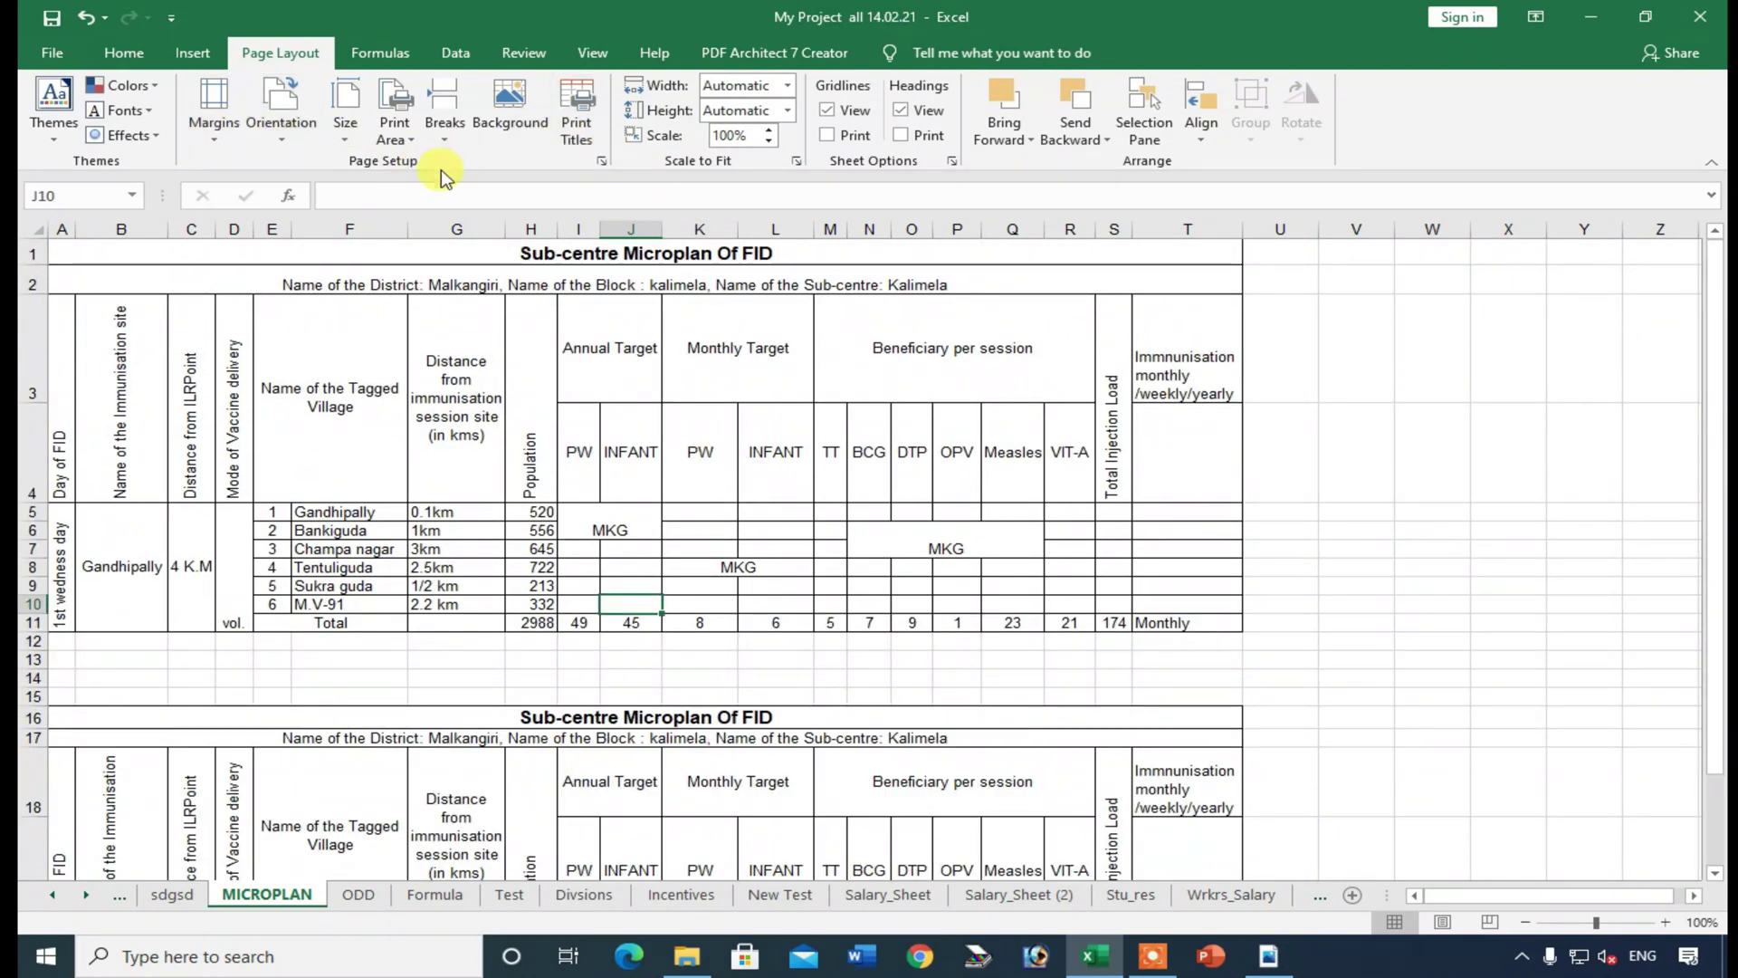
left_click(588, 533)
scroll(587, 599, "down", 1)
scroll(905, 725, "up", 1)
scroll(1087, 797, "down", 1)
scroll(1213, 835, "up", 1)
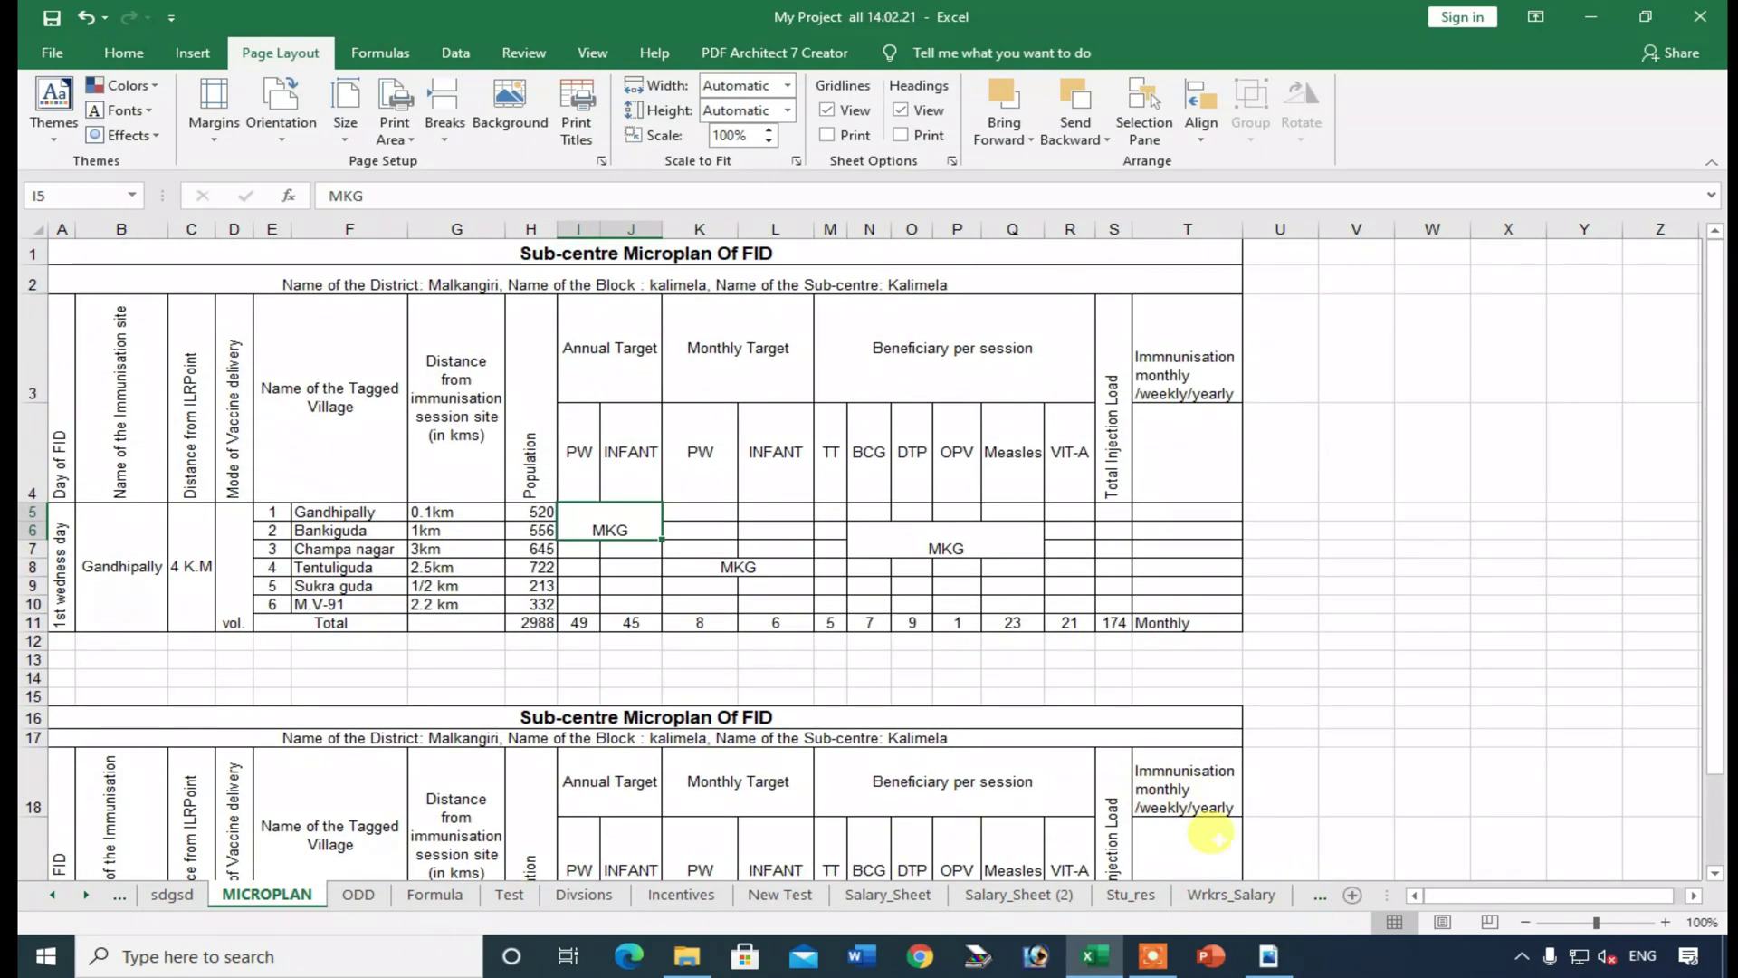
- Switch to the practice list in Adobe Reader and highlight the View topics: workbook views, show/hide, zoom and freeze panes
left_click(1269, 957)
left_click(1097, 598)
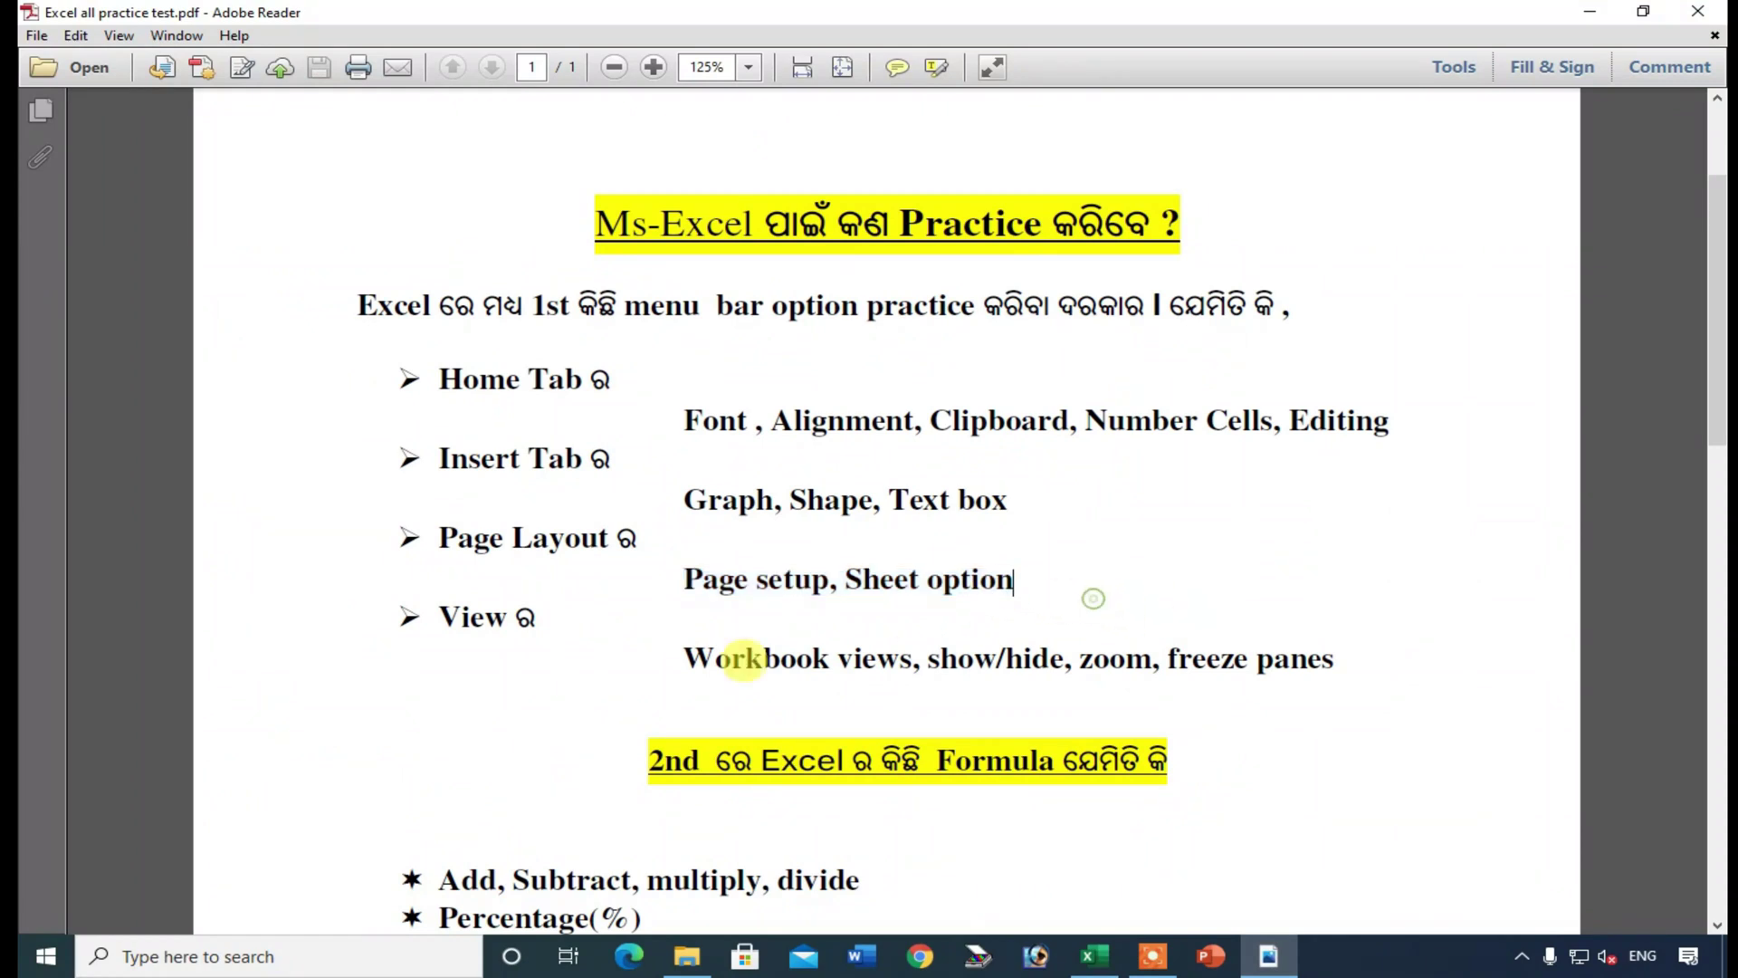
scroll(742, 638, "down", 1)
left_click_drag(686, 623, 1274, 621)
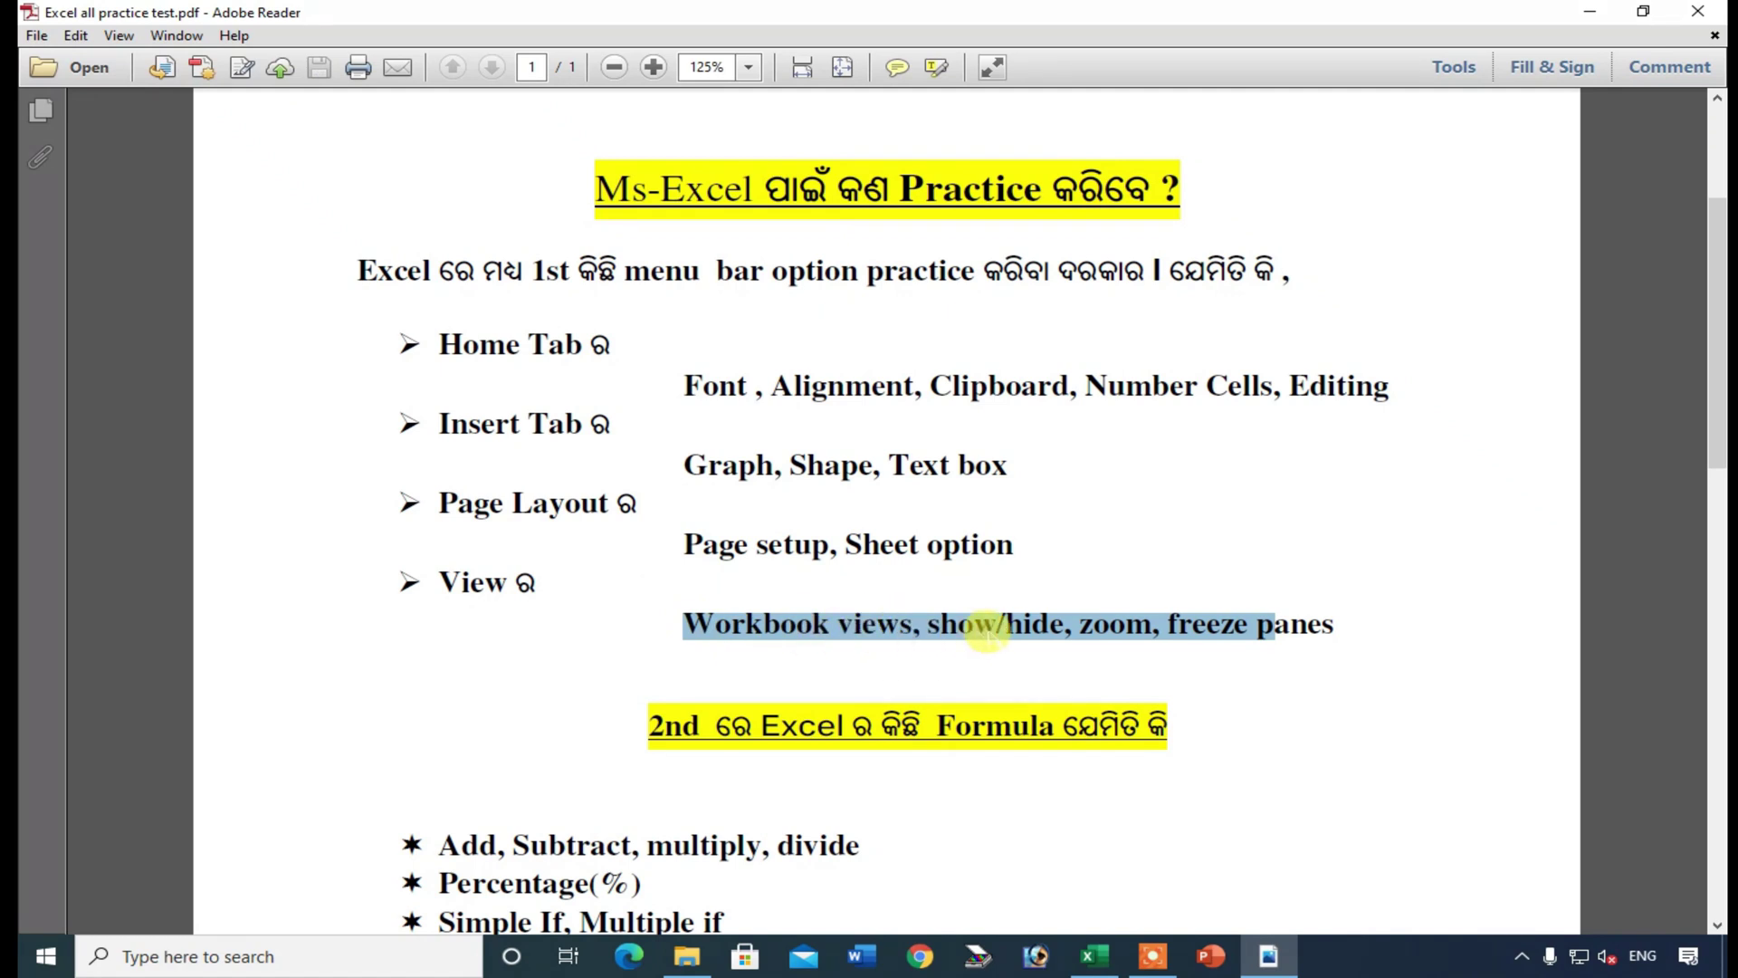
- Switch to Excel, view the MICROPLAN sheet in Page Break Preview and Page Layout view, and return to Normal view
left_click(1095, 955)
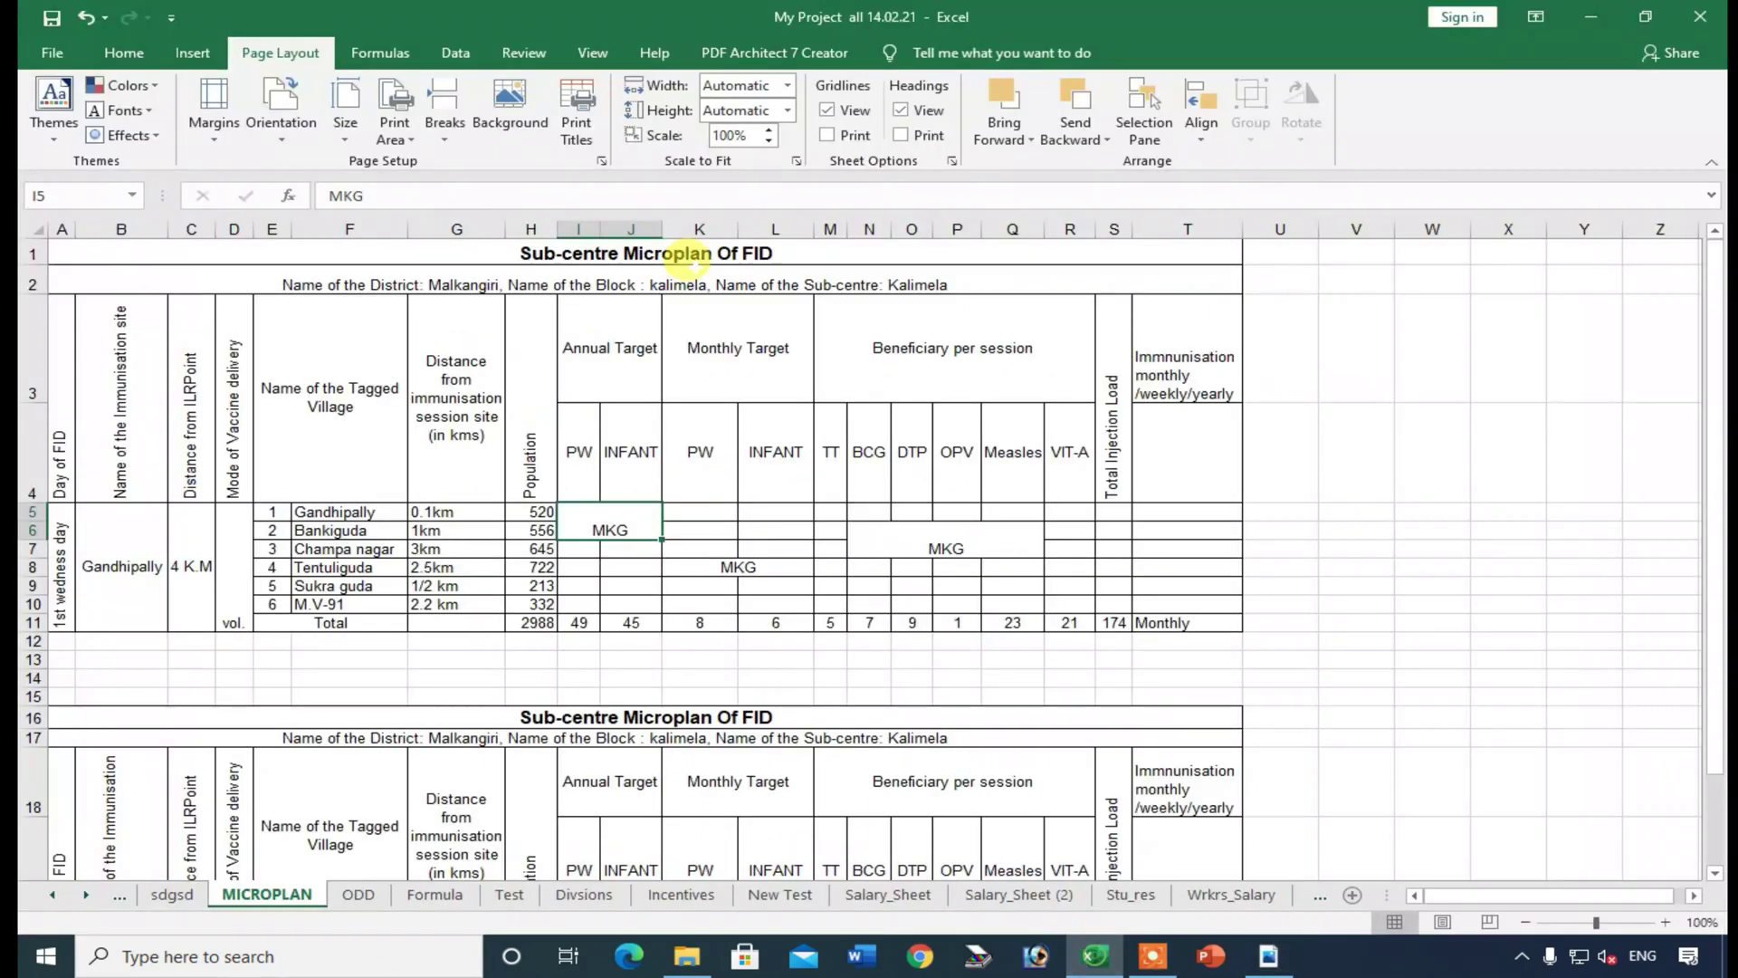
left_click(718, 508)
left_click(598, 54)
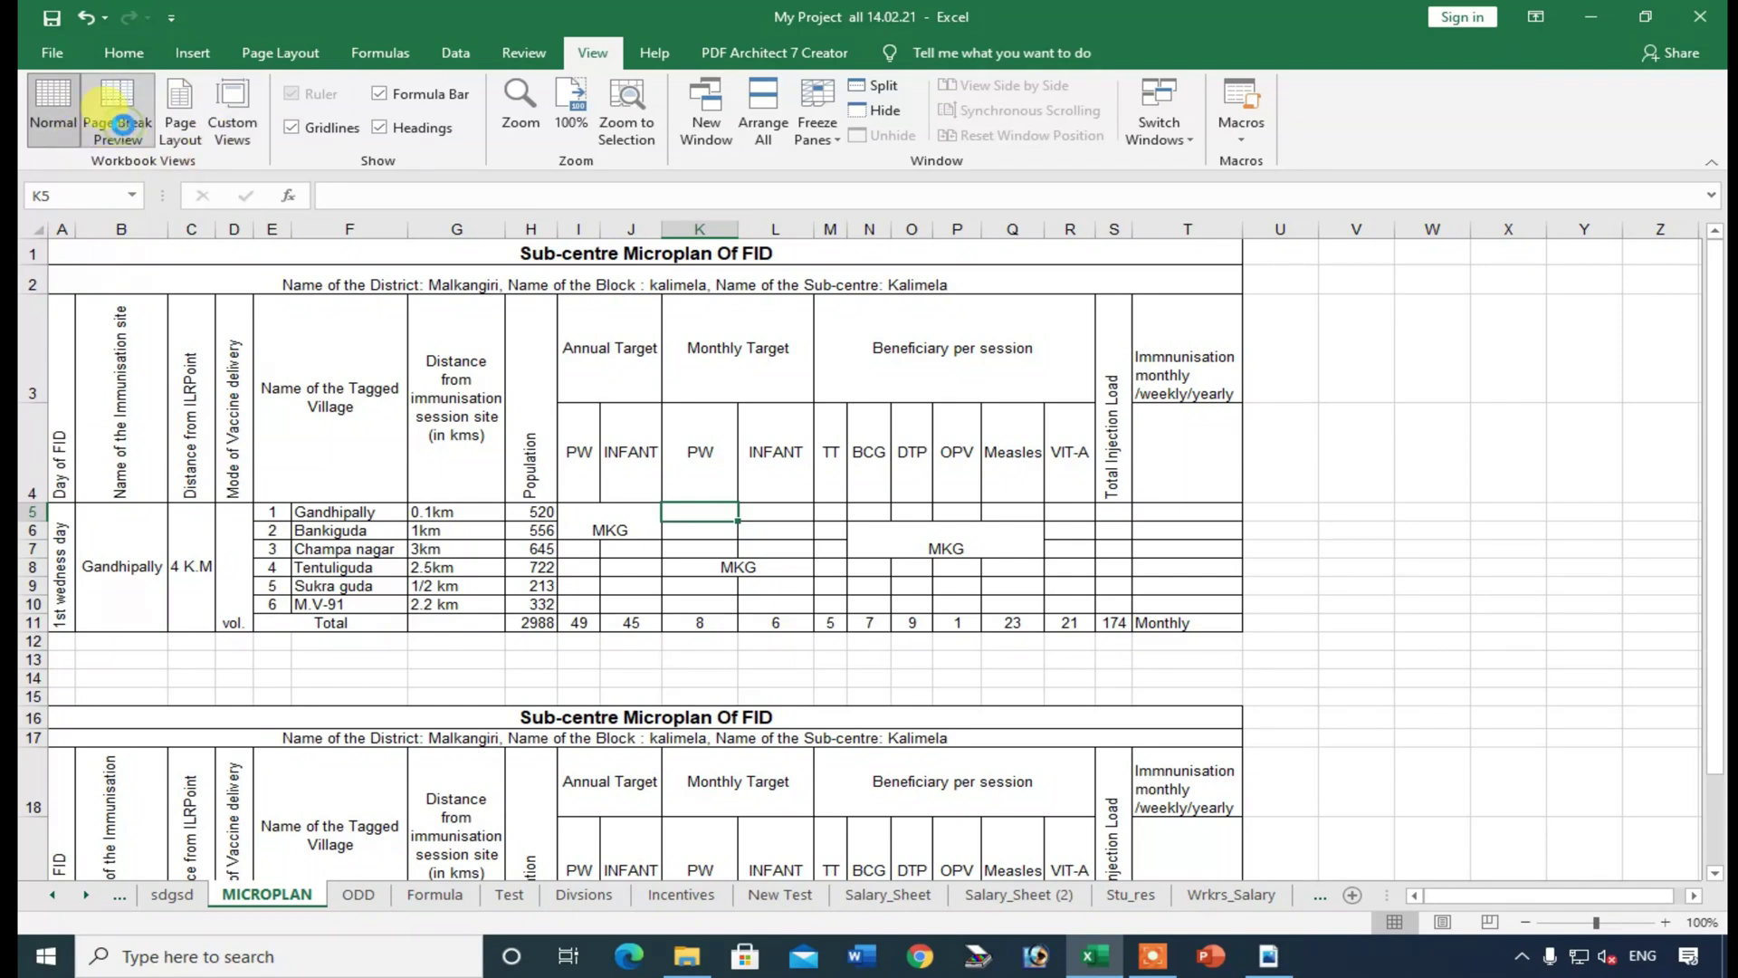
left_click(121, 127)
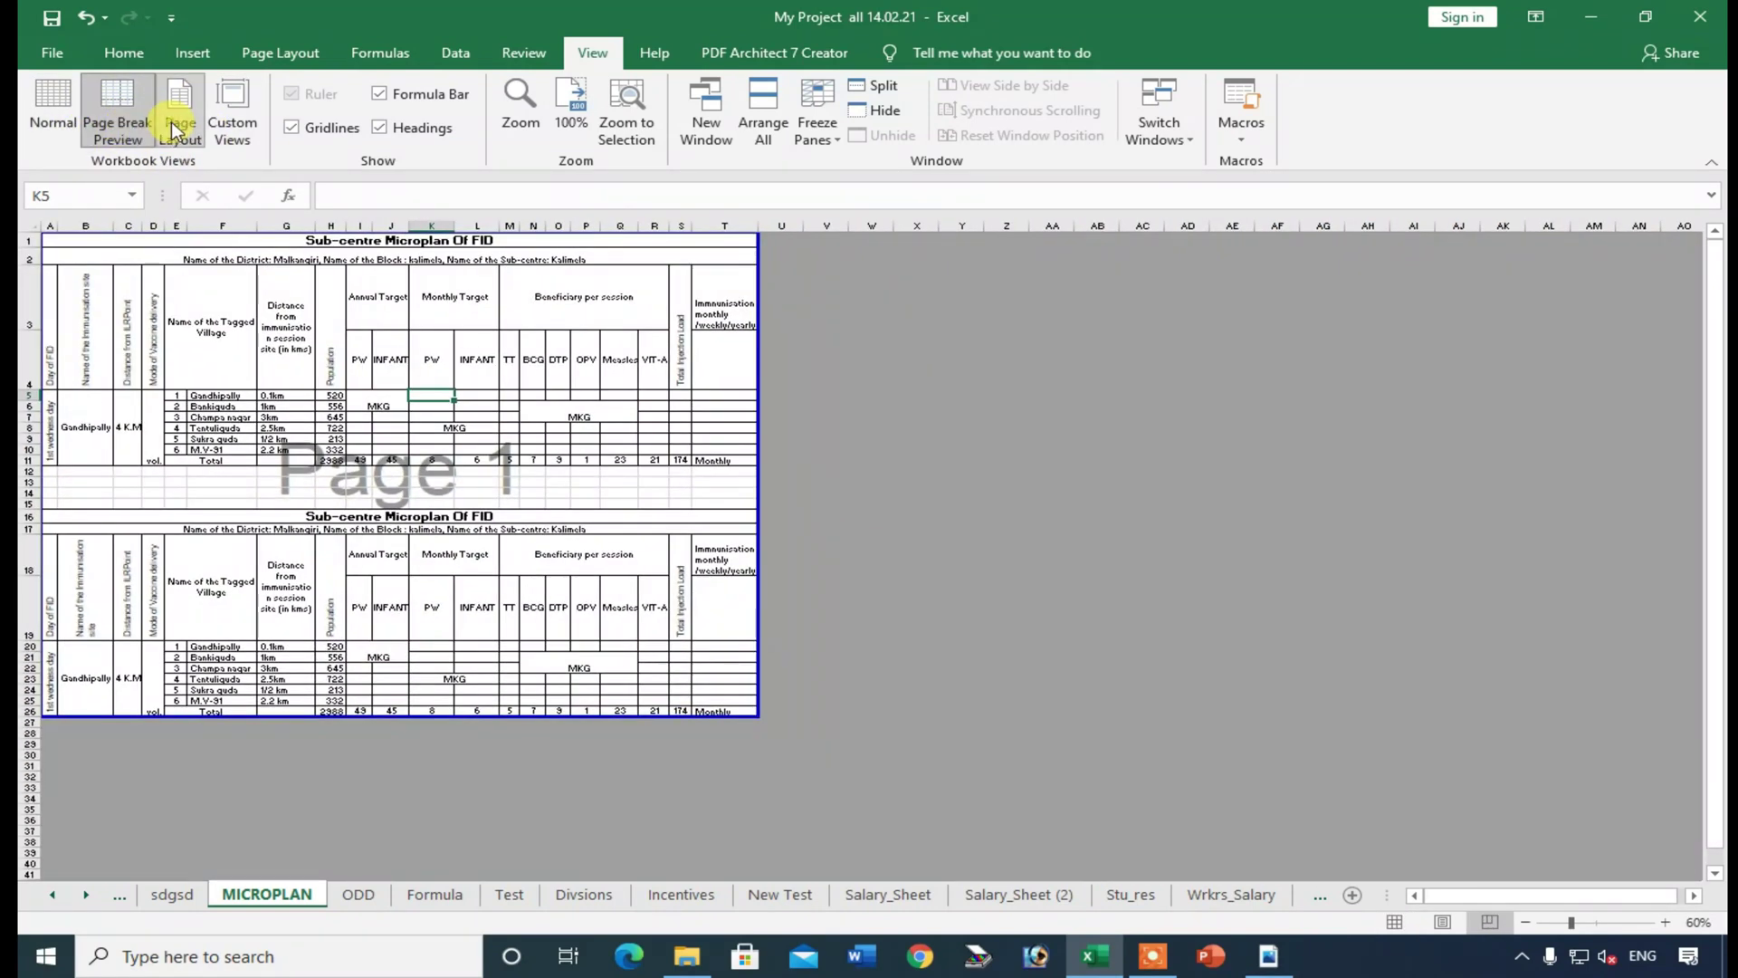
left_click(177, 121)
left_click(77, 128)
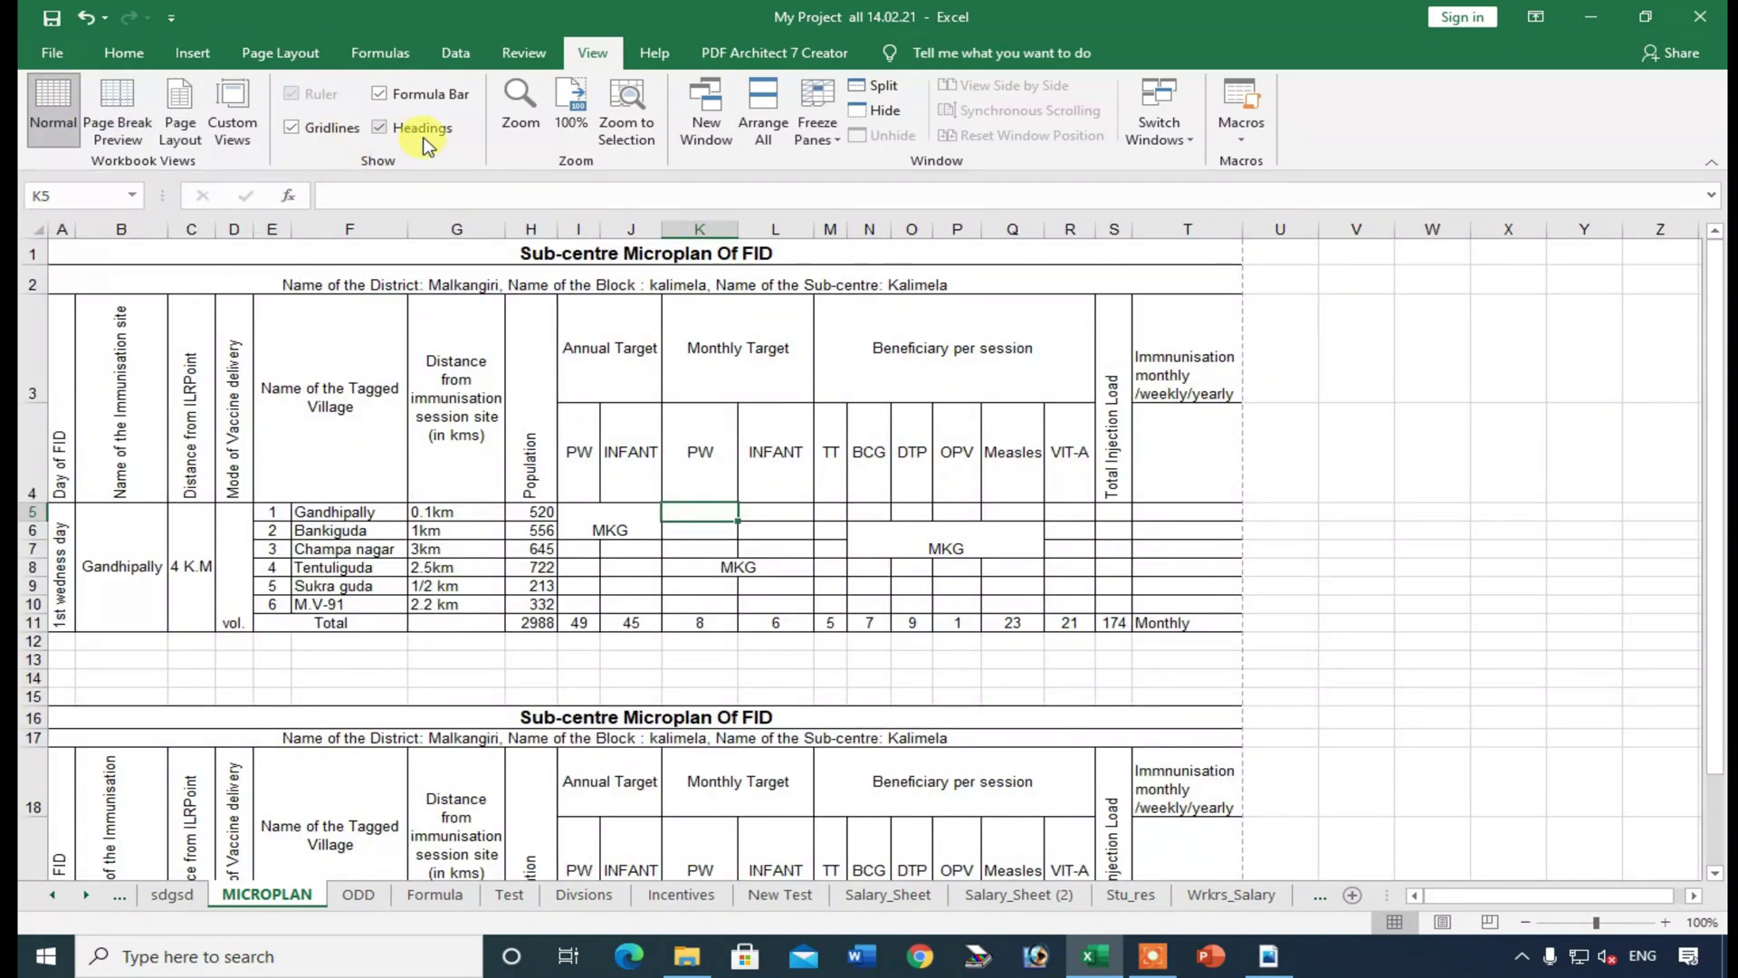
- Hide and restore the formula bar, and zoom the MICROPLAN sheet to 25% and back to 100%
left_click(402, 94)
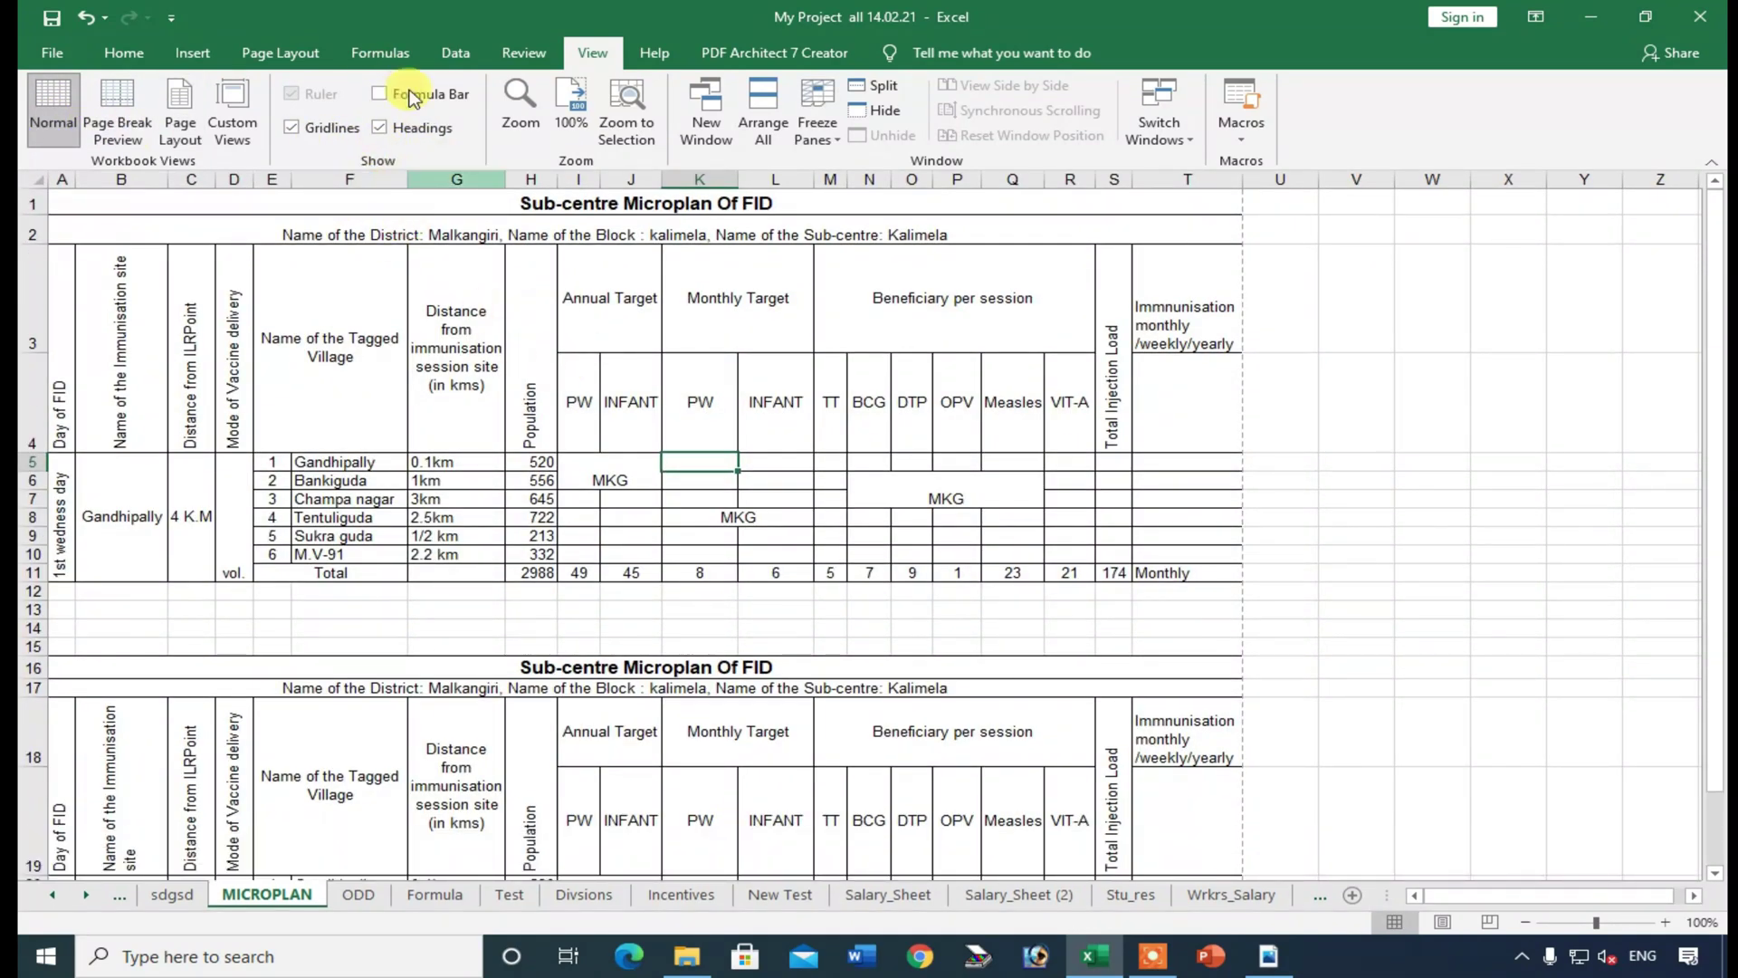
left_click(410, 106)
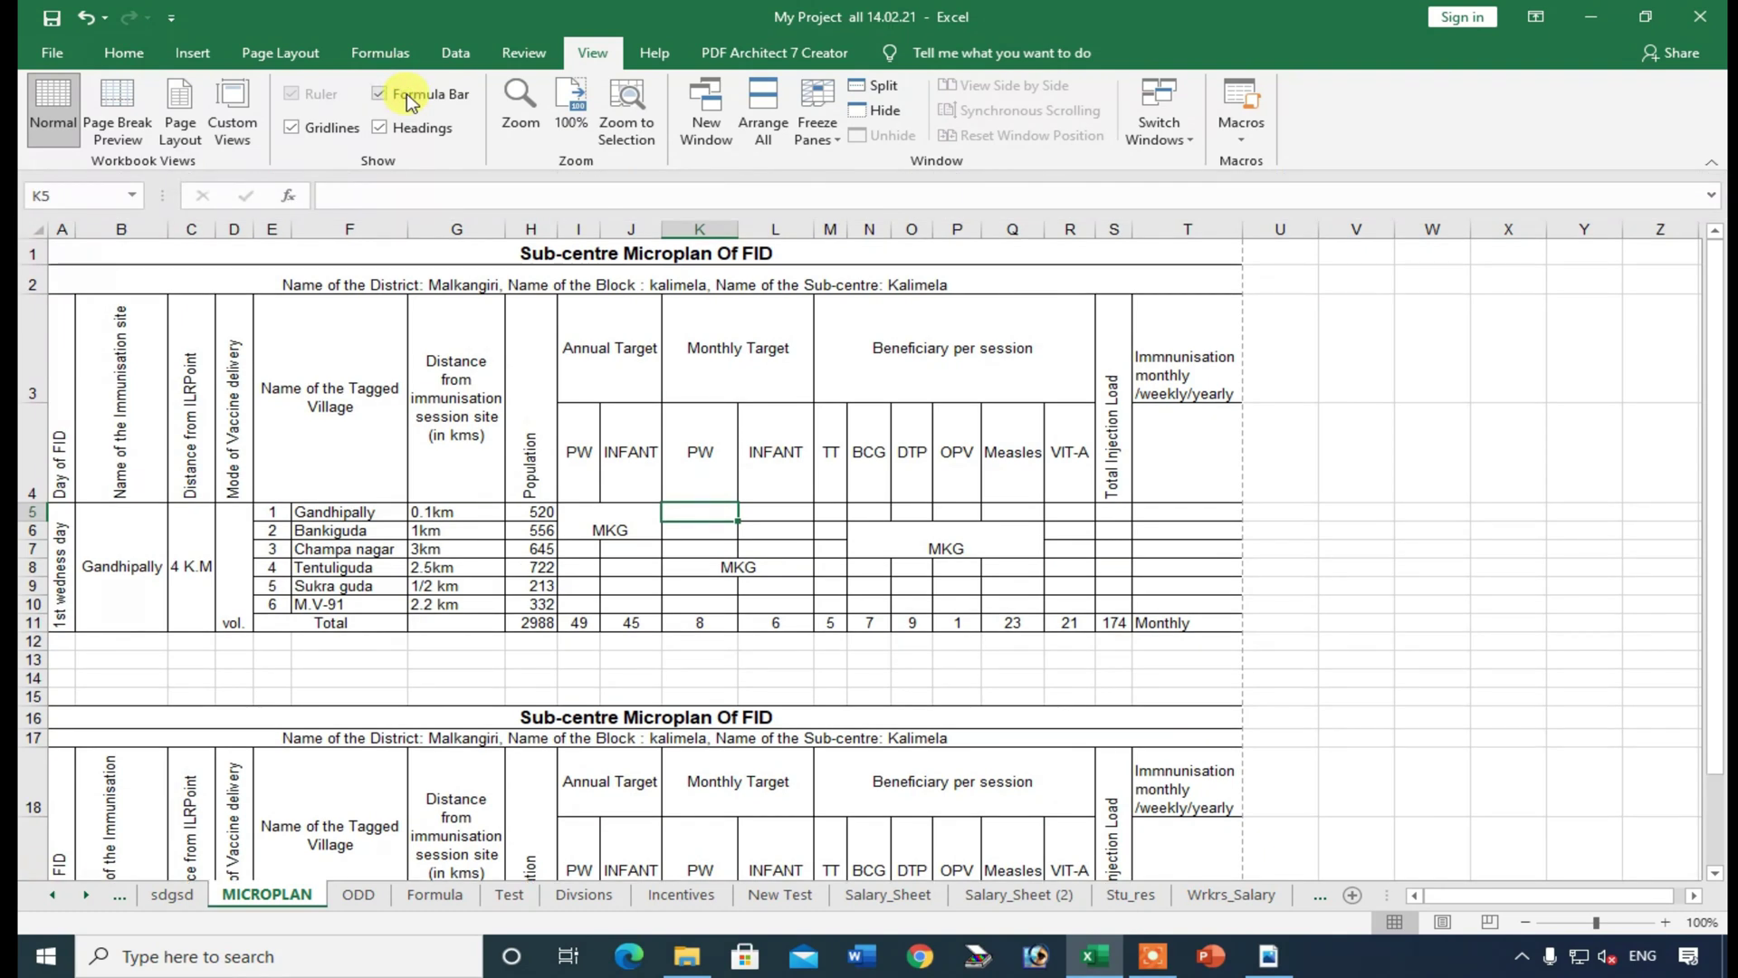
left_click(525, 127)
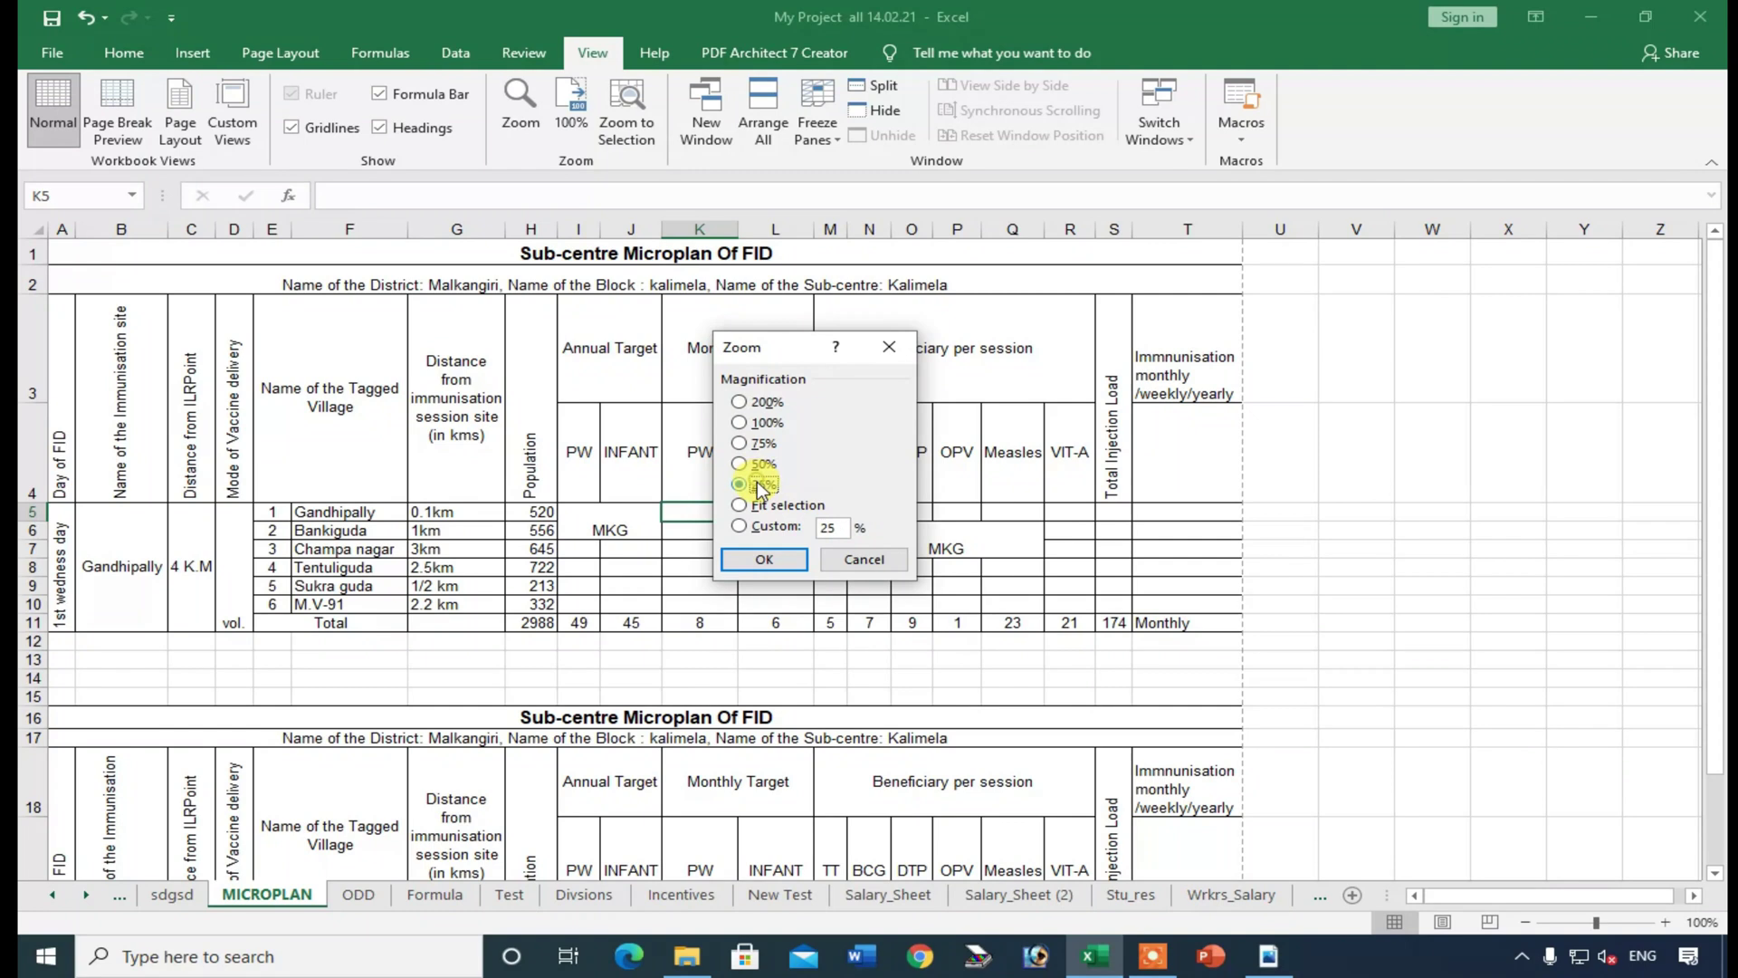
left_click(769, 559)
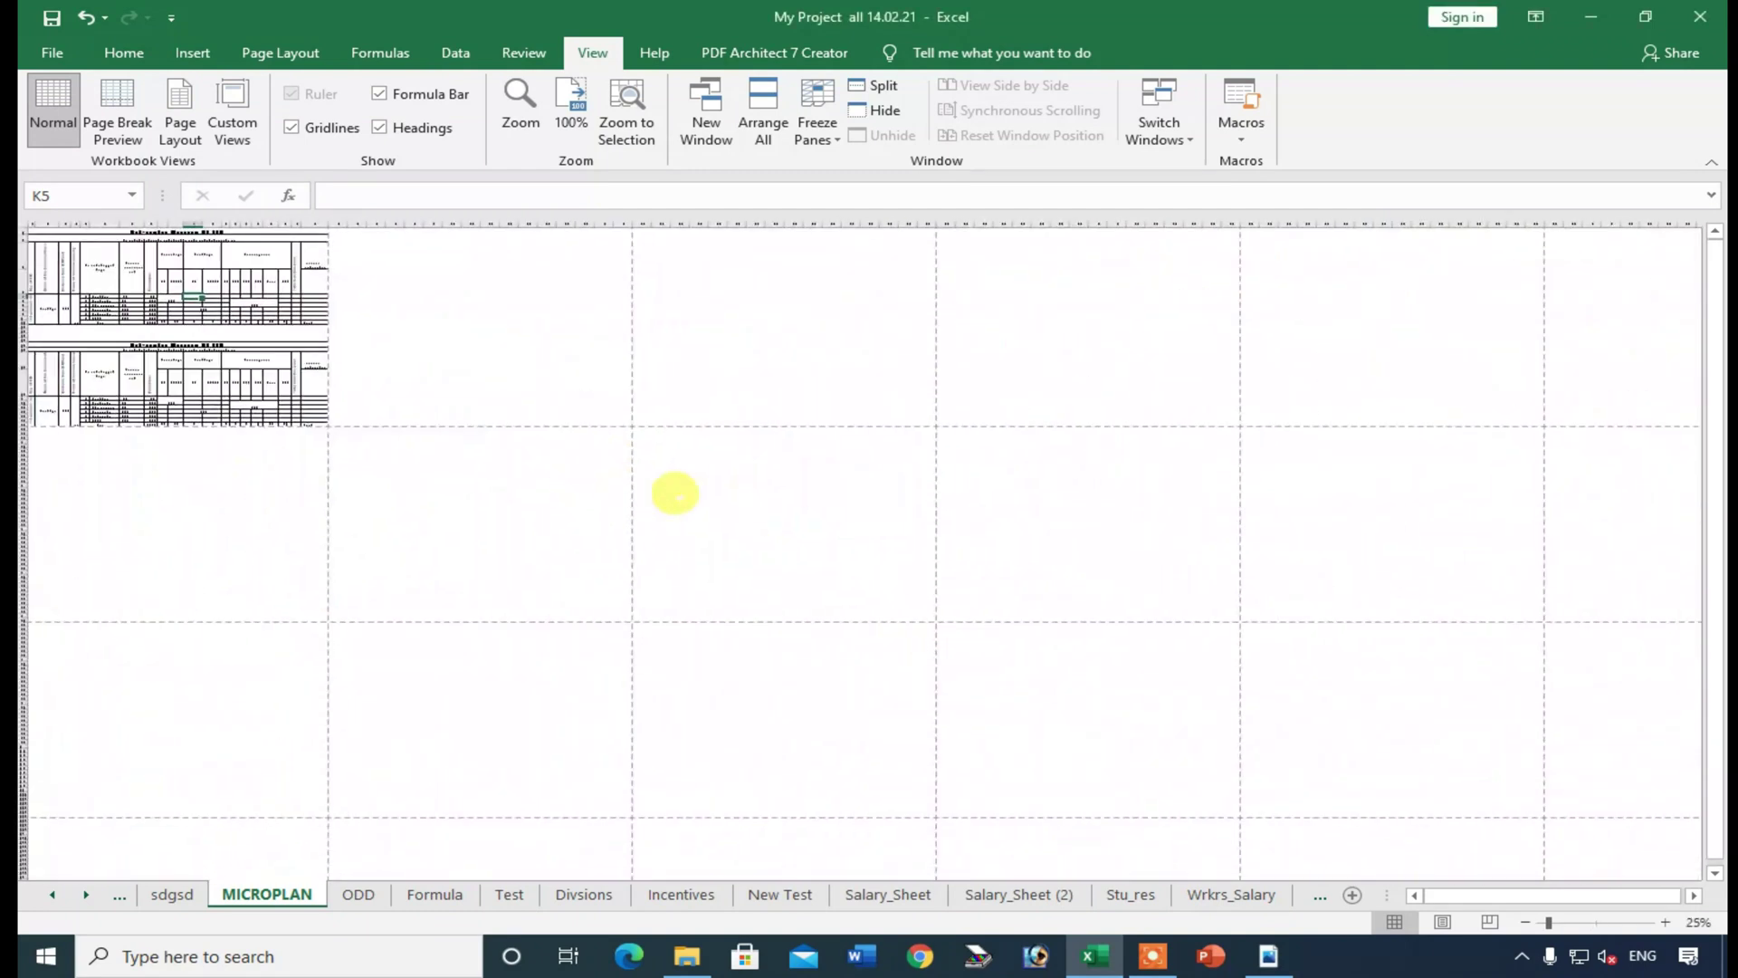
left_click(574, 108)
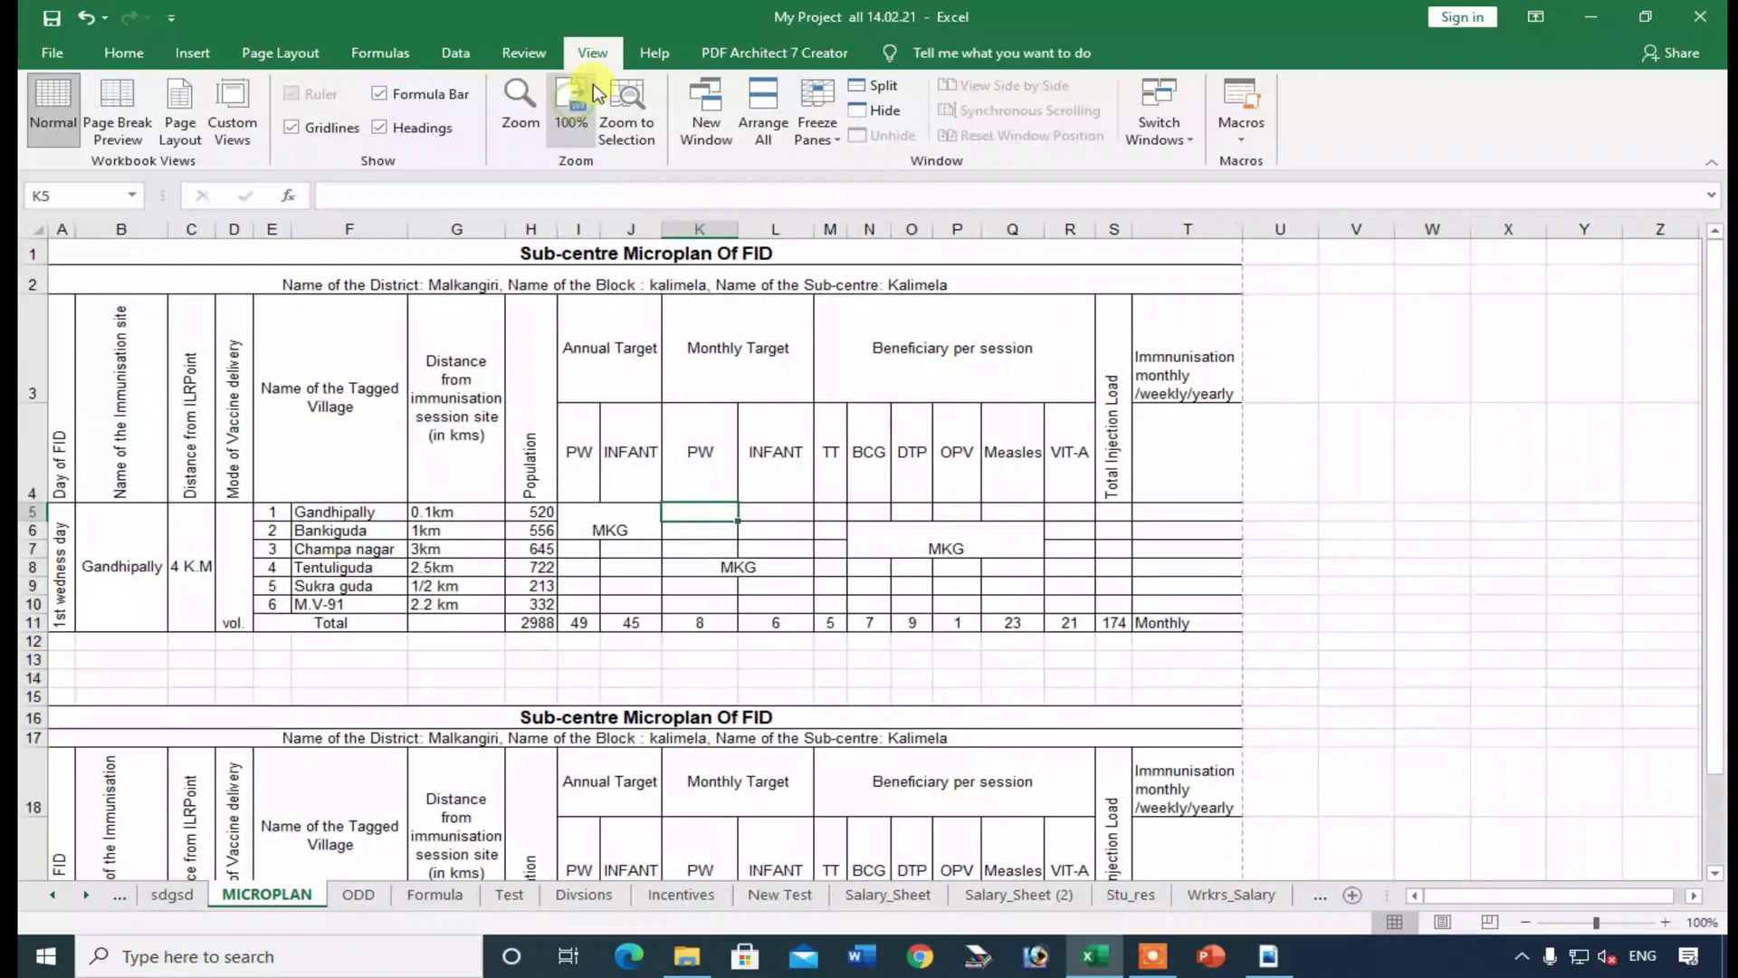
- Select header row 3 of the MICROPLAN sheet and freeze the panes based on that selection
left_click(731, 410)
scroll(732, 411, "down", 1)
scroll(731, 410, "up", 1)
left_click(817, 127)
left_click(869, 159)
left_click(33, 360)
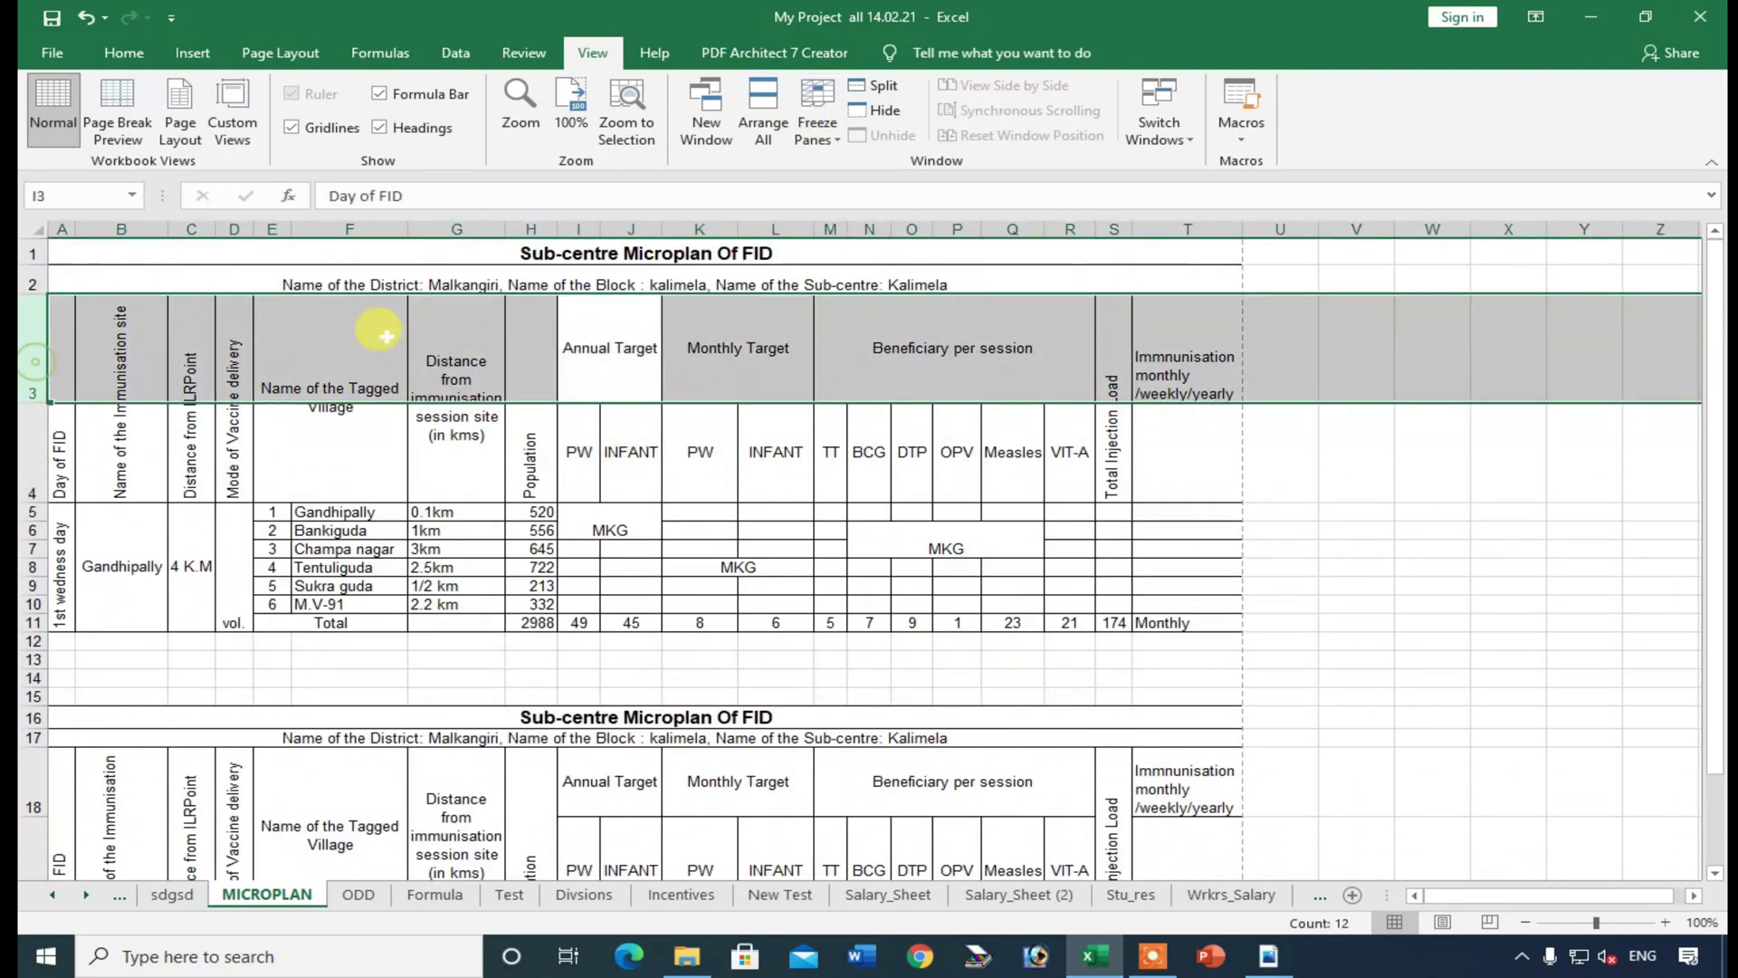
scroll(543, 380, "down", 1)
scroll(548, 381, "up", 1)
scroll(543, 376, "up", 1)
left_click(815, 127)
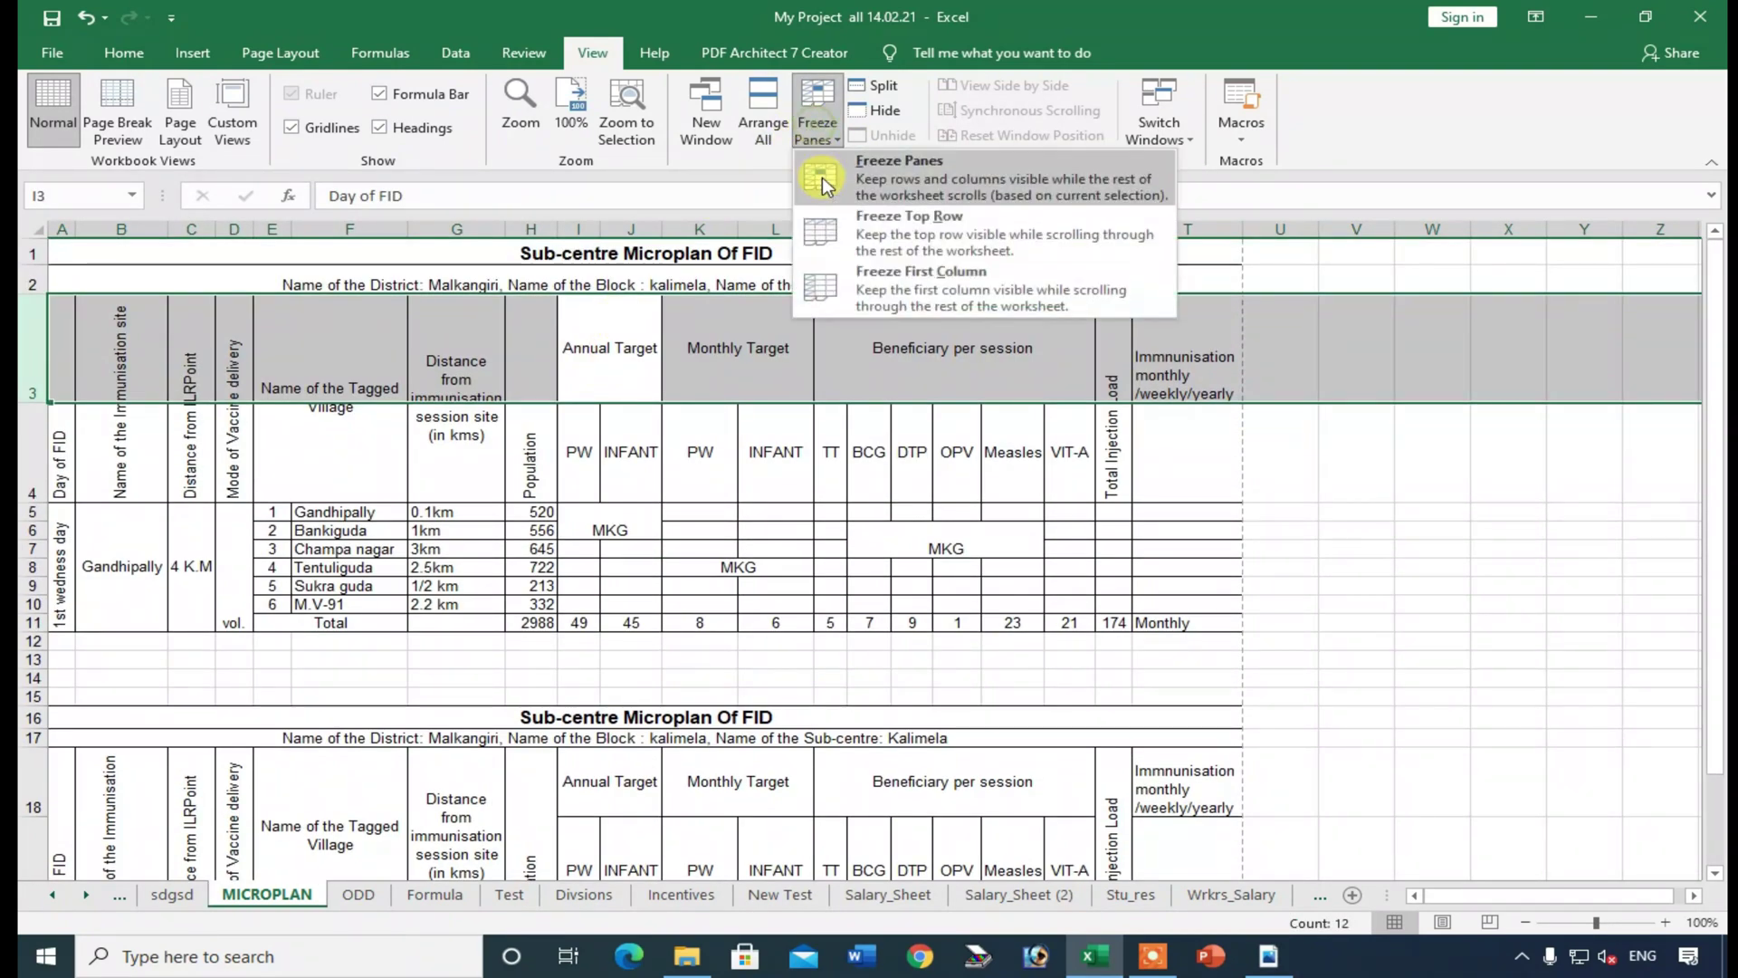
left_click(848, 188)
- Check how the frozen panes behave while moving through the MICROPLAN sheet
scroll(718, 387, "down", 4)
scroll(699, 376, "up", 4)
scroll(718, 387, "down", 4)
scroll(715, 387, "up", 4)
scroll(456, 364, "down", 4)
scroll(471, 369, "up", 4)
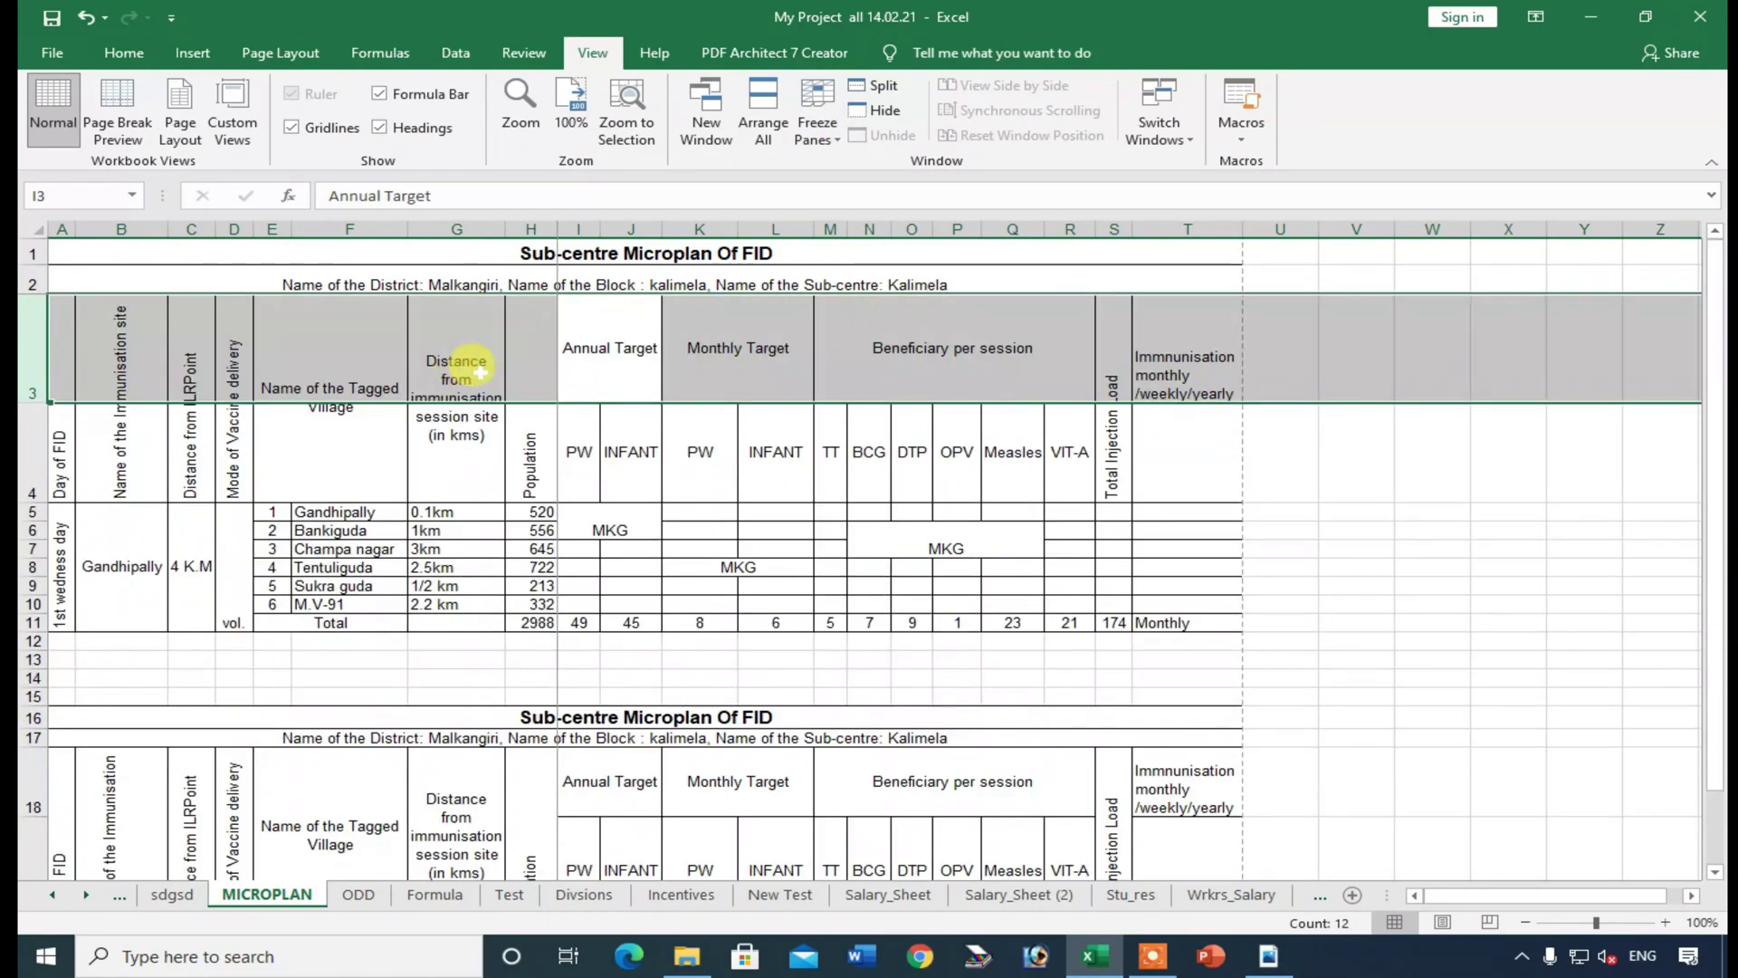
- Unfreeze the panes of the MICROPLAN sheet and check how the sheet scrolls
left_click(815, 127)
left_click(851, 186)
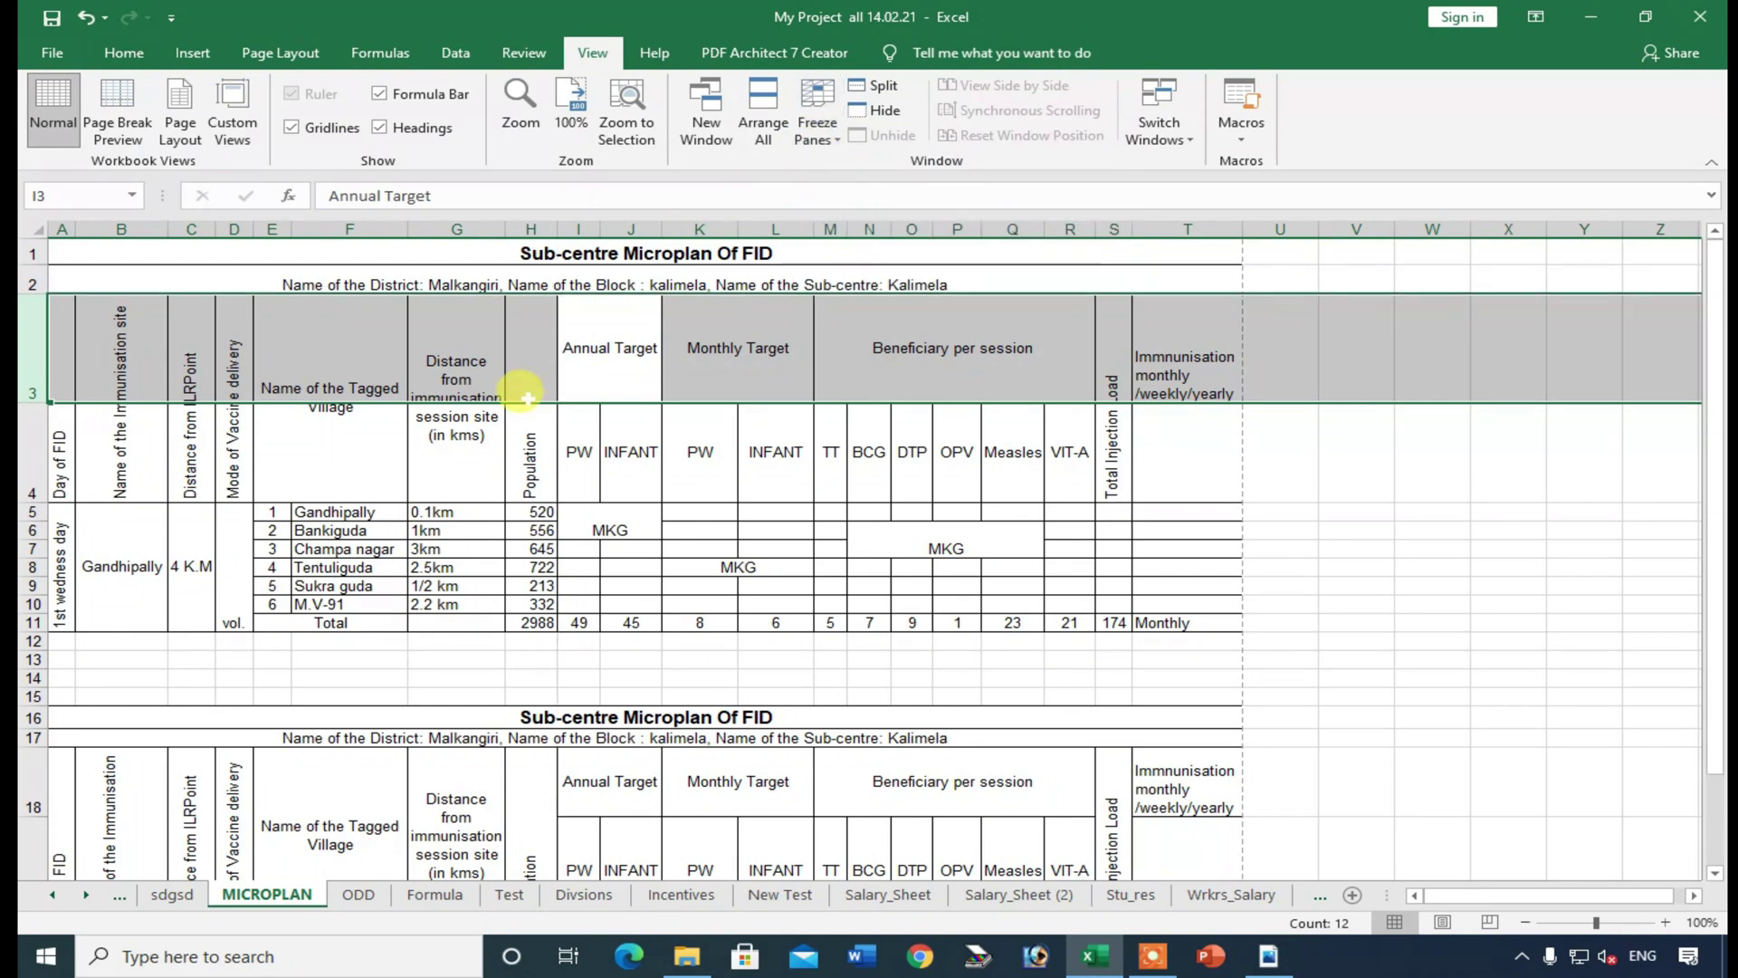
scroll(525, 395, "down", 4)
scroll(525, 395, "up", 4)
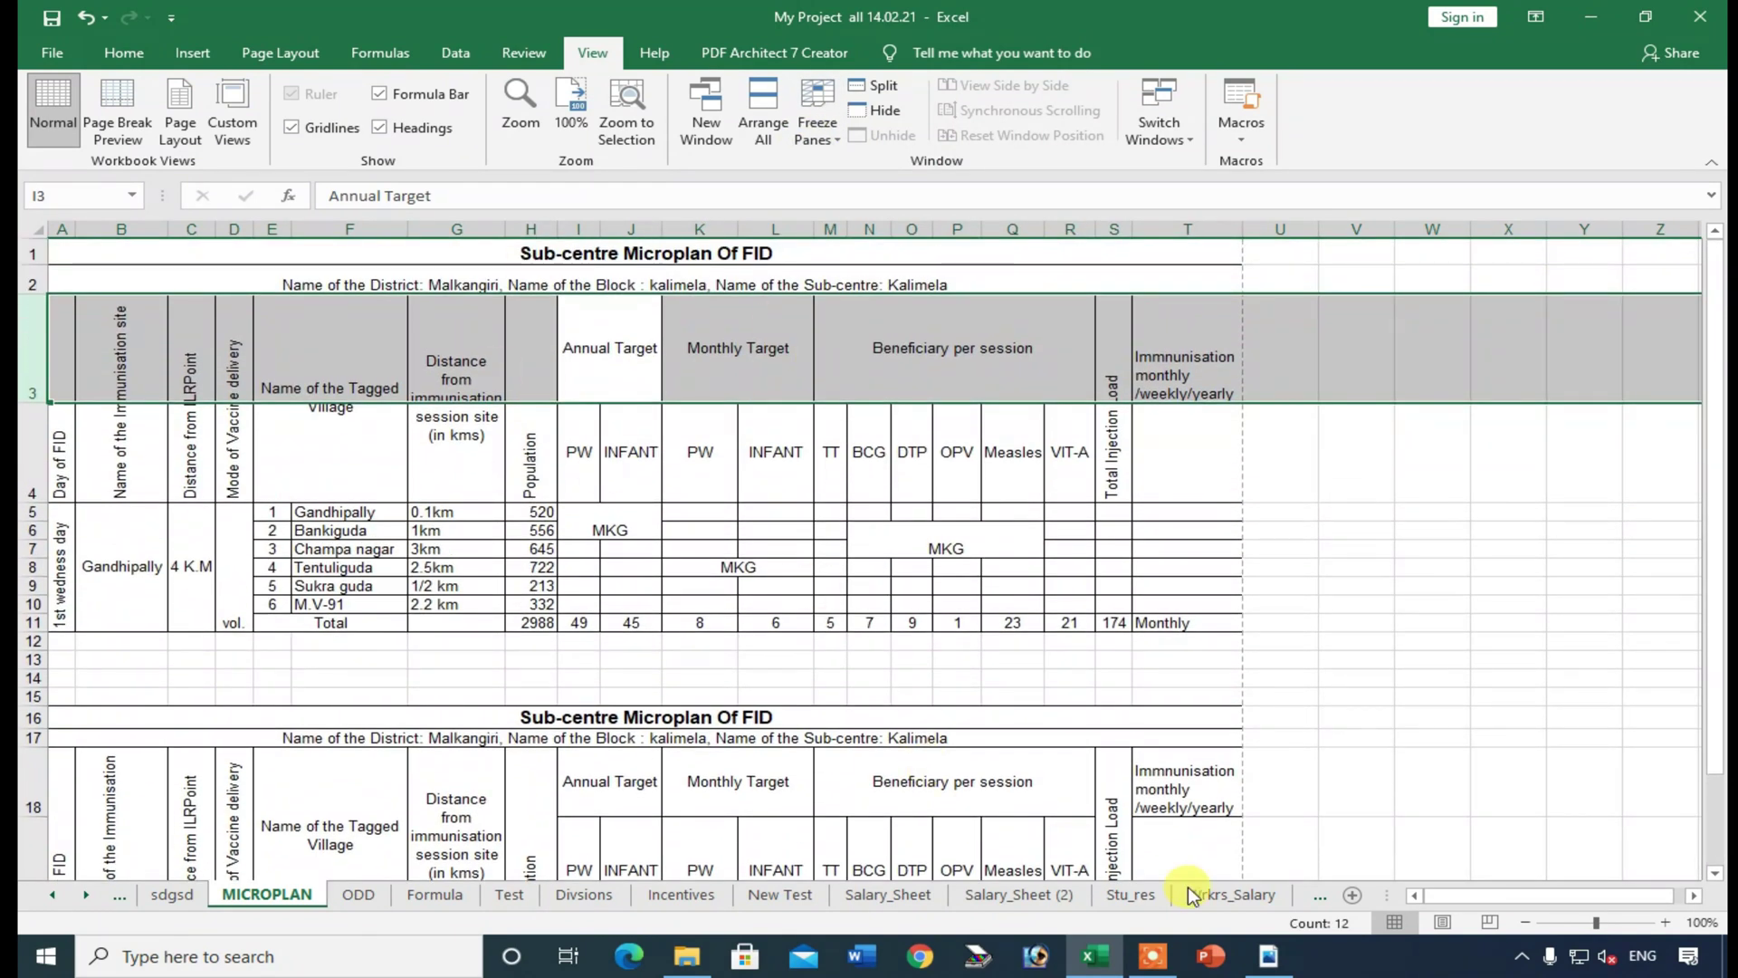
- Switch to the practice list in Adobe Reader and highlight the Home, Insert, Page Layout and View topics
left_click(1268, 955)
left_click(765, 623)
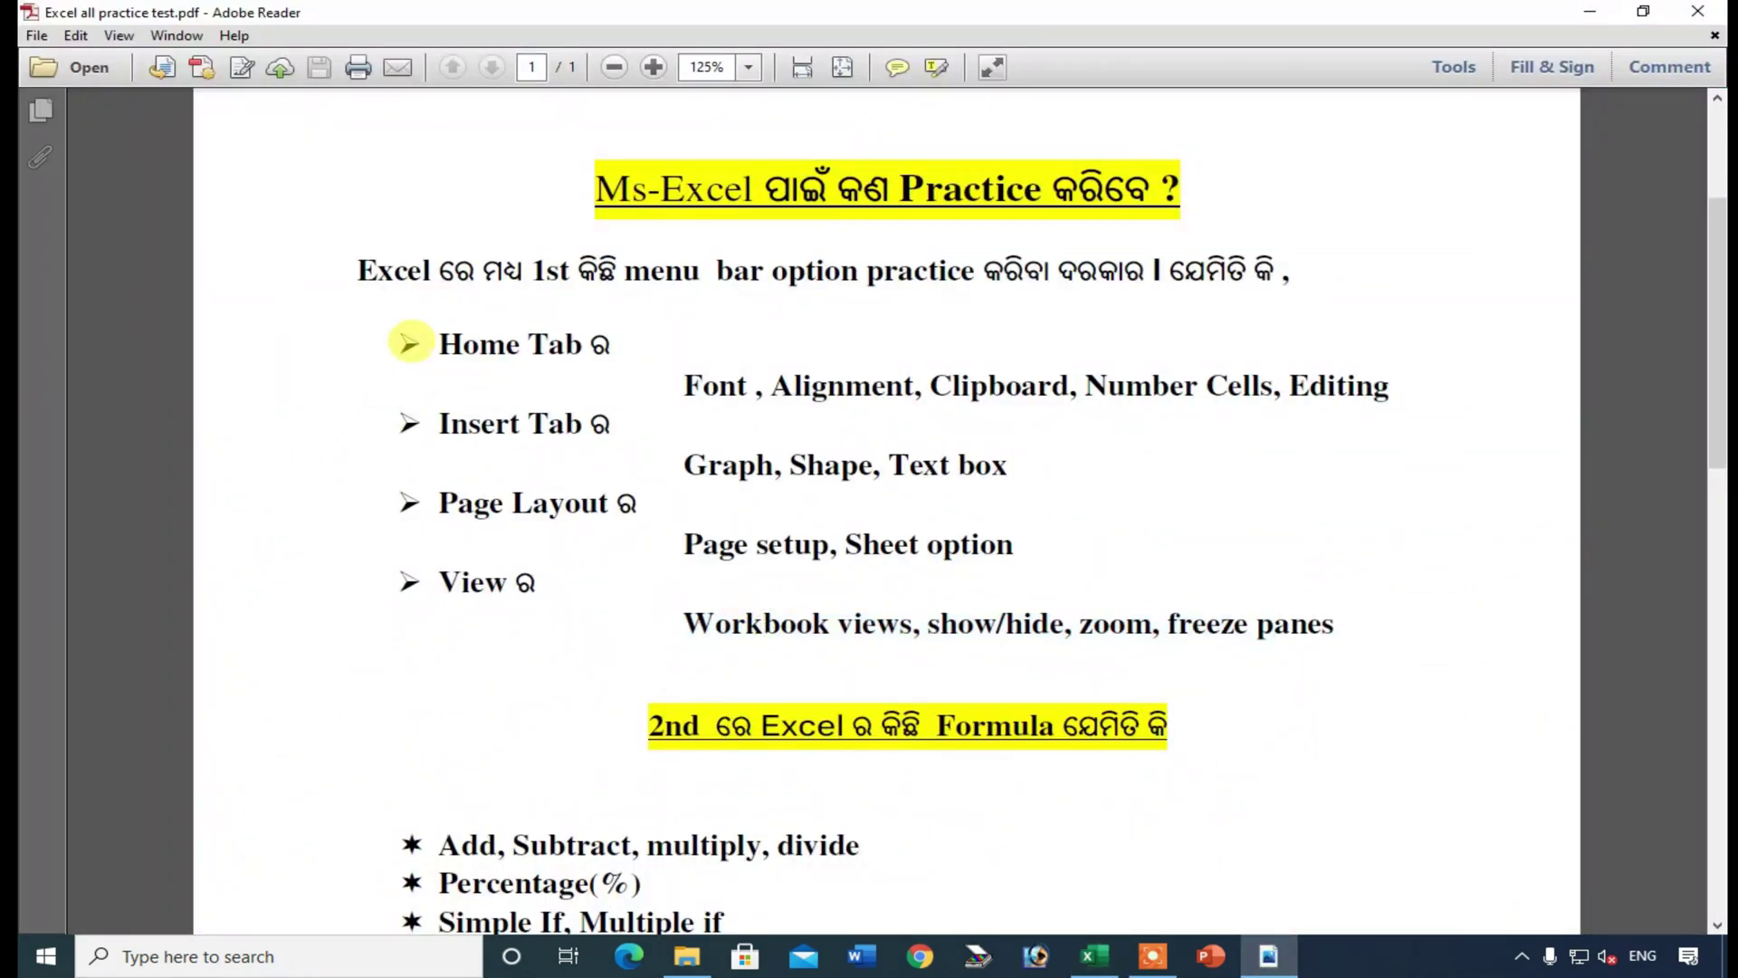
left_click_drag(425, 333, 1310, 595)
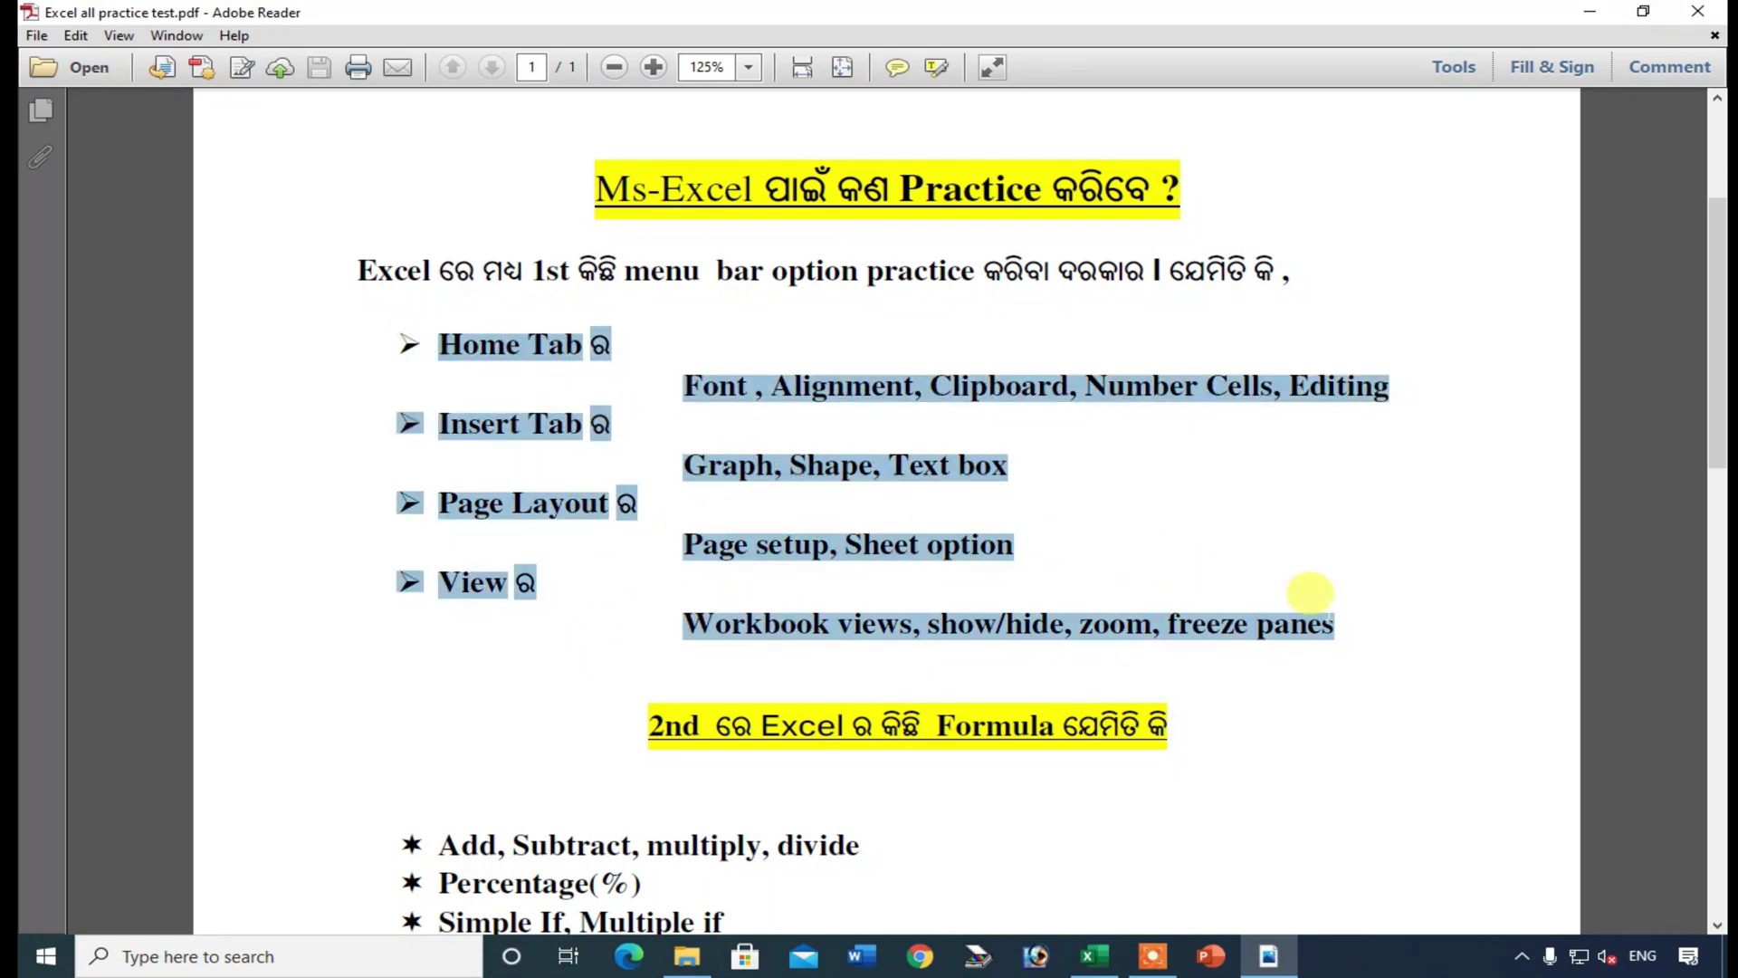
left_click(978, 543)
- Switch to Excel, open the Test sheet and move the column chart clear of the AVERAGE column
left_click(1091, 956)
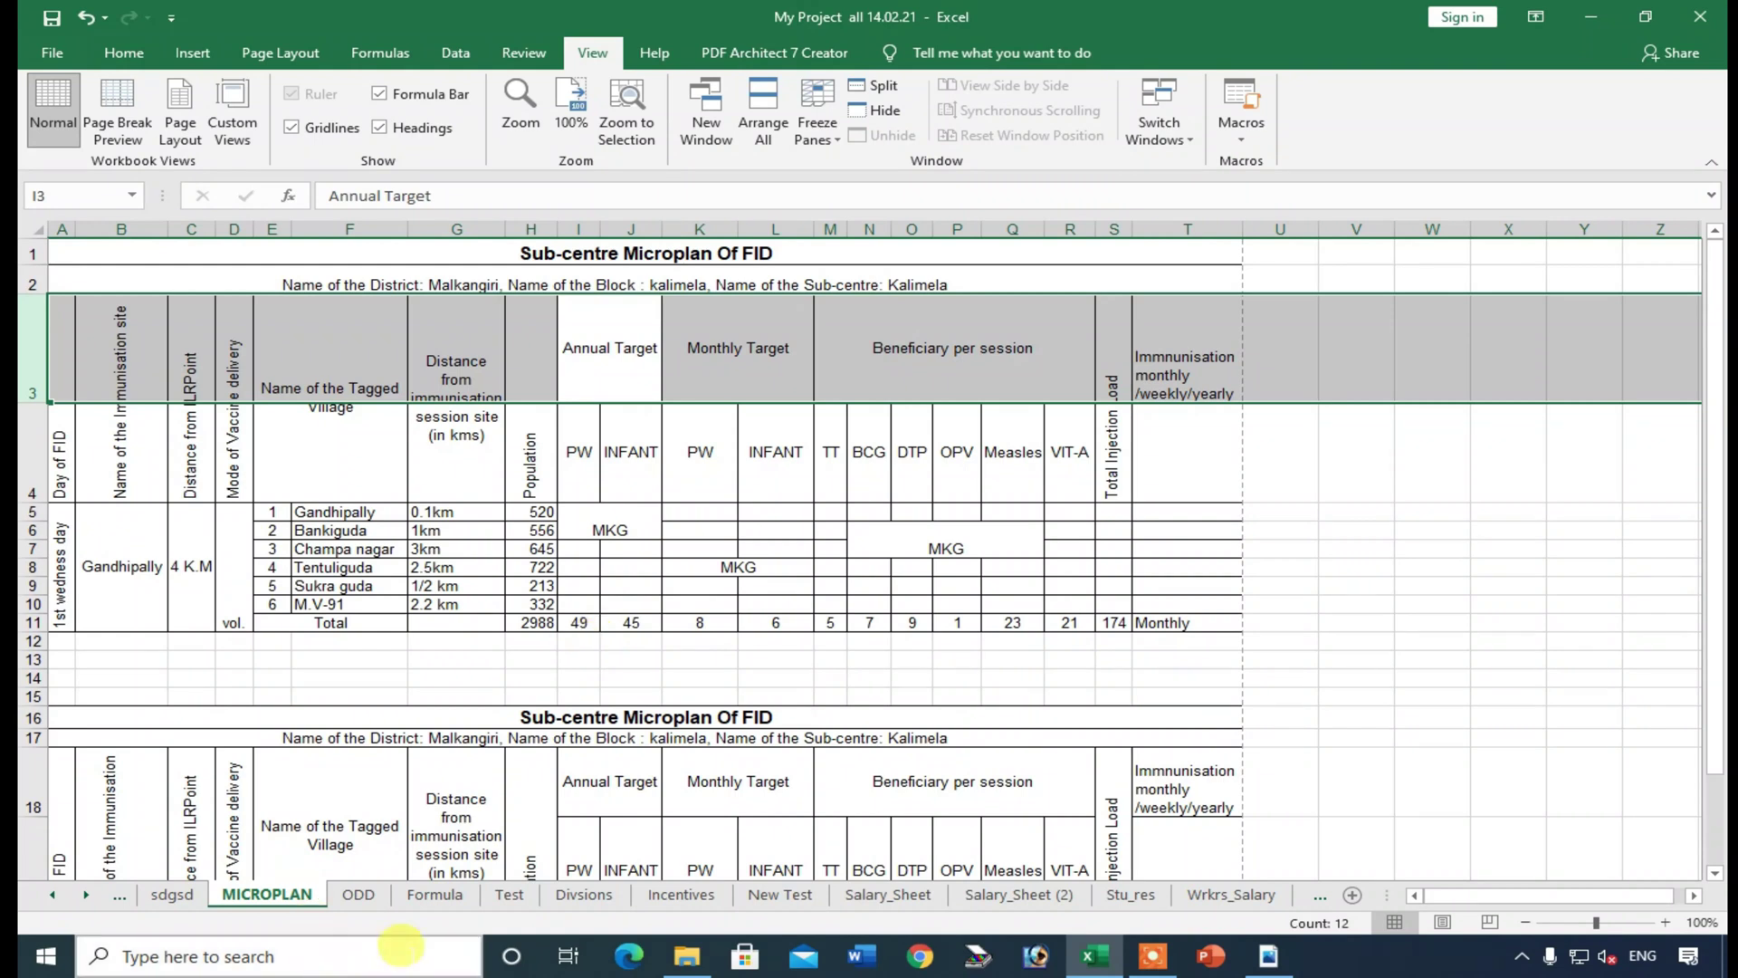
left_click(435, 894)
left_click(509, 895)
left_click(584, 892)
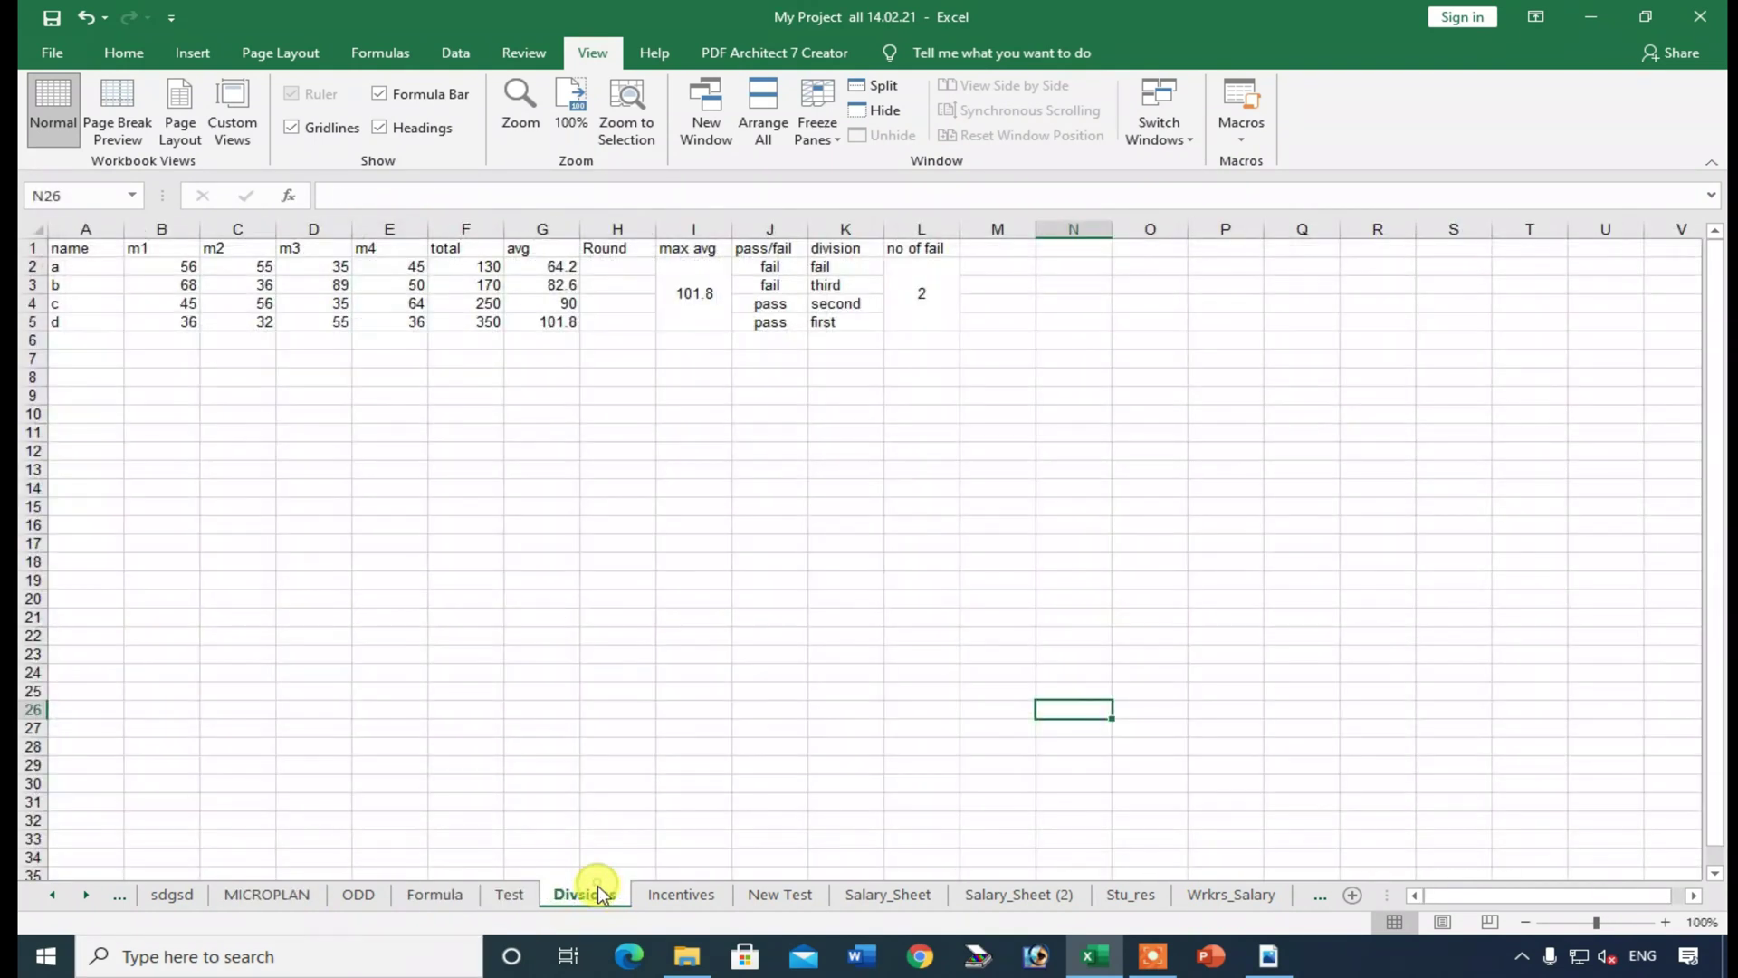
left_click(538, 891)
left_click(118, 47)
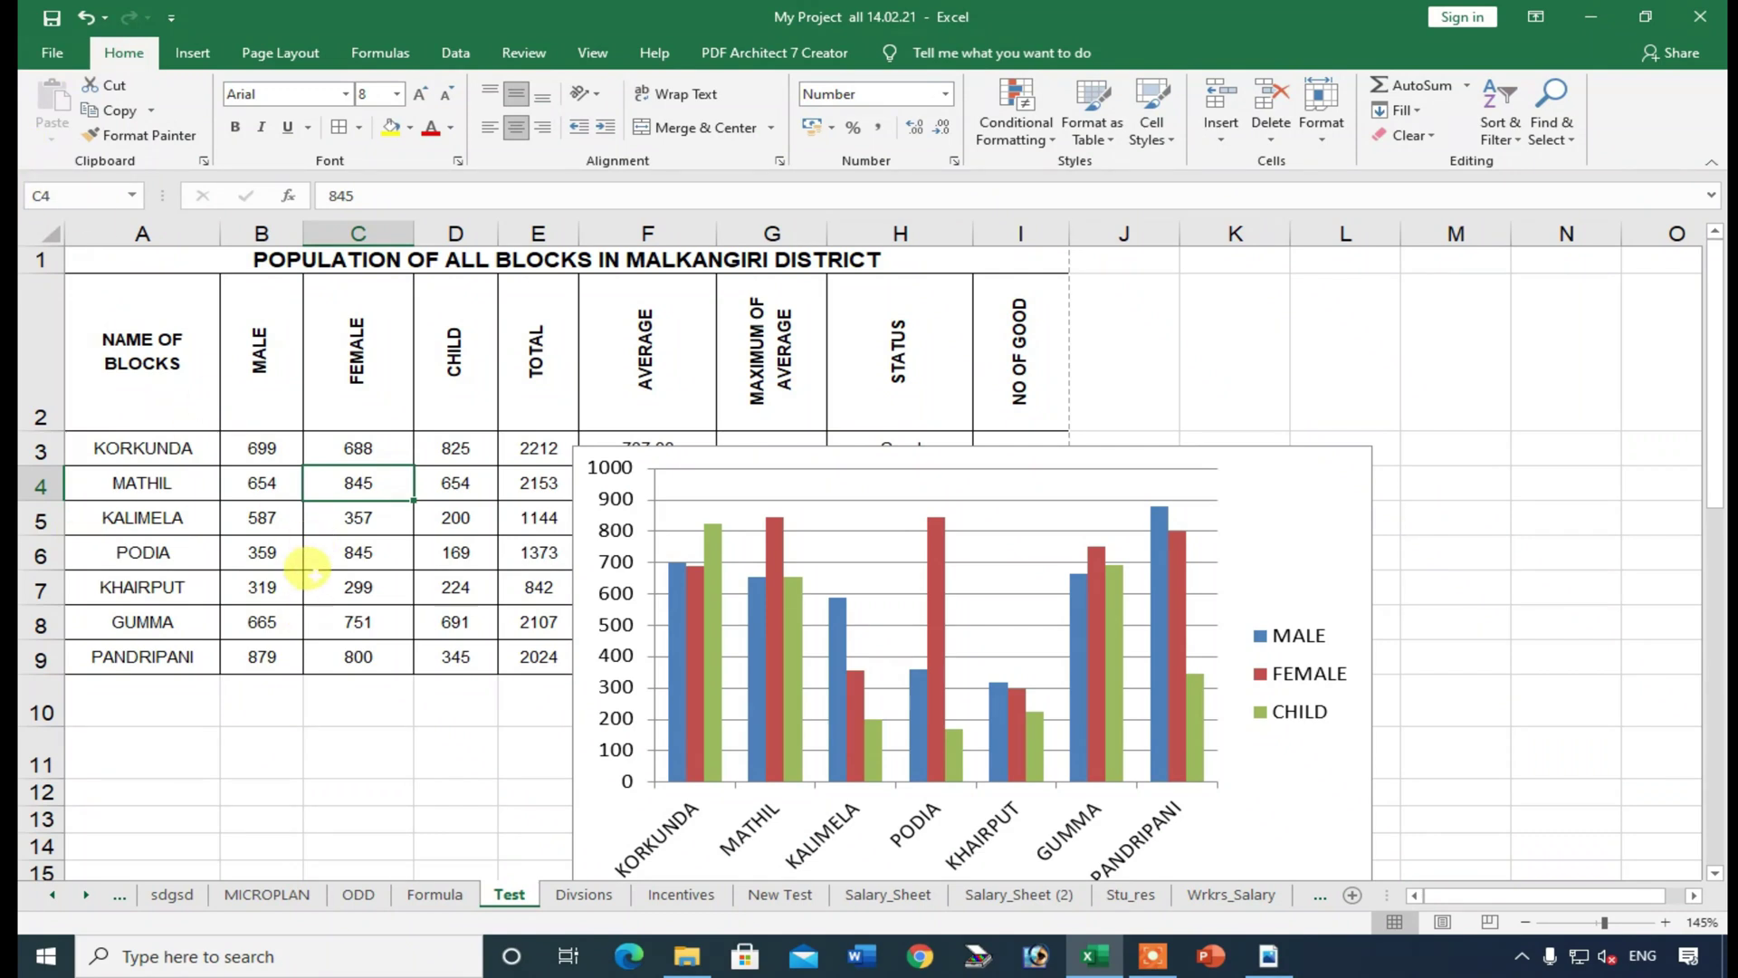
left_click_drag(1280, 493, 1527, 534)
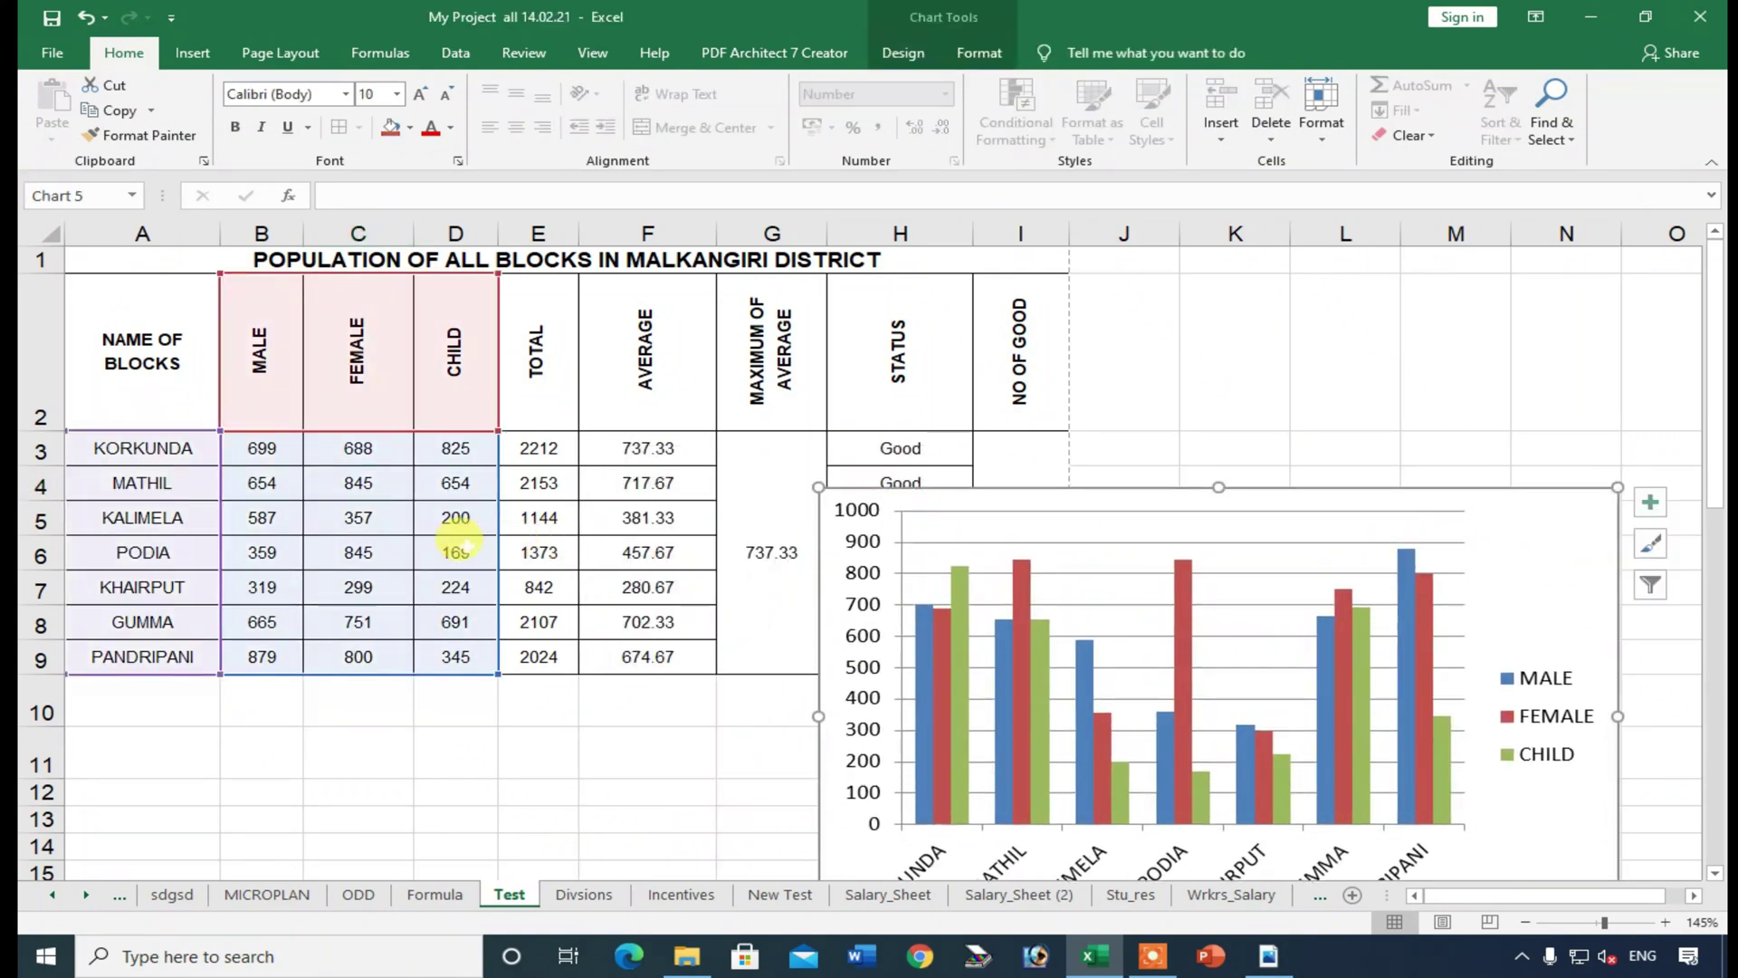
left_click(511, 738)
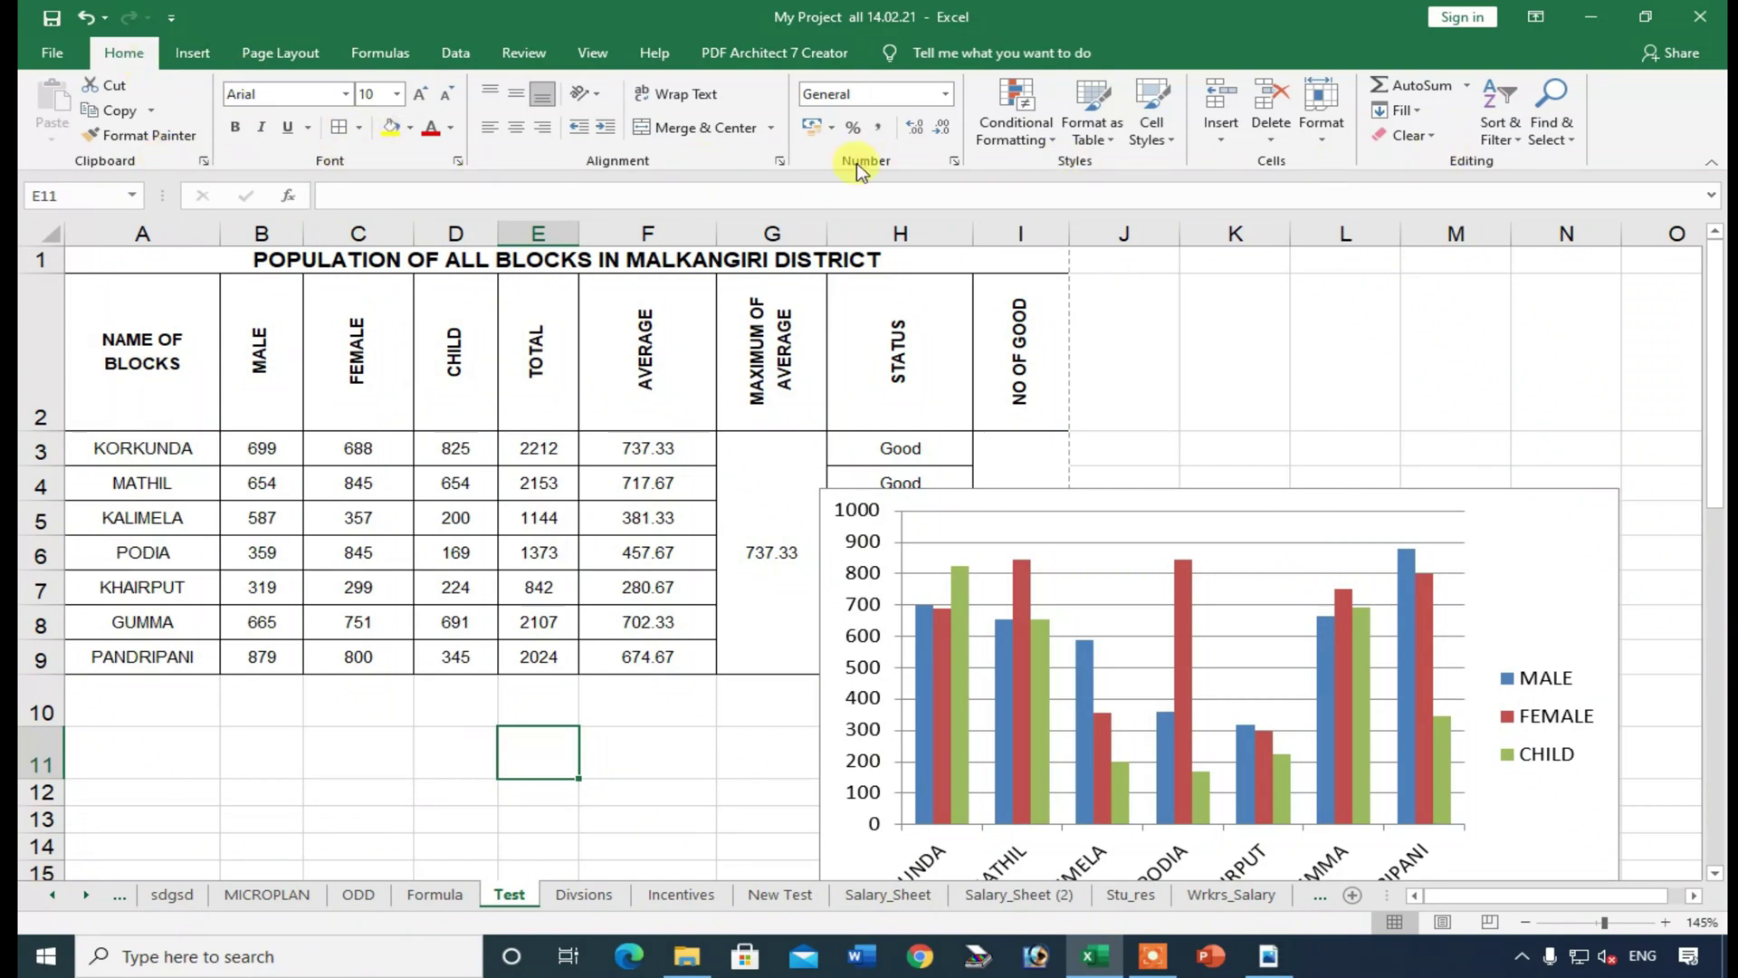
- Examine the insert, page layout, formula, data and review commands, including the Financial functions, and dismiss the data import tip
left_click(193, 53)
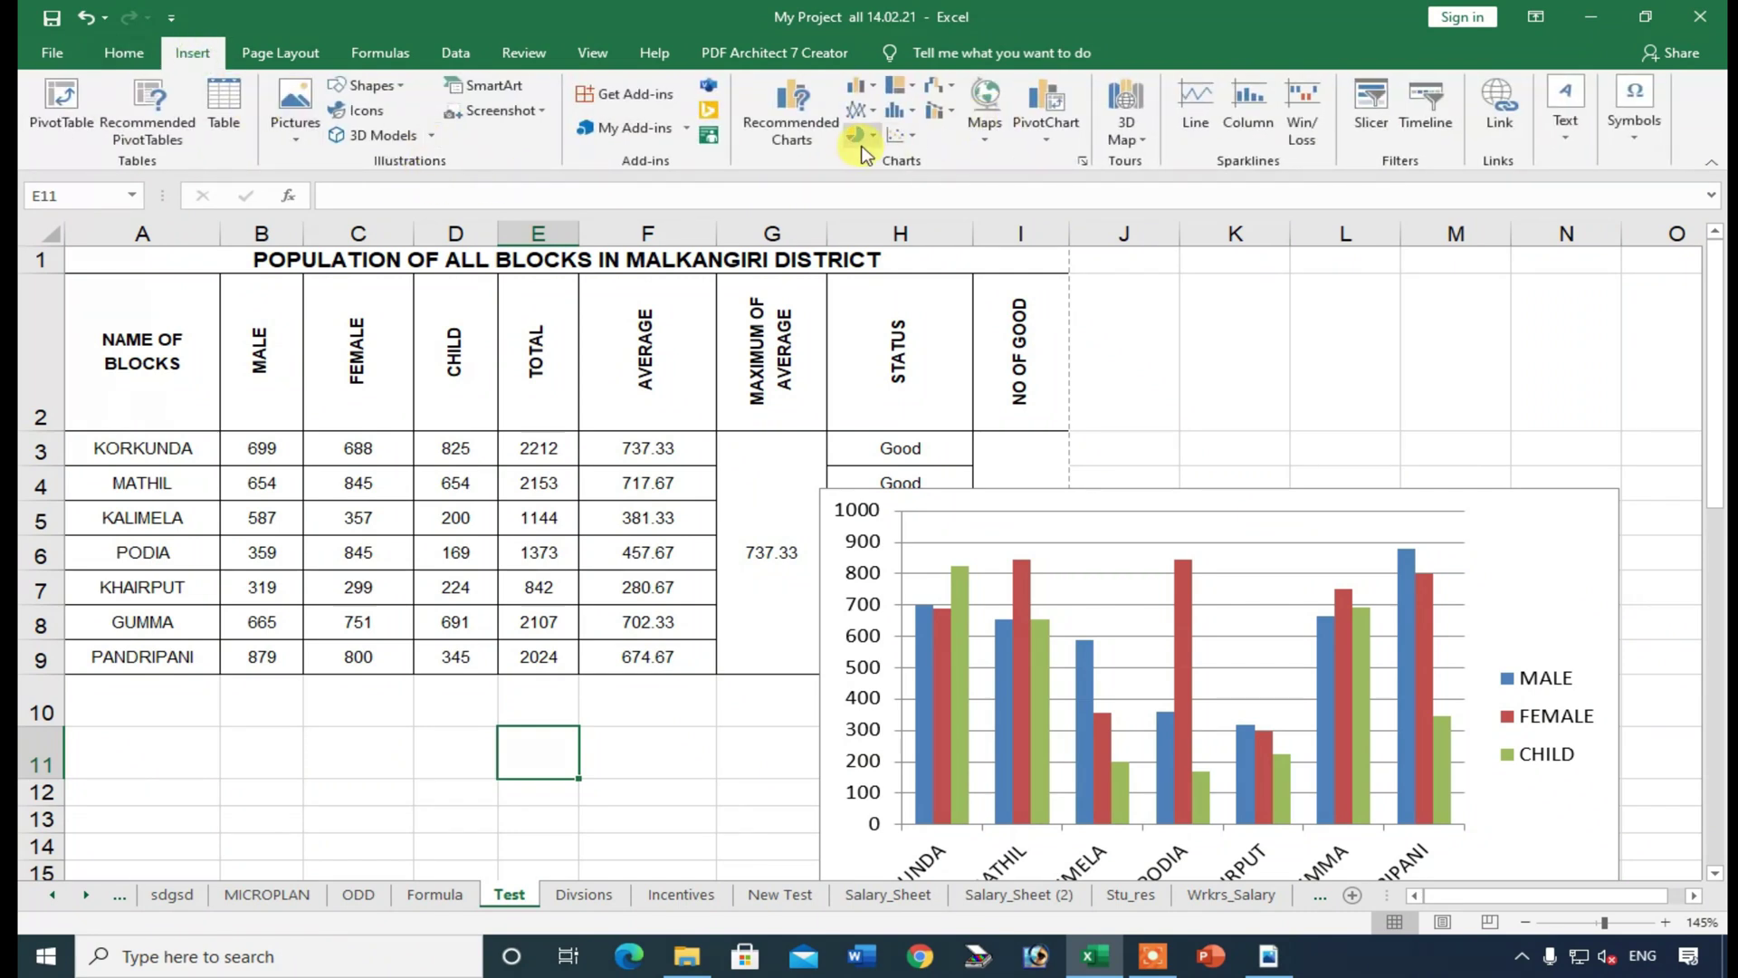
left_click(254, 54)
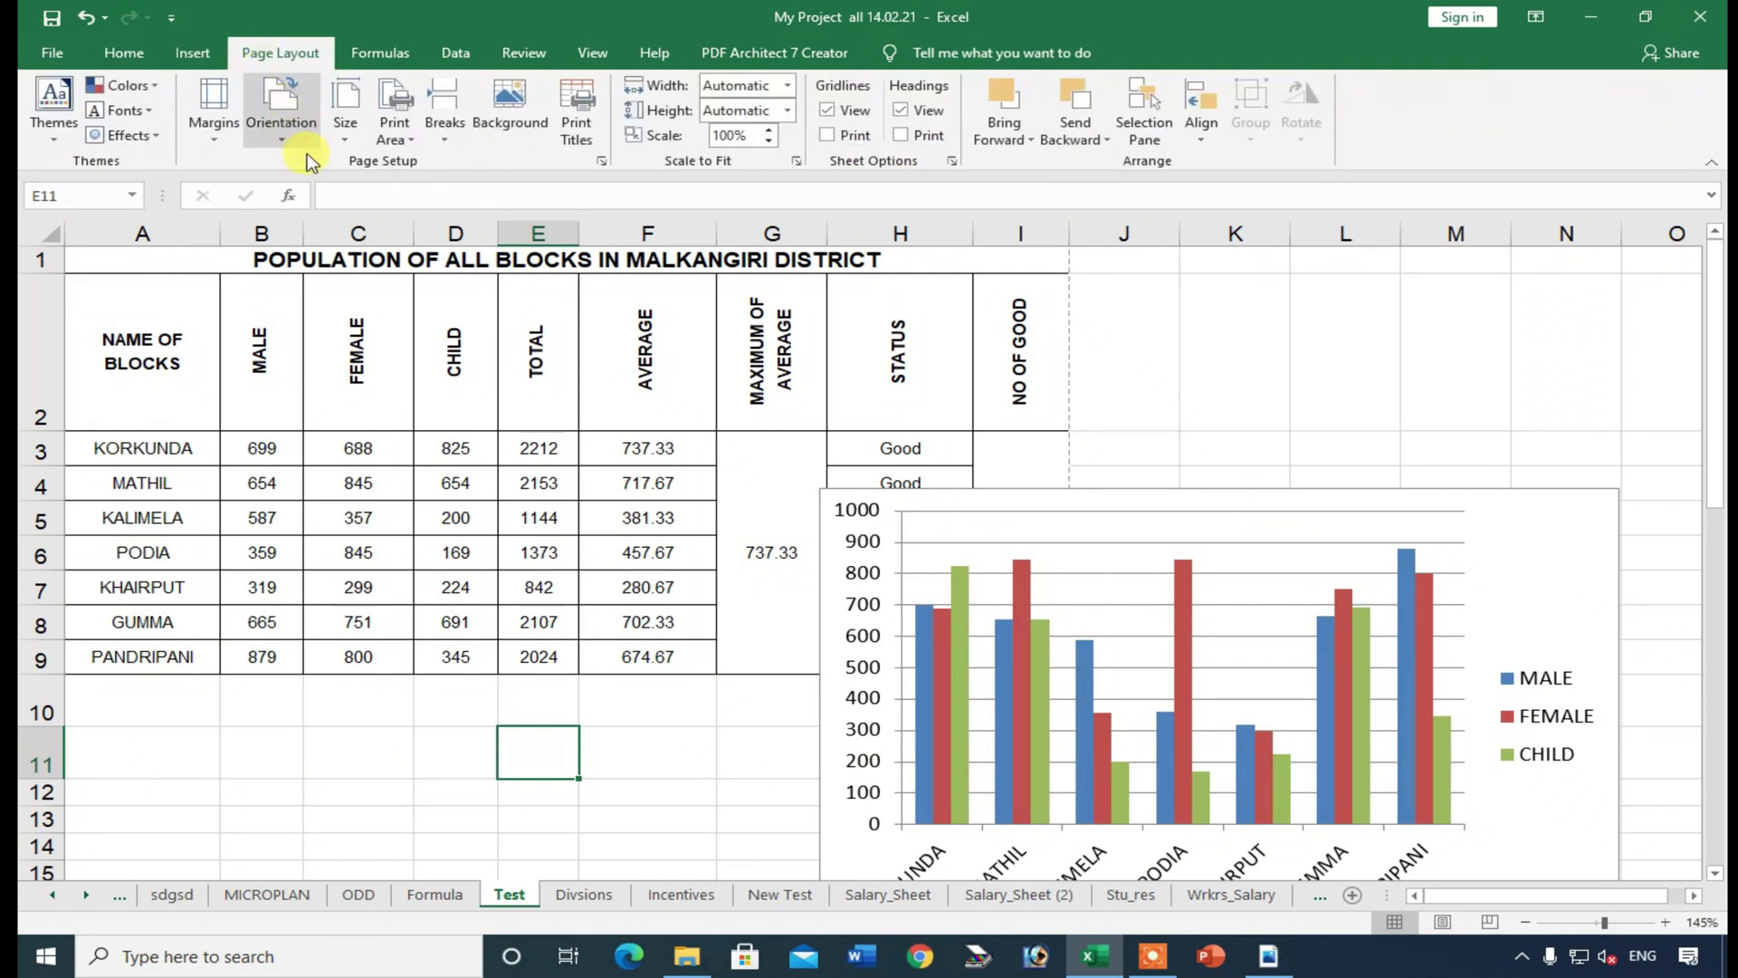
left_click(376, 52)
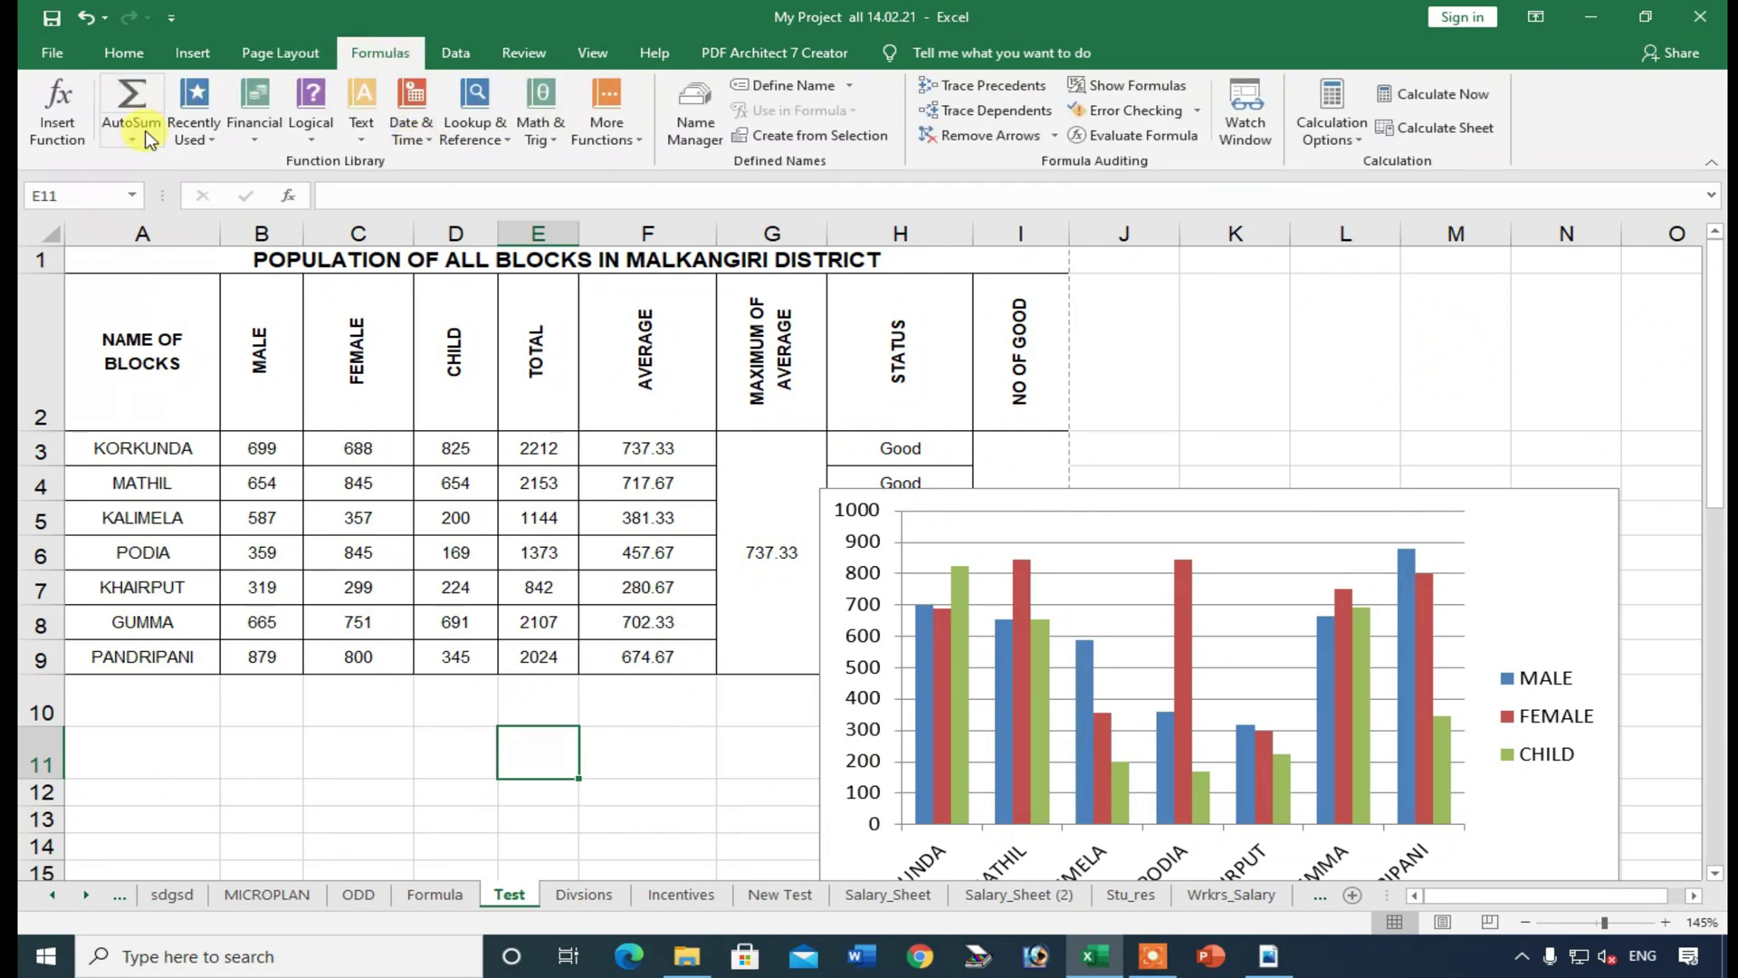
left_click(210, 137)
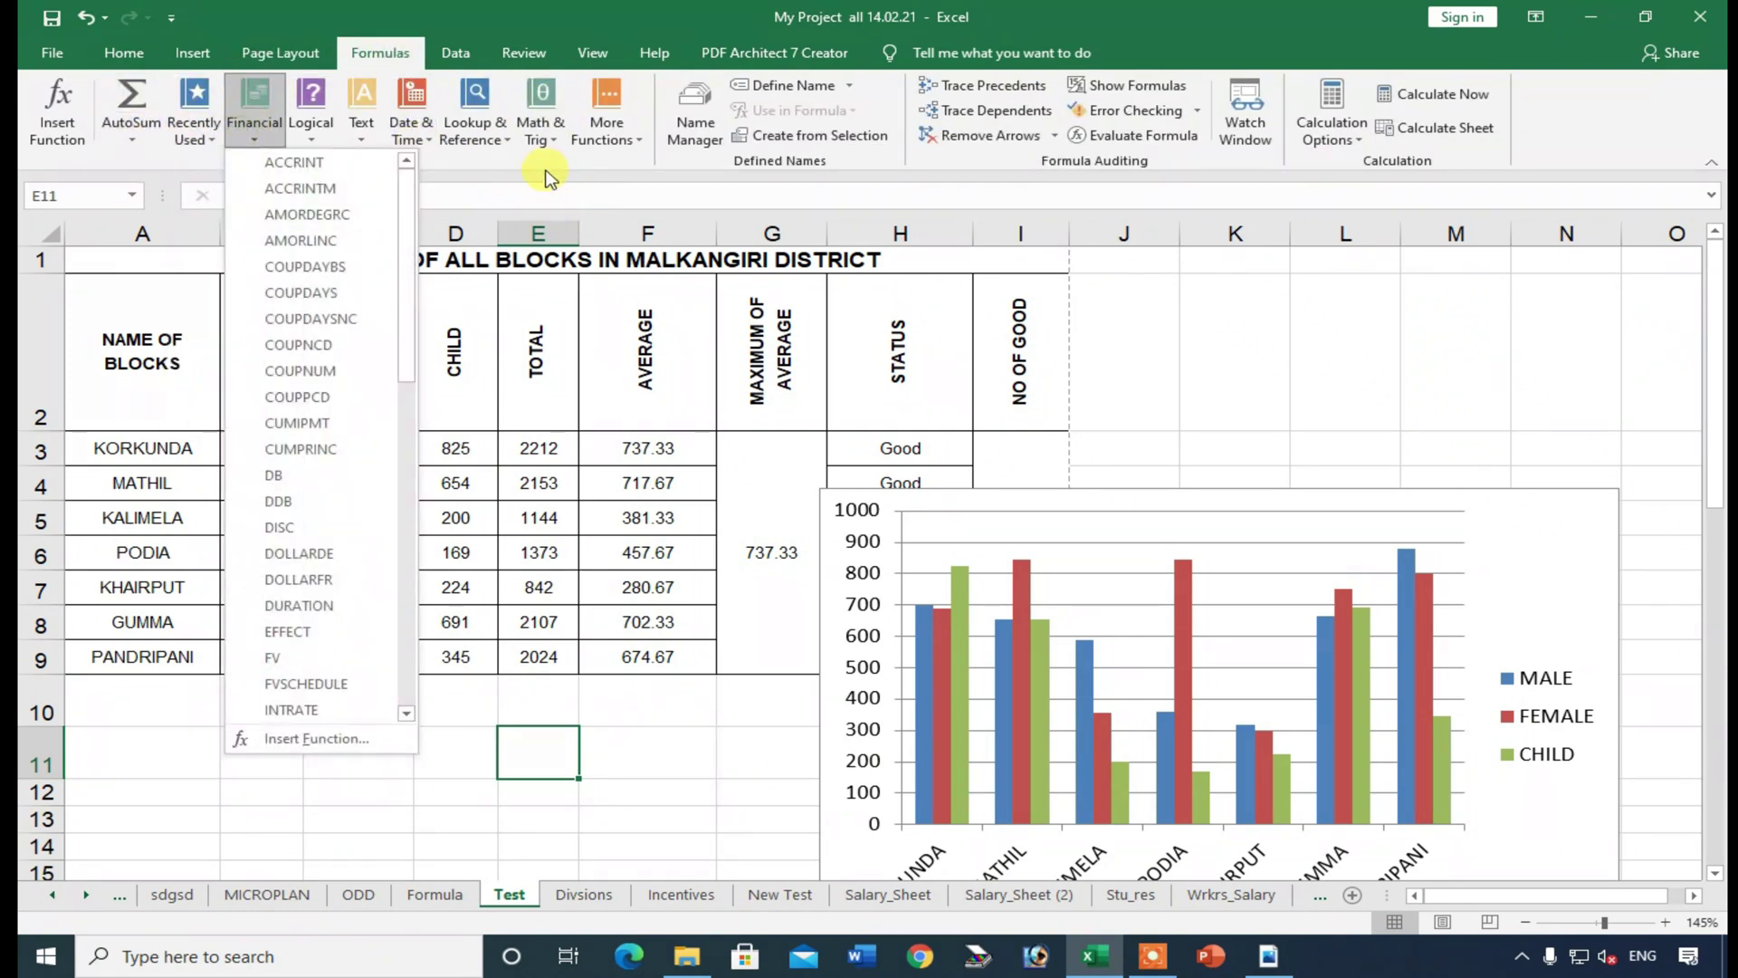
left_click(693, 218)
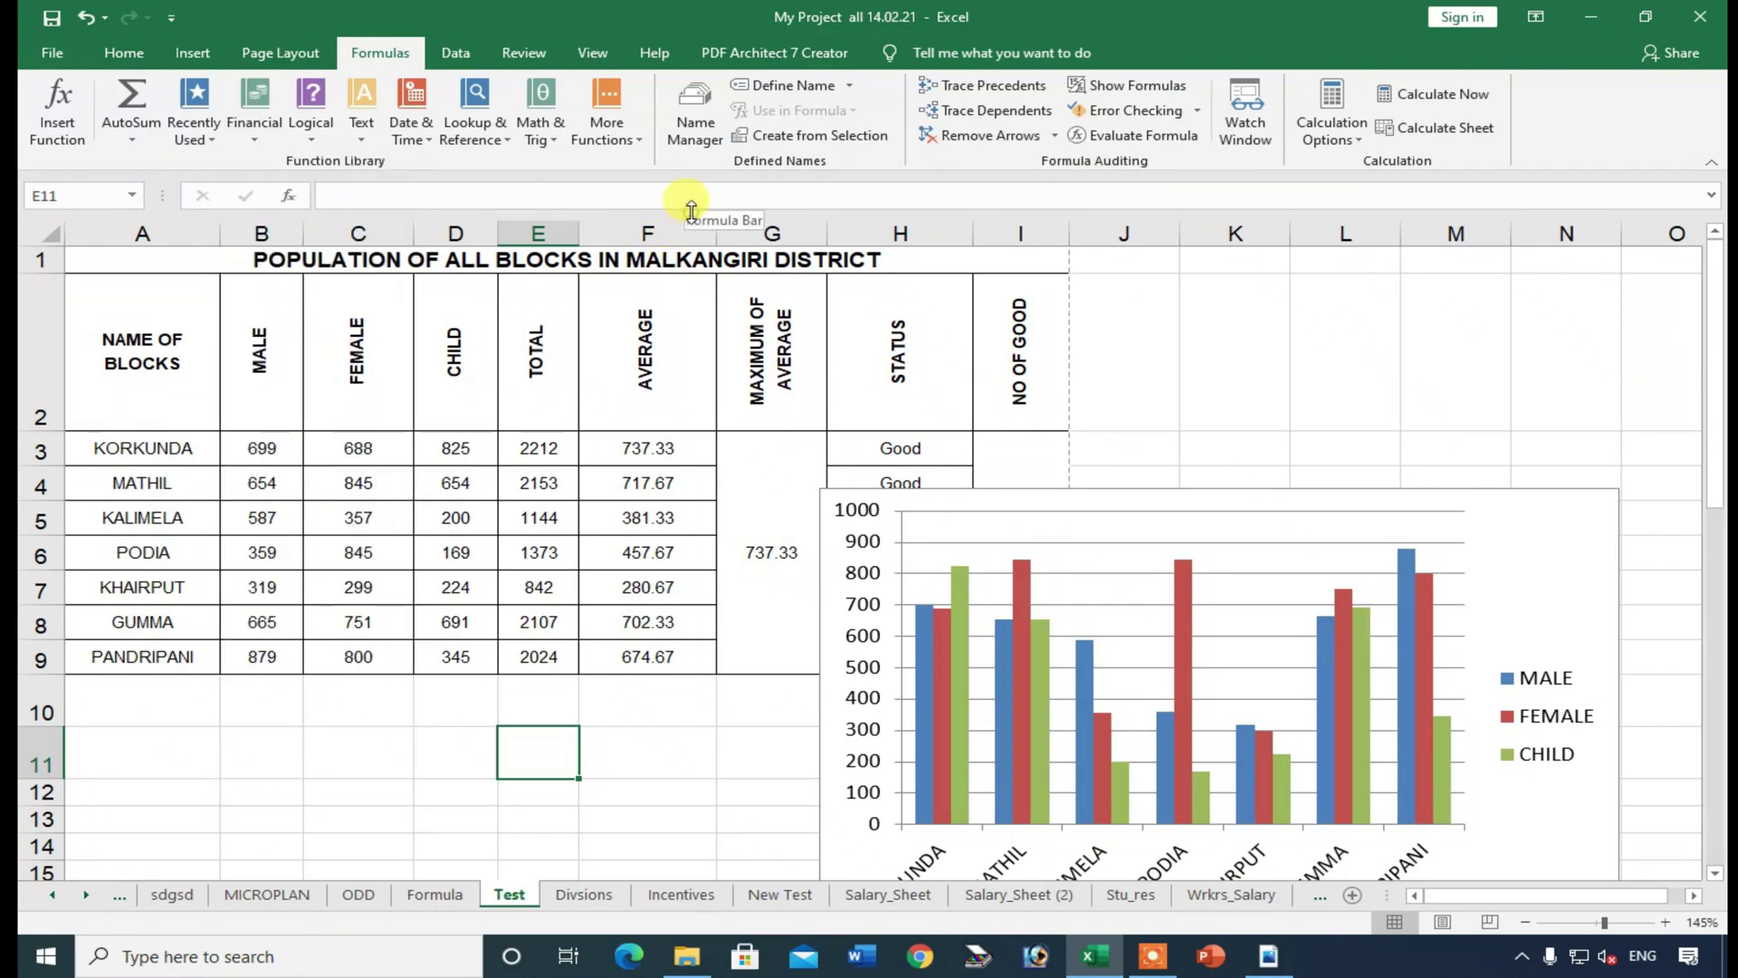
left_click(456, 53)
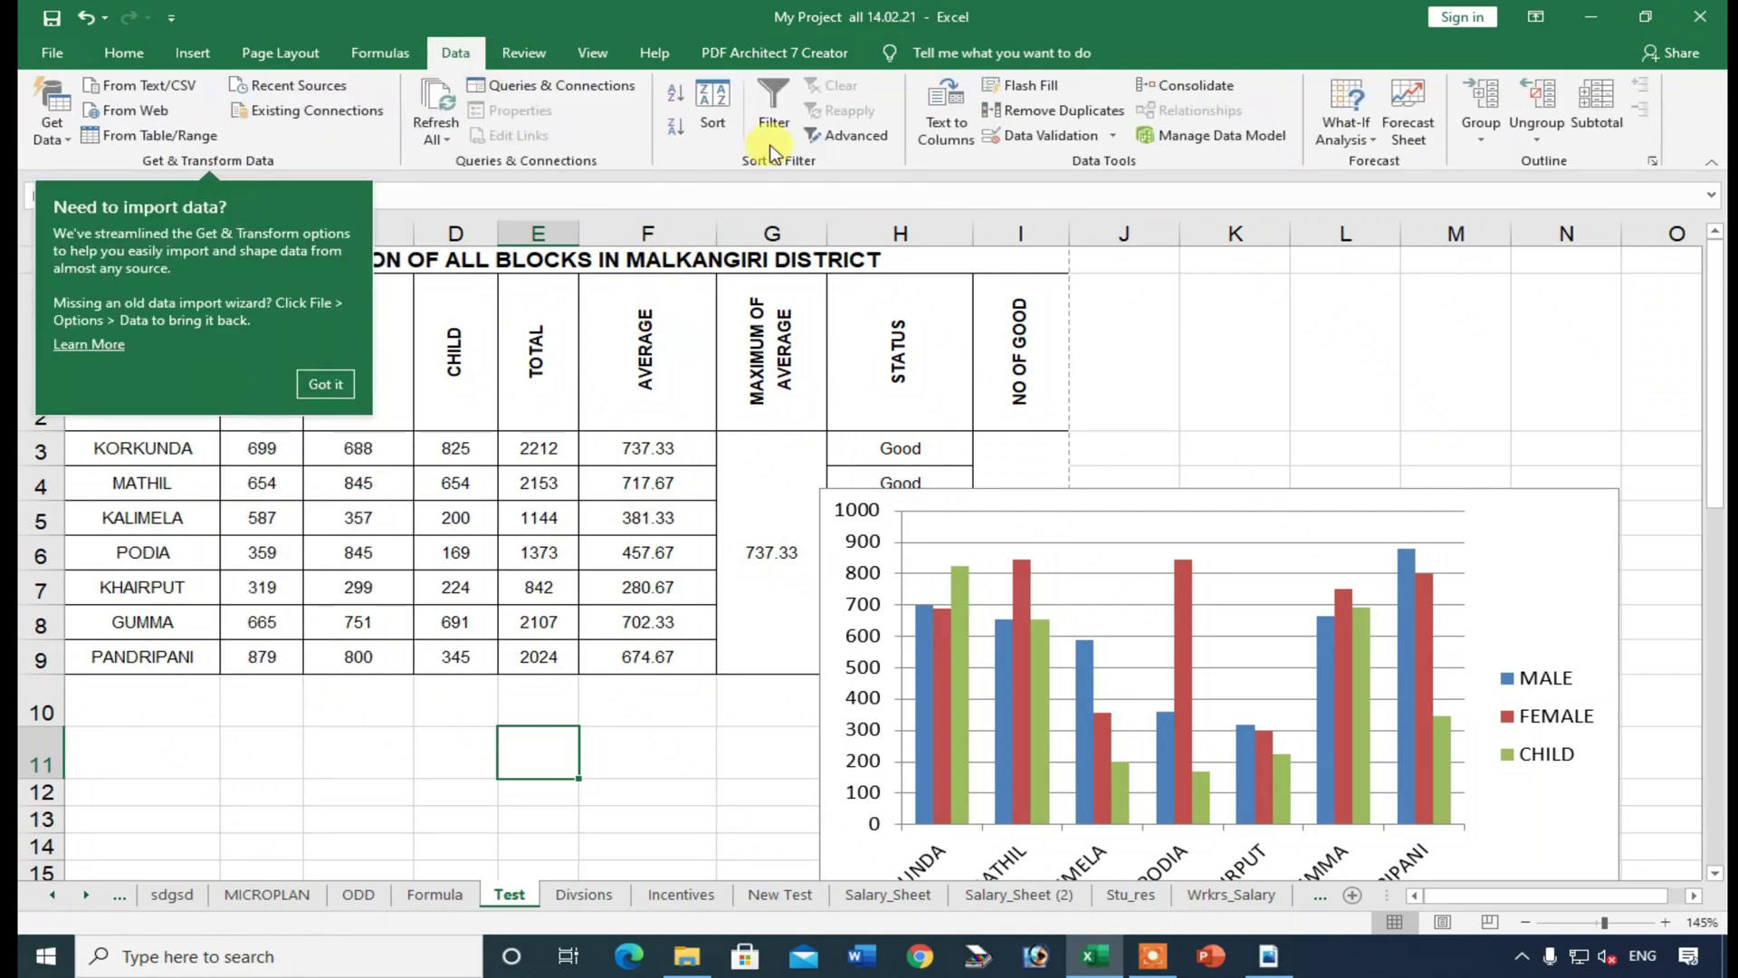
left_click(326, 384)
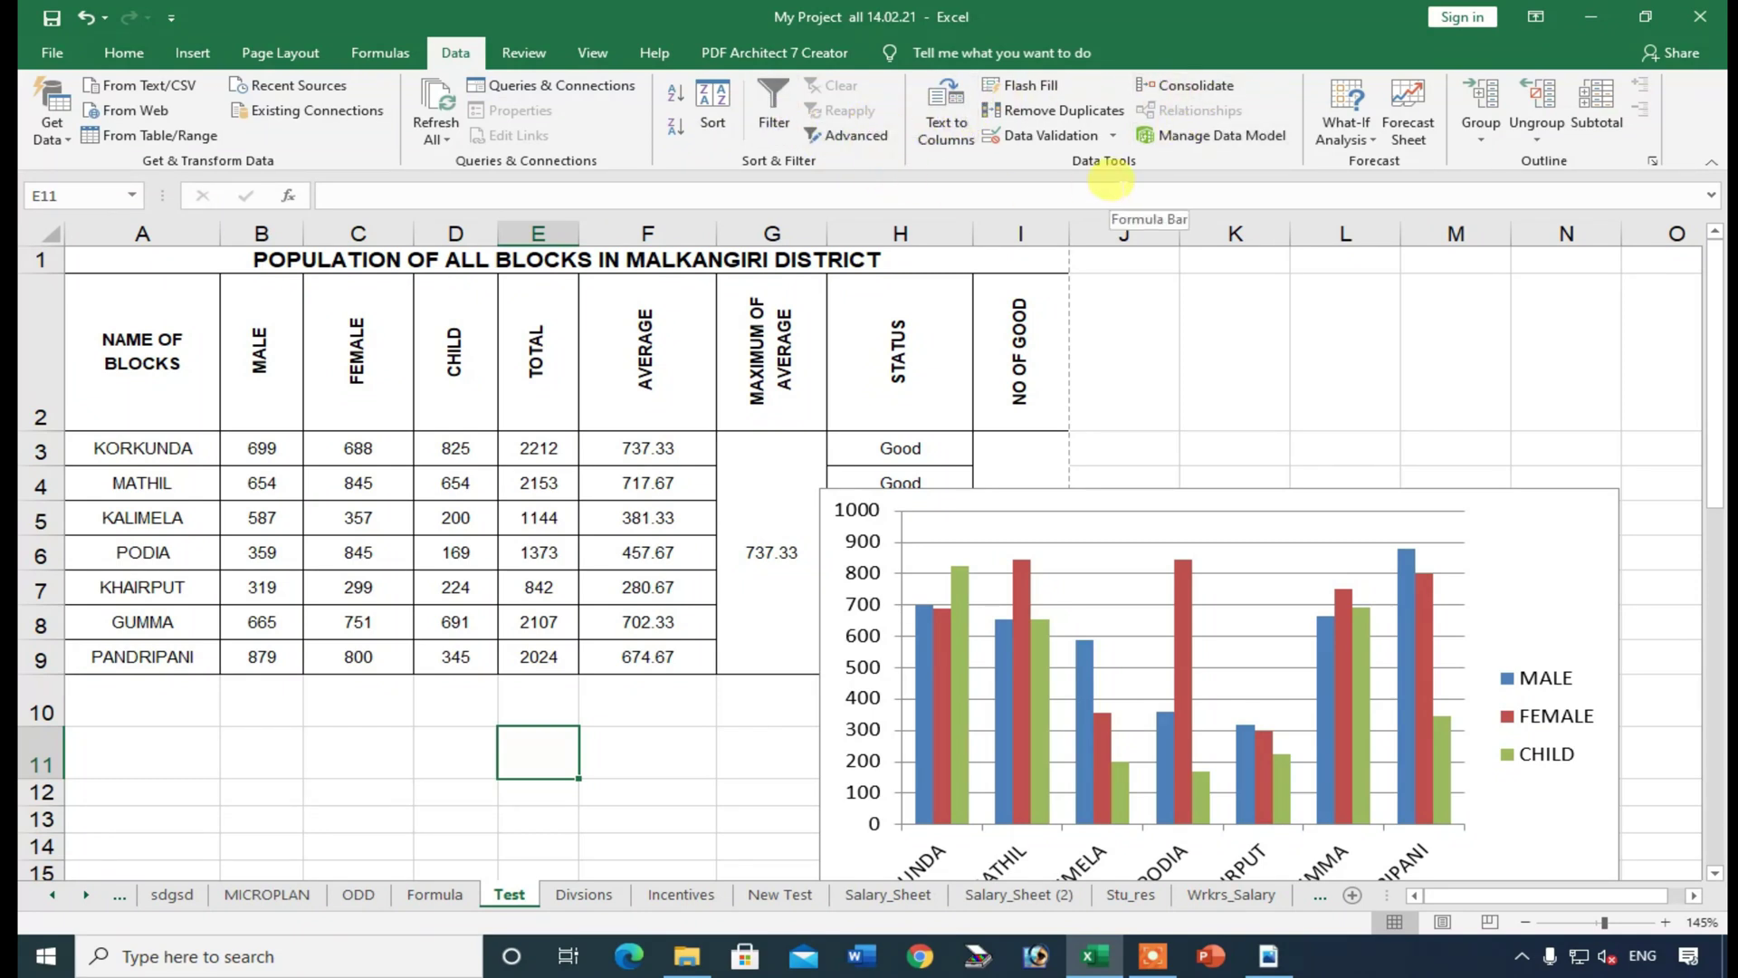
left_click(543, 54)
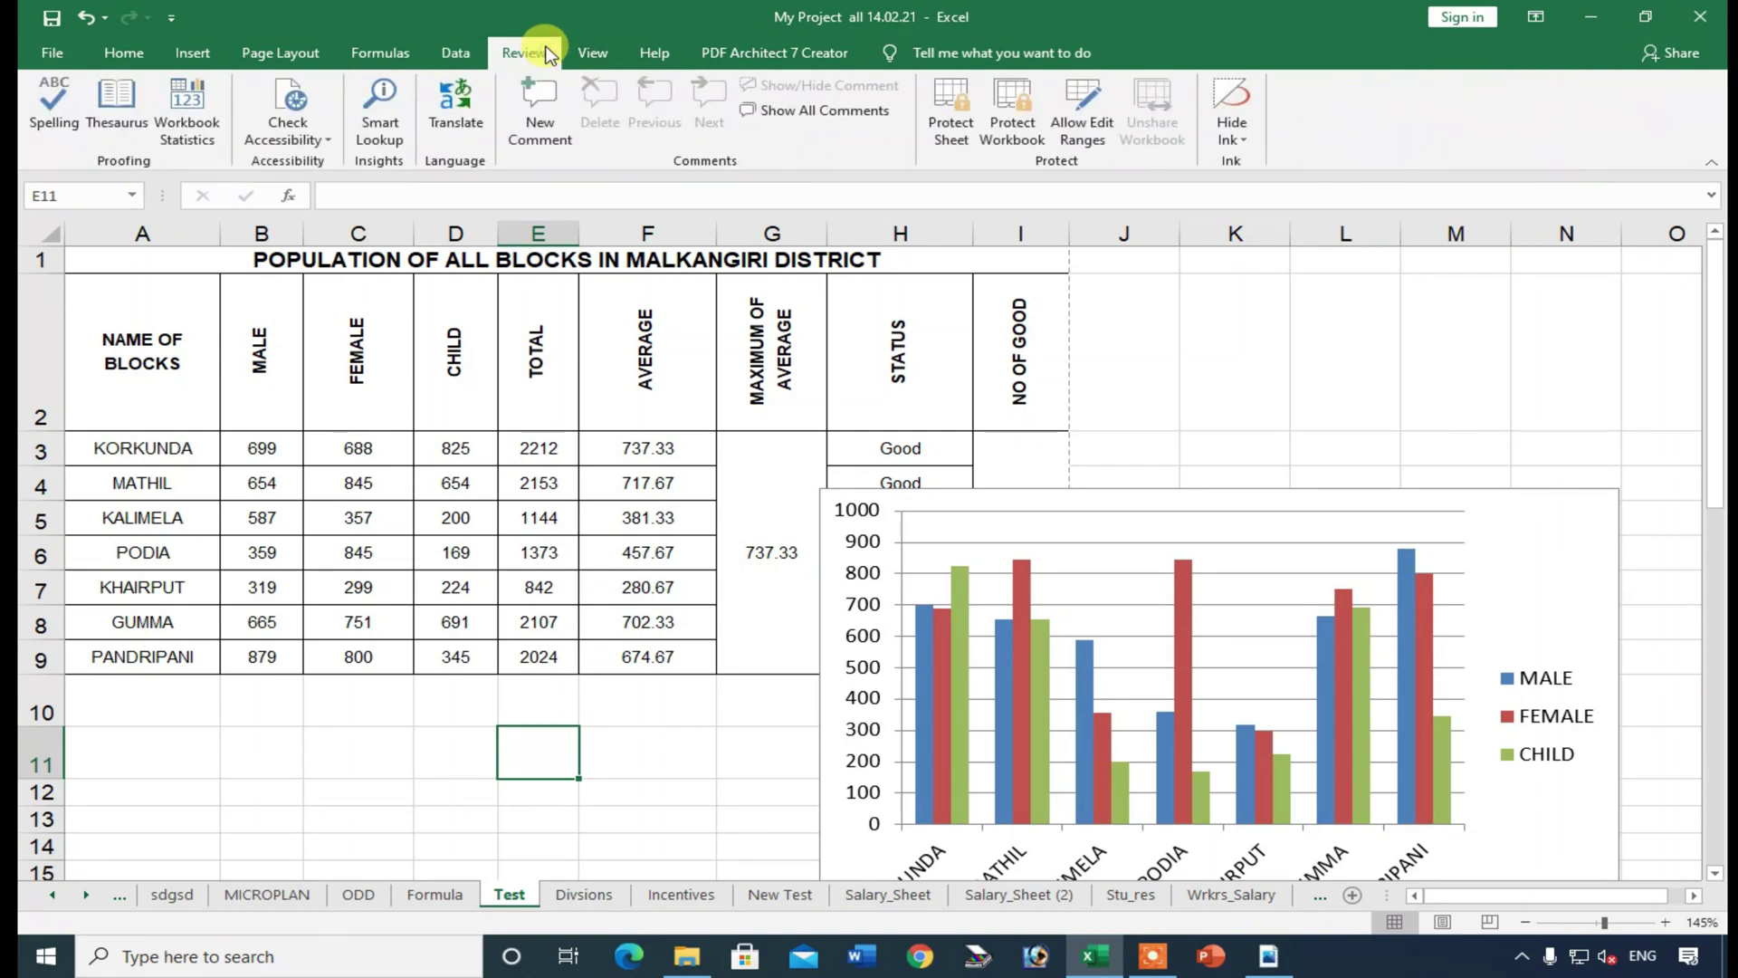
- Examine the view commands and the Freeze Panes options on the Test sheet, and check how the sheet scrolls
left_click(590, 52)
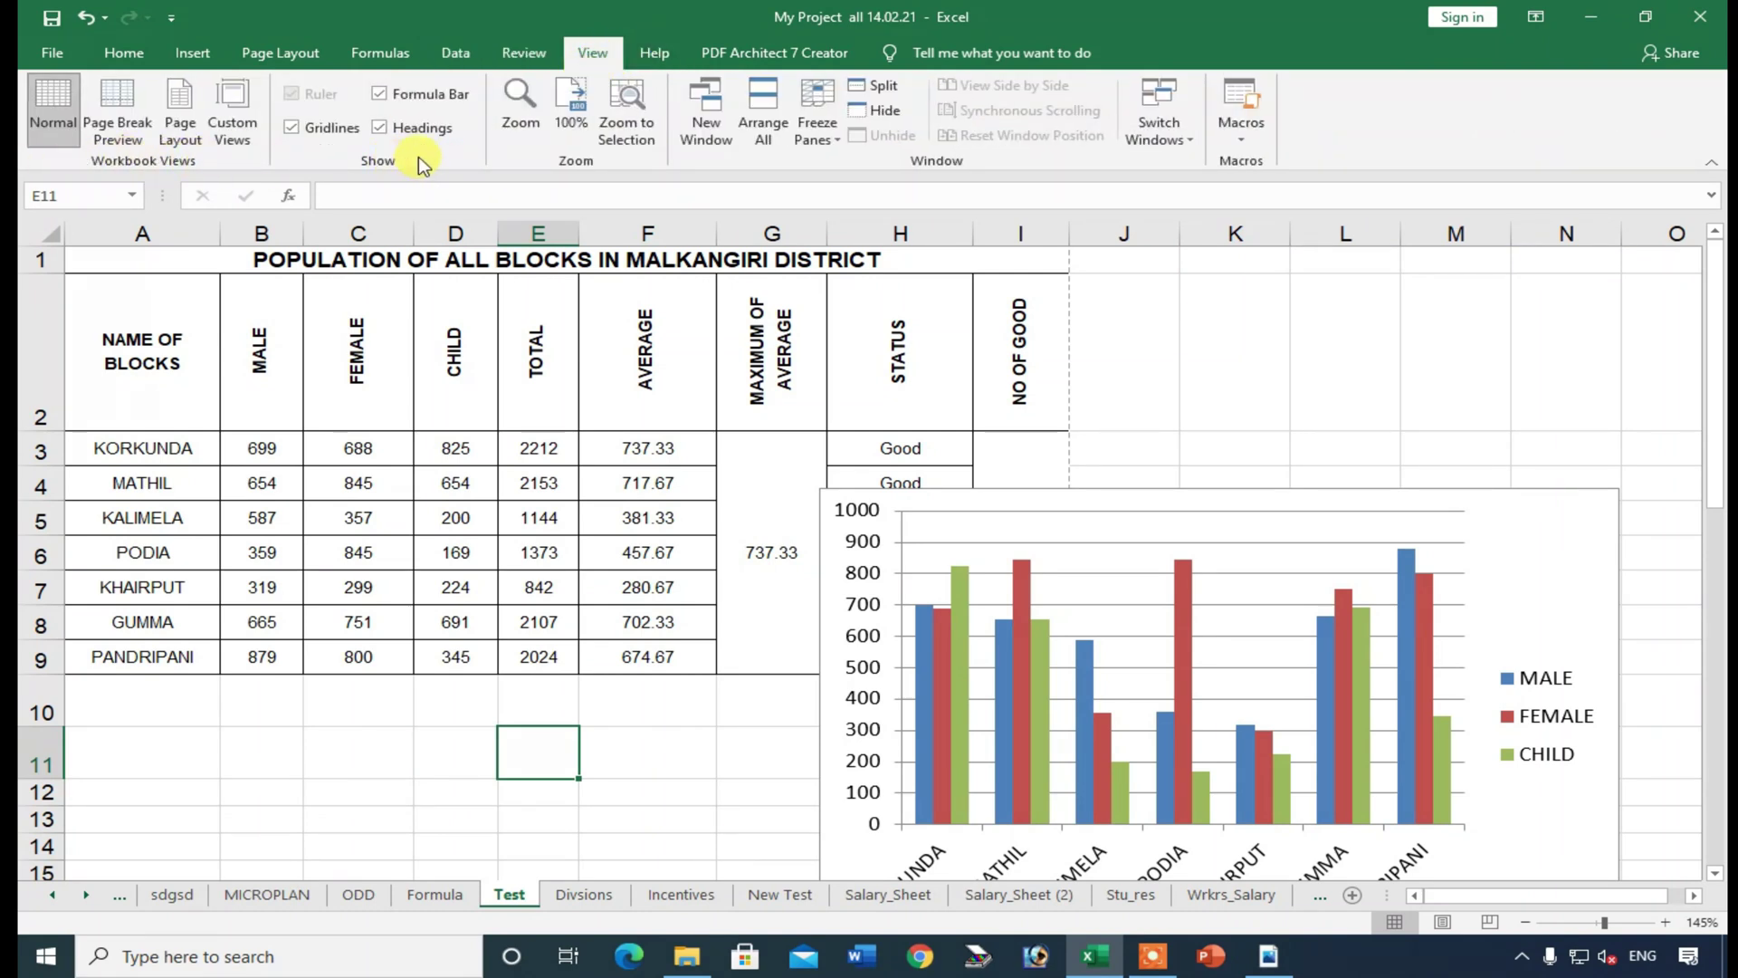
left_click(819, 136)
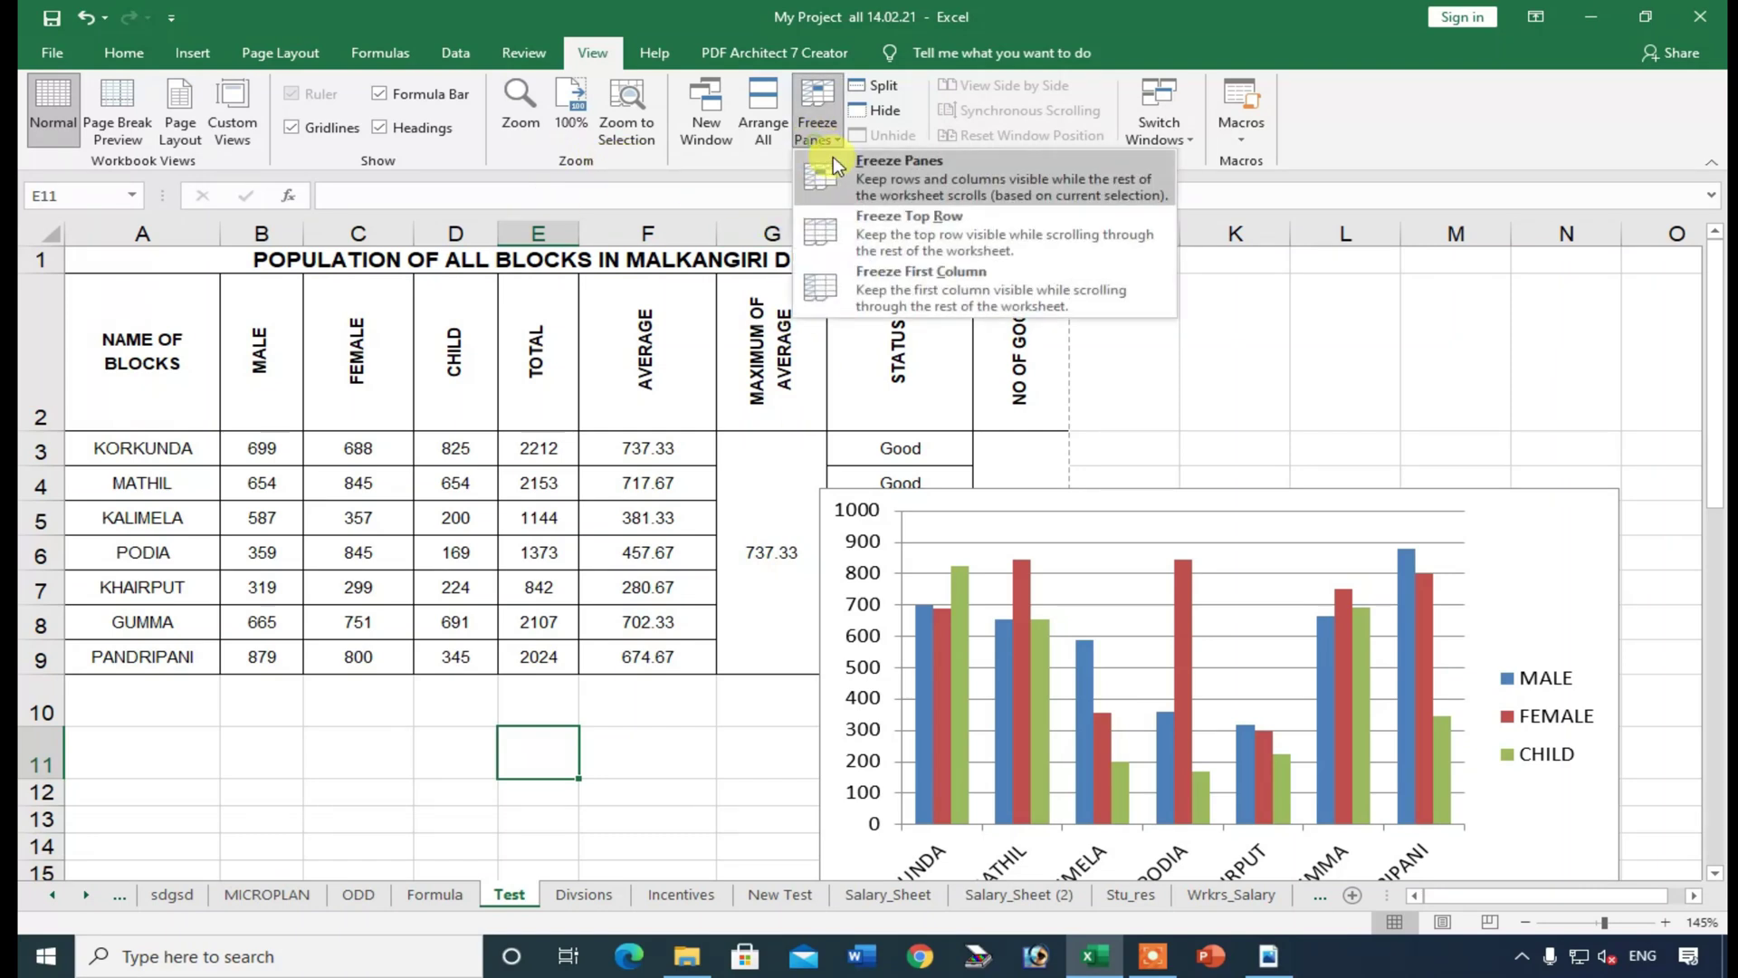
left_click(856, 176)
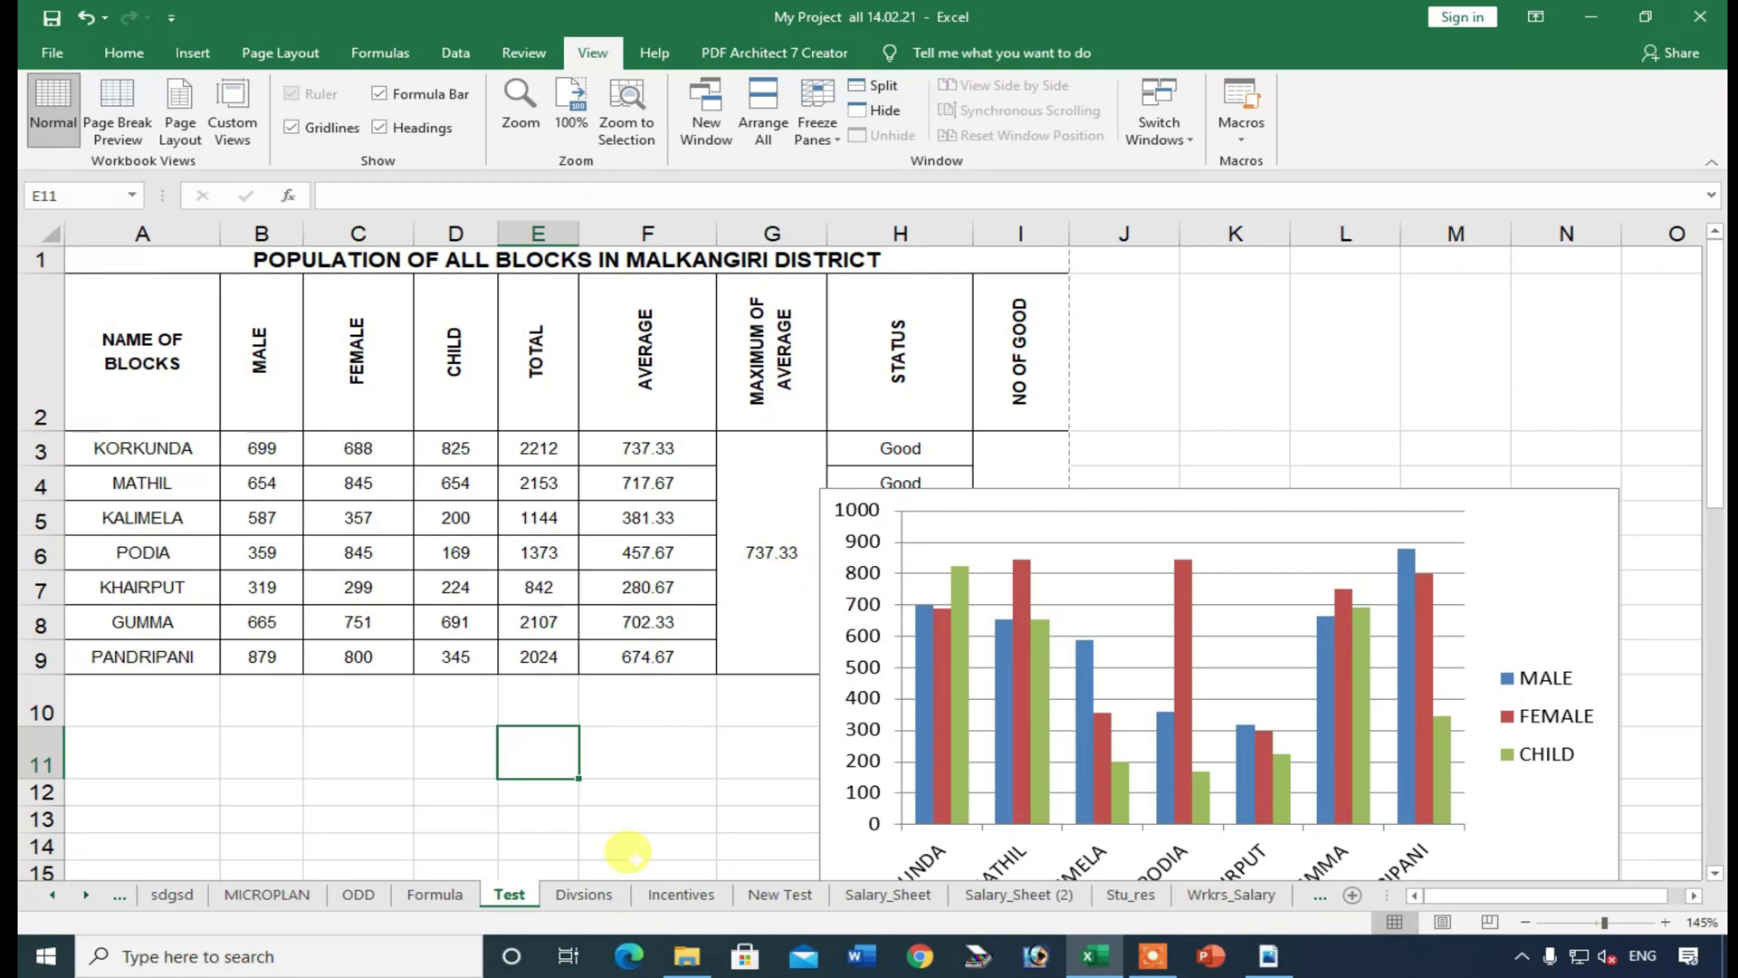
scroll(630, 853, "down", 4)
scroll(1073, 896, "up", 3)
- Switch to the practice list in Adobe Reader and read through the menu topics and the Excel formula list
left_click(1270, 955)
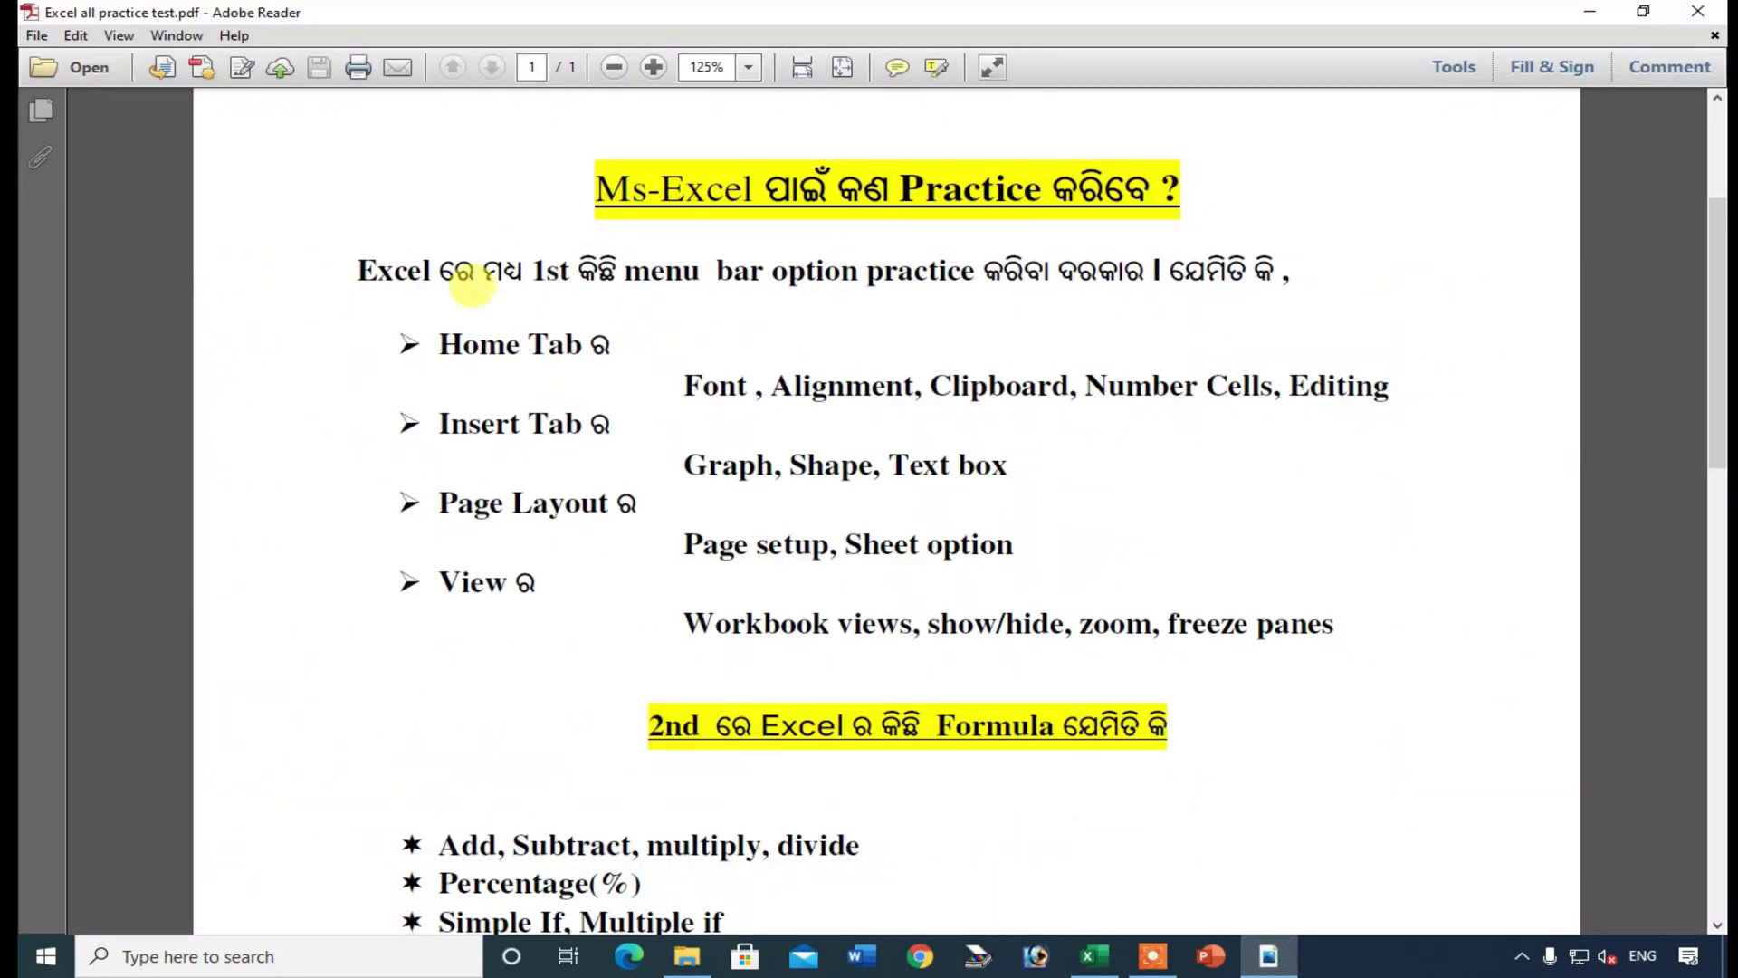
left_click_drag(362, 252, 1339, 615)
scroll(1338, 616, "down", 5)
left_click(632, 369)
left_click_drag(632, 369, 1160, 788)
left_click(602, 668)
scroll(416, 420, "down", 2)
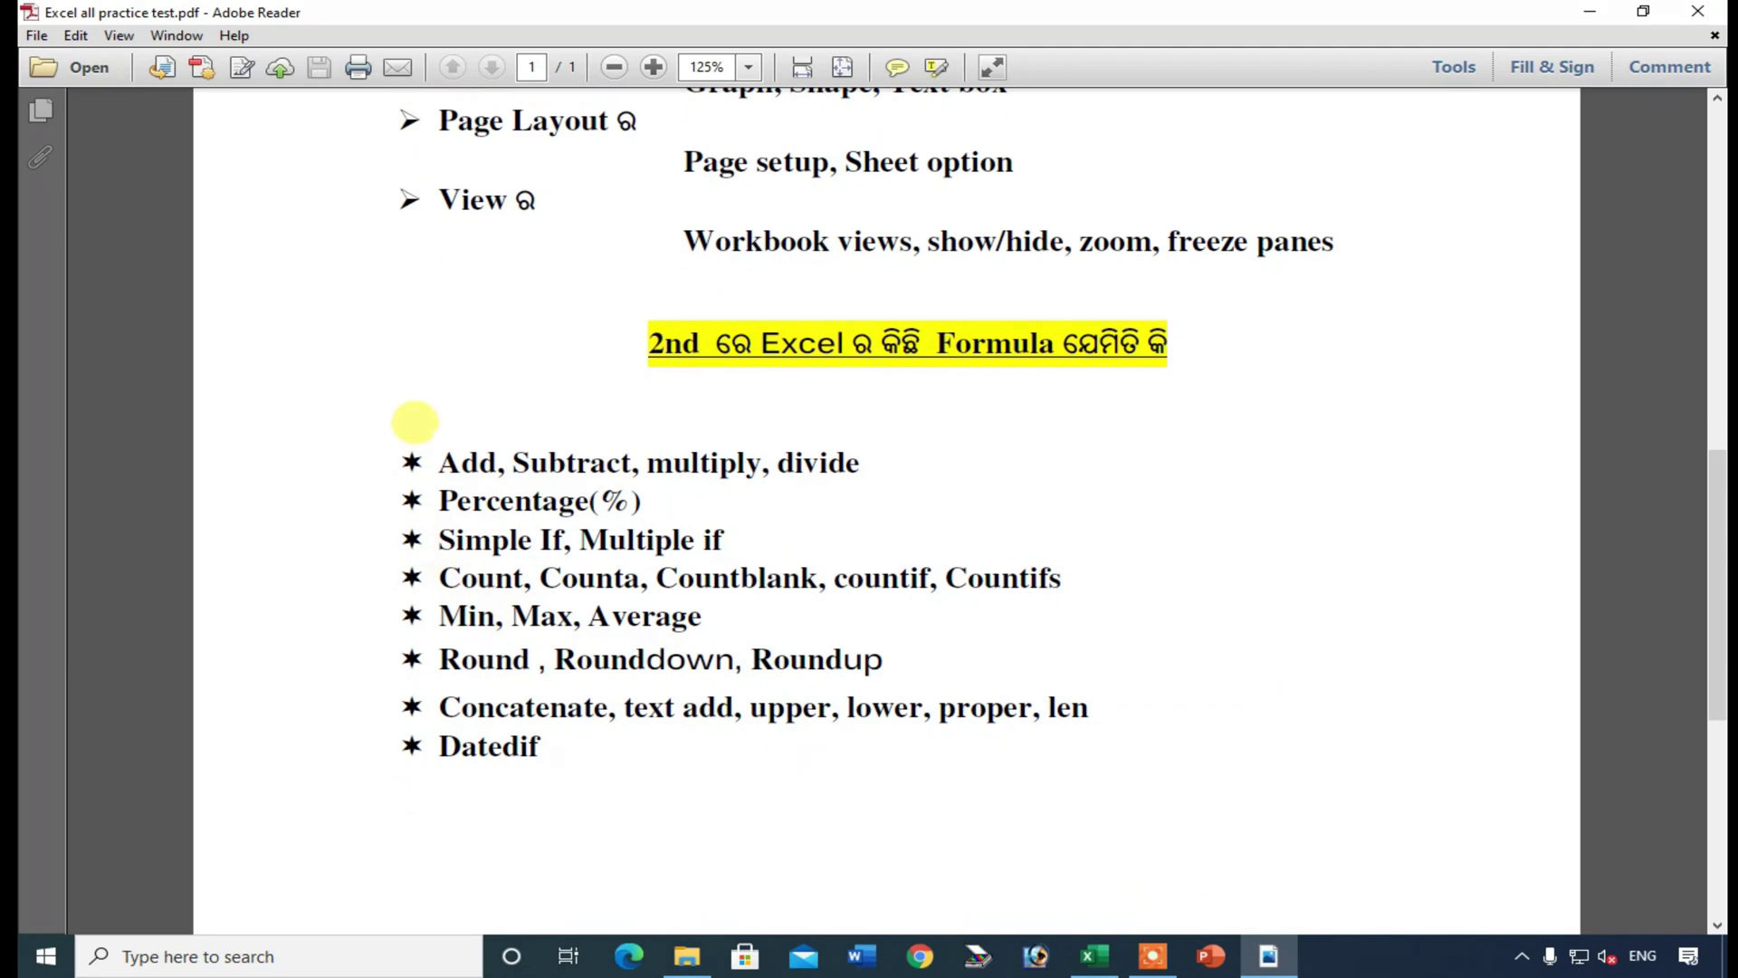
left_click_drag(439, 392, 757, 764)
left_click(757, 764)
- Switch to Excel and look through the recently used, AutoSum, Financial, and Date & Time function lists
left_click(1094, 956)
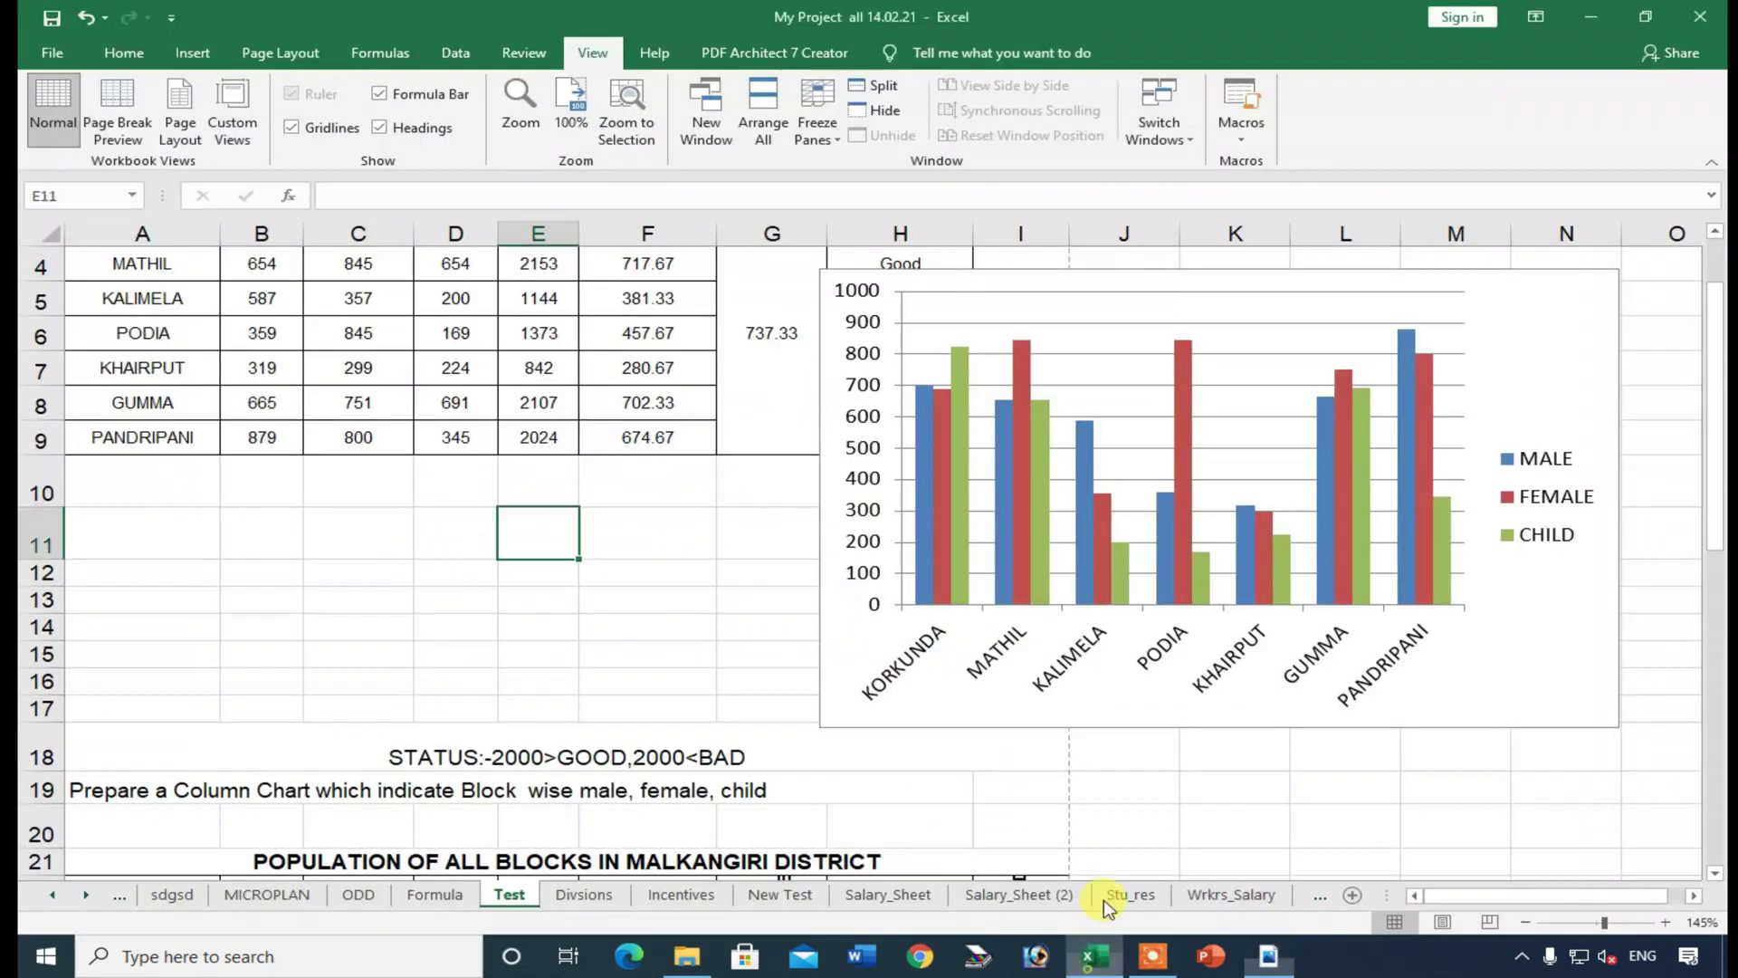
left_click(457, 57)
scroll(406, 112, "up", 1)
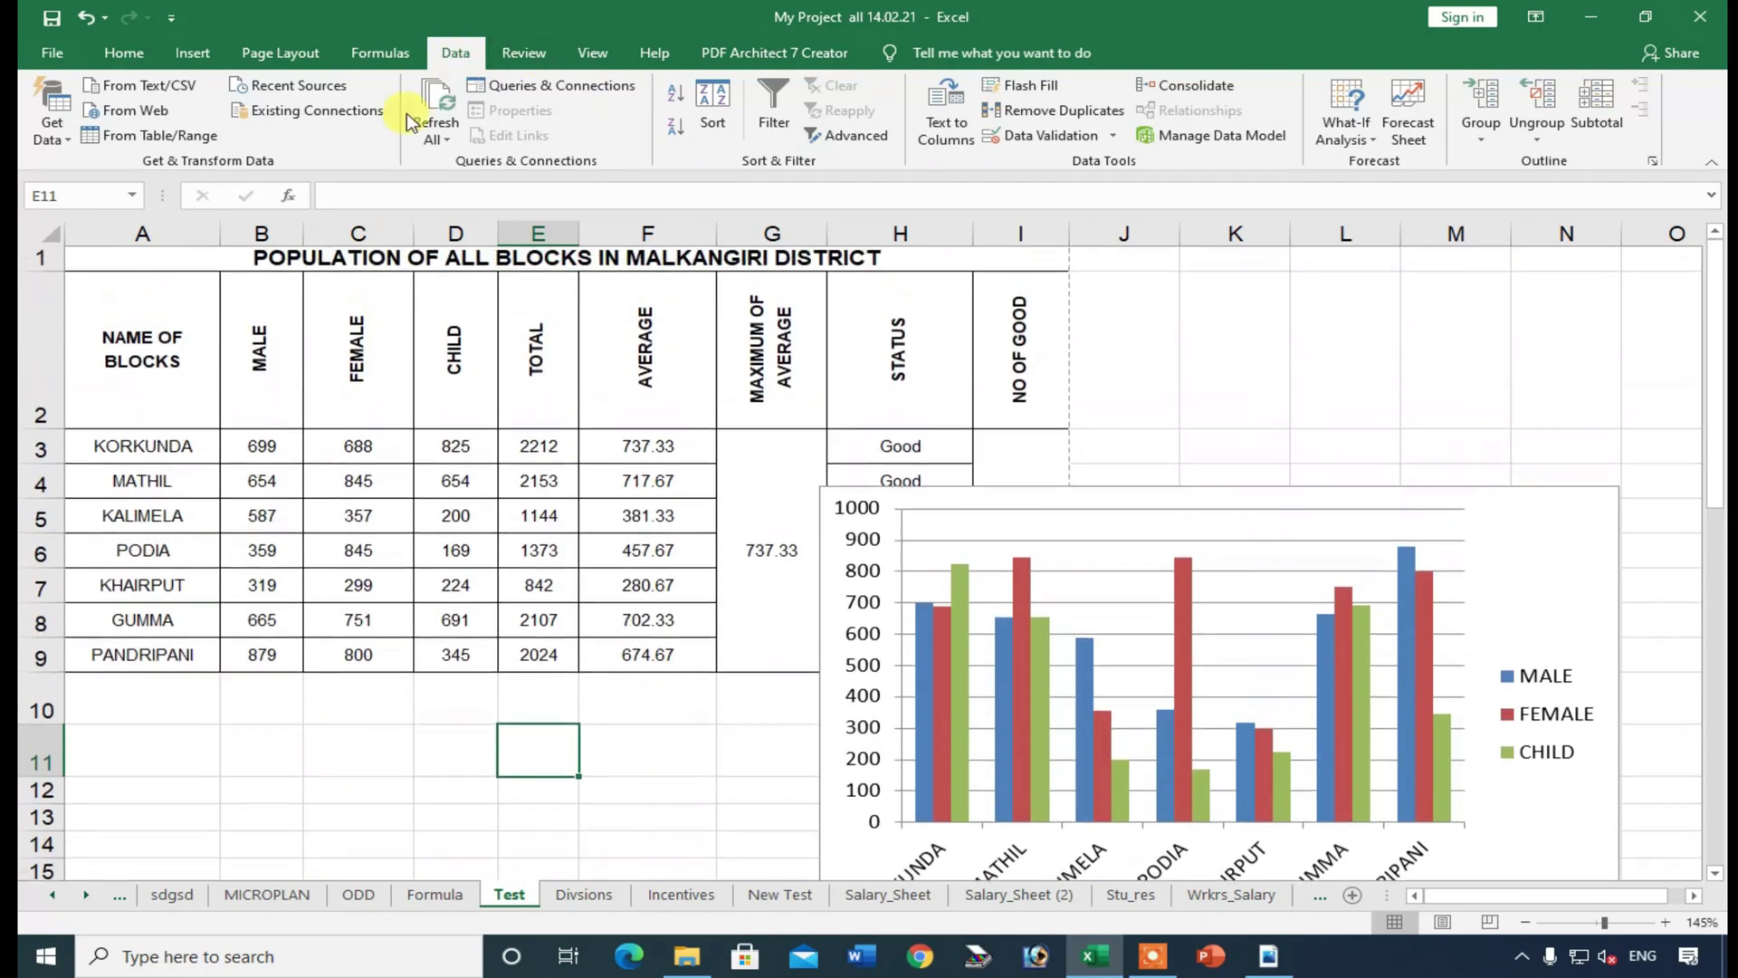
left_click(380, 53)
left_click(197, 135)
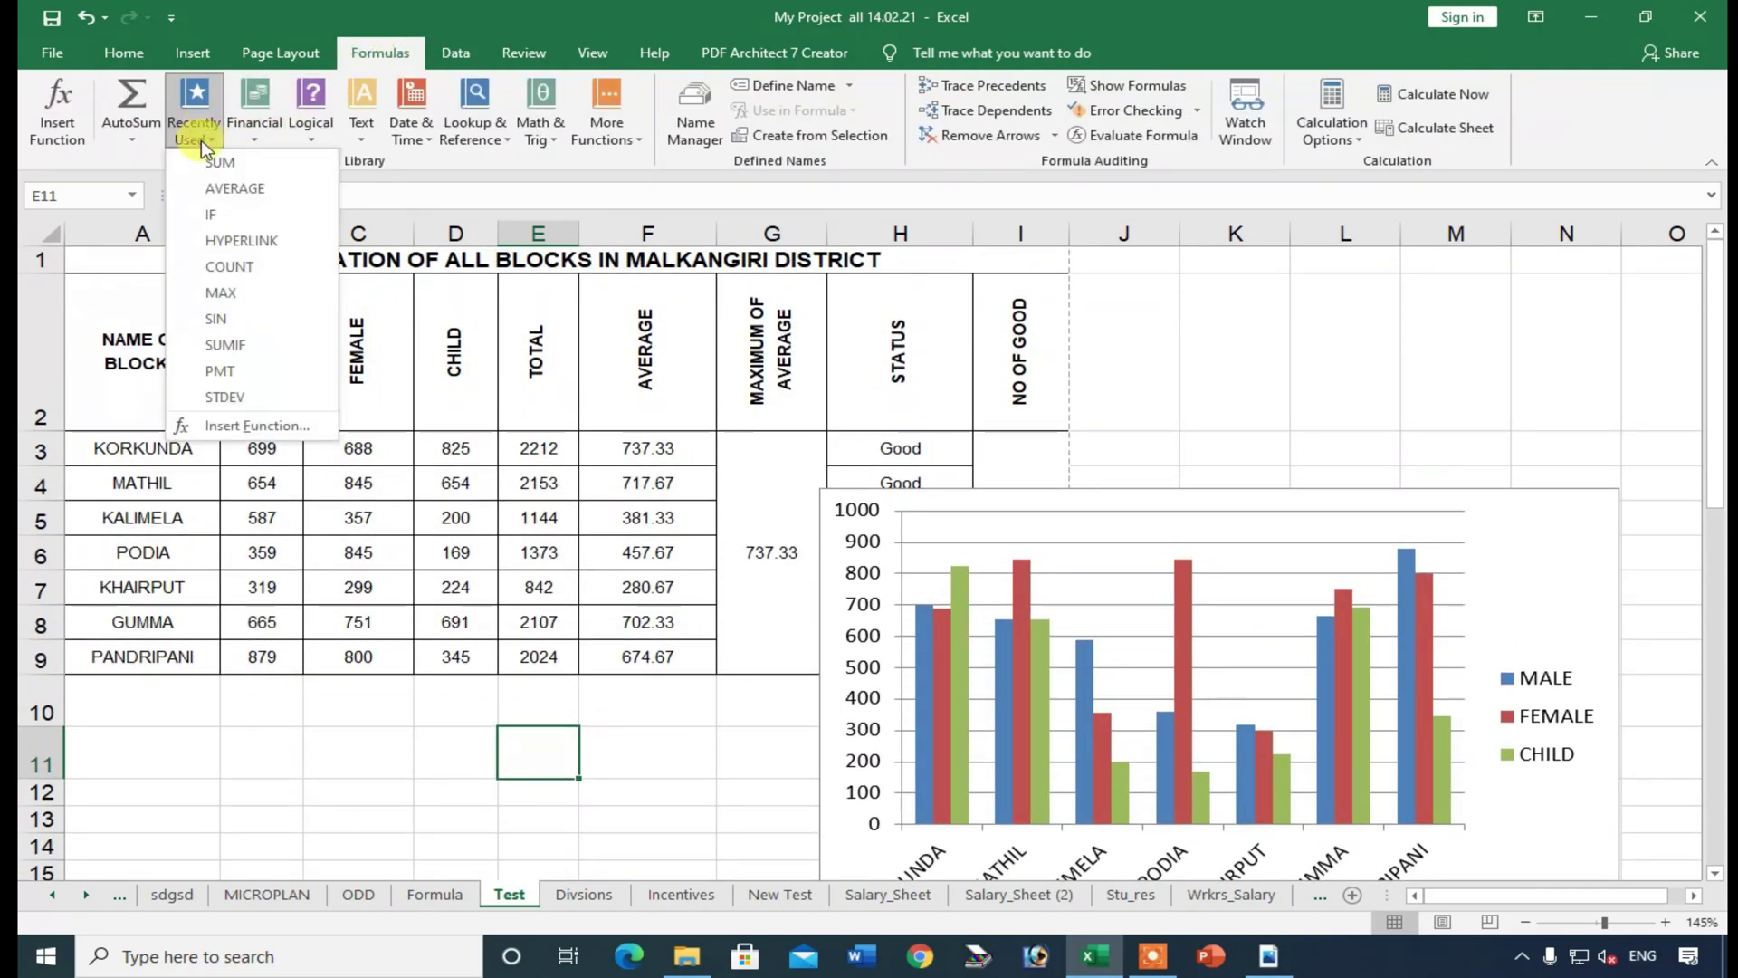
left_click(139, 134)
left_click(263, 135)
scroll(315, 565, "down", 3)
scroll(315, 561, "up", 3)
left_click_drag(403, 344, 449, 634)
left_click(412, 111)
scroll(472, 517, "down", 2)
scroll(475, 507, "up", 2)
left_click(321, 209)
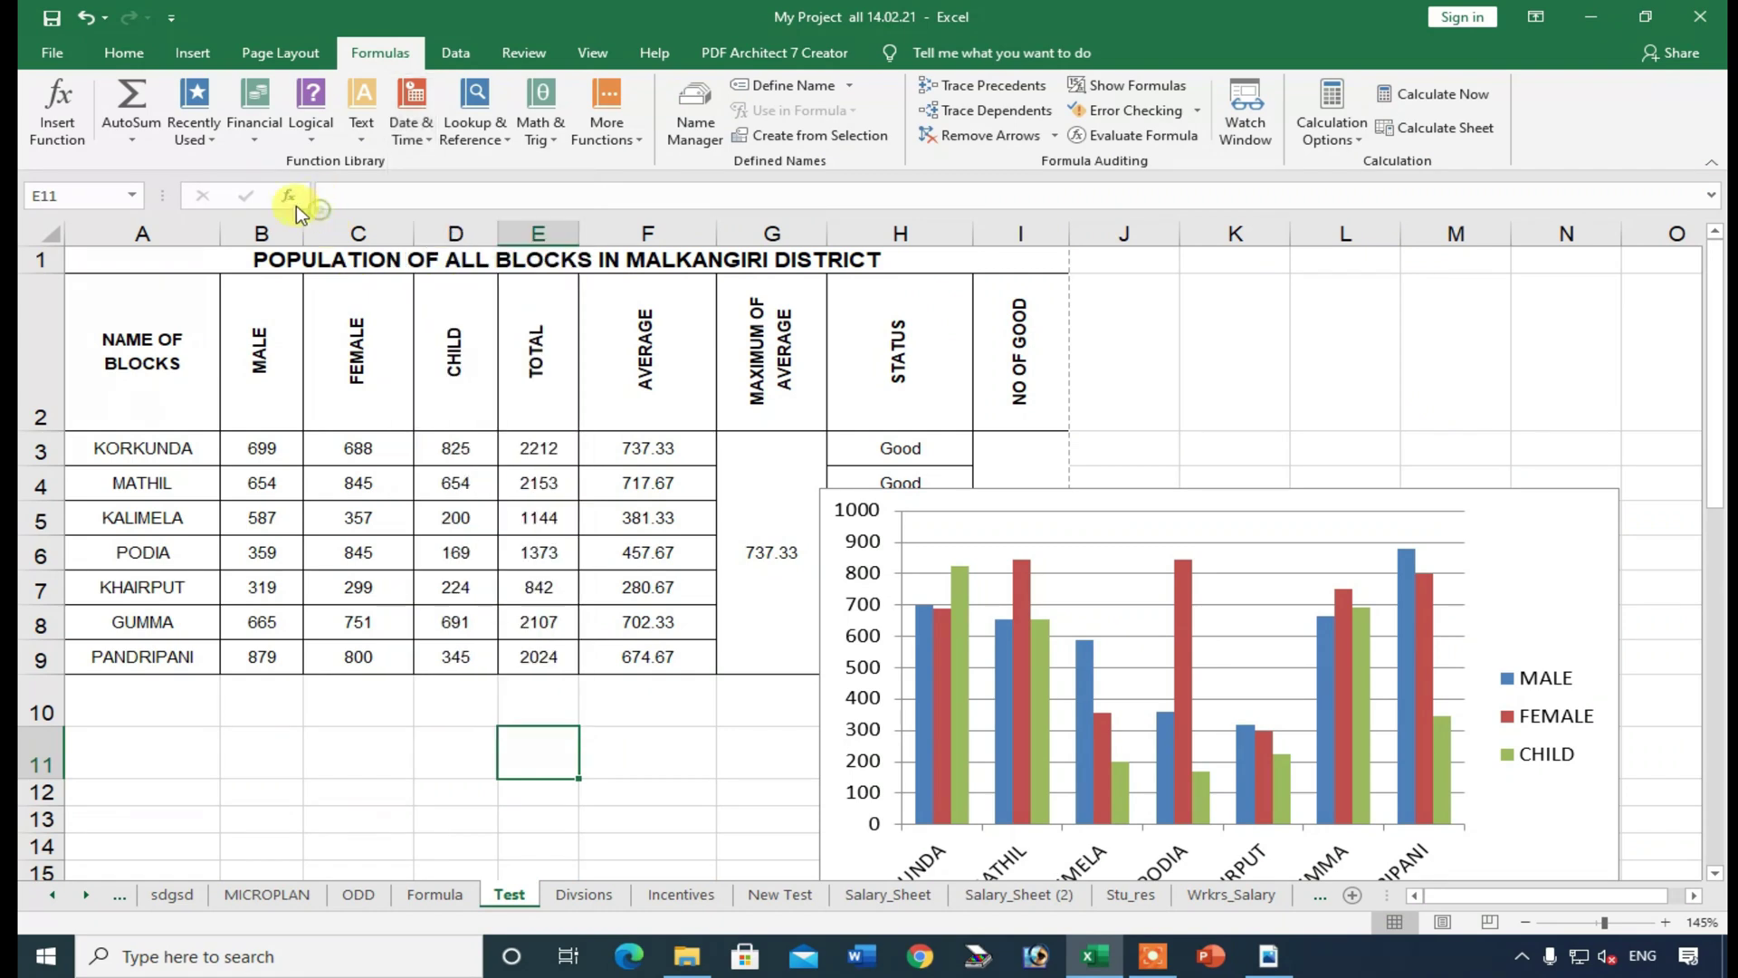
- Open Insert Function for cell E11, look through the All category of functions, and cancel
left_click(296, 205)
scroll(737, 445, "down", 6)
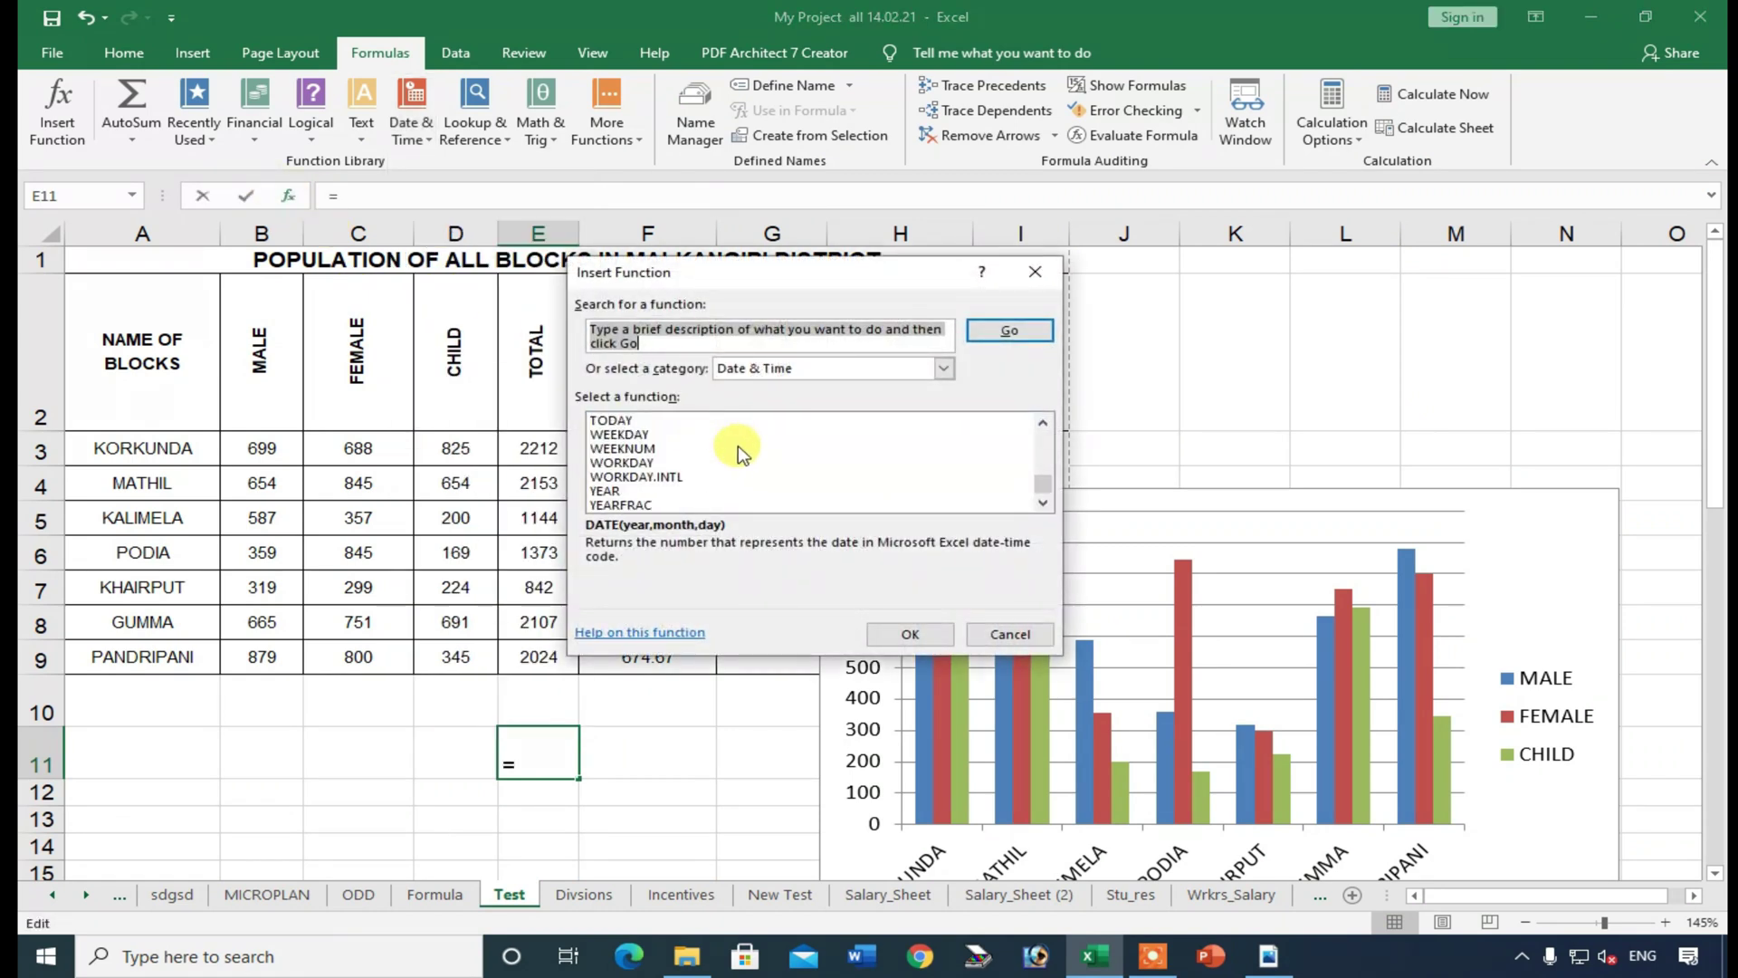
left_click(942, 368)
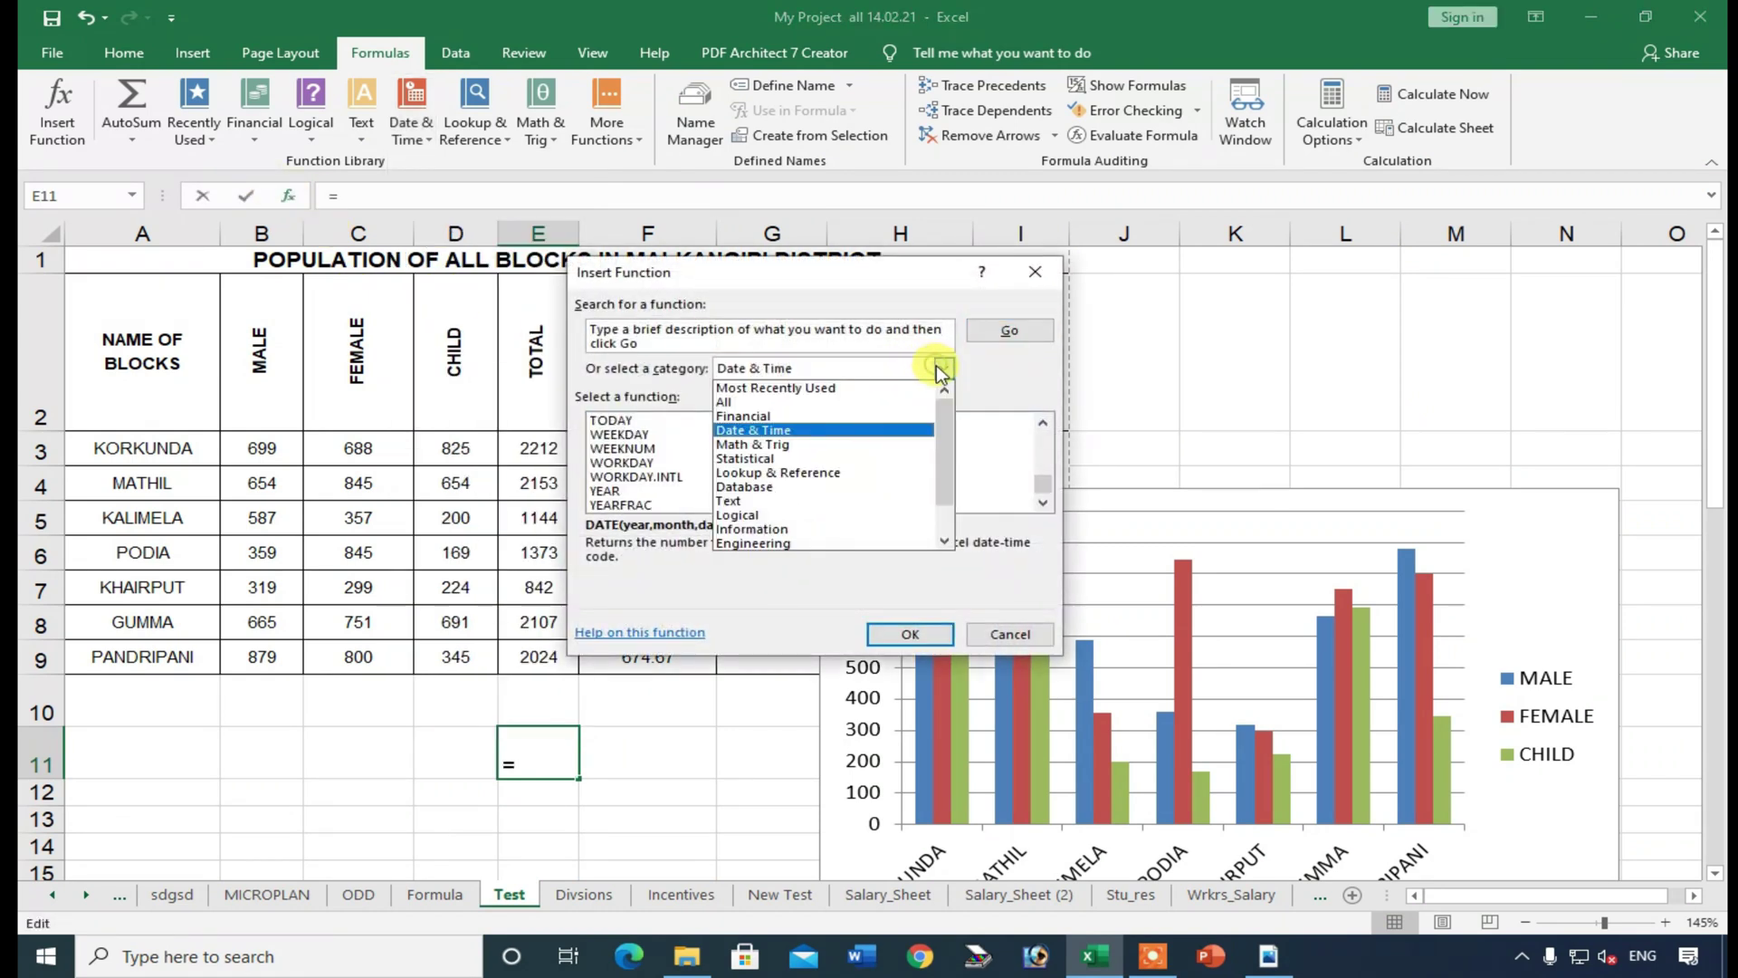
left_click(895, 401)
mouse_move(1043, 442)
left_mouse_down()
mouse_move(1048, 489)
mouse_move(1055, 439)
left_mouse_up()
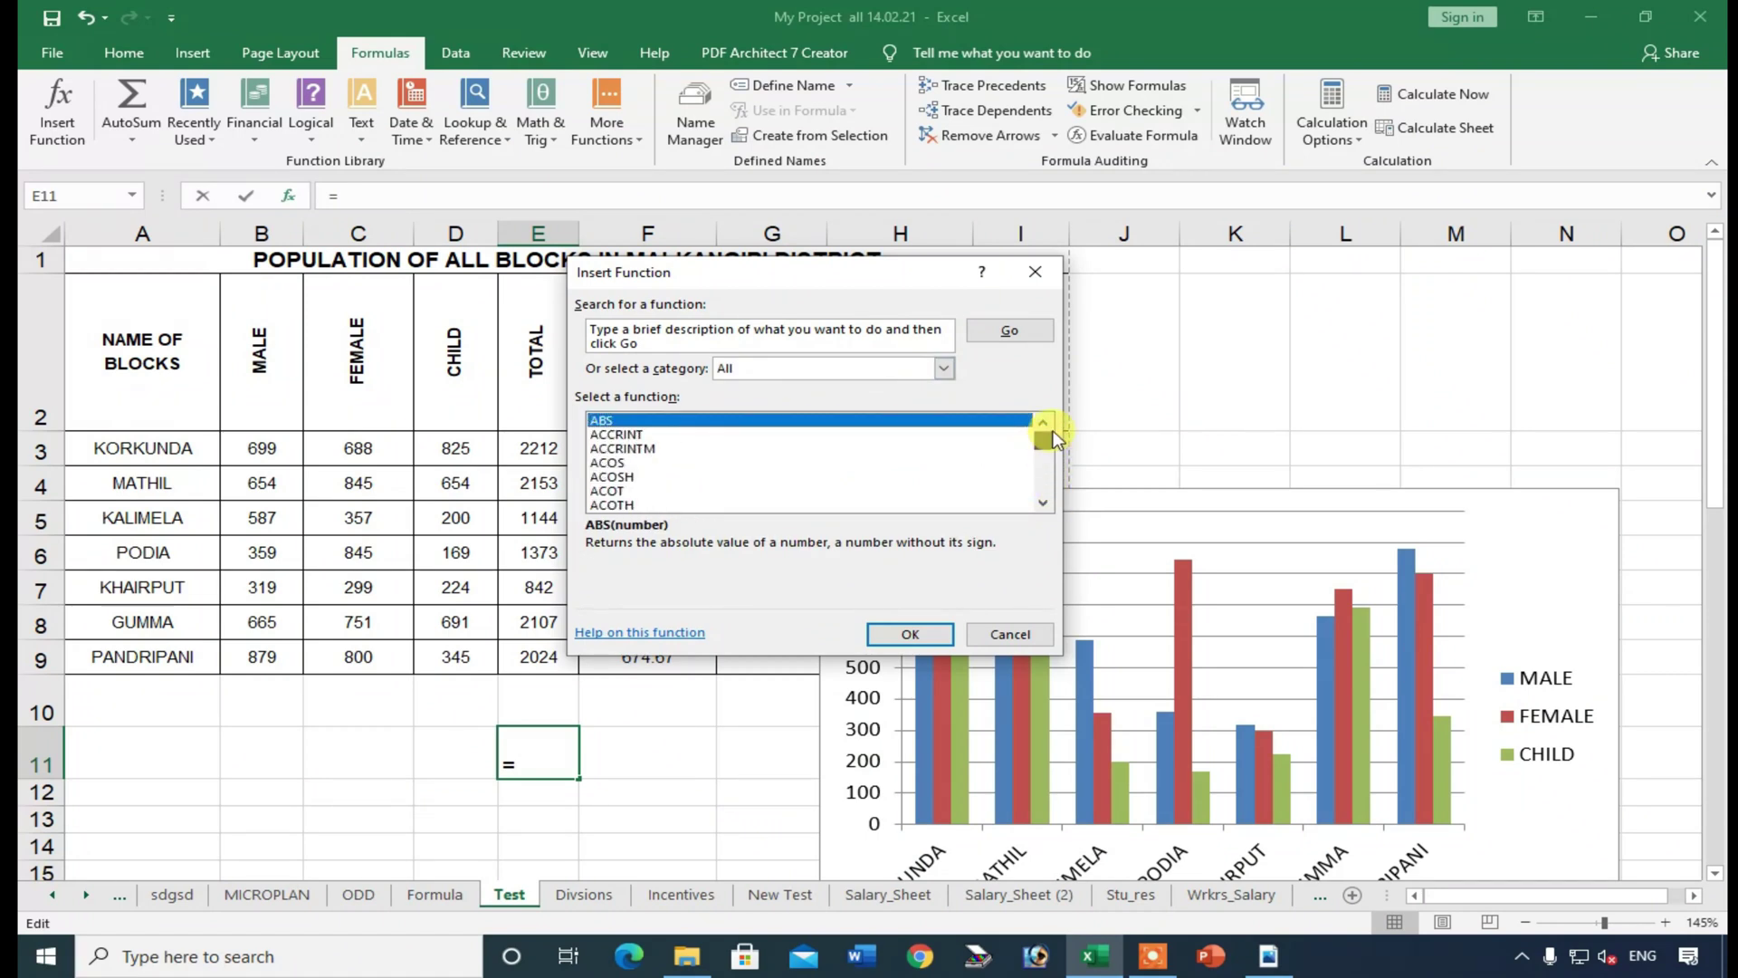
left_click(1035, 272)
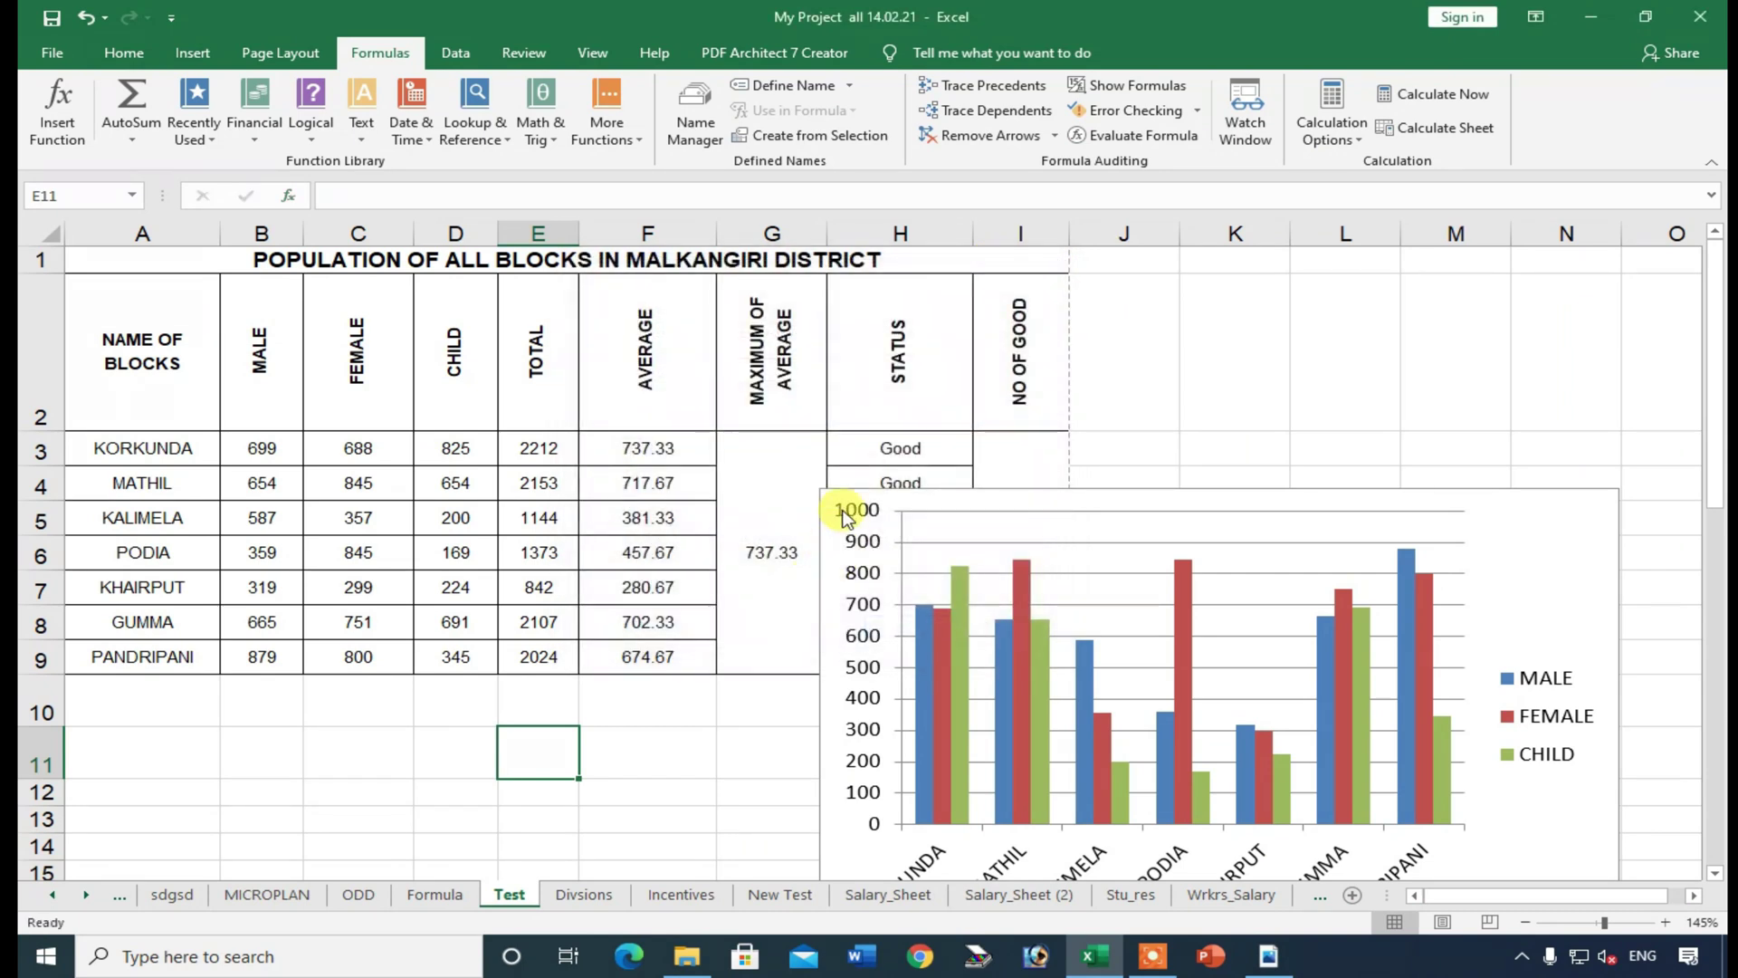
- Look through the Text and Math & Trig function lists and point out the population table's header and first row
left_click(712, 766)
left_click(361, 116)
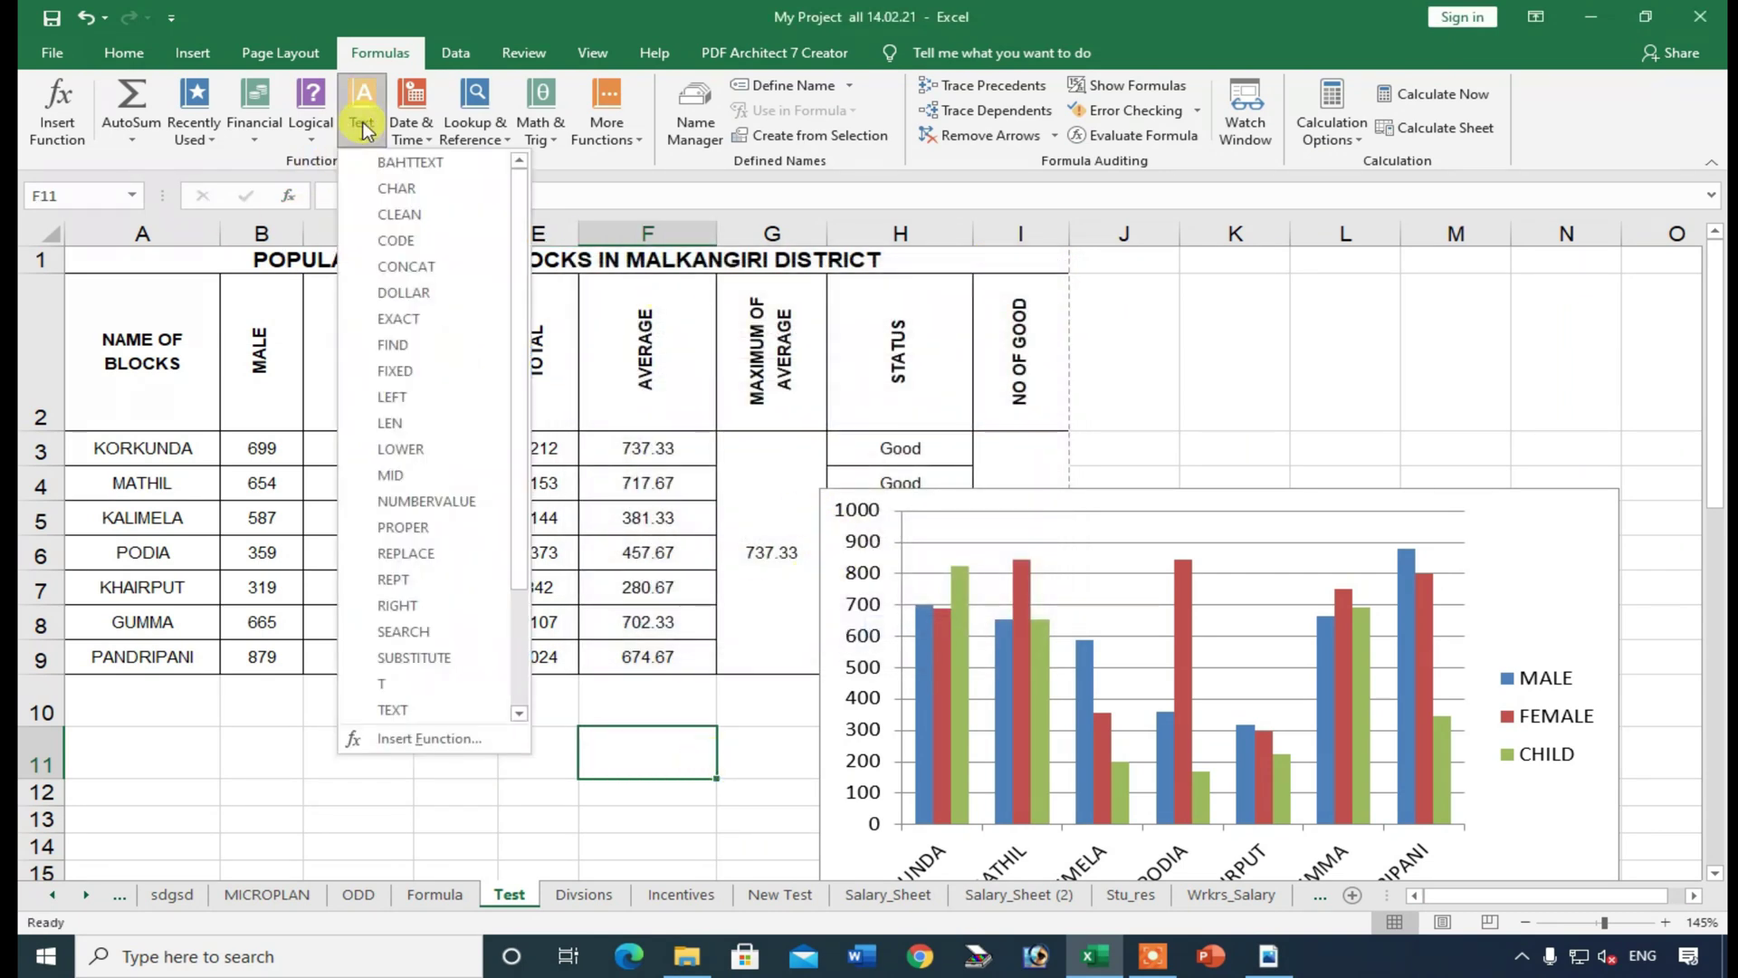
scroll(513, 401, "down", 2)
scroll(532, 391, "up", 2)
left_click(542, 118)
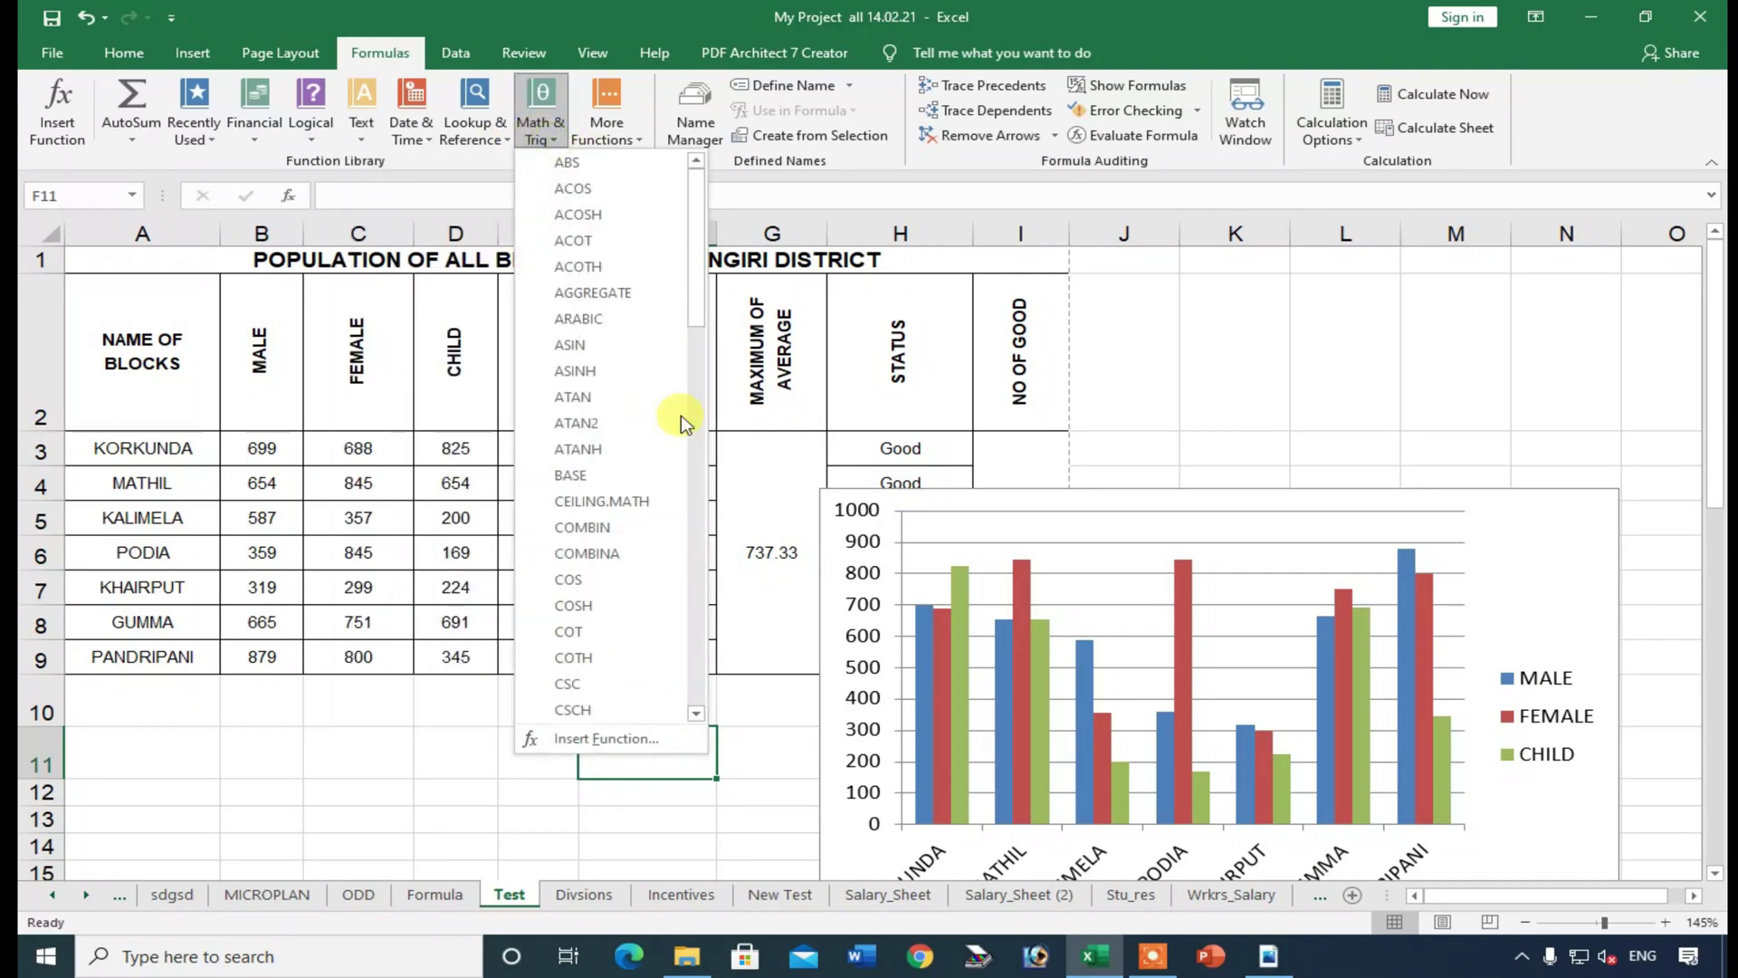
left_click(437, 625)
left_click_drag(128, 337, 457, 450)
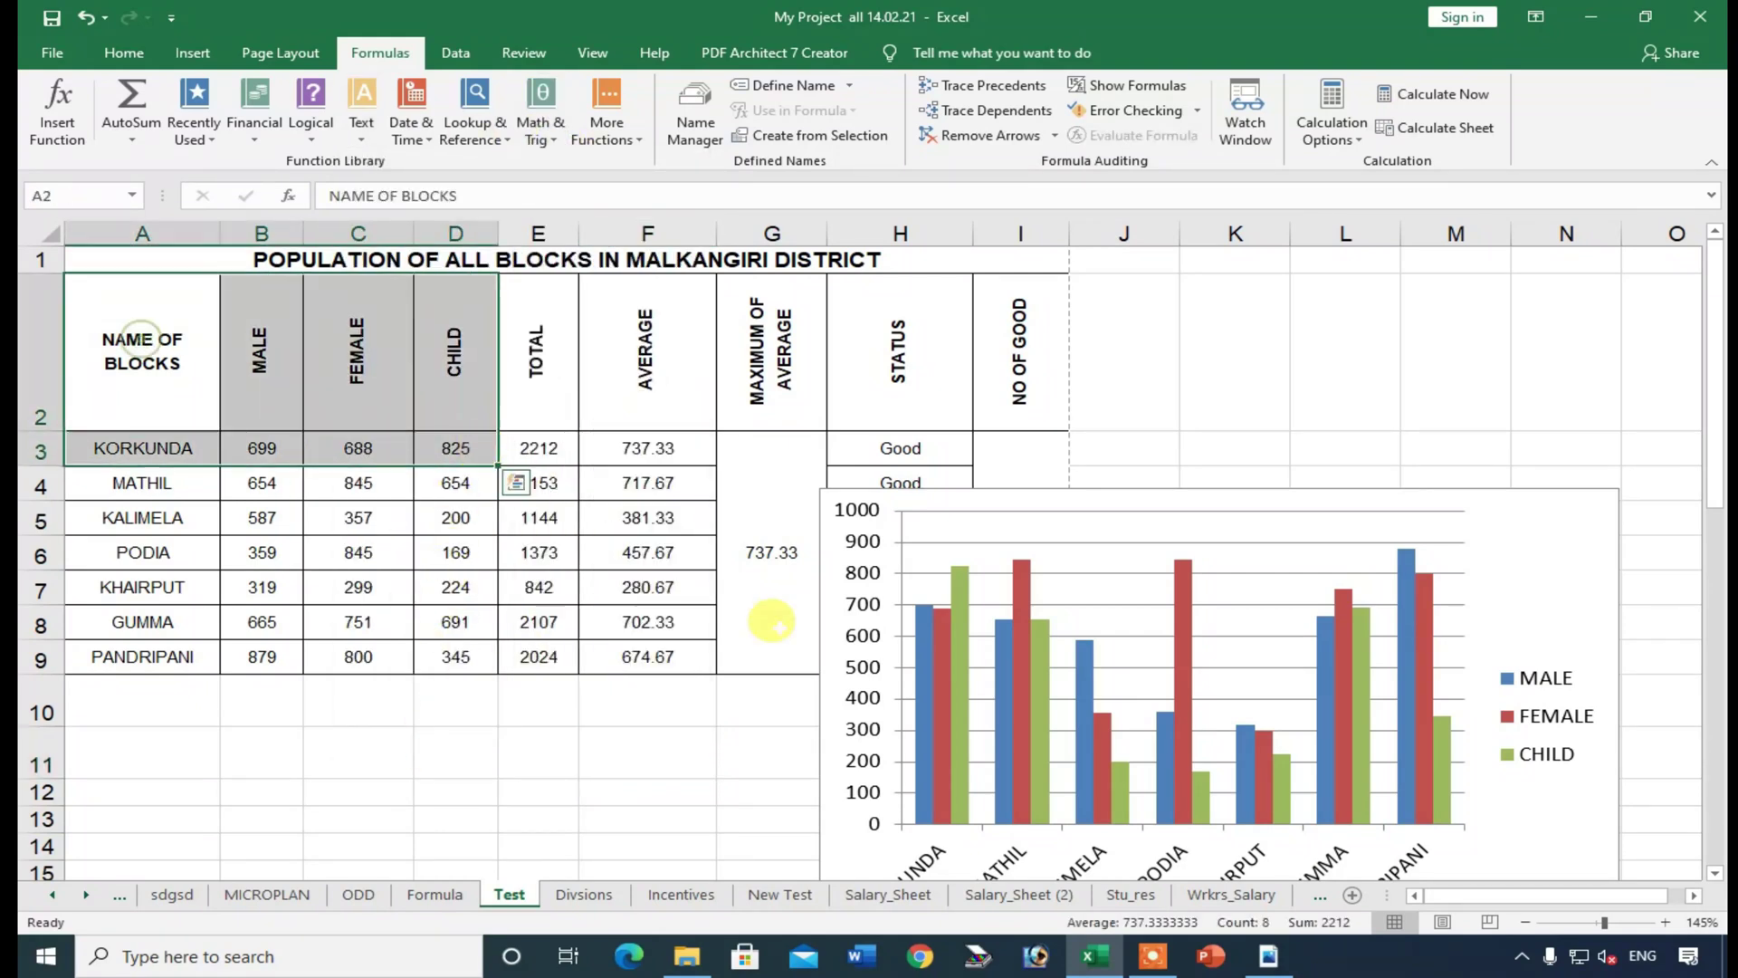
left_click(815, 705)
- Switch to Adobe Reader and highlight the formula list from Add, Subtract, multiply, divide down to Datedif
left_click(1268, 956)
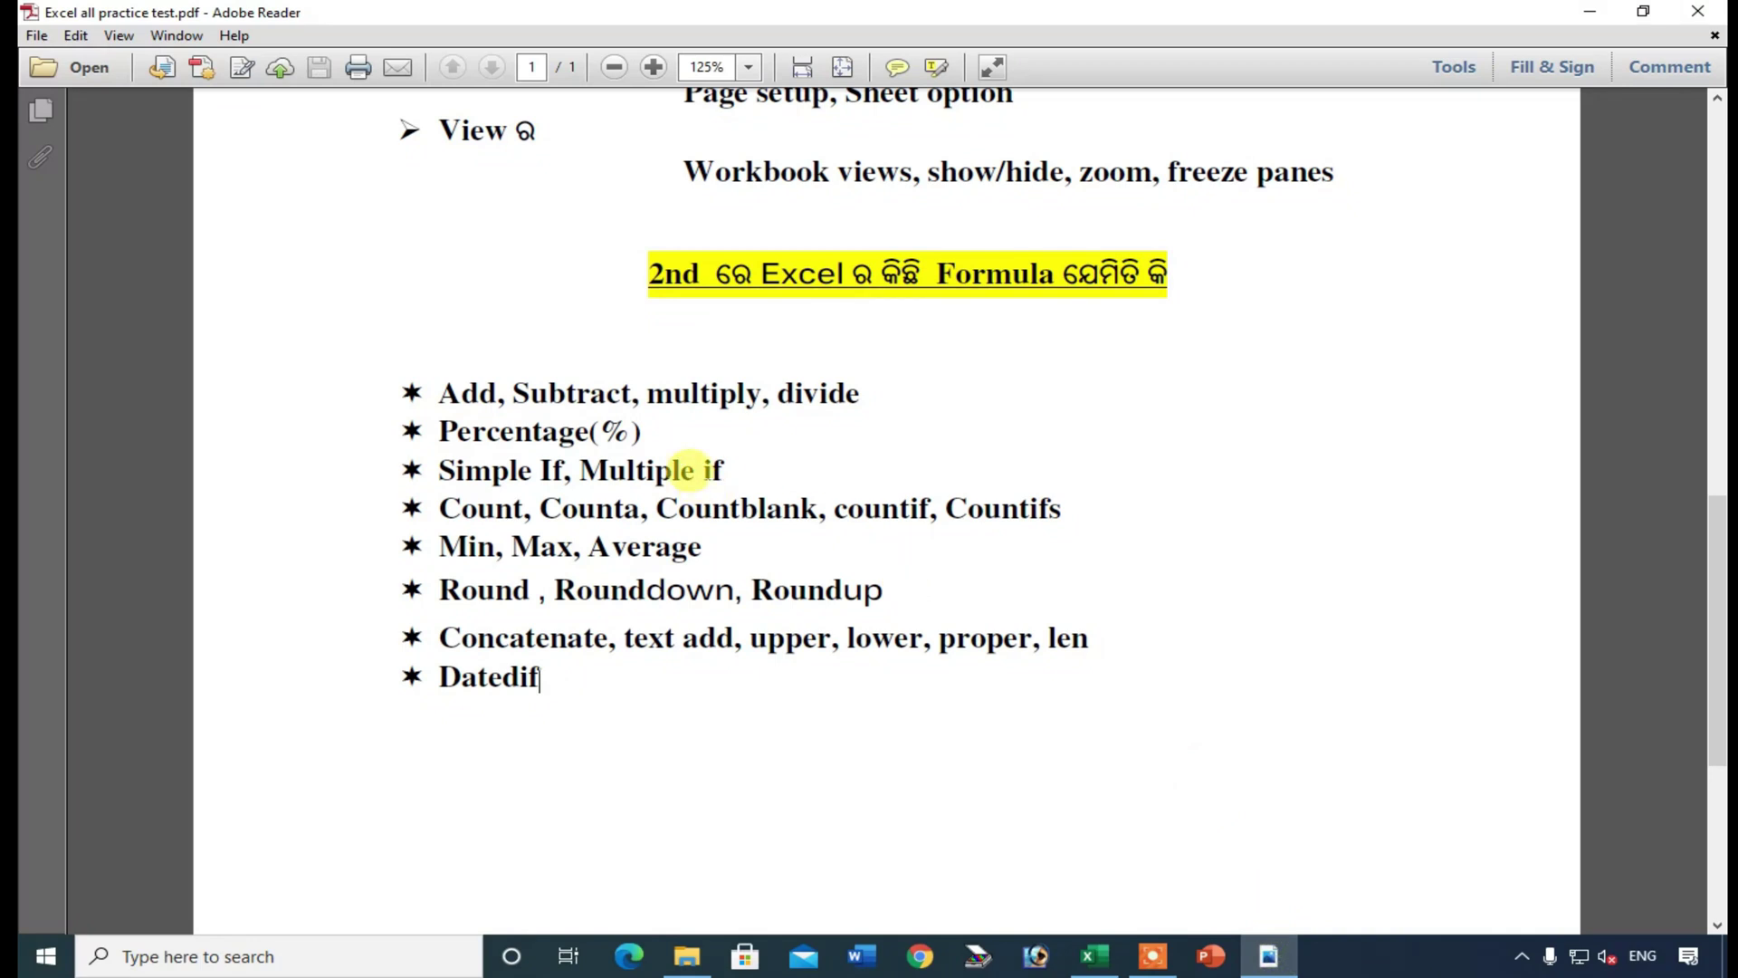
left_click_drag(418, 371, 622, 675)
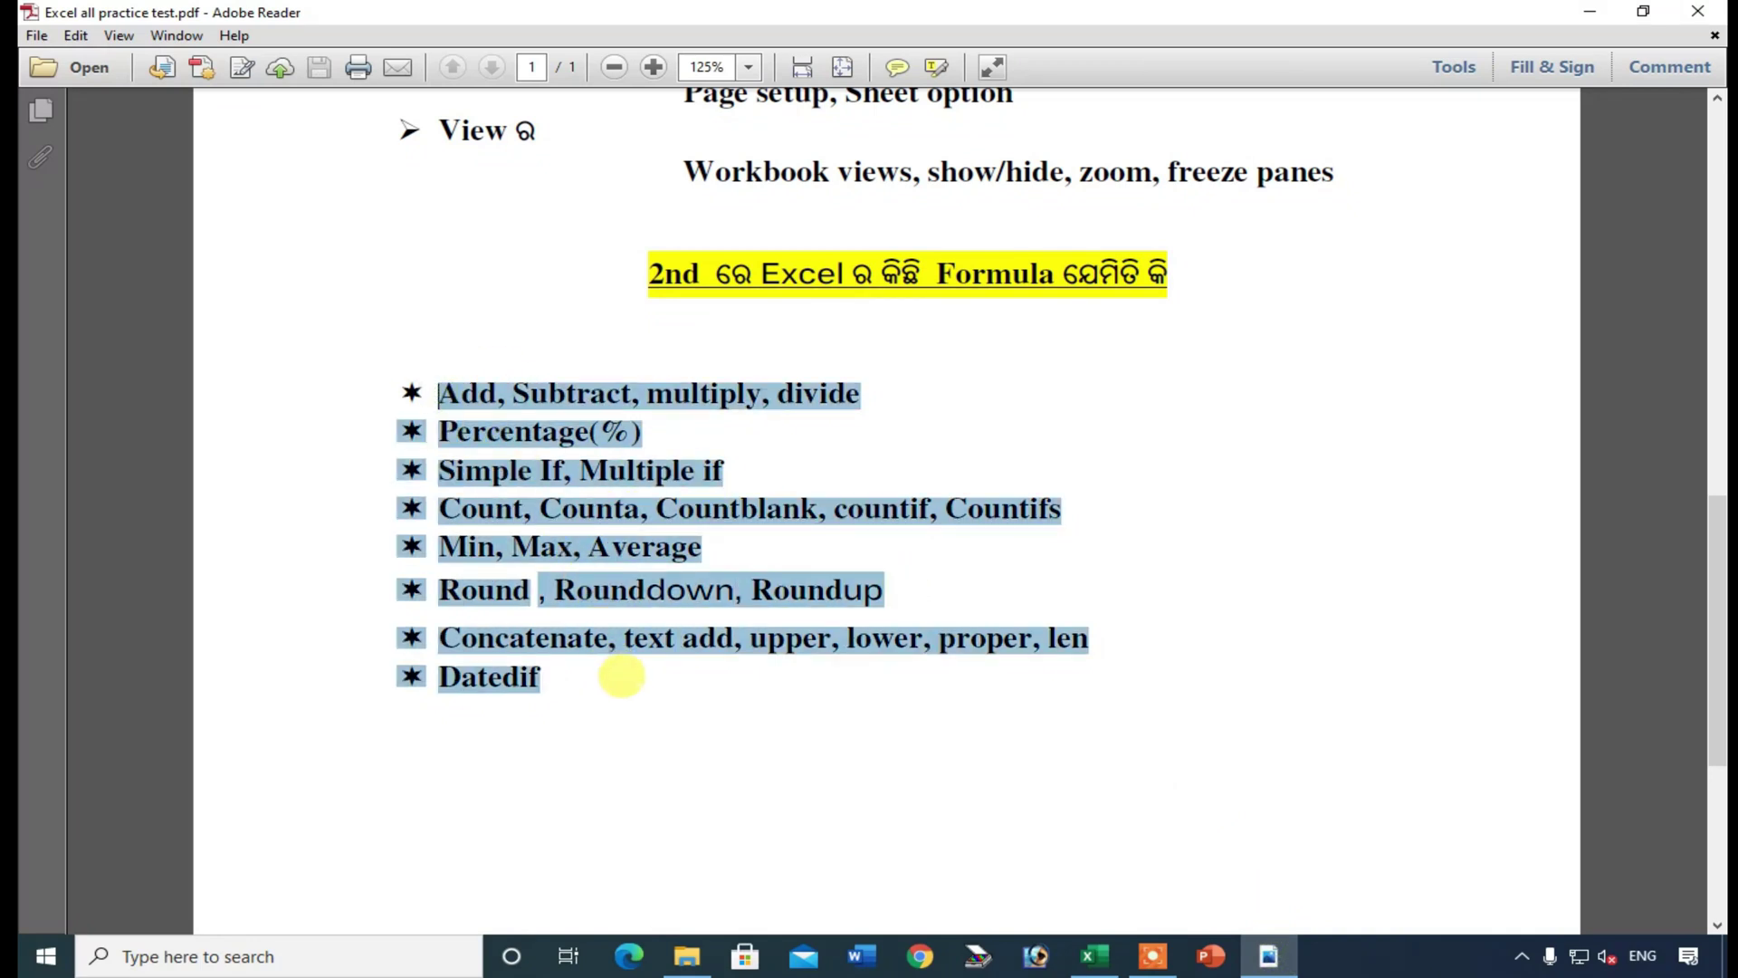
- Highlight the formula list from Add, Subtract, multiply, divide down to Datedif several times, then clear the selection
left_click(645, 701)
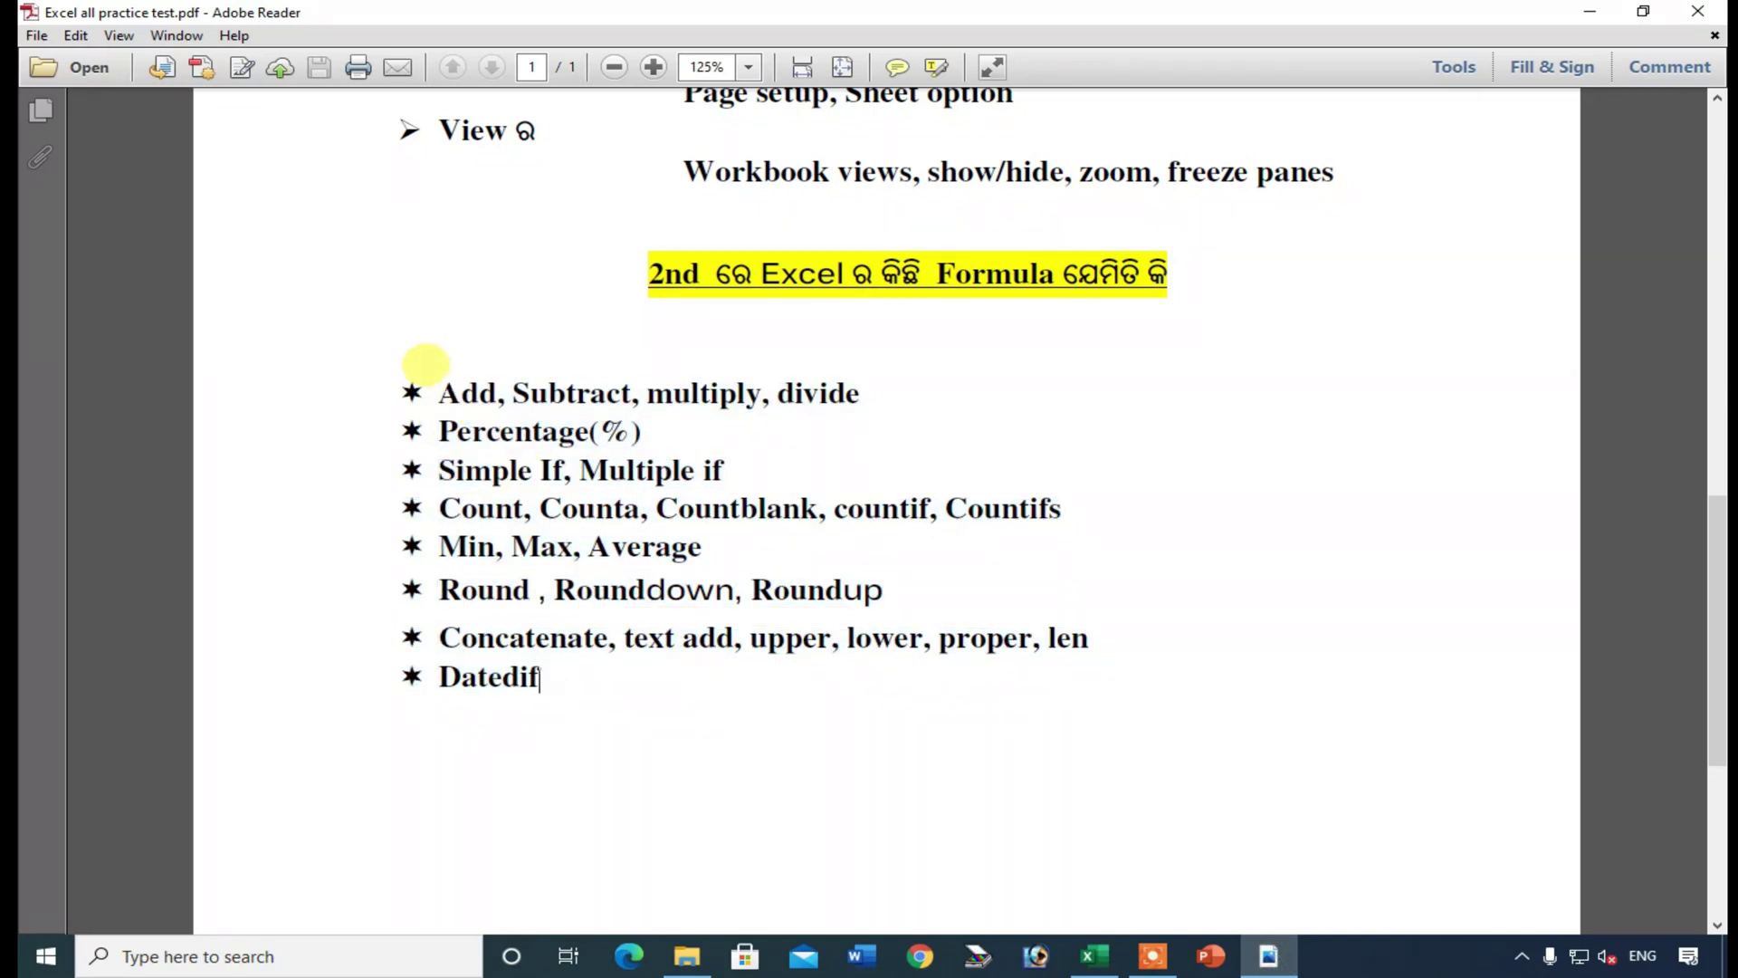
left_click_drag(445, 395, 532, 525)
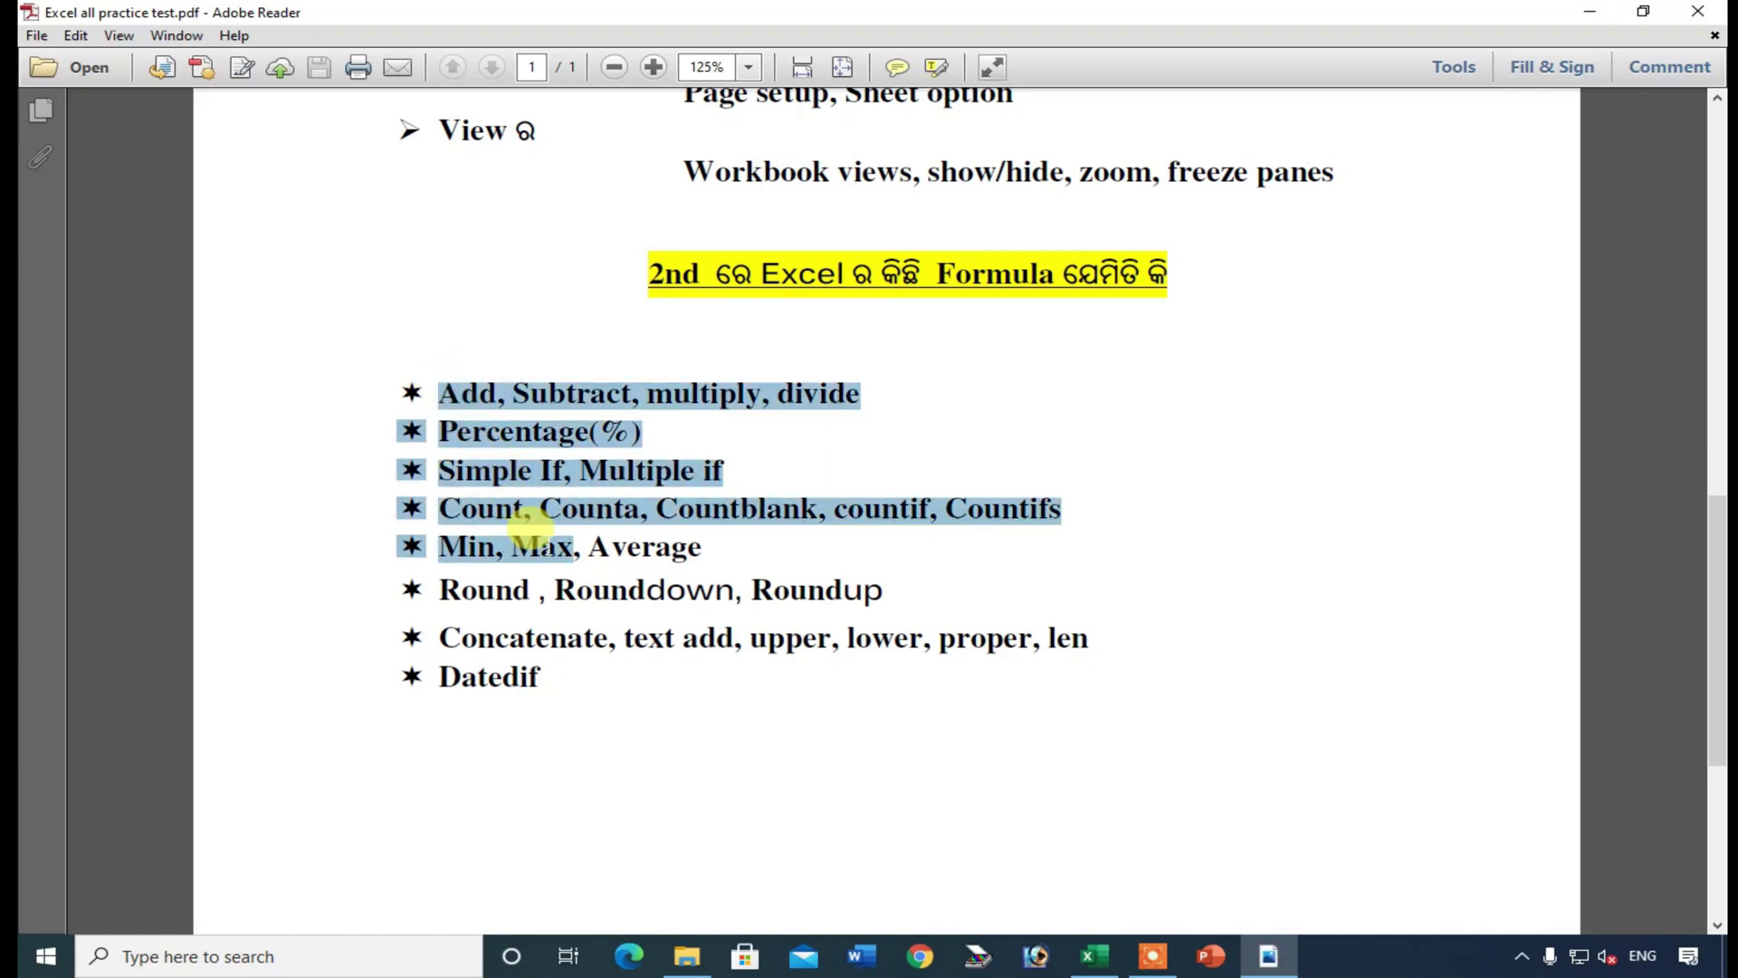
left_click(549, 646)
left_click_drag(439, 392, 627, 706)
left_click(632, 691)
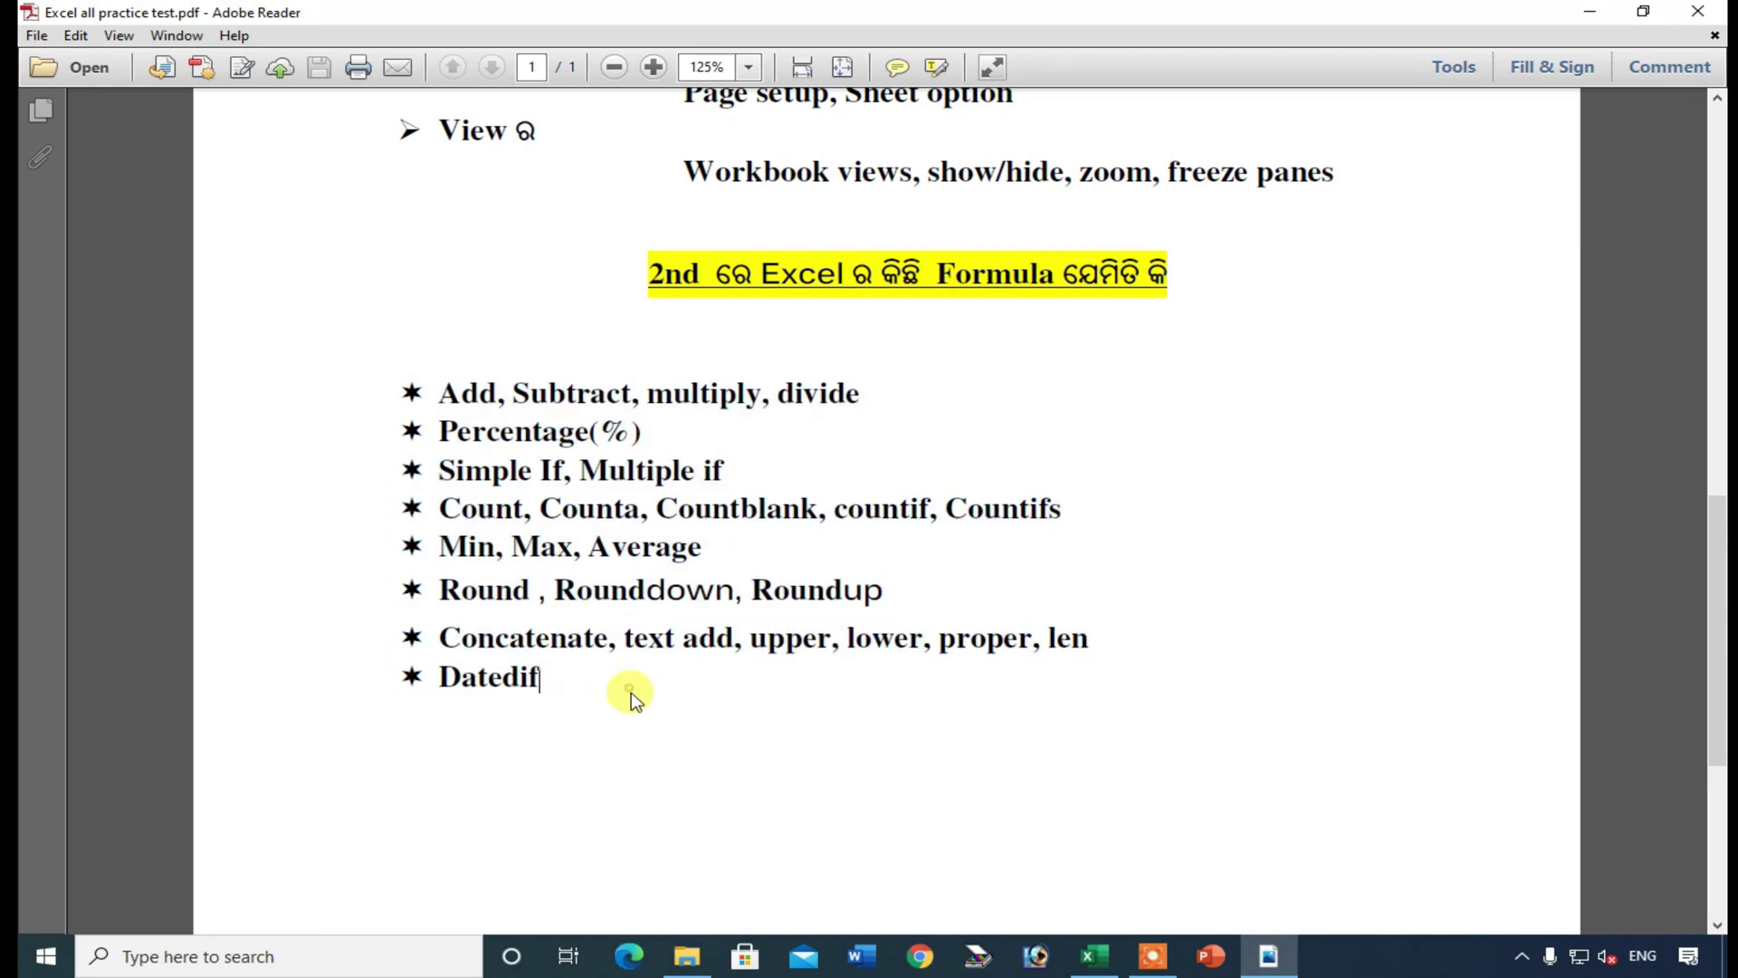
left_click_drag(424, 389, 609, 715)
left_click(951, 679)
- Switch to Excel and look through the BASICDA, sdgsd, MICROPLAN, ODD, Formula and Test sheets
left_click(1095, 956)
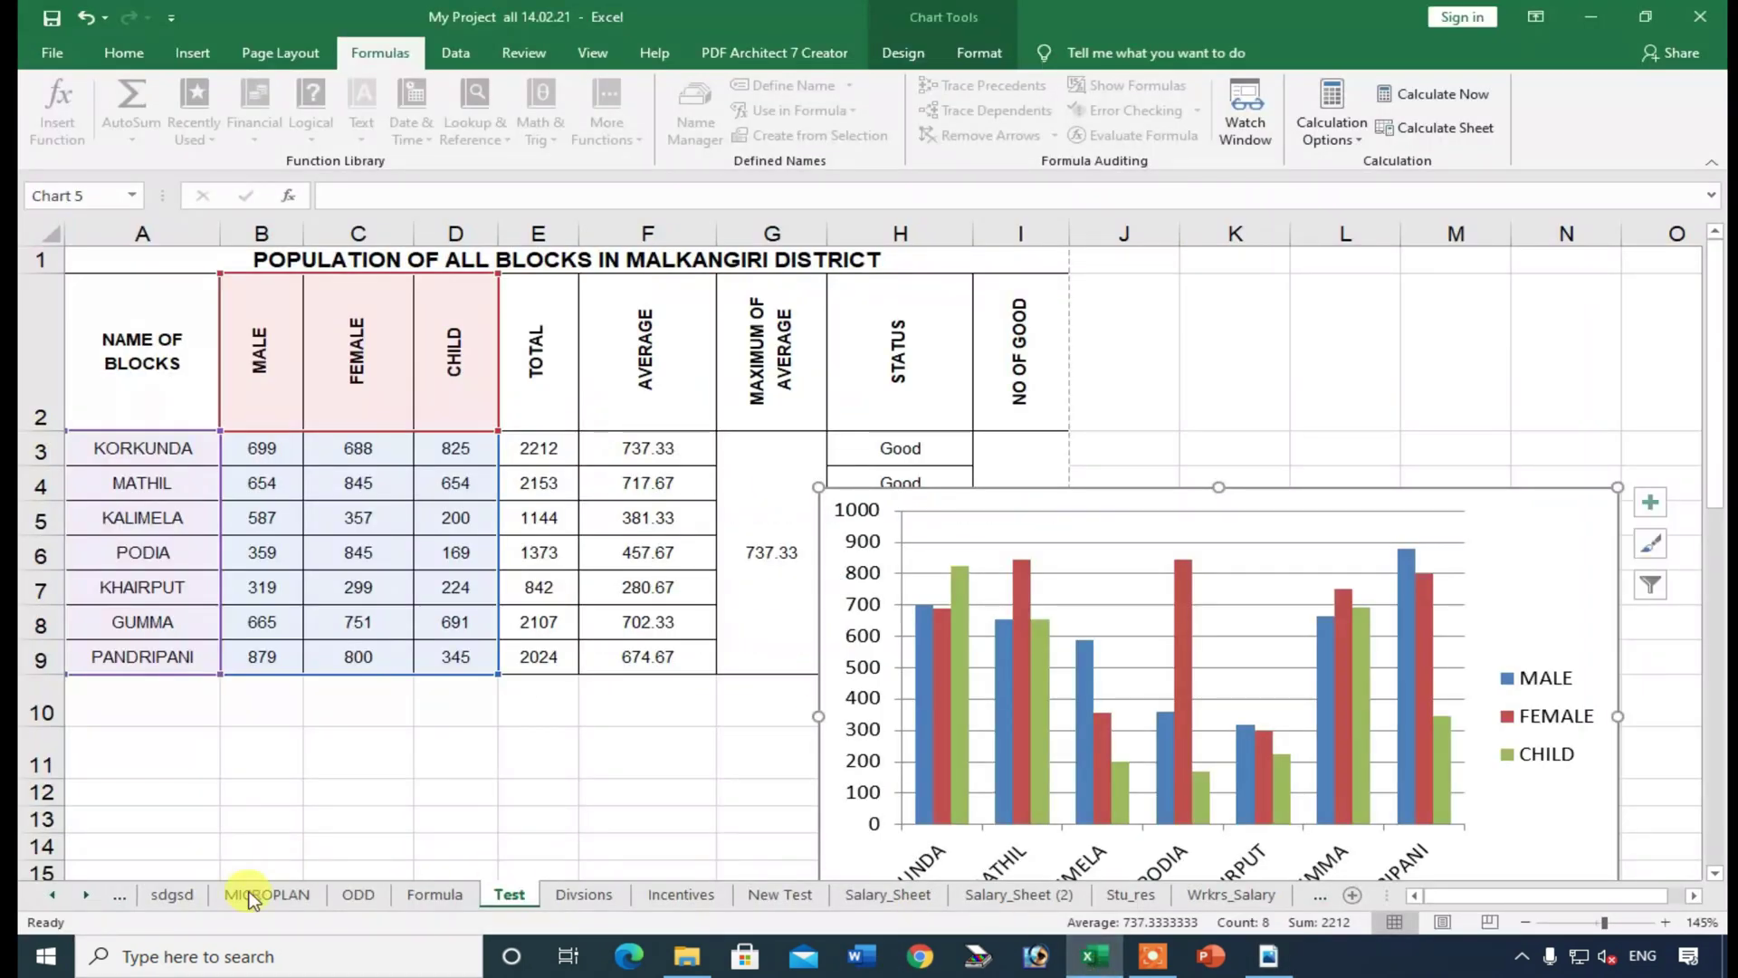
left_click(38, 891)
left_click(38, 891)
left_click(38, 891)
left_click(38, 891)
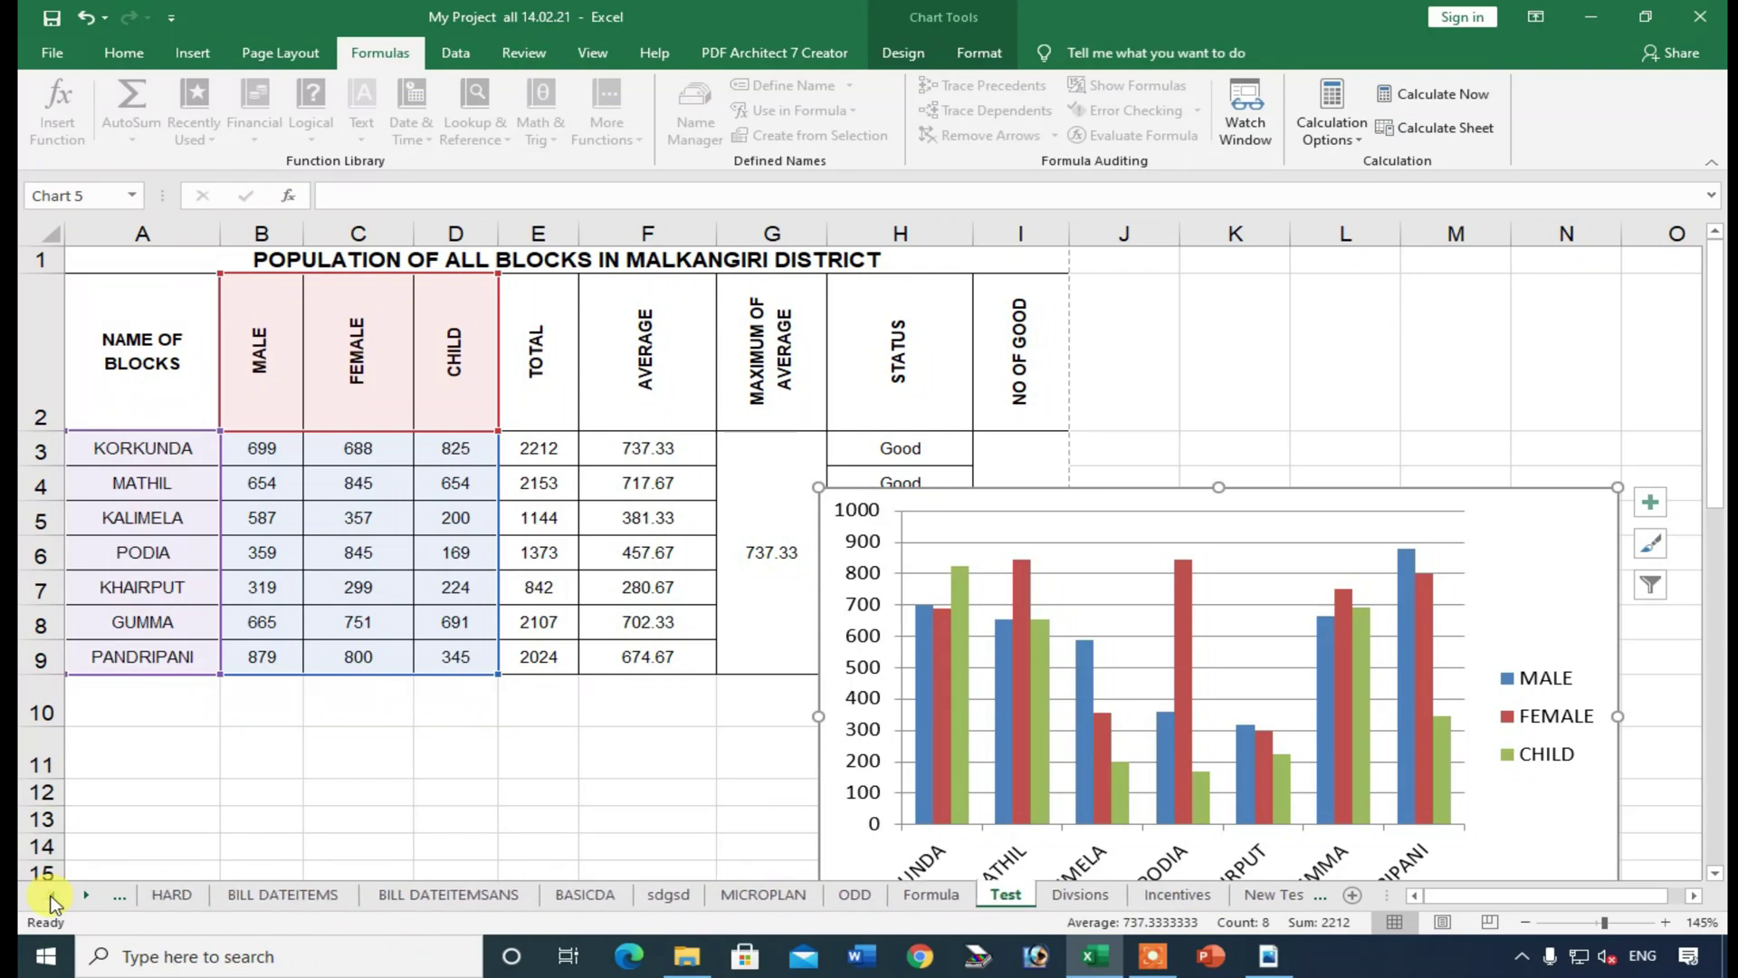
left_click(38, 891)
left_click(674, 896)
left_click(750, 897)
left_click(842, 896)
left_click(946, 897)
left_click(1017, 896)
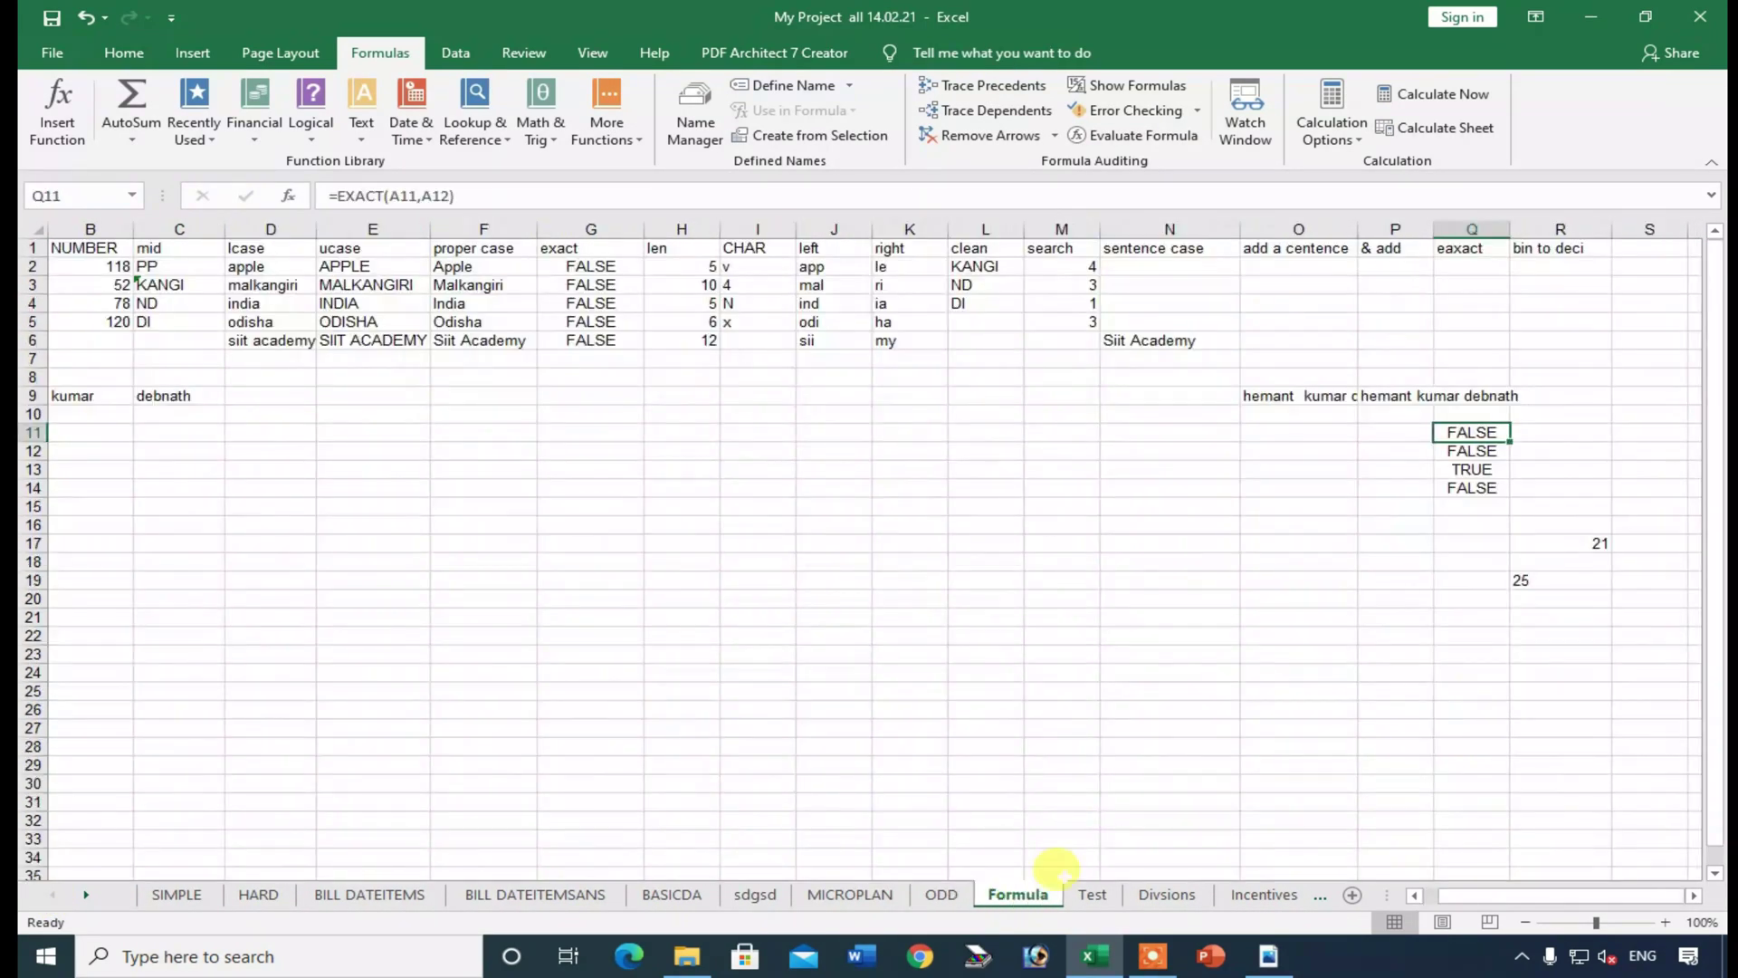
left_click(1093, 896)
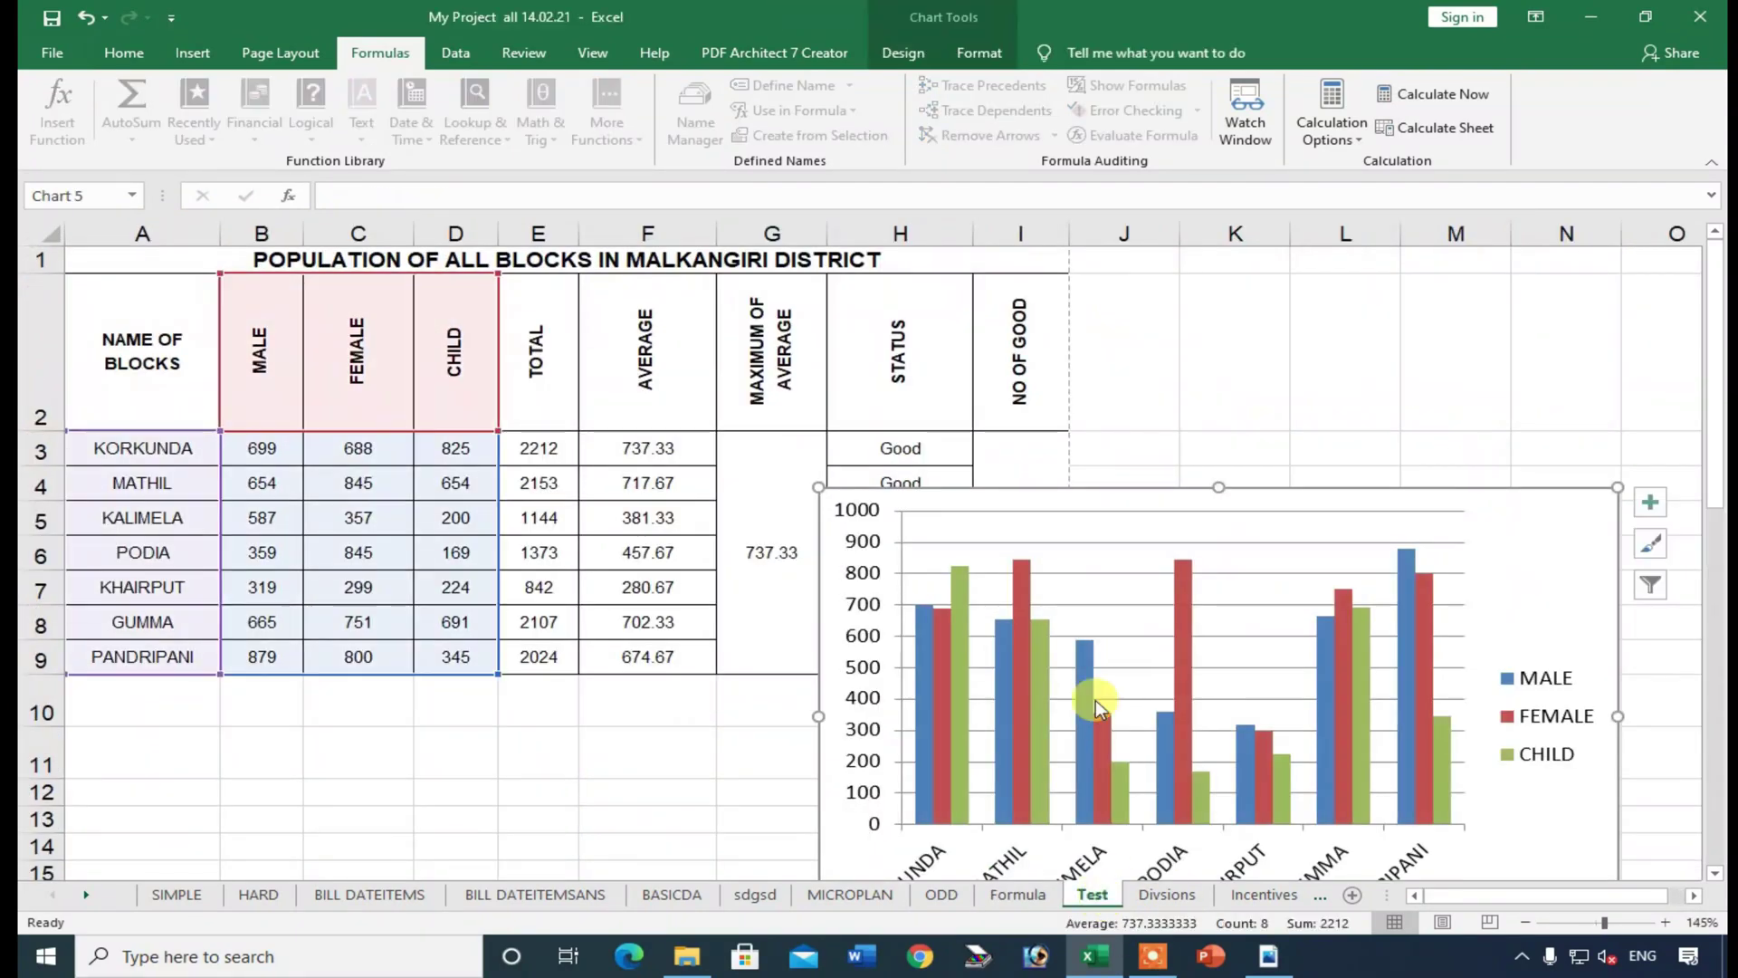
- Look through the sheets from Divsions and Incentives past Salary_Sheet to the Stu_res sheet
left_click(1176, 895)
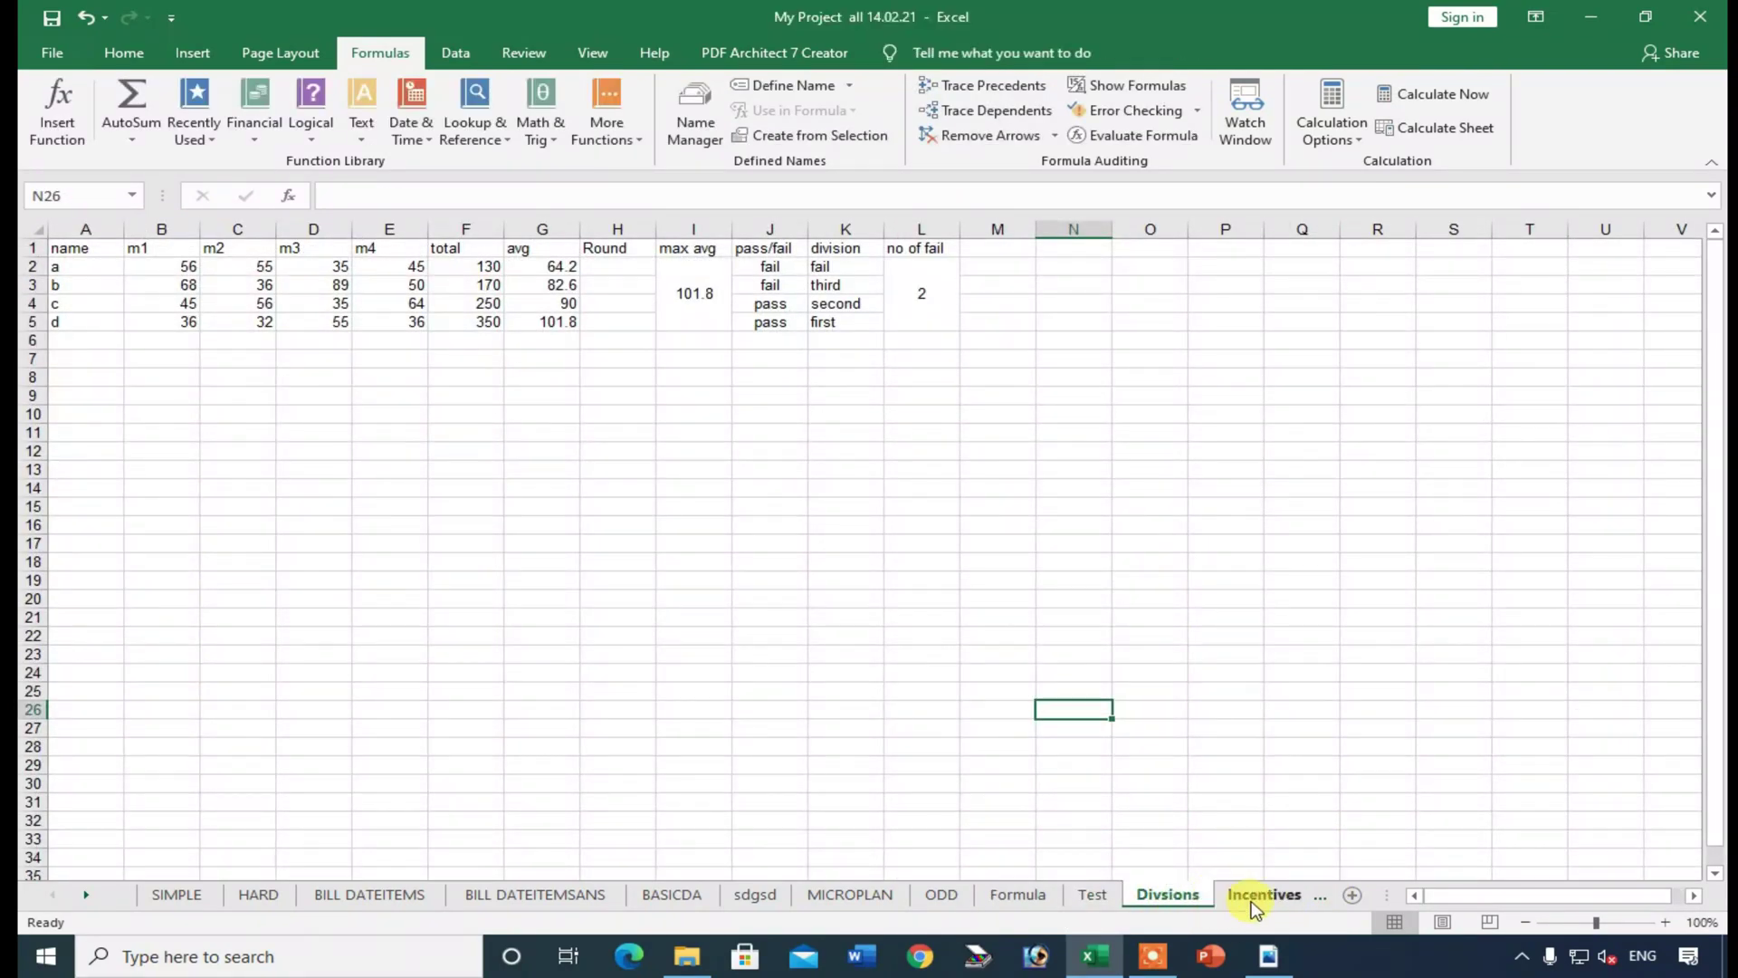
left_click(1251, 900)
left_click(1254, 898)
left_click(1279, 895)
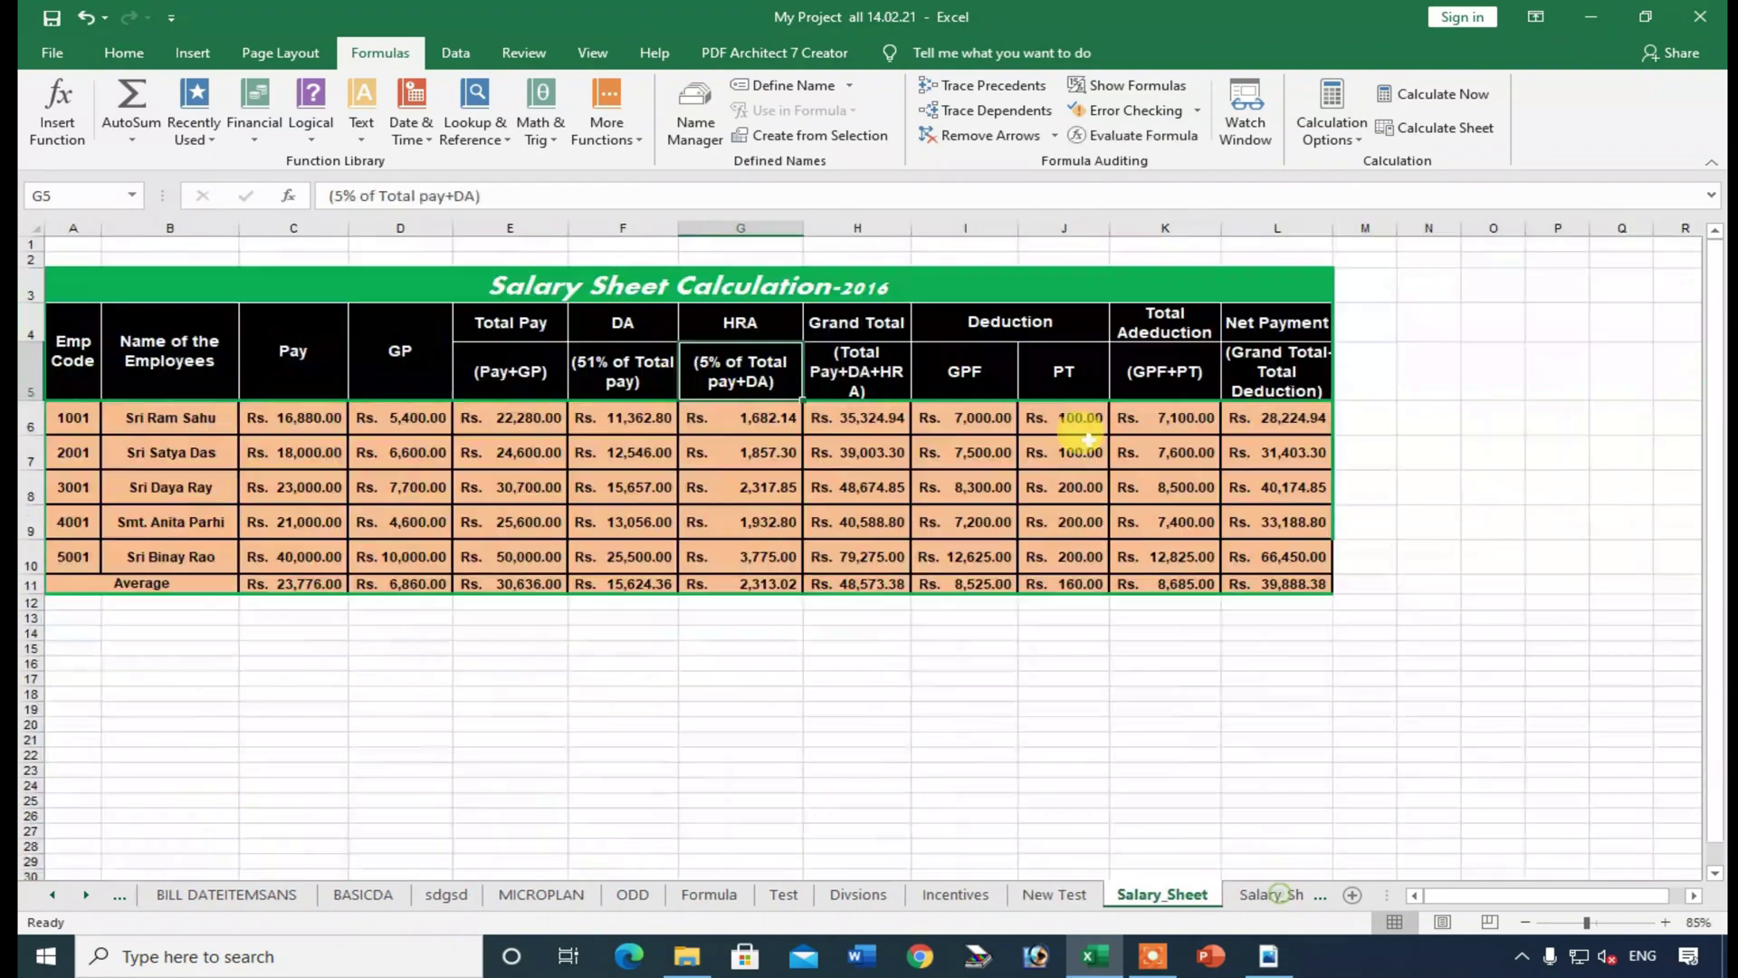
left_click(1266, 895)
left_click(1264, 893)
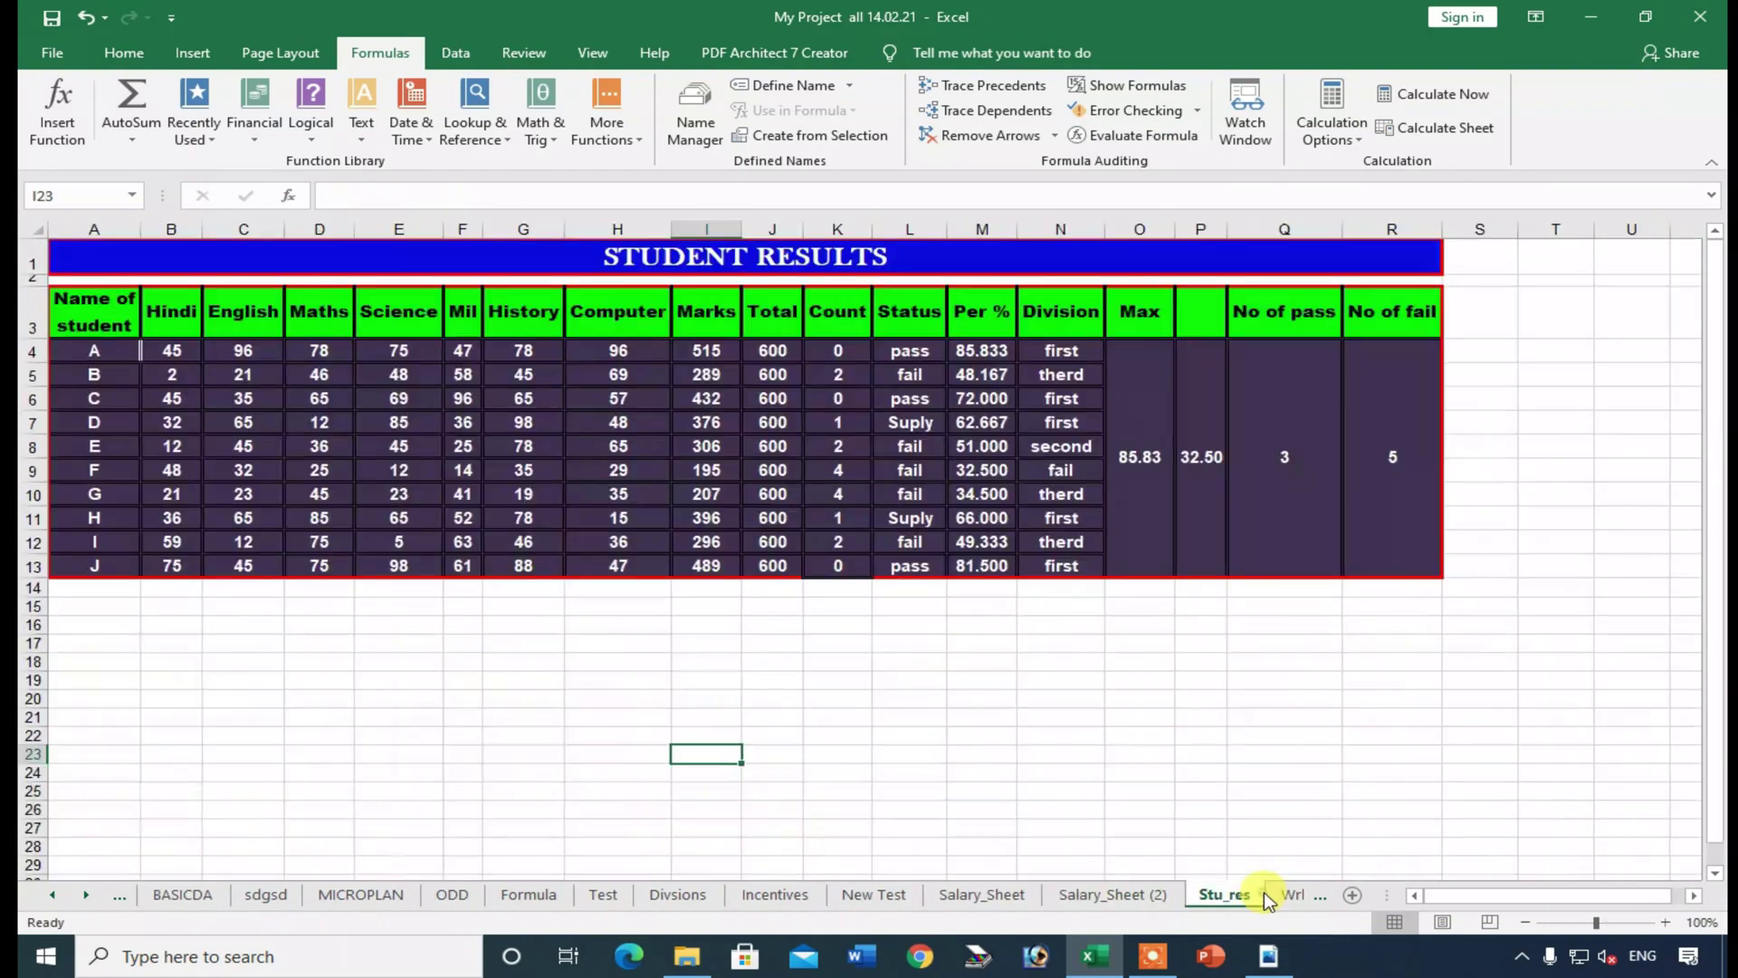
left_click(1137, 659)
- Switch to Adobe Reader and highlight the whole formula list, then only the Add, Subtract, multiply, divide line
left_click(1268, 956)
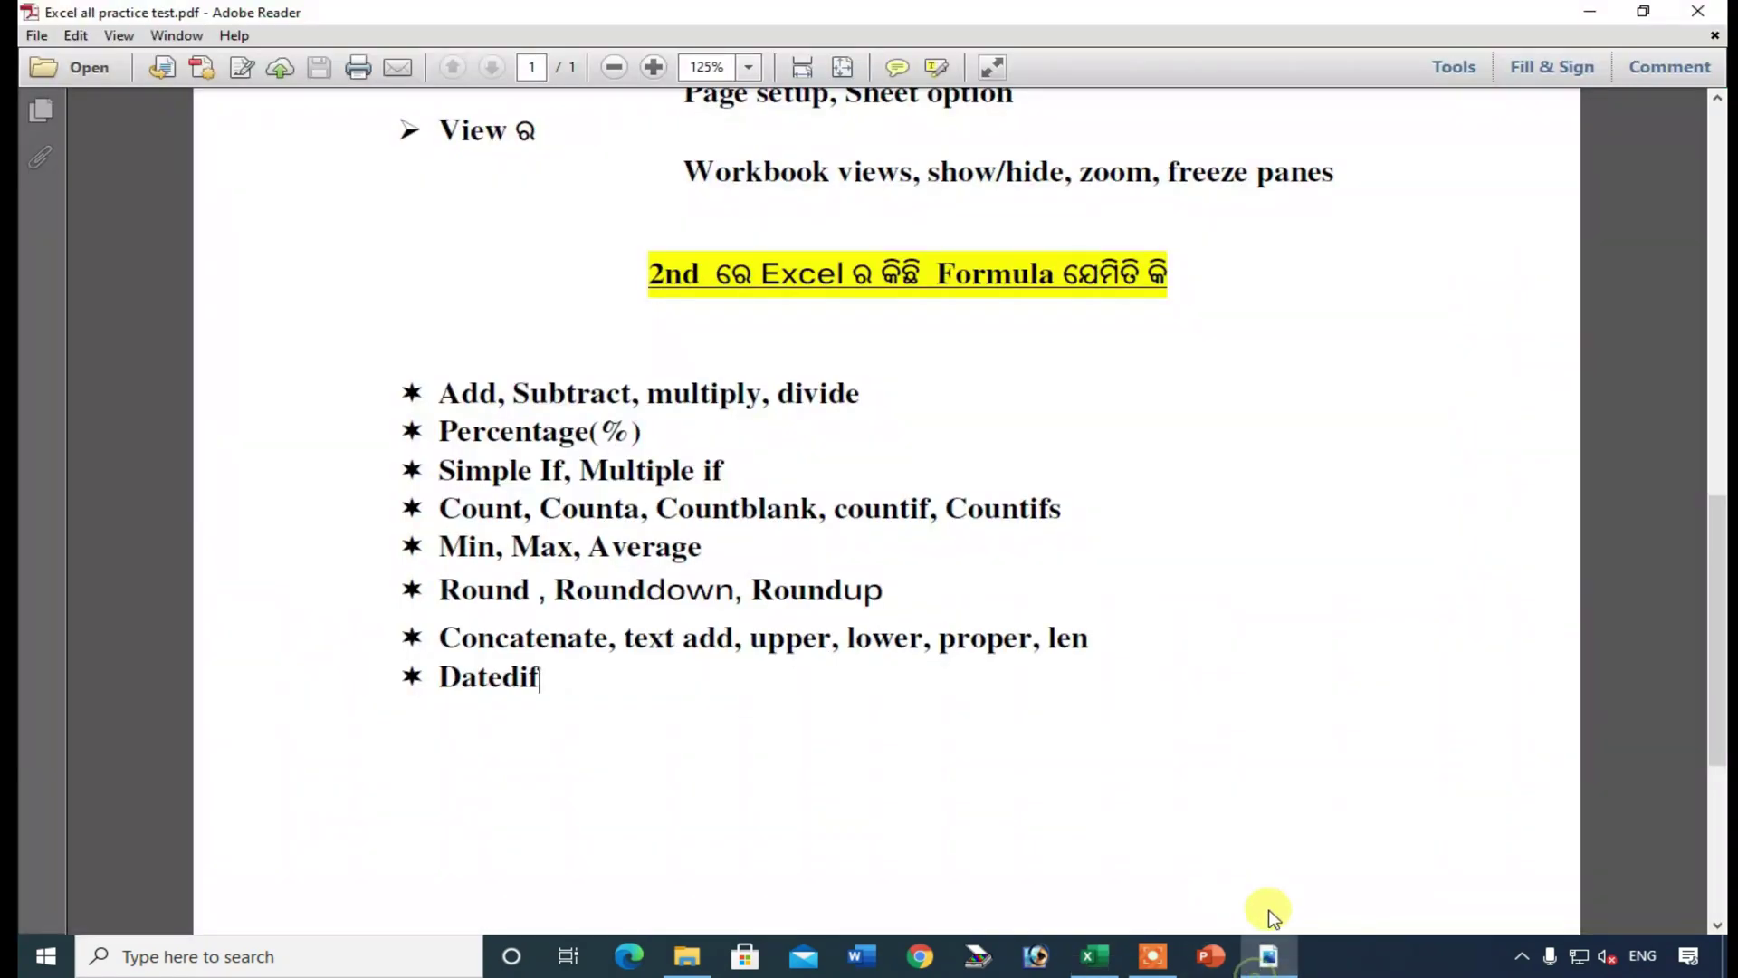
scroll(434, 452, "up", 1)
scroll(414, 462, "up", 1)
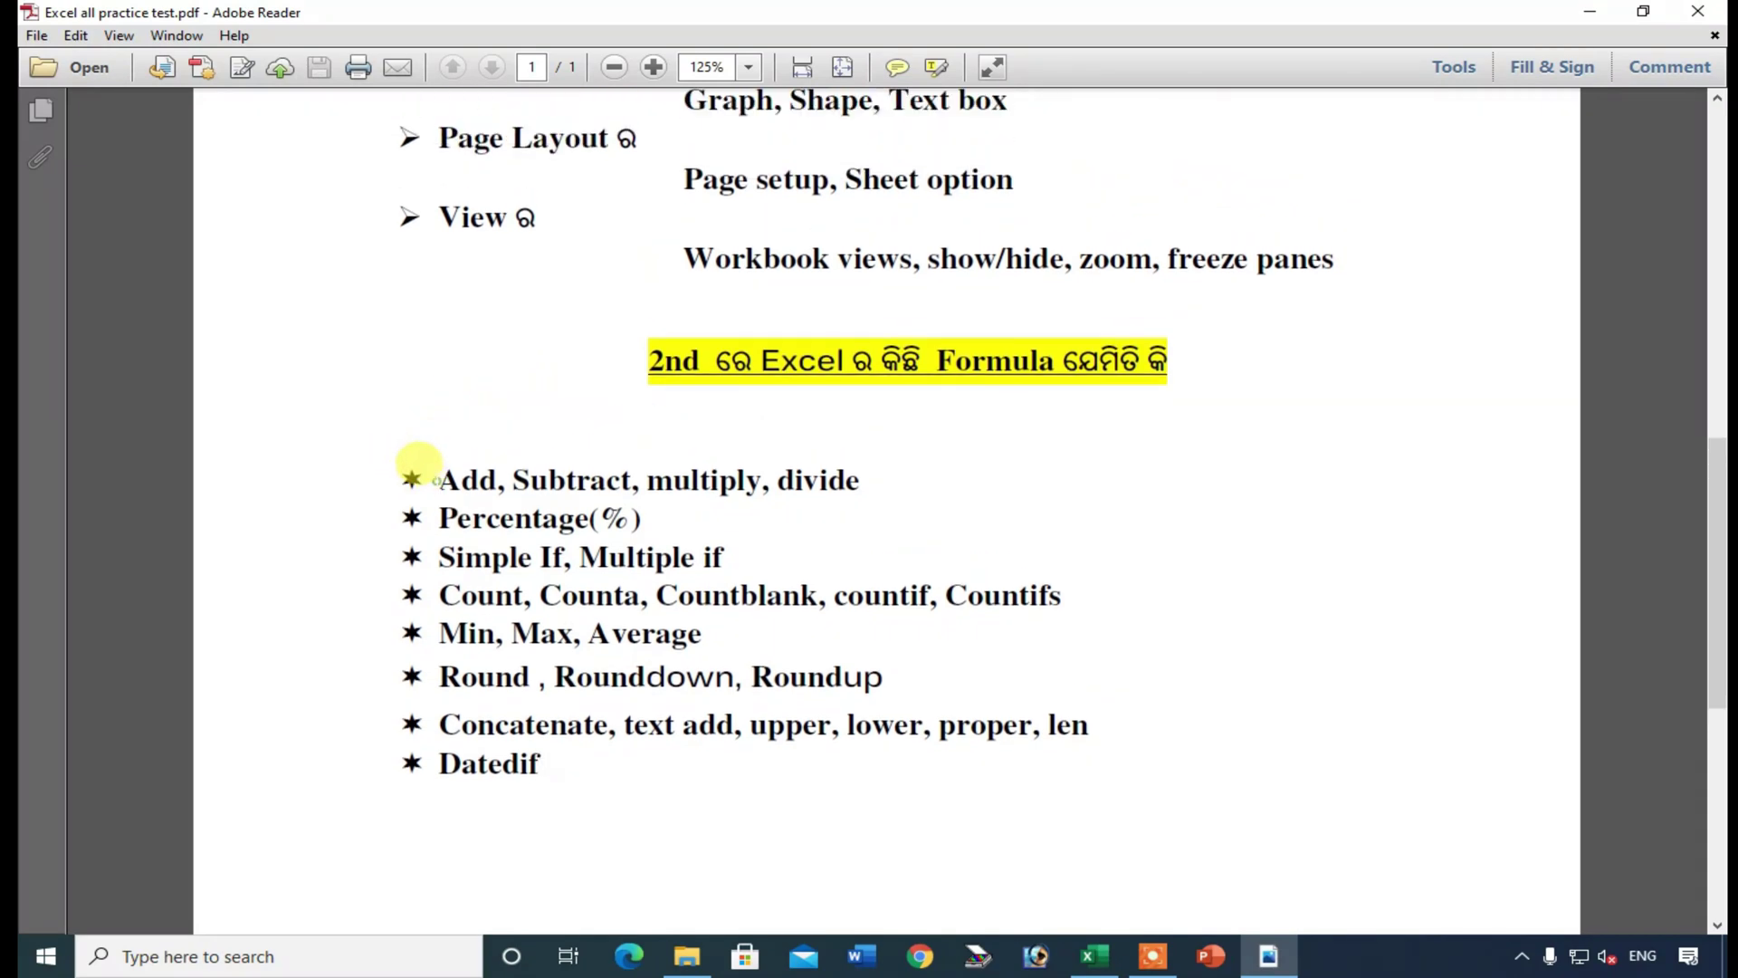
scroll(496, 573, "up", 1)
left_click_drag(414, 532, 544, 845)
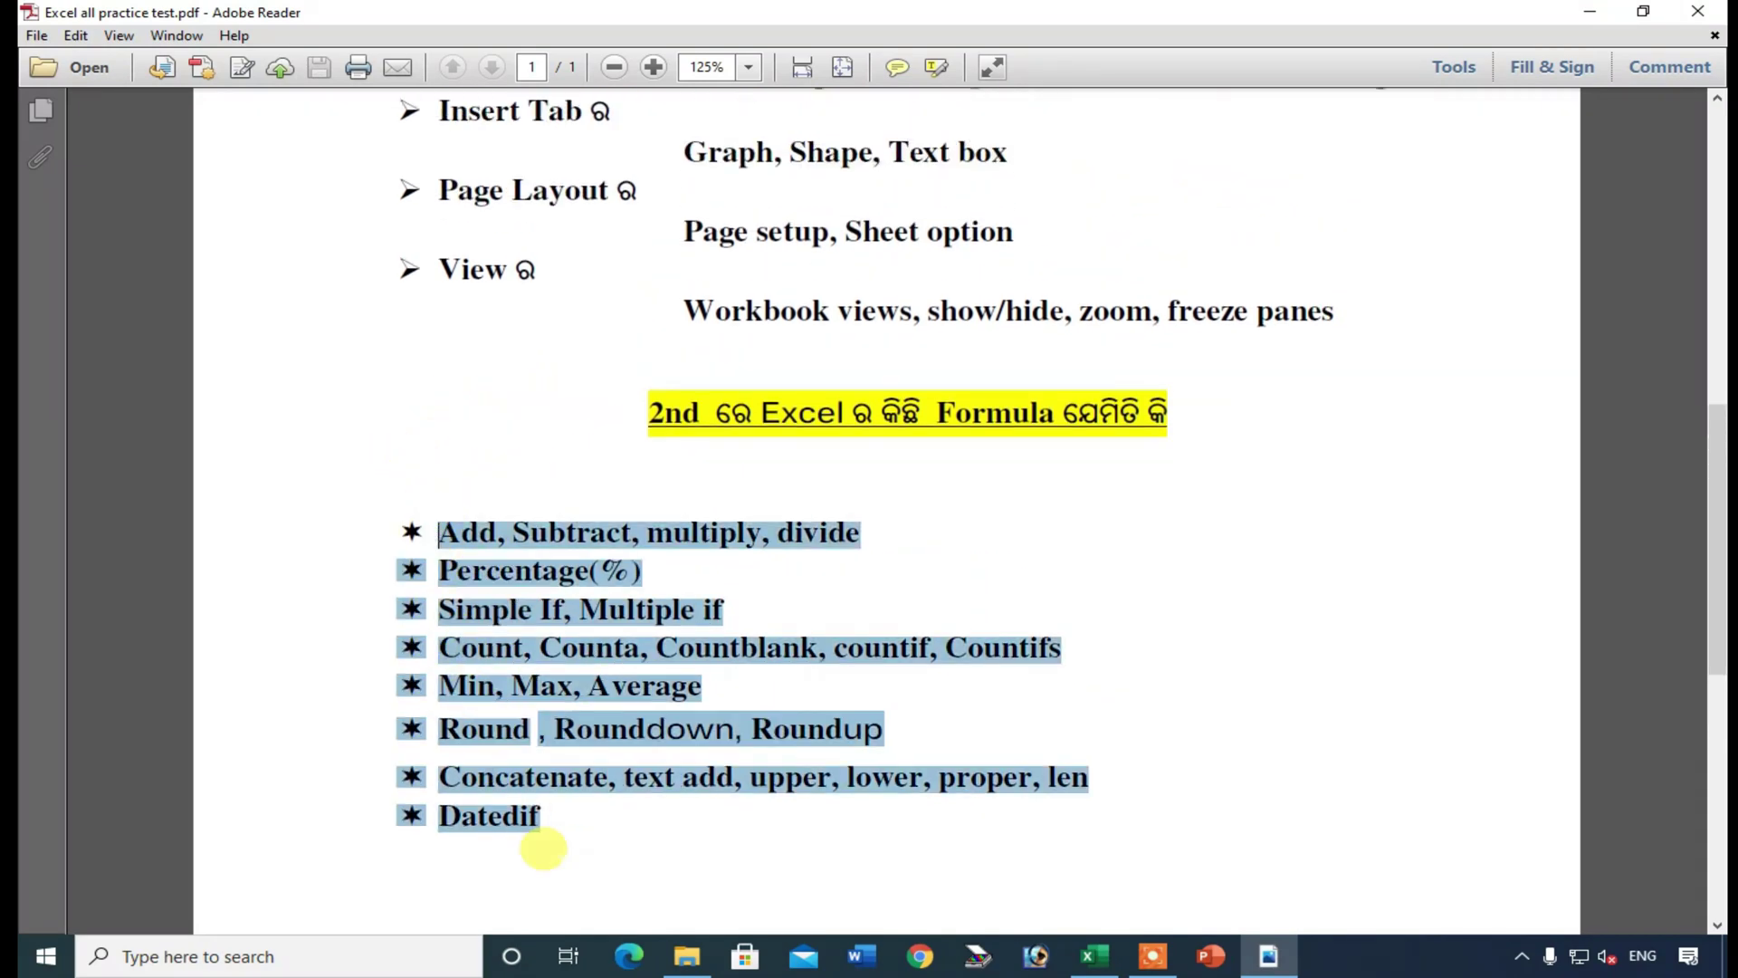
left_click(826, 547)
left_click_drag(441, 534, 851, 534)
scroll(788, 582, "up", 1)
scroll(804, 625, "down", 1)
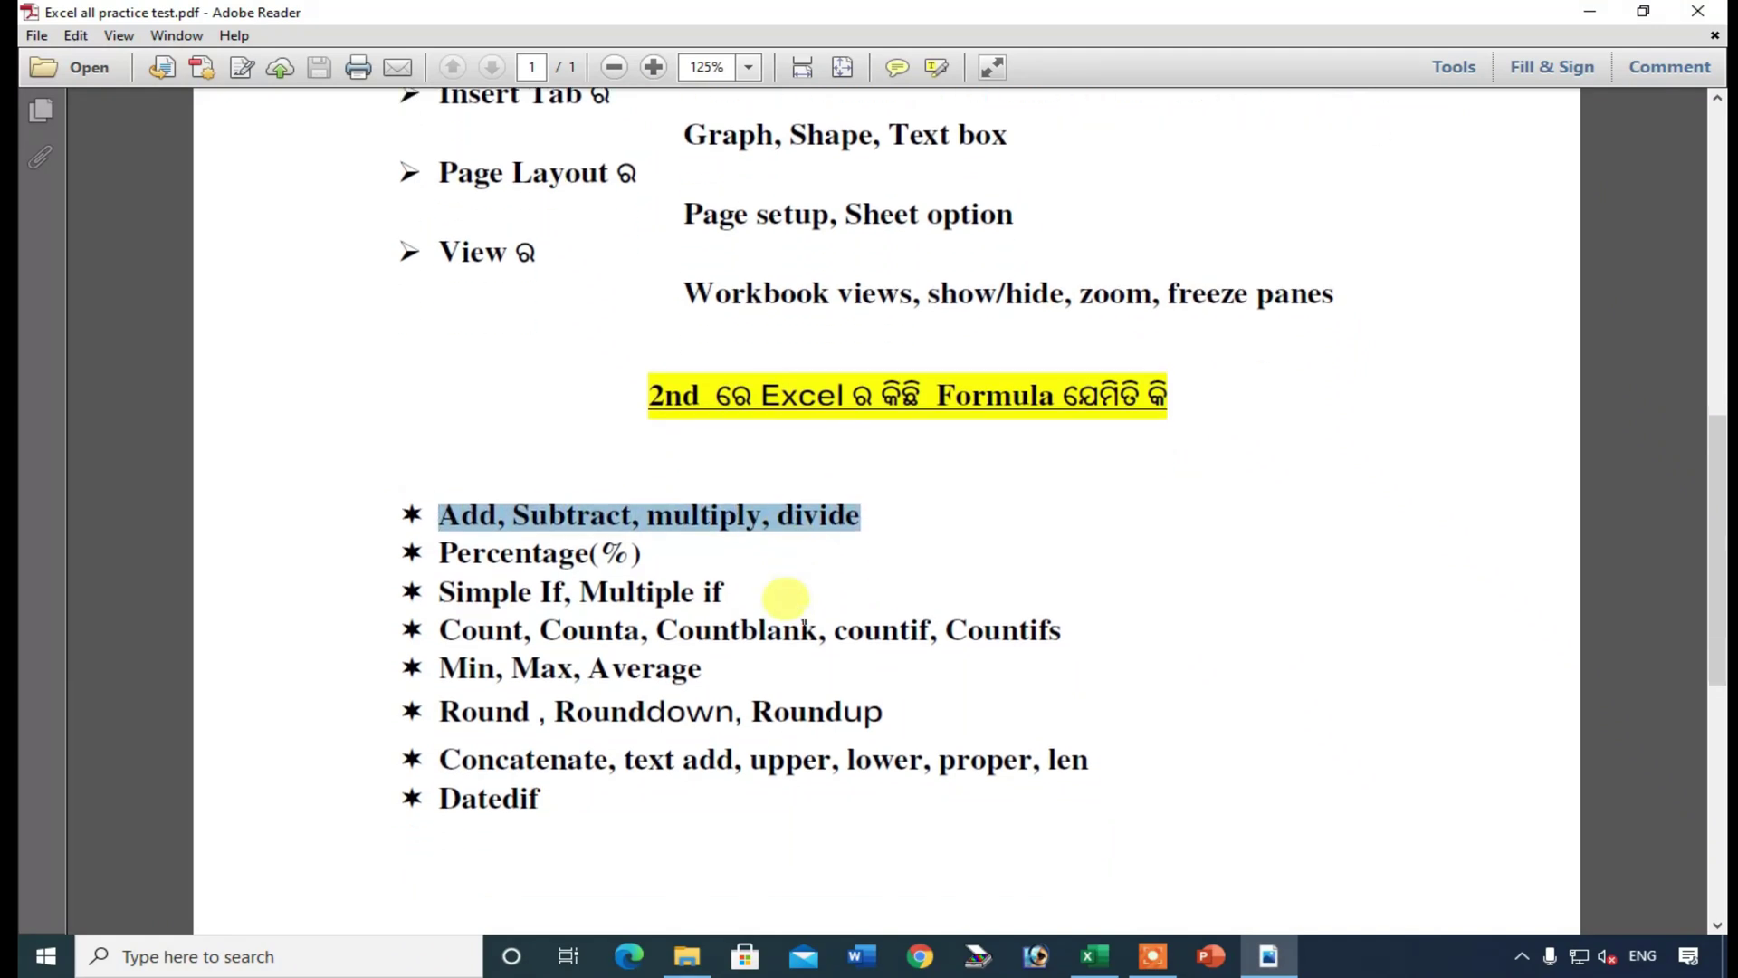
scroll(804, 625, "down", 3)
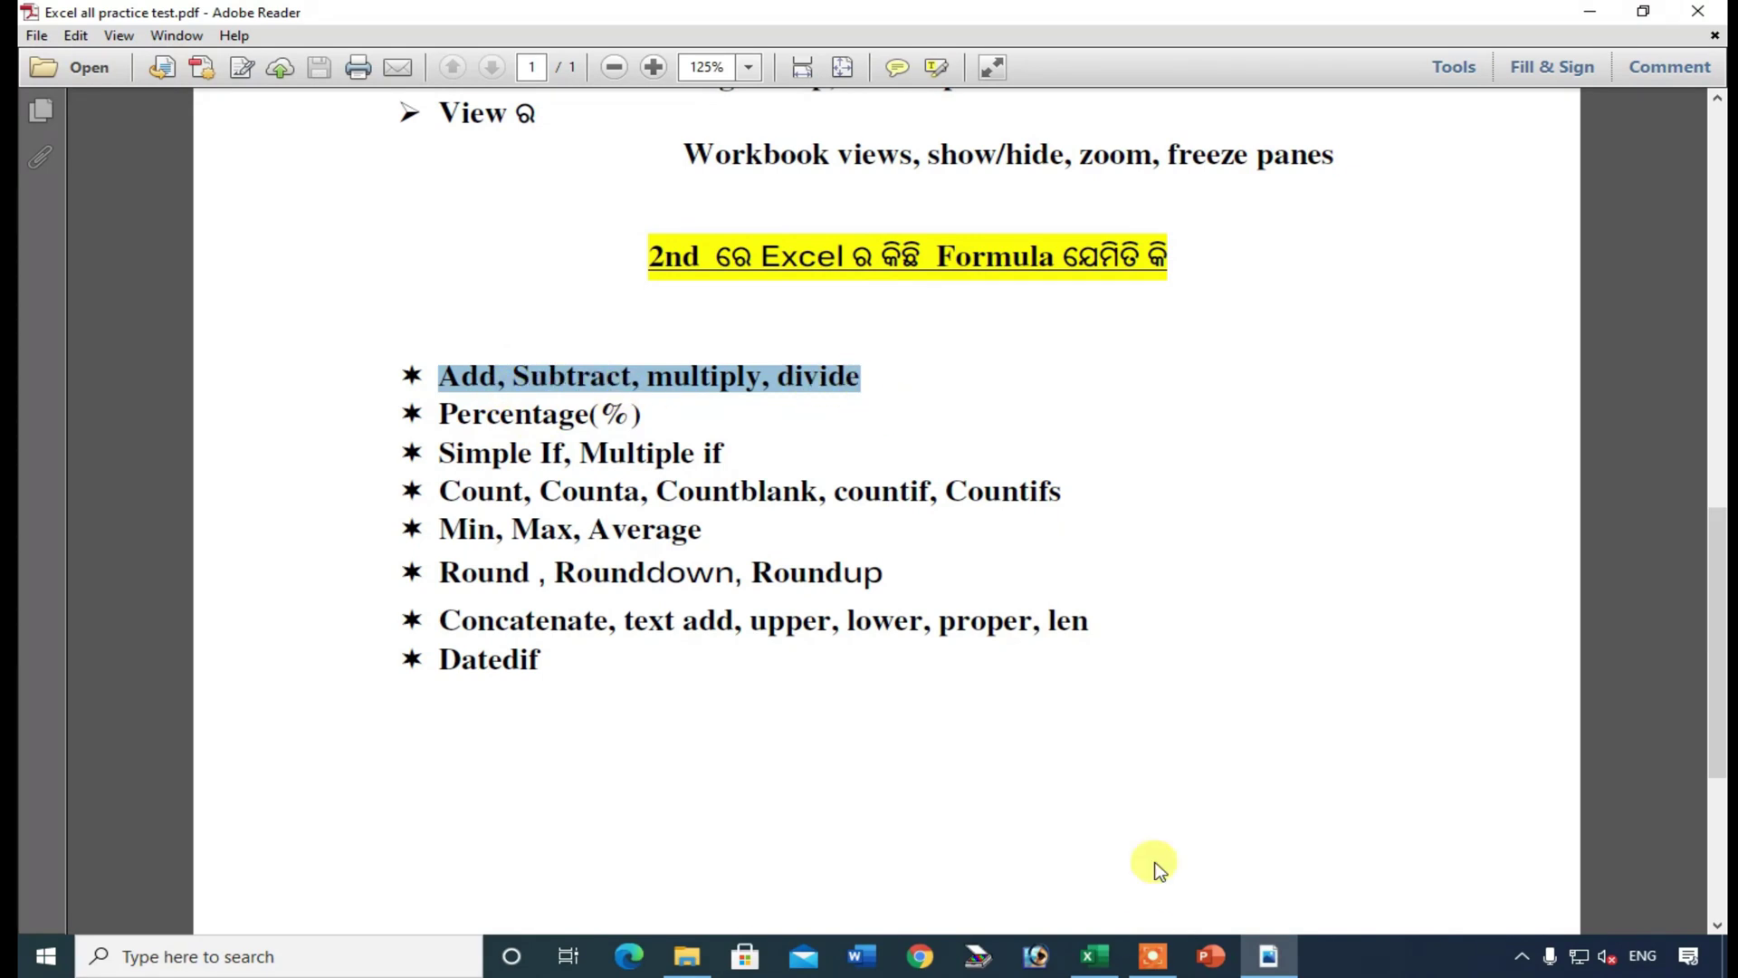
- Switch to Excel and examine the Student Results title and table at 130% zoom, starting from column A
left_click(1095, 956)
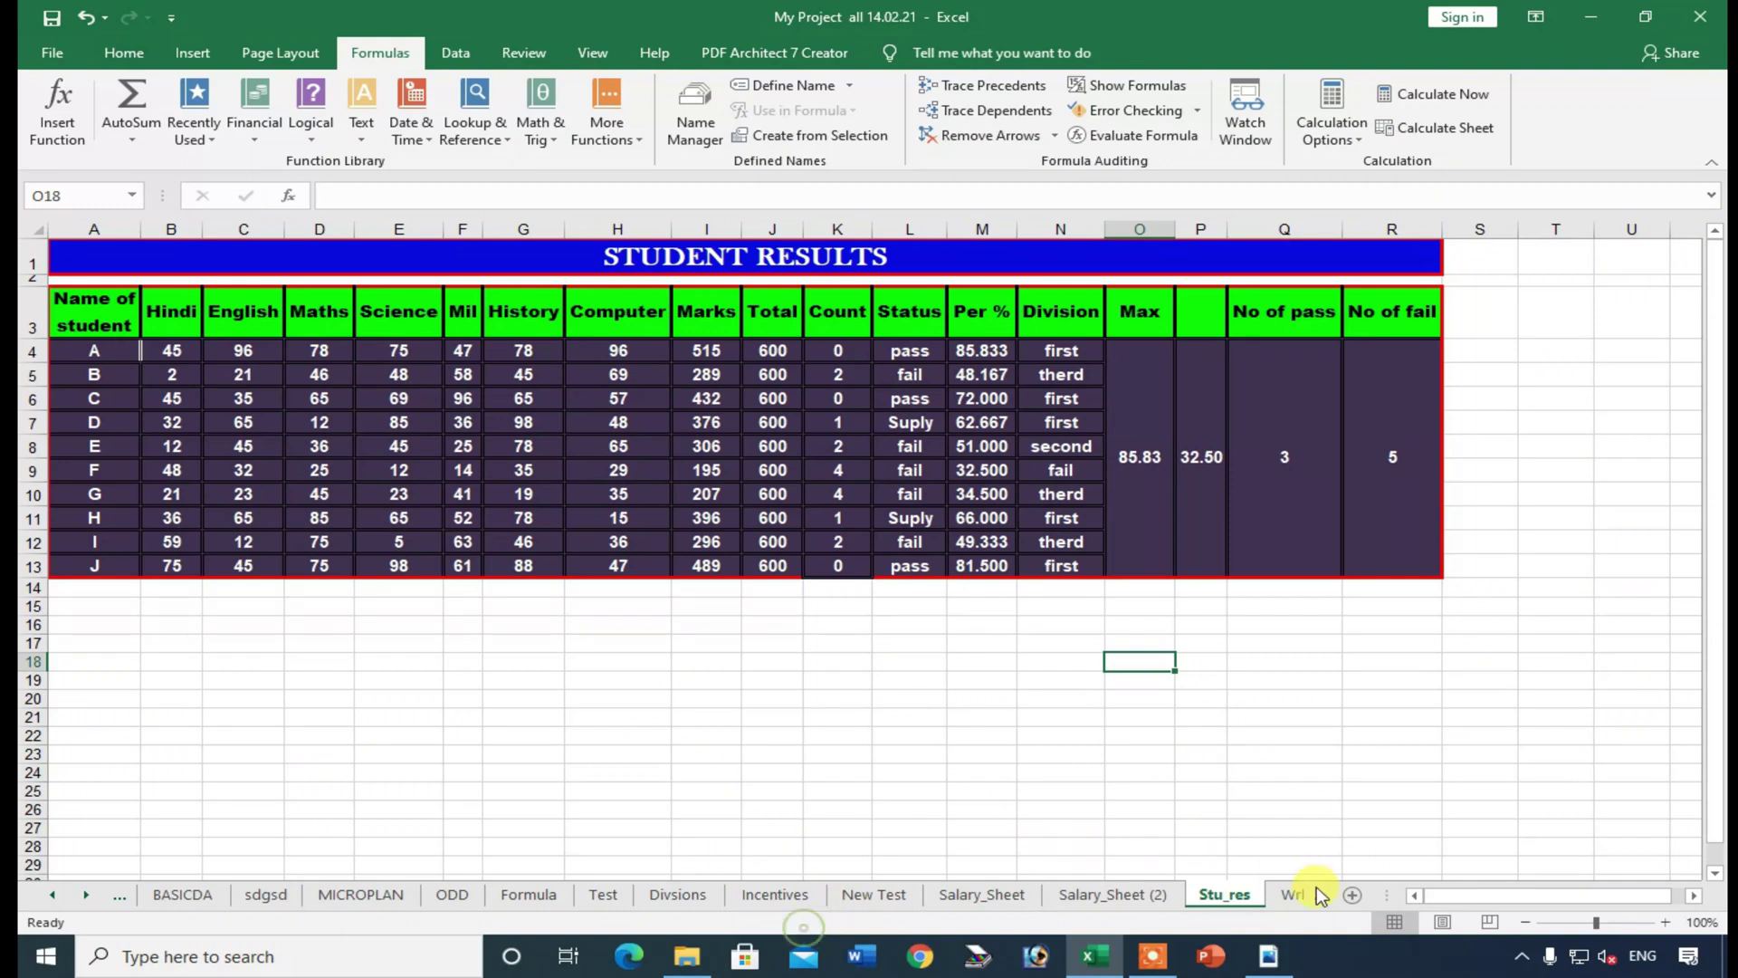
left_click(738, 250)
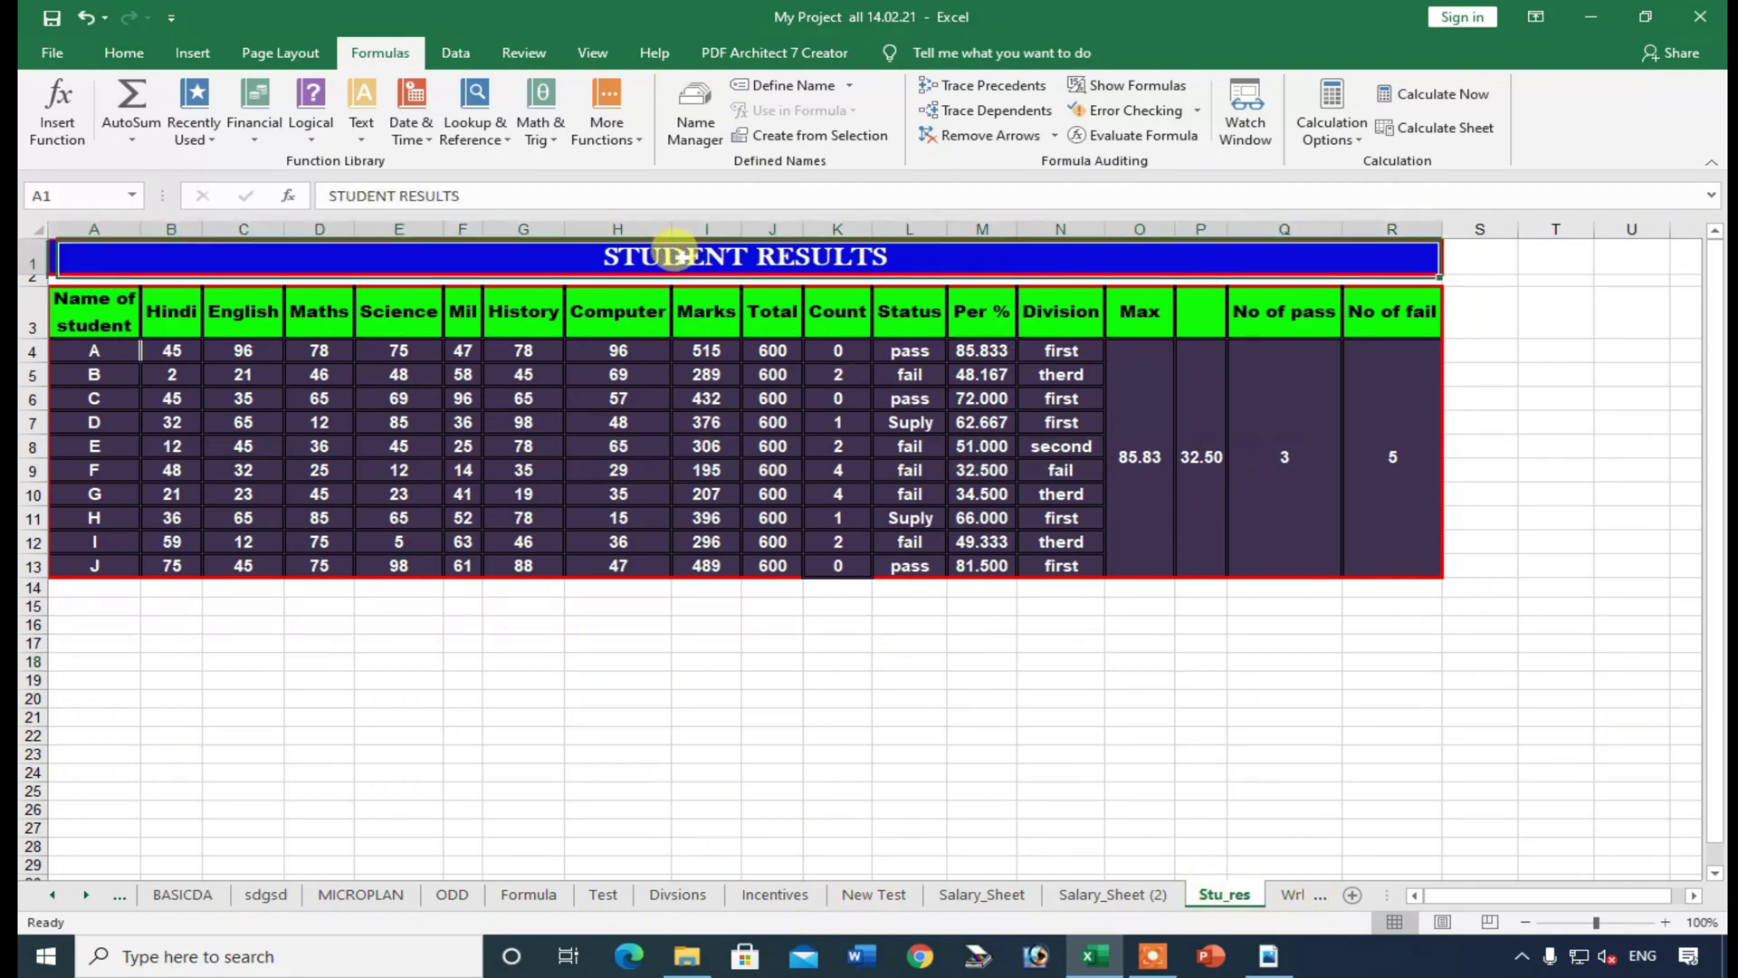
scroll(715, 670, "down", 3)
scroll(724, 724, "up", 3)
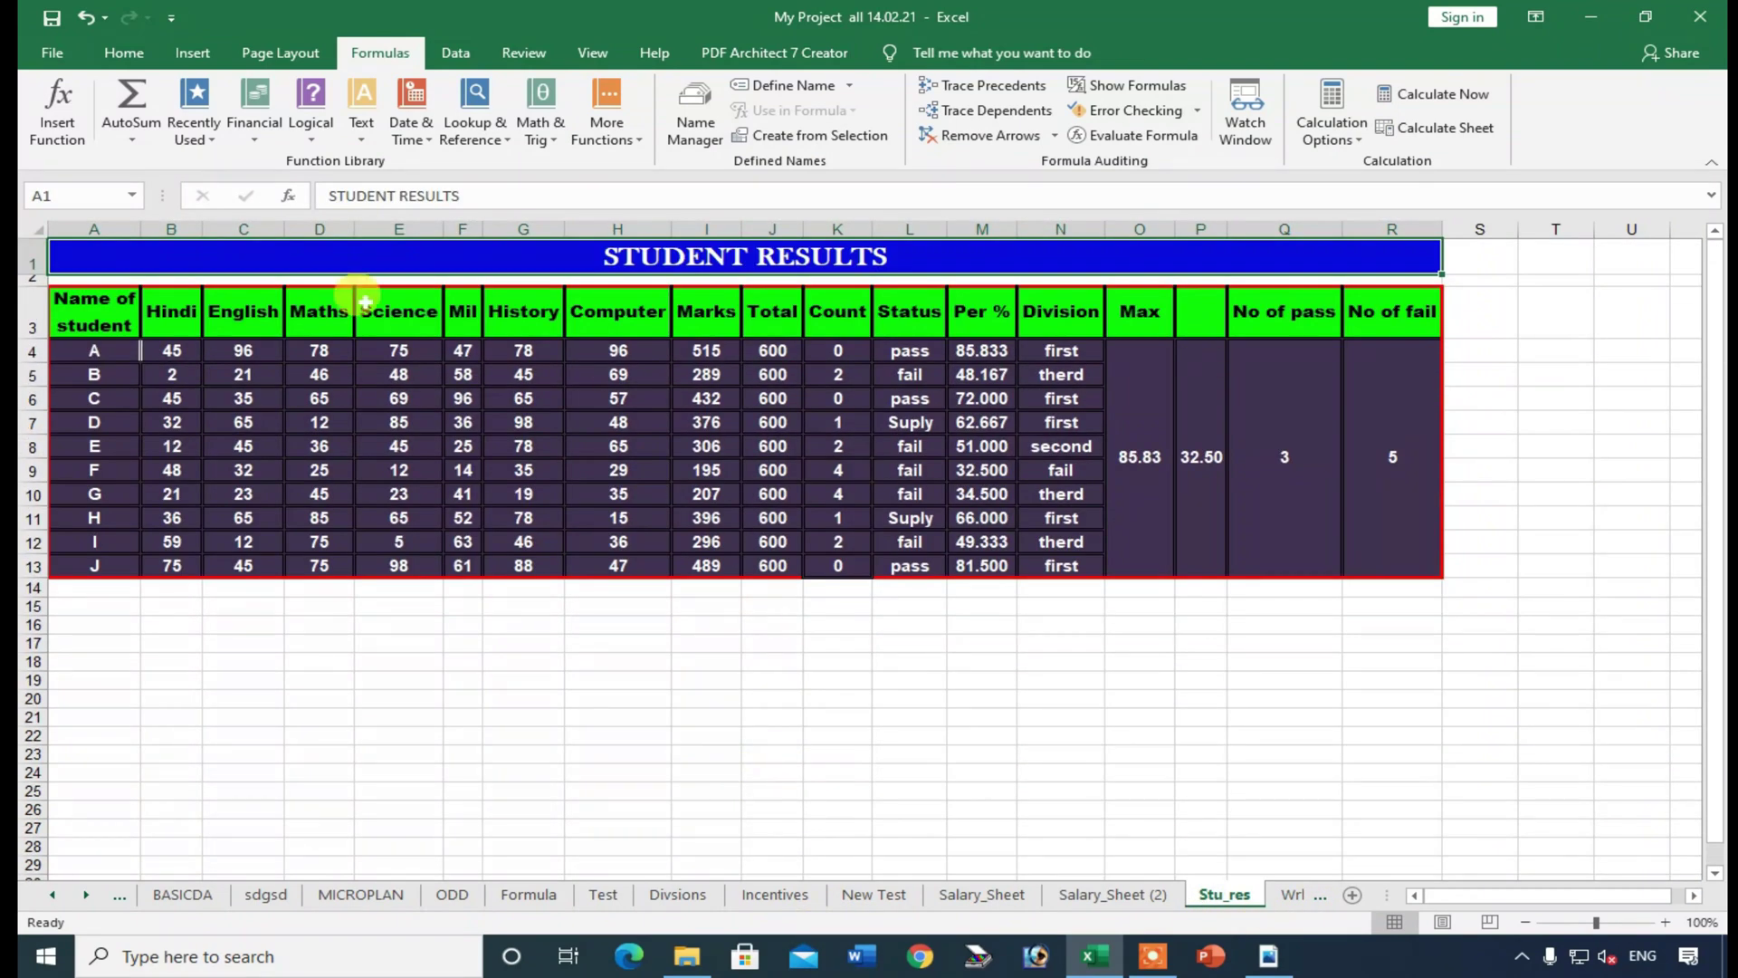
left_click_drag(168, 258, 908, 489)
left_click(915, 648)
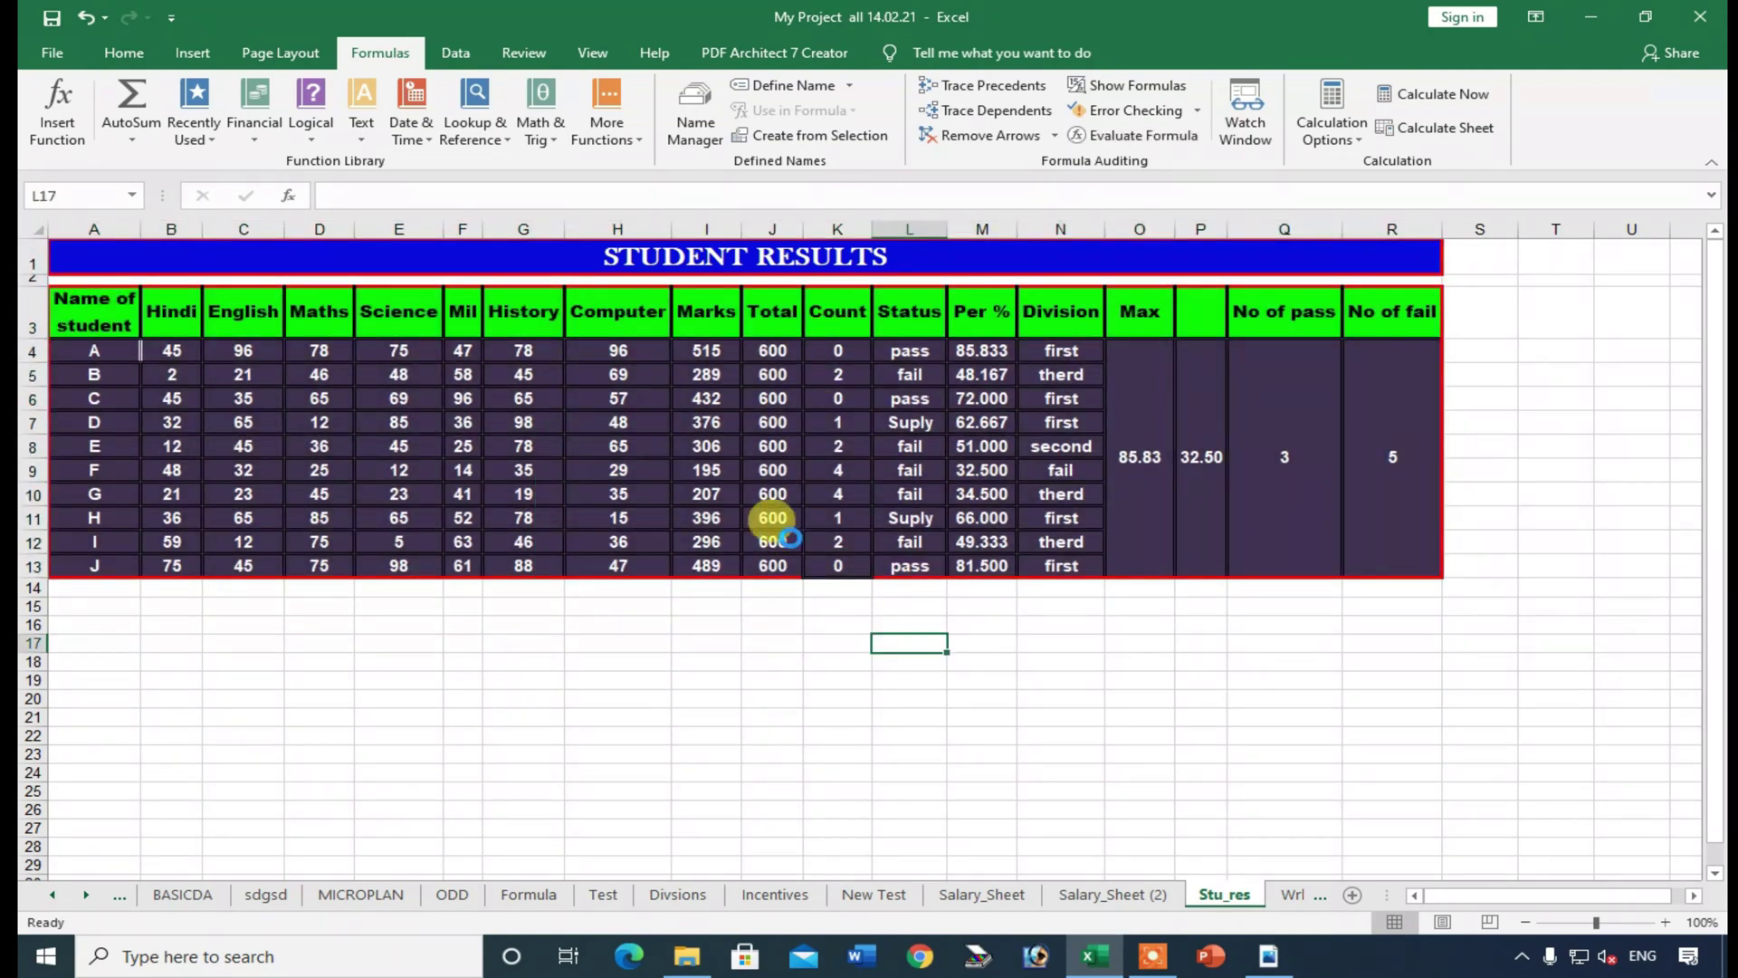
scroll(790, 538, "up", 2)
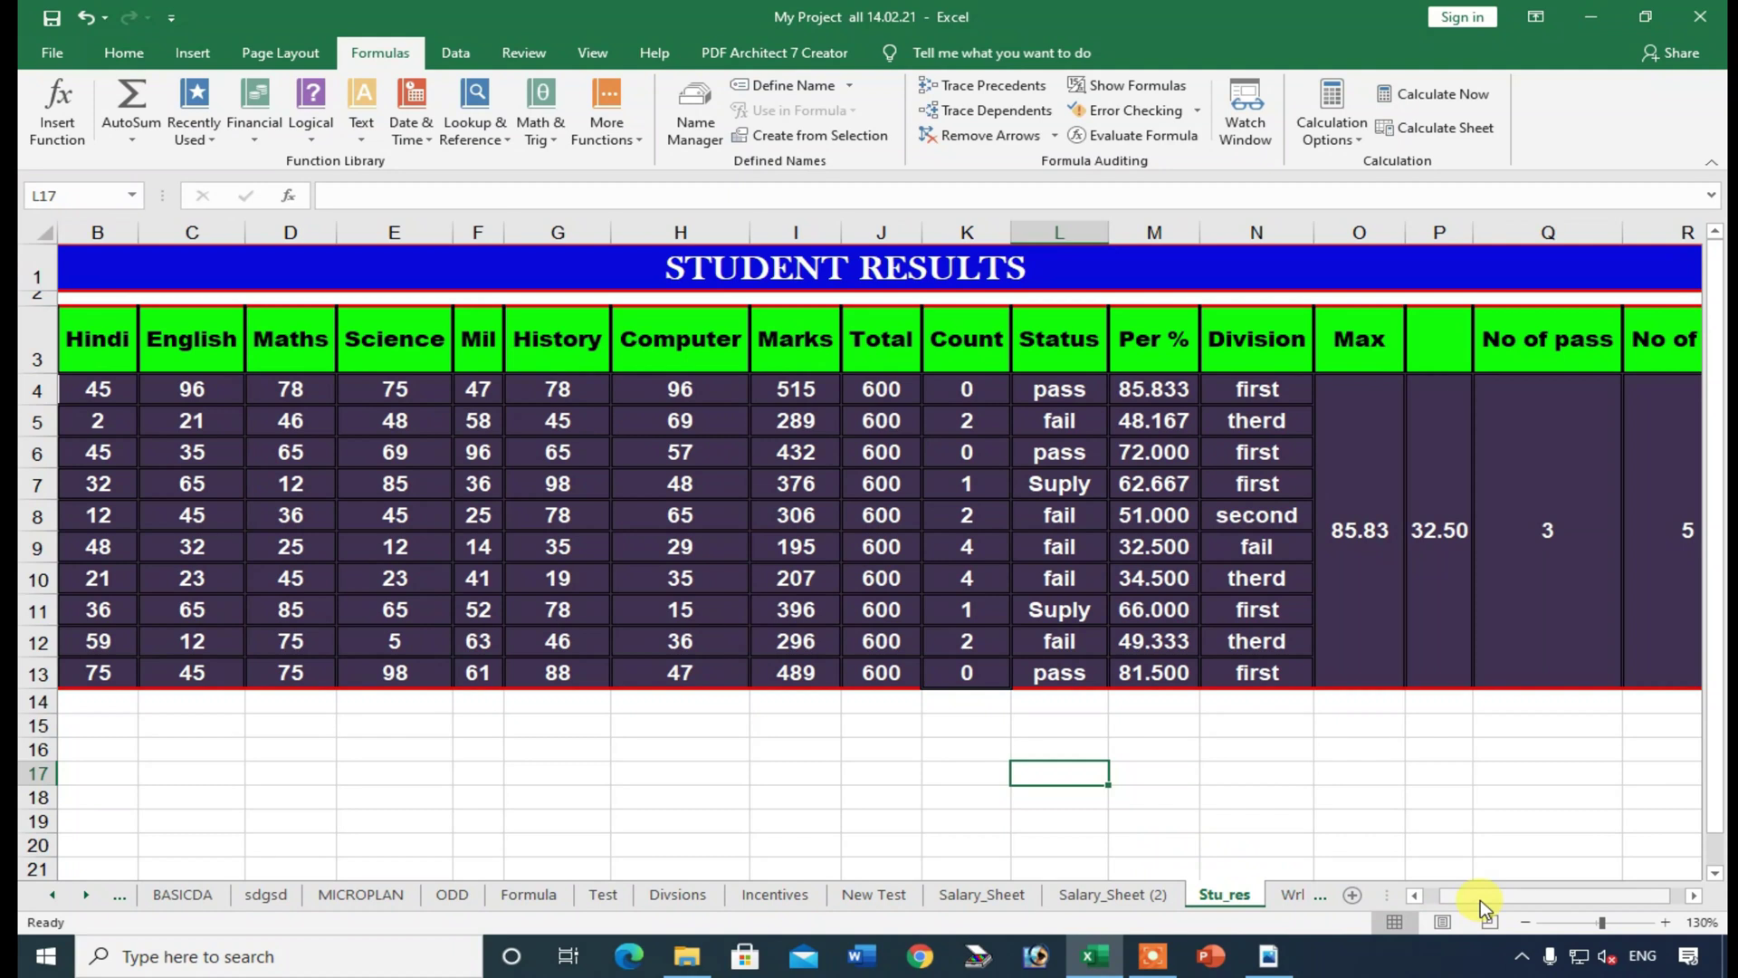
left_click_drag(1480, 900, 1445, 898)
- Clear the Marks values in I4:I13 and refill them by applying AutoSum to B4:I13
left_click(990, 391)
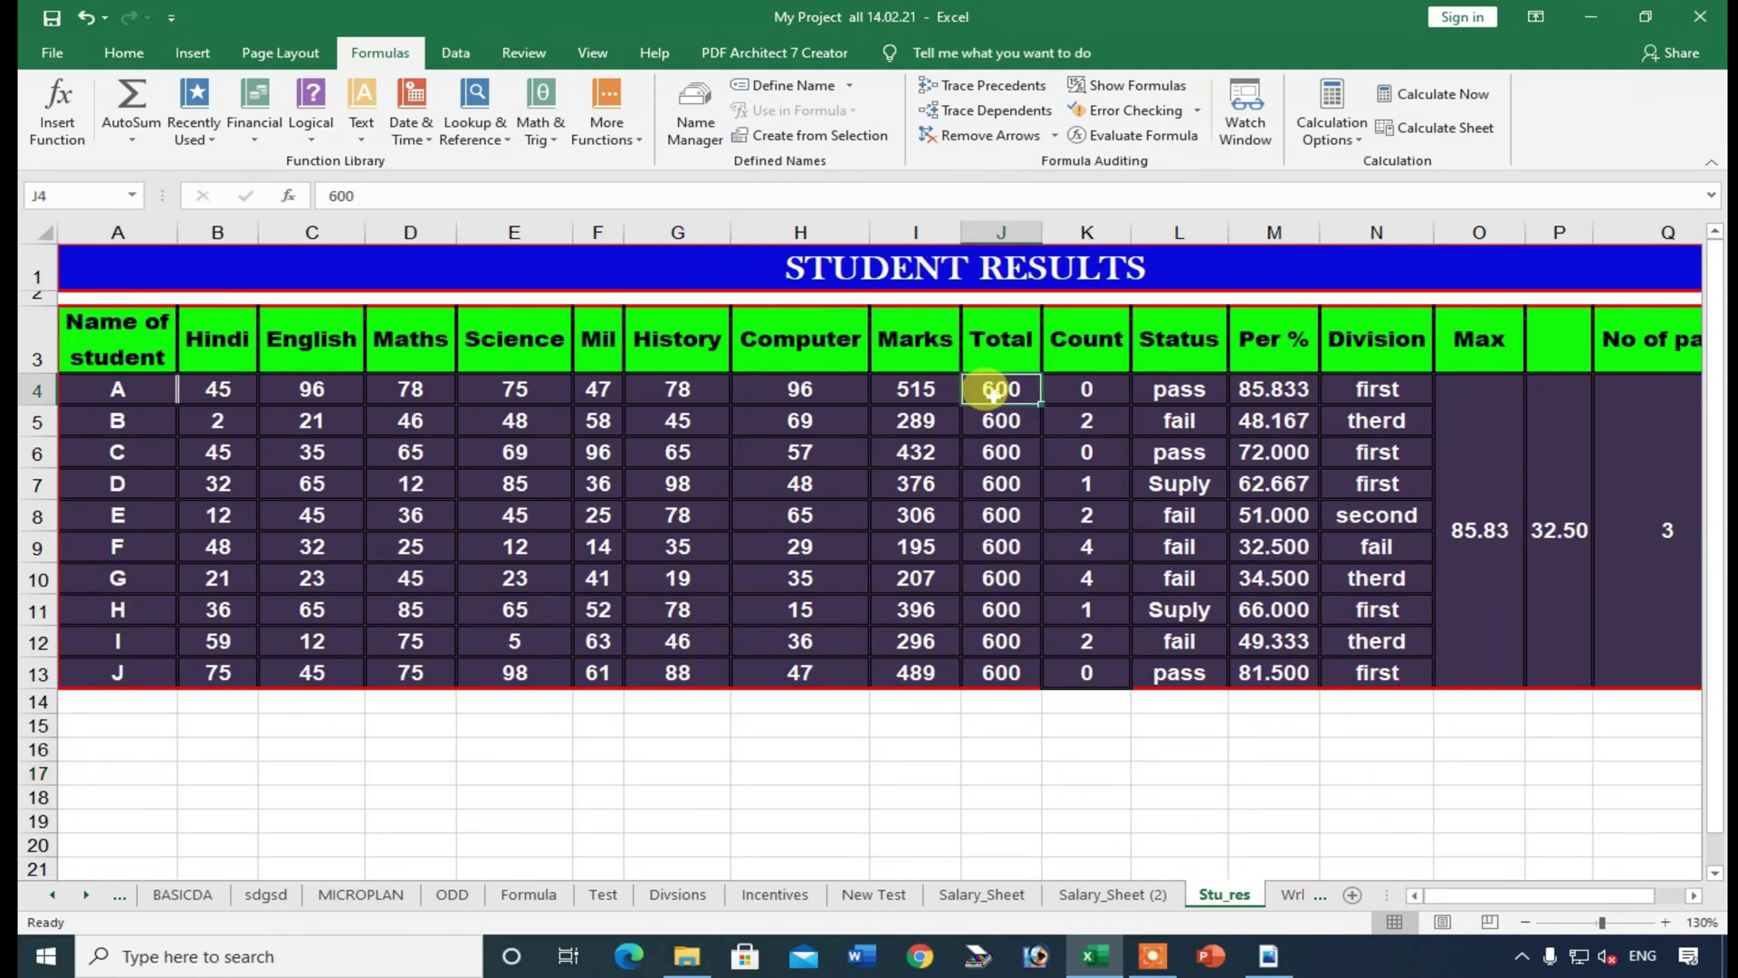
left_click(916, 389)
left_click_drag(916, 389, 924, 675)
key("Delete")
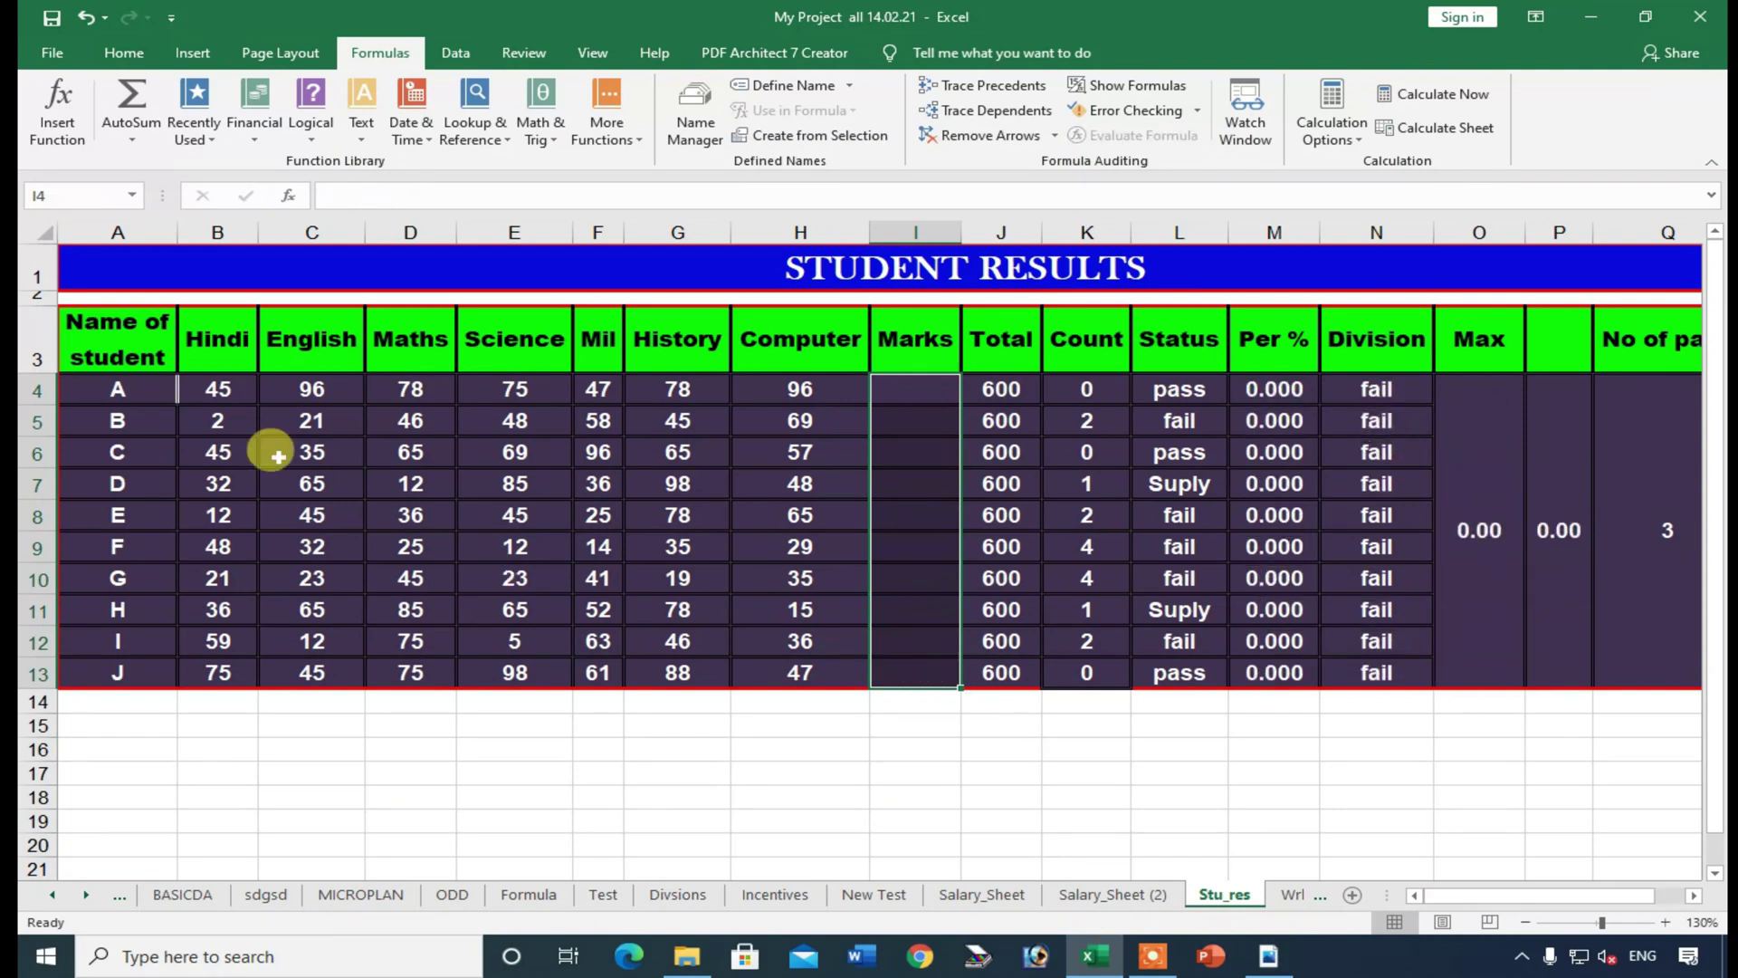
left_click_drag(210, 387, 920, 670)
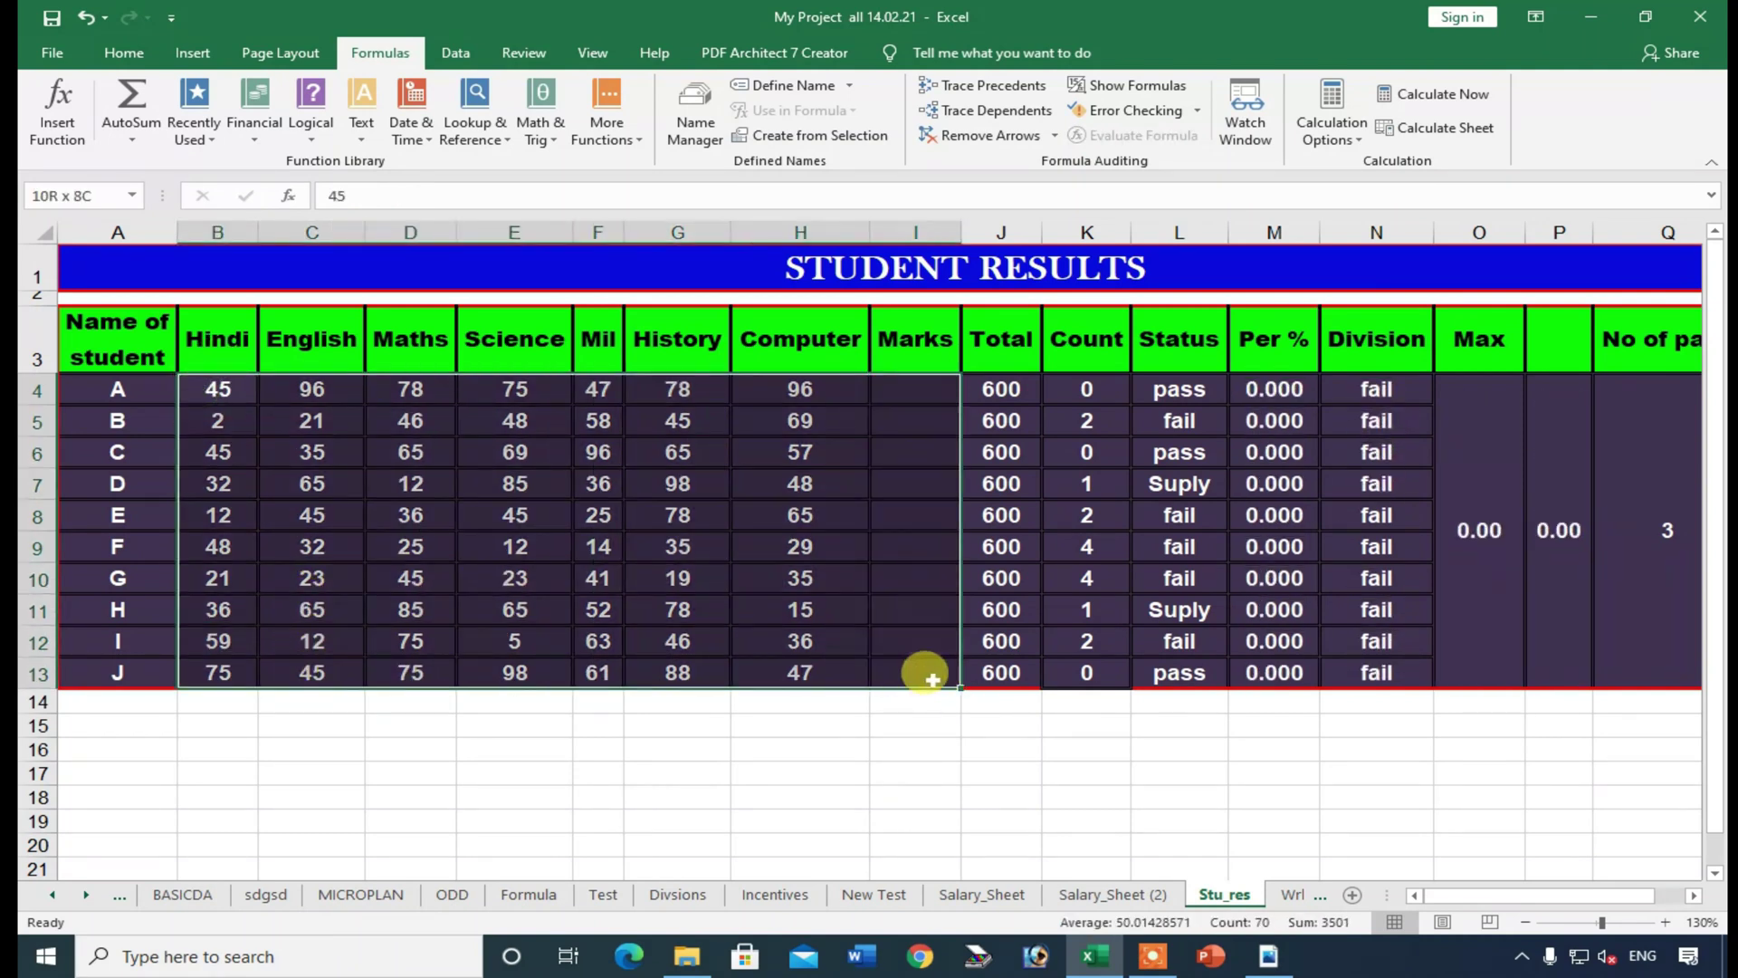
left_click(124, 52)
left_click(1385, 86)
- Clear the Total values of all students in J4:J13
left_click(1001, 389)
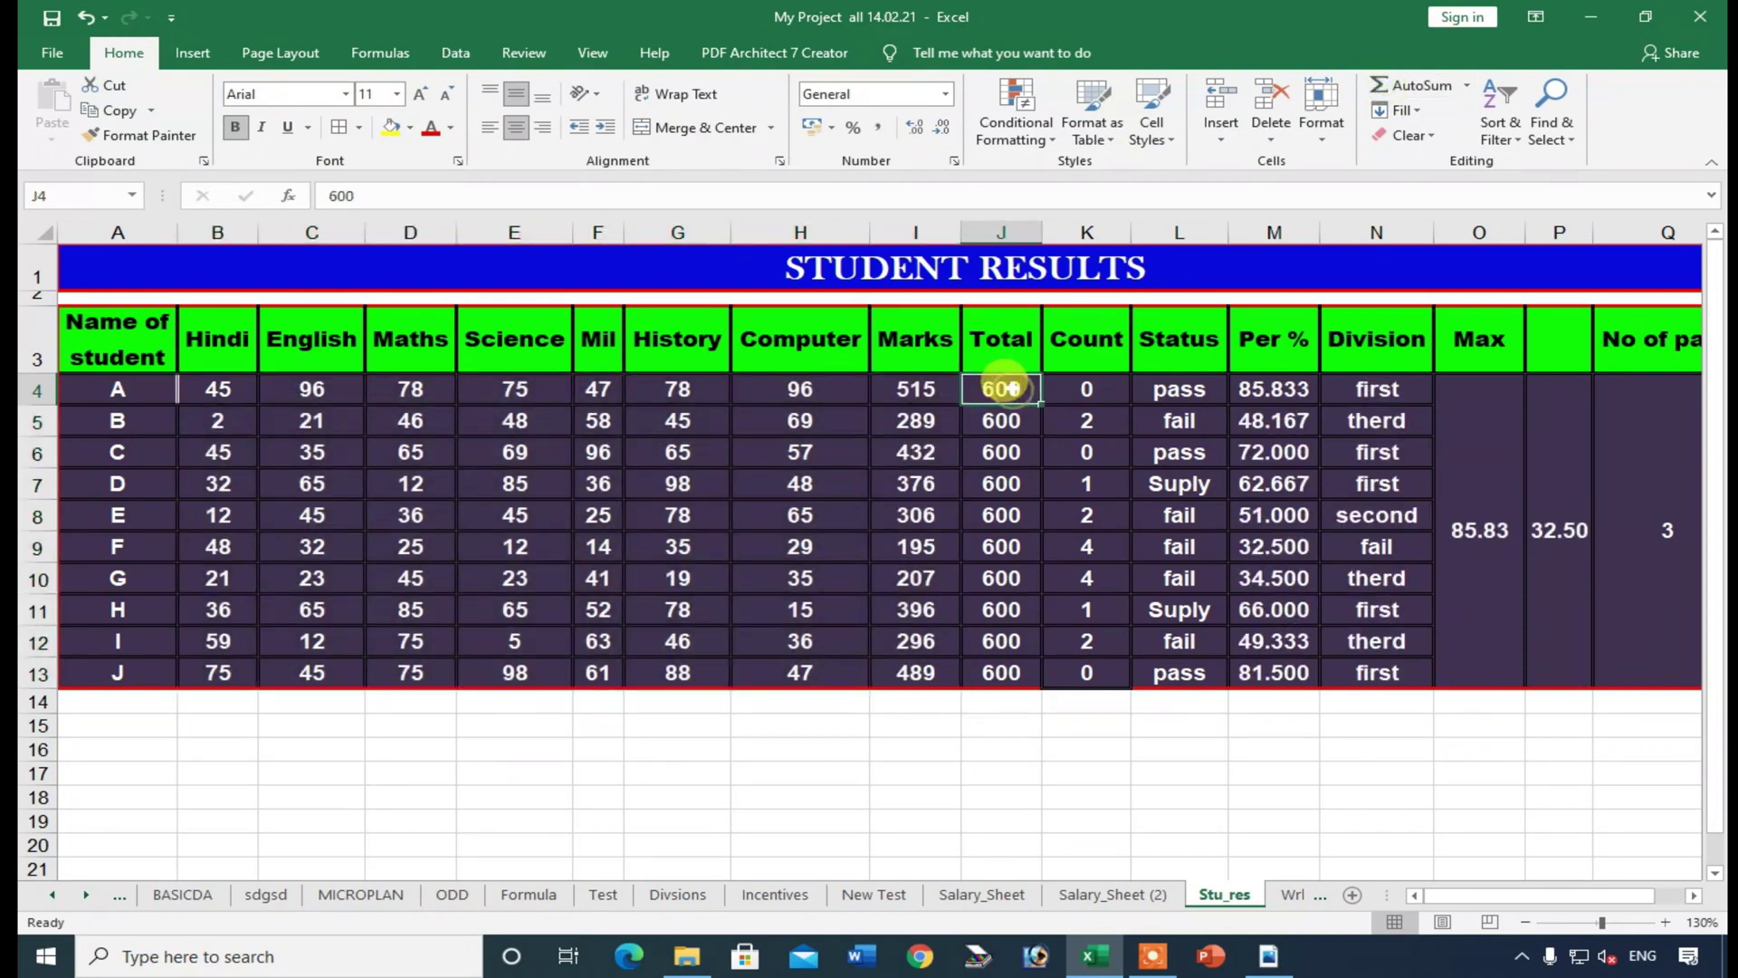
left_click_drag(1015, 395, 1033, 681)
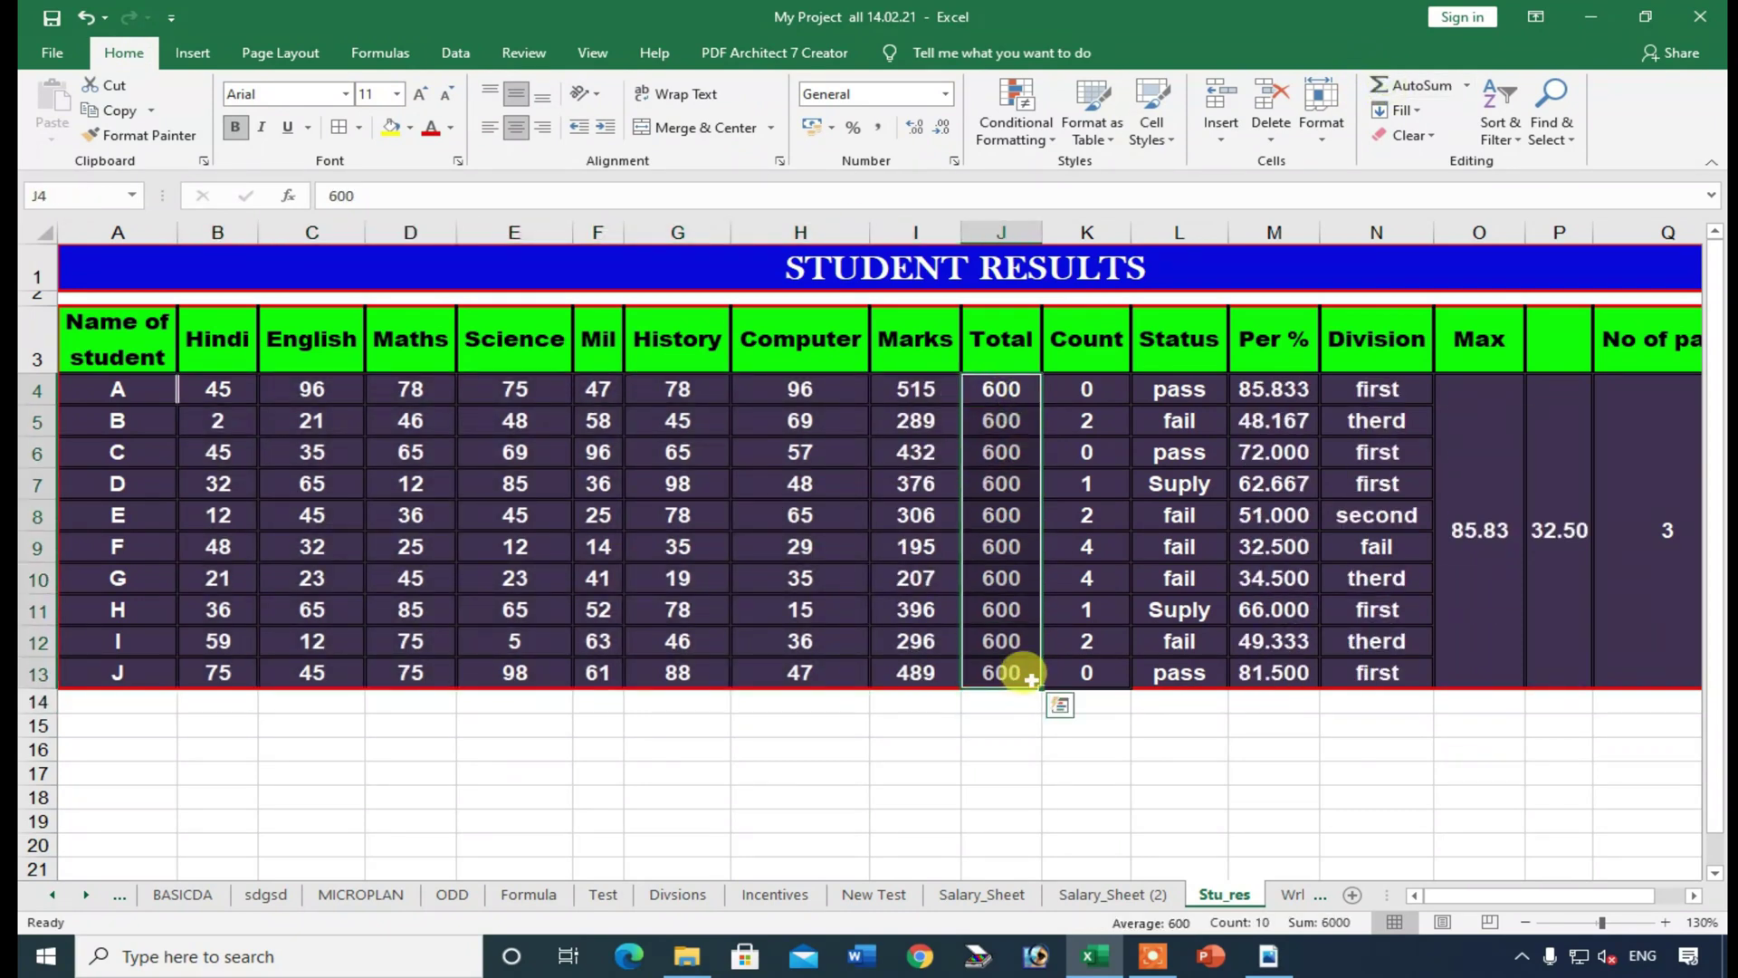
key("Delete")
- Enter 600 as student A's Total in J4 and select the column range J4:J13
left_click(1001, 388)
type("60")
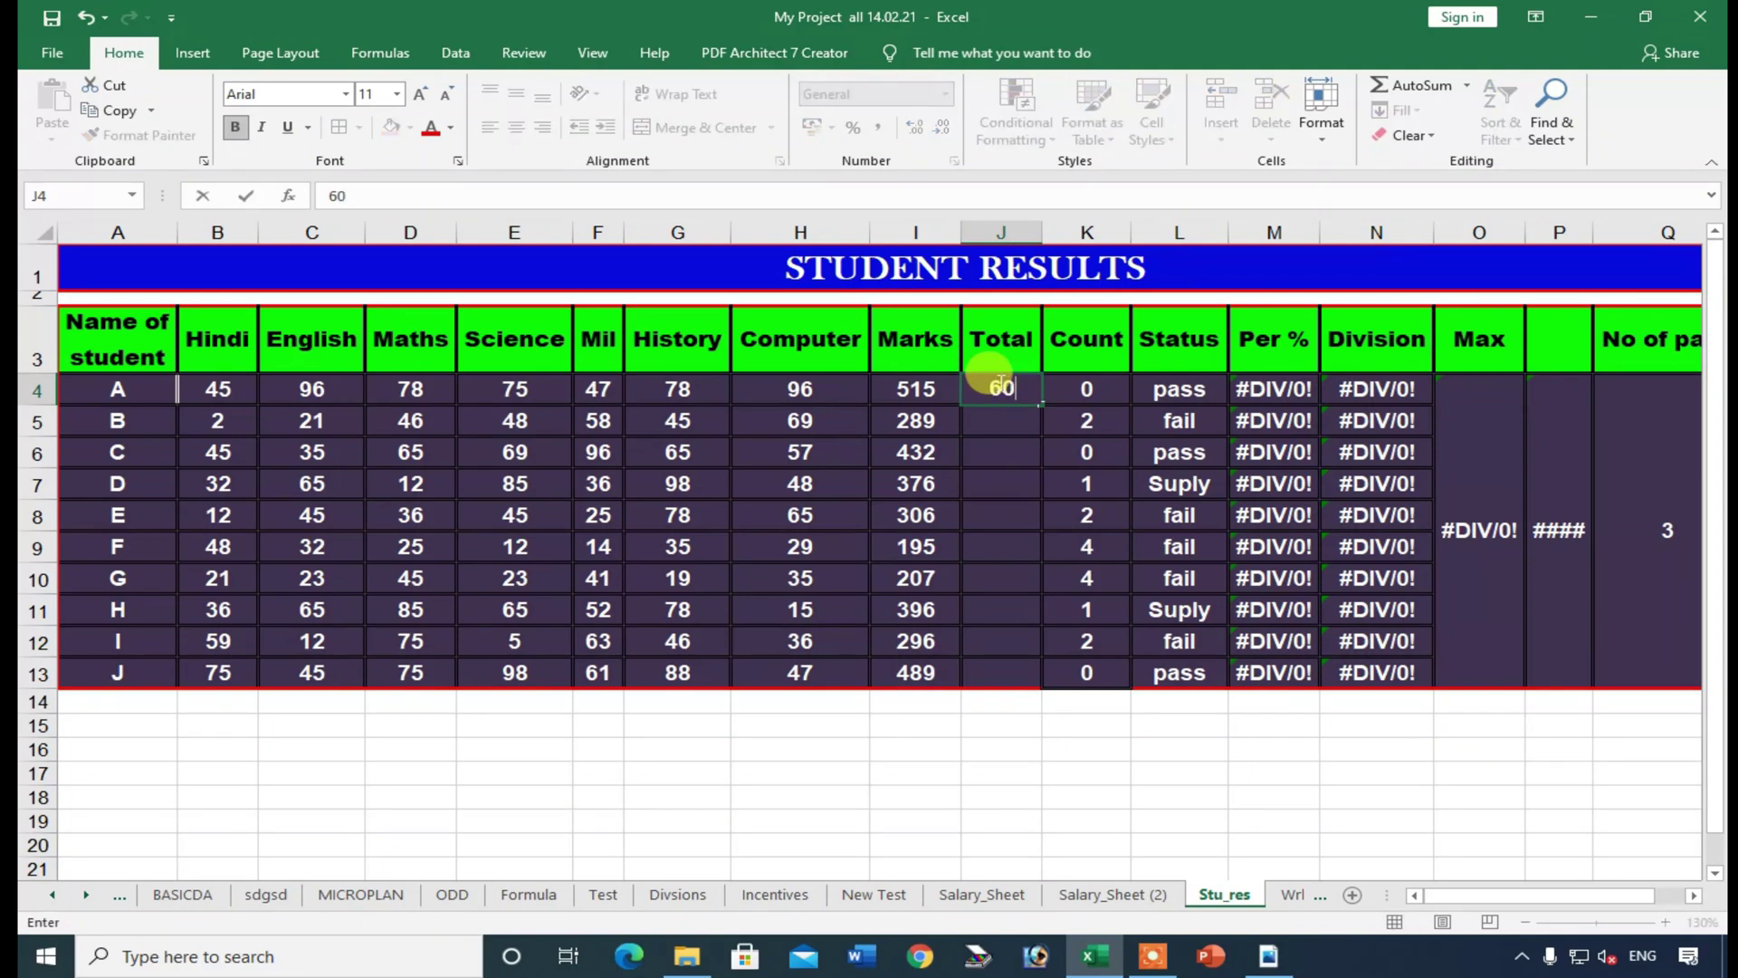
type("0")
key("Return")
left_click_drag(997, 388, 1002, 679)
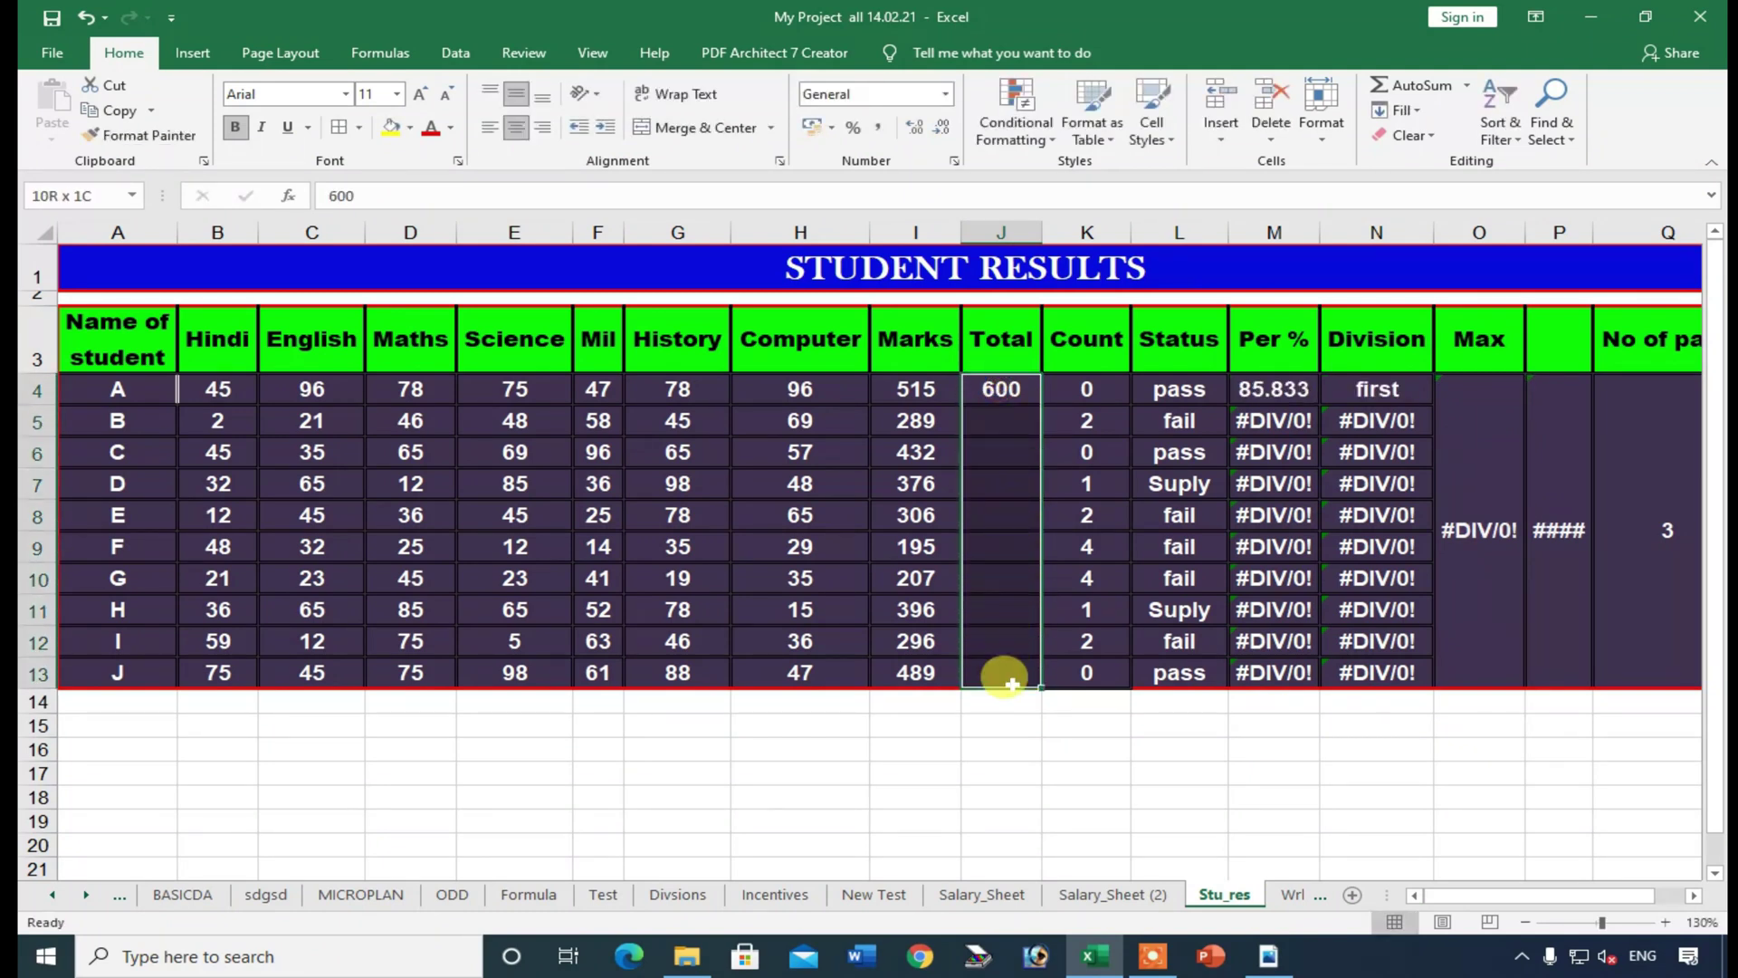
left_click(1002, 391)
left_click_drag(1041, 405, 1042, 704)
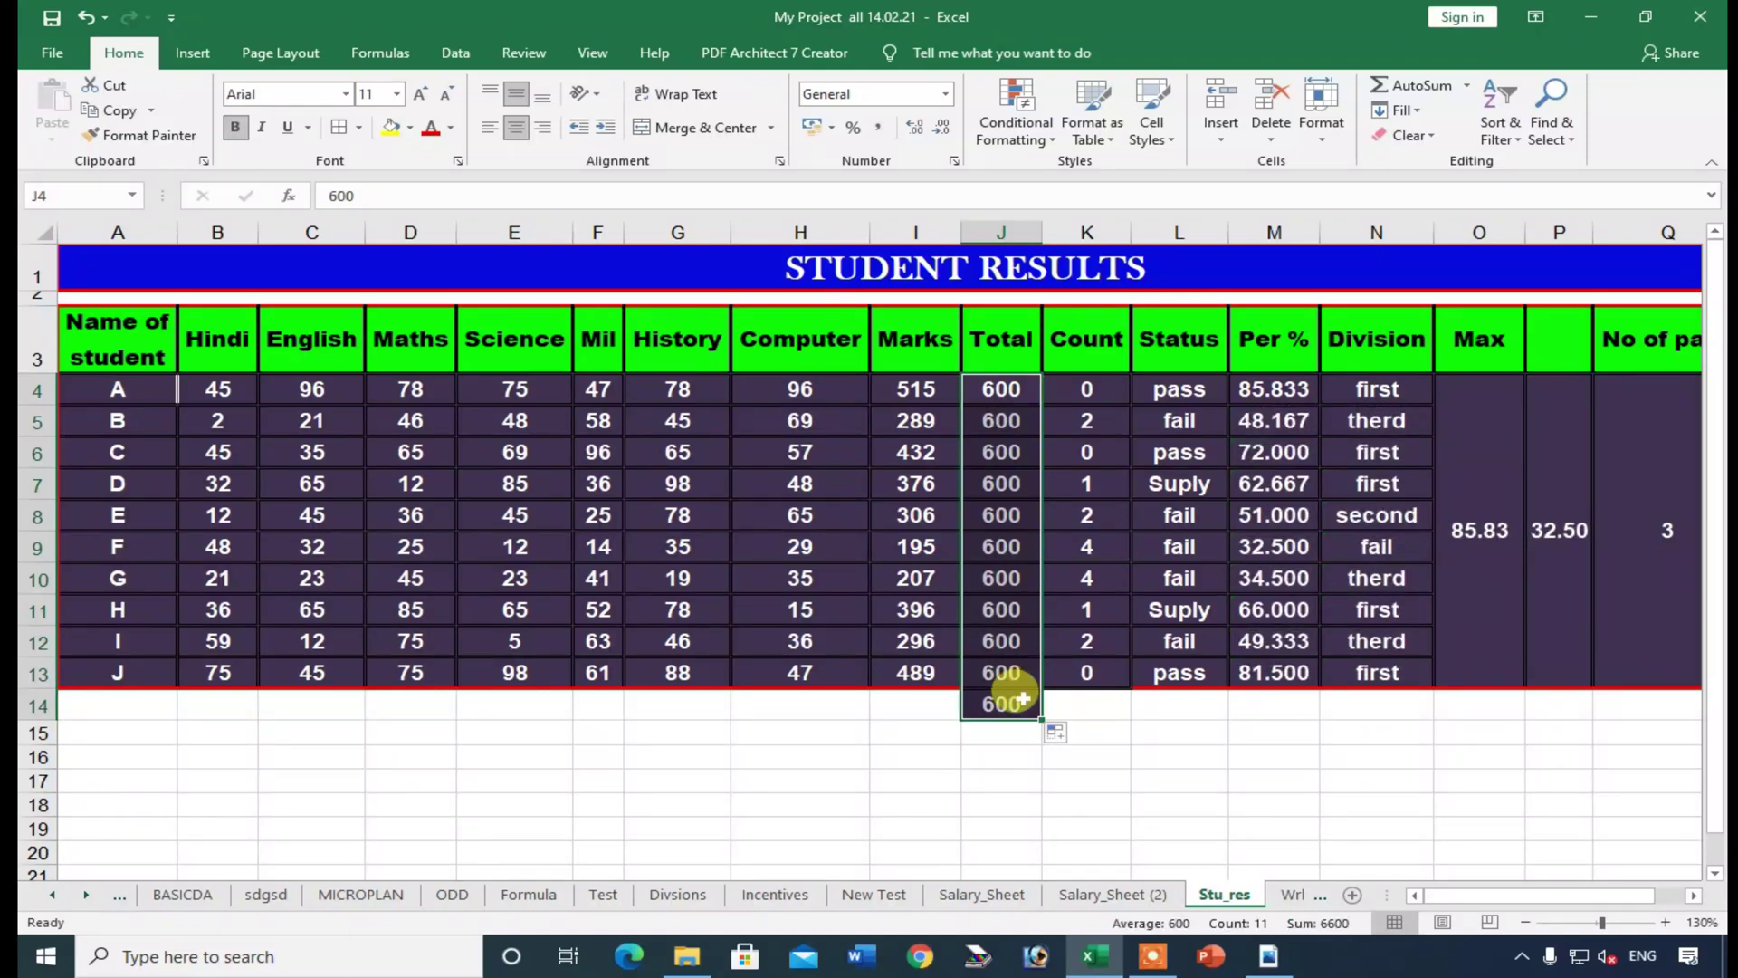
key("ctrl+z")
- Fill the Total value 600 from J4 down through J13
left_click_drag(990, 396, 1015, 671)
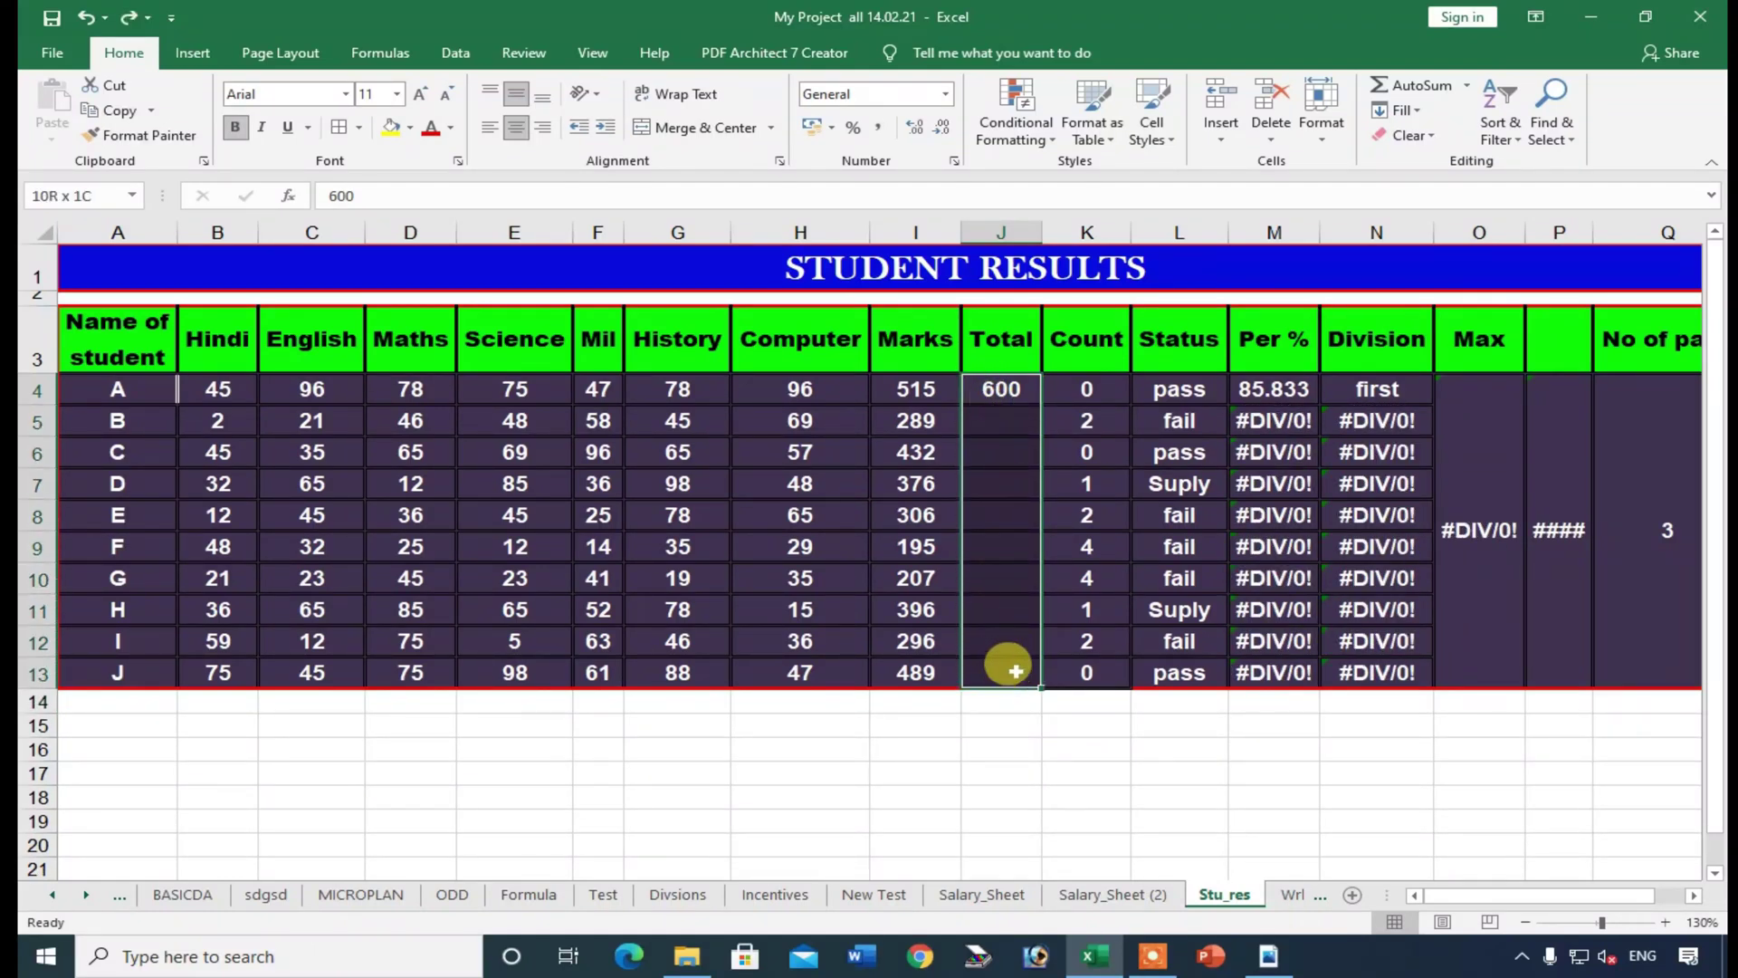
key("ctrl+d")
left_click(1110, 386)
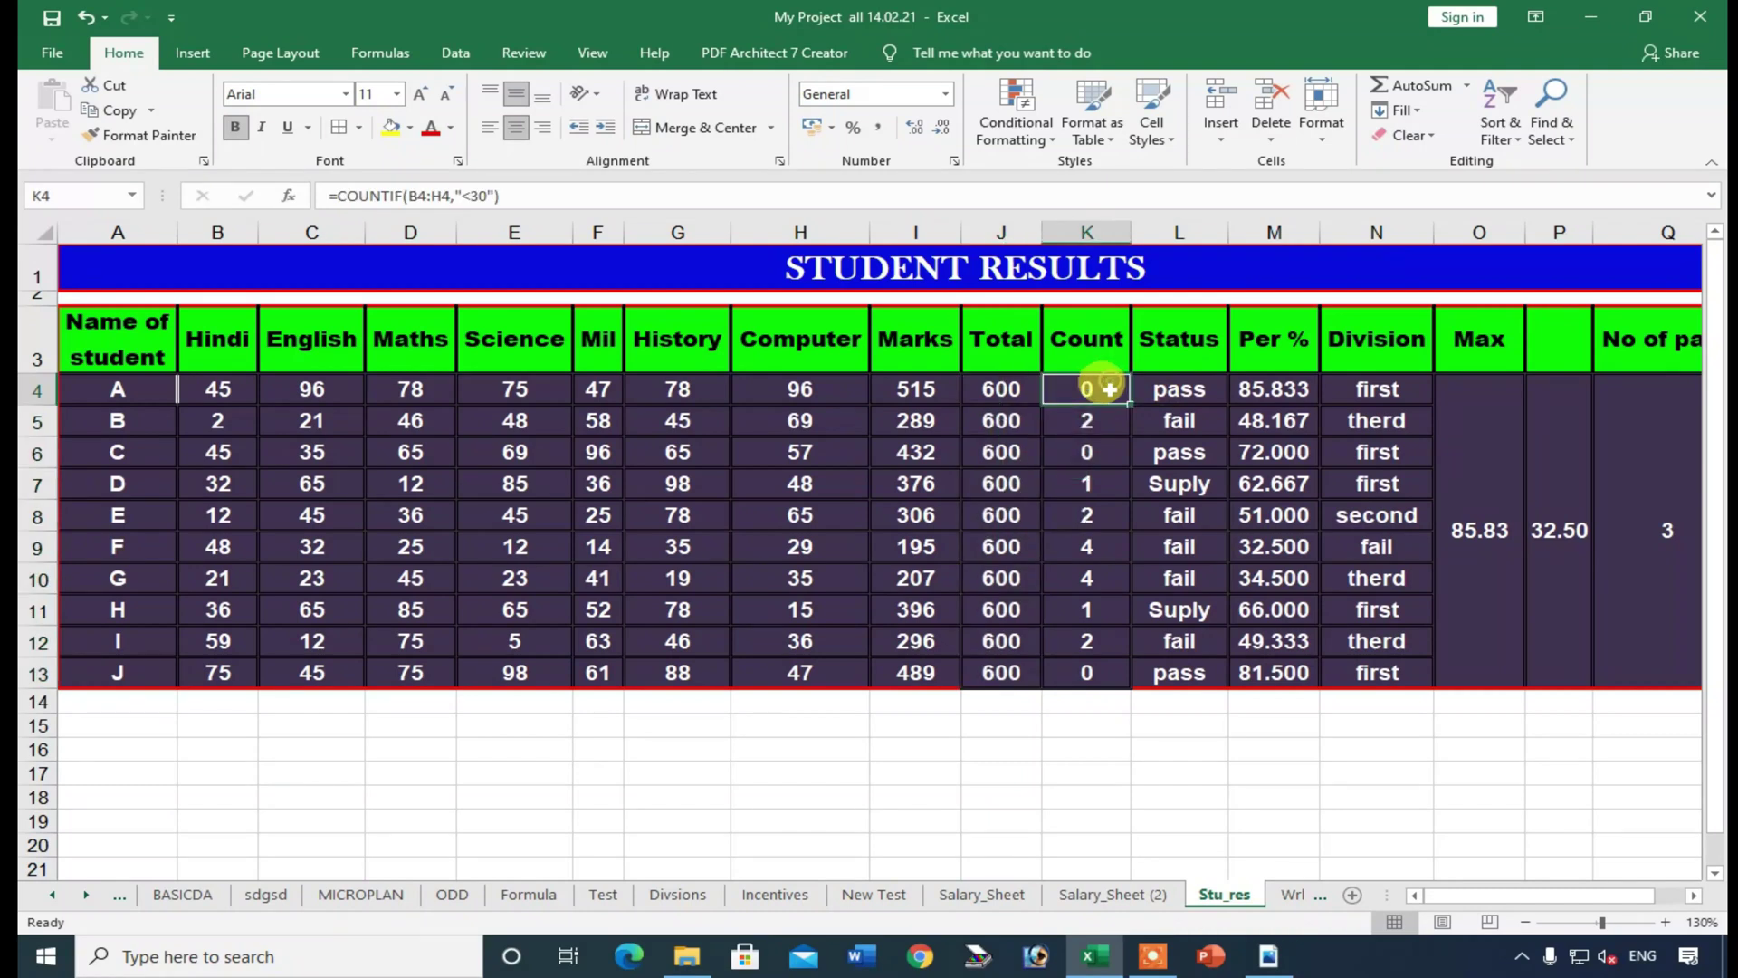
- Clear the existing percentage formulas in the Per % column from row 4 through row 13
left_click(1687, 899)
left_click(1687, 898)
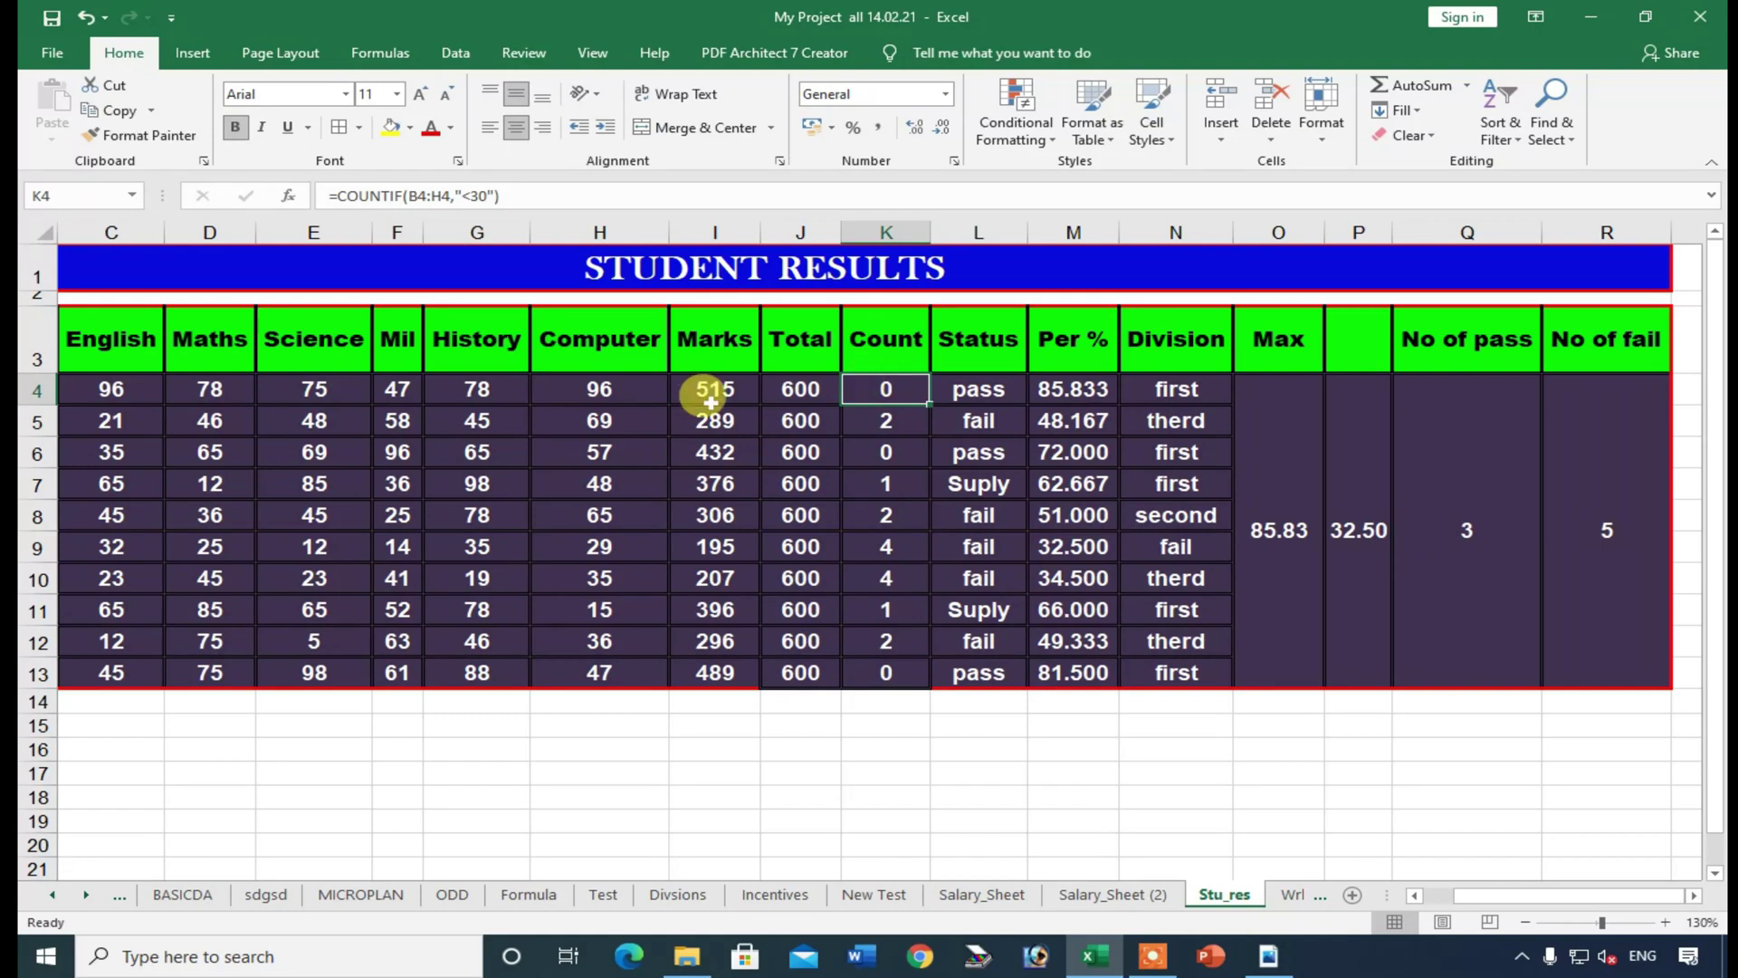
left_click(1059, 390)
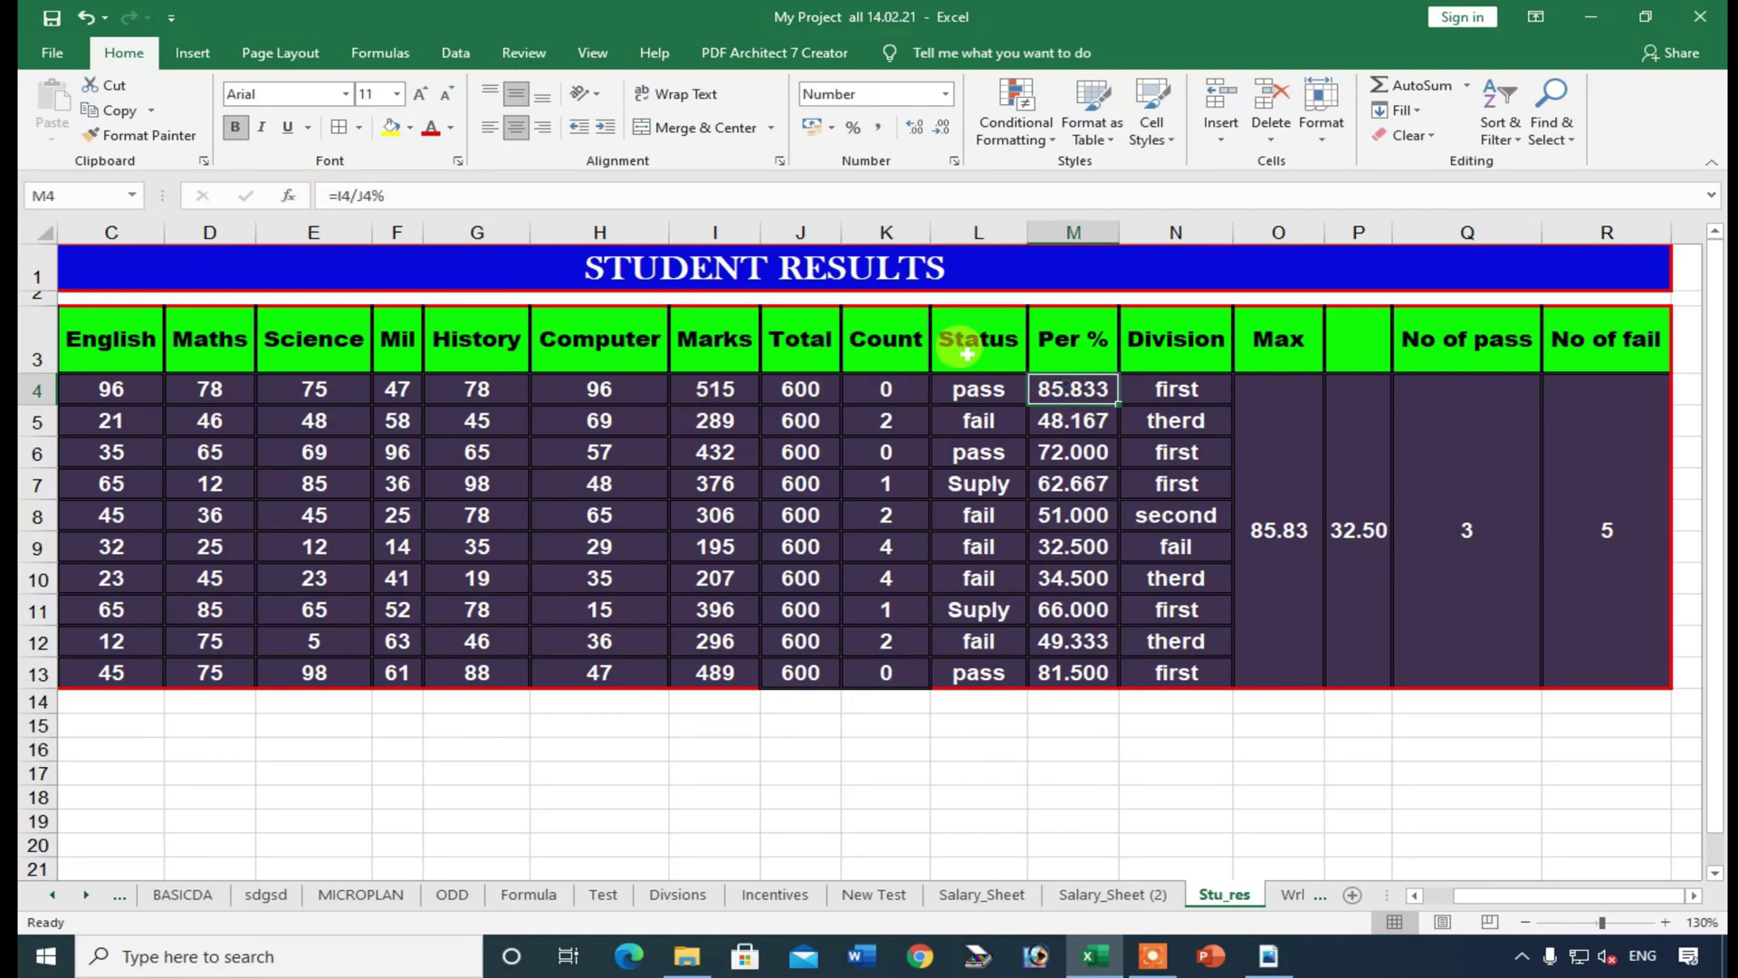
left_click_drag(1051, 384, 1064, 690)
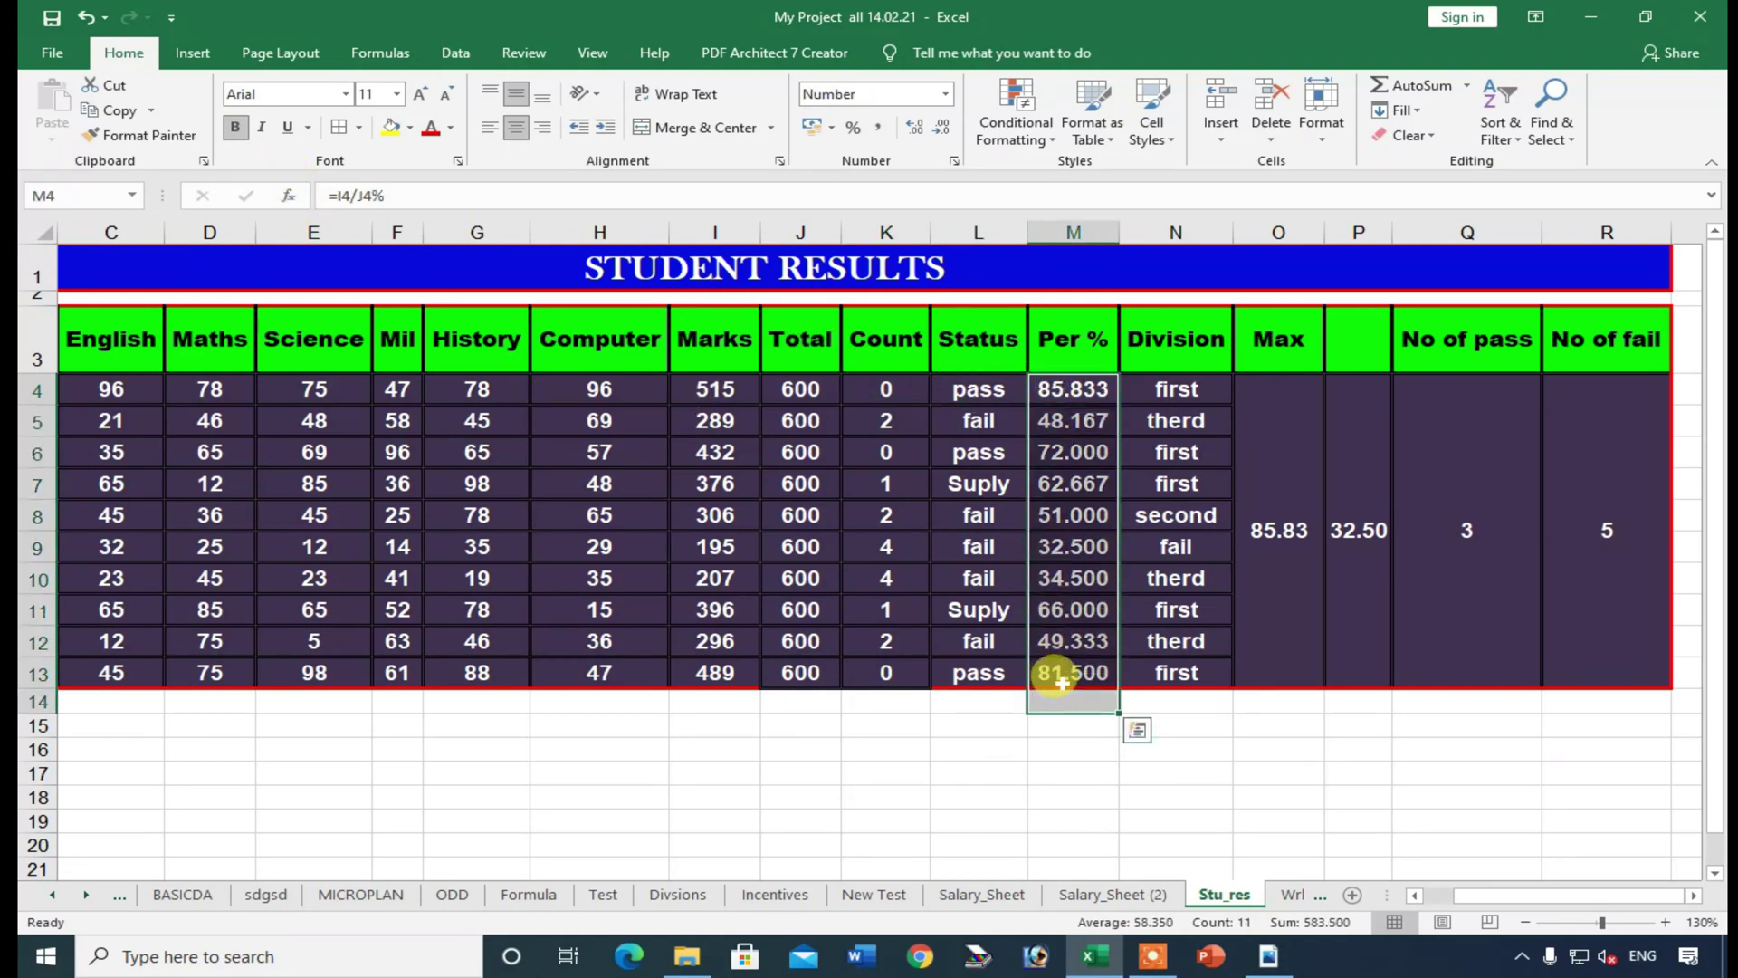
key("Delete")
- Enter the percentage formula =I4/J4% in cell M4
left_click(1091, 392)
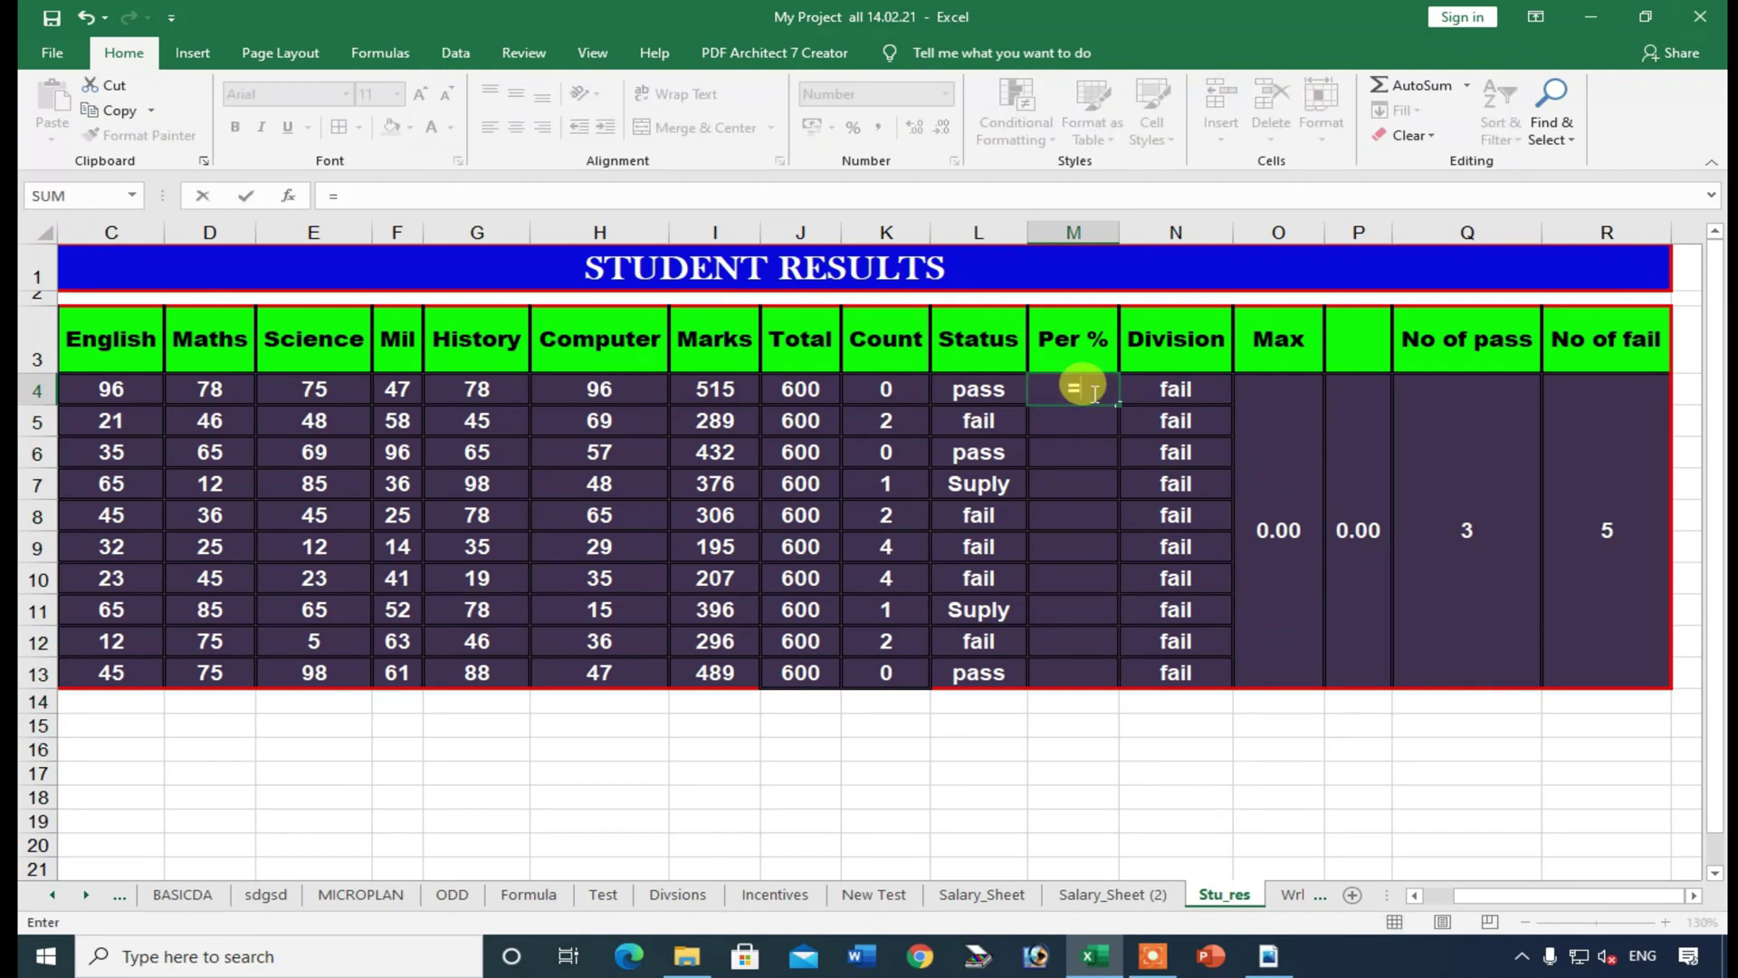
type("=")
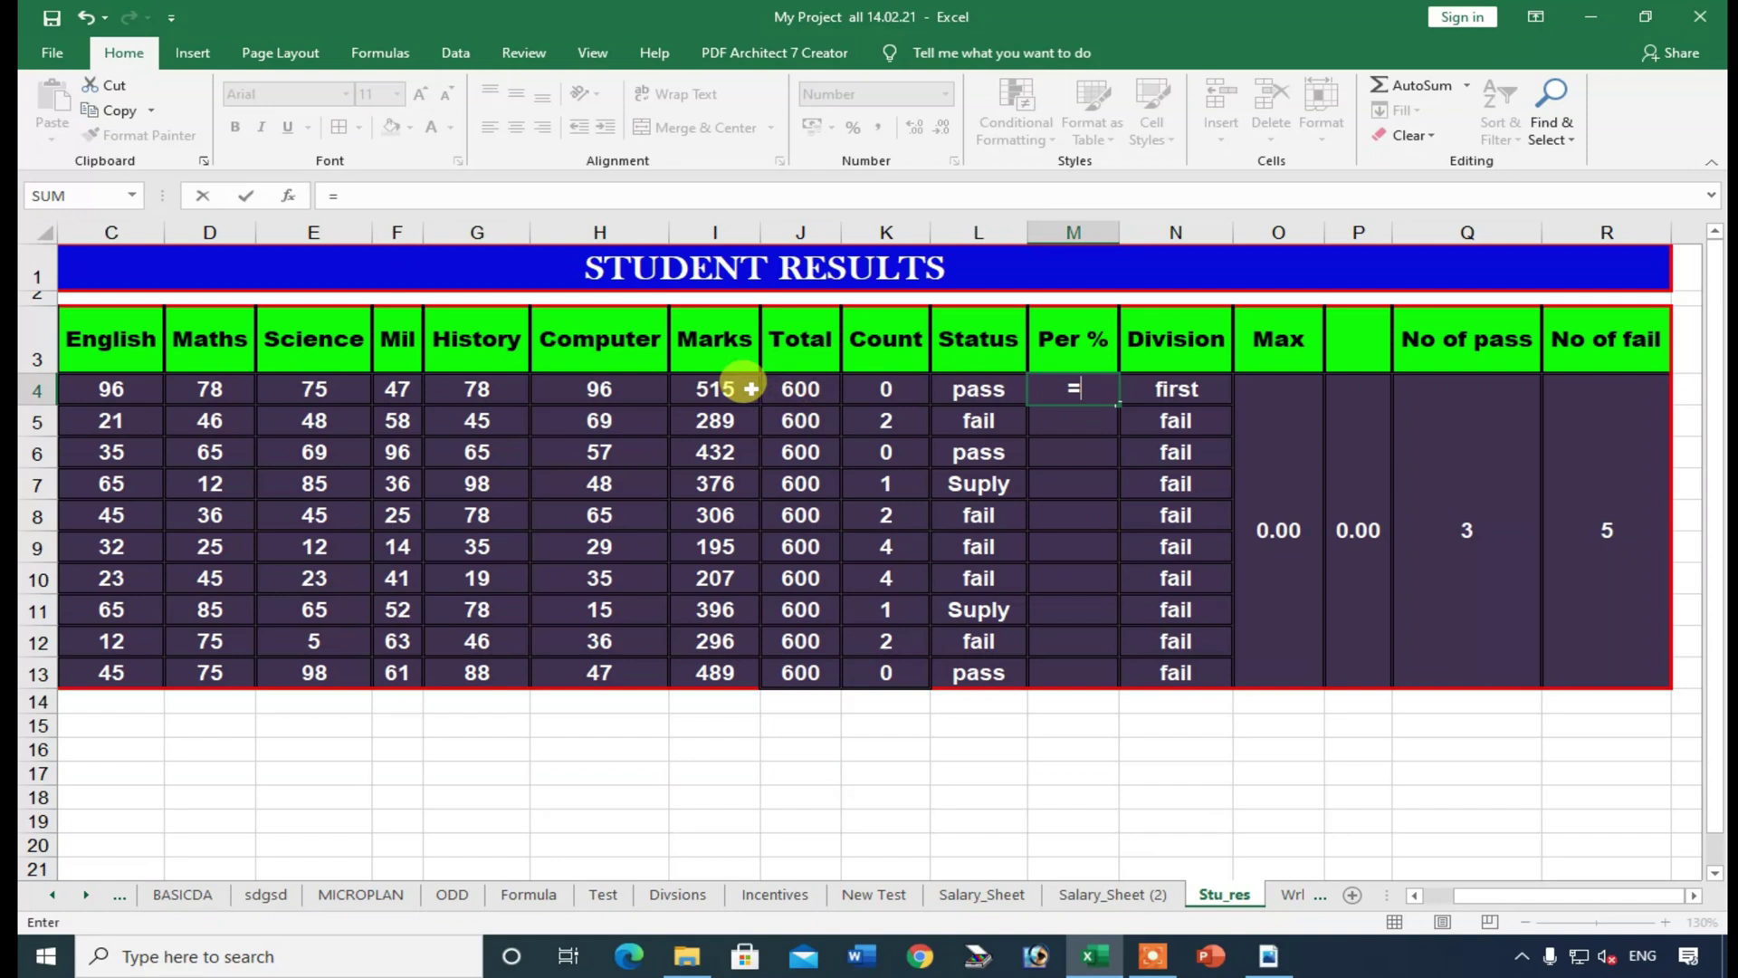
left_click(715, 385)
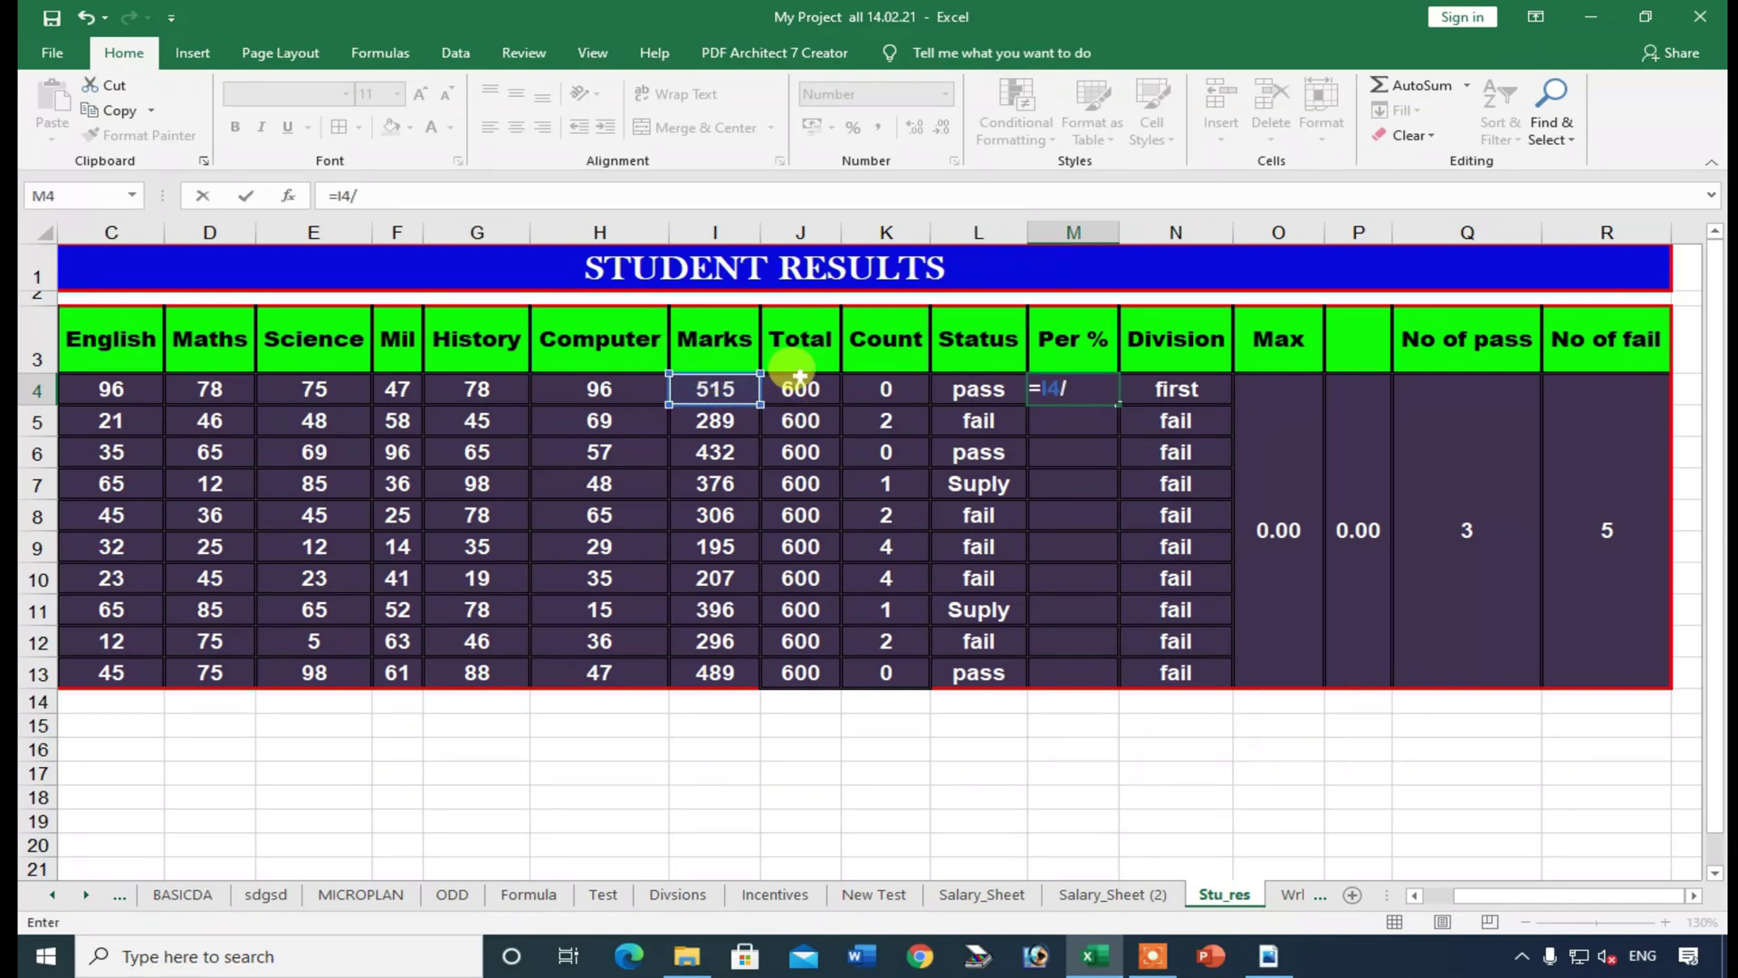
key("Return")
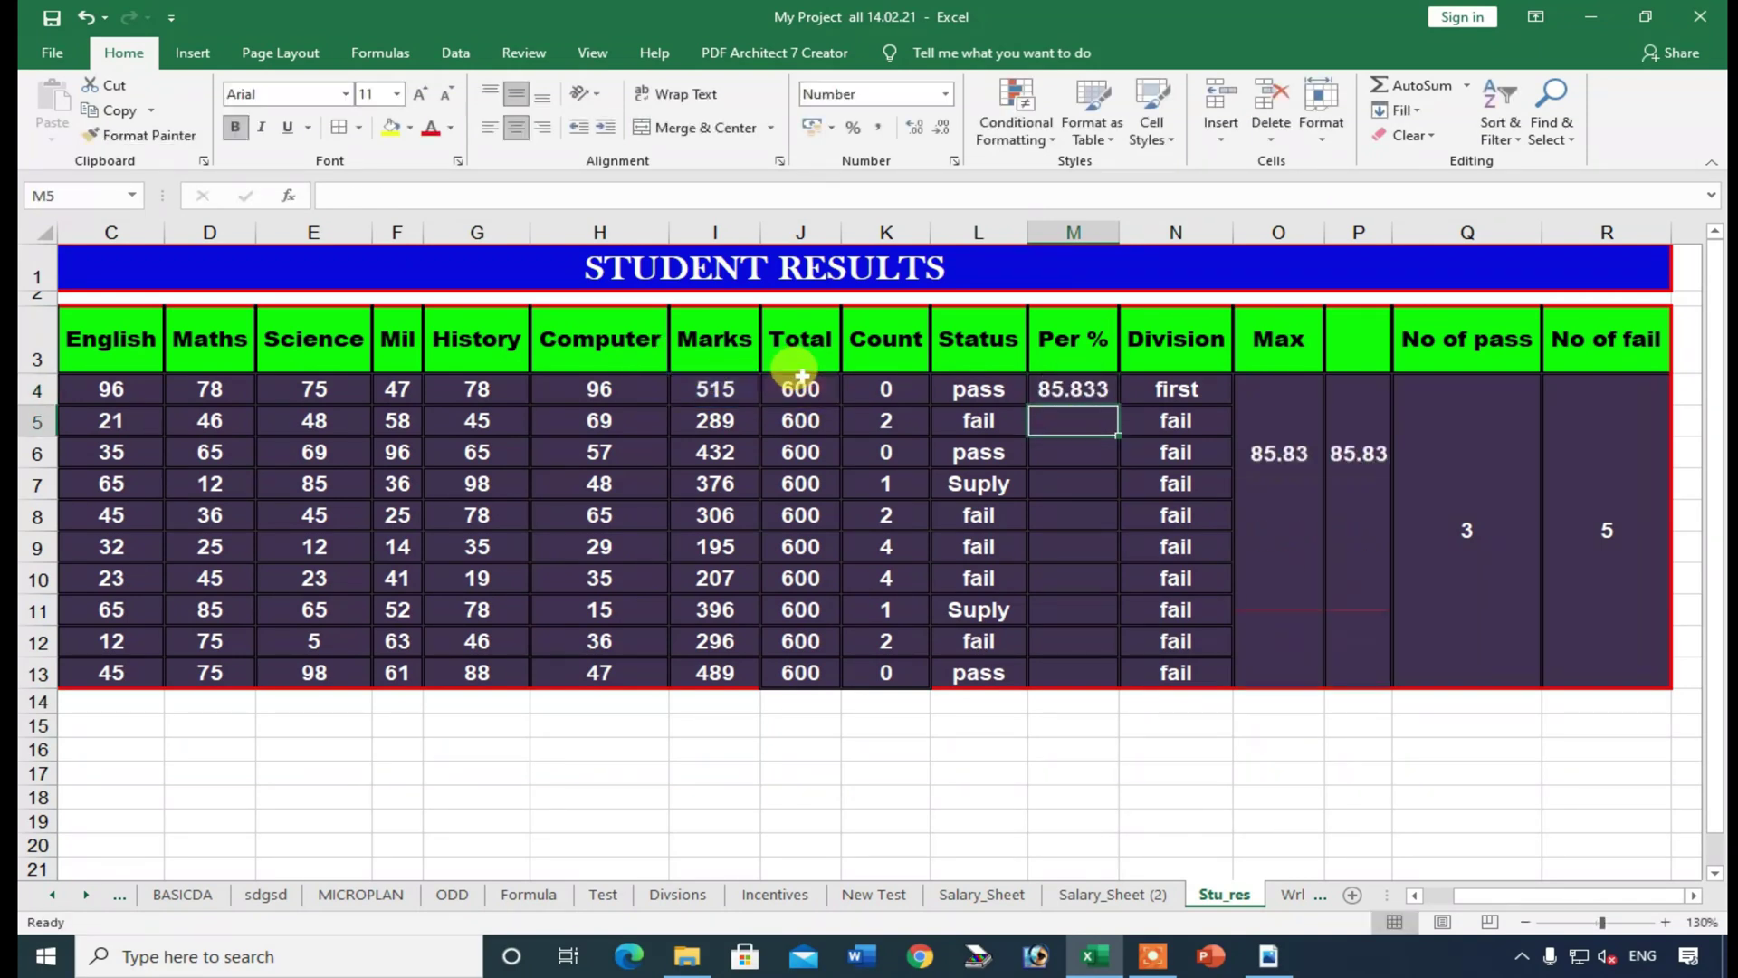
- Fill the percentage formula from M4 down the Per % column to row 13
left_click(1096, 391)
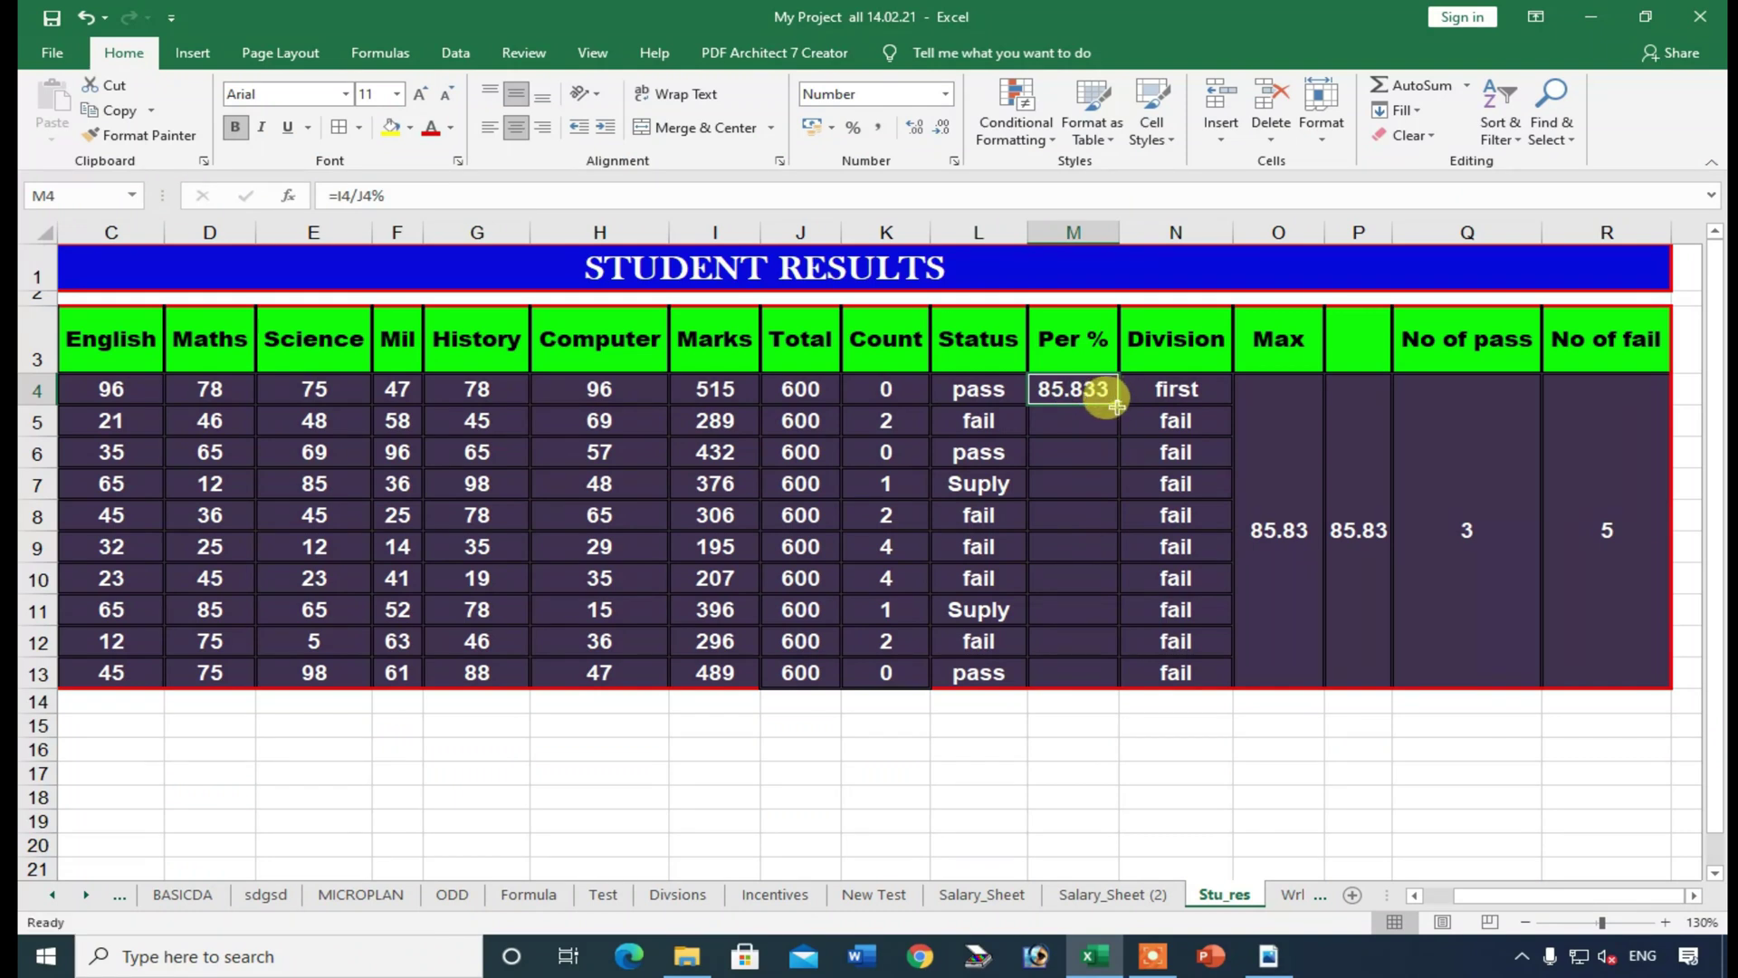
double_click(1116, 406)
left_click(1035, 514)
- Try to copy the nested IF formula of the first Division cell, N4, into H15
left_click(1195, 381)
mouse_move(1197, 376)
left_mouse_down()
mouse_move(1177, 448)
mouse_move(1186, 645)
mouse_move(1206, 645)
mouse_move(1177, 520)
mouse_move(1177, 385)
left_mouse_up()
left_click(357, 195)
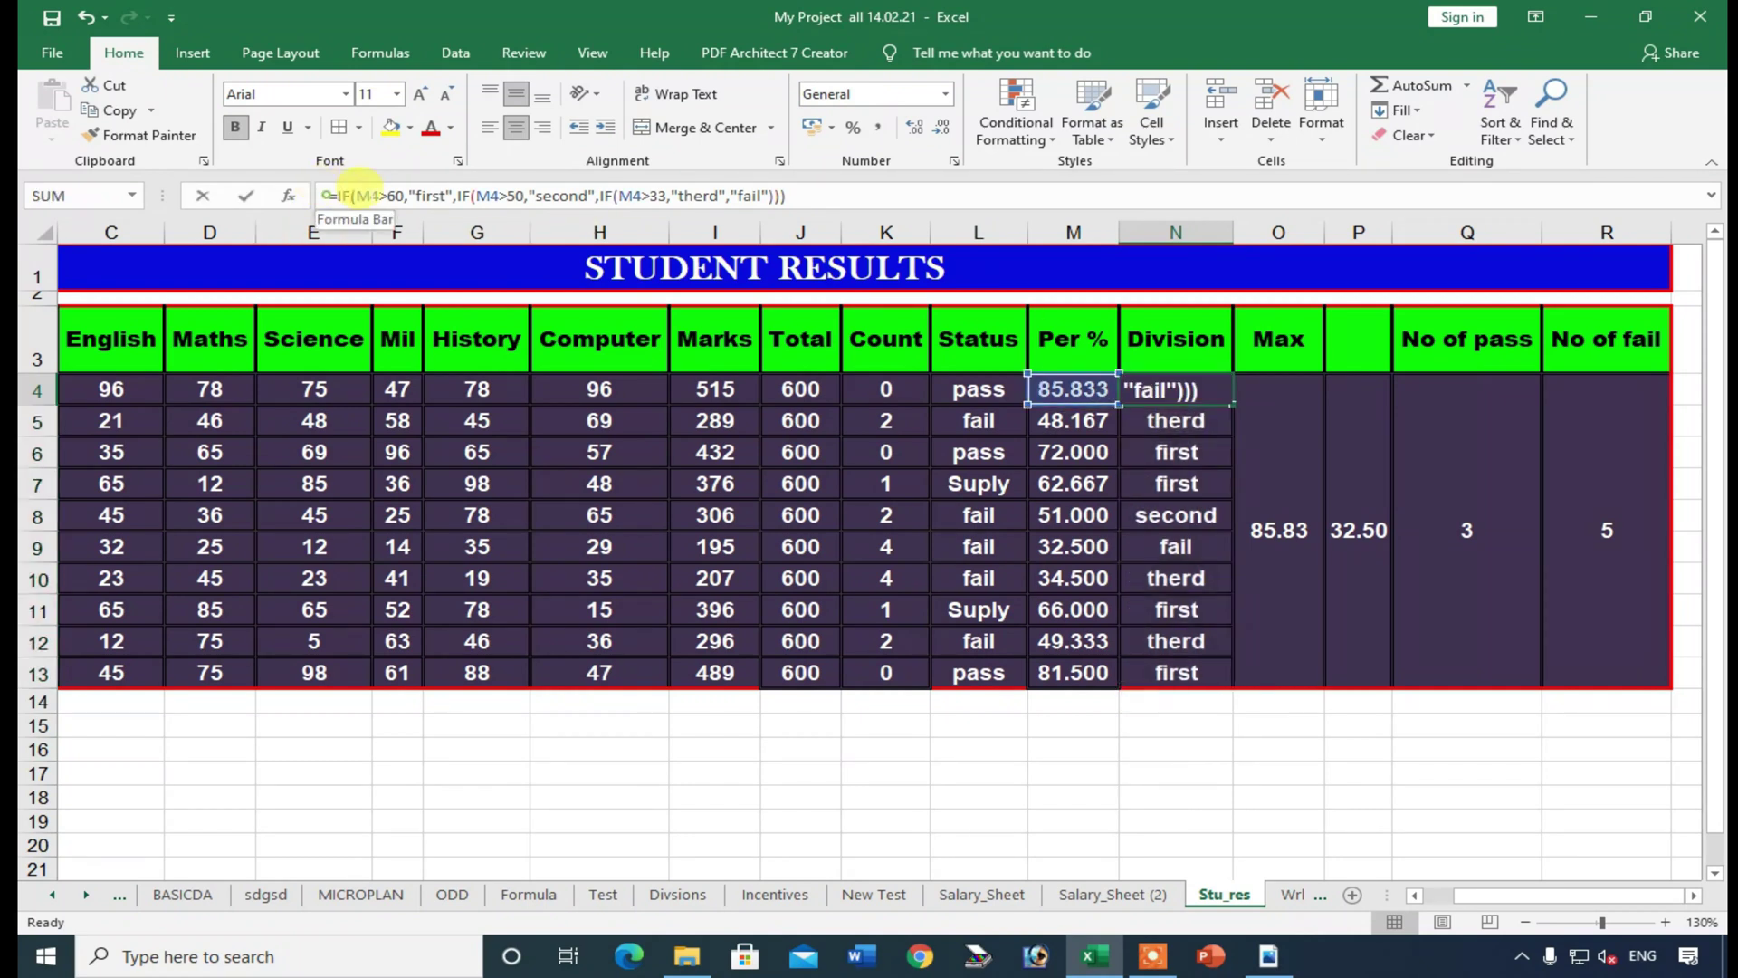
left_click_drag(358, 188, 716, 180)
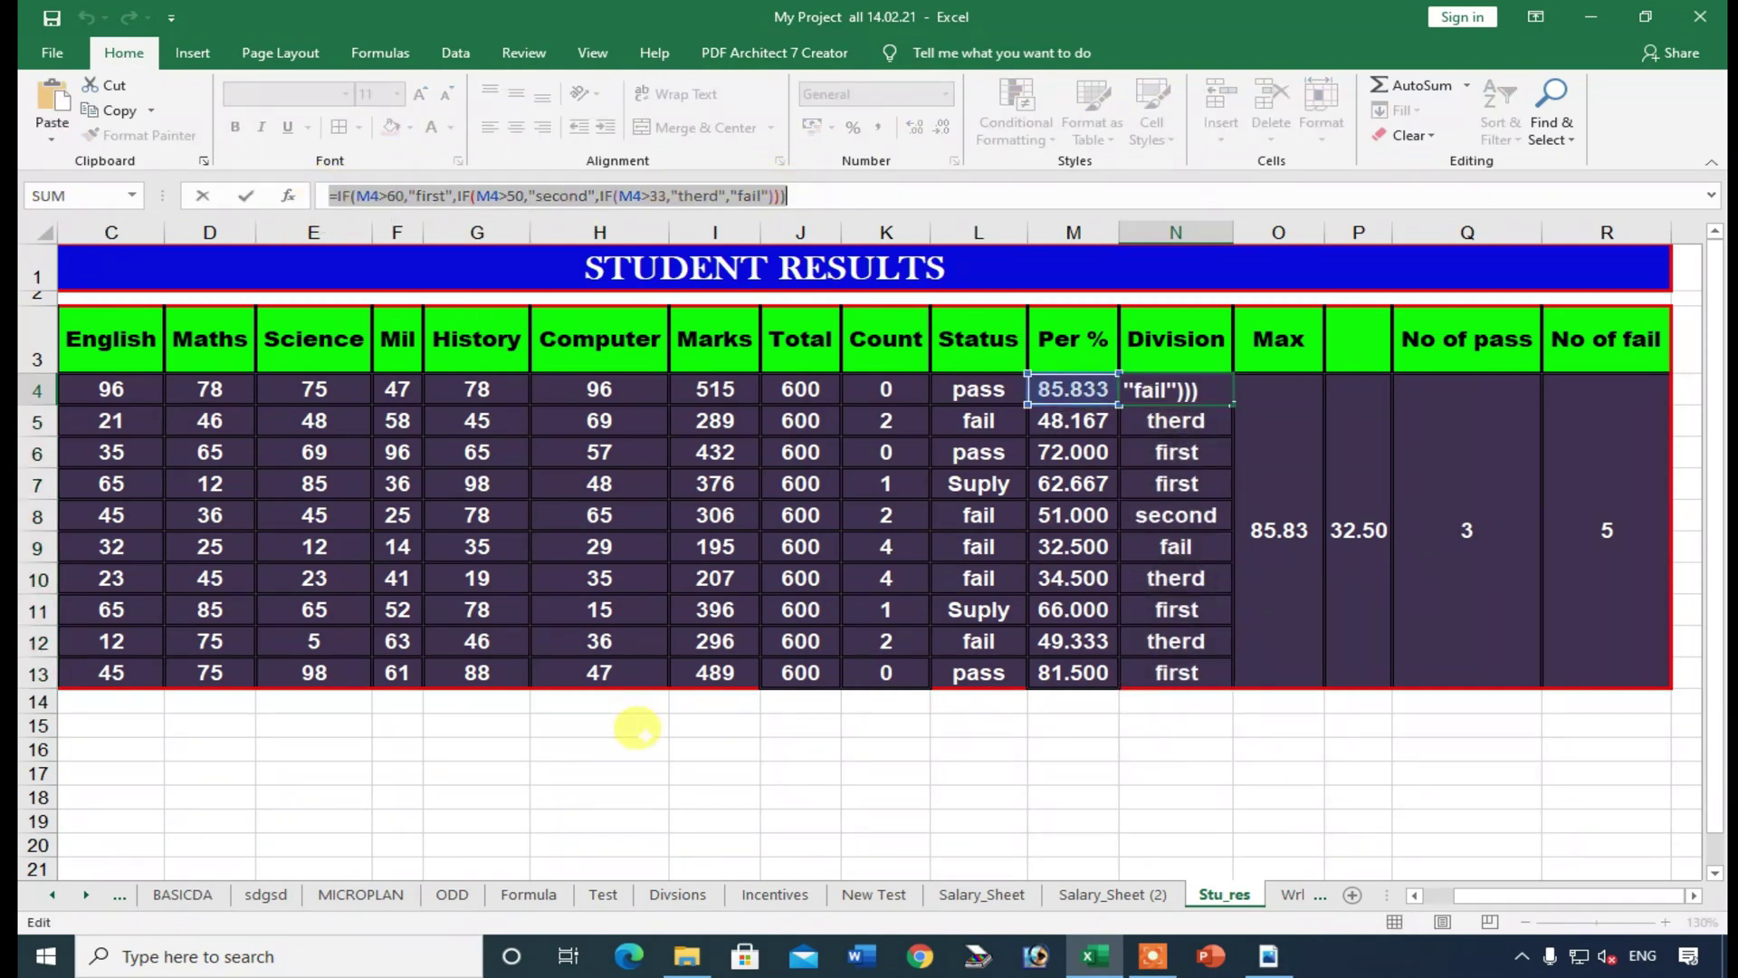
left_click(633, 725)
key("Return")
left_click(646, 724)
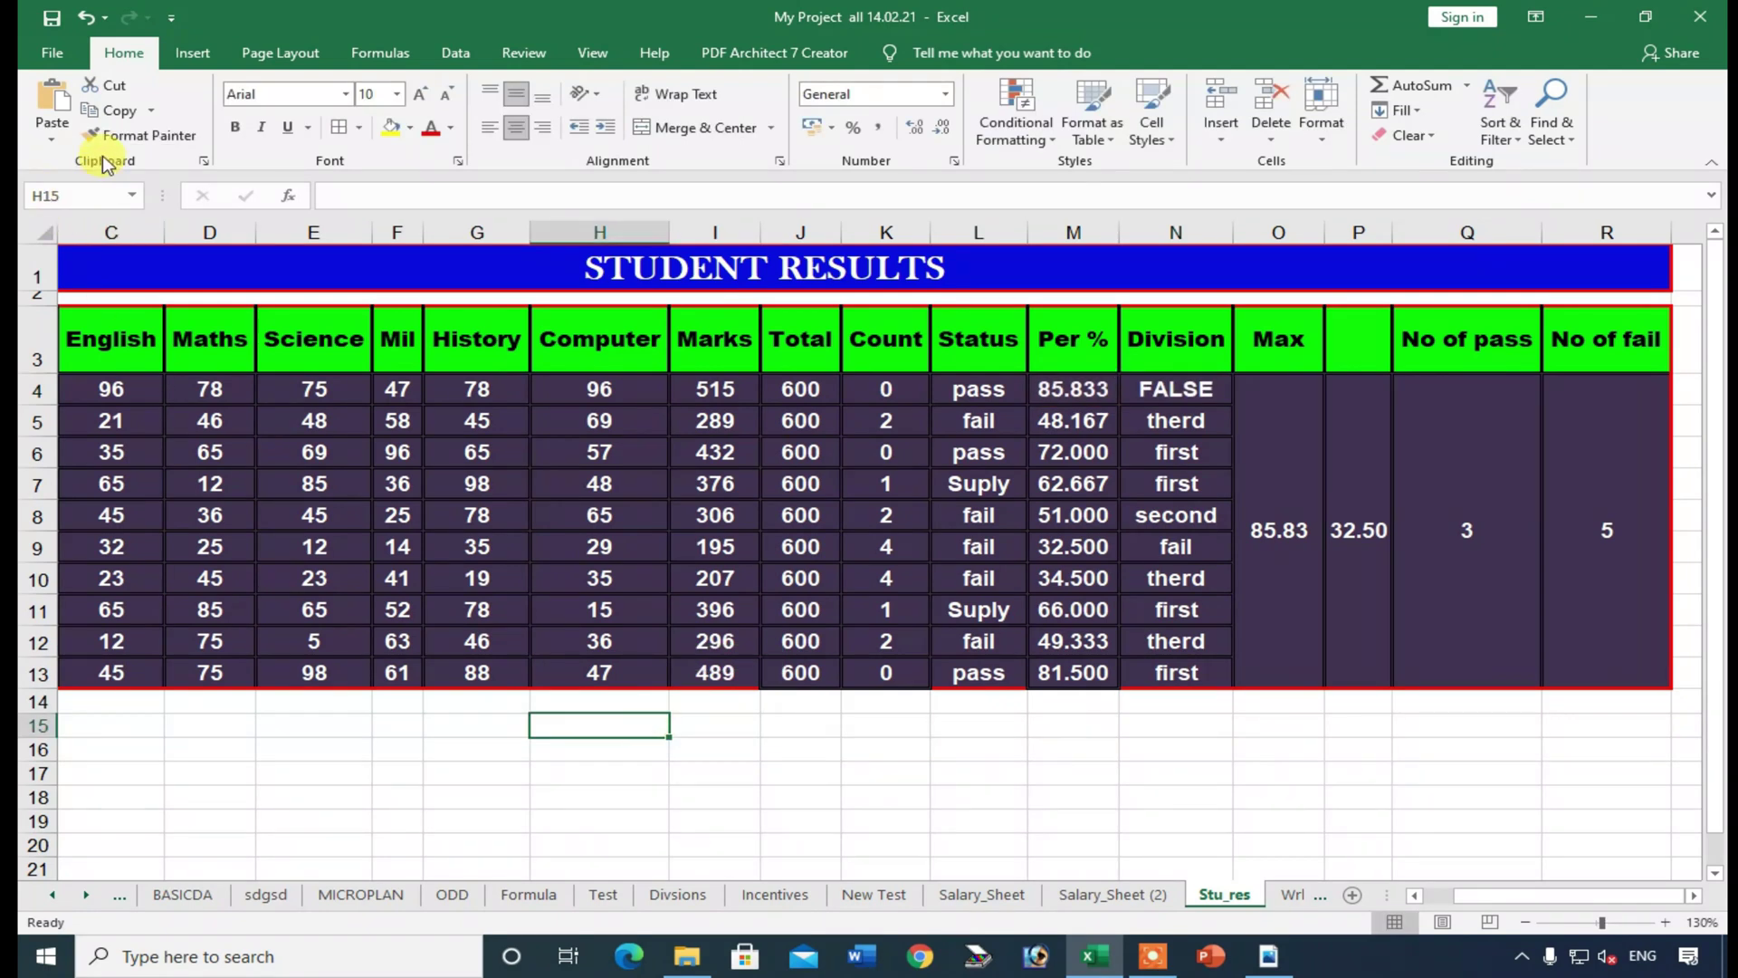
left_click(54, 143)
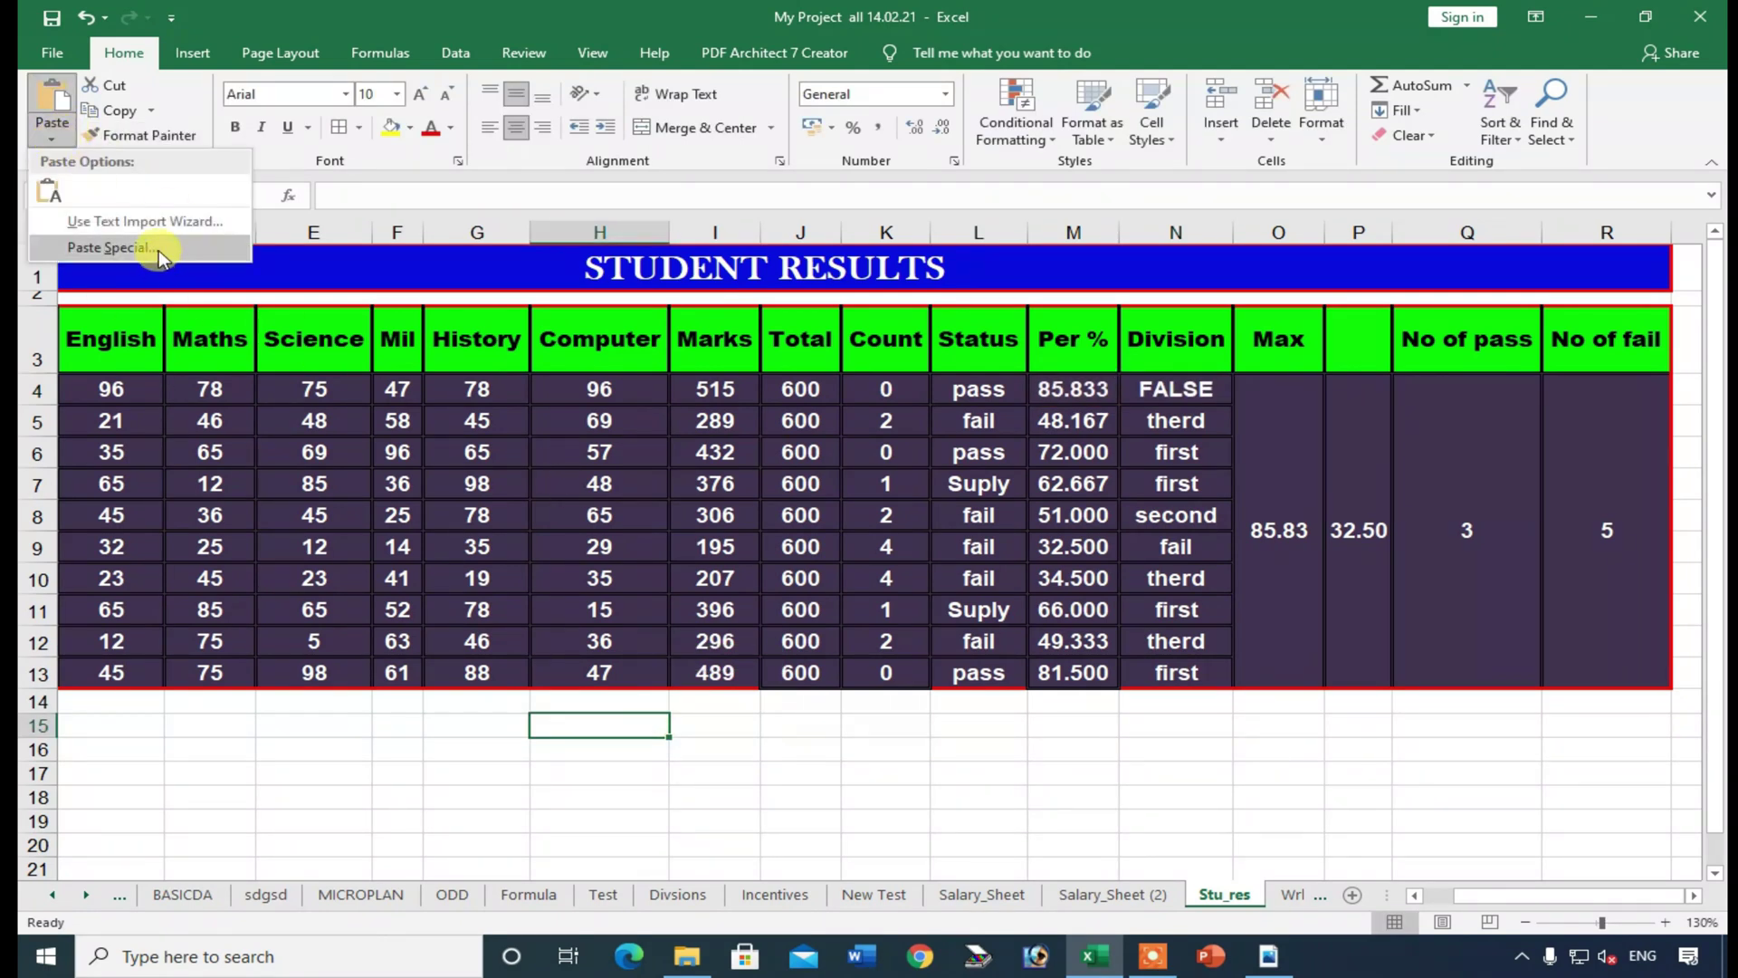
left_click(113, 247)
key("Escape")
left_click(943, 722)
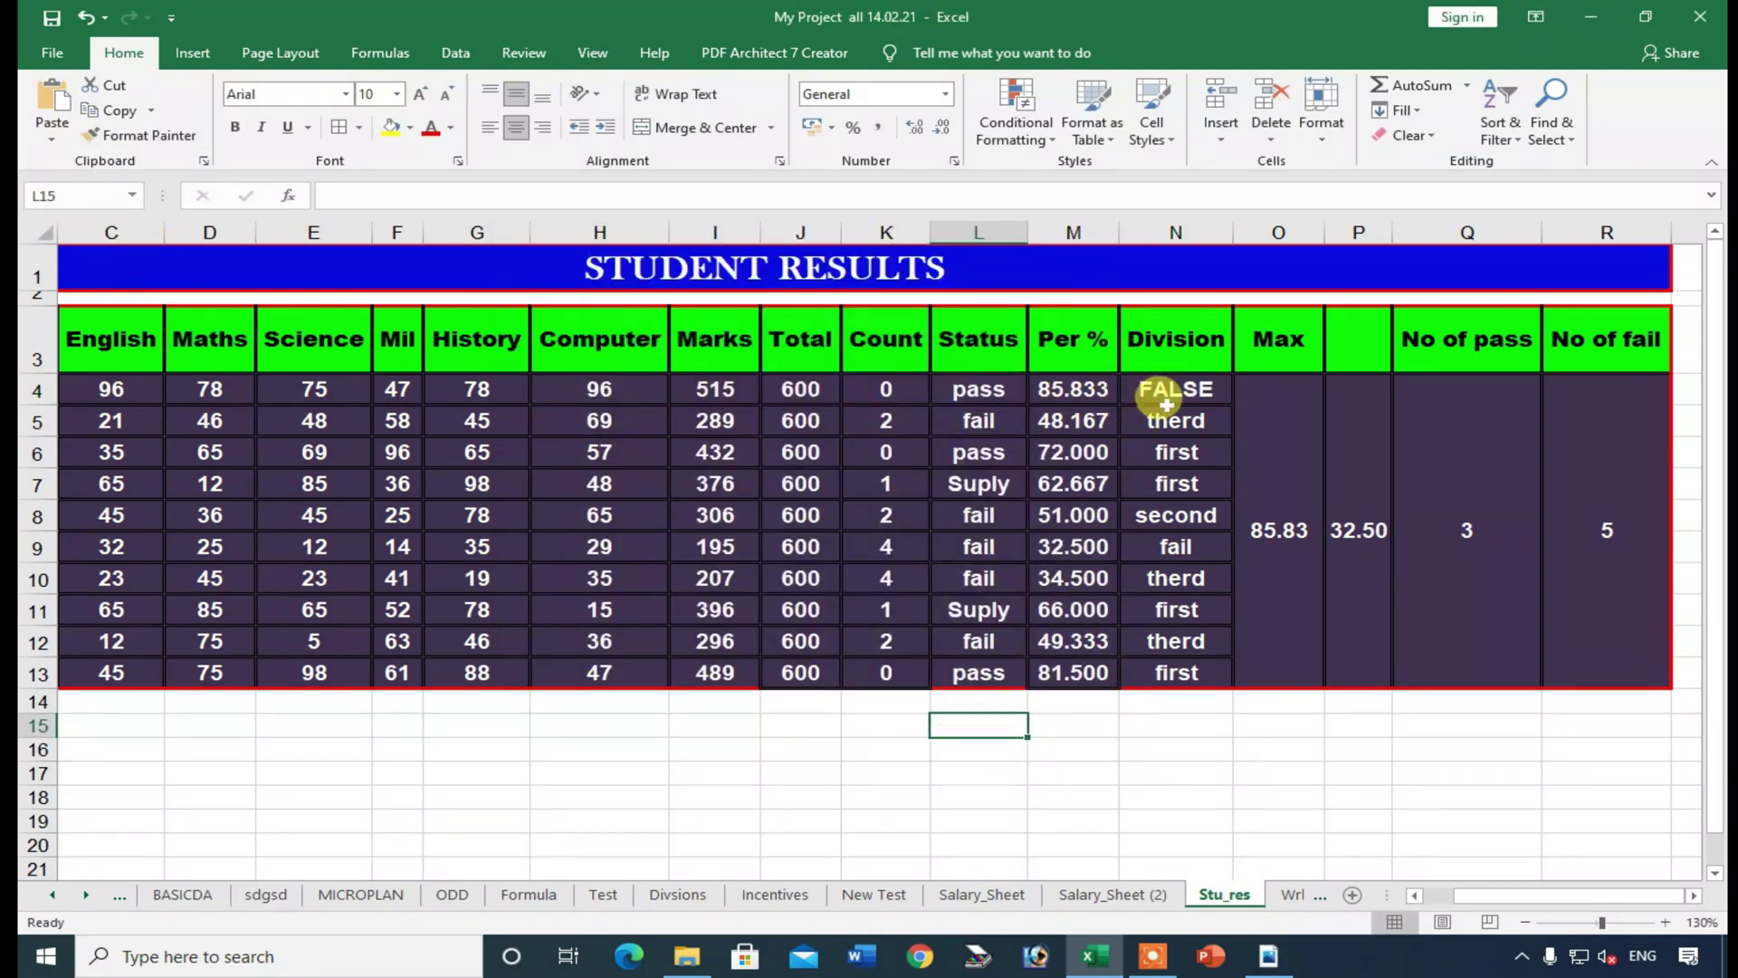
- Undo the stray changes to N4 and H15 along with the fill of the Per % column
key("ctrl+z")
left_click(1168, 546)
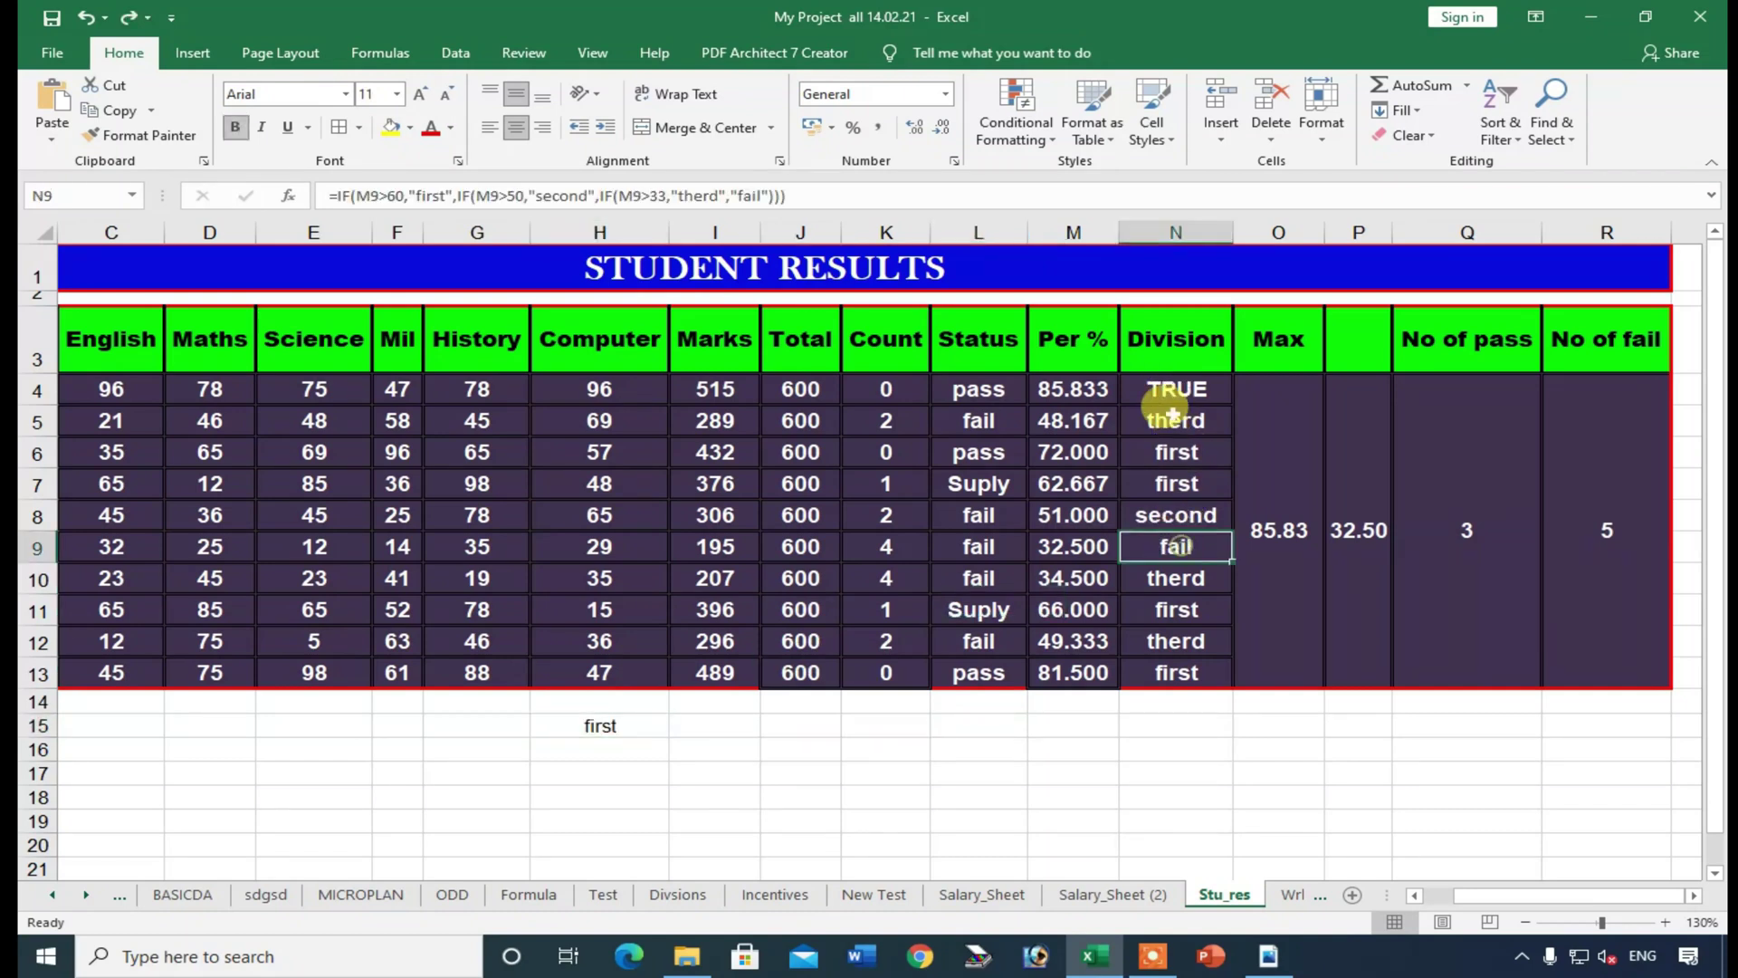
key("ctrl+y")
key("ctrl+z")
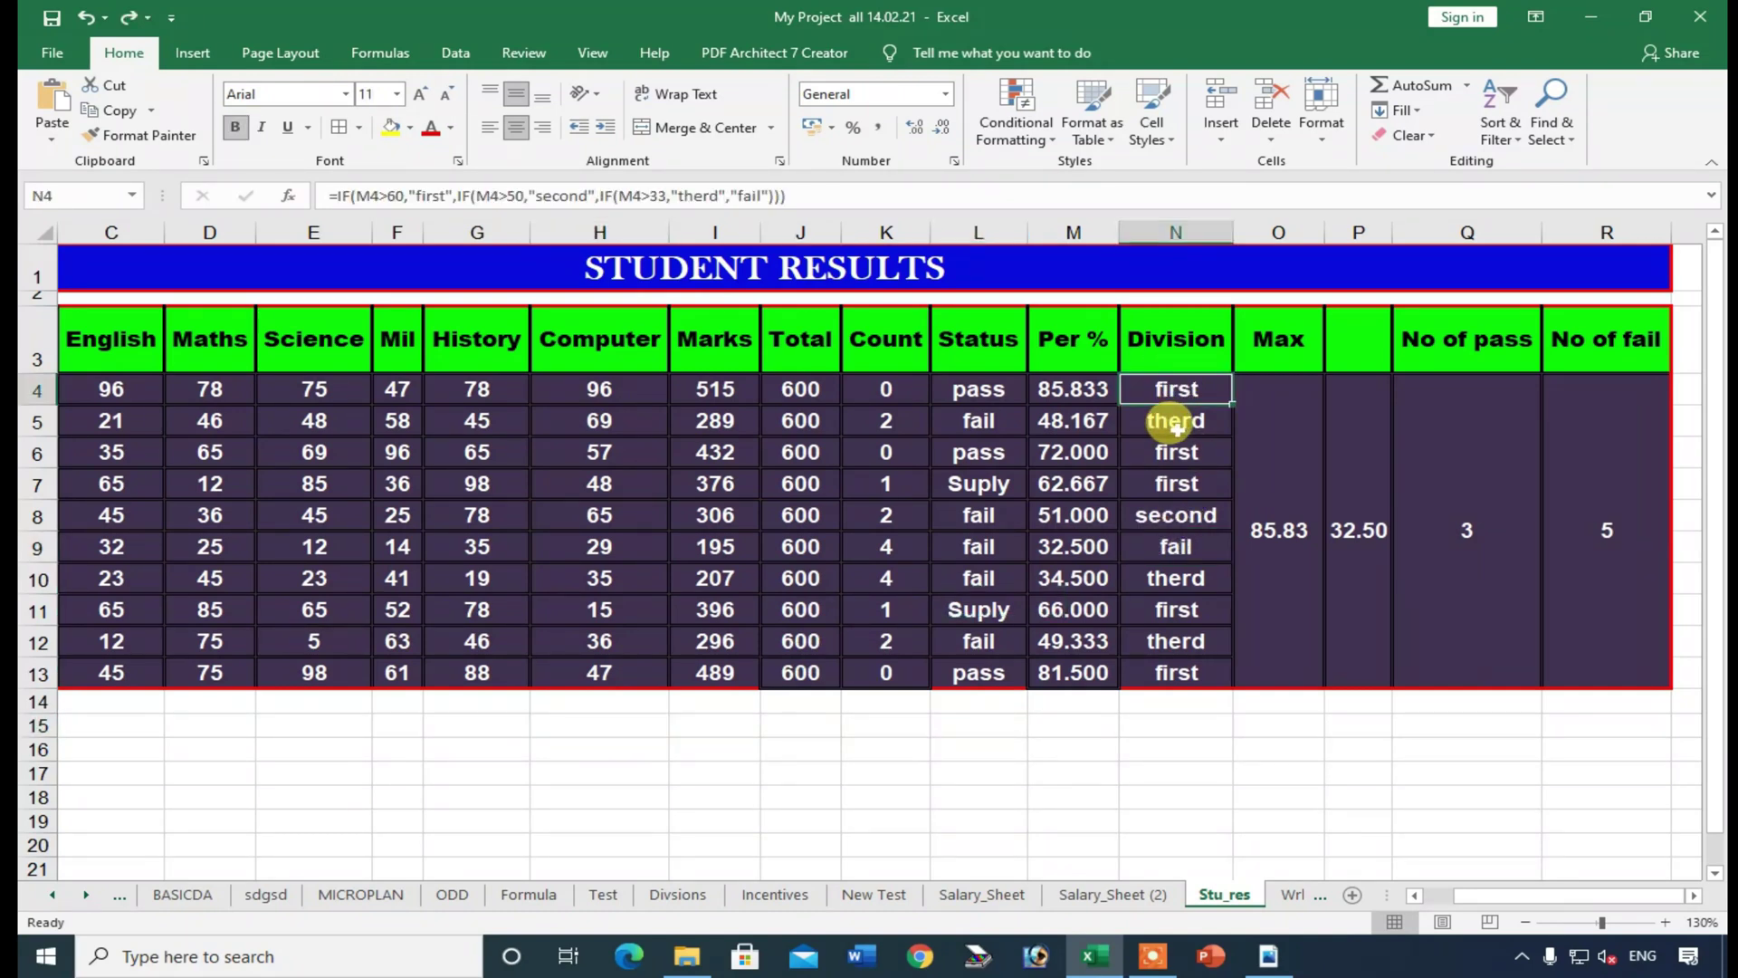
key("ctrl+z")
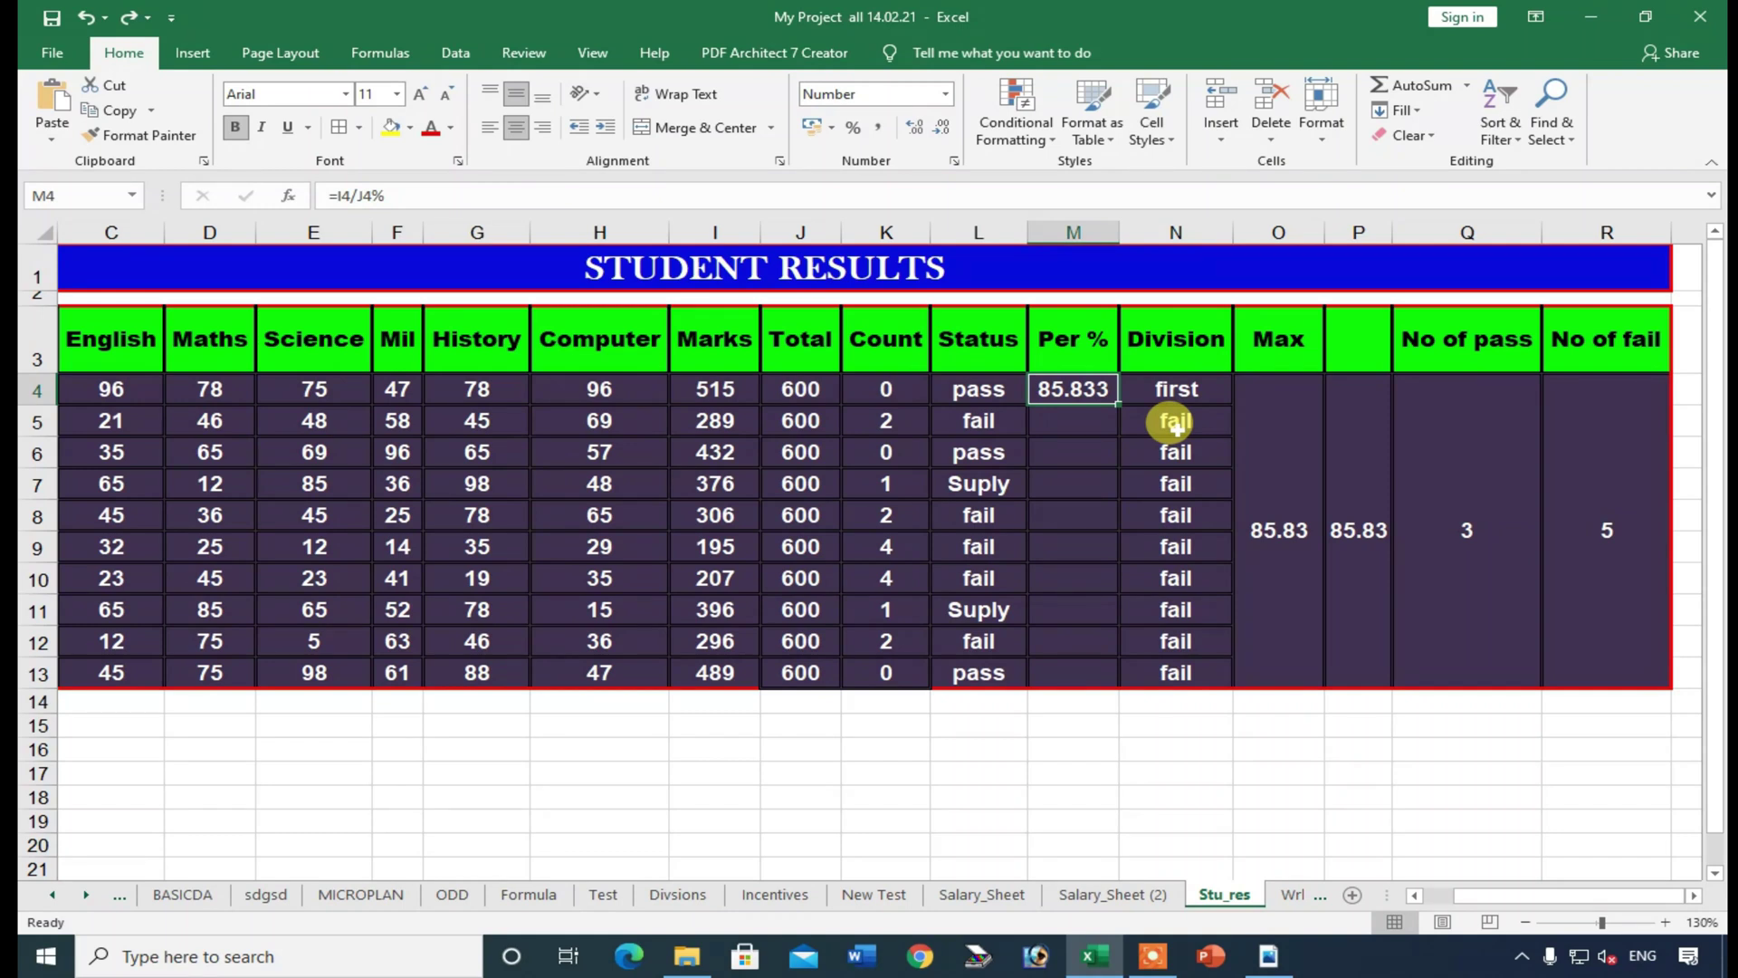
- Fill M4's percentage formula down through M13 and review the nested IF formula in Division cell N4
double_click(1119, 404)
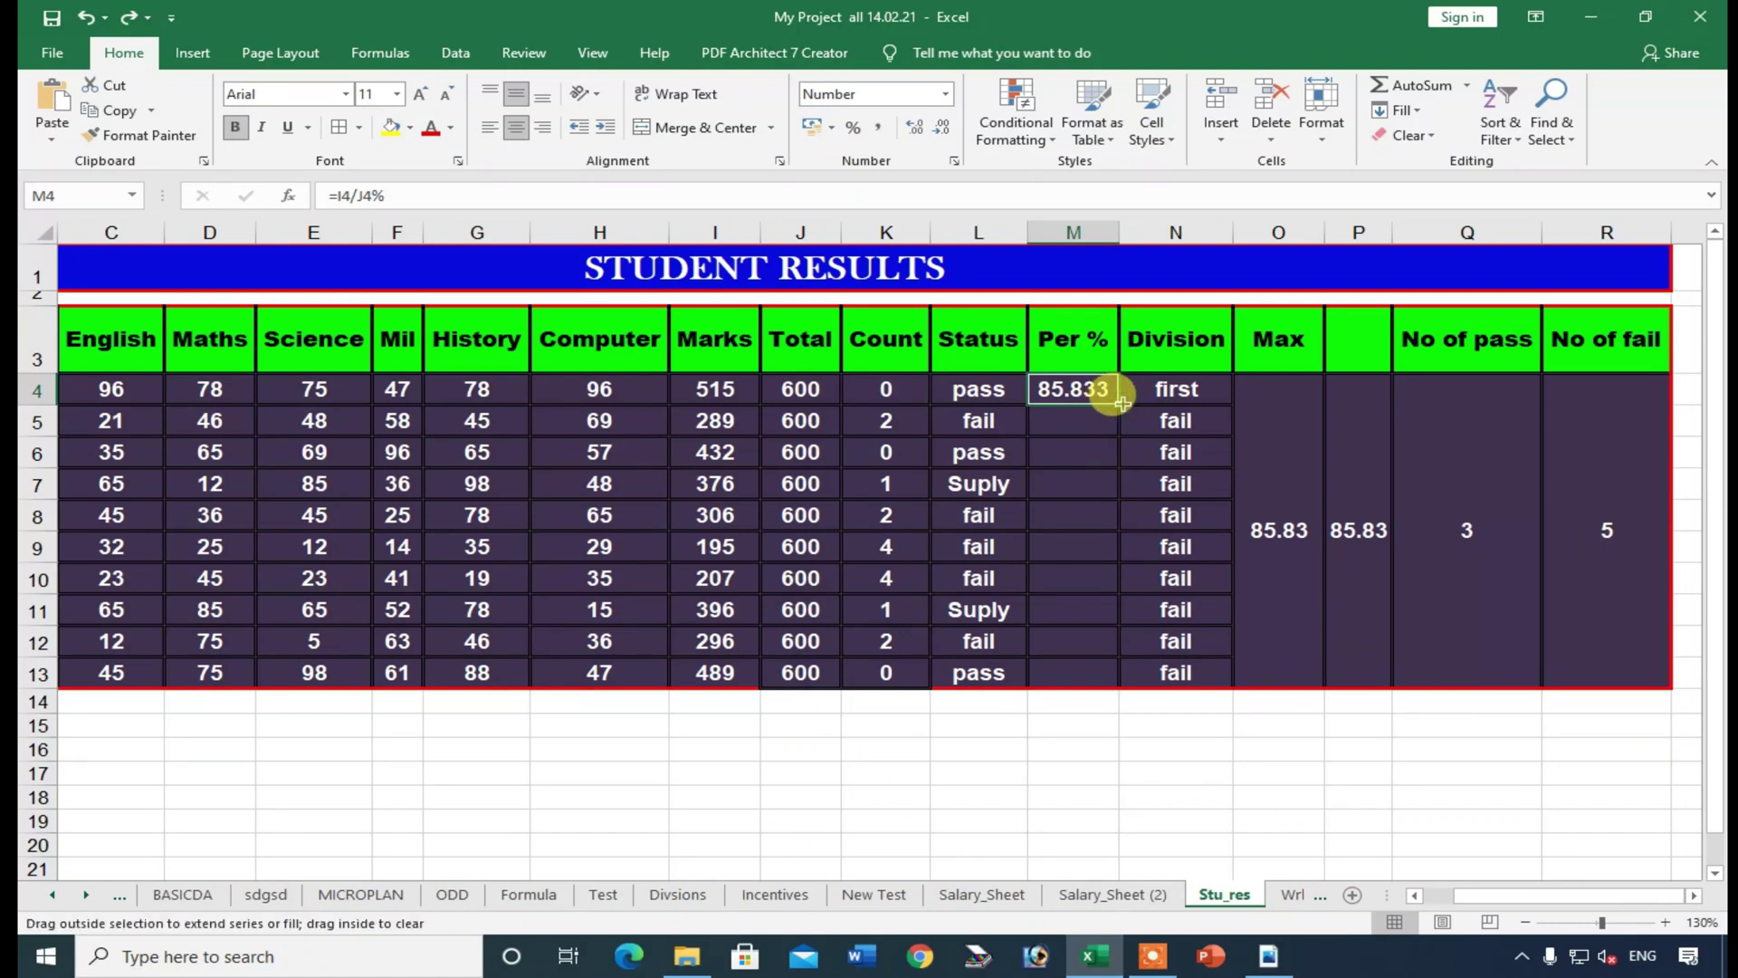
left_click(1179, 388)
double_click(1179, 389)
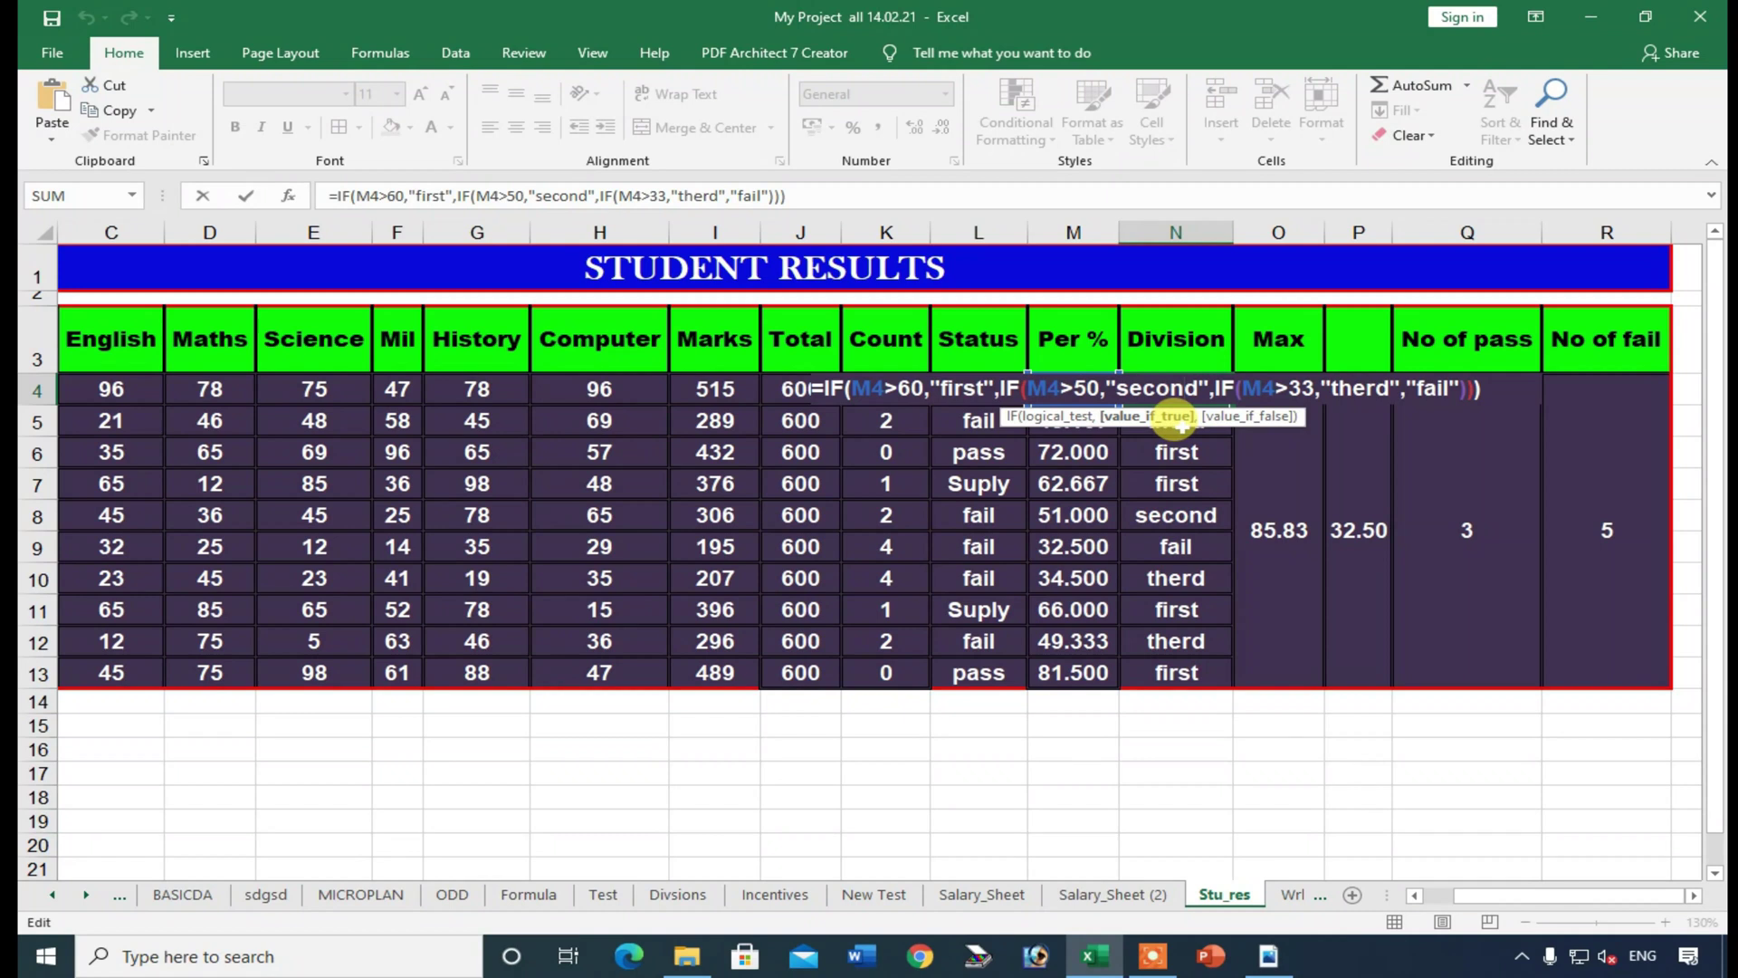
key("Return")
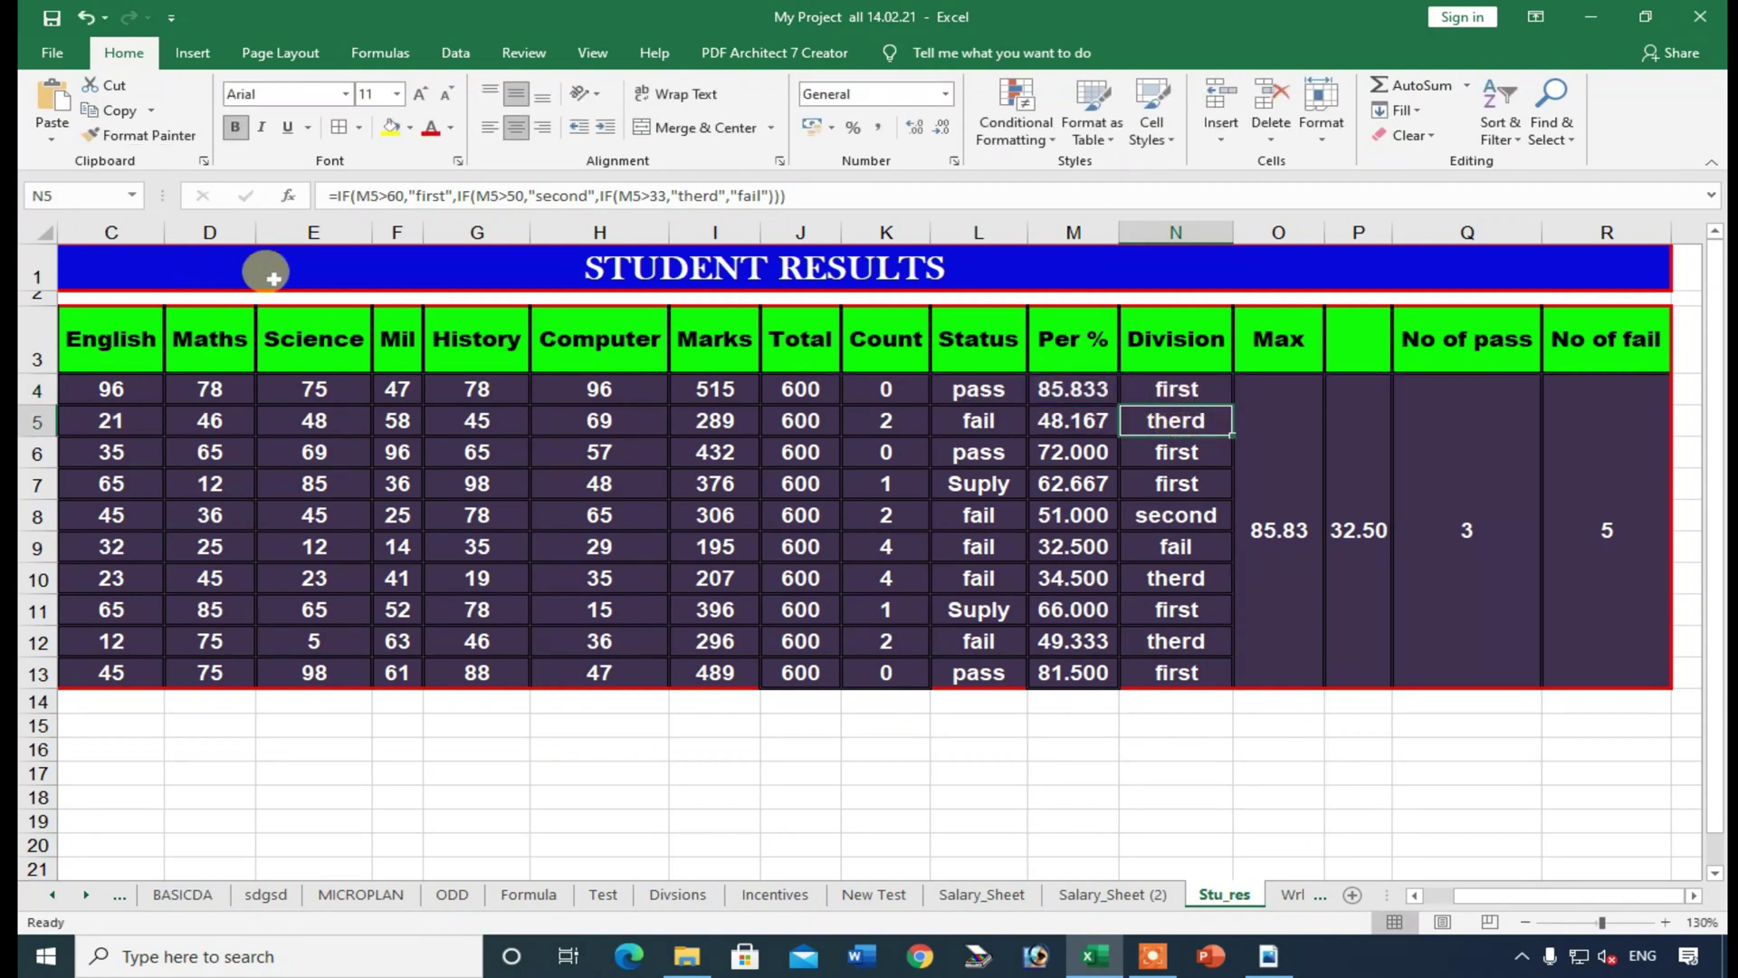
- Enter Min as the missing header in P3 and check the MAX and MIN formulas below the two headers
left_click_drag(260, 263, 1154, 645)
left_click(1301, 531)
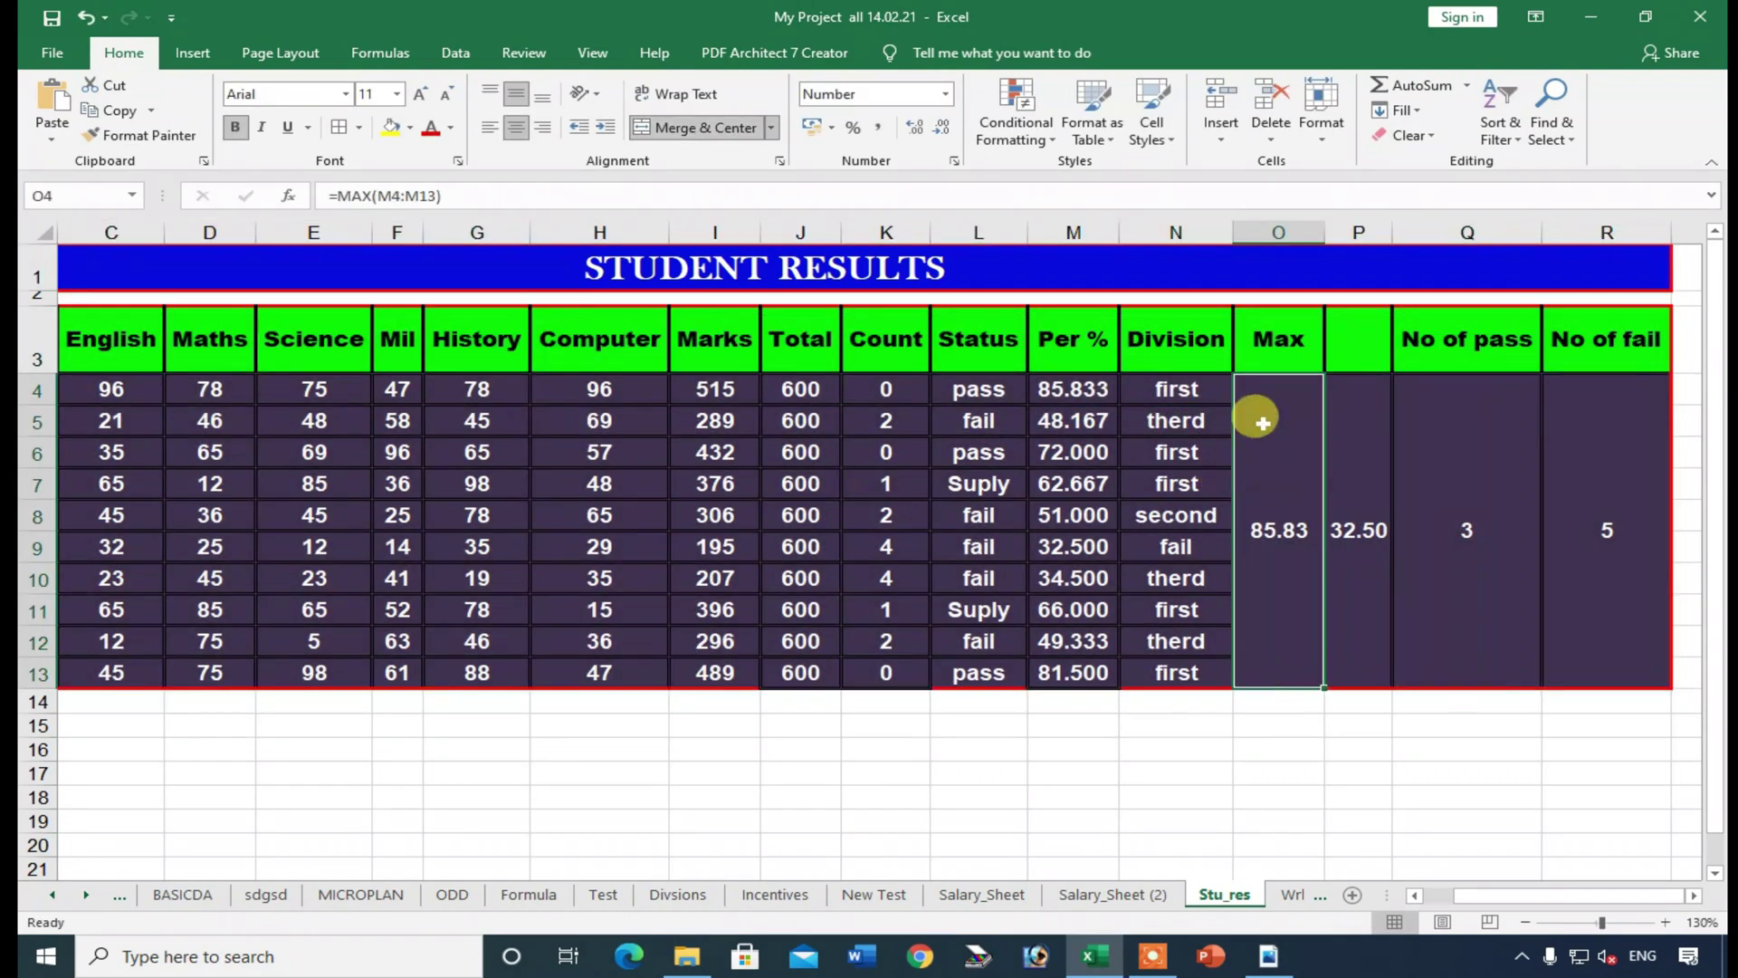
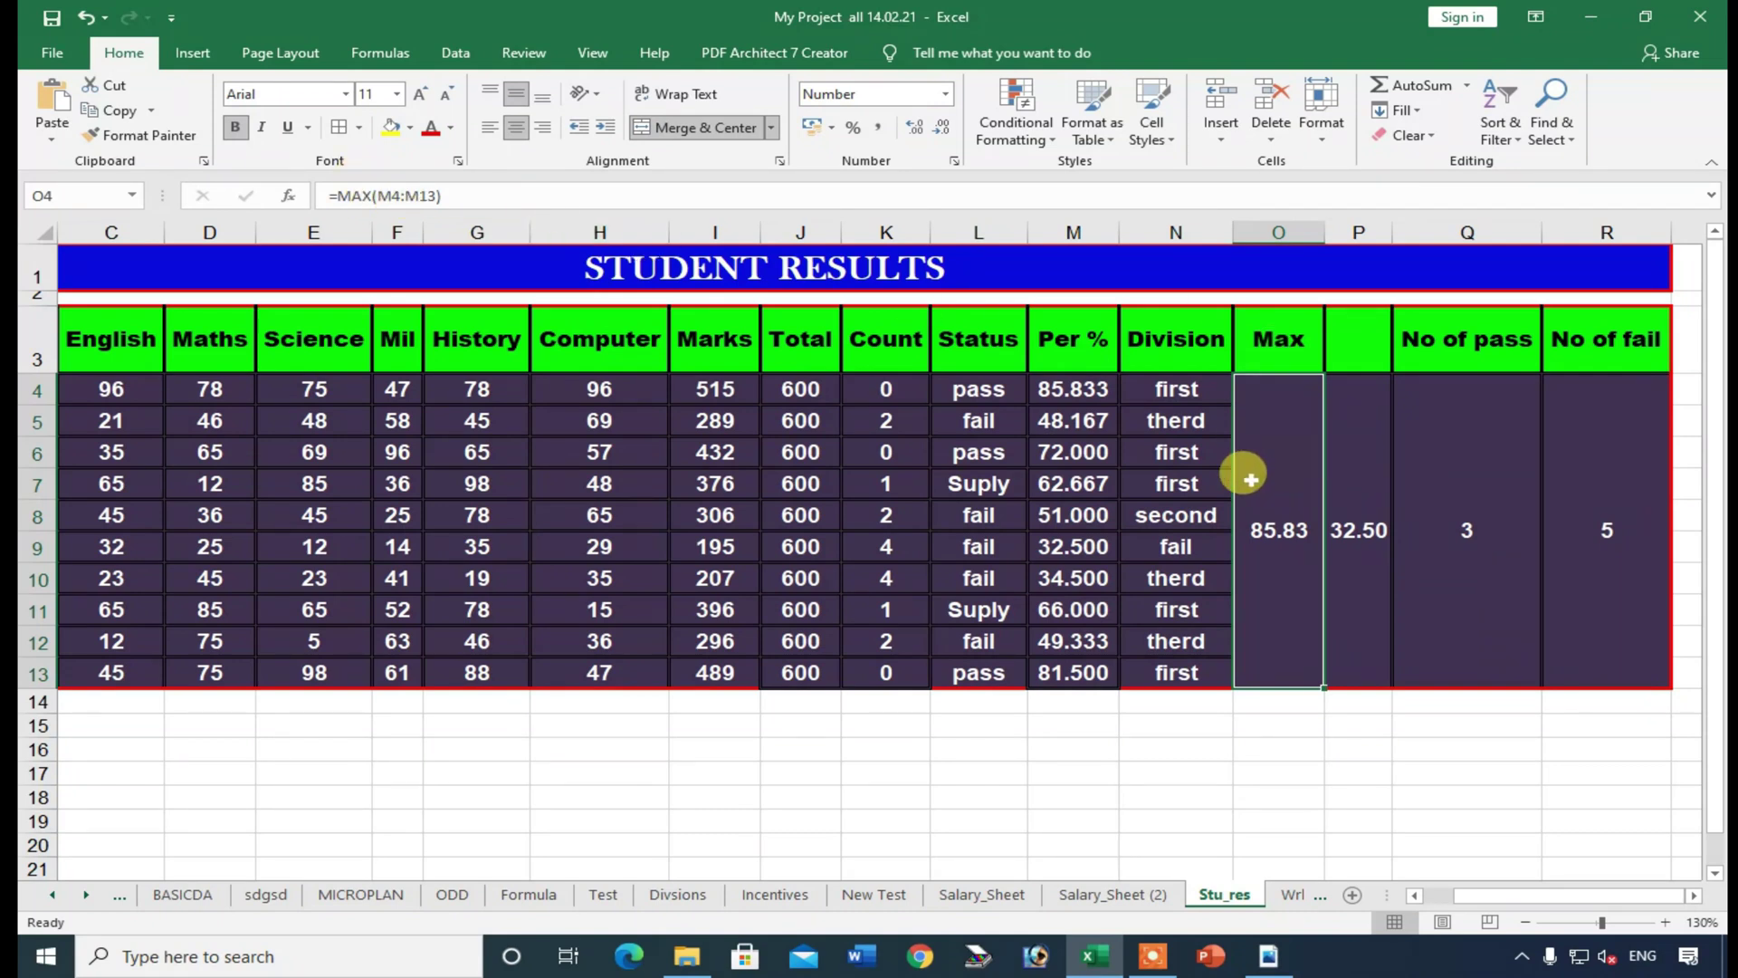
left_click(1363, 474)
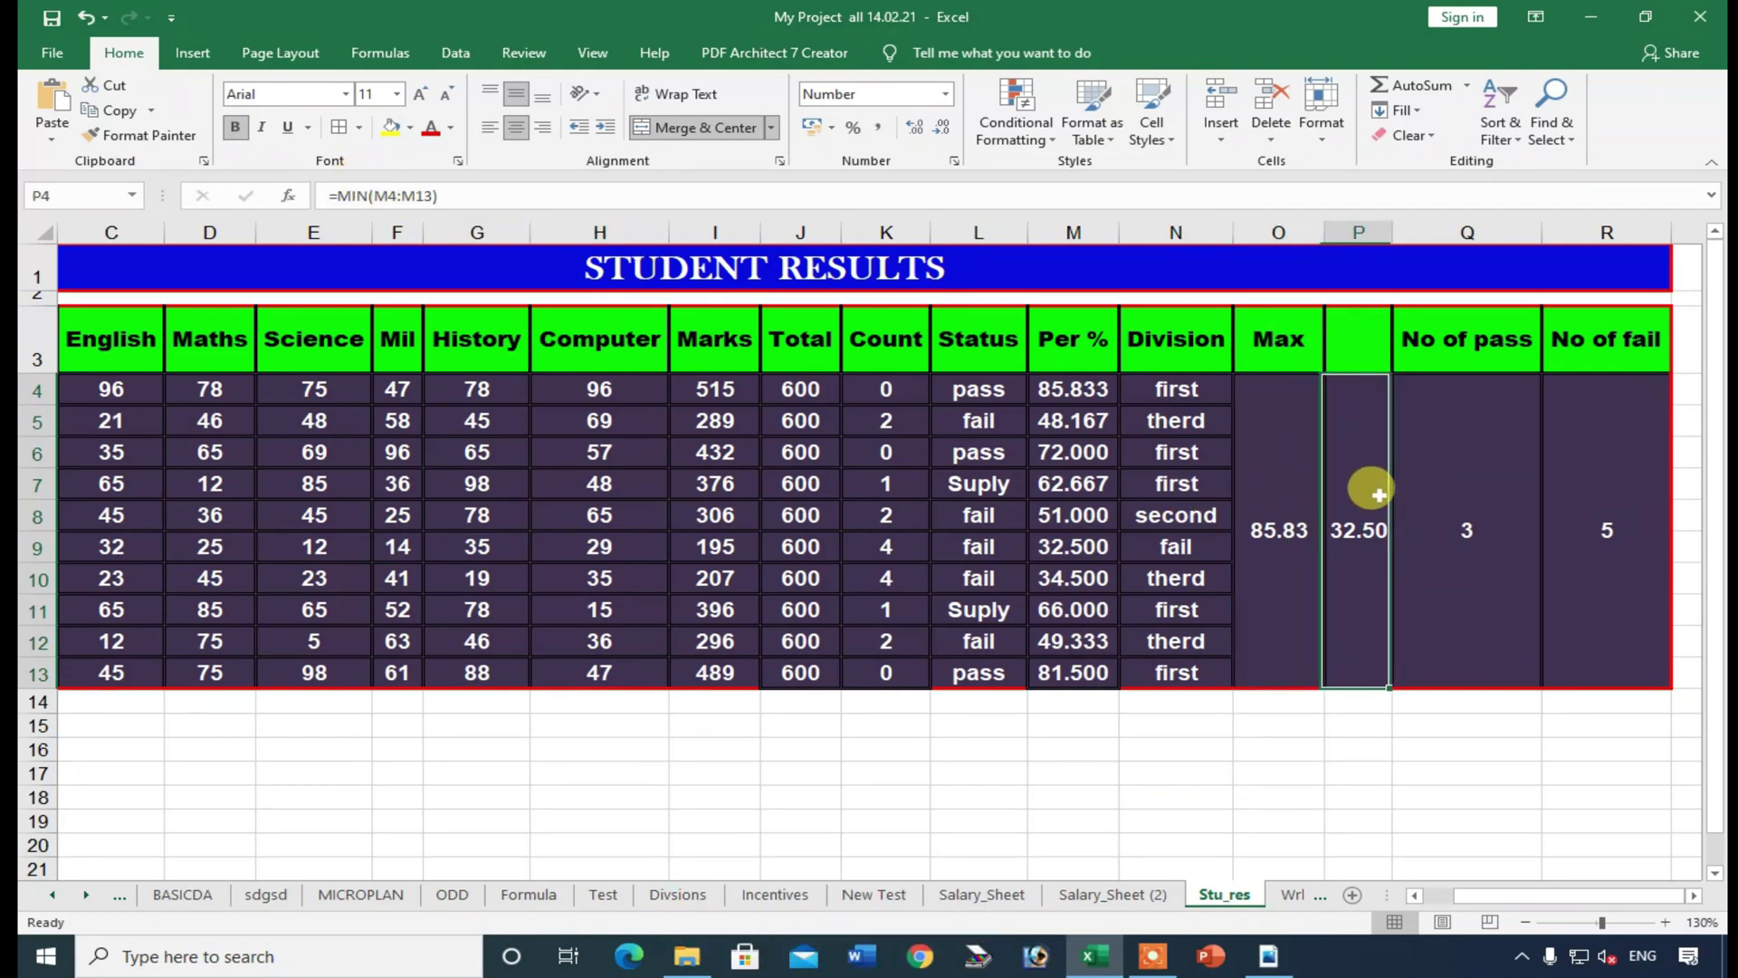
left_click(1370, 353)
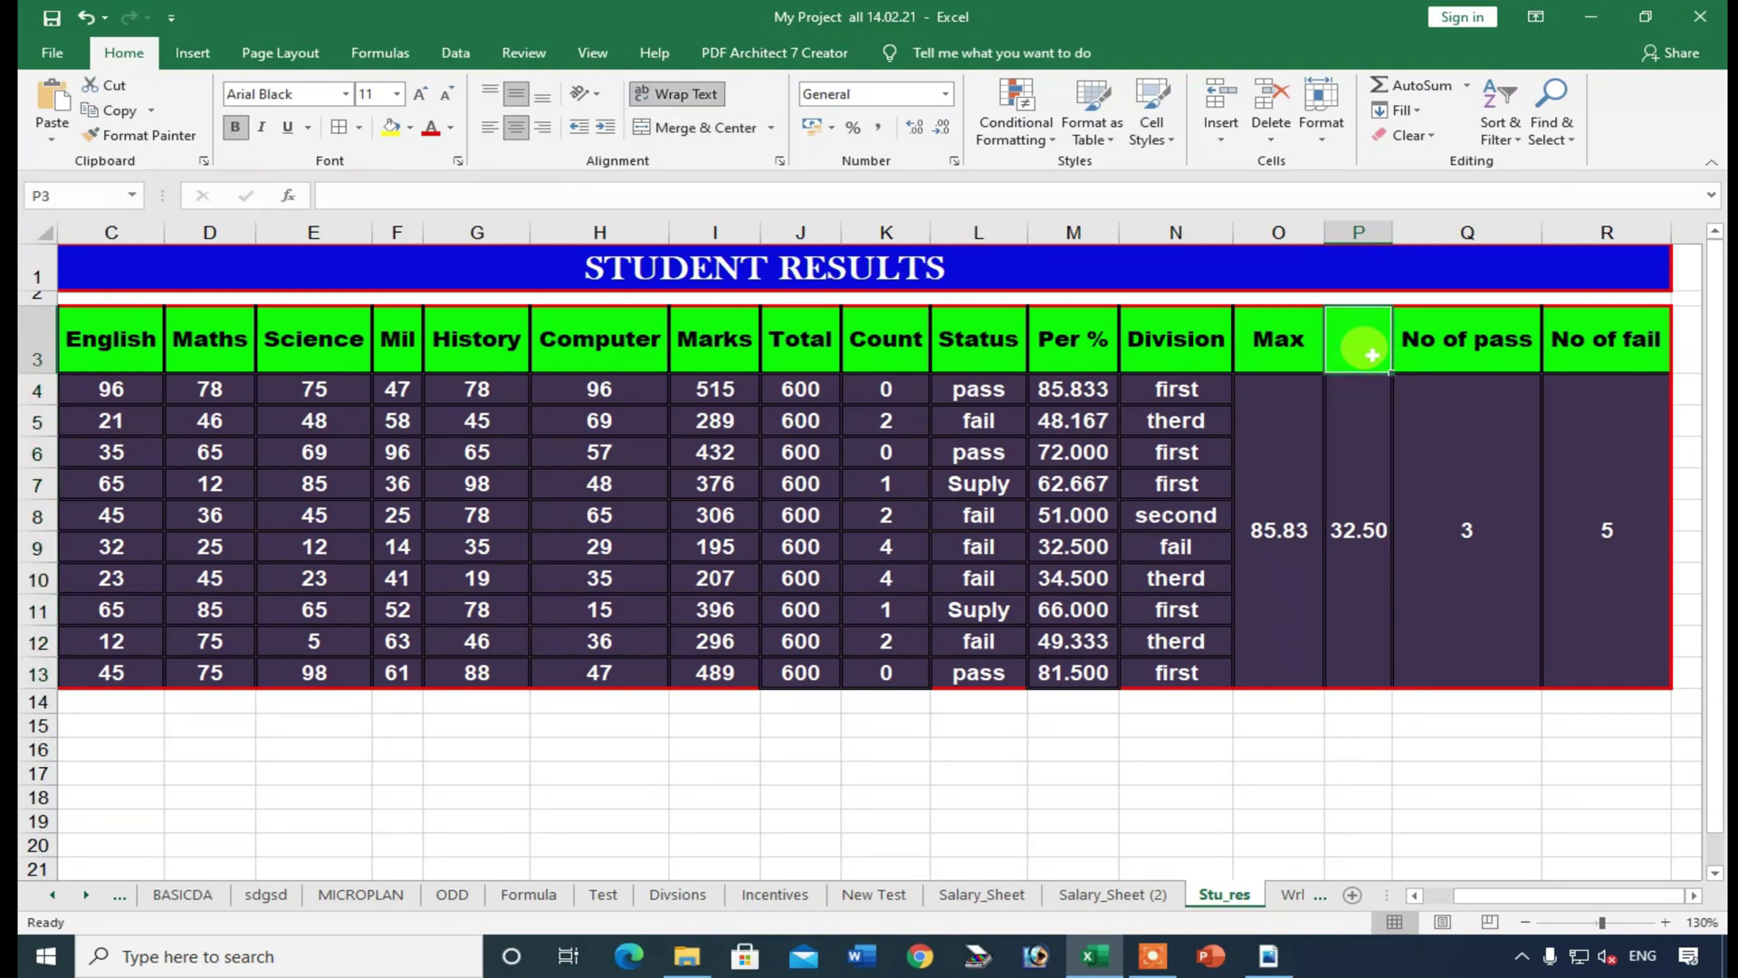
type("MIn")
key("Return")
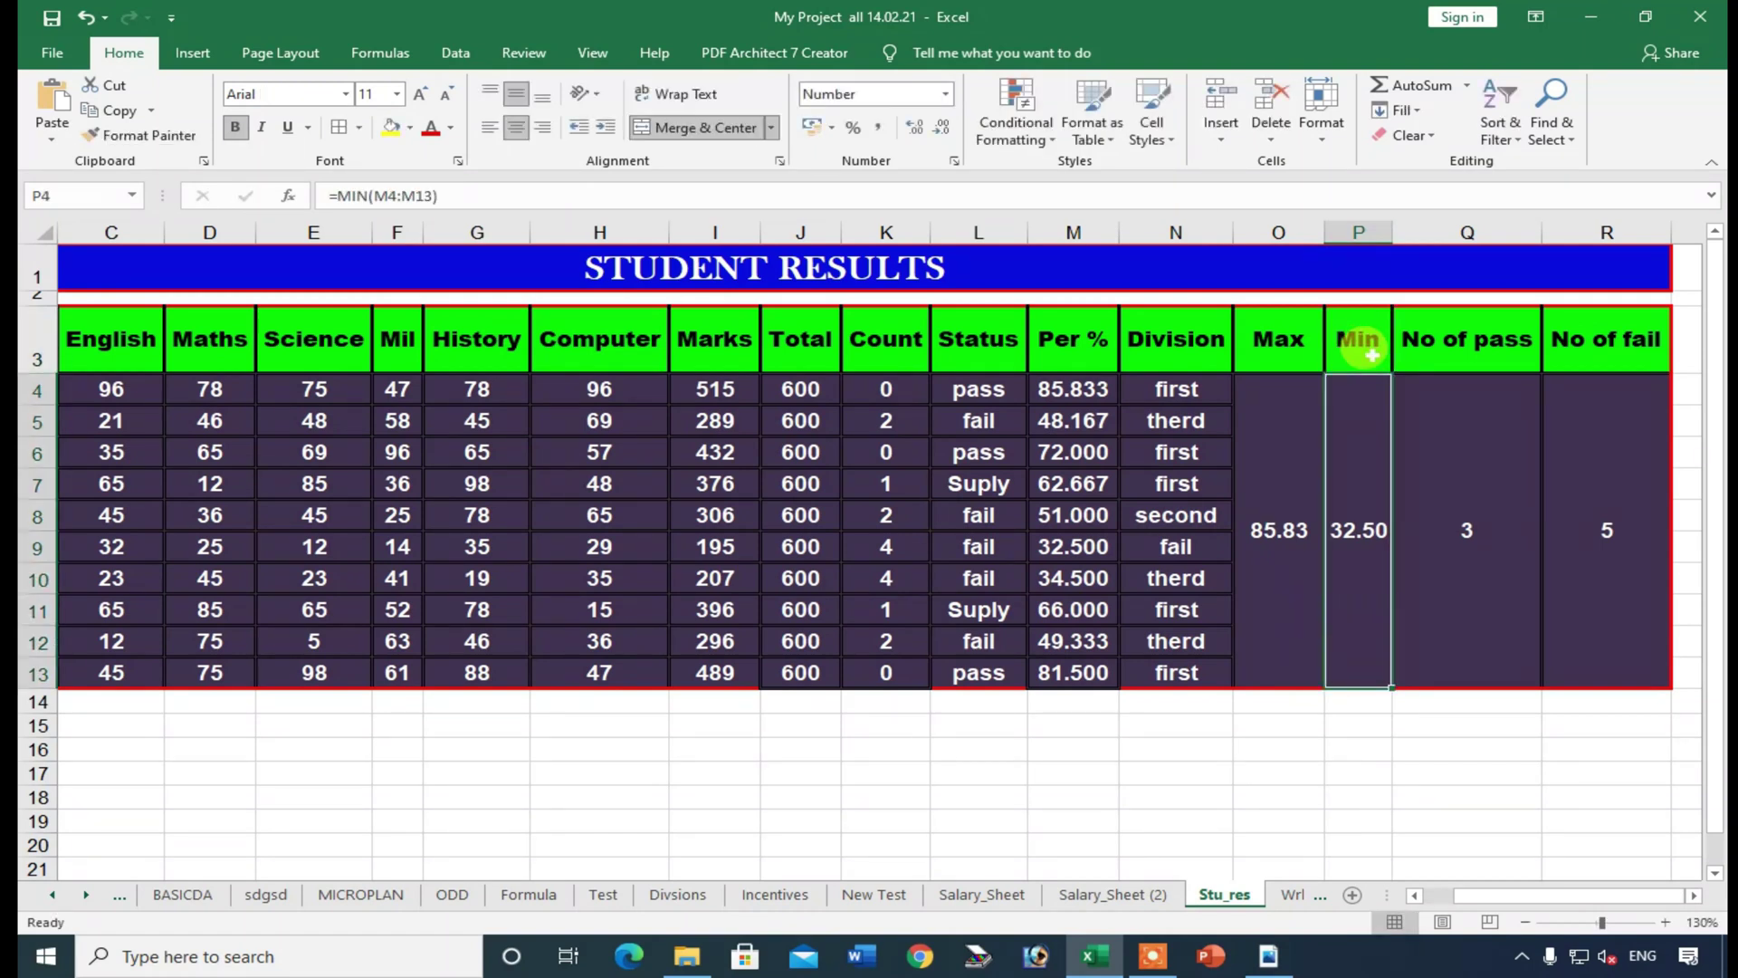
left_click(1270, 504)
left_click(1377, 478)
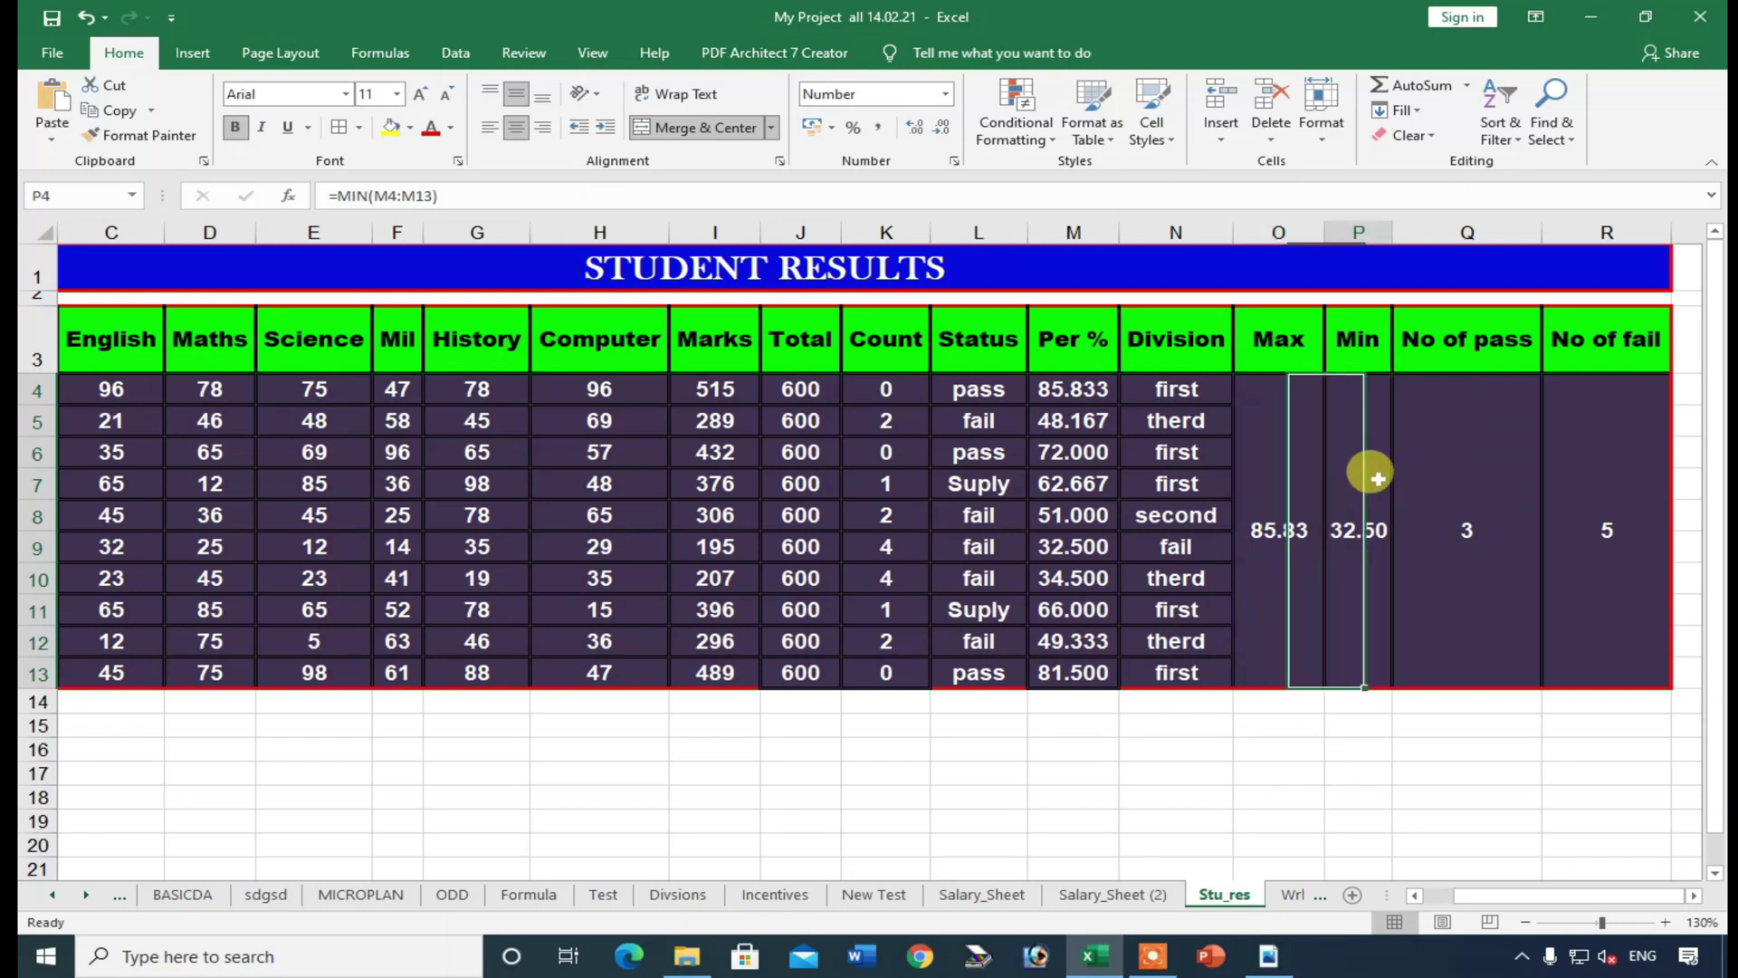
- Examine the average, maximum and minimum formulas in columns F, G and H of the New Test sheet's population table
left_click(864, 894)
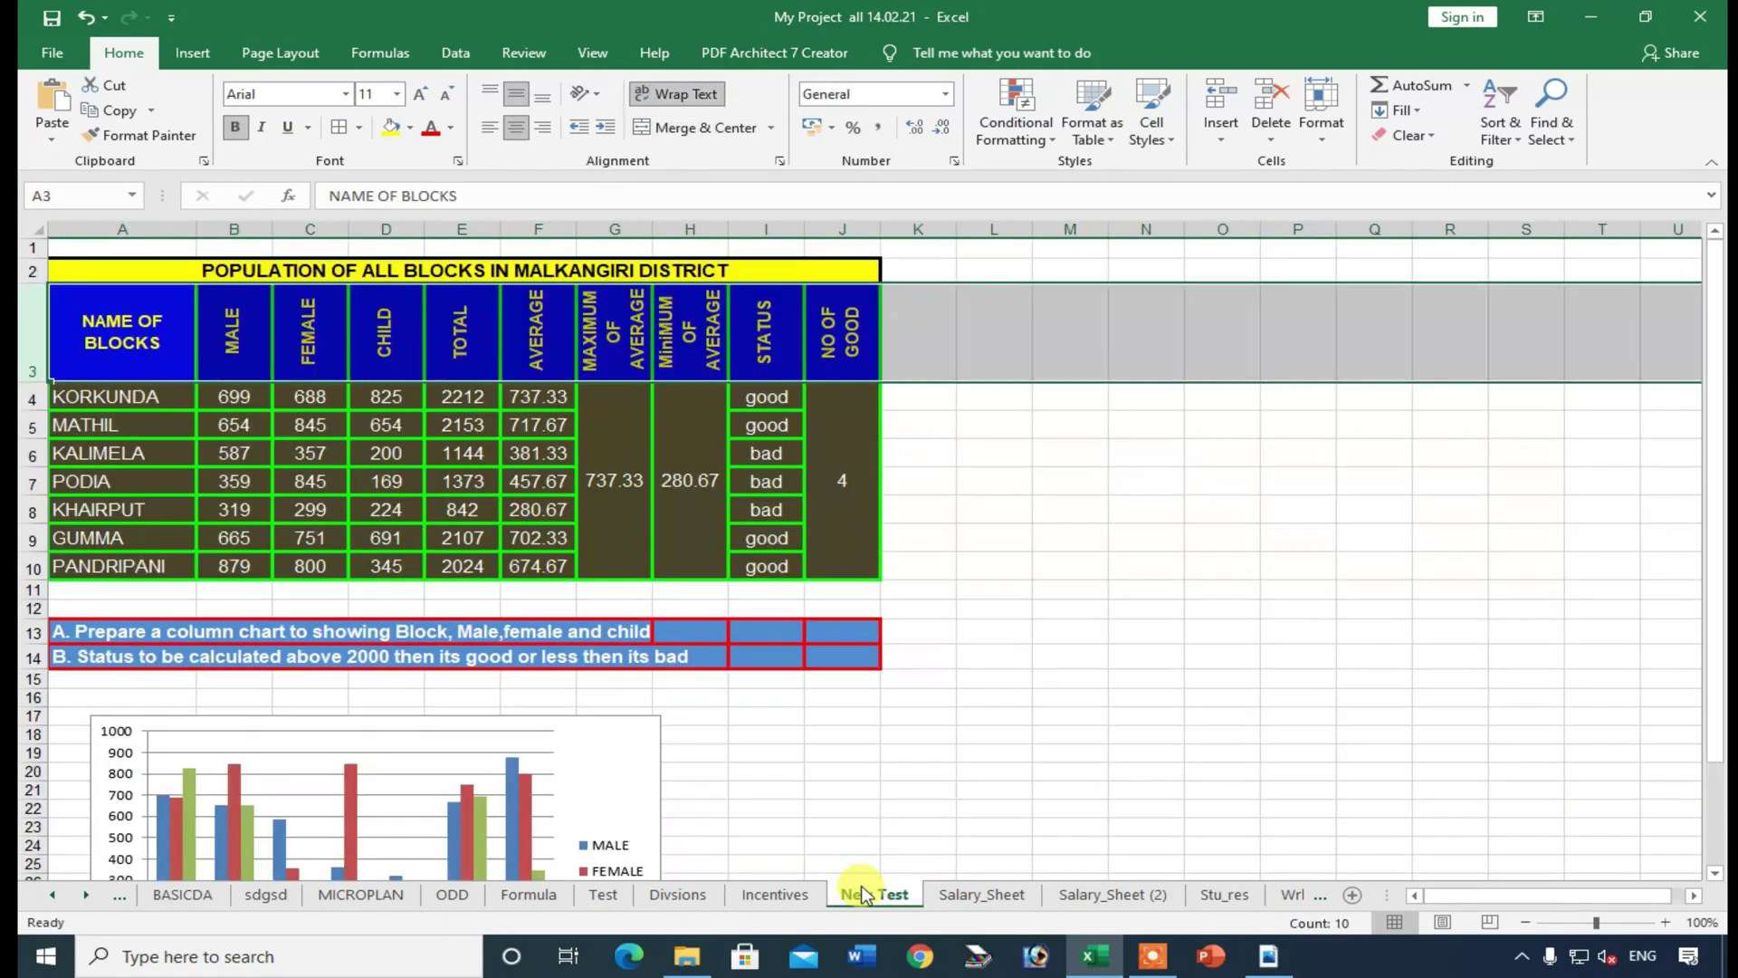
left_click(616, 390)
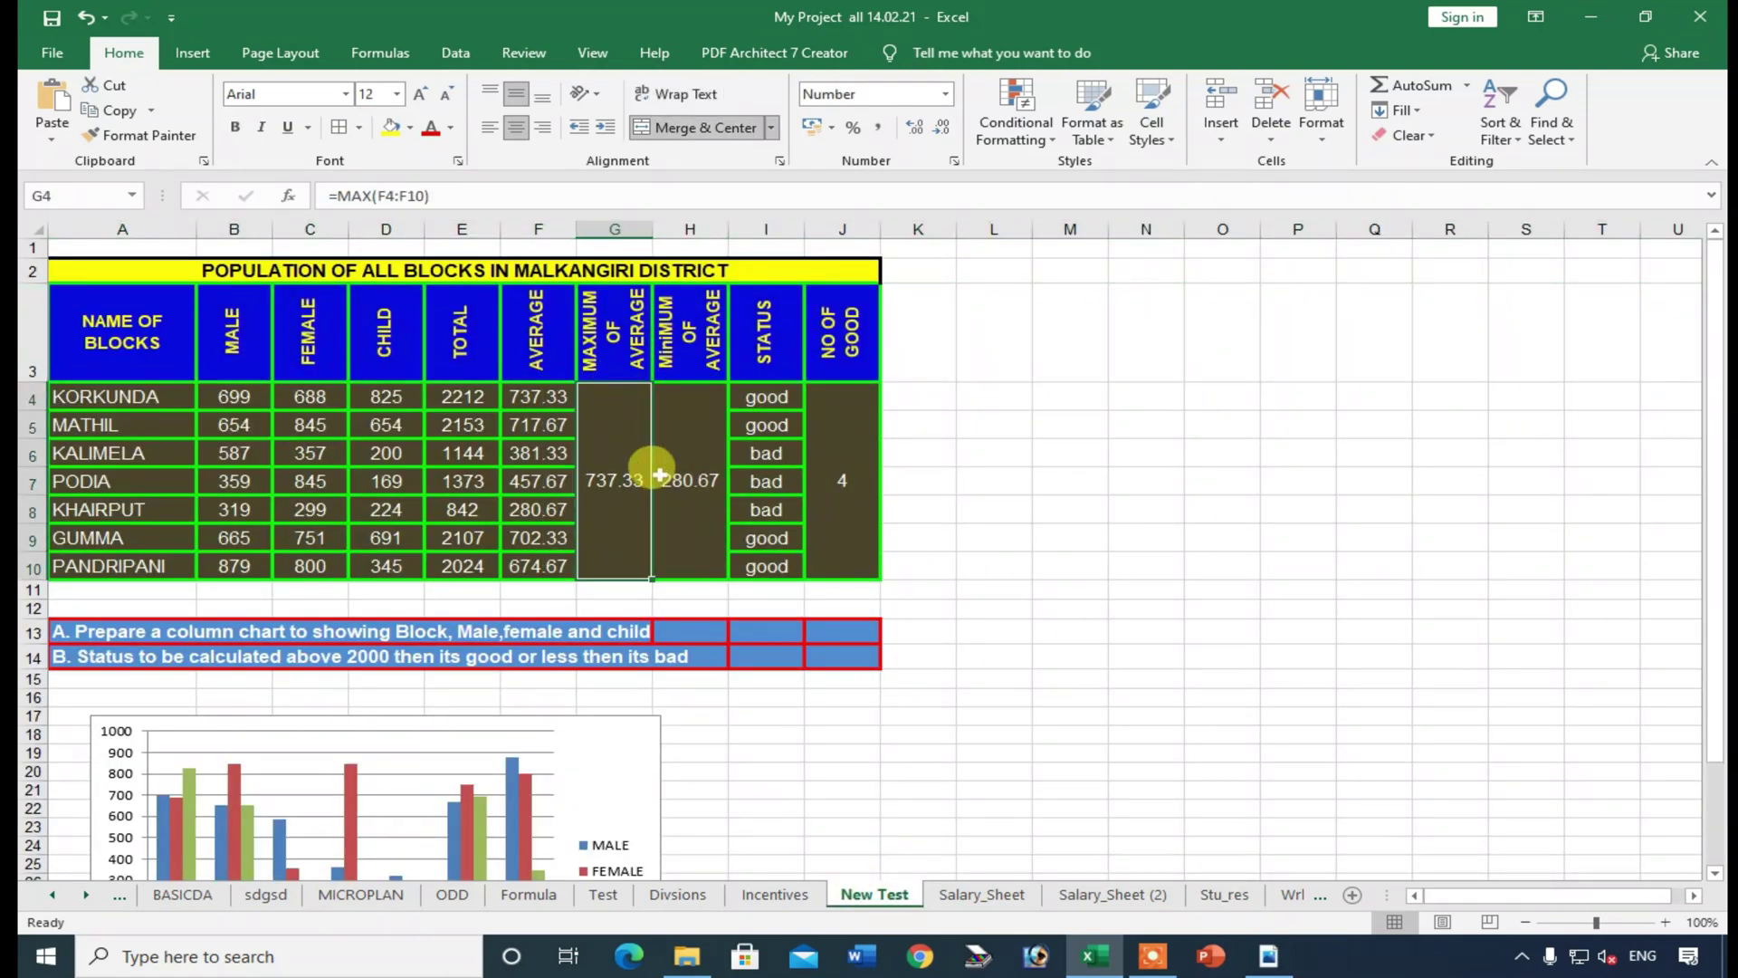
left_click(547, 387)
left_click_drag(530, 398, 538, 563)
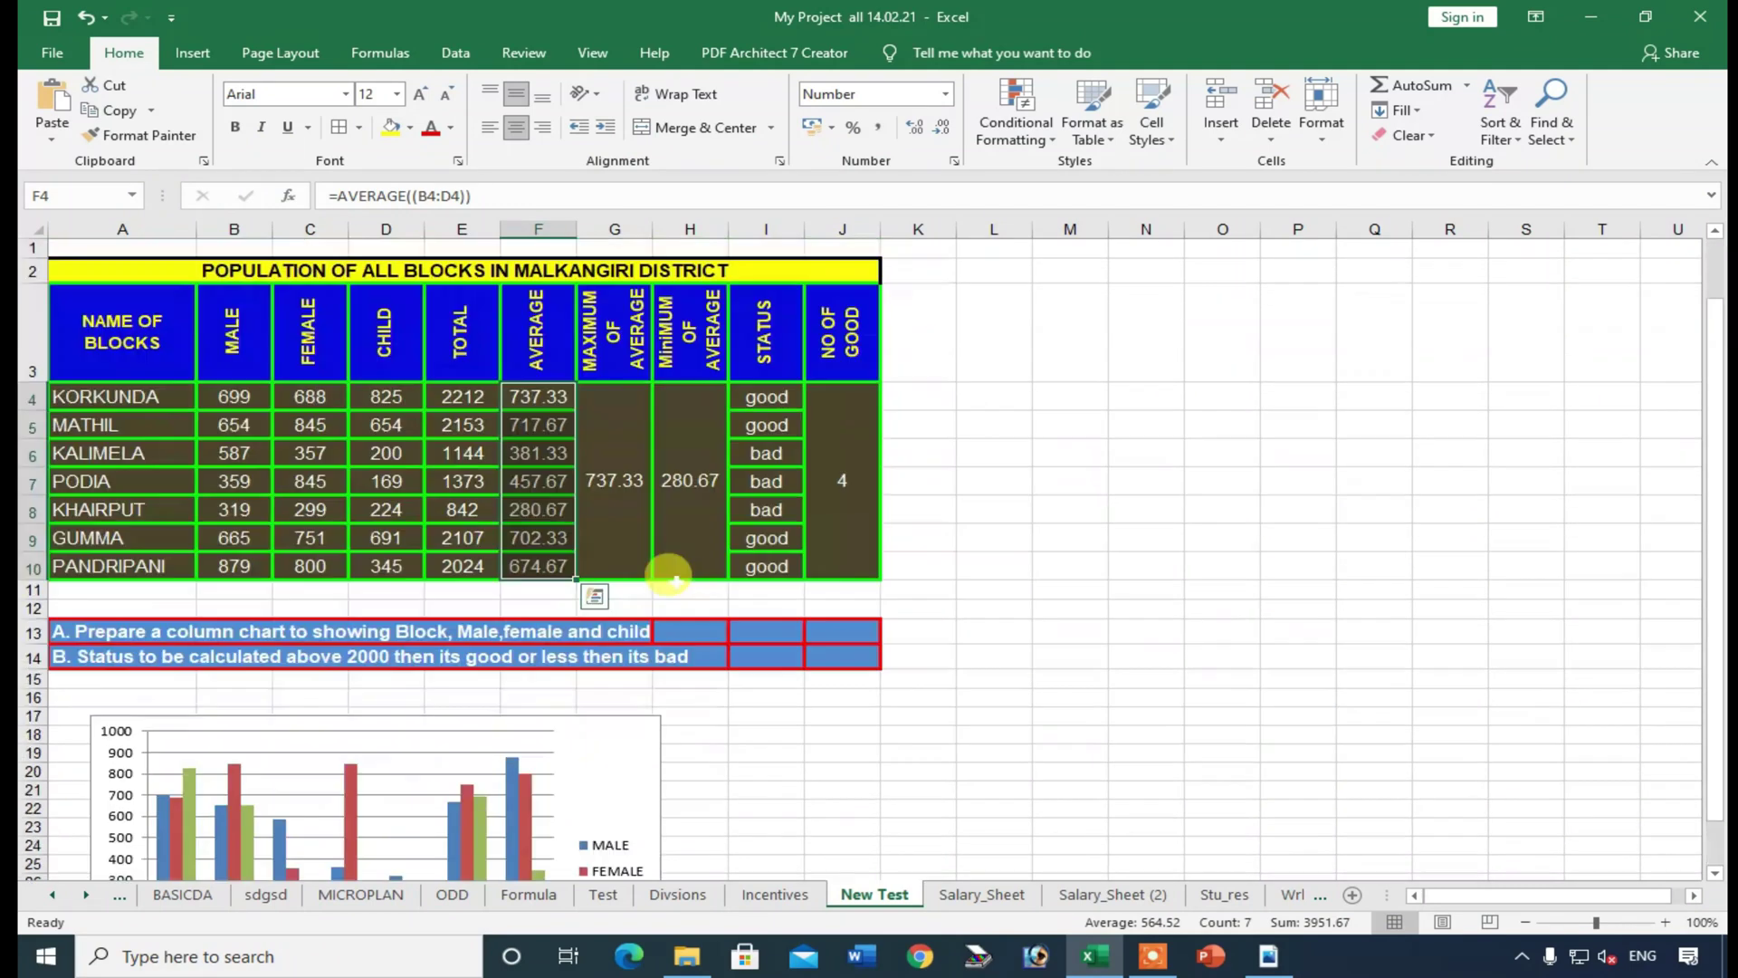
left_click(538, 396)
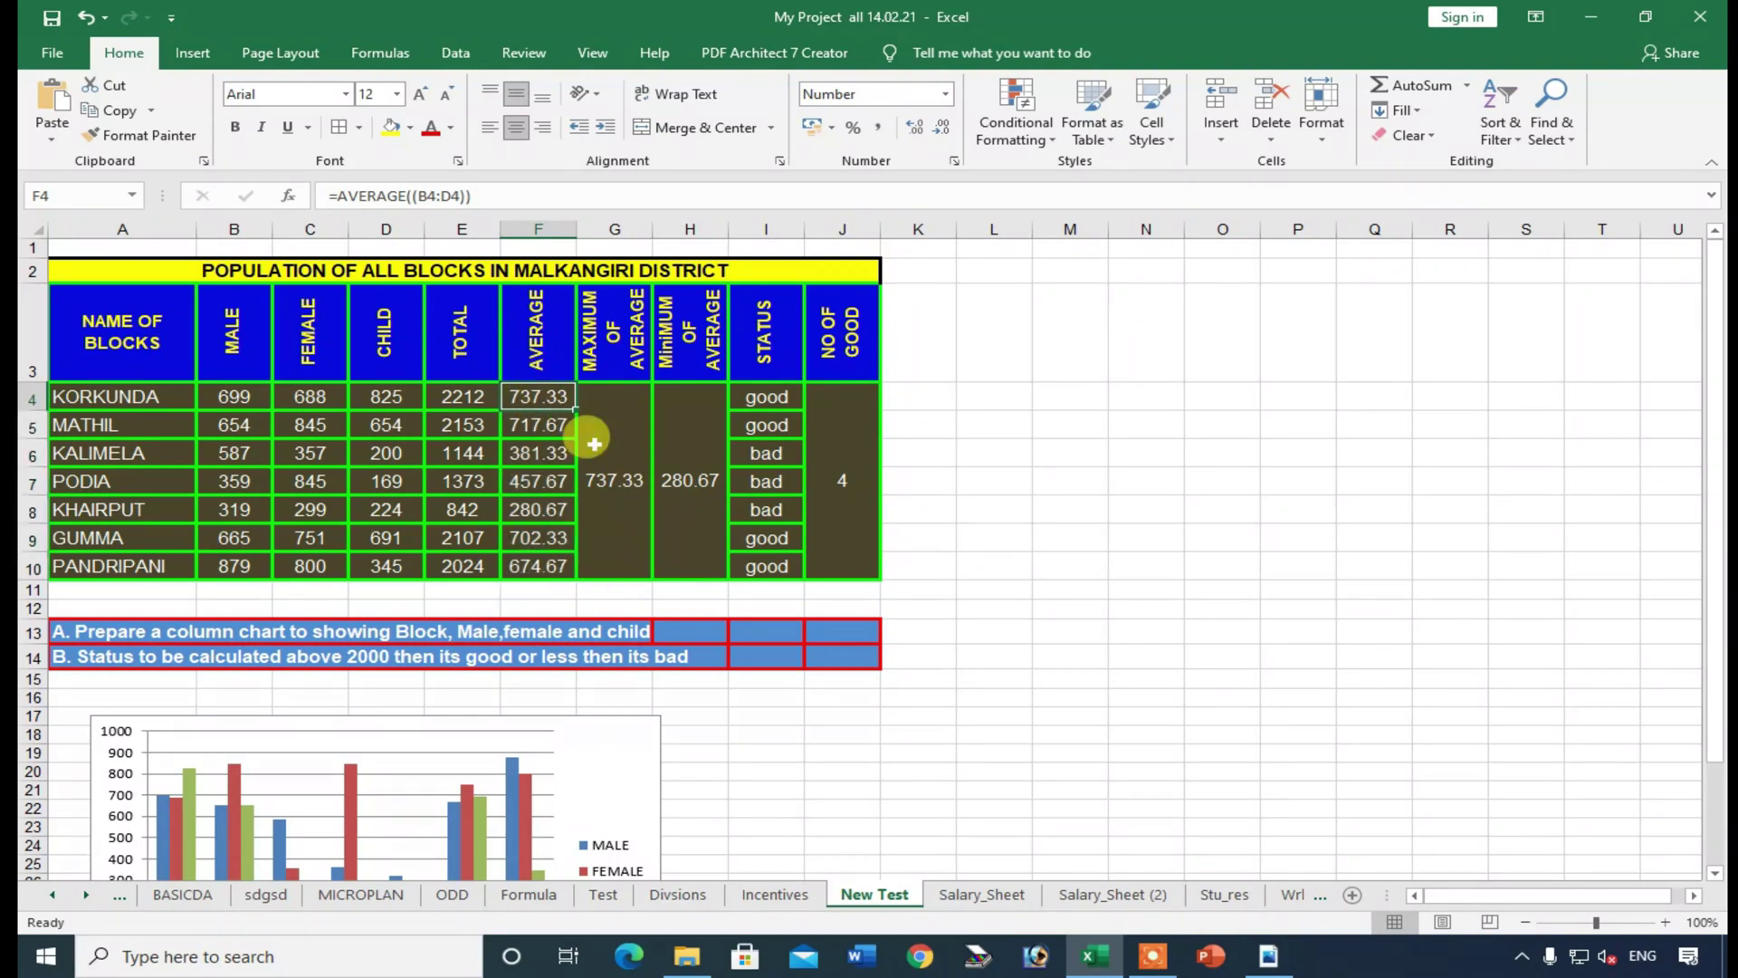
left_click(693, 412)
left_click(233, 276)
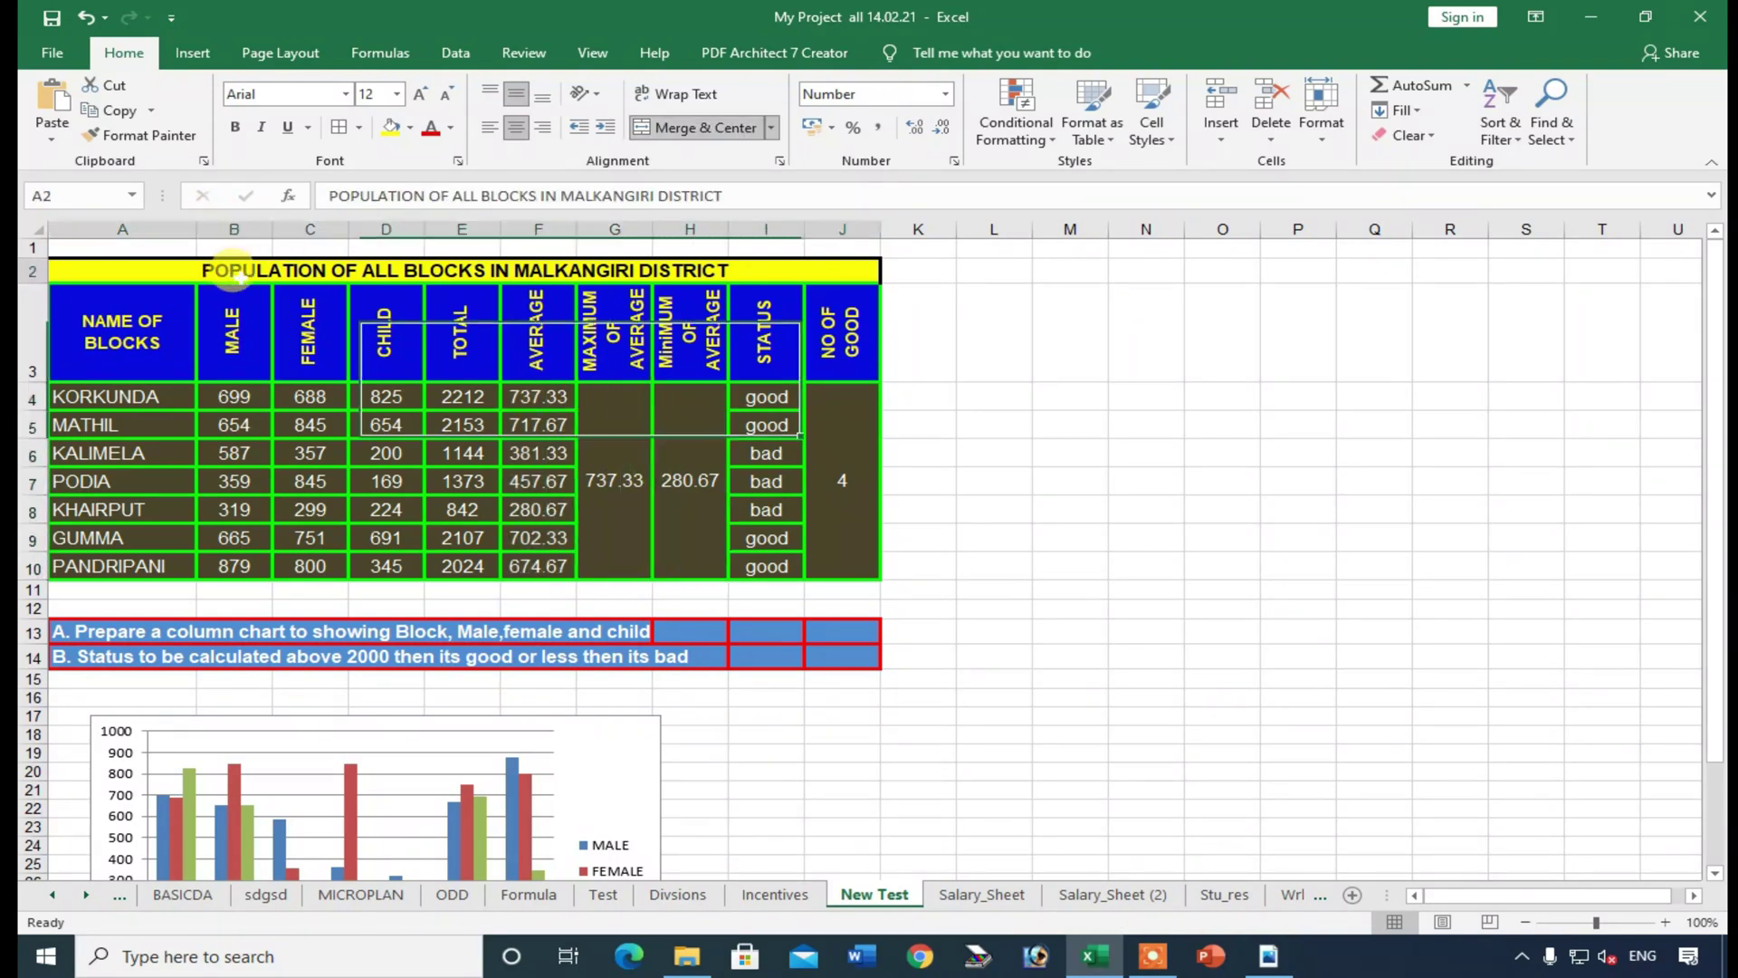
left_click(616, 480)
left_click(679, 470)
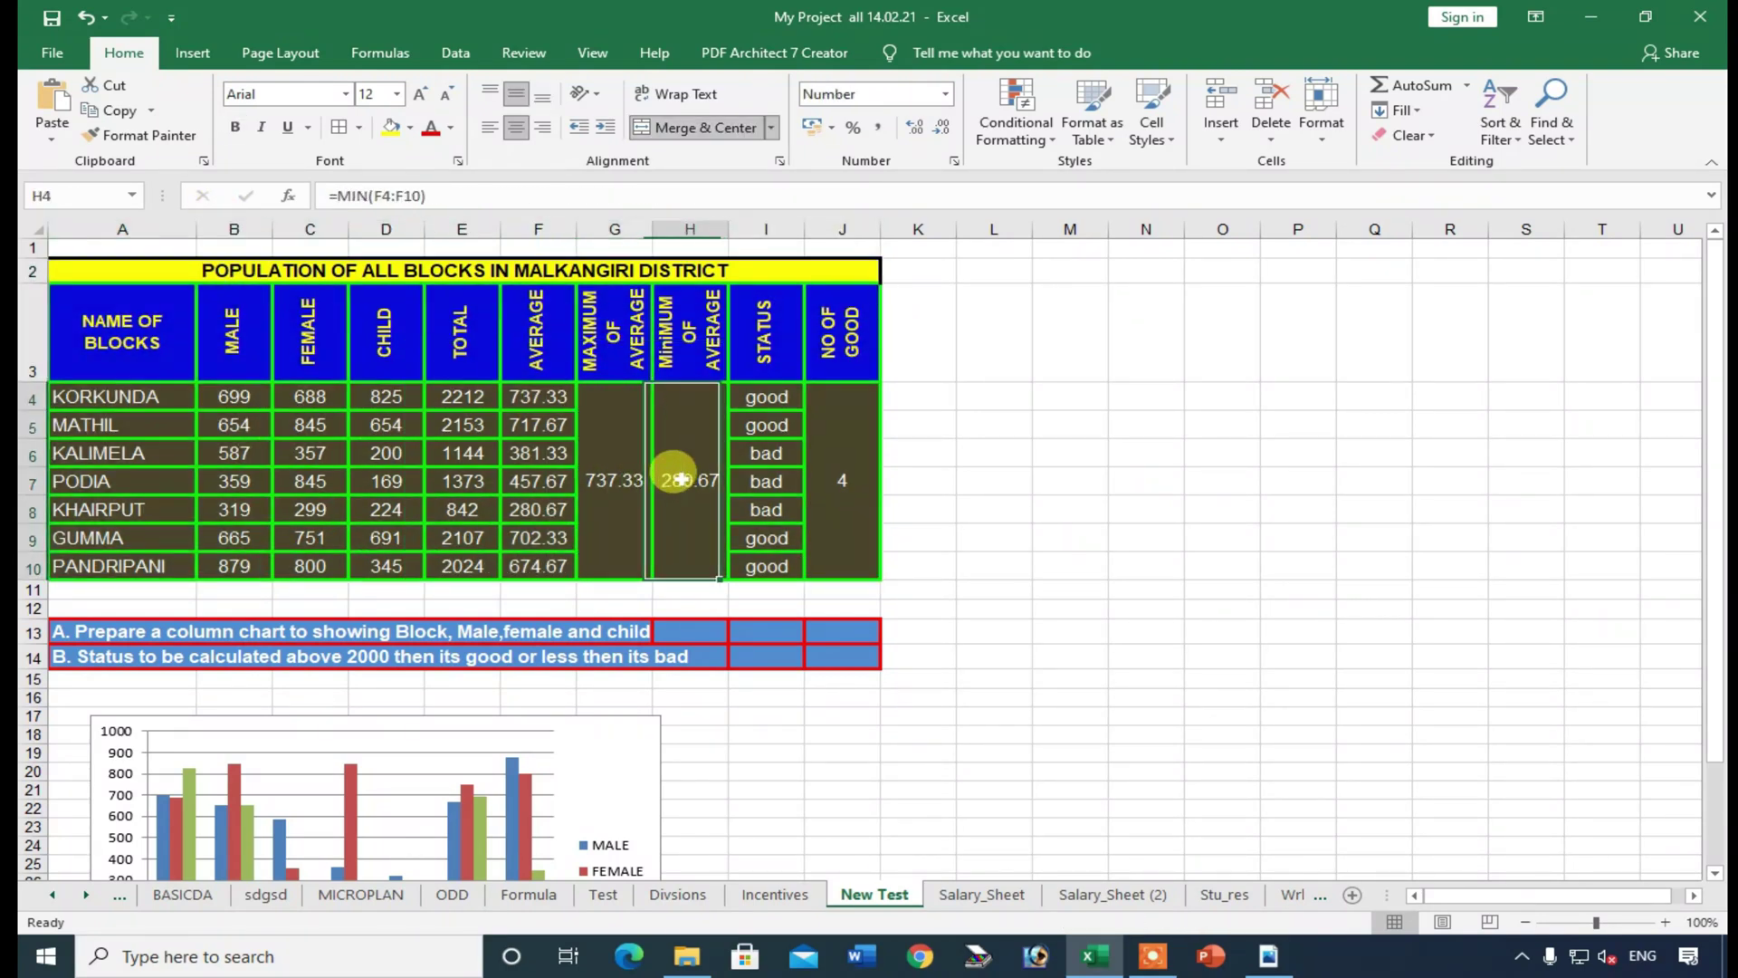
left_click(740, 407)
left_click(328, 194)
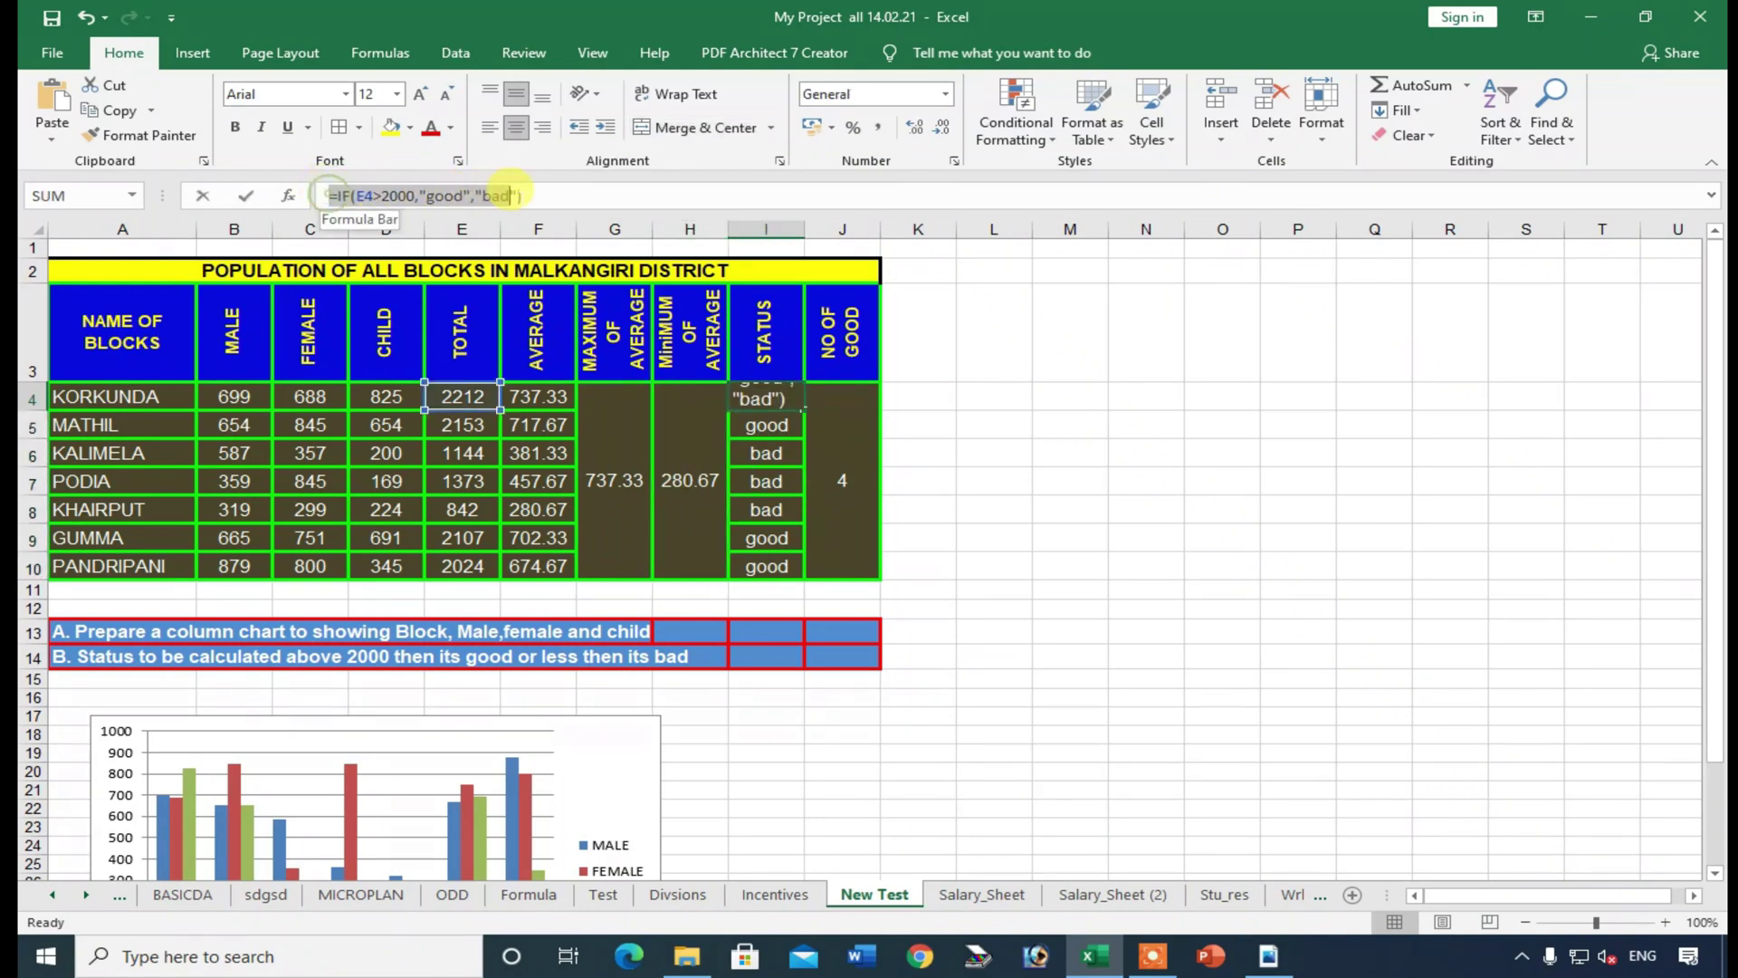
type("=")
left_click(844, 462)
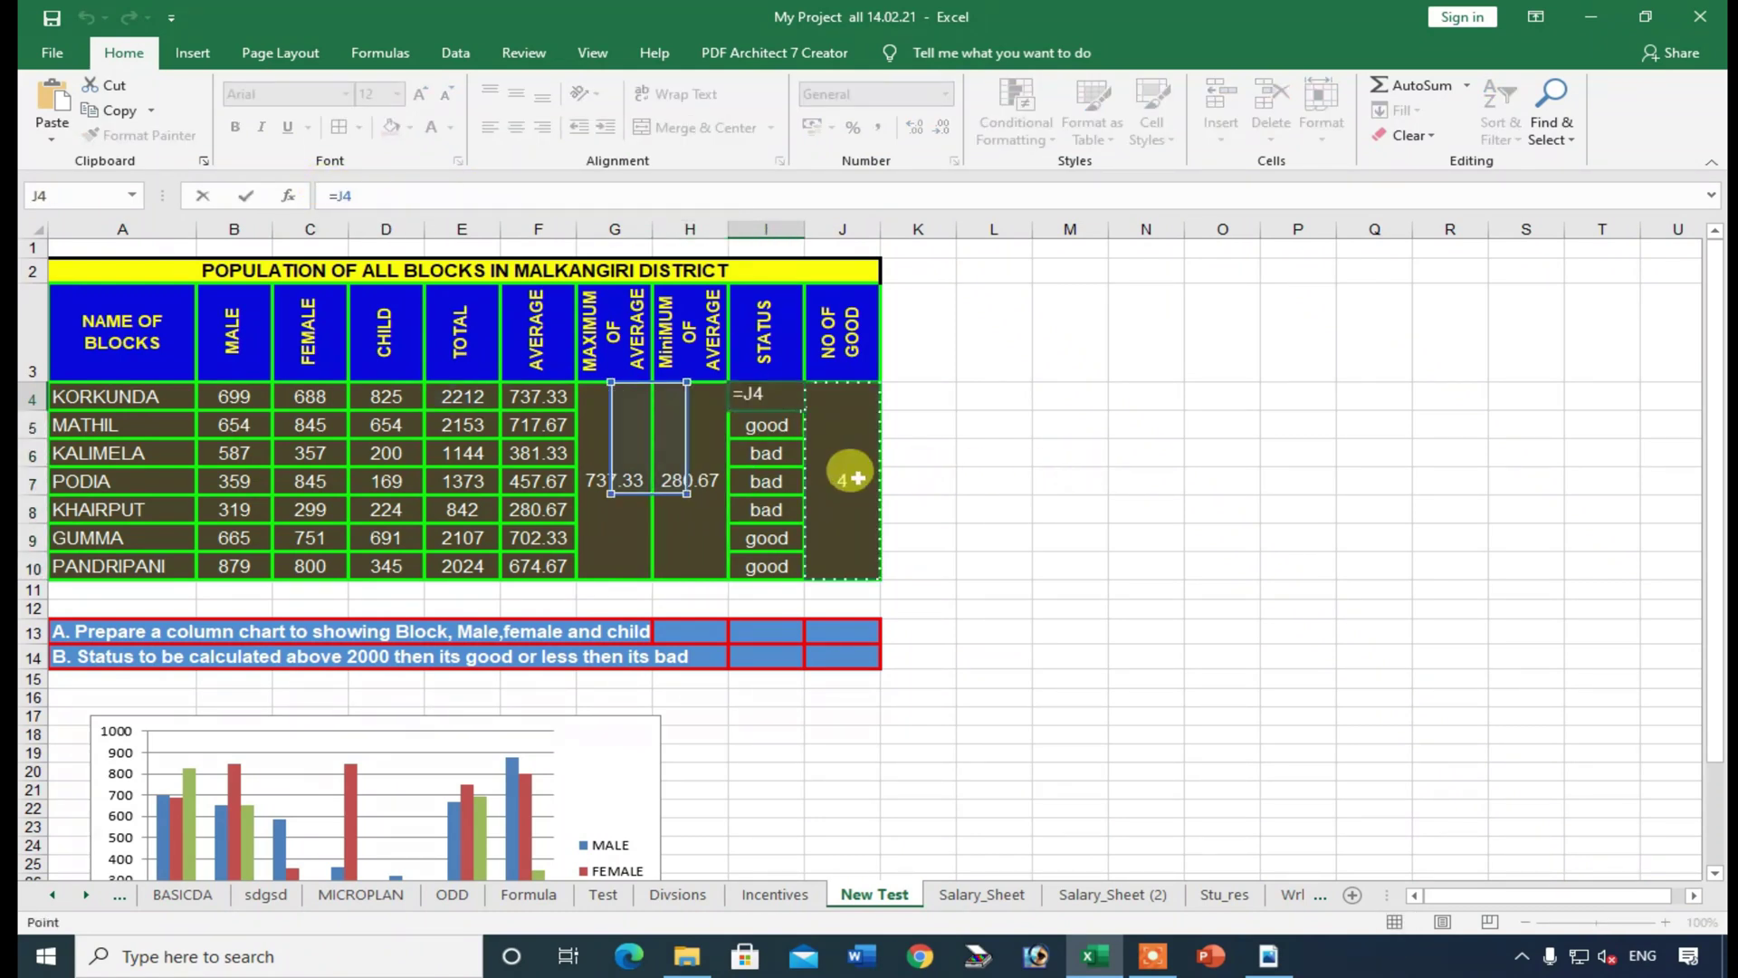
key("Return")
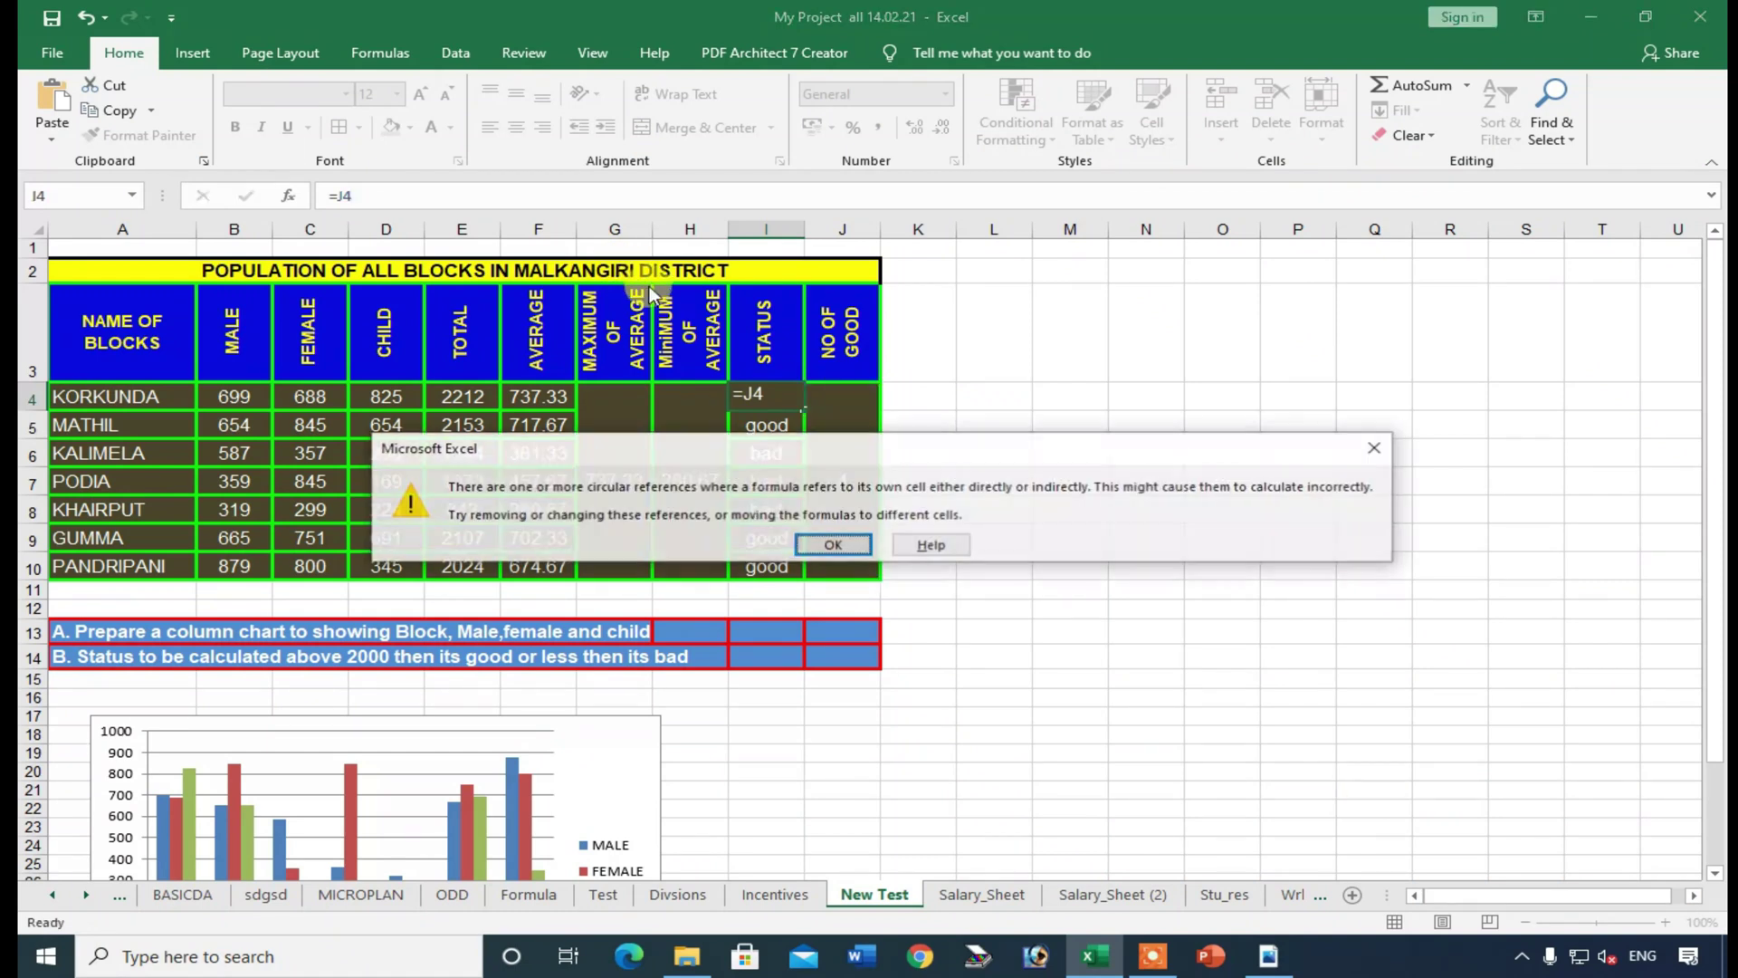
left_click(1372, 449)
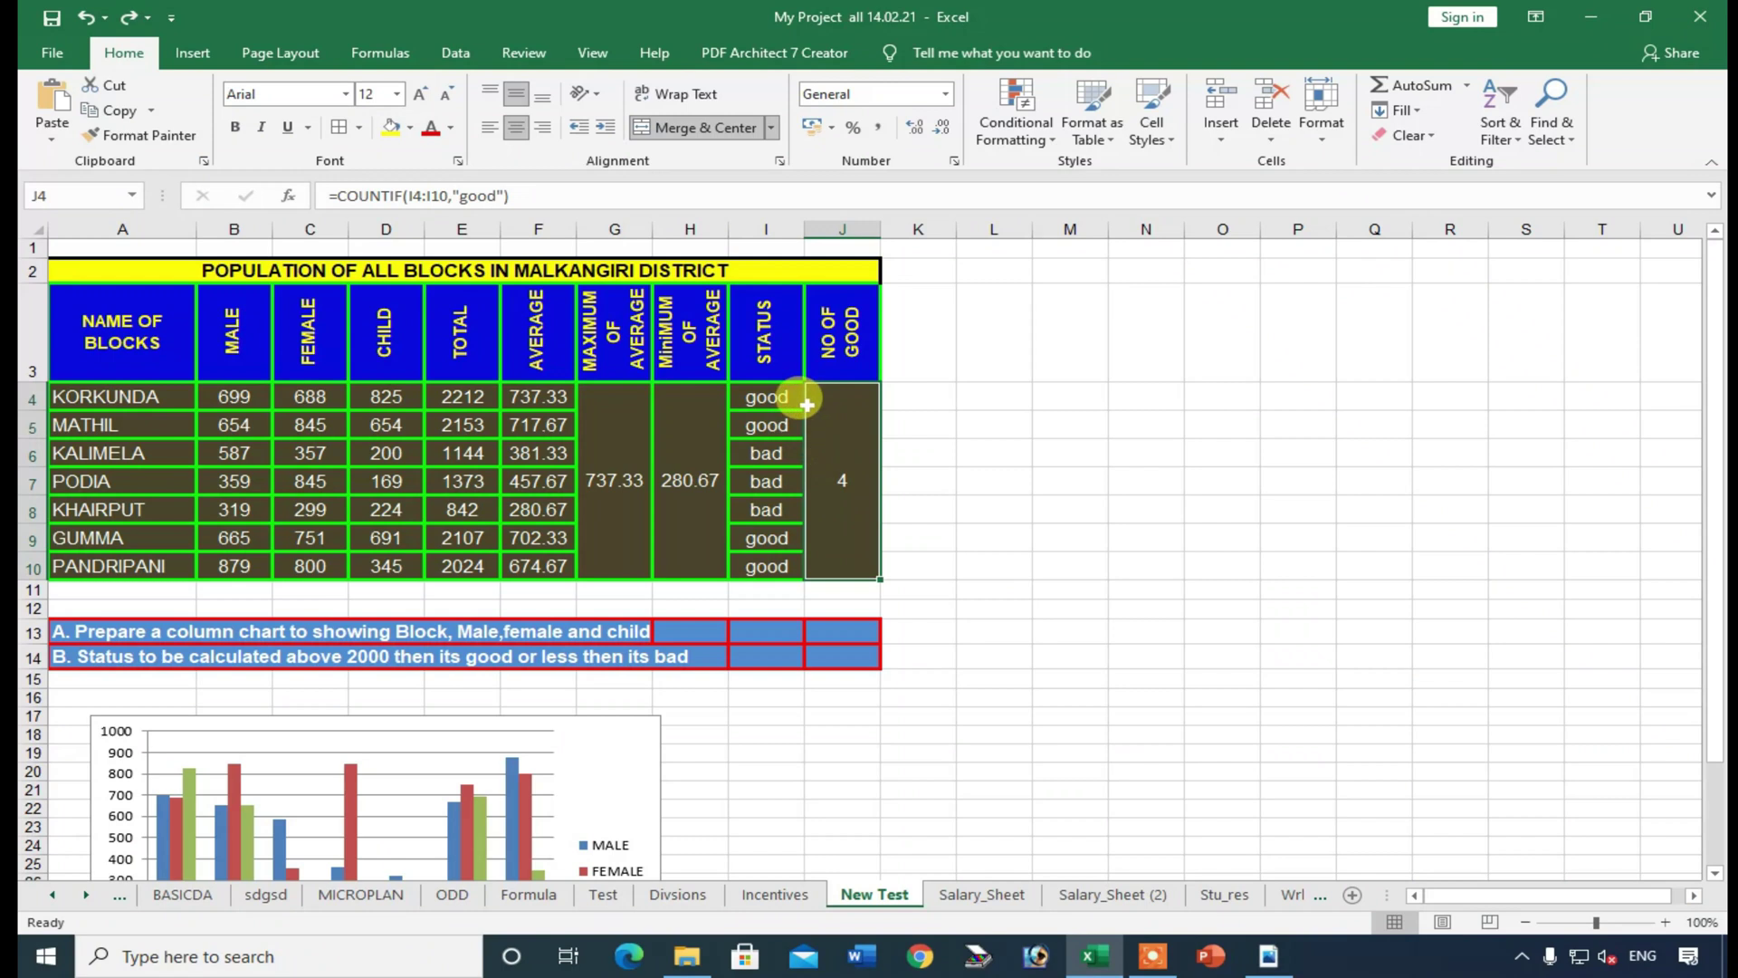
- Review the COUNTIF formula in the No of Good cell J4 and its referenced Status range
double_click(827, 448)
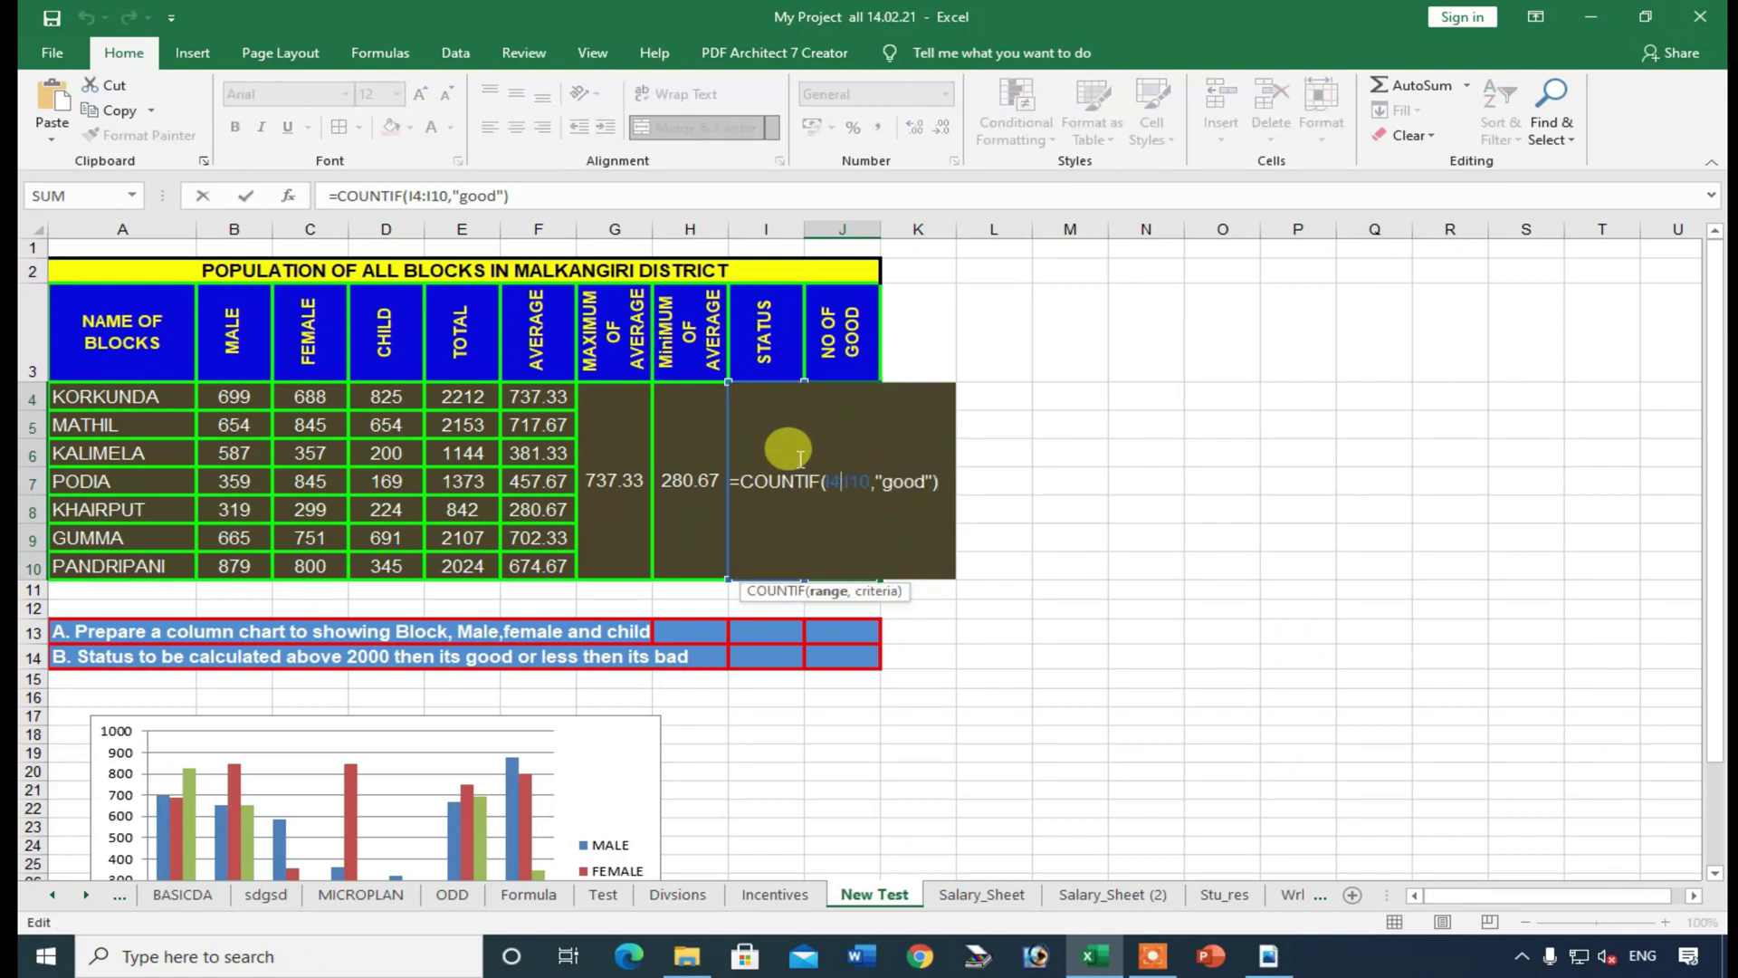
key("Return")
left_click(845, 482)
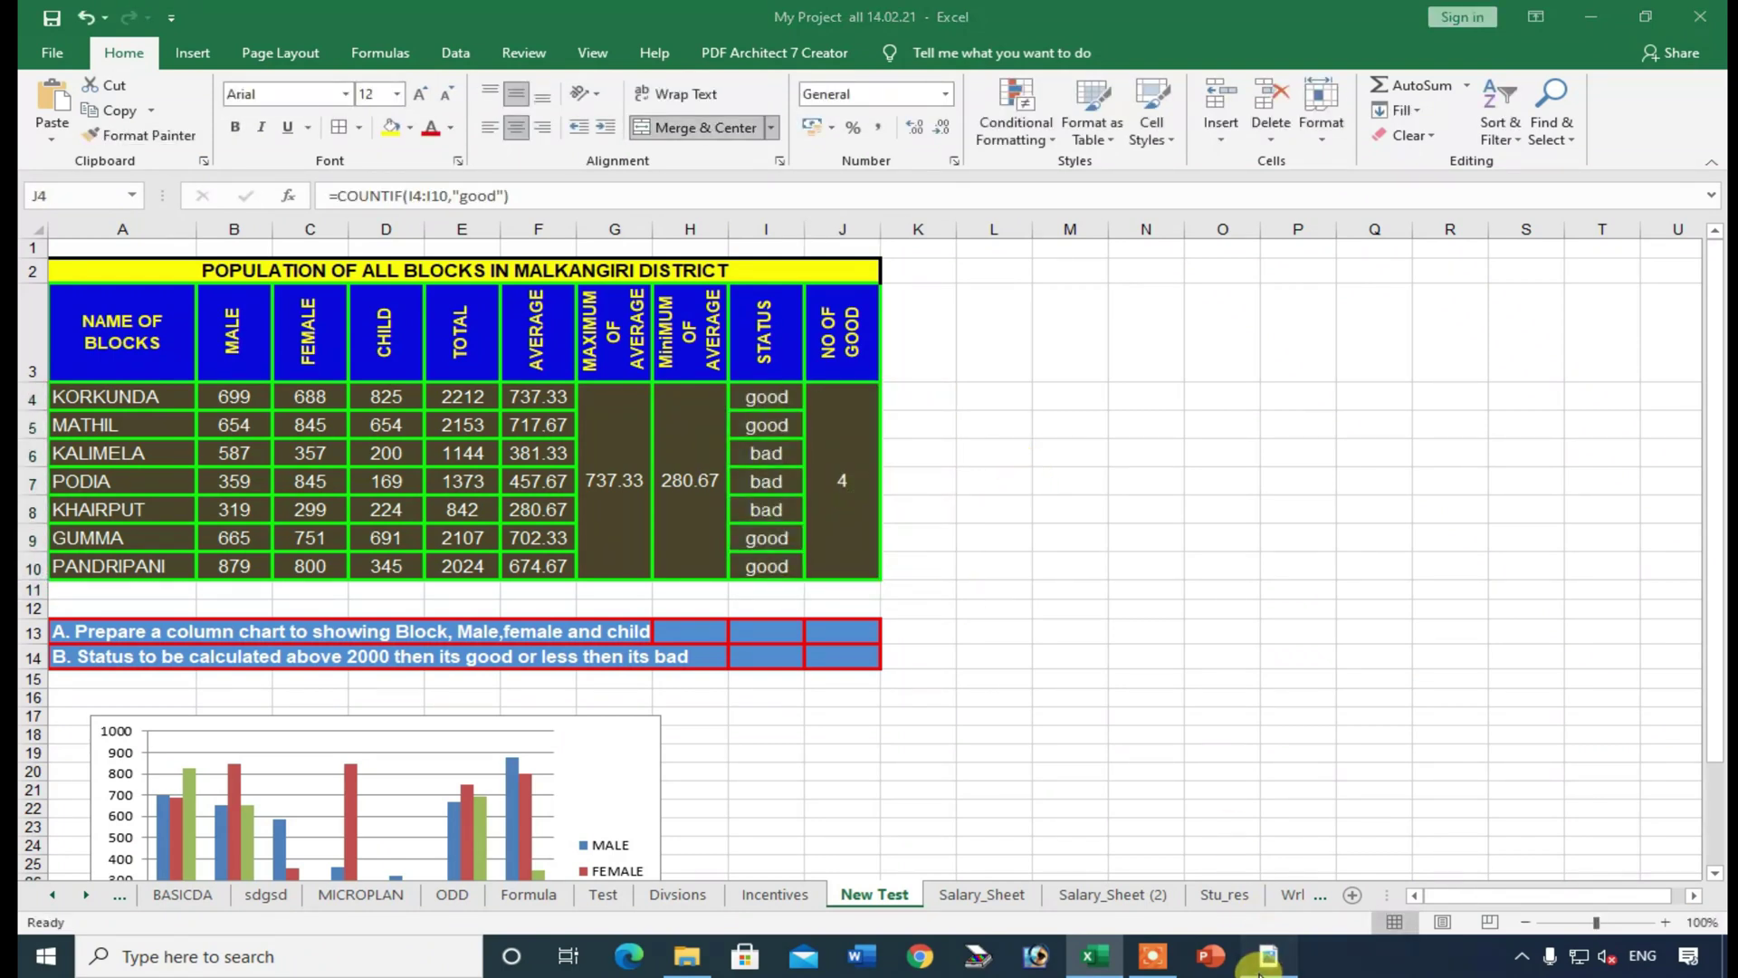
- Switch to the Excel all practice test PDF in Adobe Reader and review its list of Excel formulas, from arithmetic and percentage to Min, Max and Average
key("alt+Tab")
left_click_drag(438, 452, 725, 455)
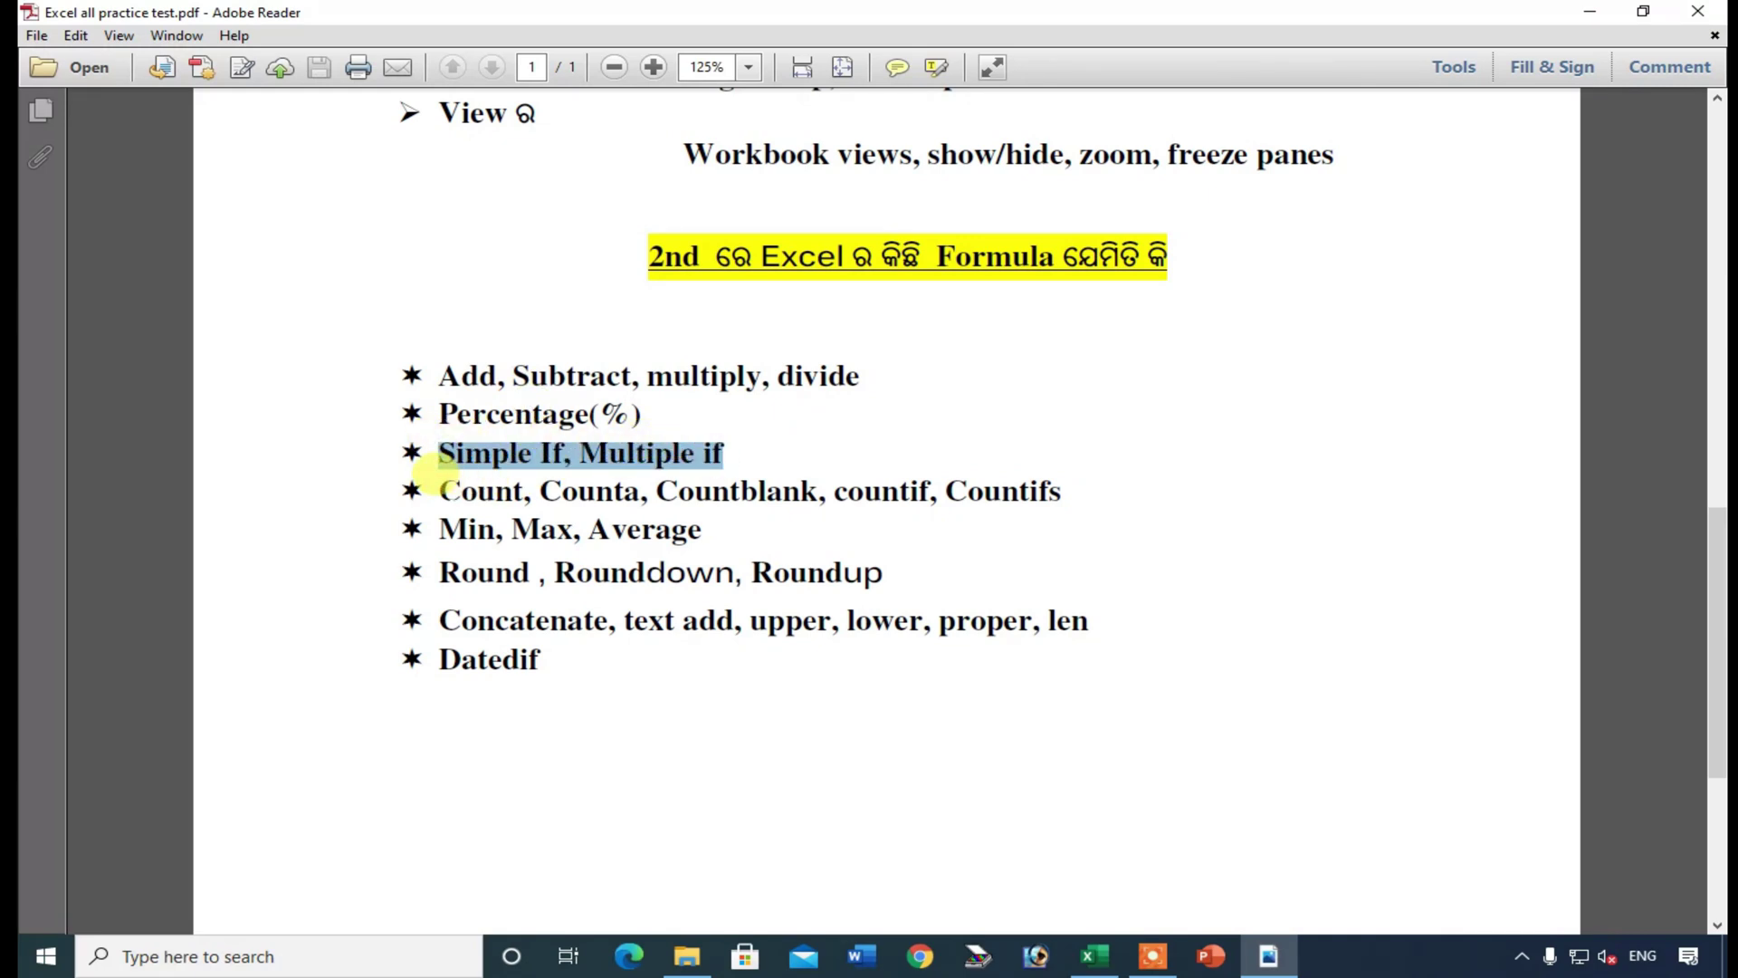
left_click_drag(834, 491, 1005, 491)
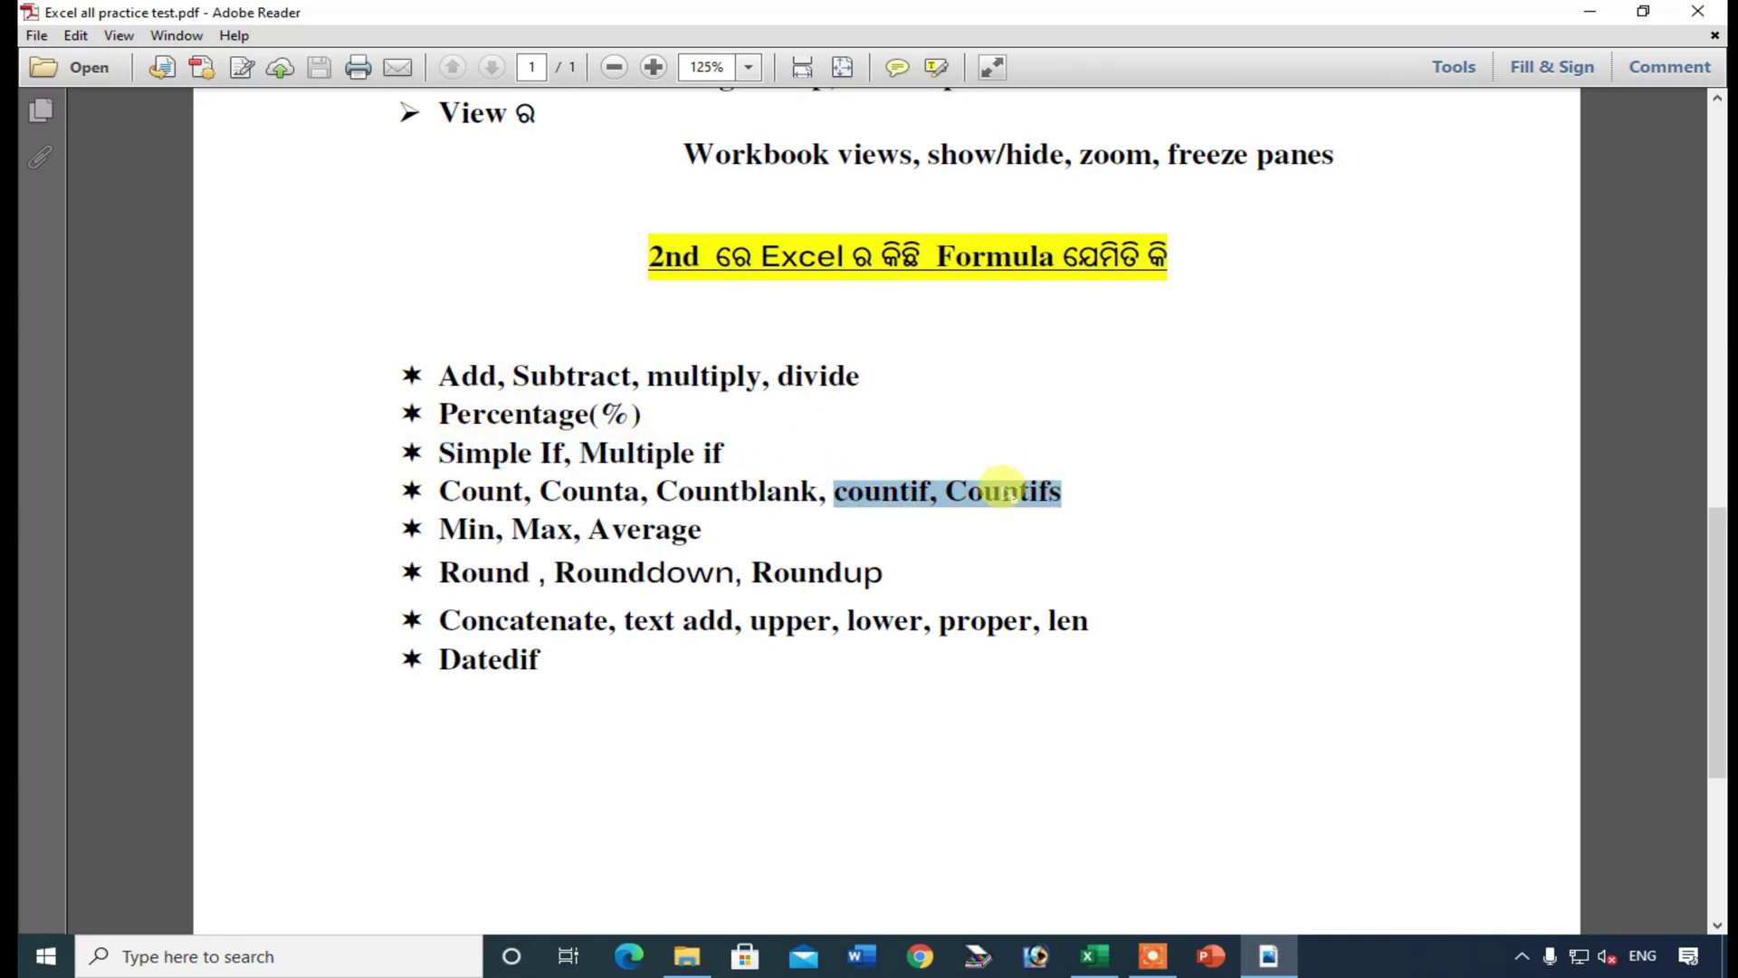
left_click(955, 376)
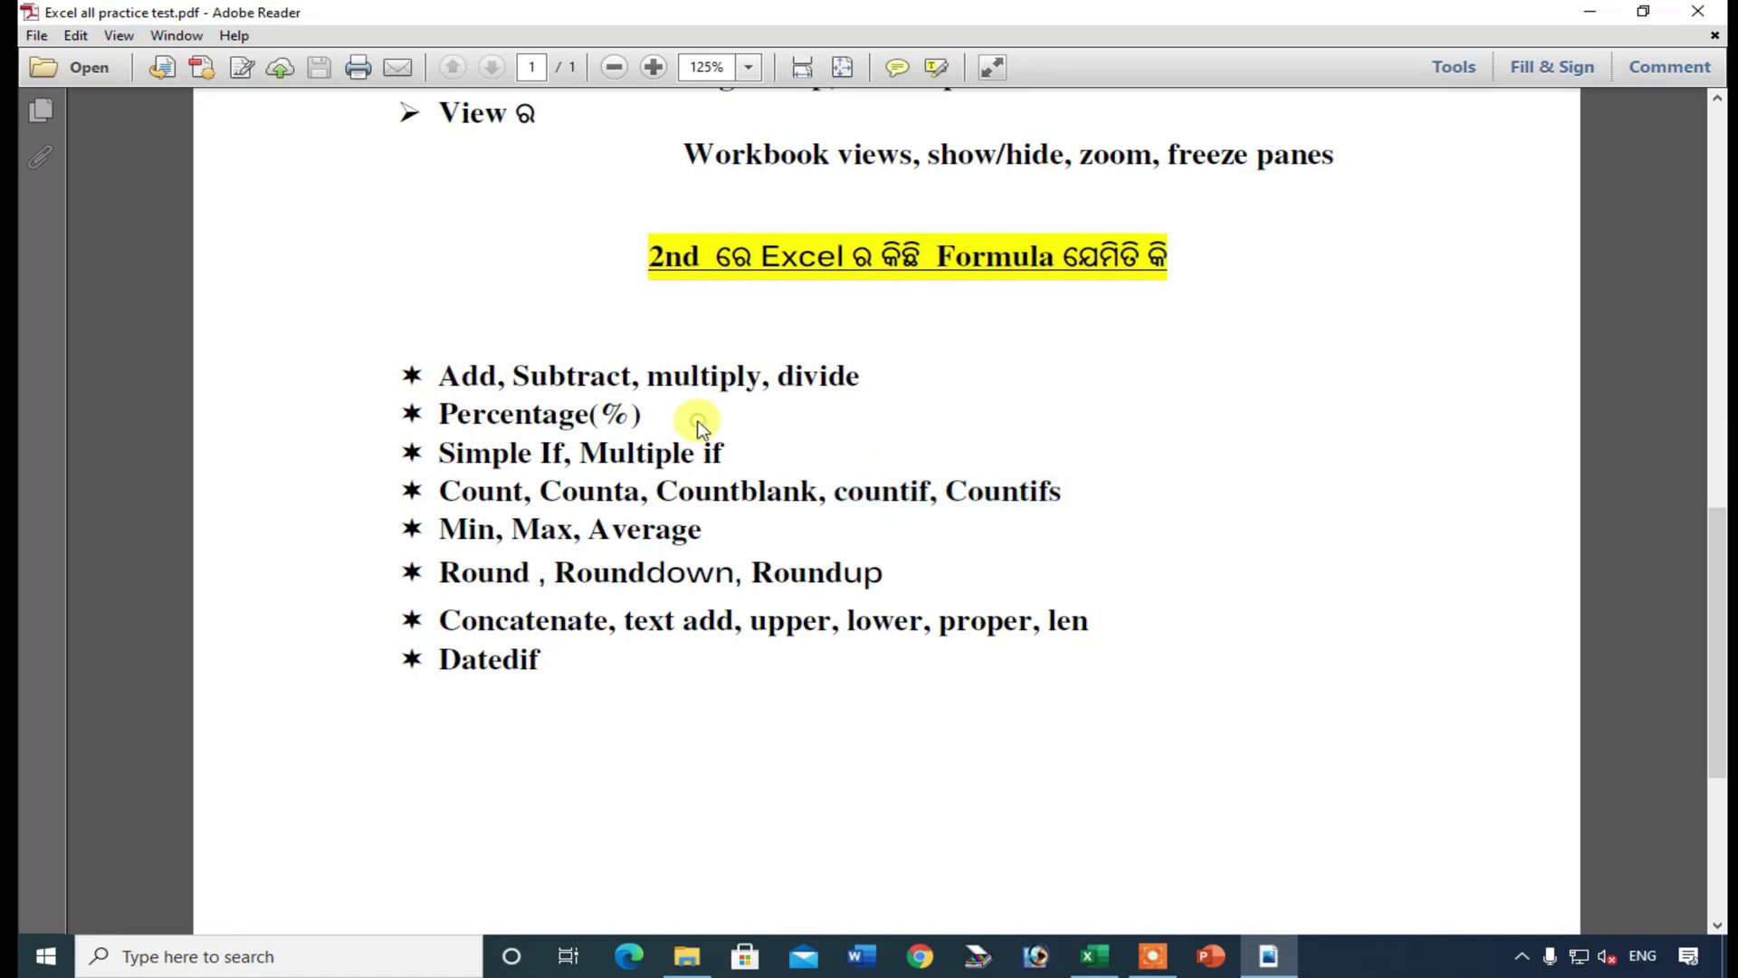
left_click_drag(642, 415, 436, 328)
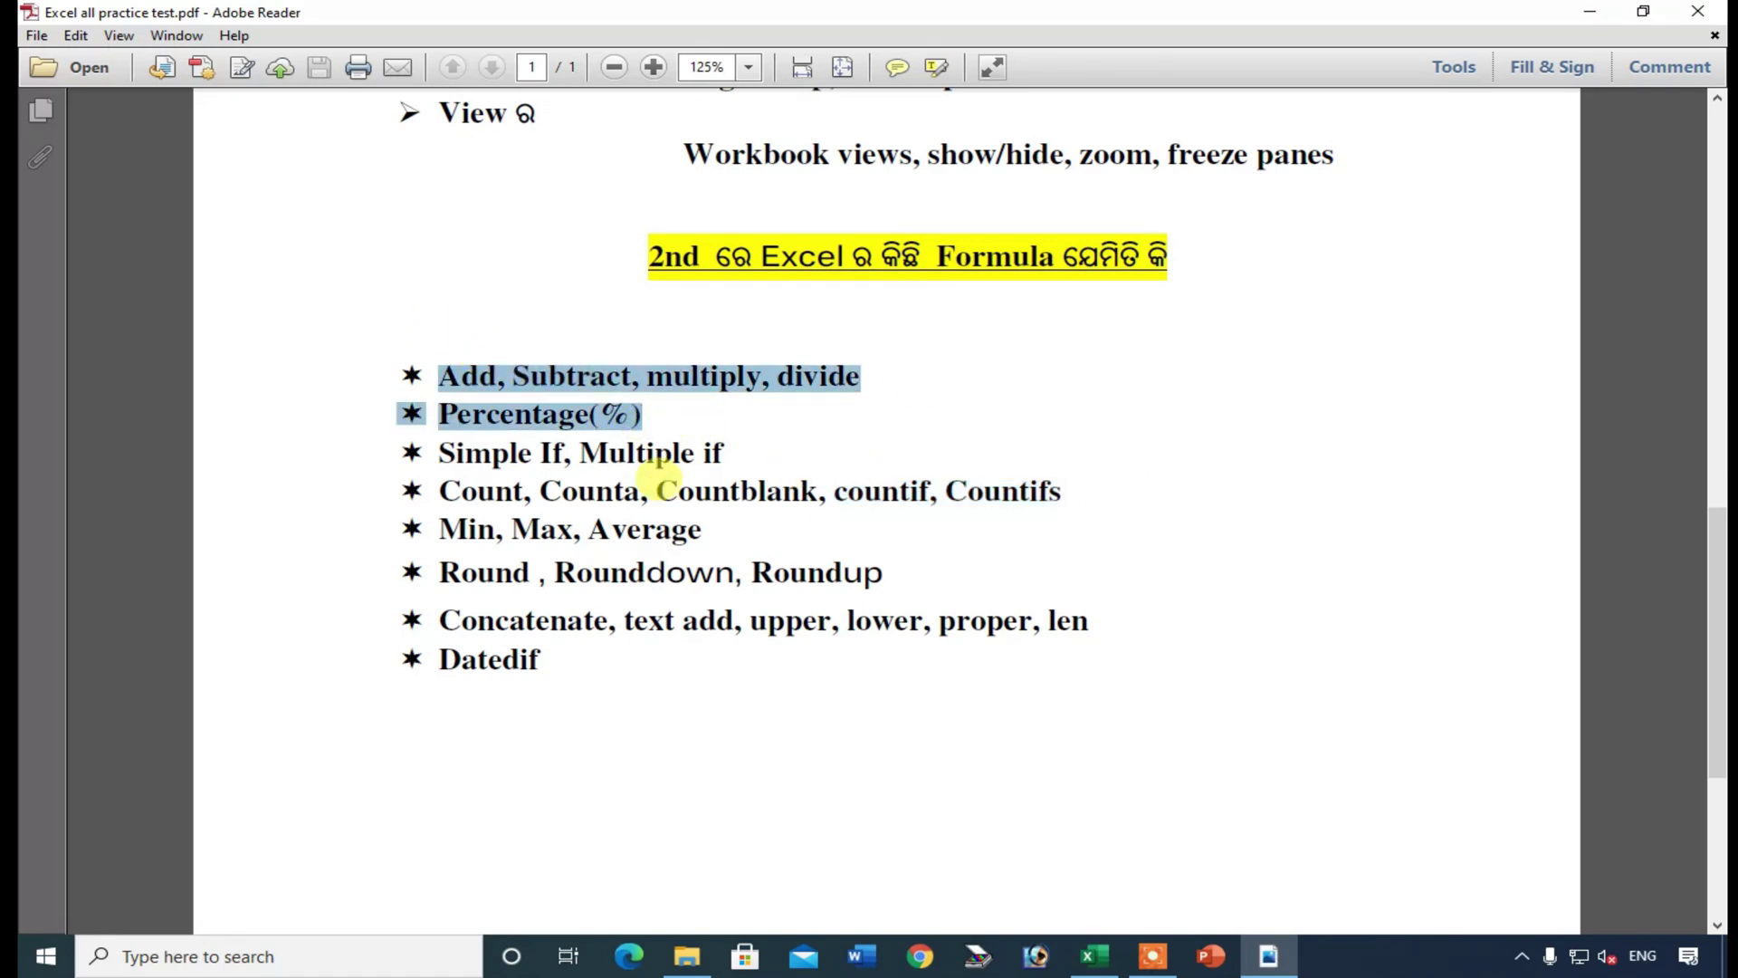
left_click(675, 491)
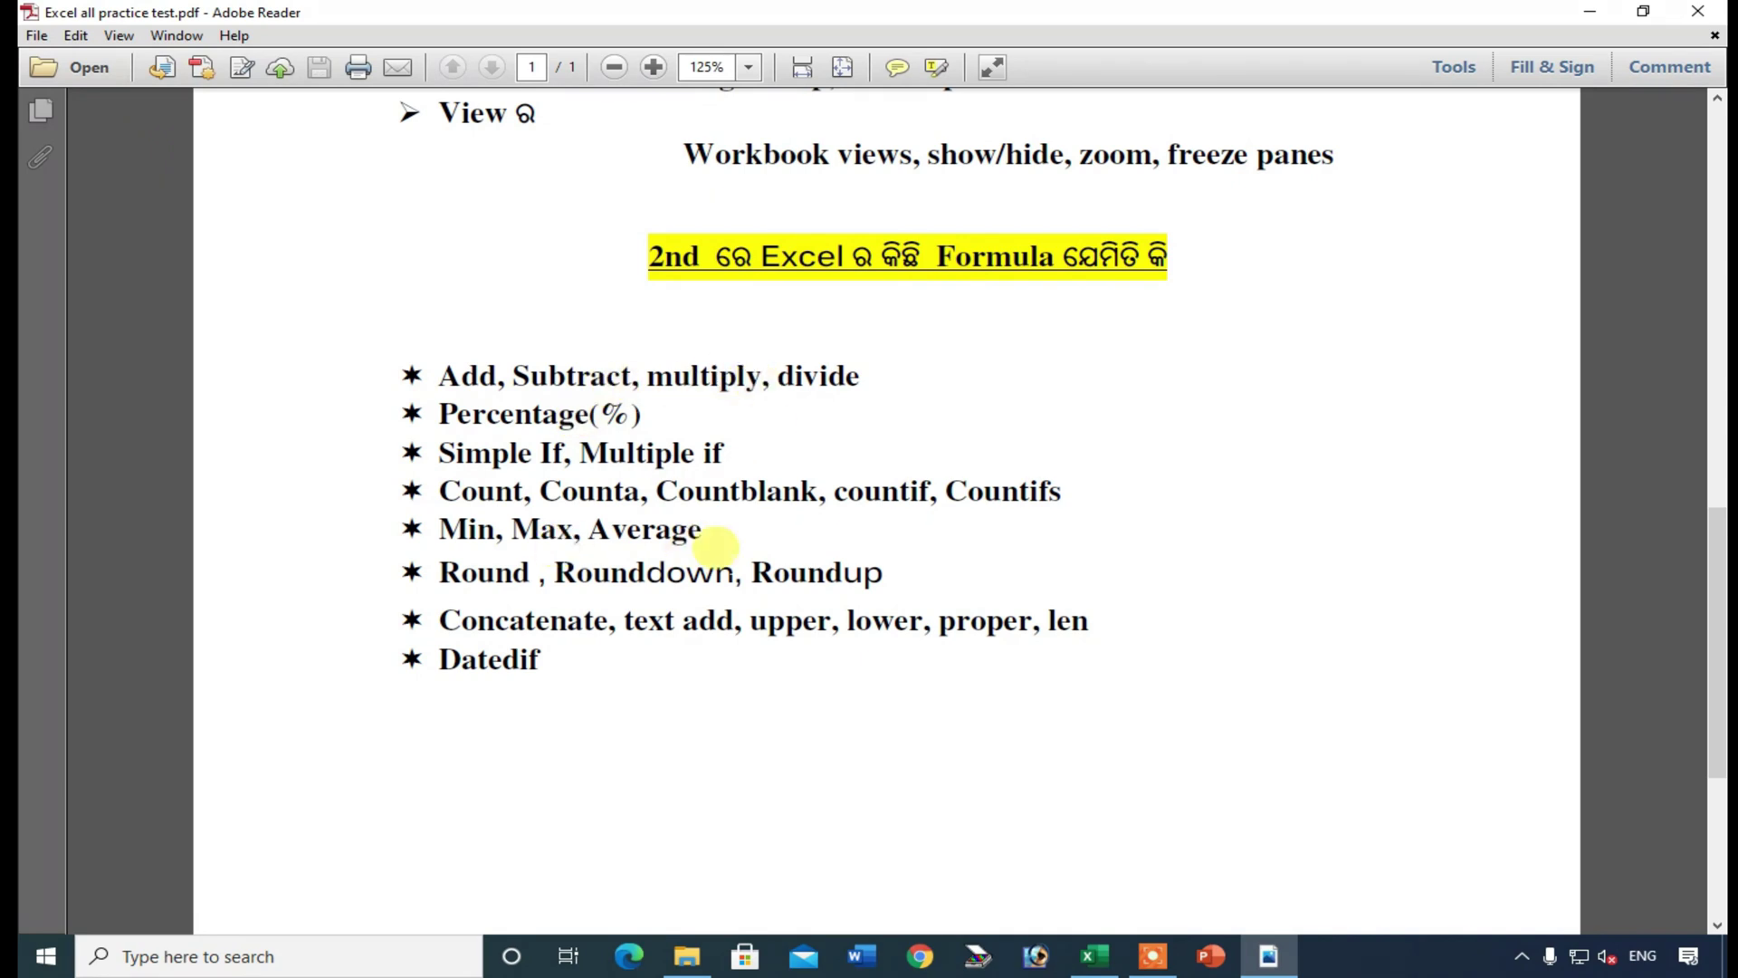
left_click_drag(426, 509, 705, 511)
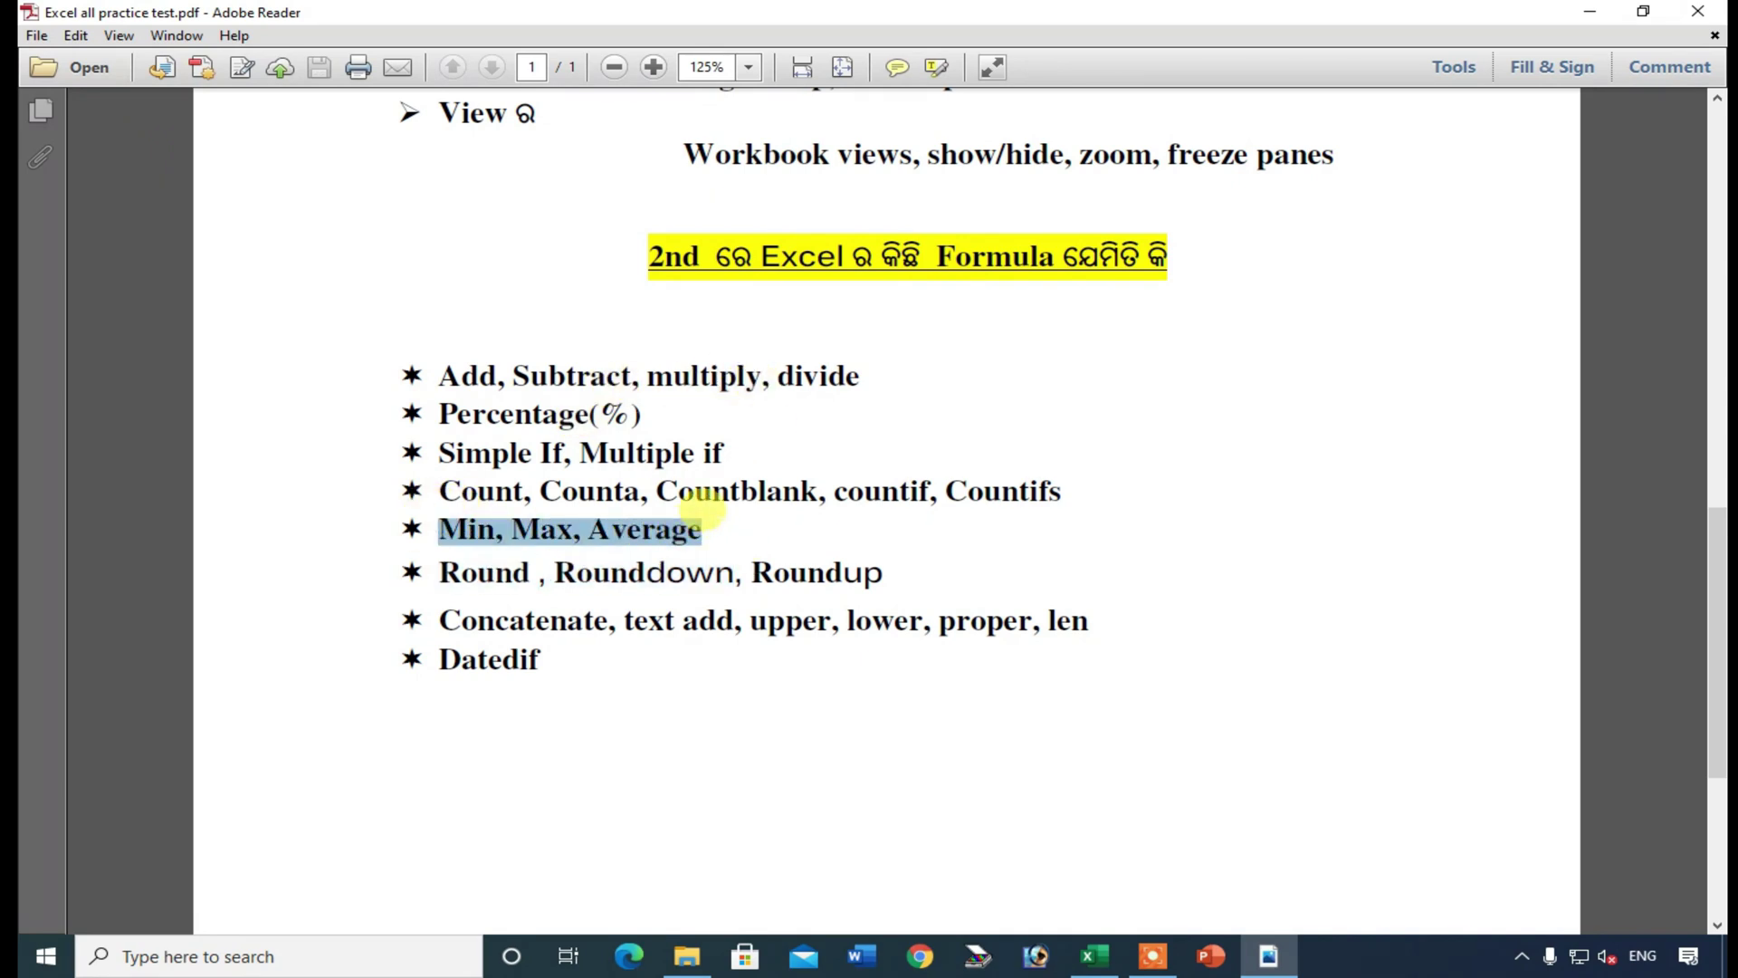
- Switch back to Excel and examine the Incentives sheet's task list, worker chart, and incentive and allowance formulas in D4 and E4
left_click(1093, 956)
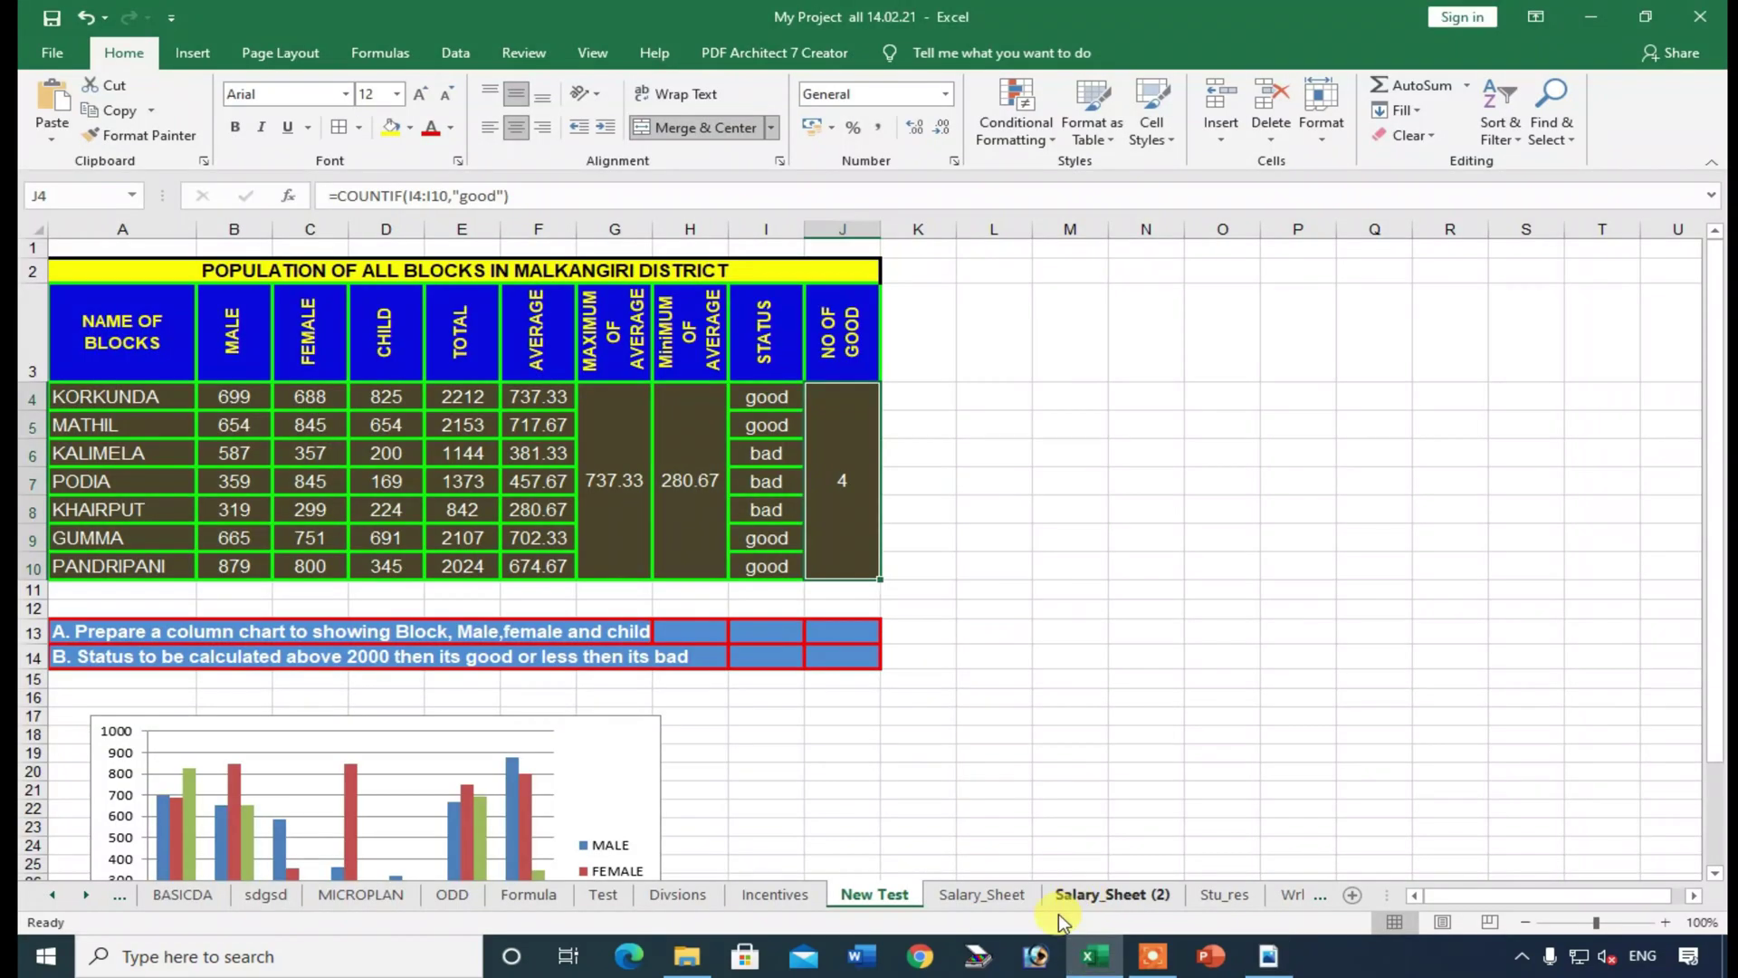
left_click(779, 894)
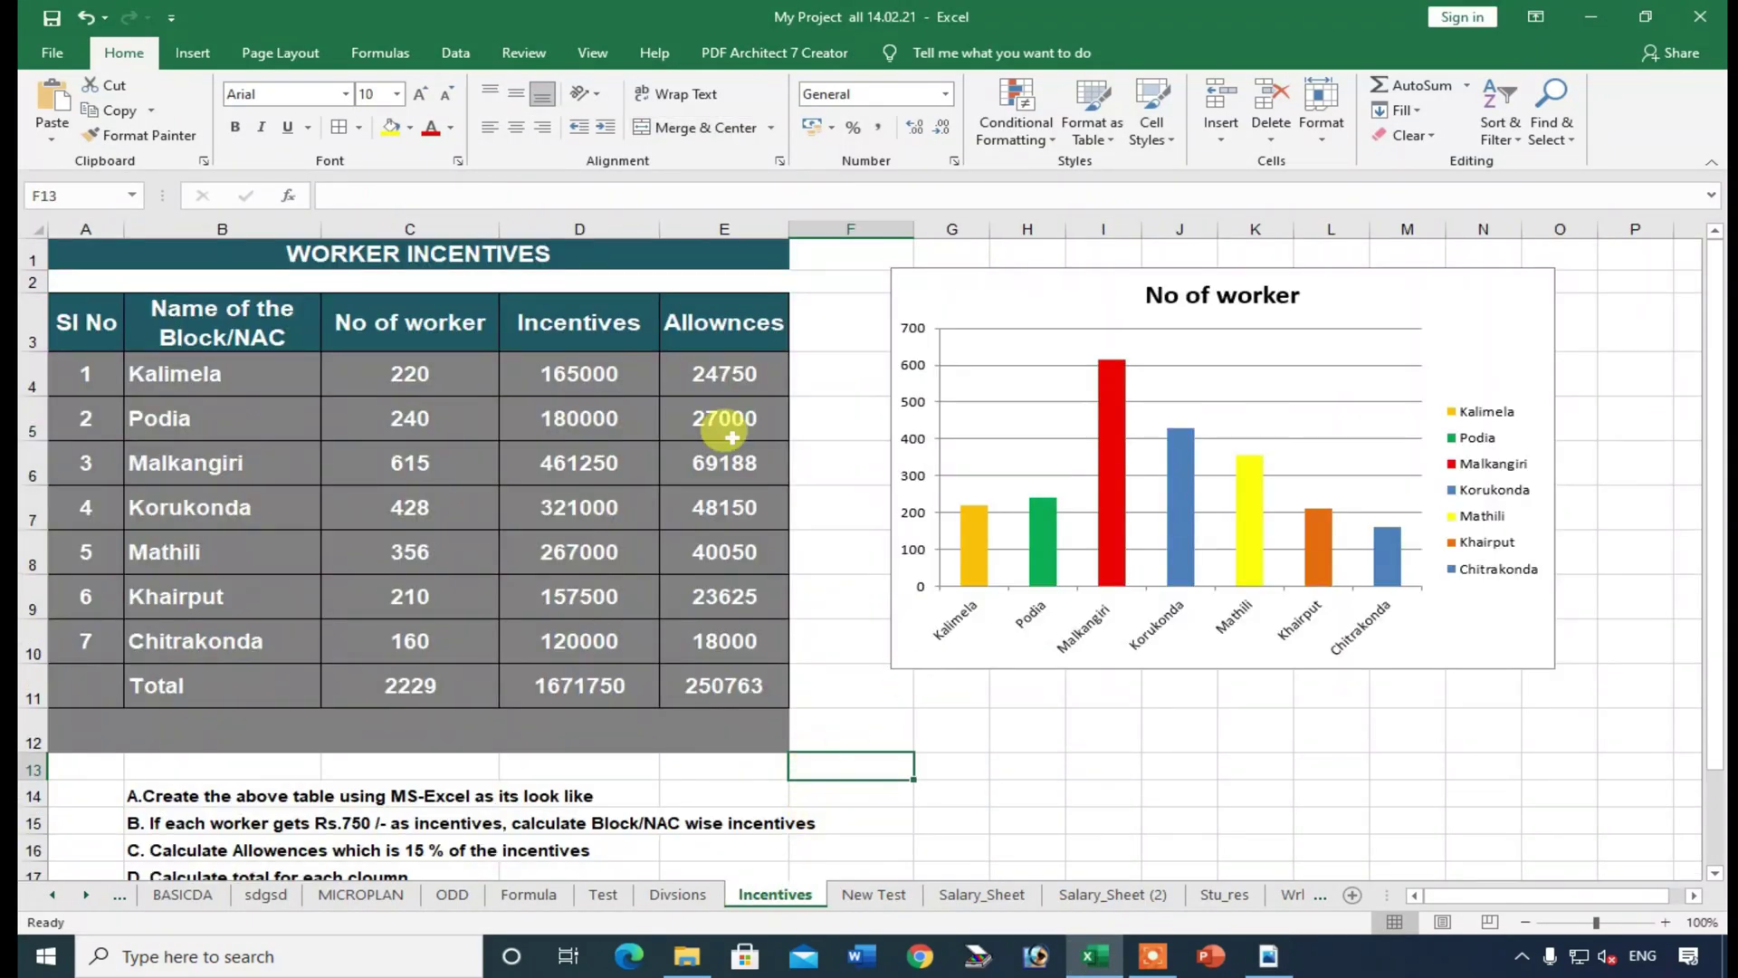
left_click(711, 374)
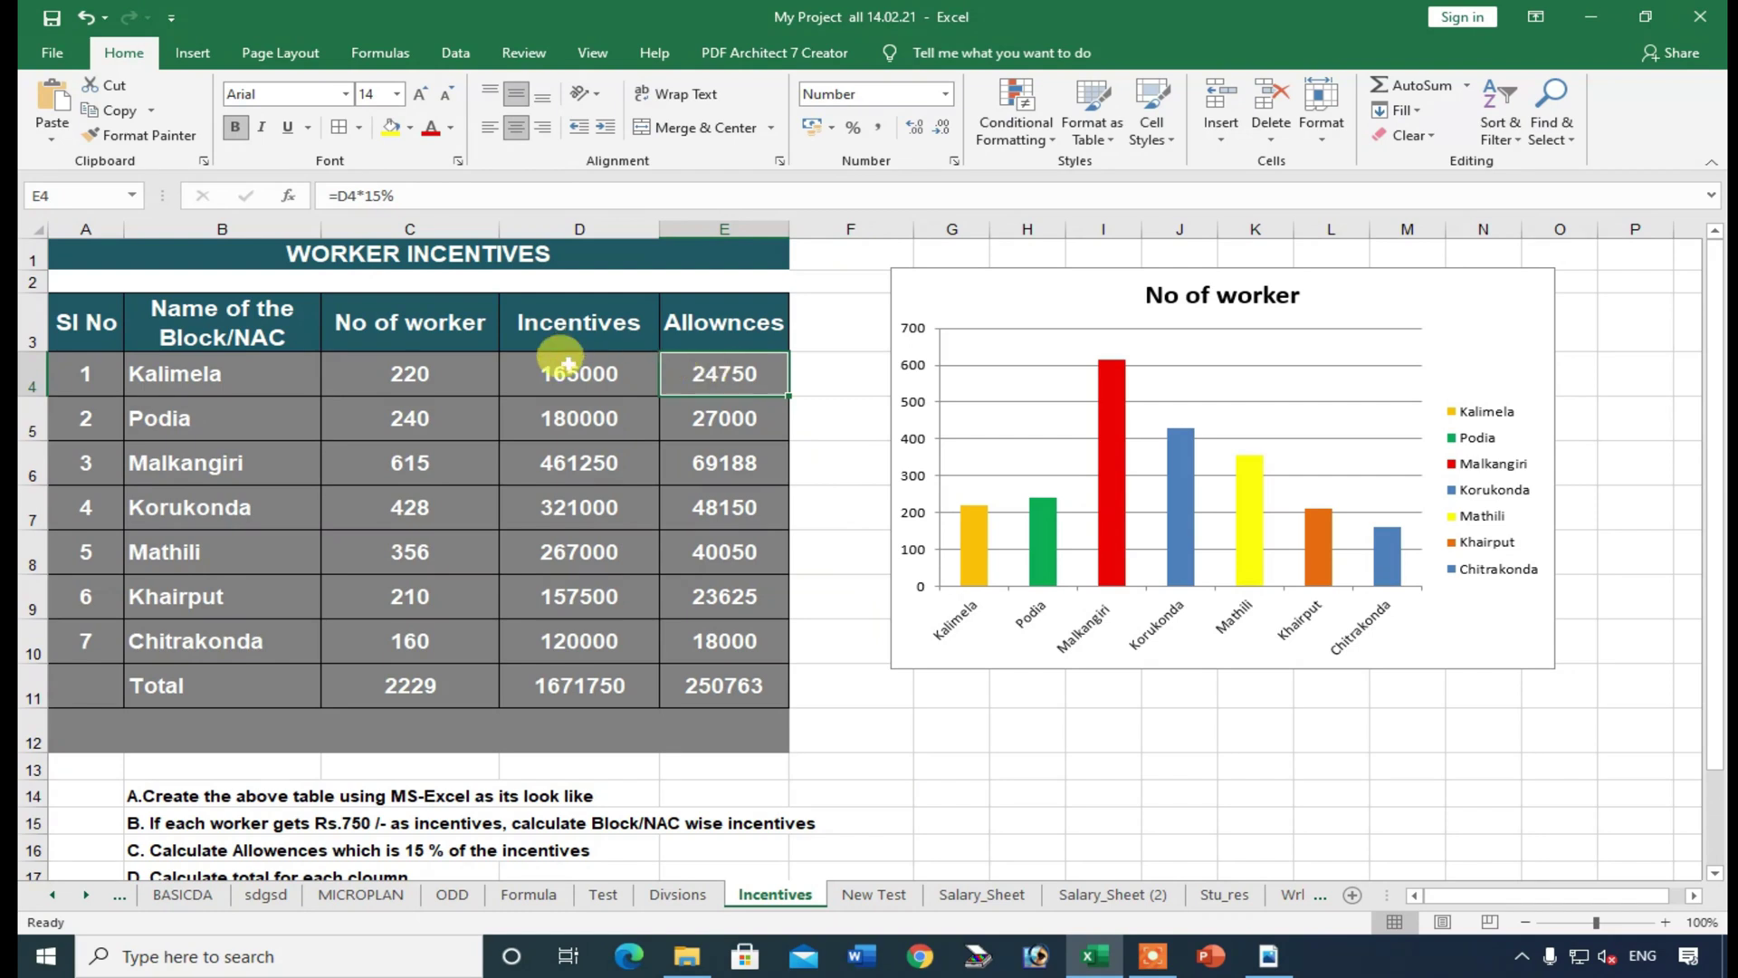
scroll(644, 649, "down", 2)
left_click(1084, 409)
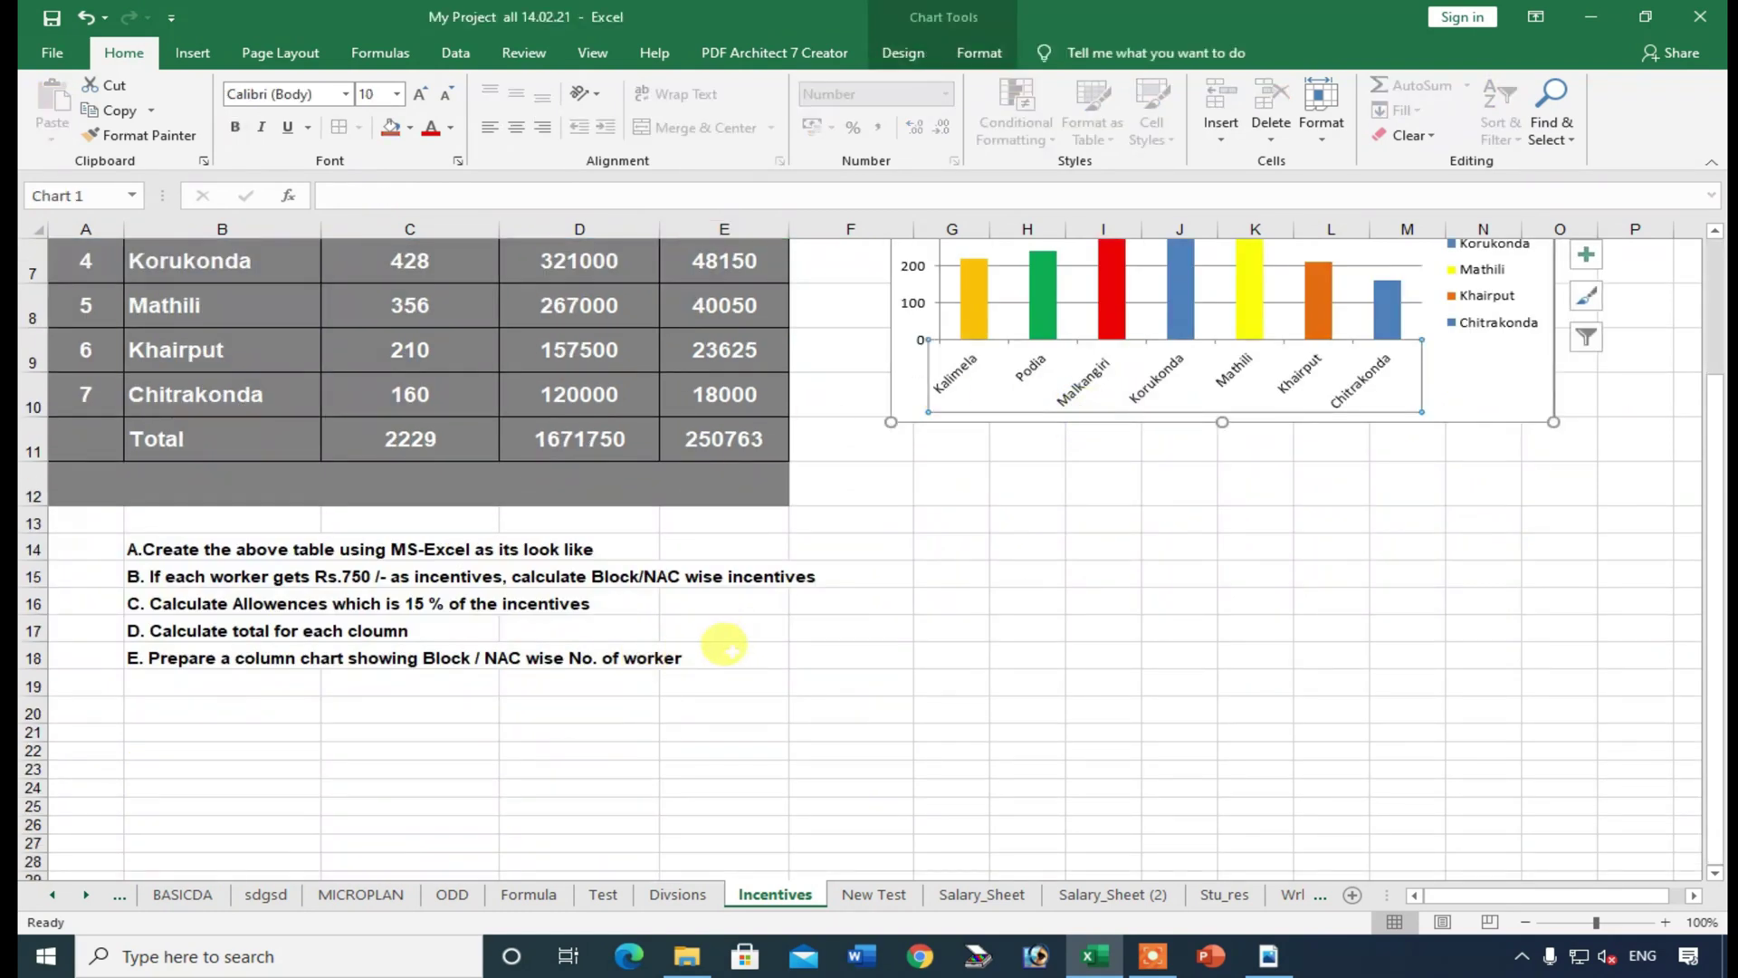
scroll(719, 645, "up", 2)
left_click(587, 380)
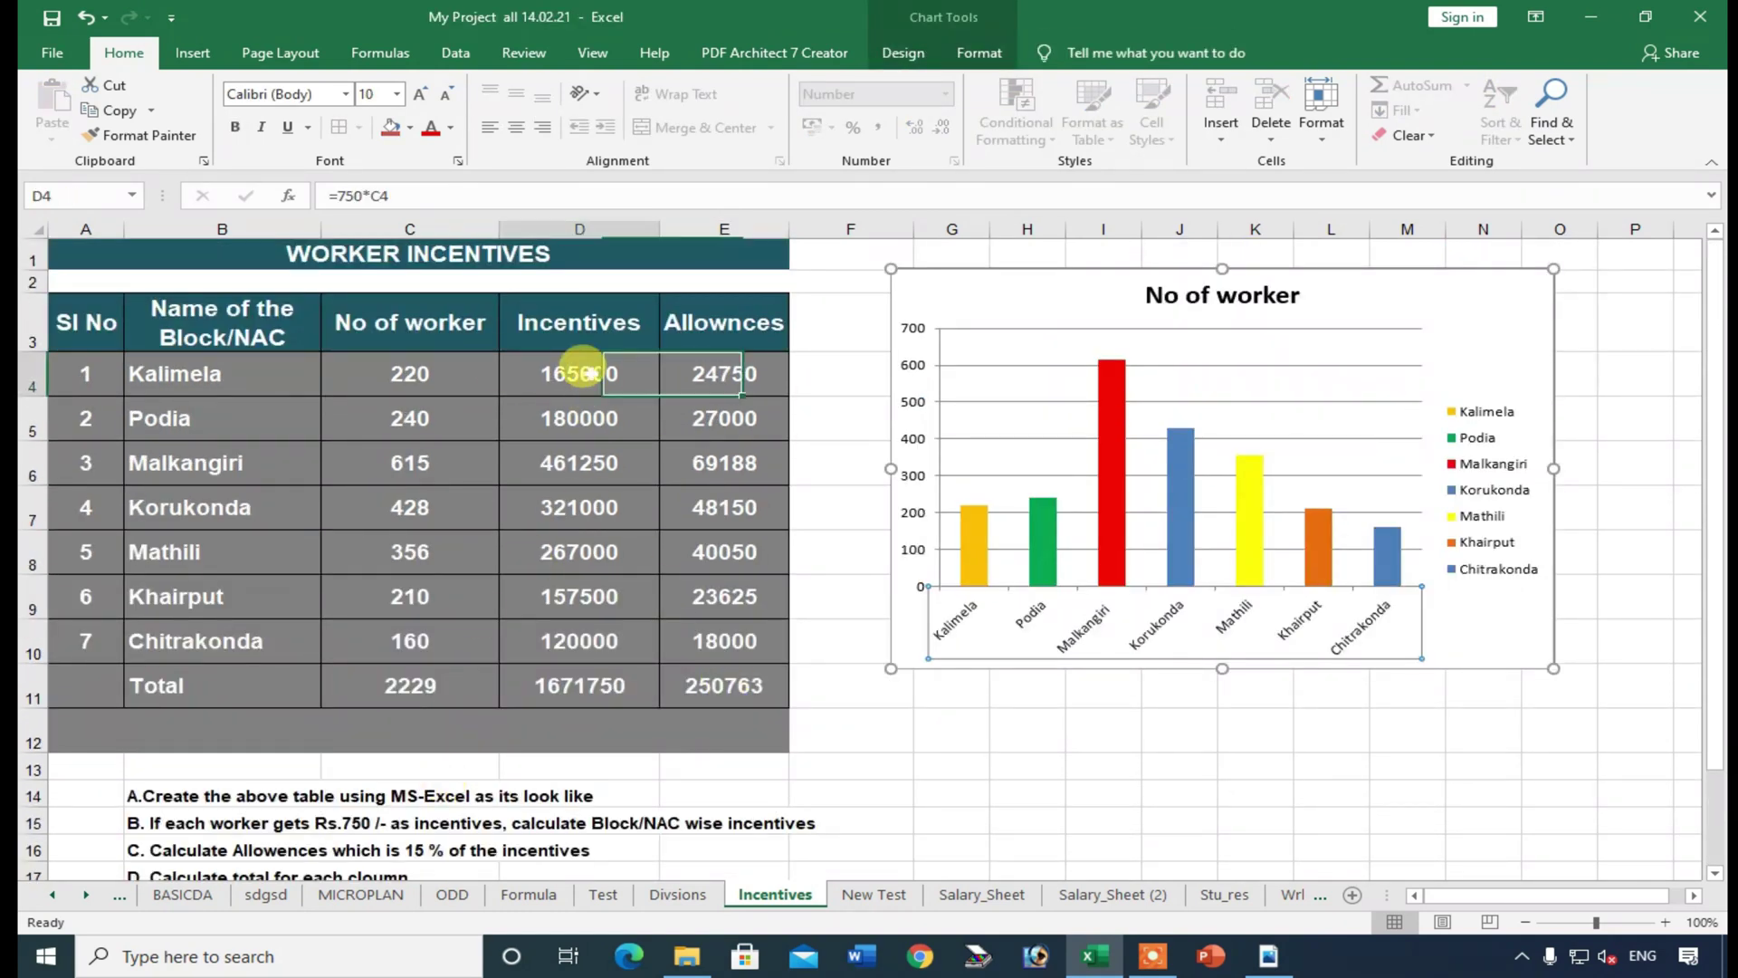
left_click(692, 371)
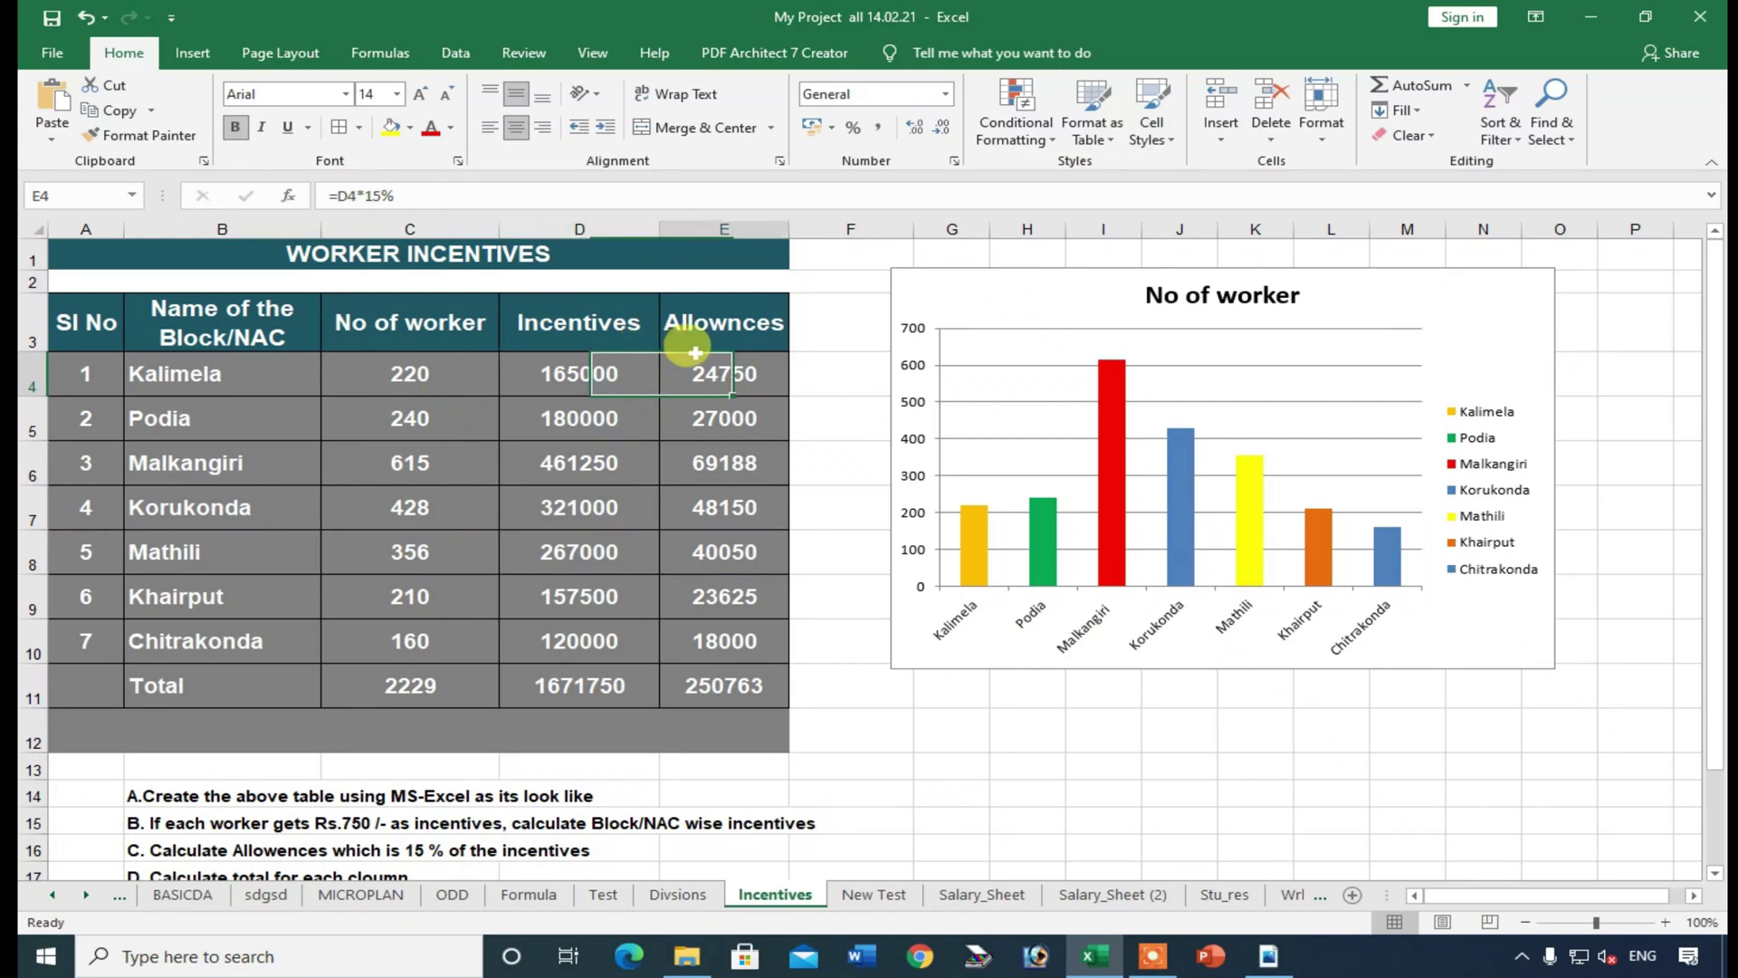
- Recheck the maximum and minimum of average formulas in G4 and H4 on the New Test sheet
left_click(865, 899)
left_click(610, 480)
left_click(691, 481)
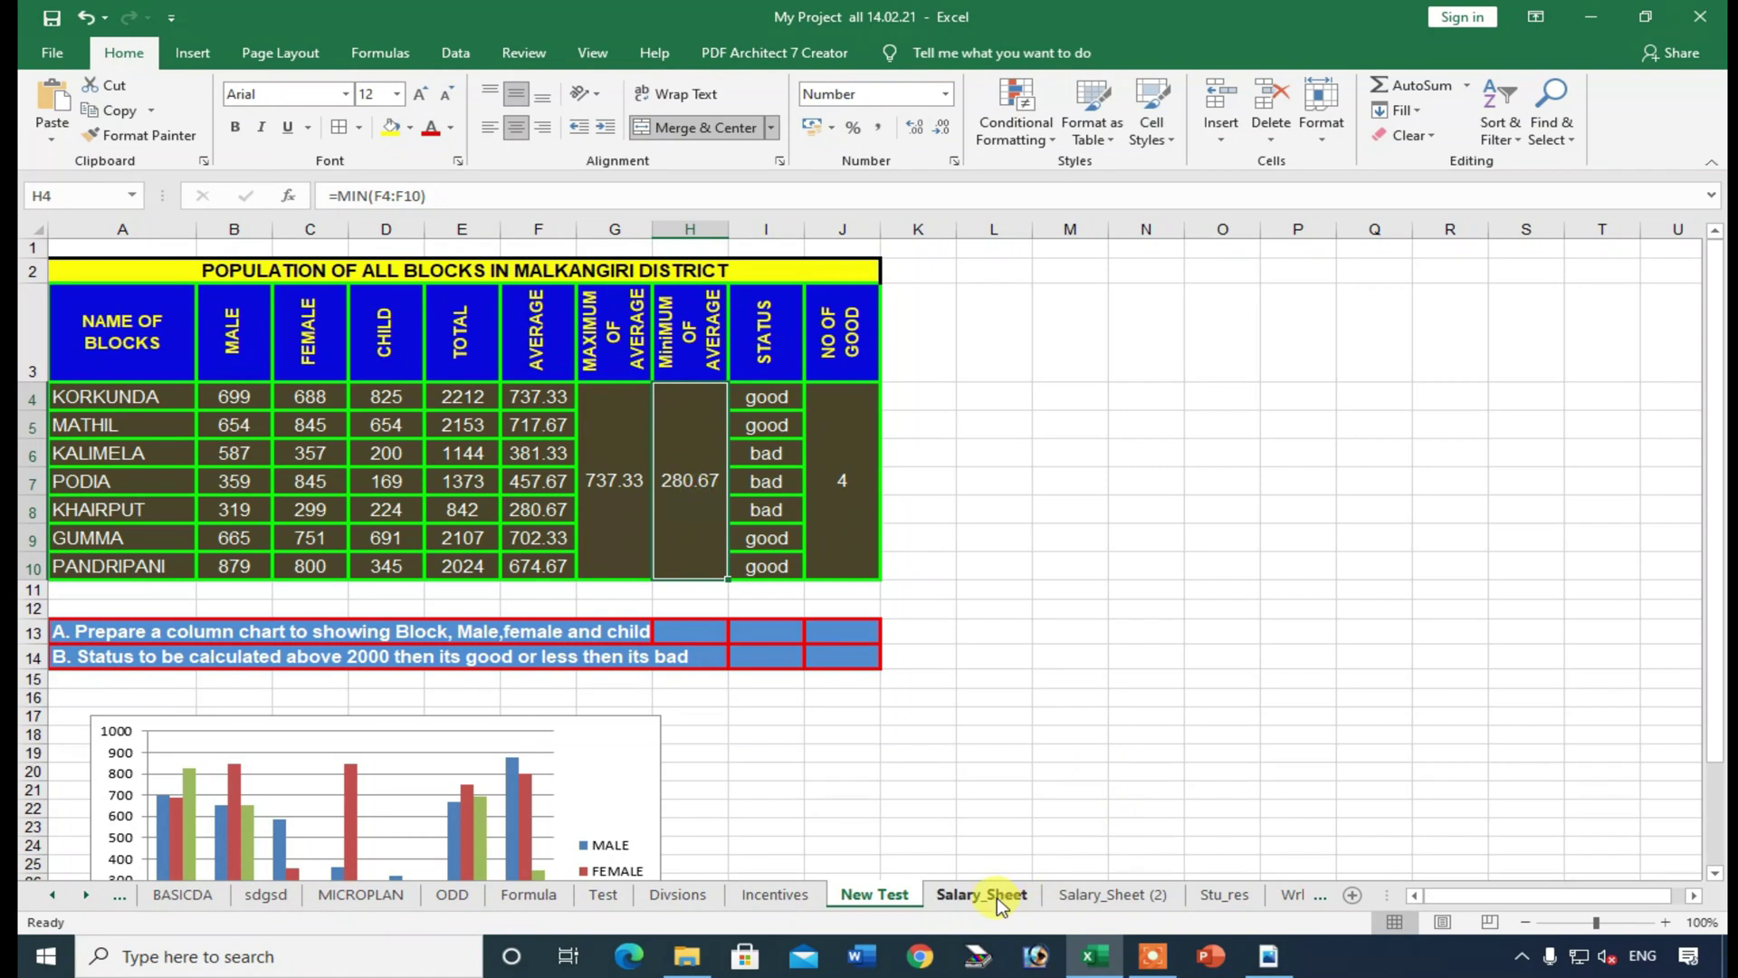
- Examine the Salary_Sheet table's net payment, total deduction, GPF, HRA and DA cells to see how each is calculated
left_click(1001, 896)
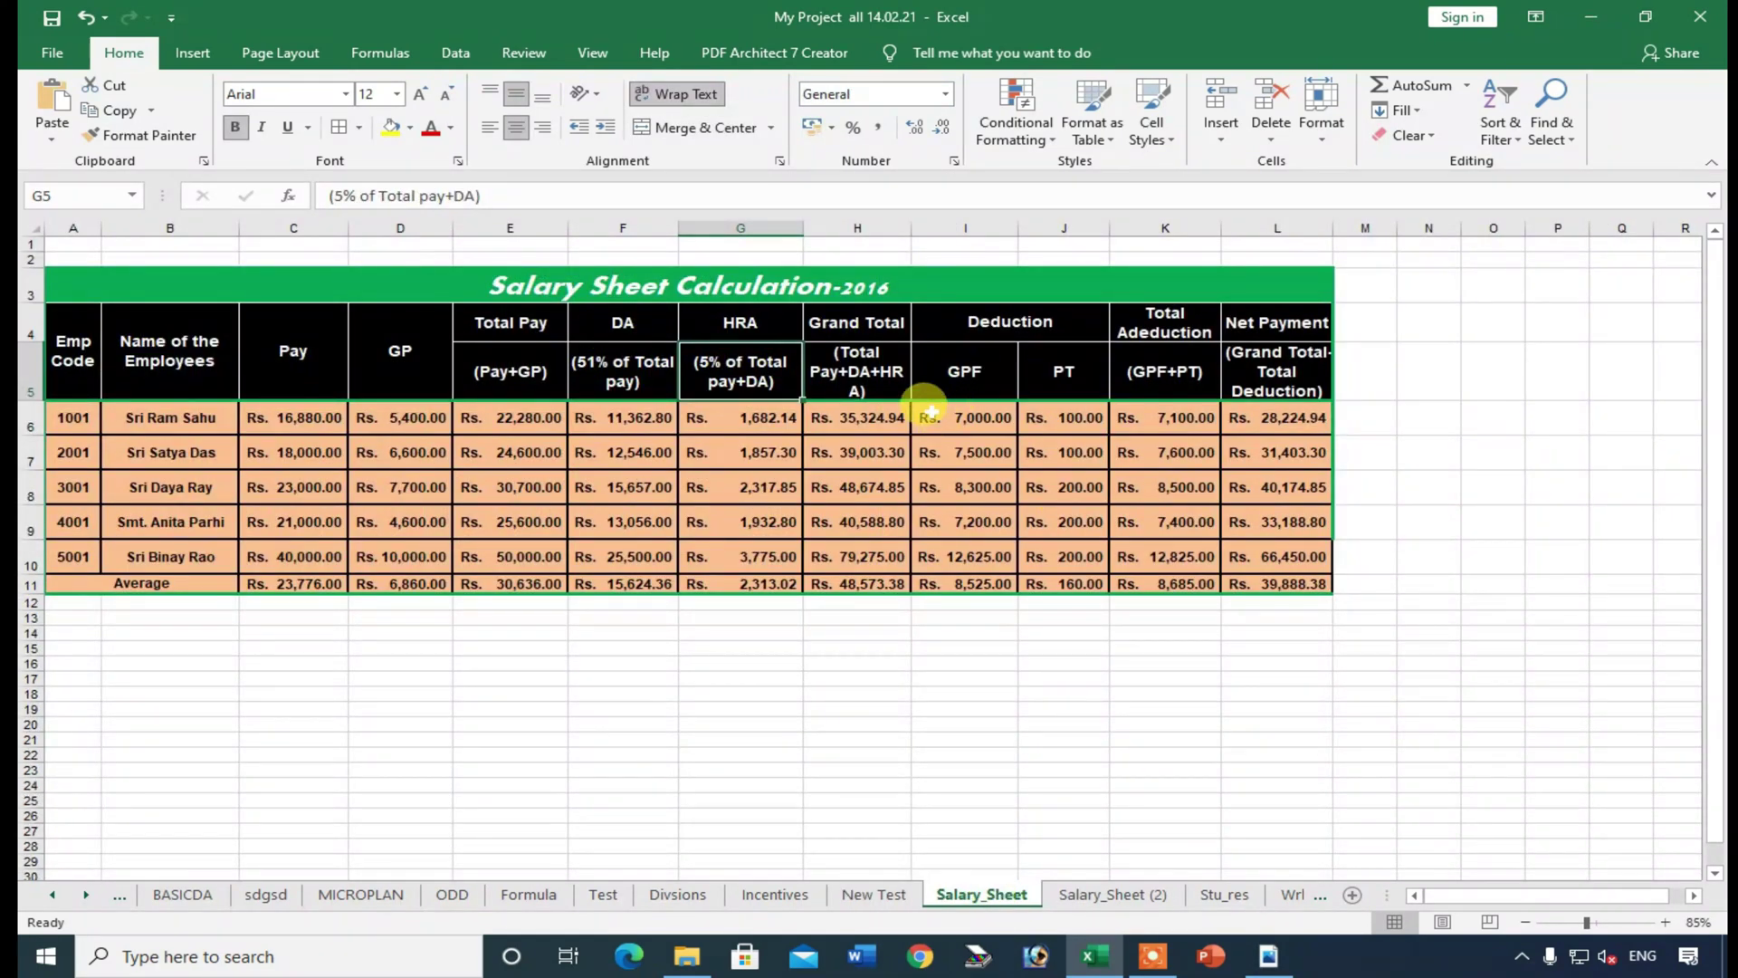
left_click_drag(534, 292, 737, 580)
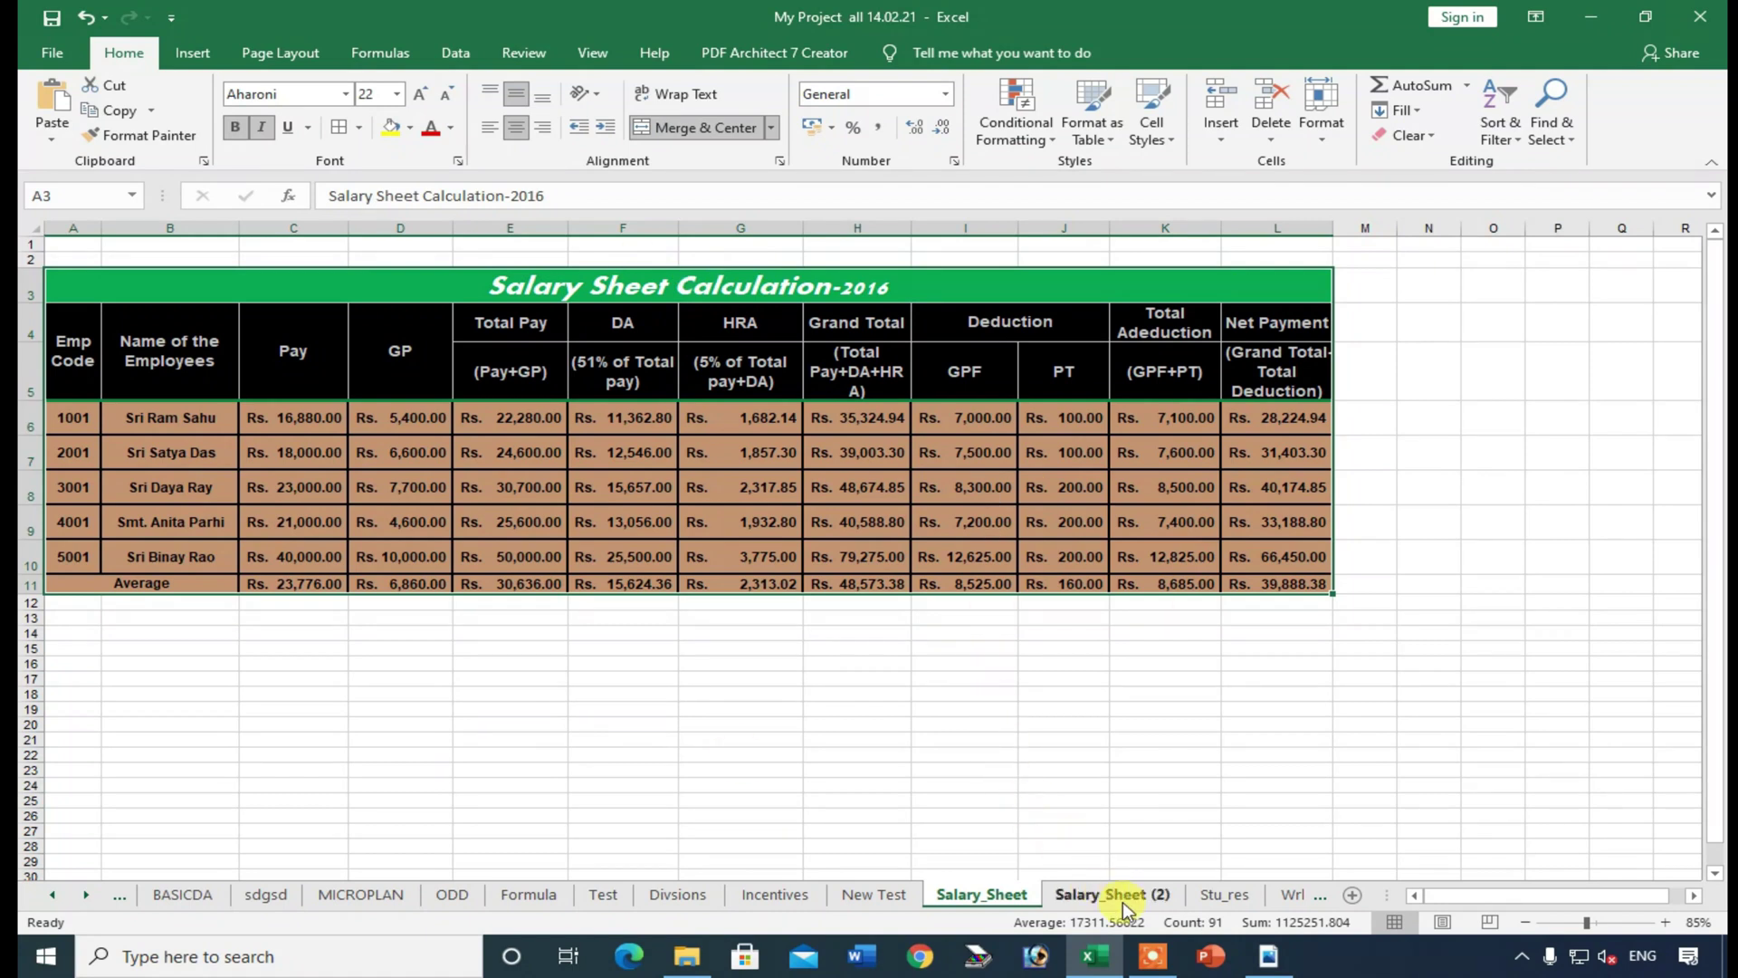
left_click(1280, 421)
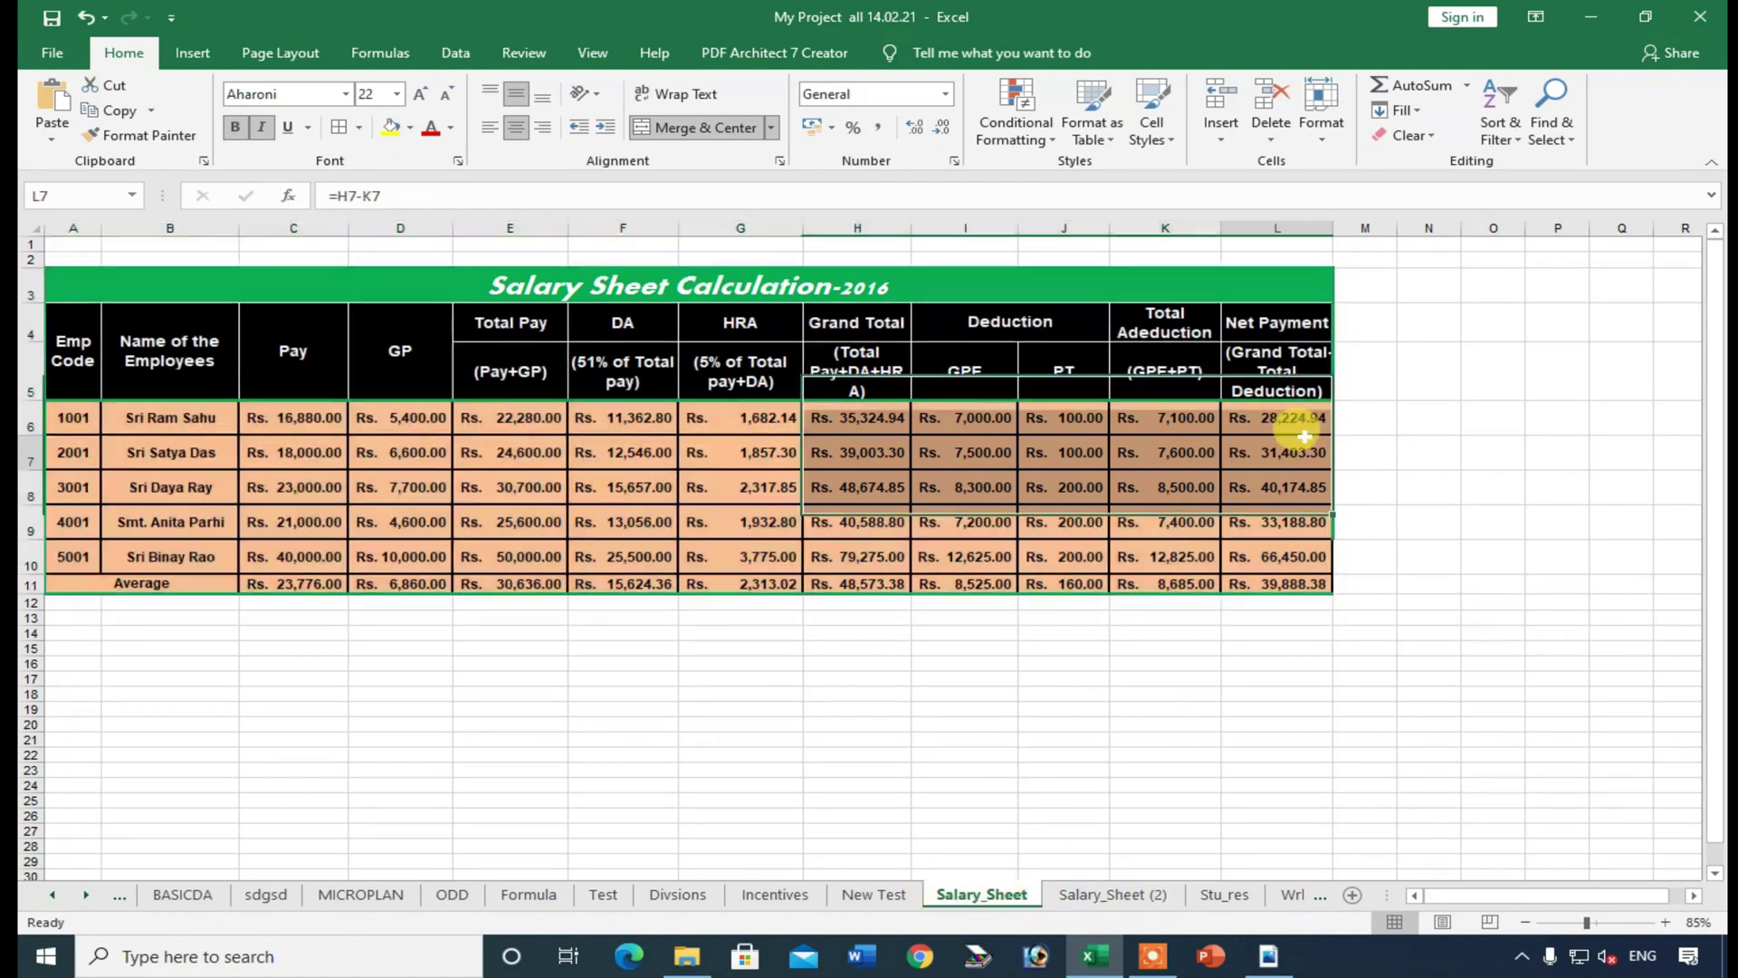
left_click(1164, 419)
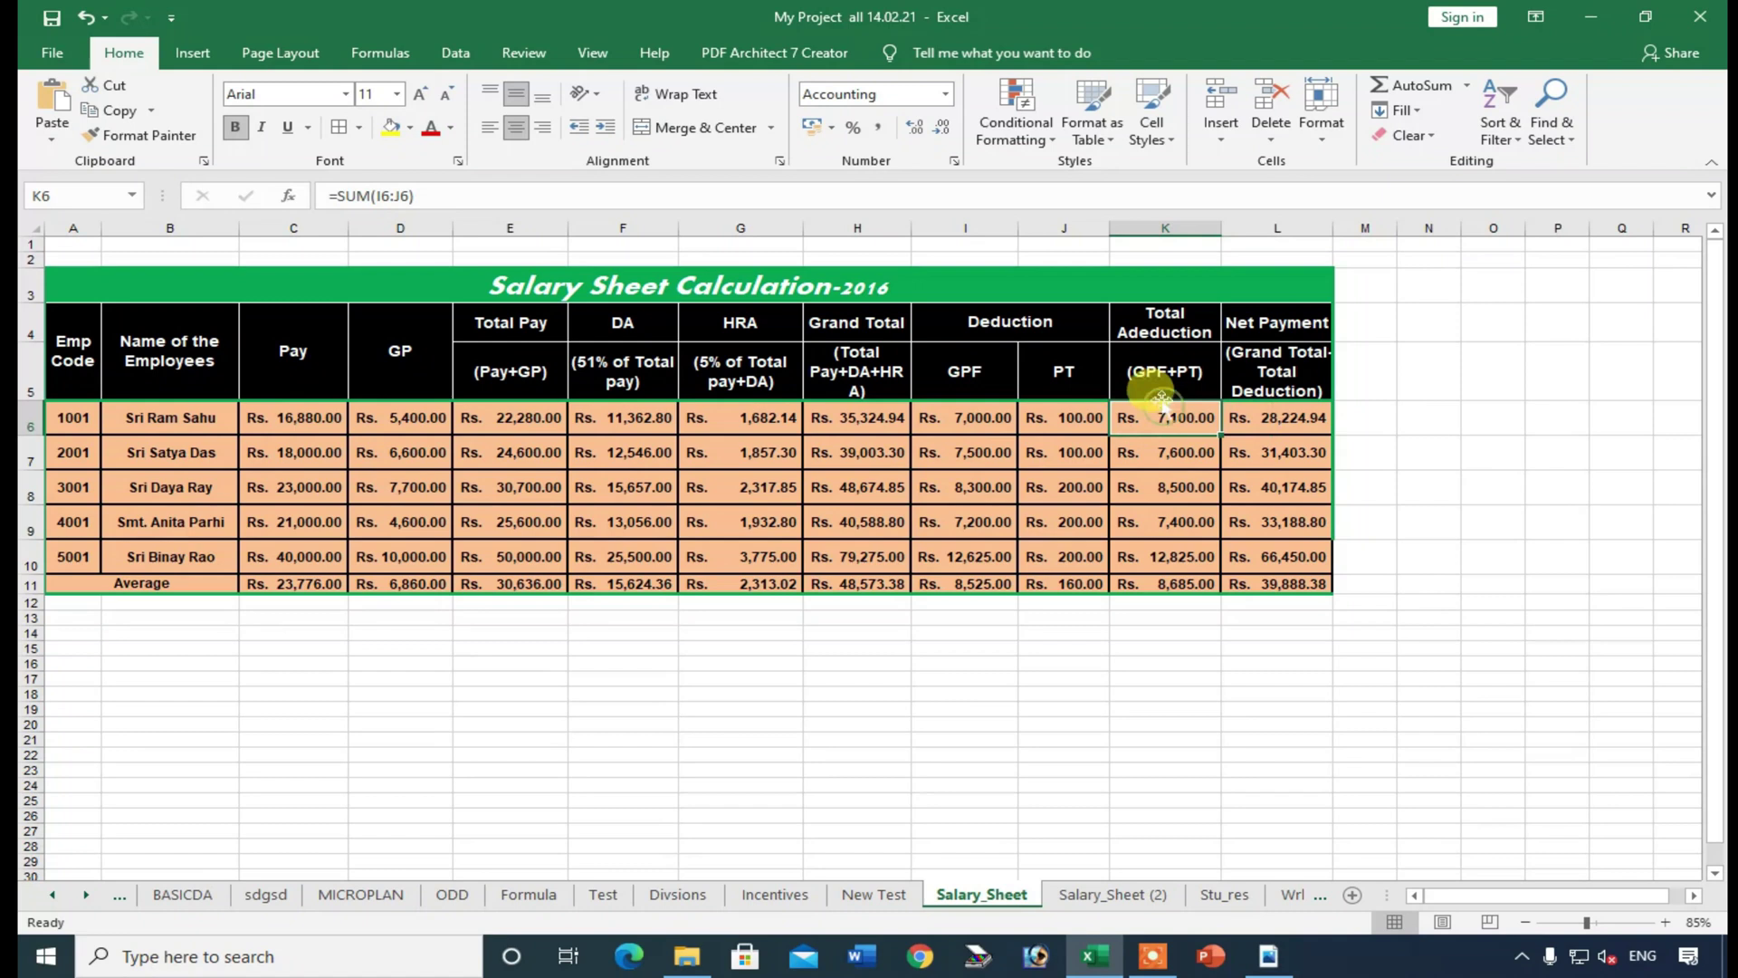
left_click(976, 419)
left_click(1148, 418)
left_click(1261, 420)
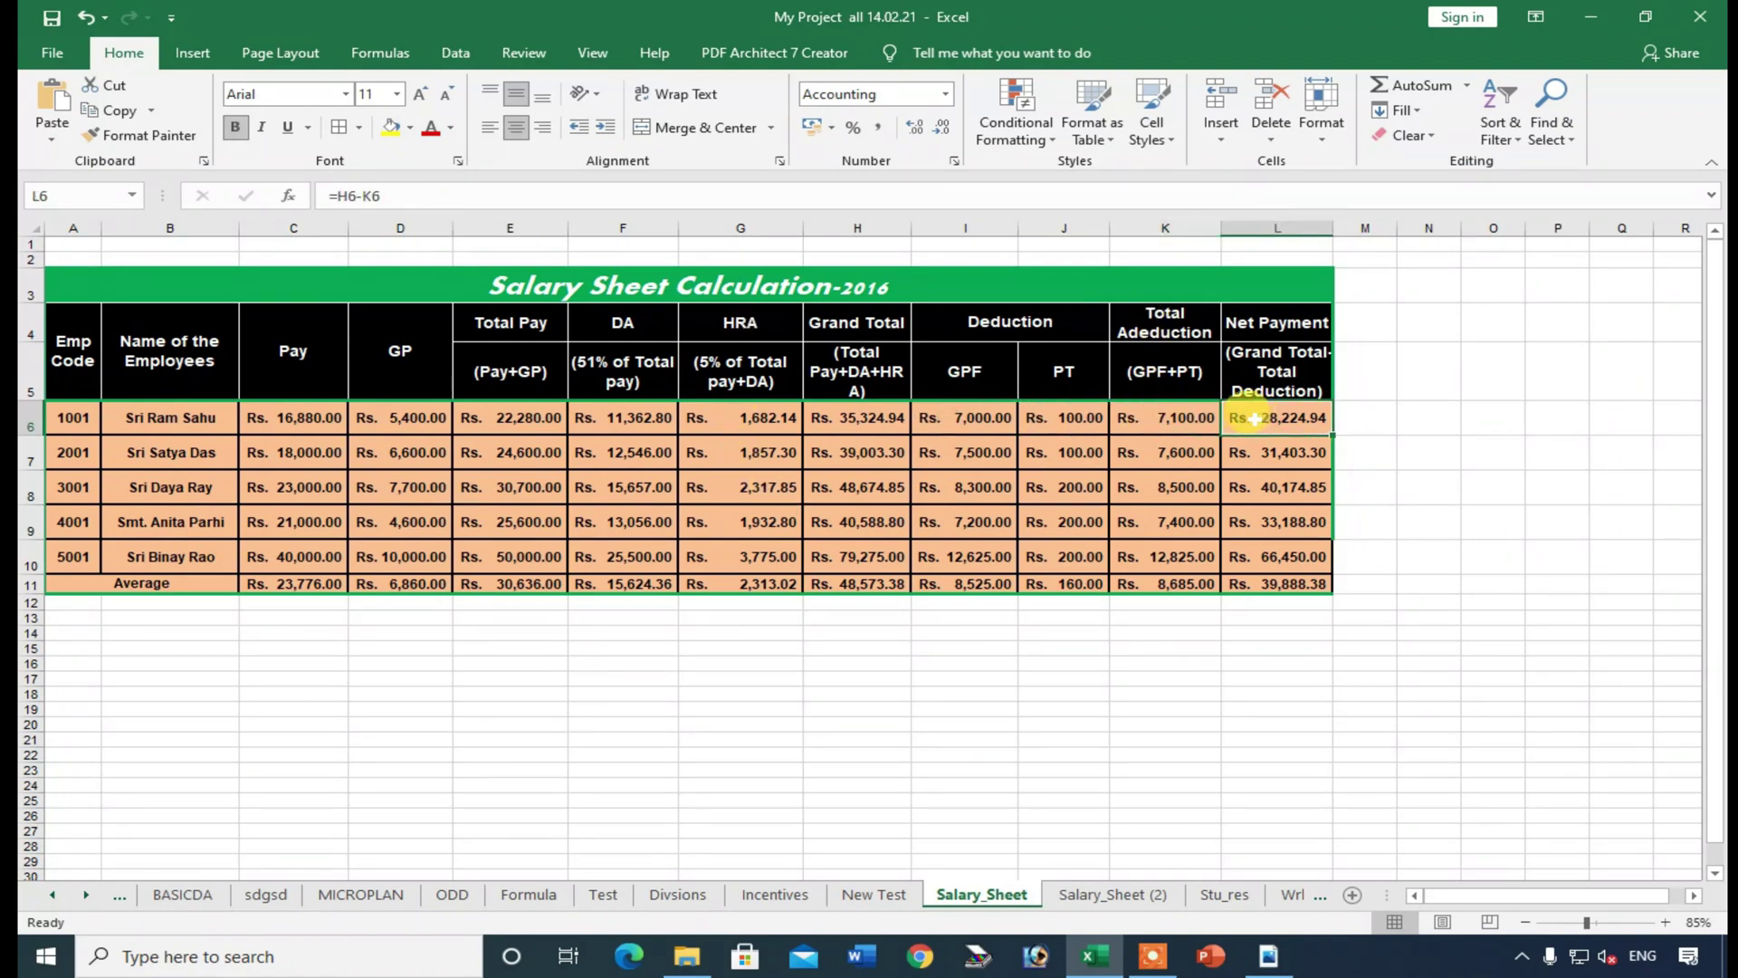
left_click(730, 418)
left_click_drag(589, 421, 611, 538)
- Inspect the number format settings of the salary figures in C6:L11 and close them without applying anything
left_click(279, 412)
left_click_drag(279, 412, 1317, 576)
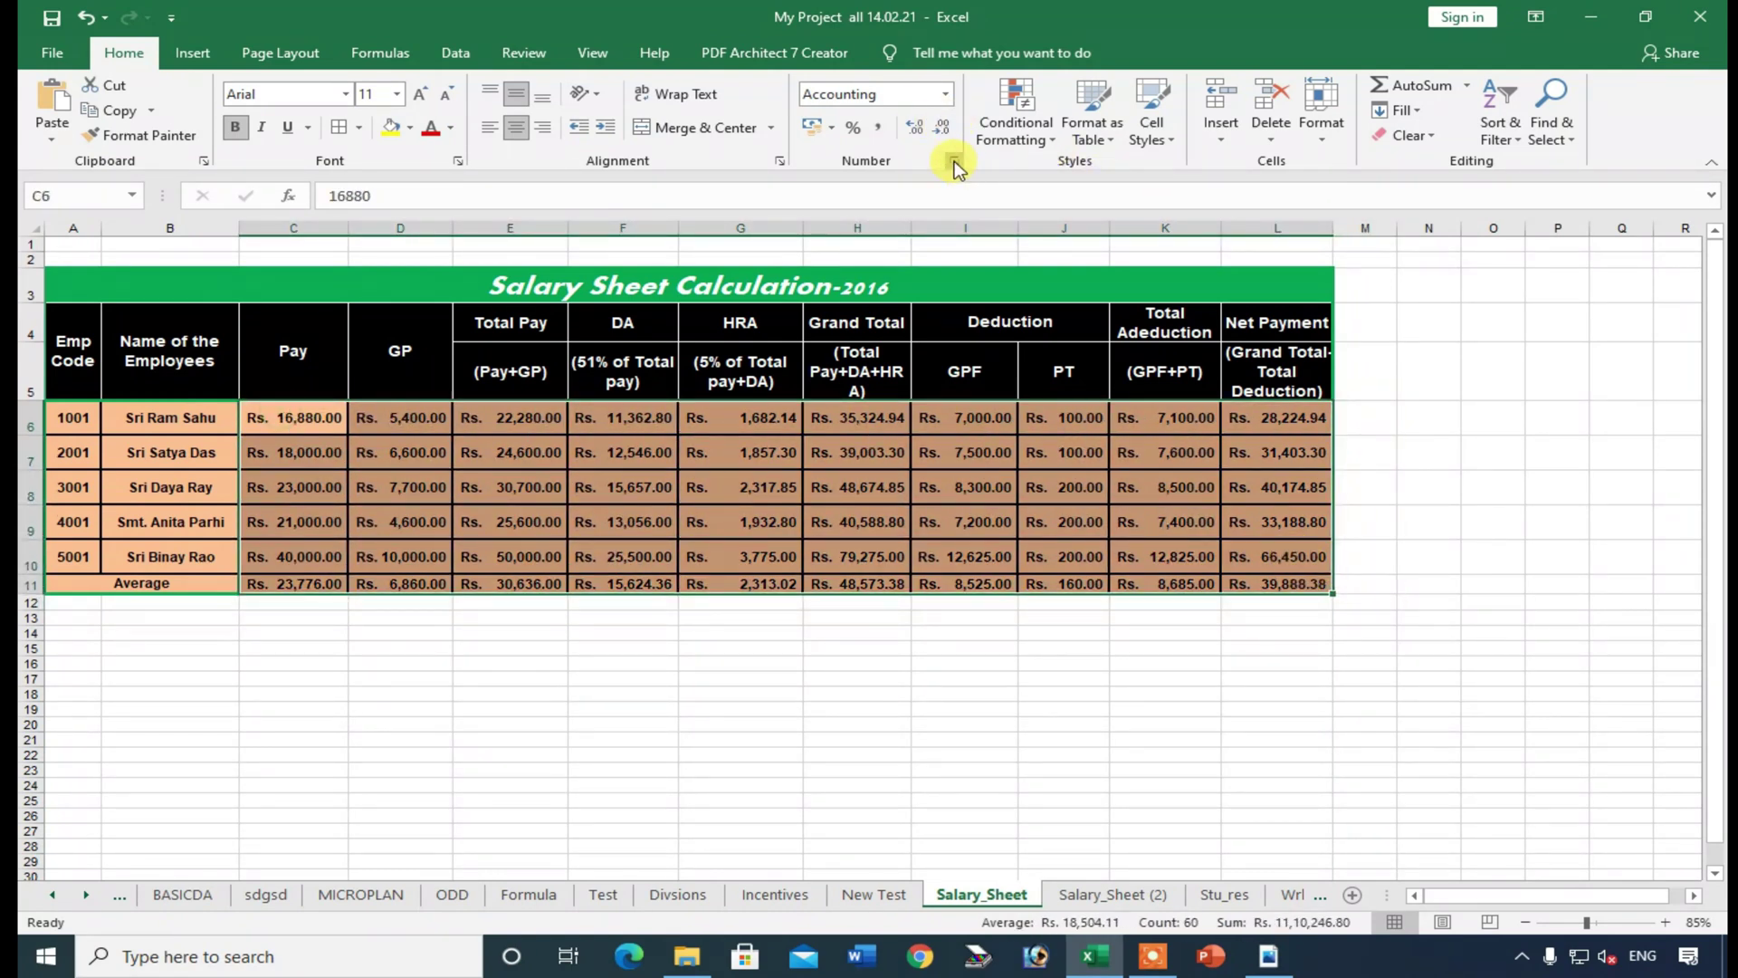
left_click(954, 162)
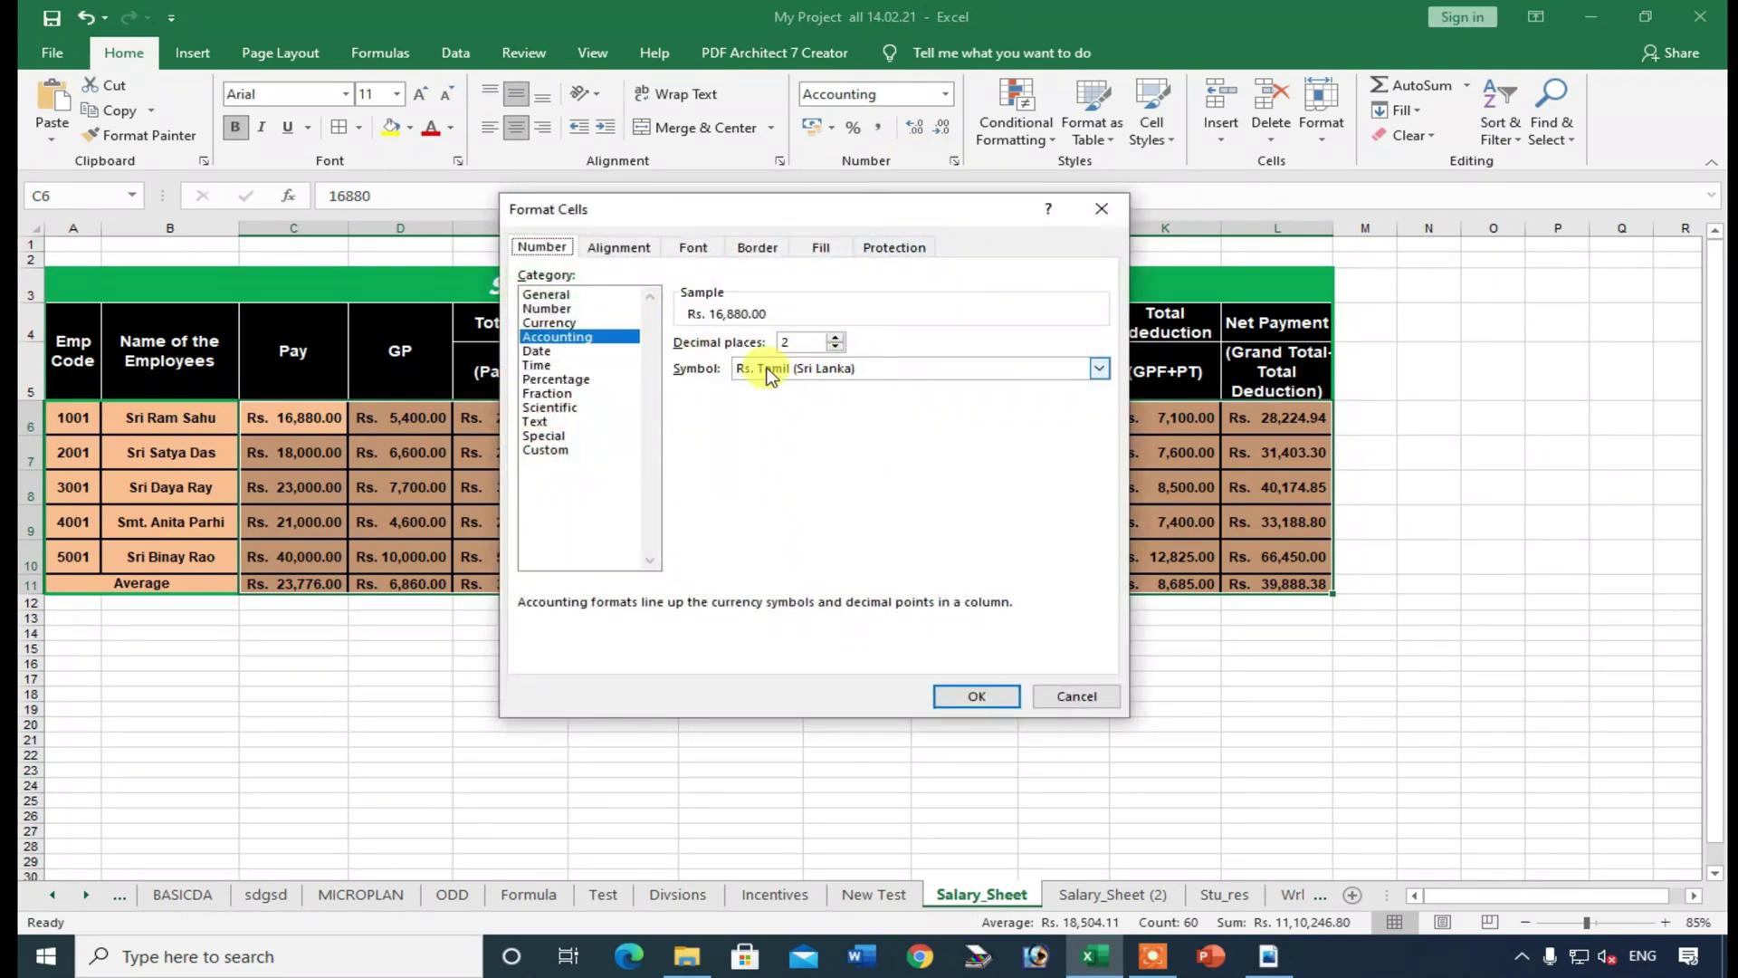
left_click(1080, 693)
- Deselect the salary figures and return to the Stu_res sheet by way of the New Test sheet
left_click(980, 614)
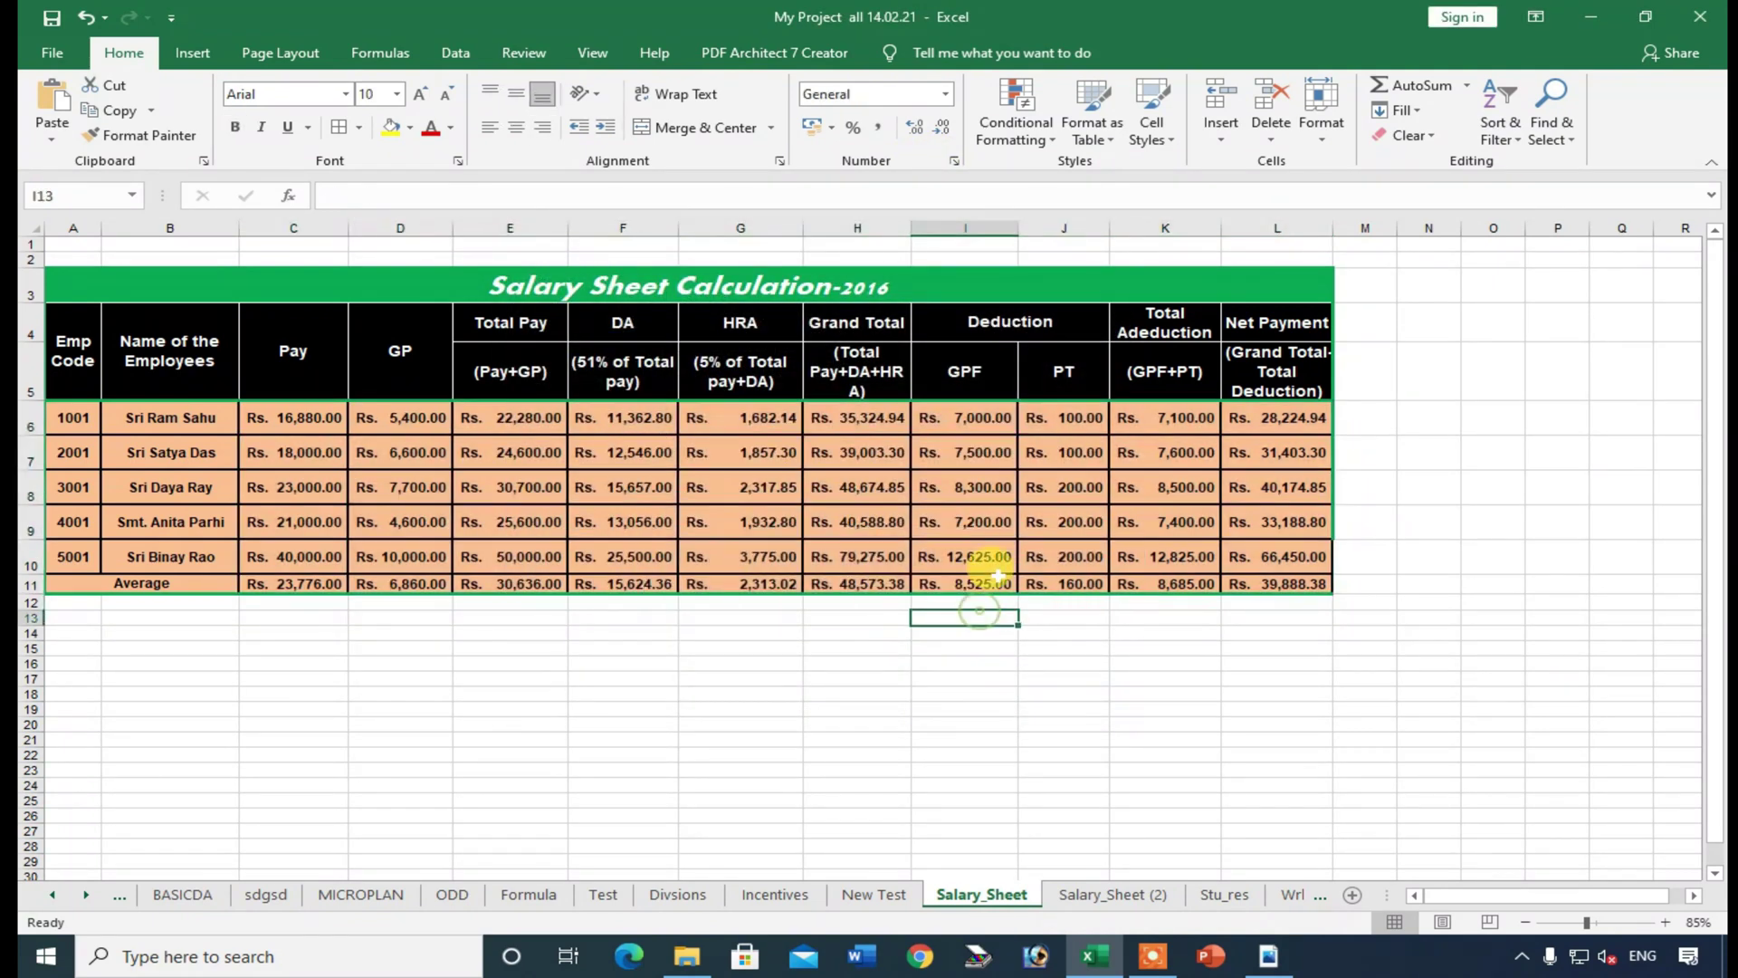
left_click(873, 904)
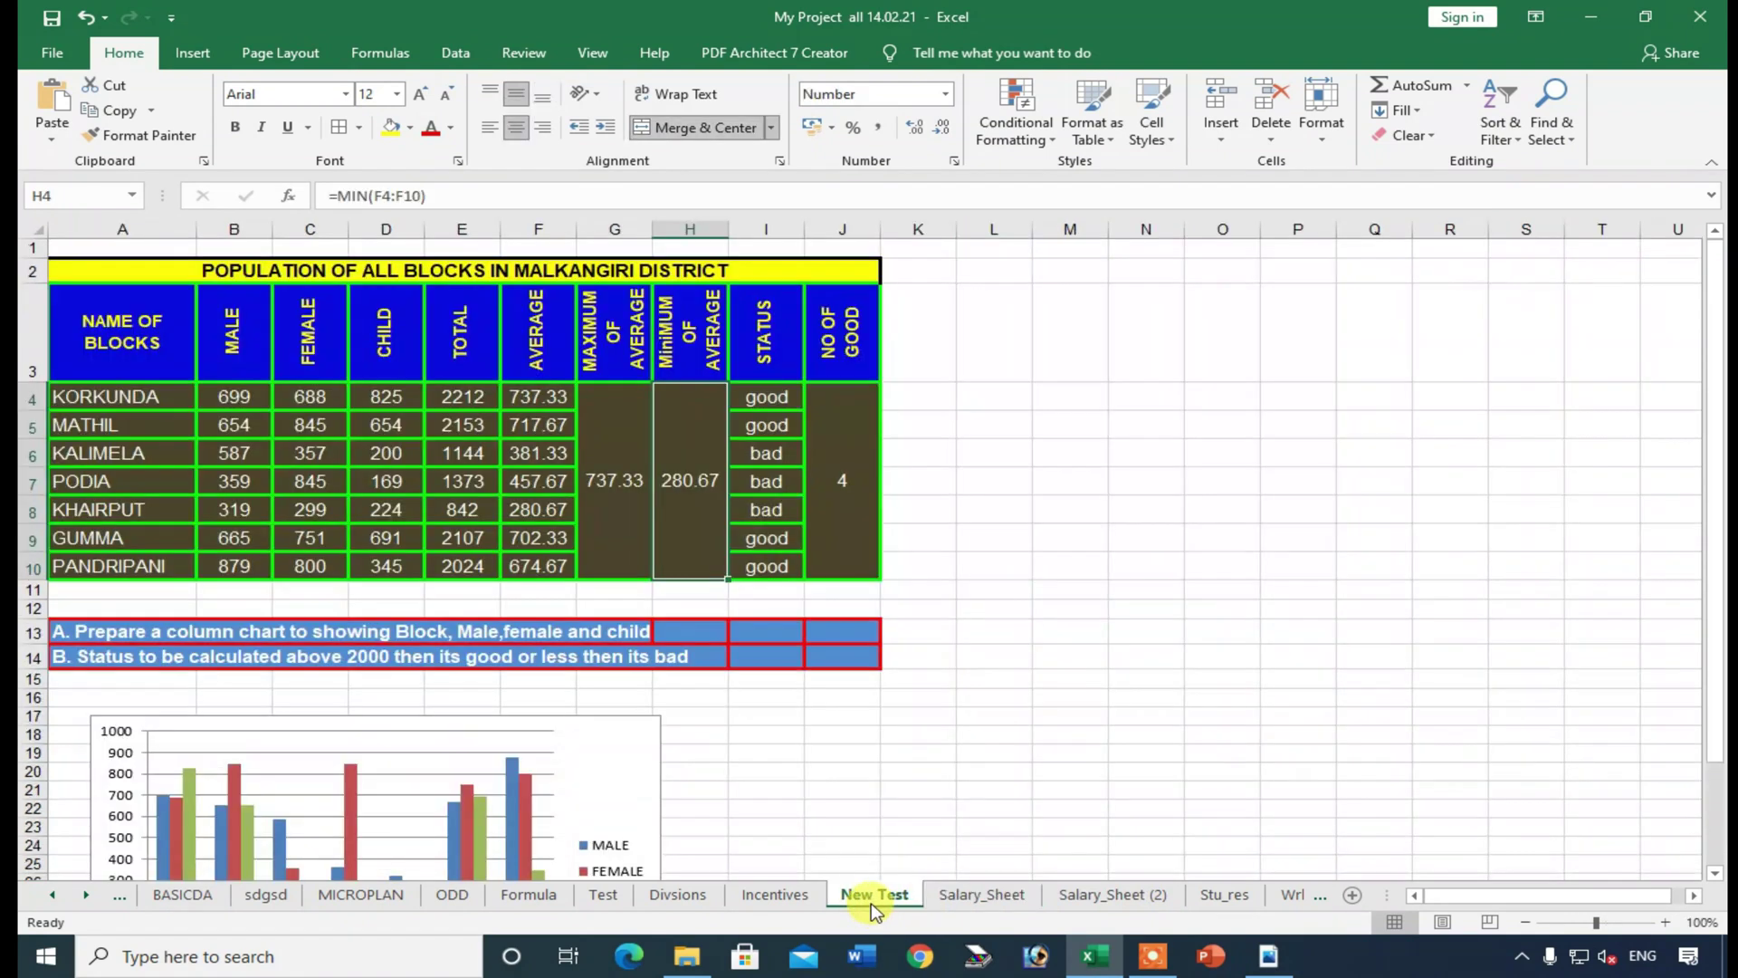
left_click(1243, 904)
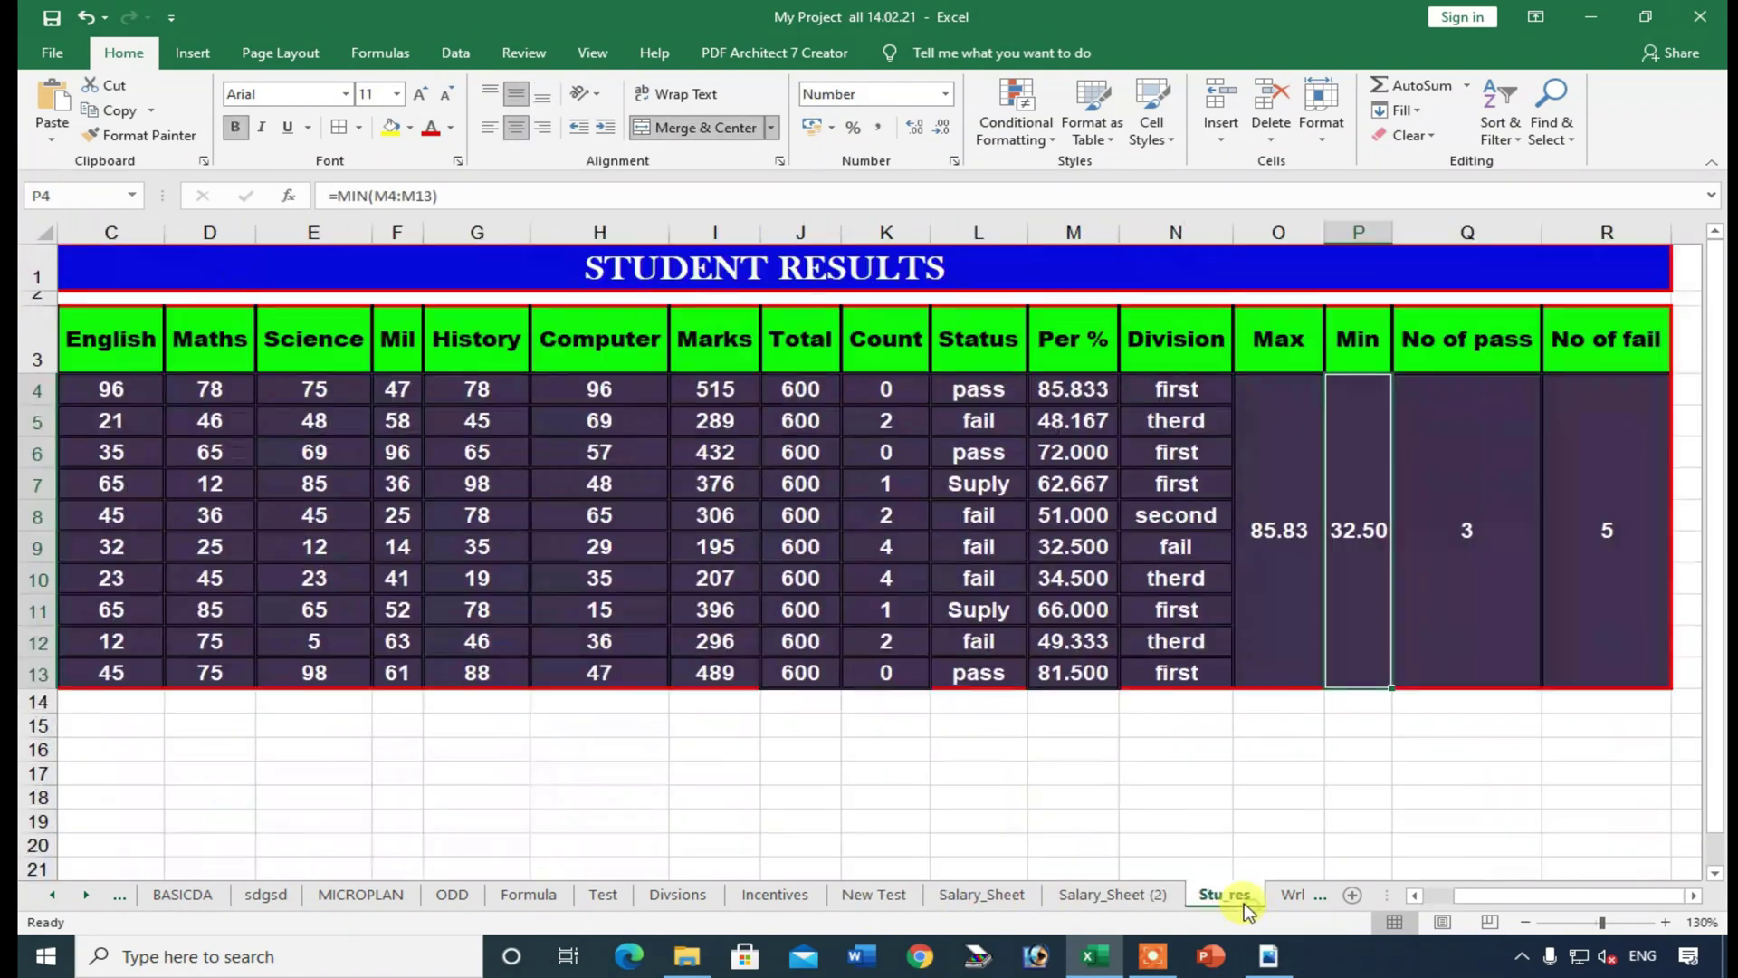
- Open the Wrkrs_Salary sheet and inspect the first worker's total working day formula in J4
left_click(1289, 893)
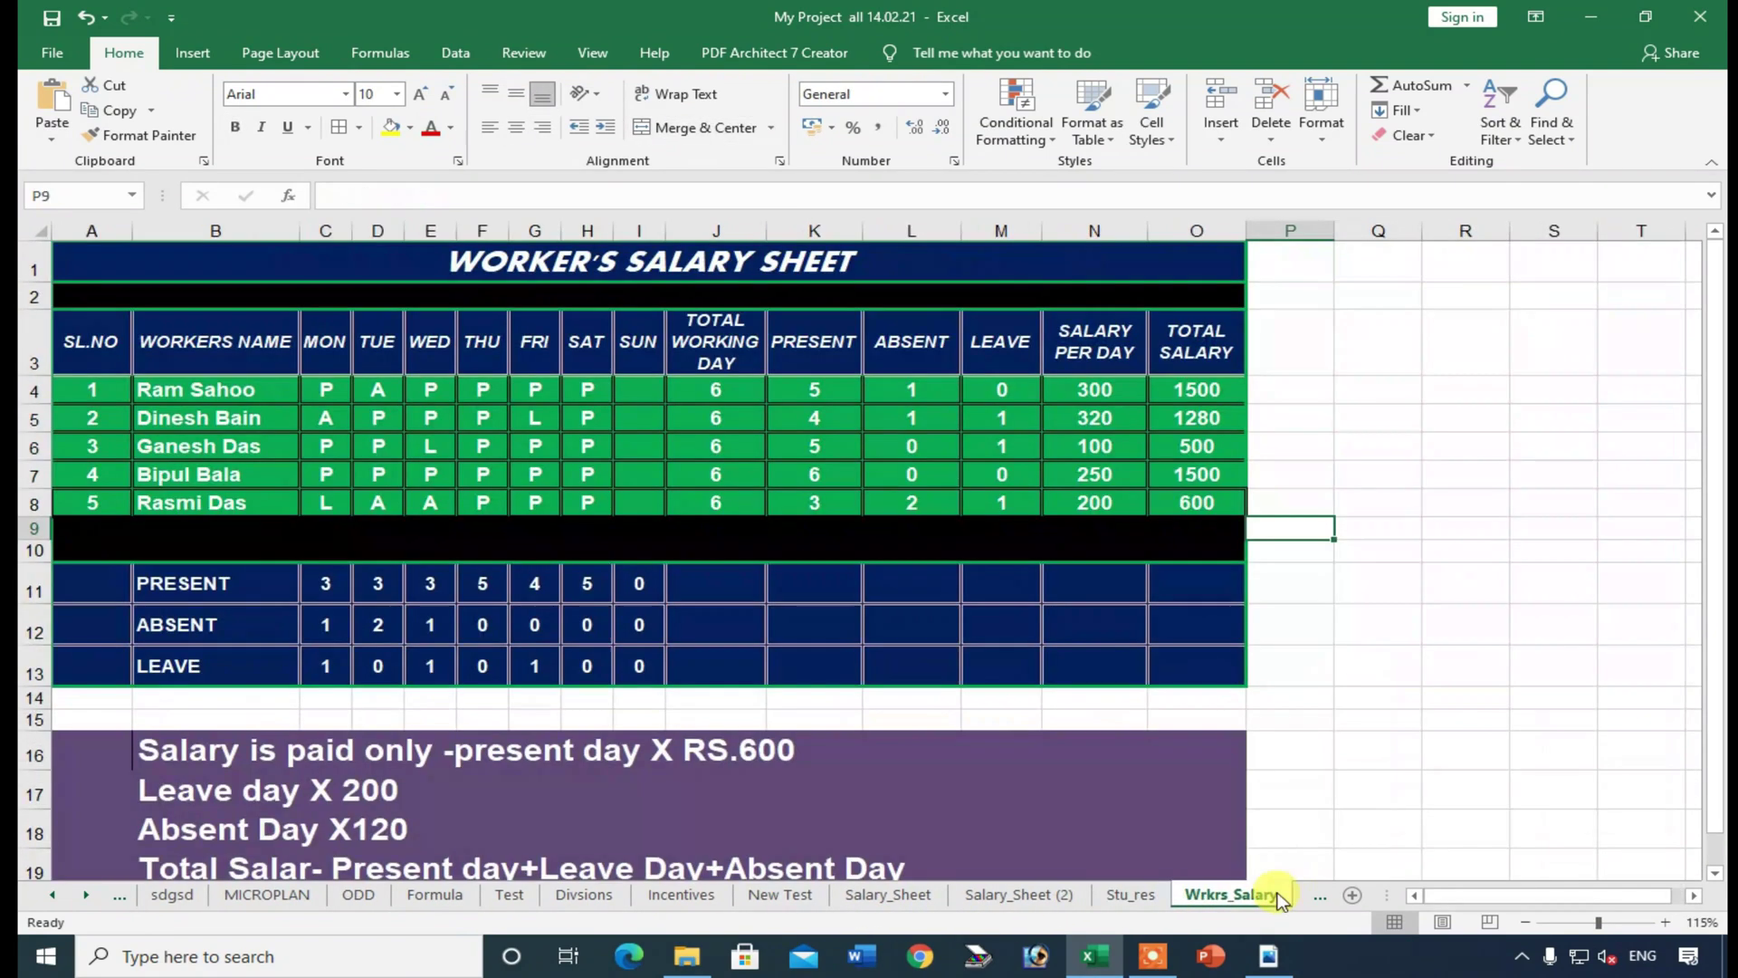
left_click(715, 389)
left_click(624, 261)
left_click(718, 389)
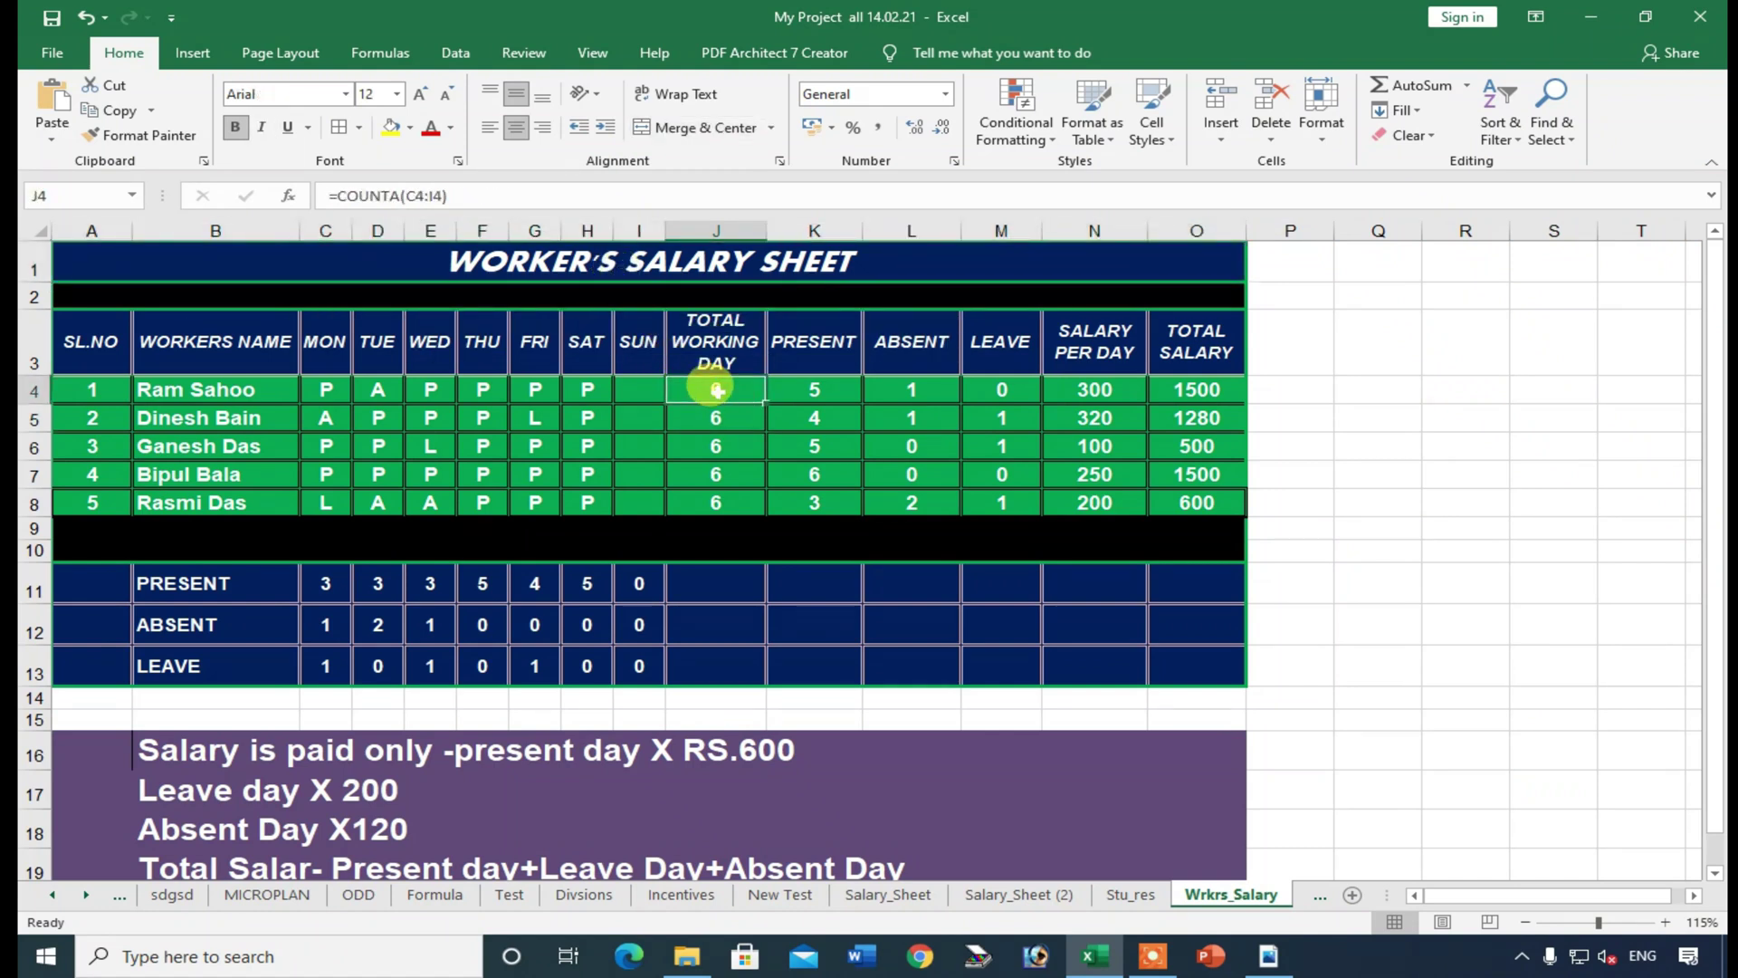
left_click_drag(405, 196, 366, 192)
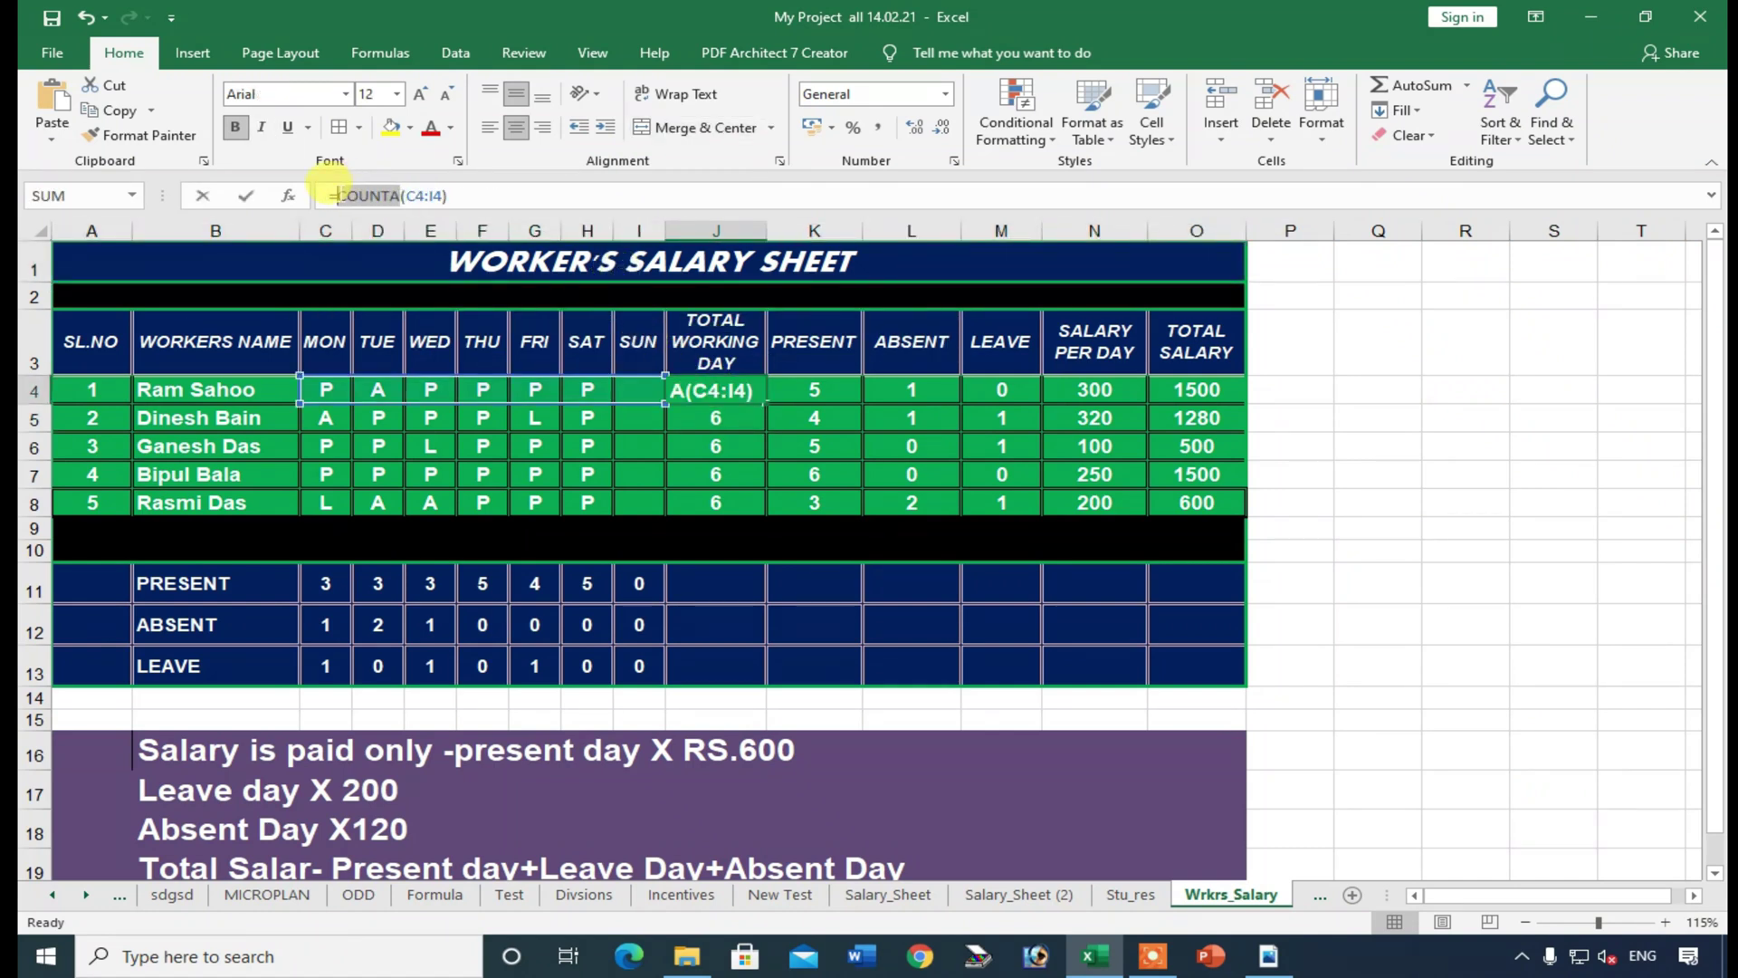
left_click(815, 473)
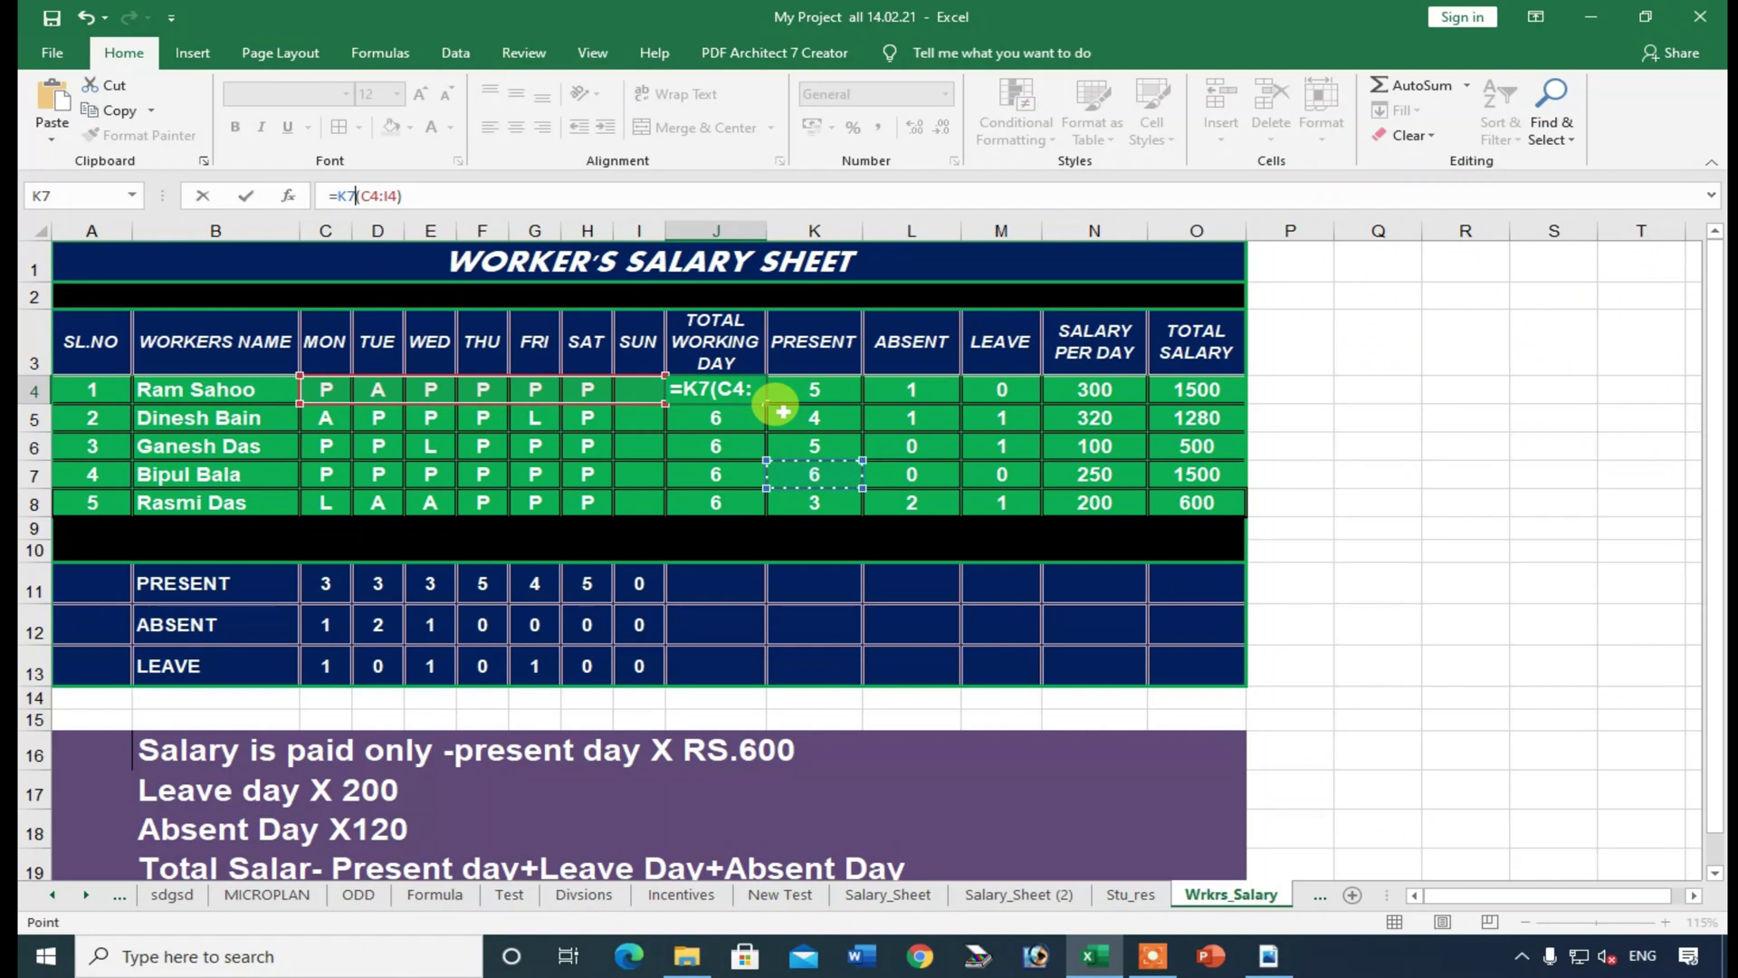
key("Return")
key("ctrl+z")
- Examine the total working day, present, total salary and Monday present-count formulas in J4, K4, O4 and C11
double_click(738, 388)
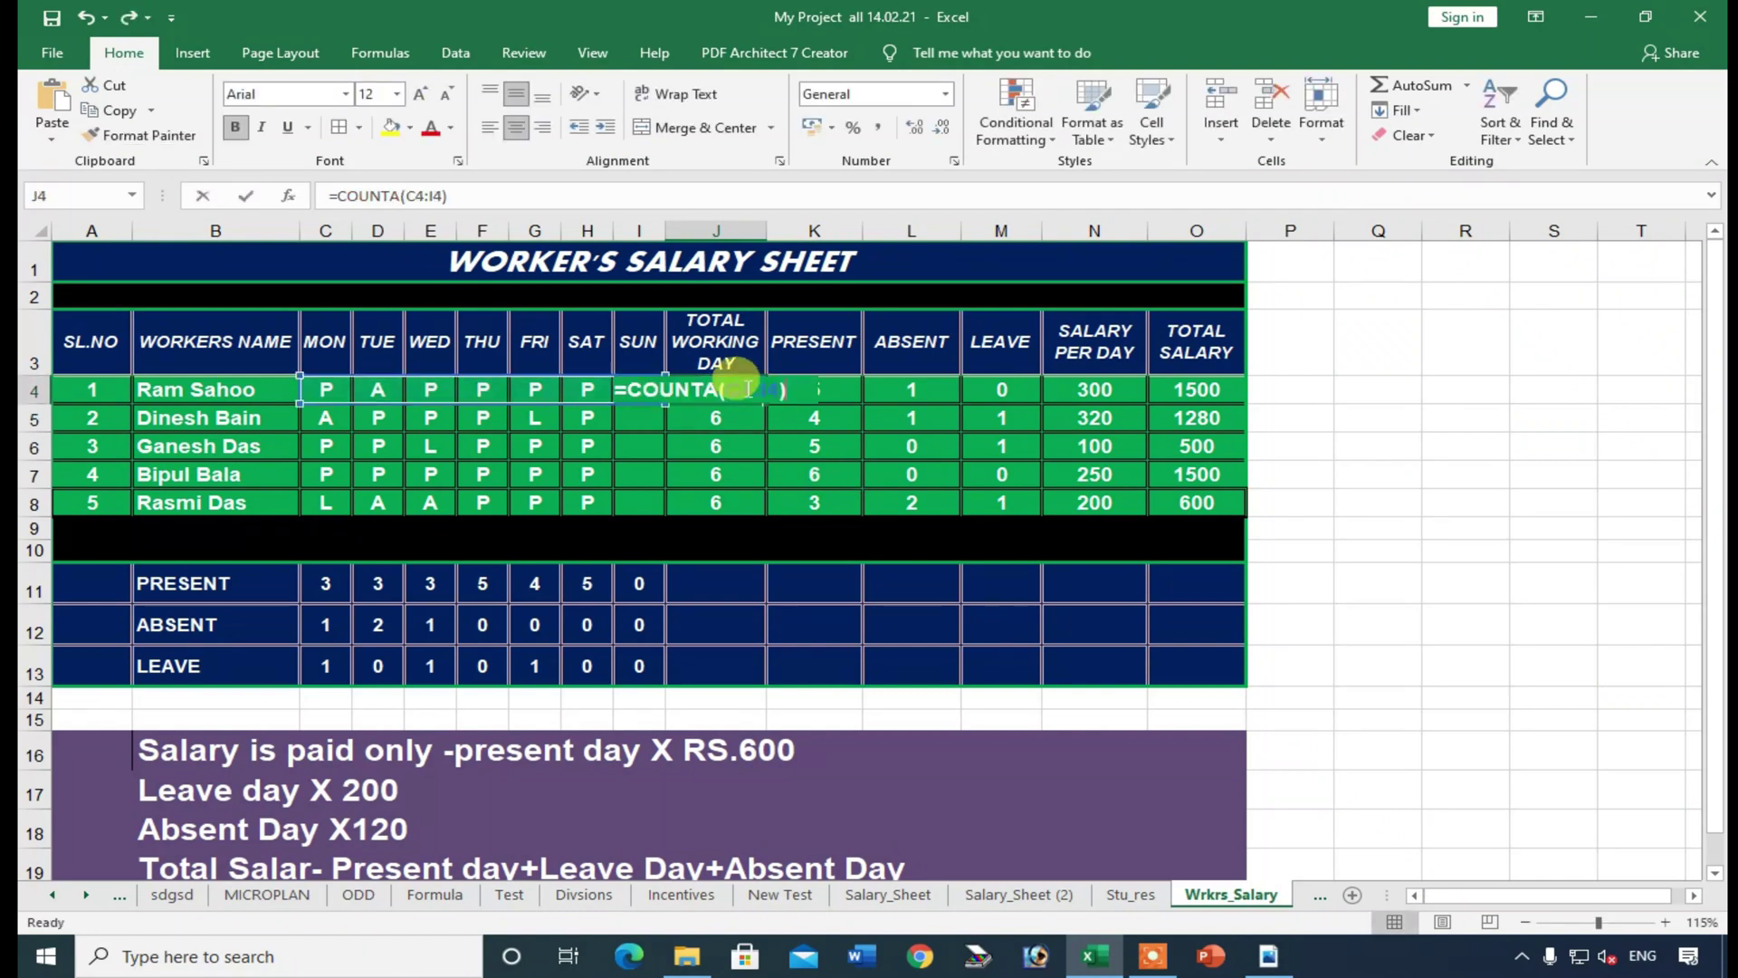
key("Return")
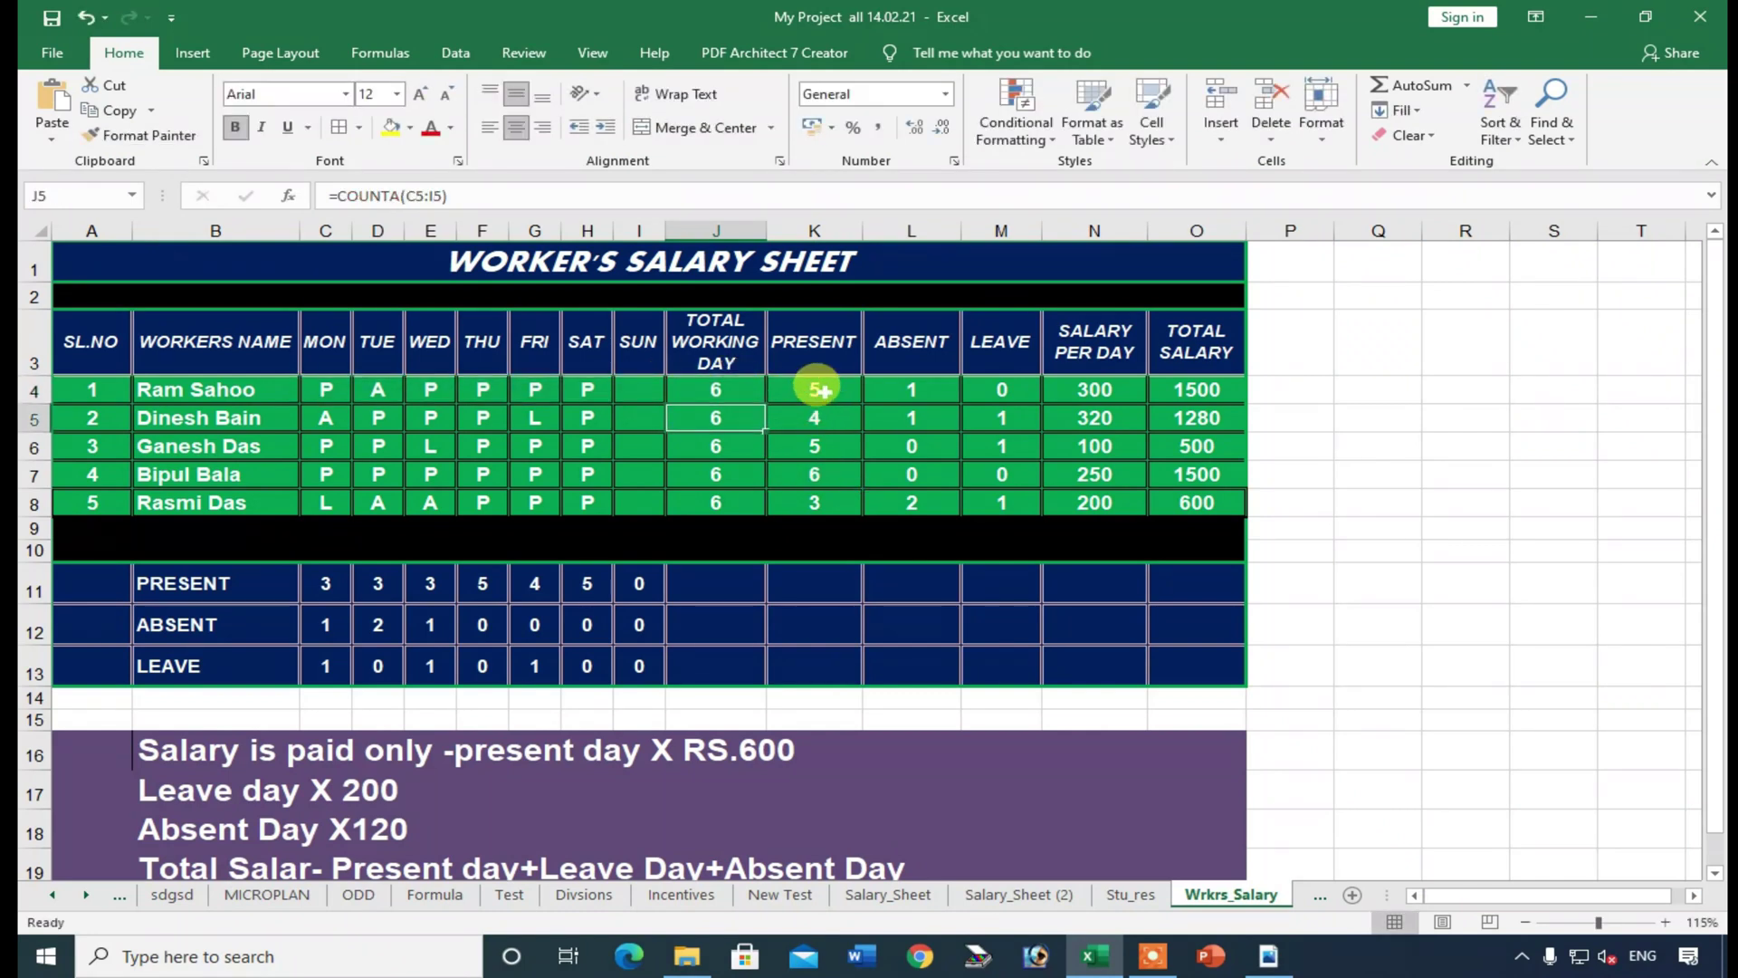
double_click(803, 390)
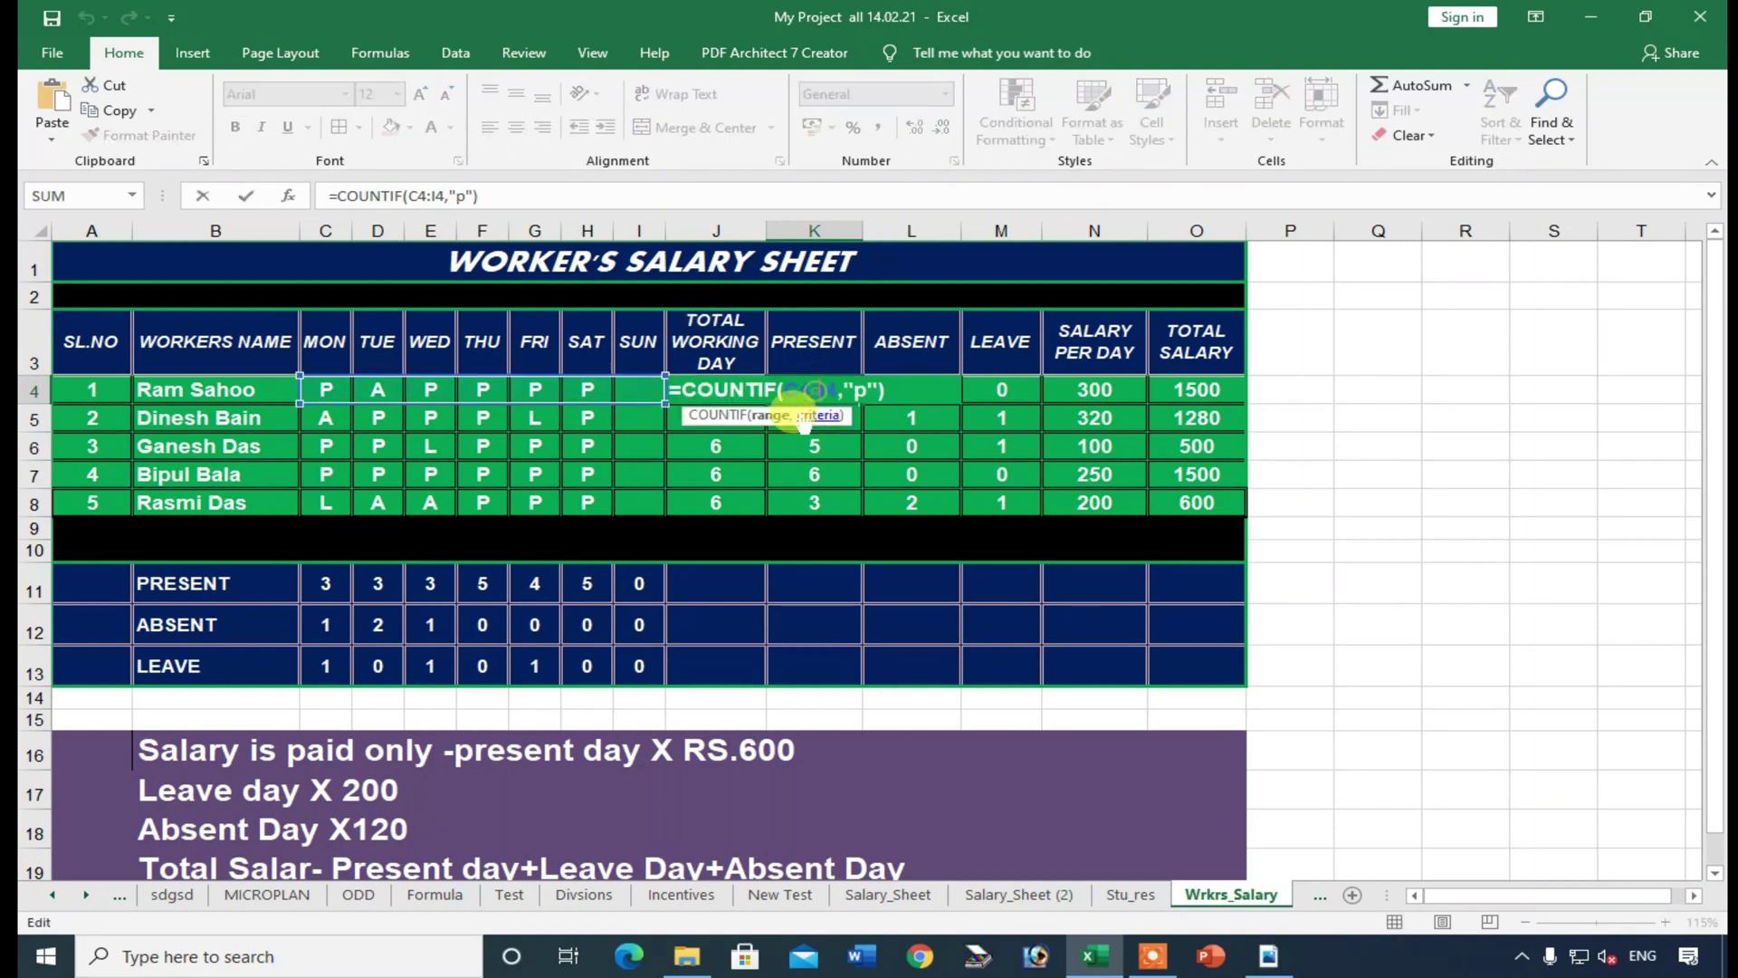
key("Return")
left_click_drag(722, 389, 1145, 497)
left_click(1175, 385)
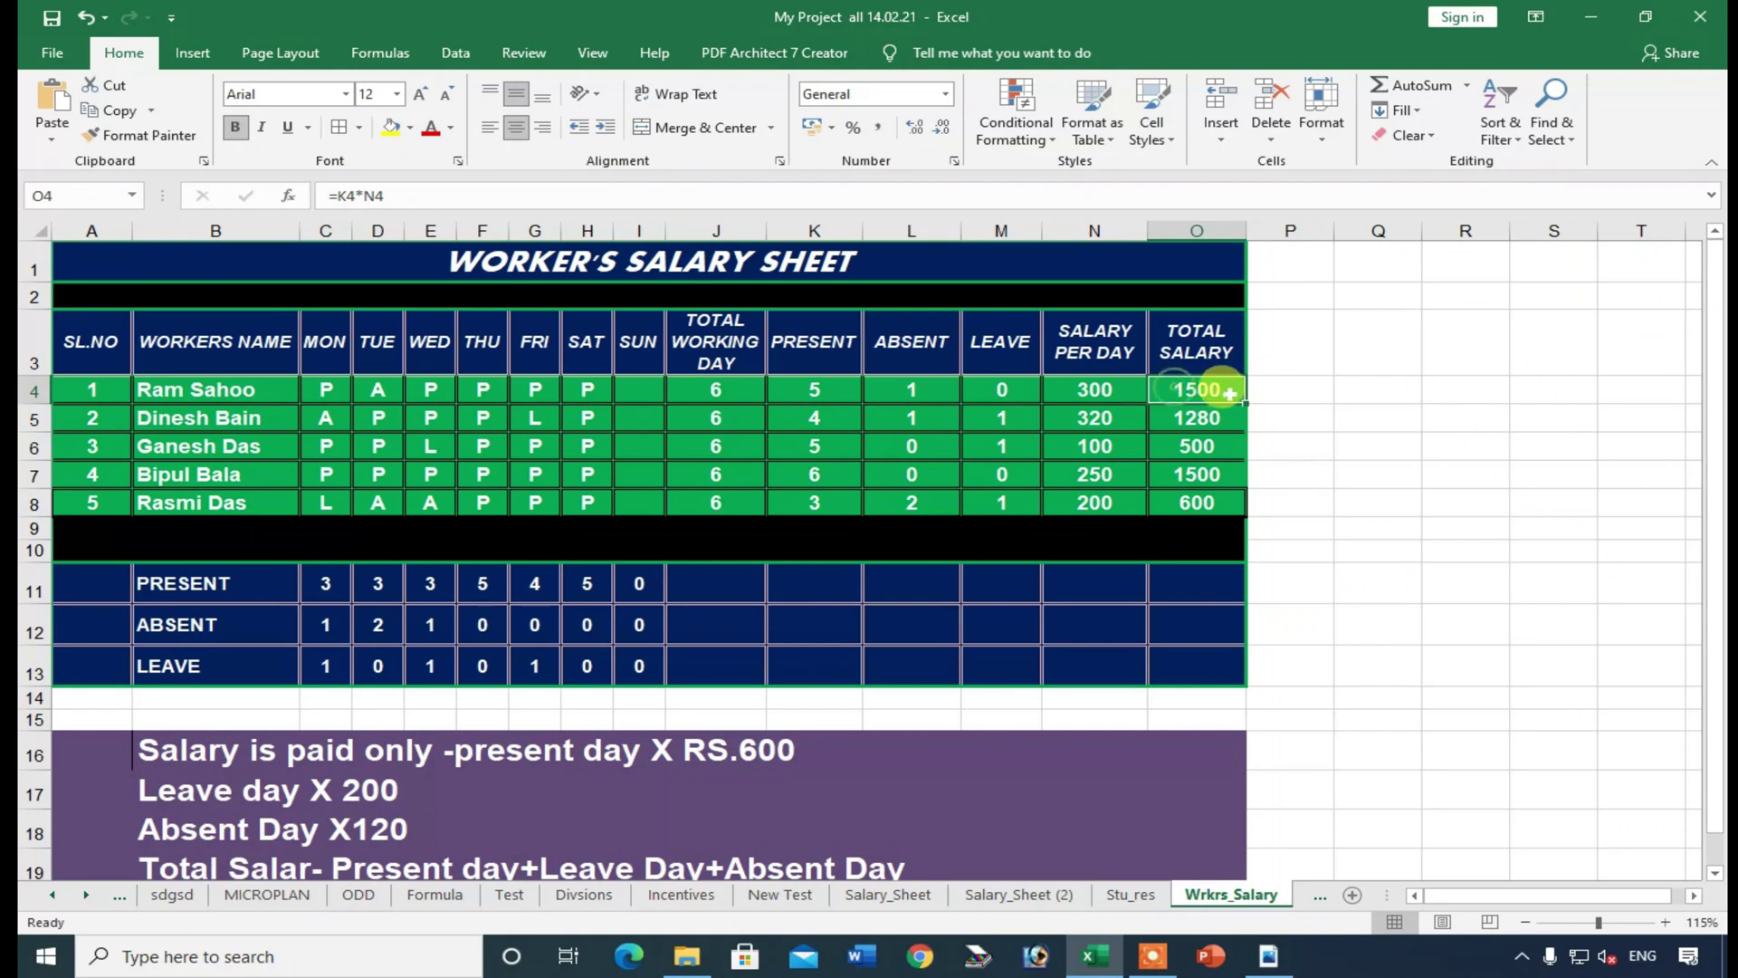
left_click(344, 582)
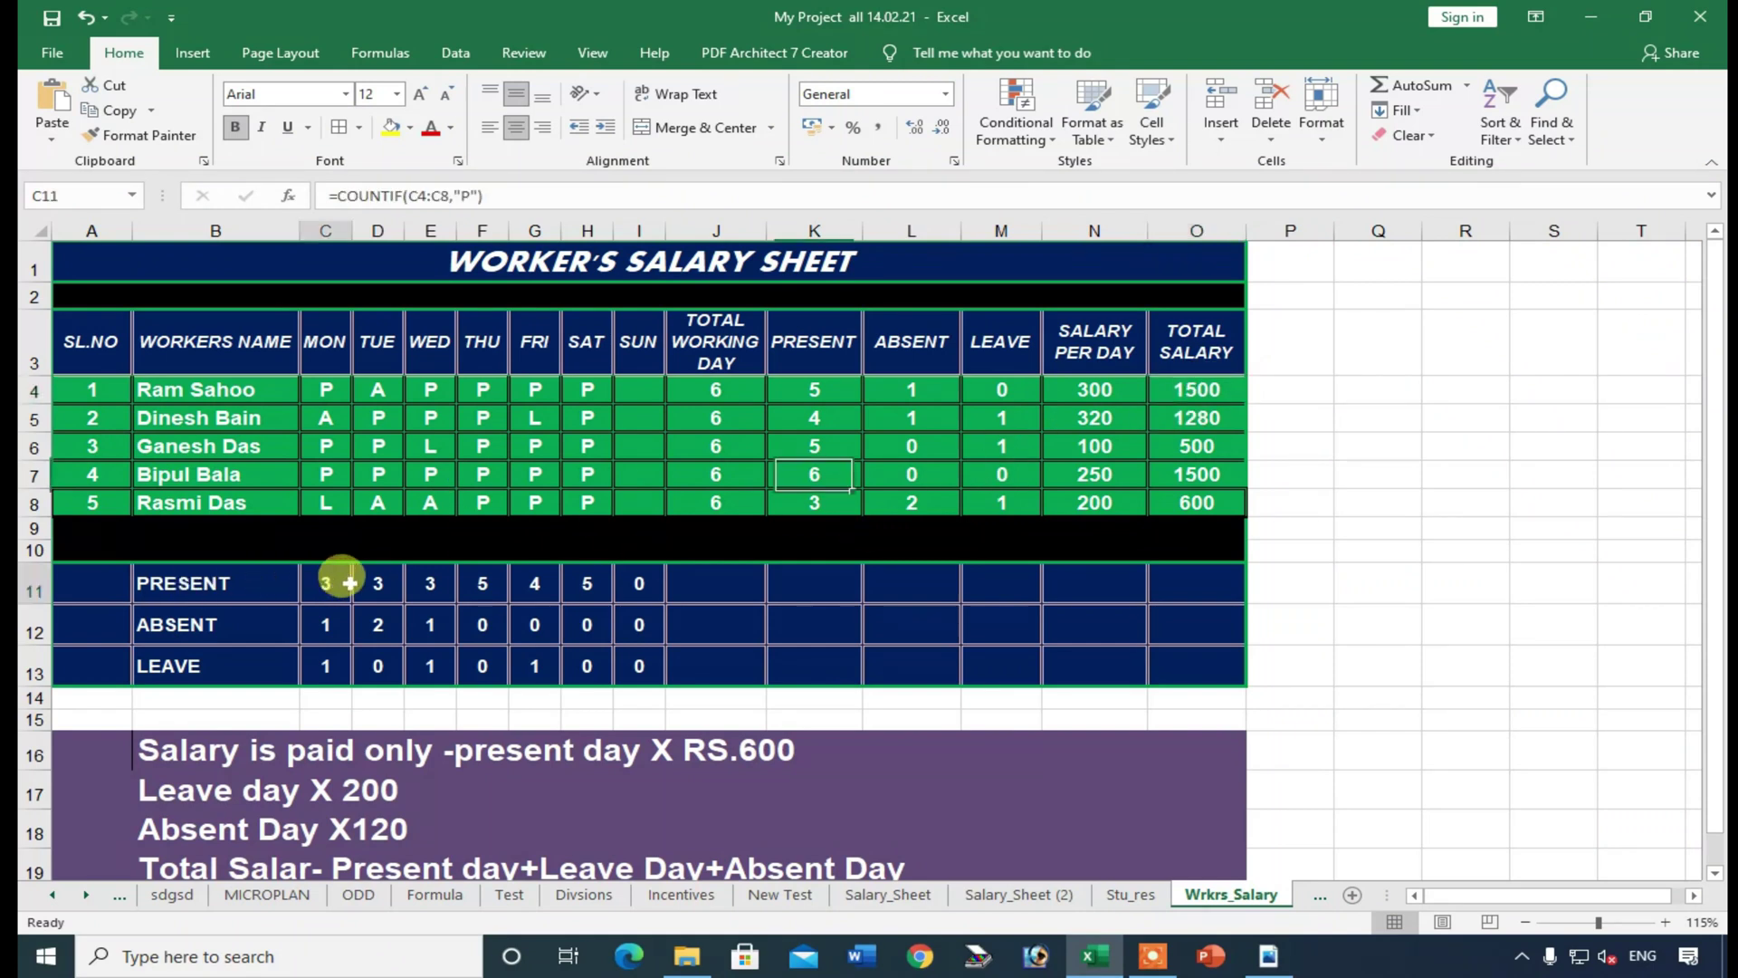
- Check the absent-count formula in L6, consult the practice-test list in Adobe Reader and return to Excel
left_click_drag(206, 355, 1043, 497)
left_click(895, 450)
left_click(1277, 967)
left_click(1061, 675)
left_click(1095, 956)
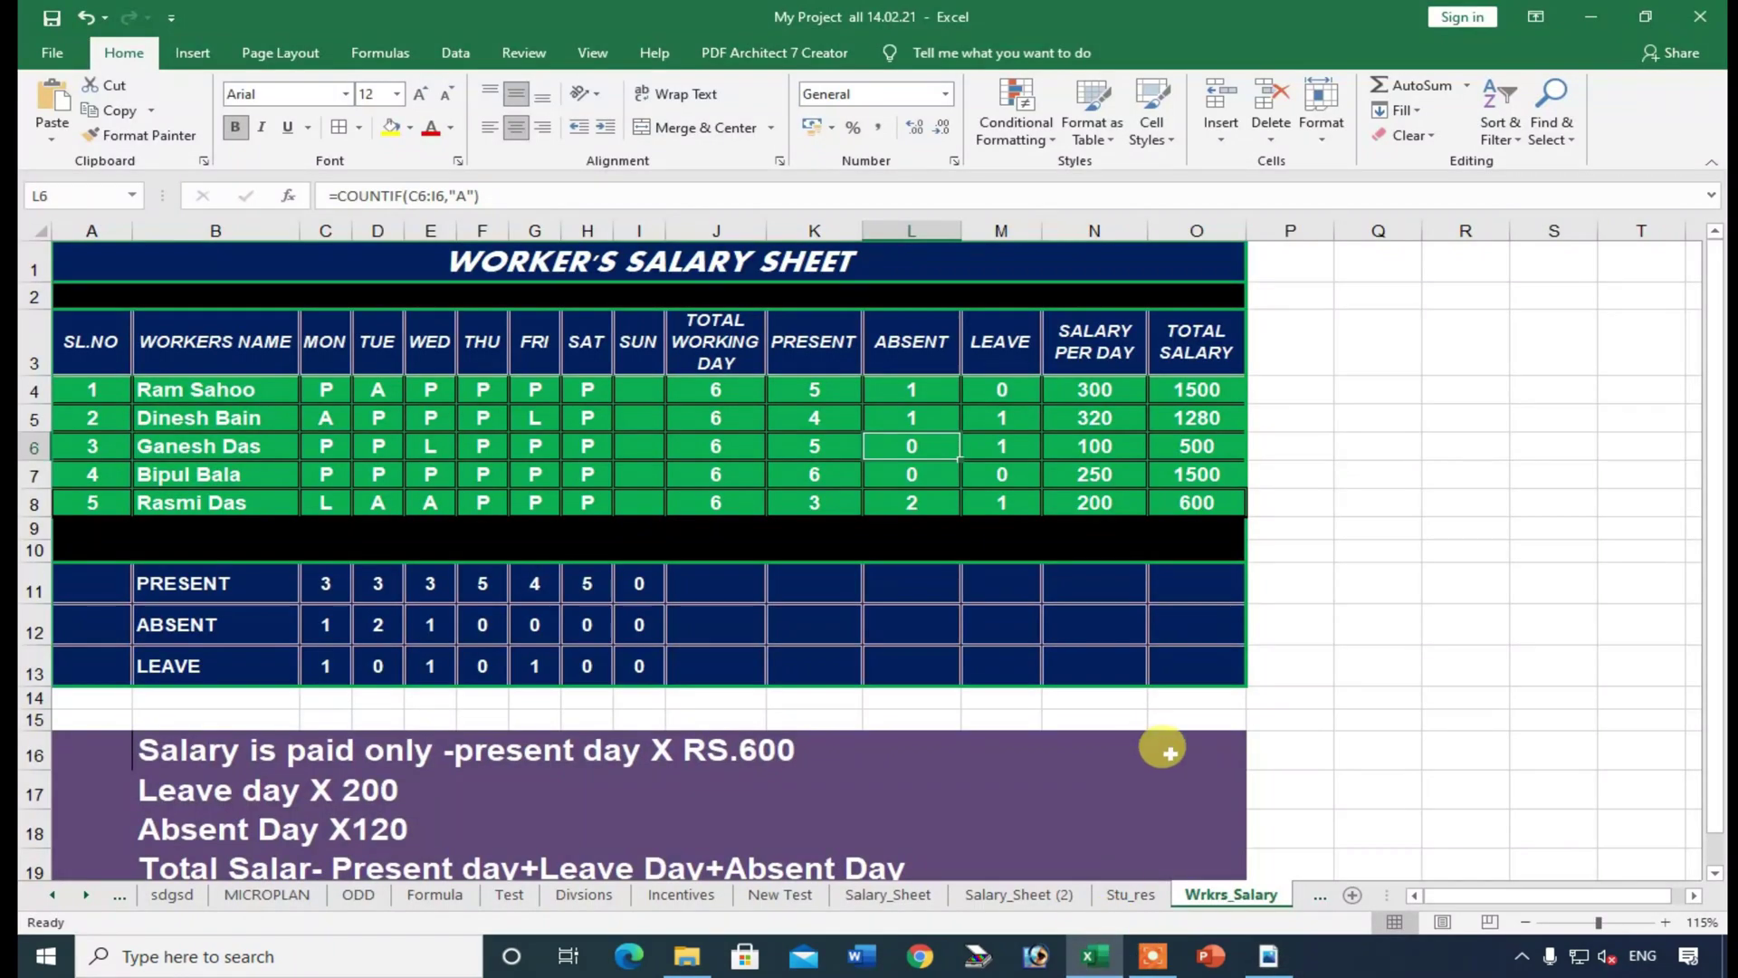
- Open the Data Validation sheet to look over the Airtel Communication table
left_click(86, 896)
left_click(86, 896)
left_click(86, 896)
left_click(86, 897)
left_click(86, 897)
left_click(86, 896)
left_click(906, 897)
left_click(763, 706)
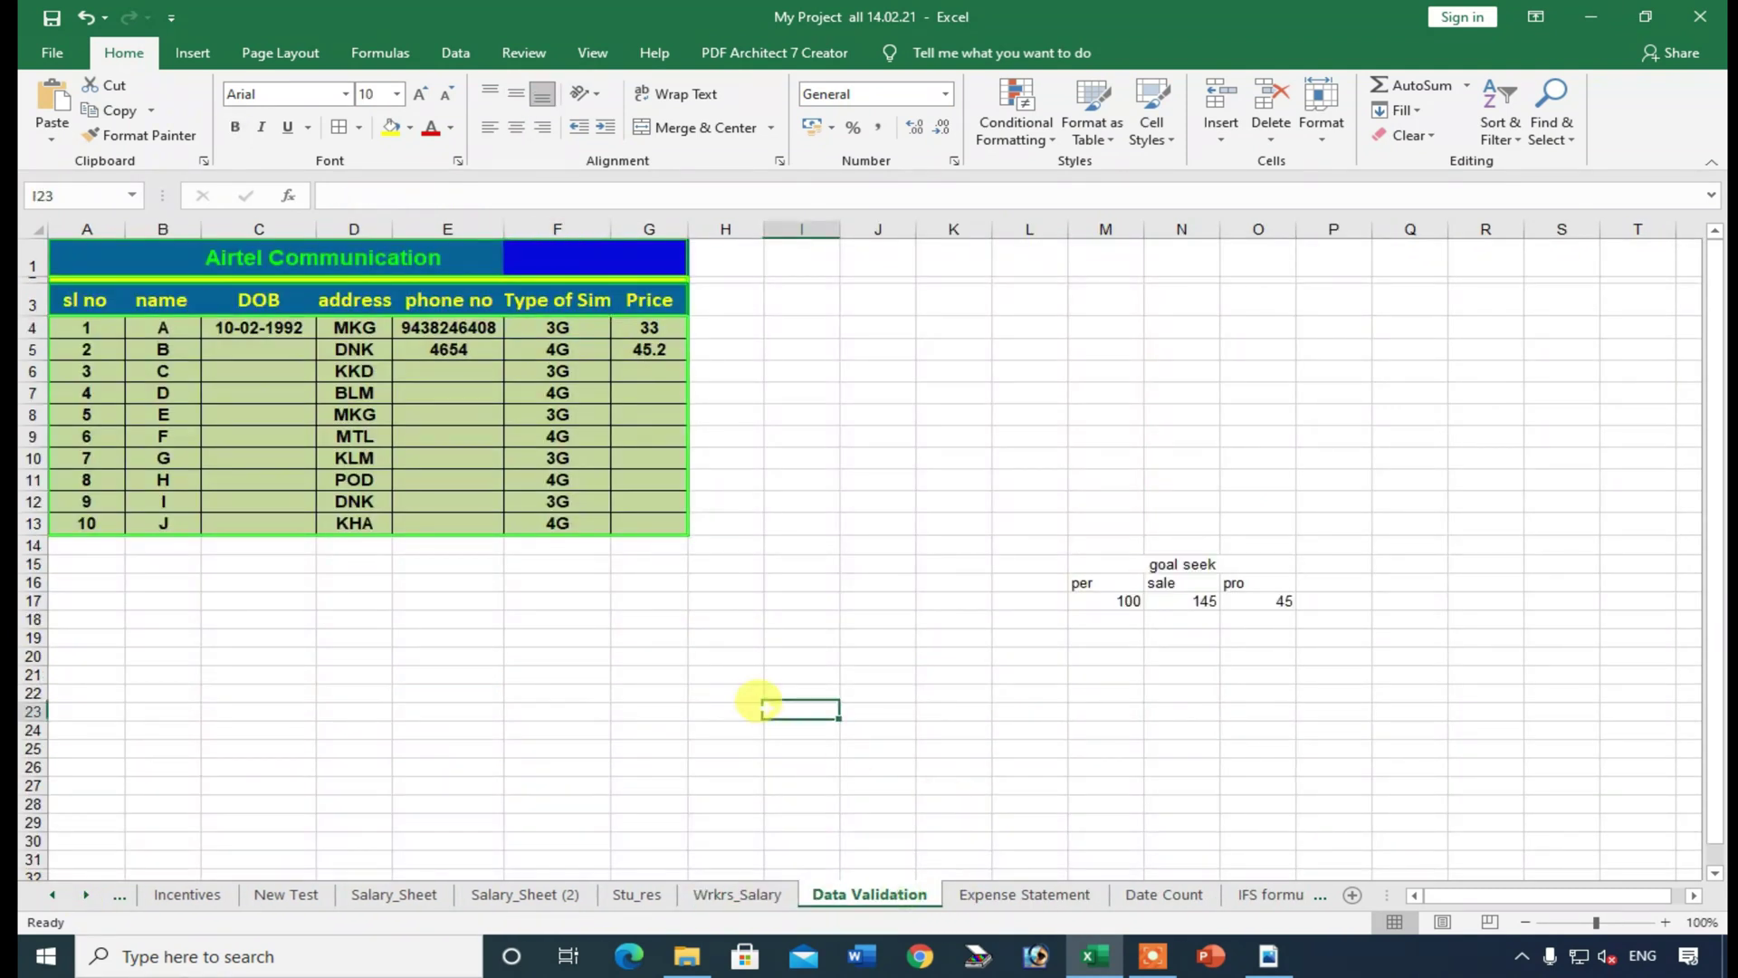
- Open the Expense Statement sheet and look over the statement's layout and its pay period block
left_click(1019, 897)
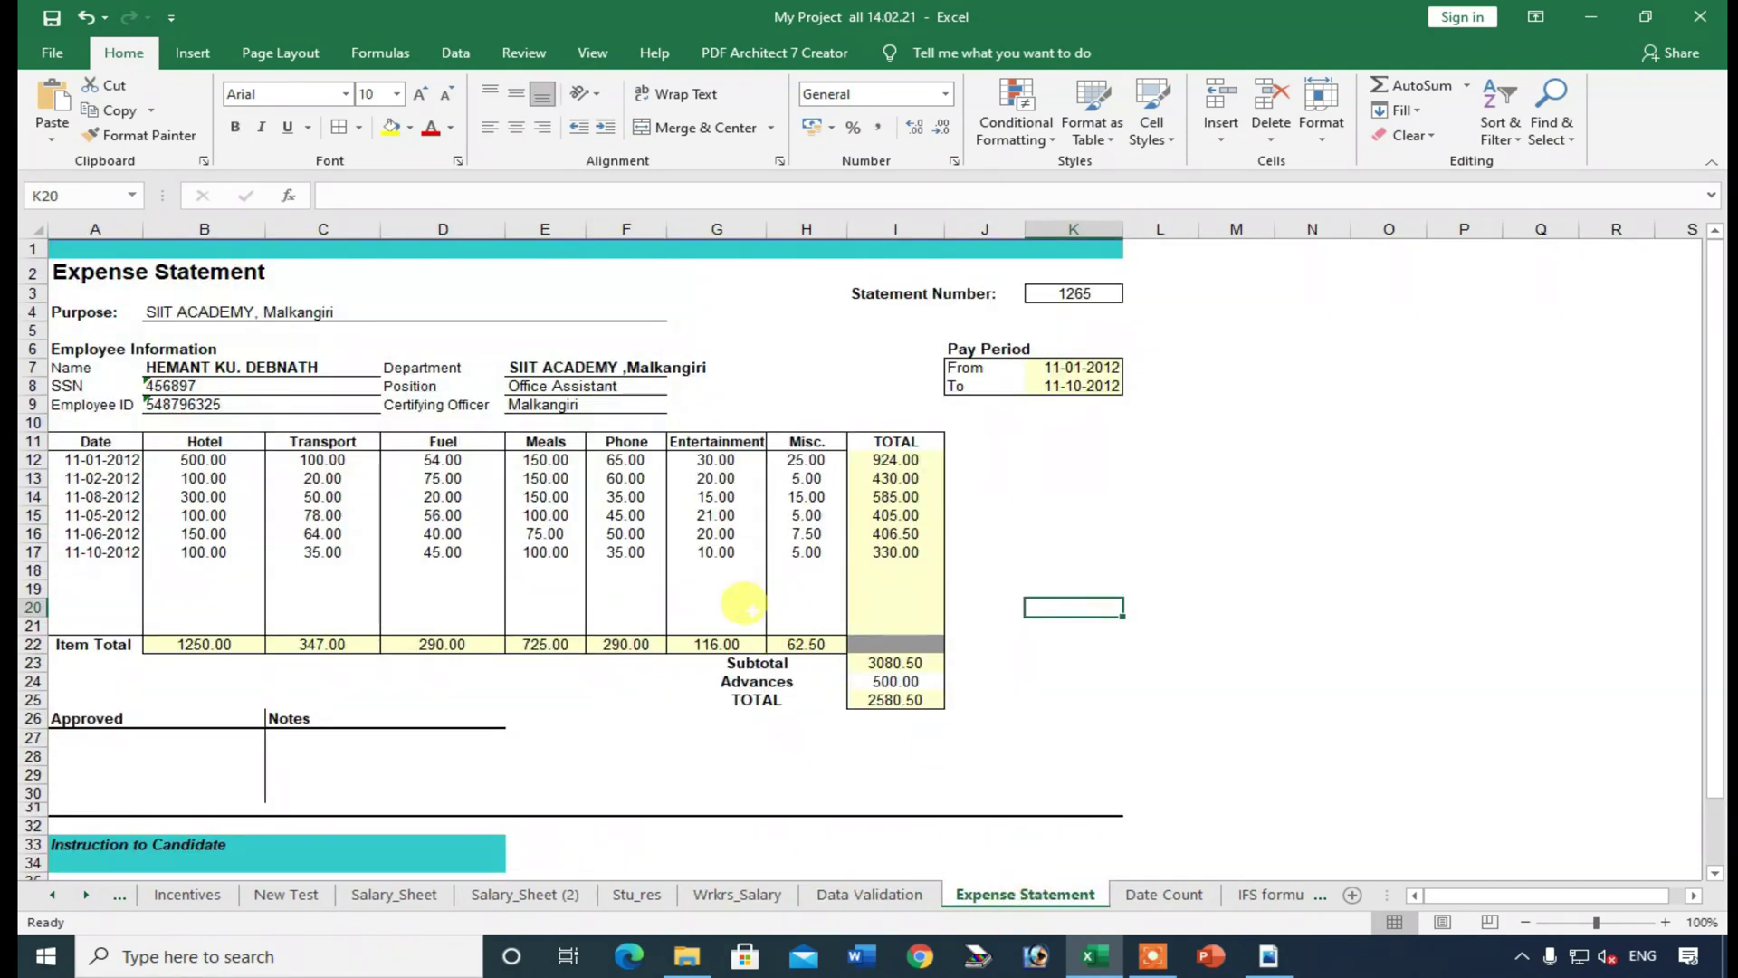
left_click(102, 268)
left_click_drag(106, 269, 1065, 844)
left_click(1007, 534)
left_click(1067, 366)
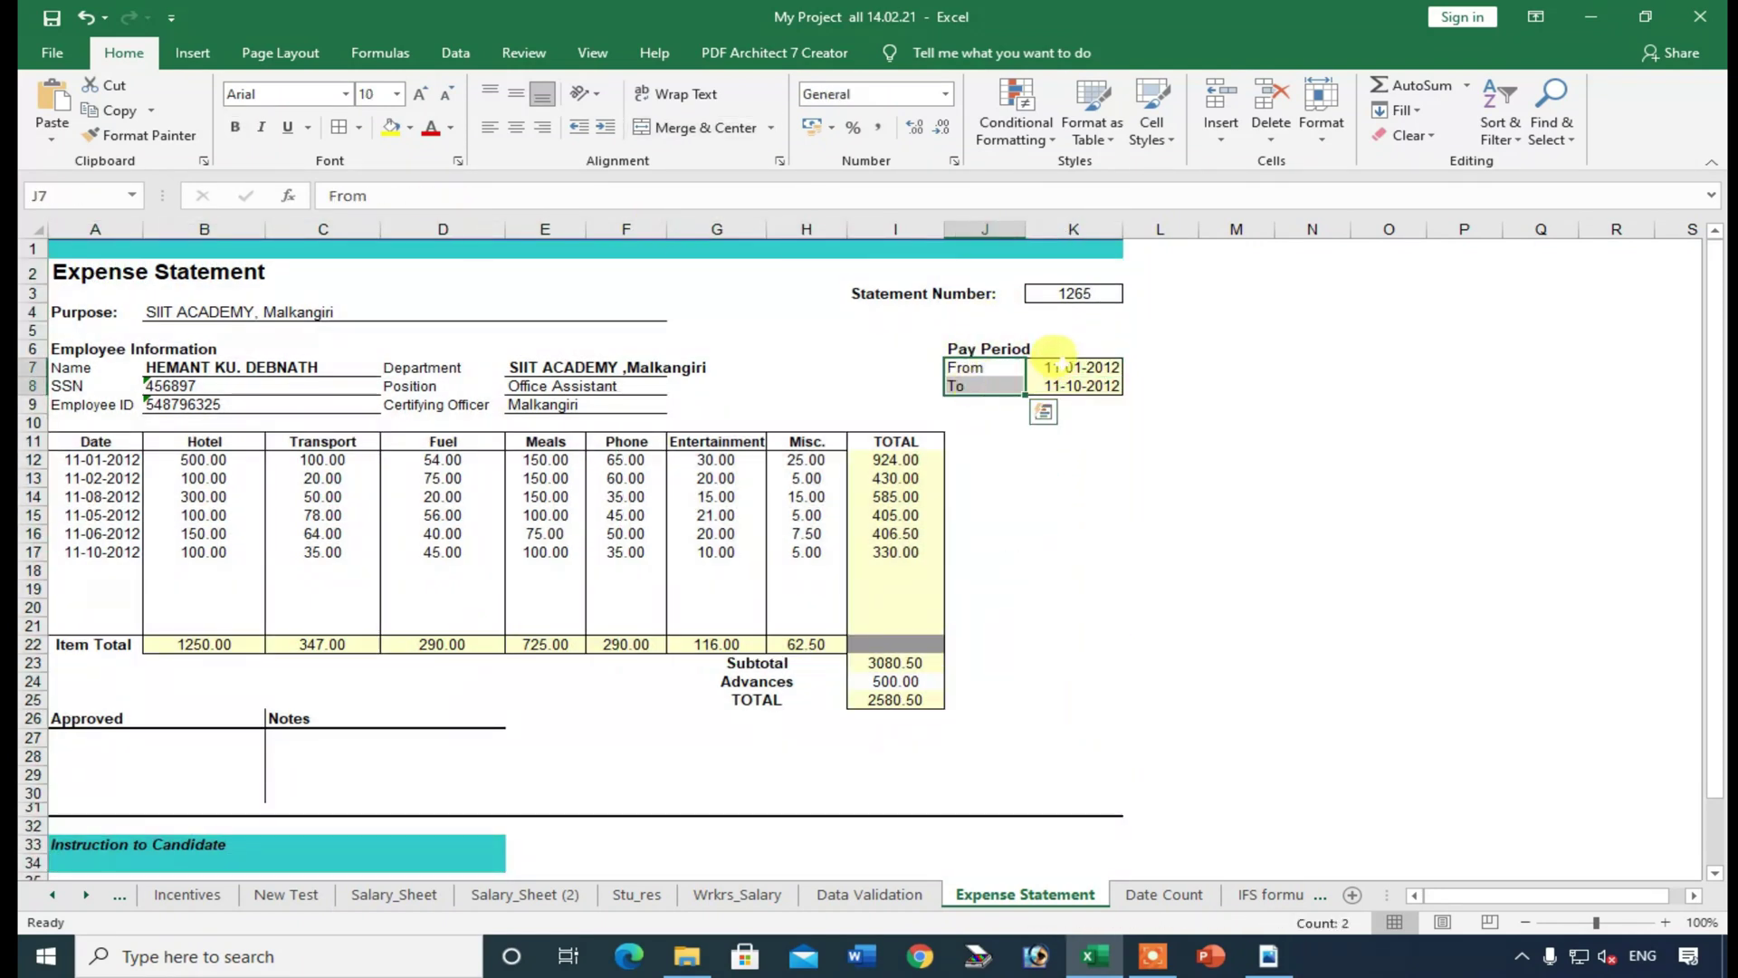
- Inspect the pay period date formulas in K7:K8, the candidate instructions and the first expense row's total in I12
left_click_drag(1073, 366, 1073, 386)
scroll(134, 688, "down", 1)
scroll(140, 695, "down", 2)
left_click_drag(114, 727, 116, 762)
scroll(554, 733, "up", 3)
left_click_drag(1079, 366, 1079, 386)
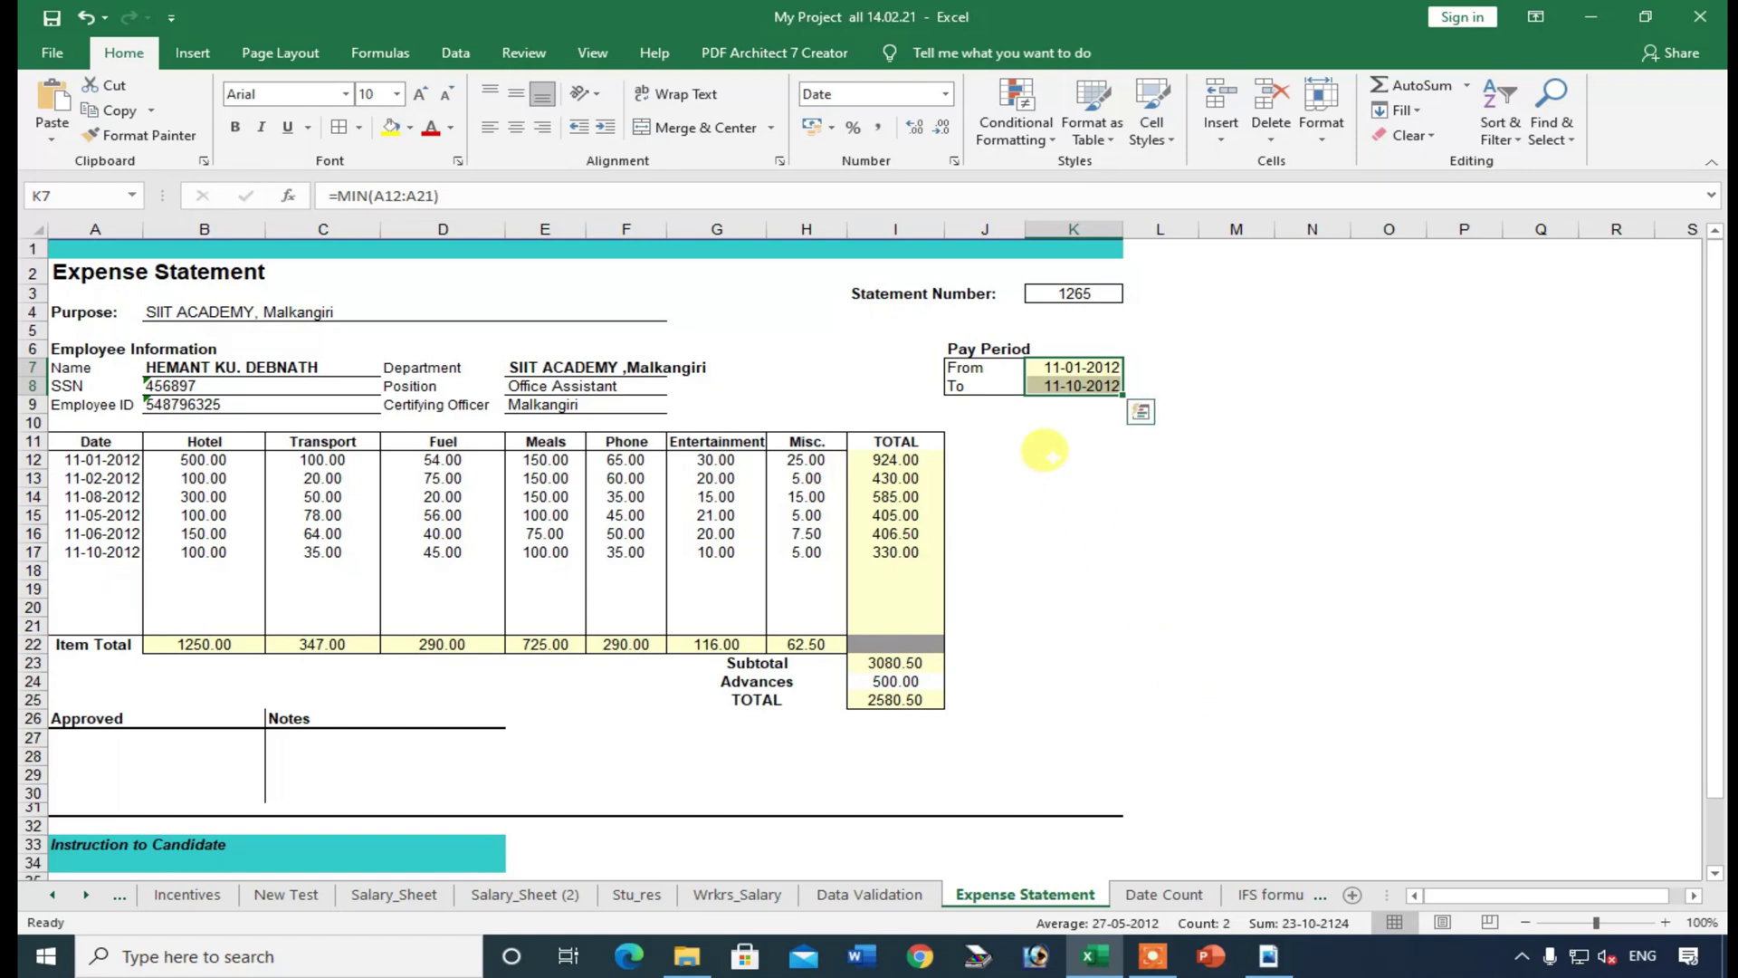
left_click(892, 459)
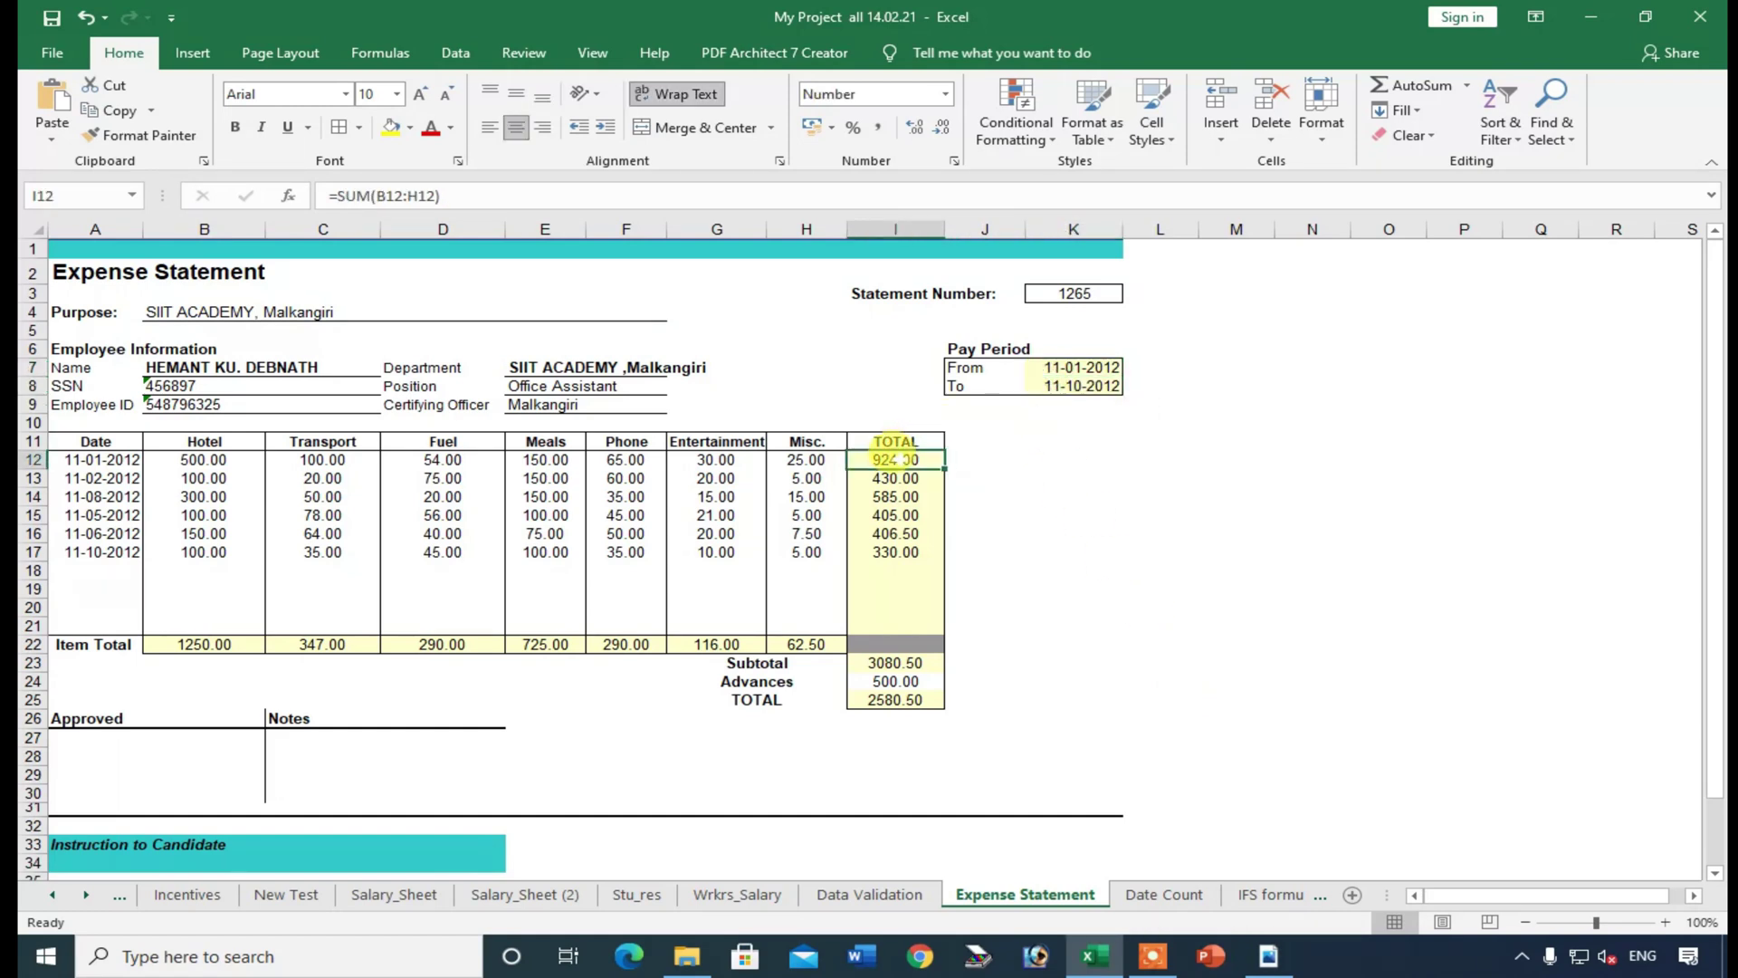
- Review the full expense statement and its dated expense rows, leaving them deselected
left_click_drag(76, 288, 986, 794)
left_click_drag(65, 436, 808, 624)
left_click(1015, 606)
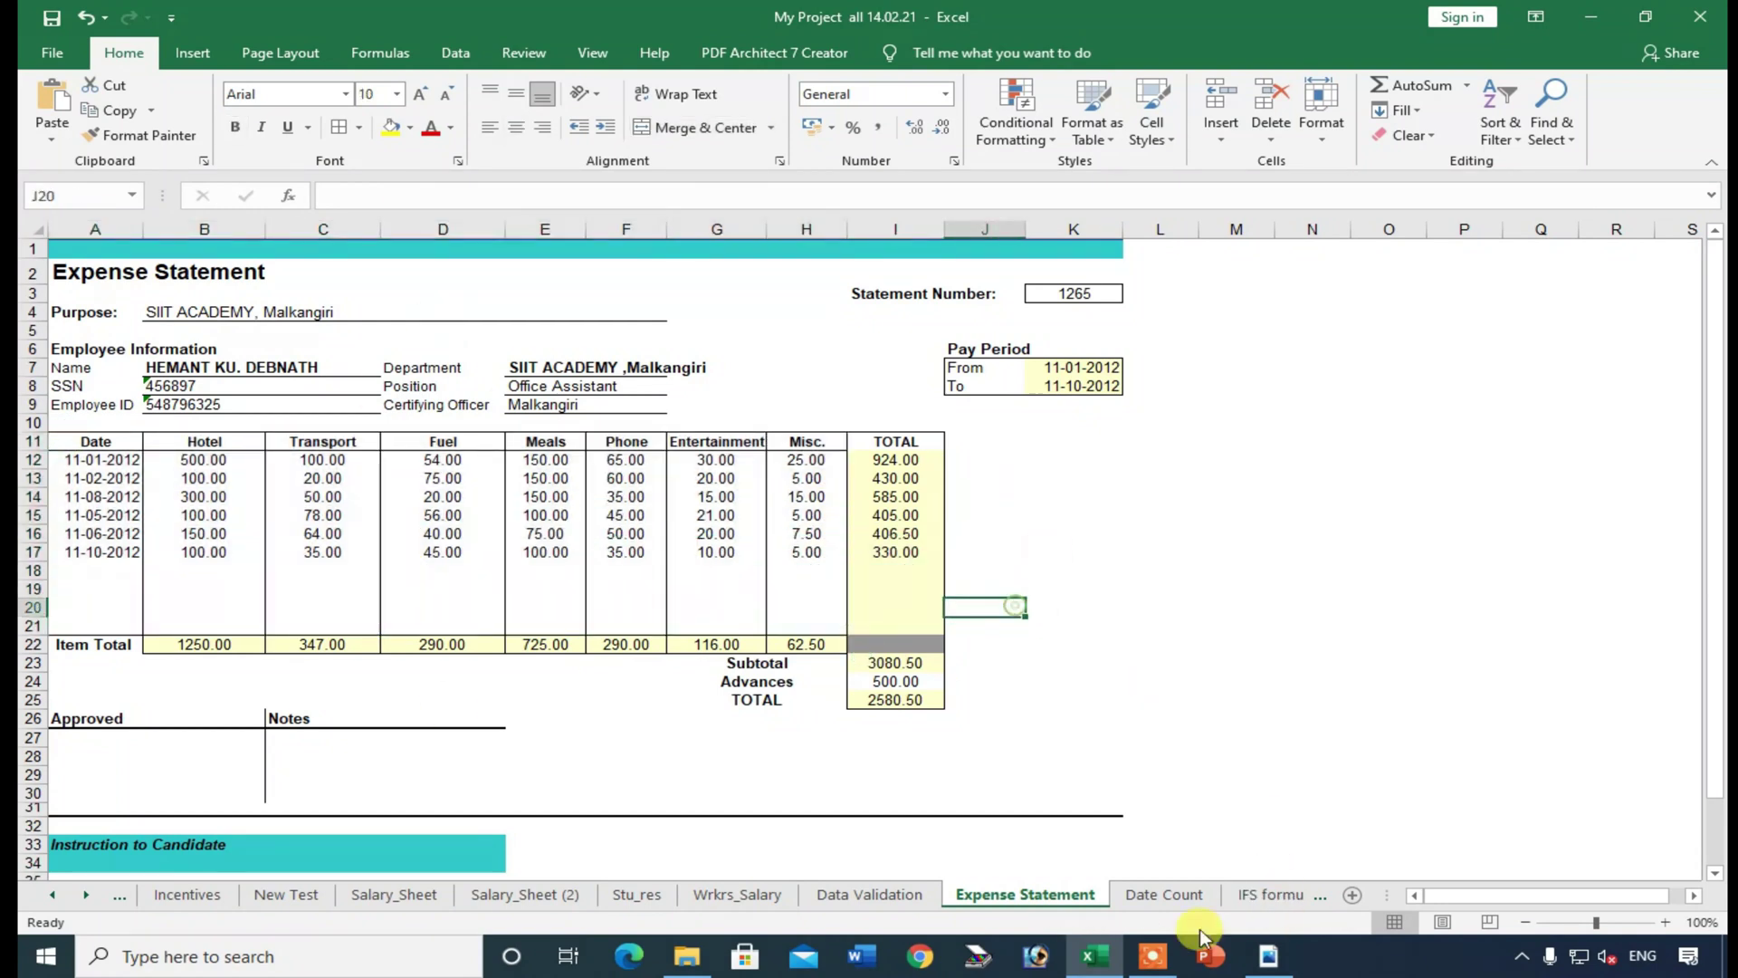
left_click(1175, 676)
key("F7")
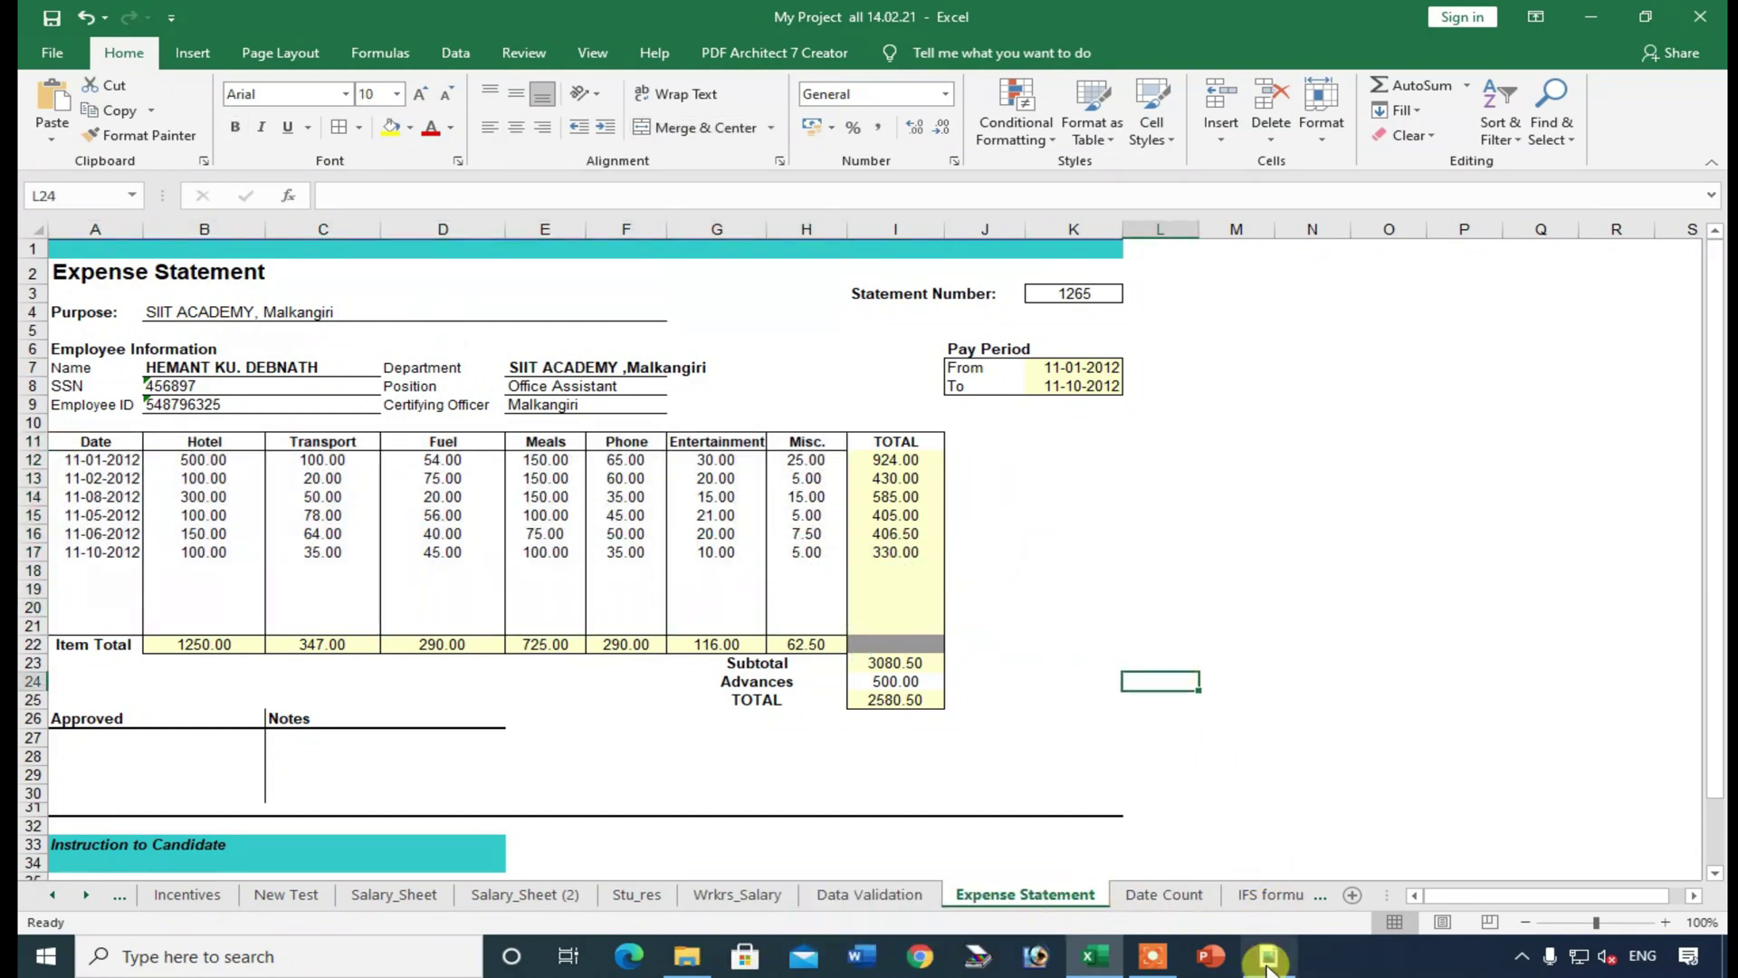
- Consult the formula list in Adobe Reader, return to Excel and view the DATEDIF example on the Date Count sheet
left_click(1268, 960)
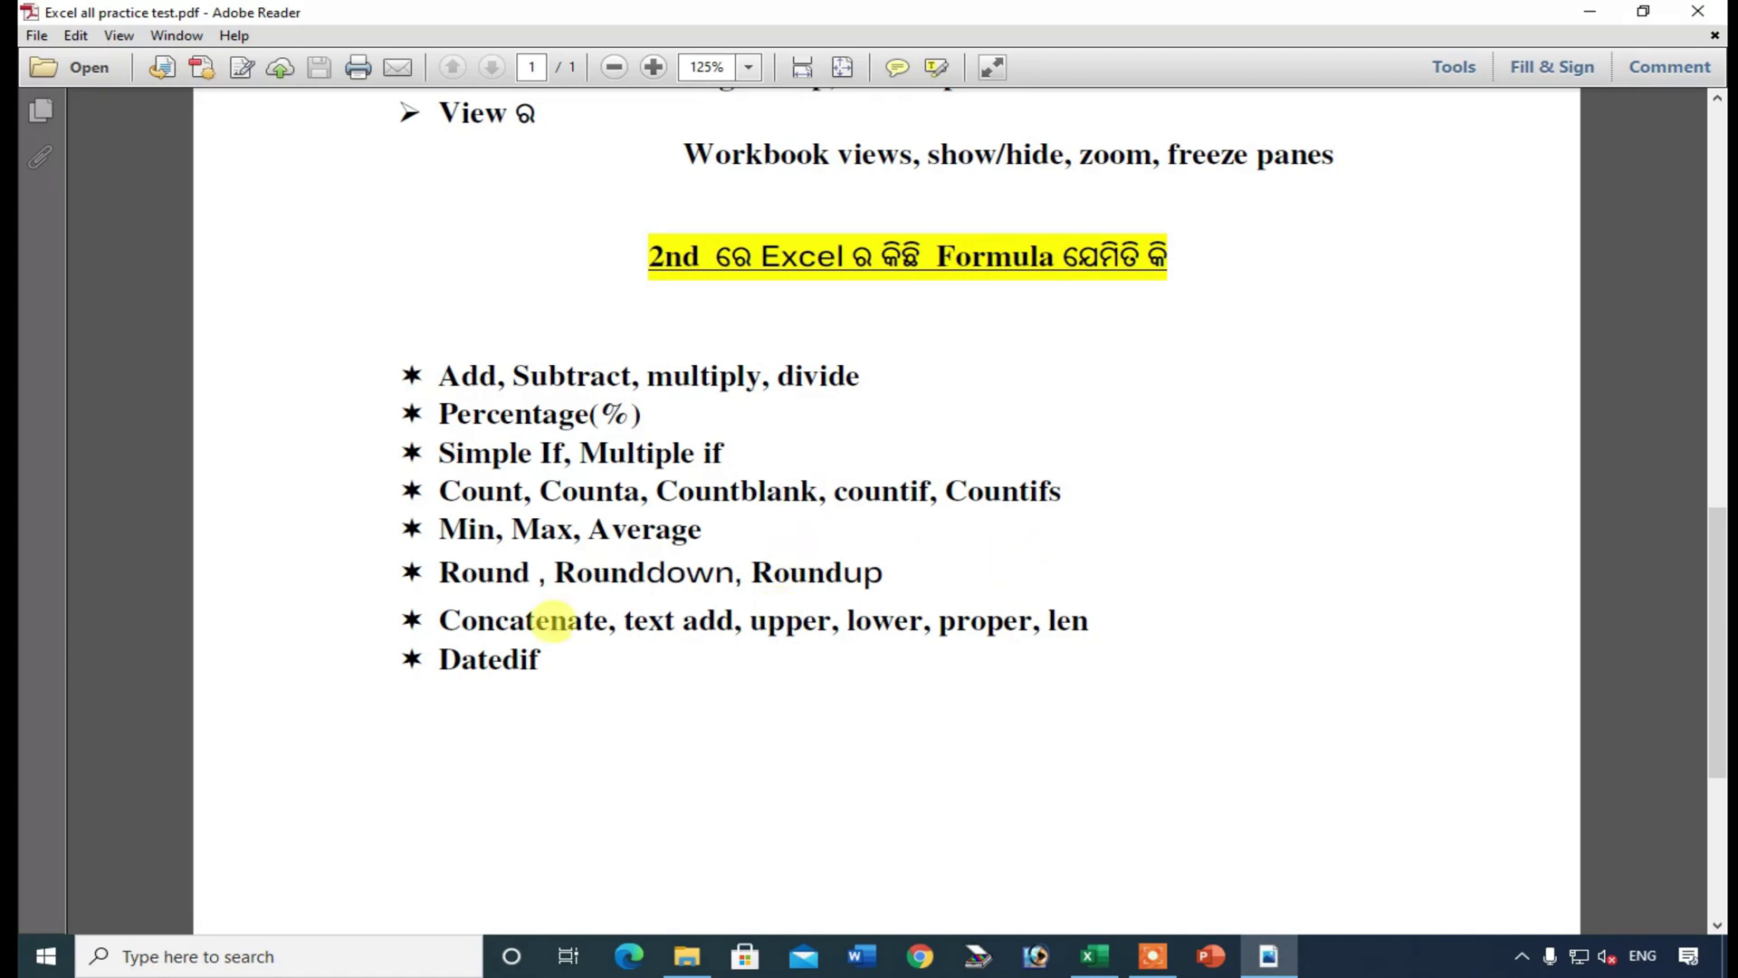
left_click(1123, 965)
left_click(1143, 896)
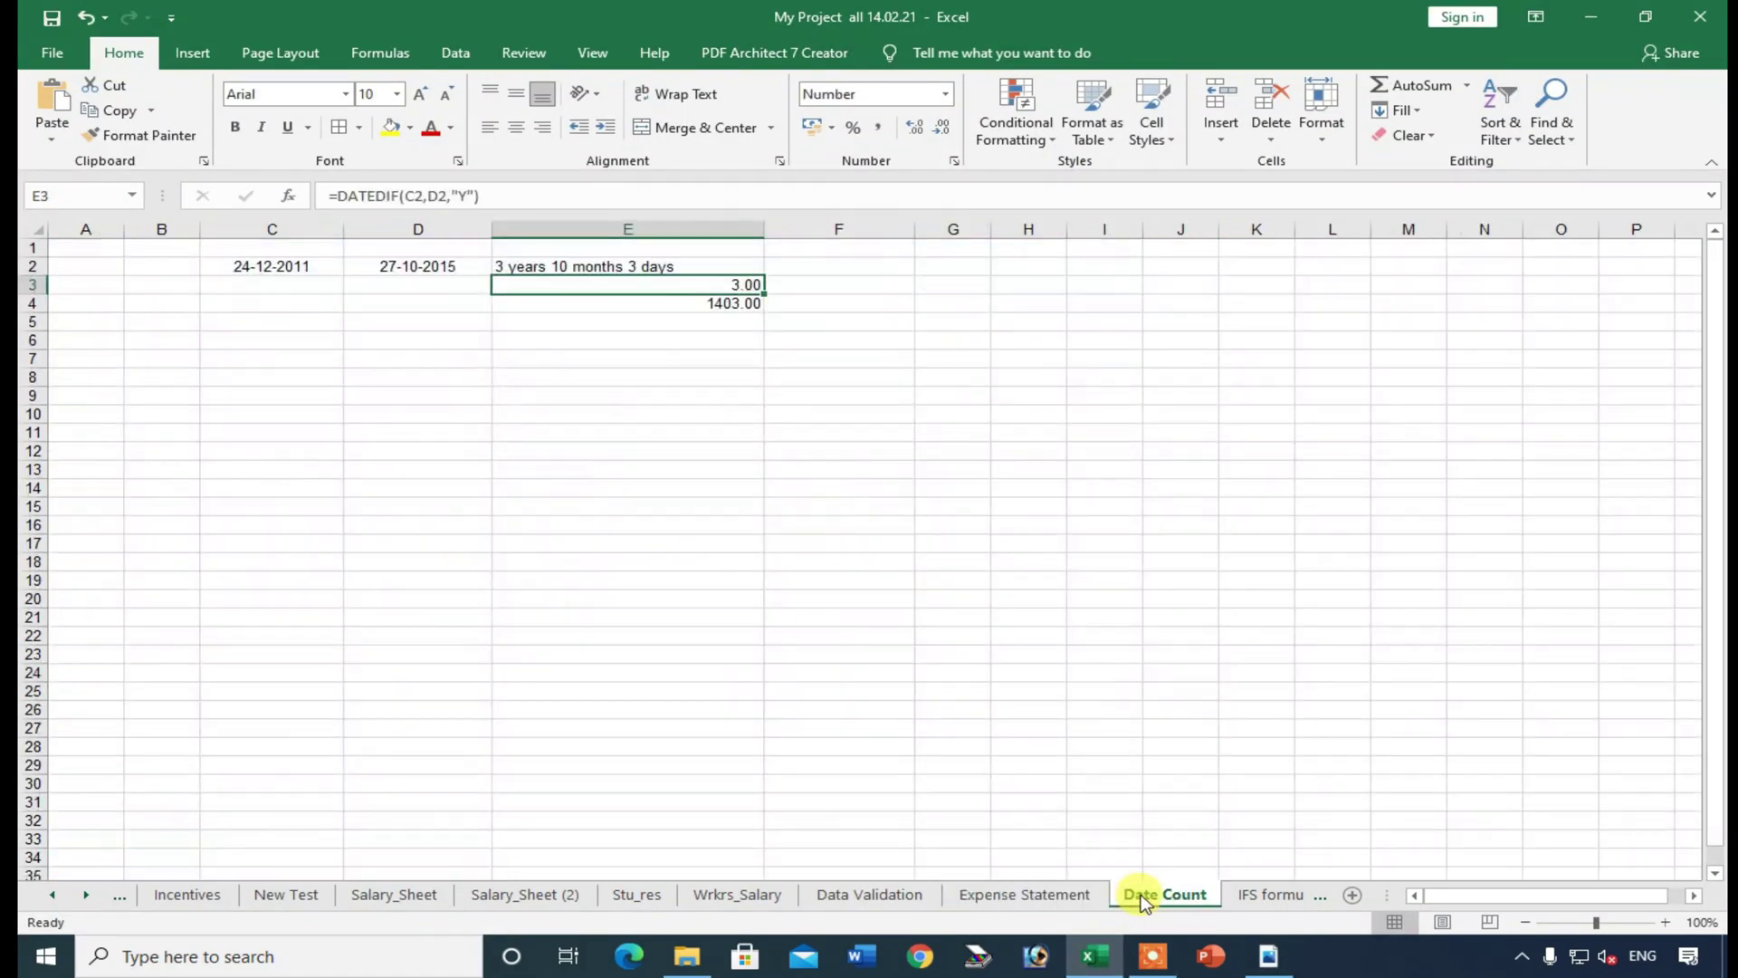
- Open the IFS formula sheet and inspect the COUNTIFS formulas under Malkangiri & Apple and Apple price above Rs. 80
left_click(1254, 896)
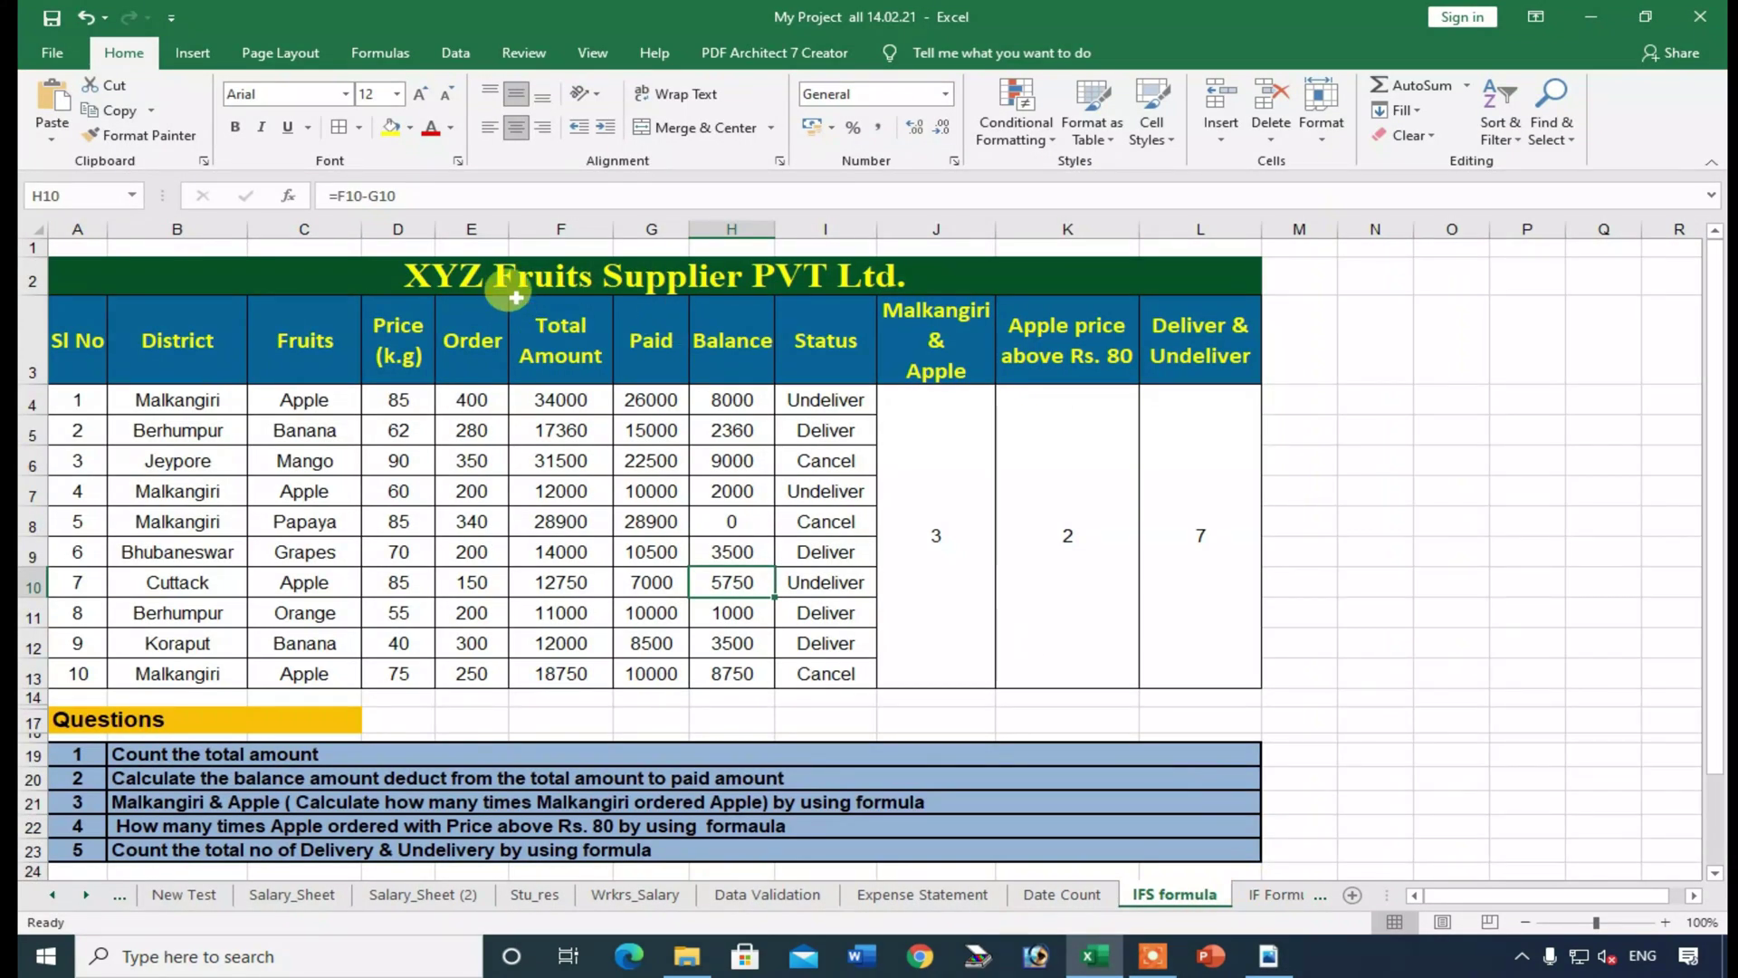
left_click(933, 509)
double_click(934, 524)
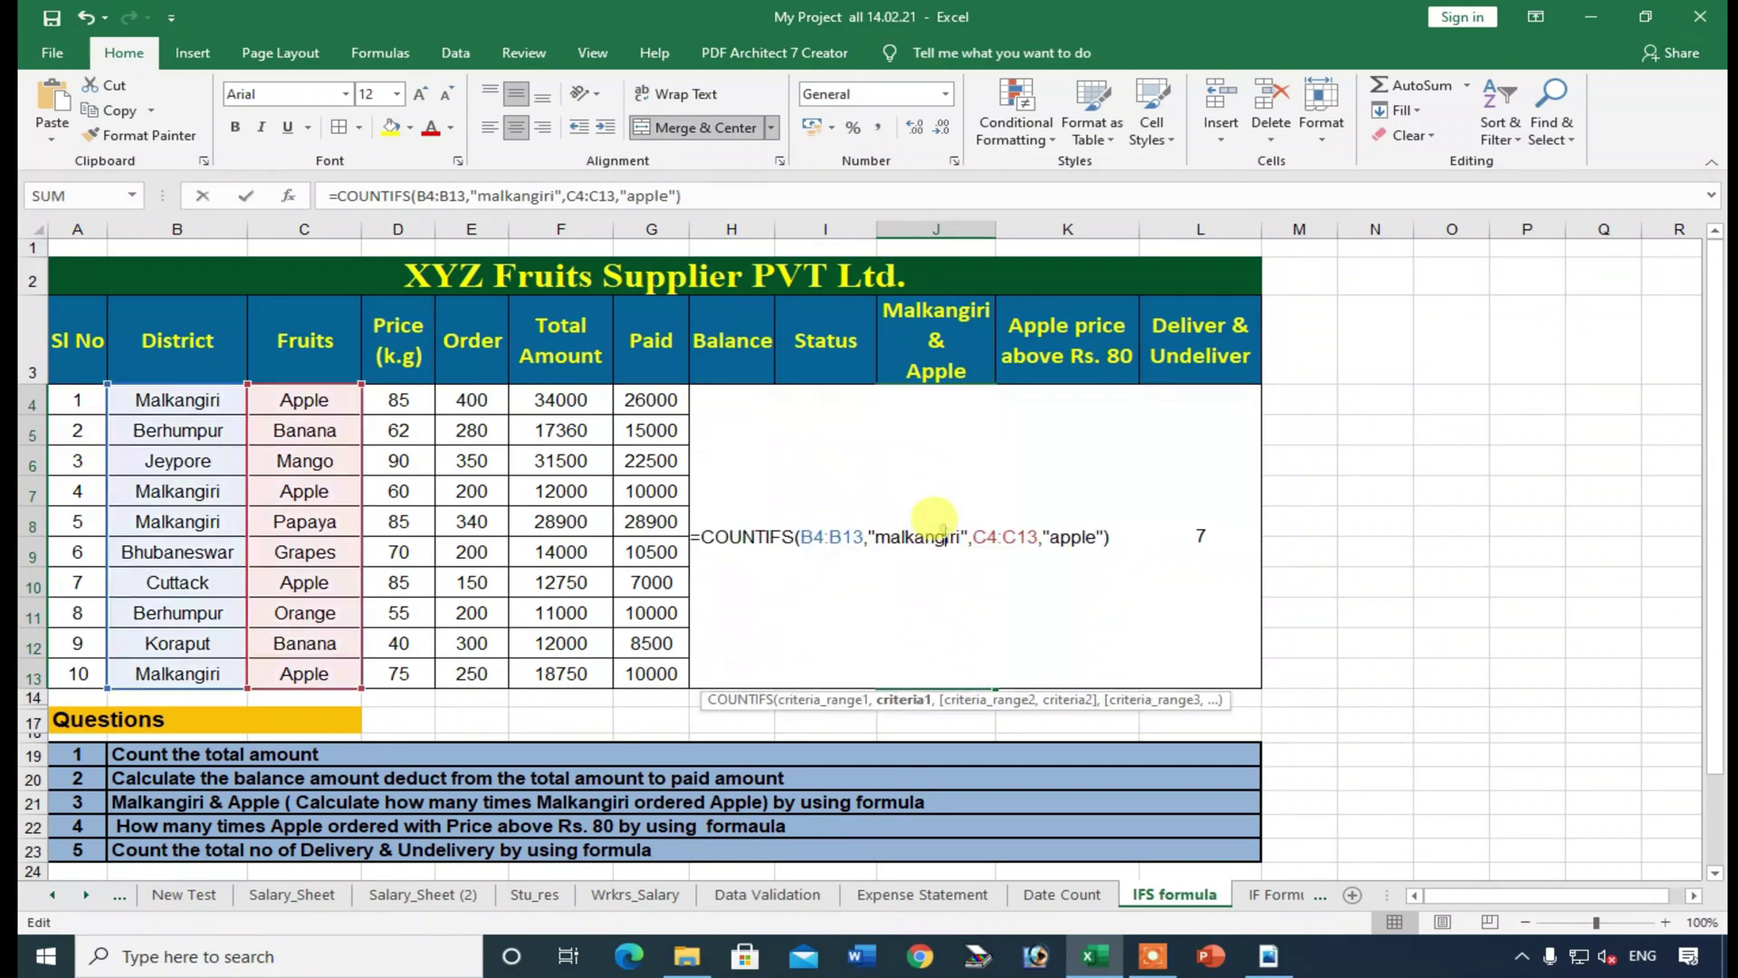
key("Return")
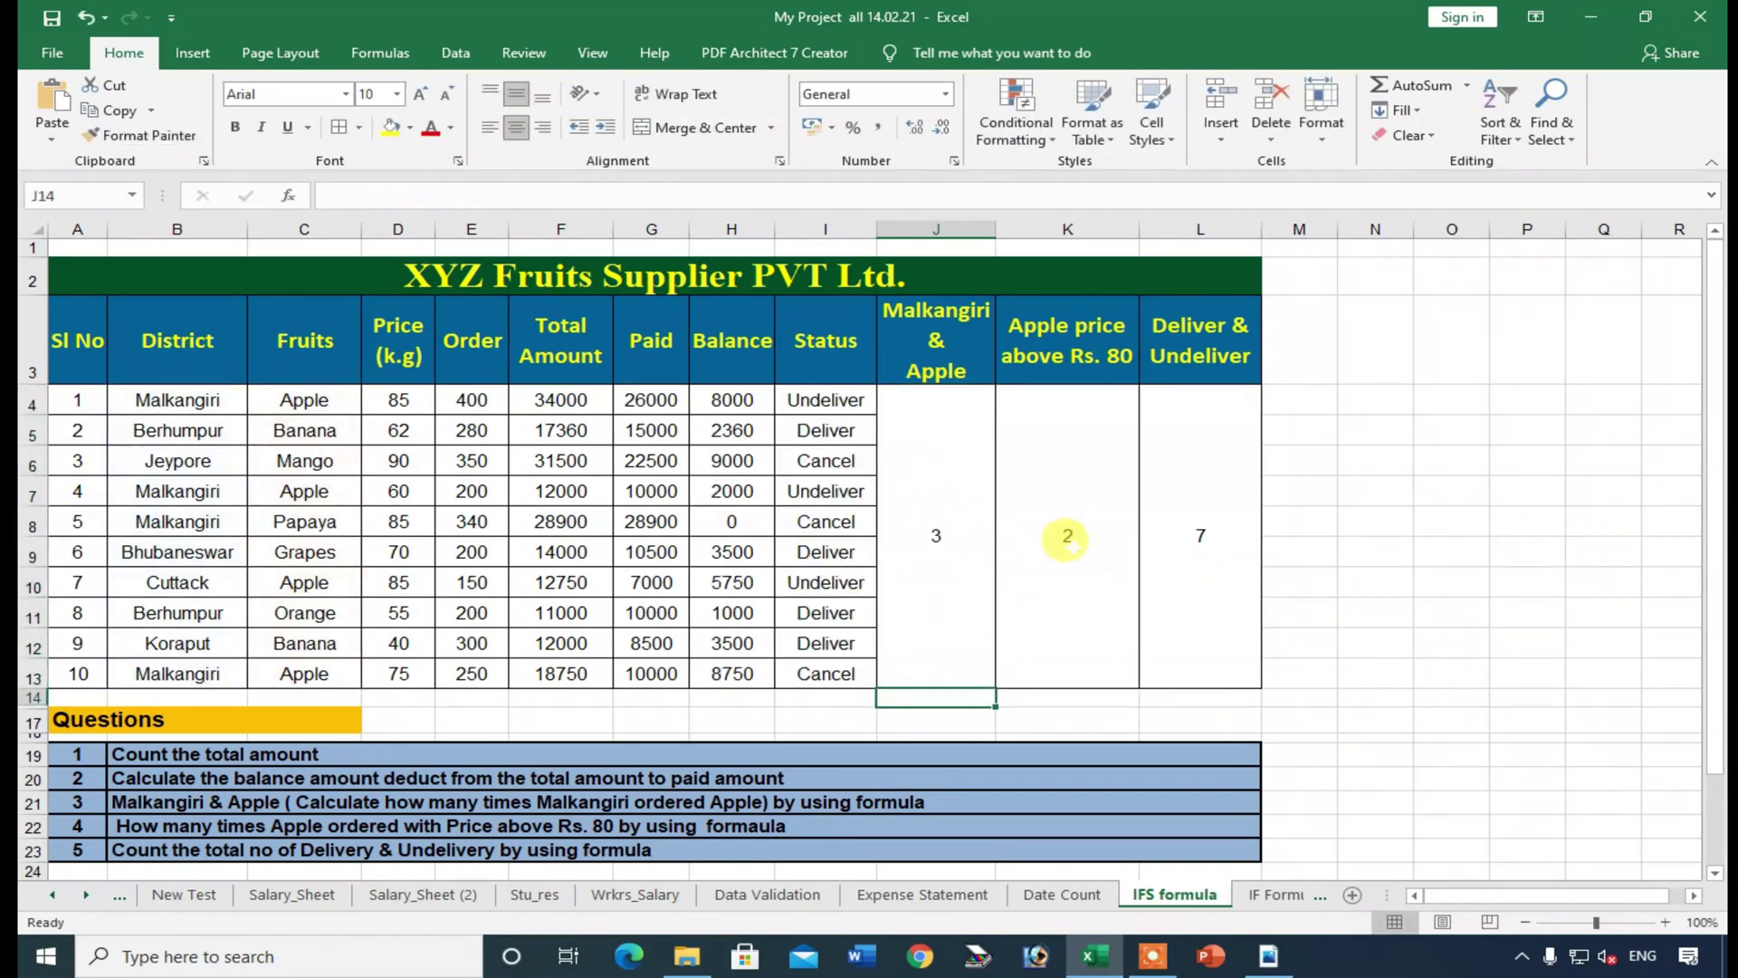
double_click(1061, 541)
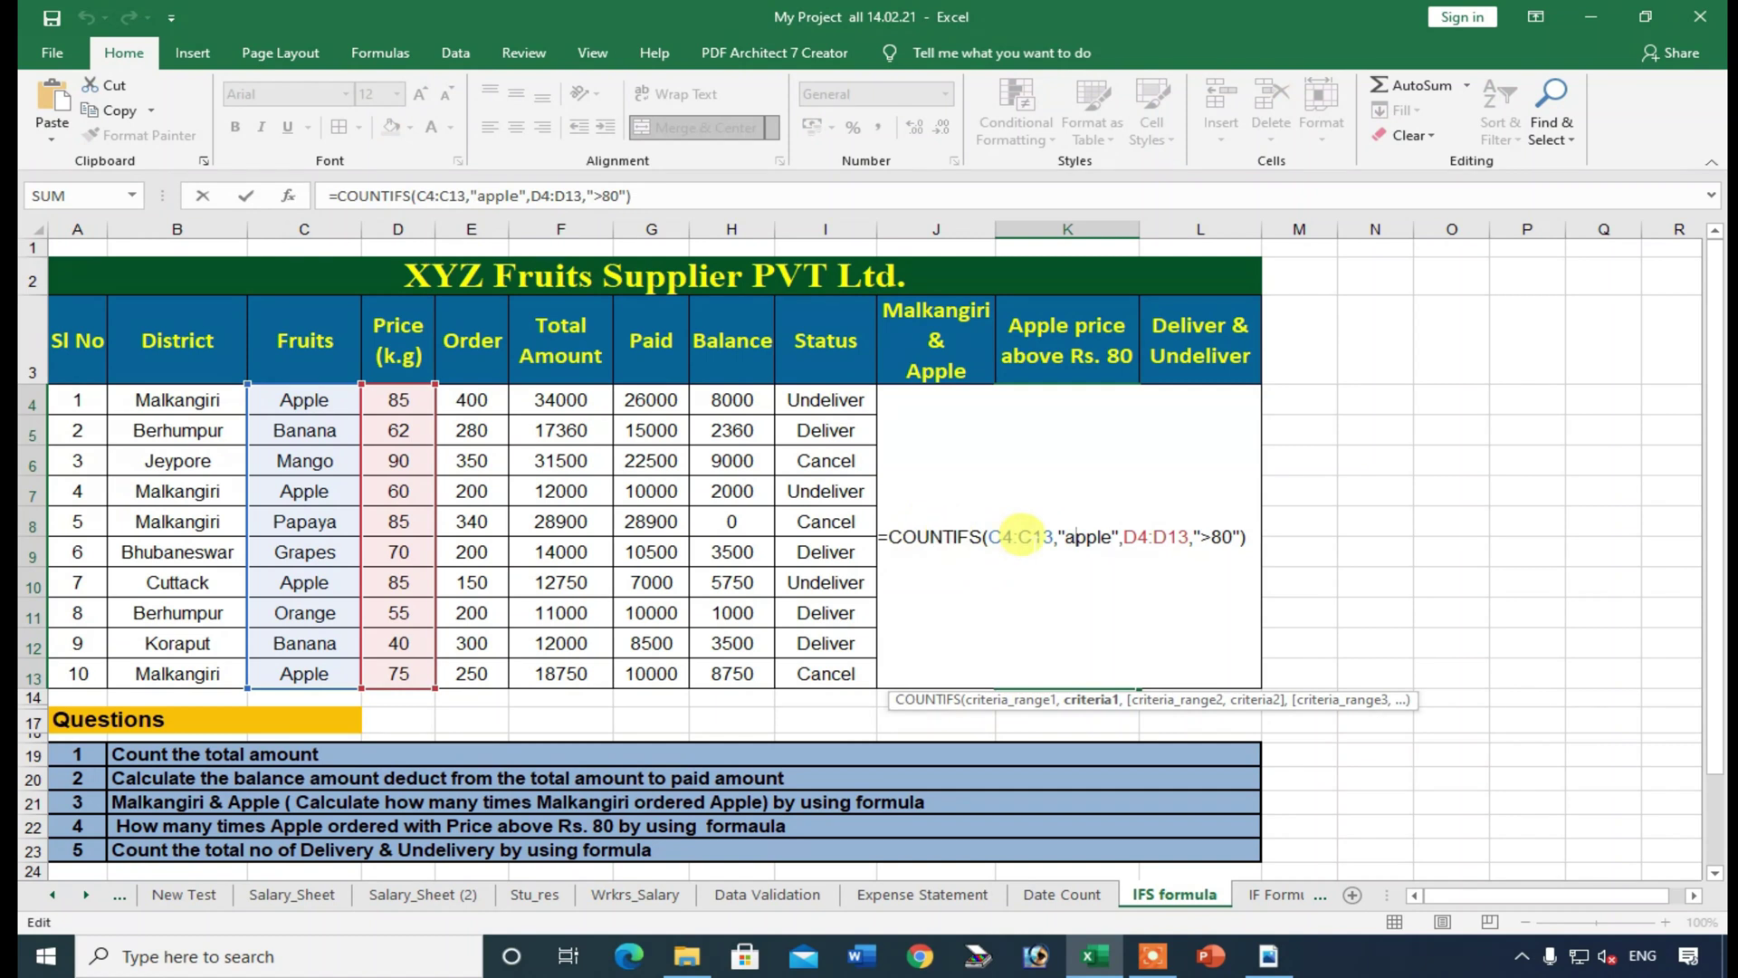
key("Return")
- Check the first fruit order's status, balance and order cells, then look over the table's data rows
left_click(803, 399)
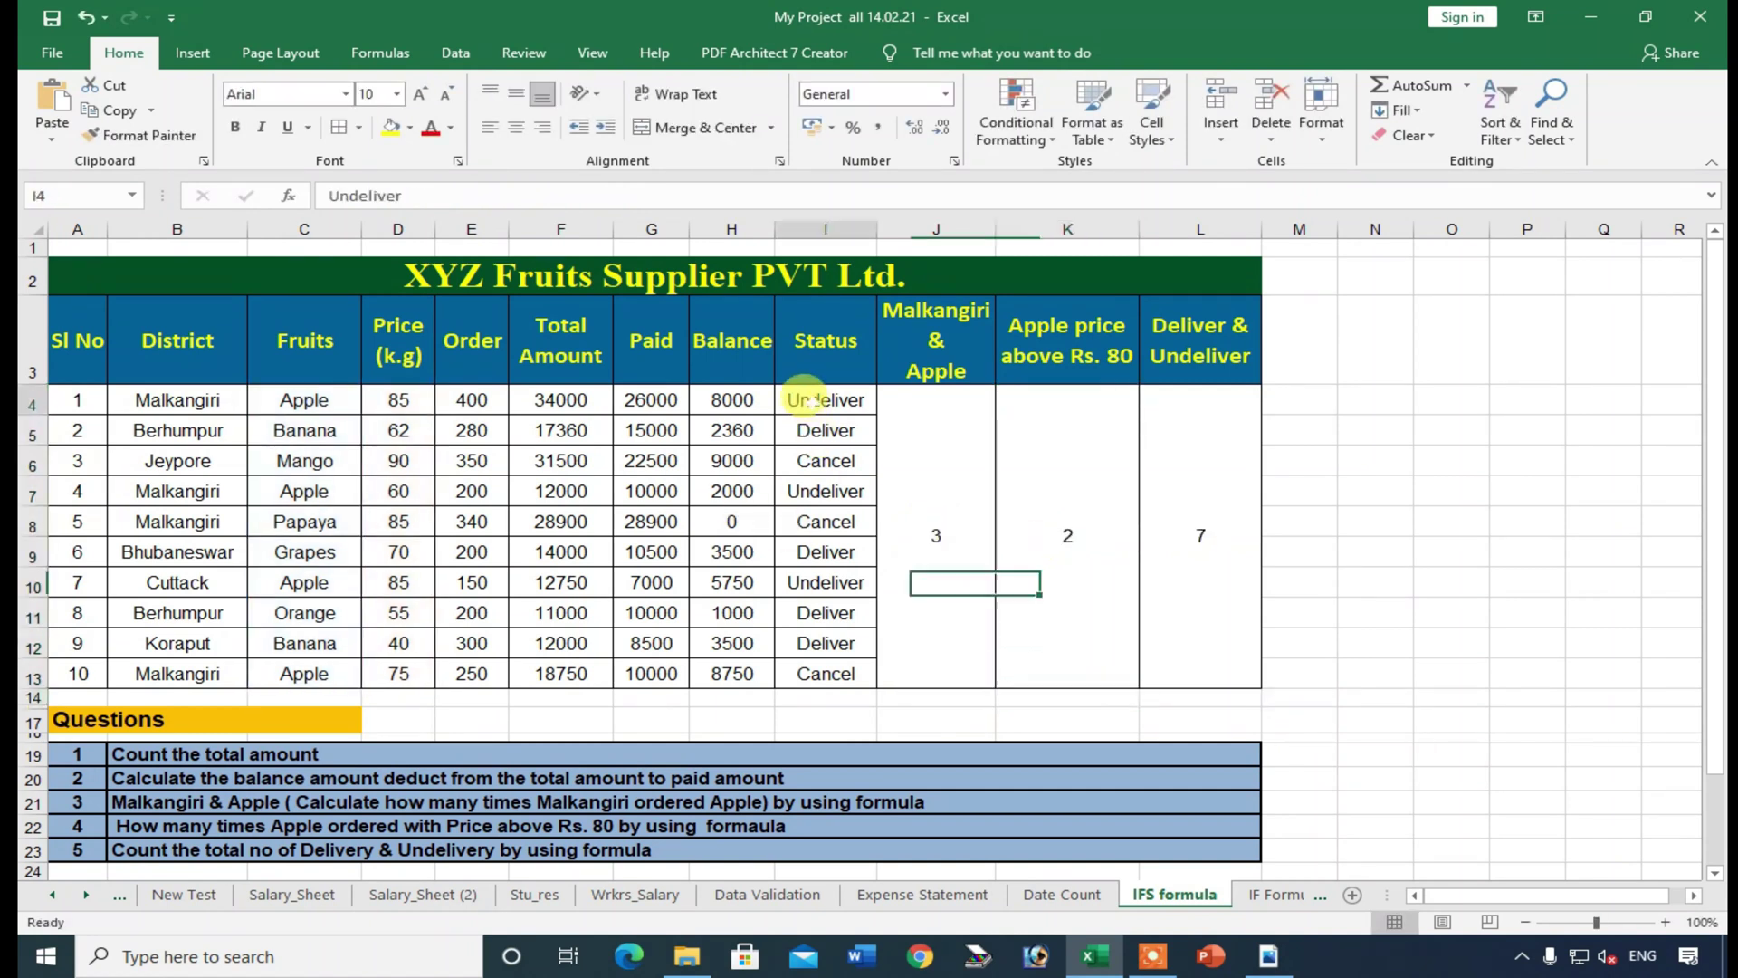
left_click(731, 398)
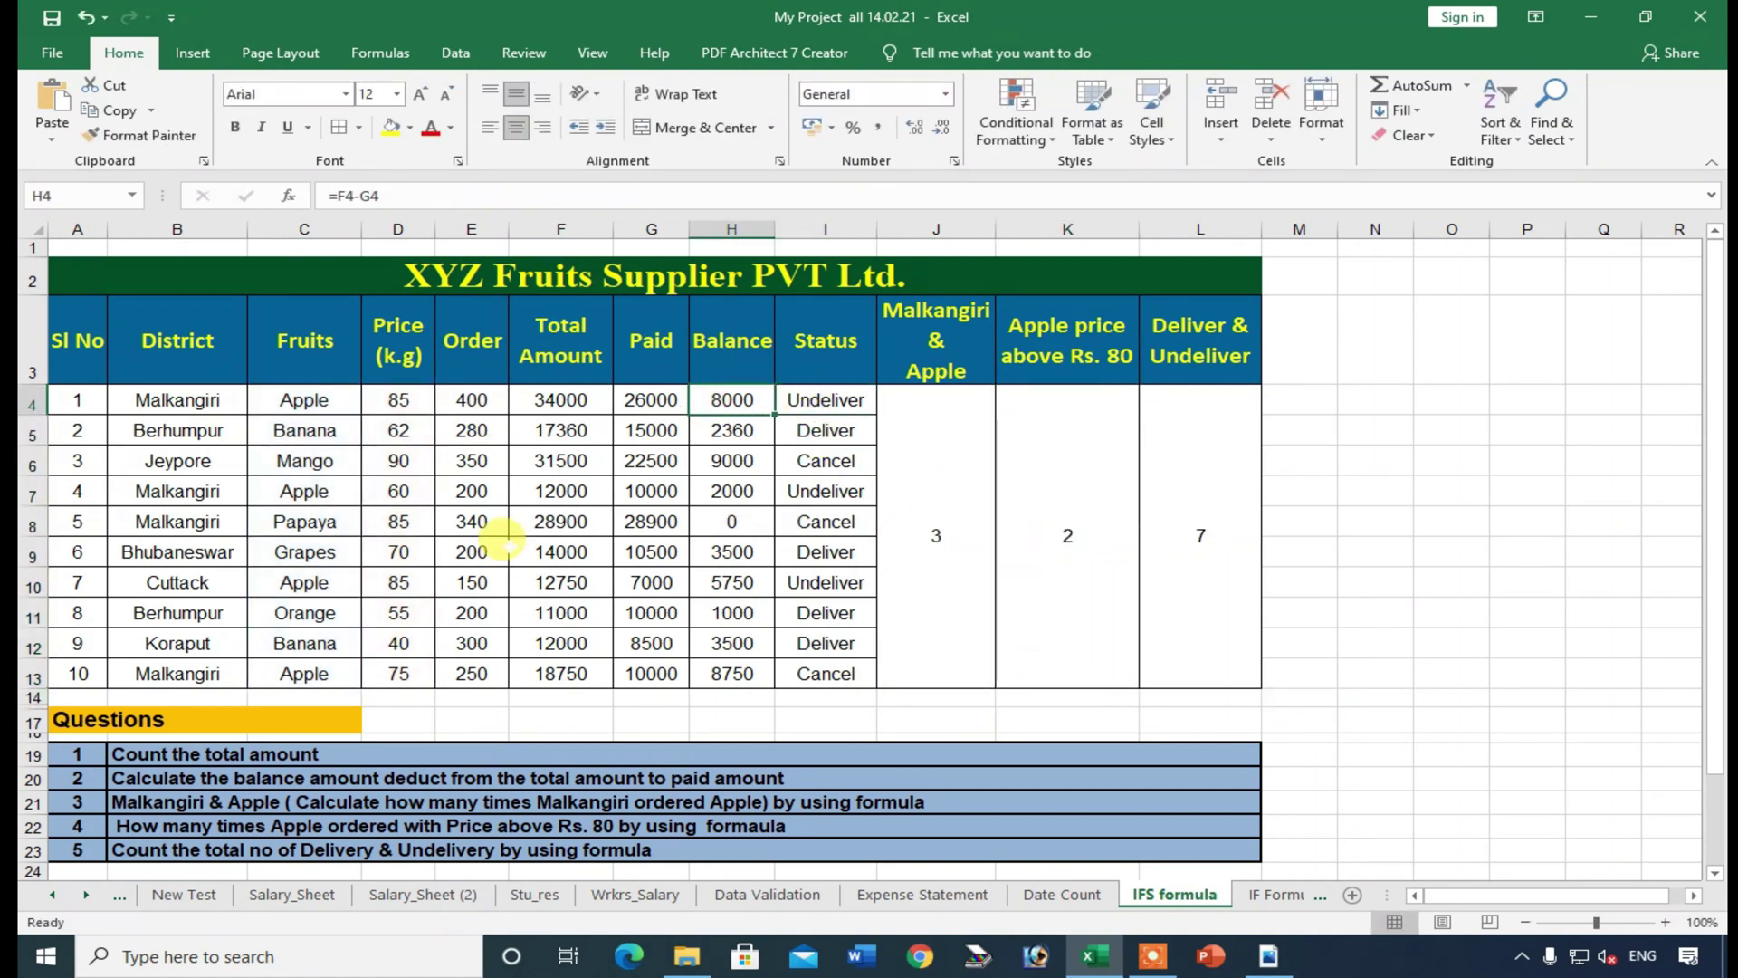
left_click(471, 400)
mouse_move(280, 406)
left_mouse_down()
mouse_move(1047, 652)
mouse_move(1055, 683)
left_mouse_up()
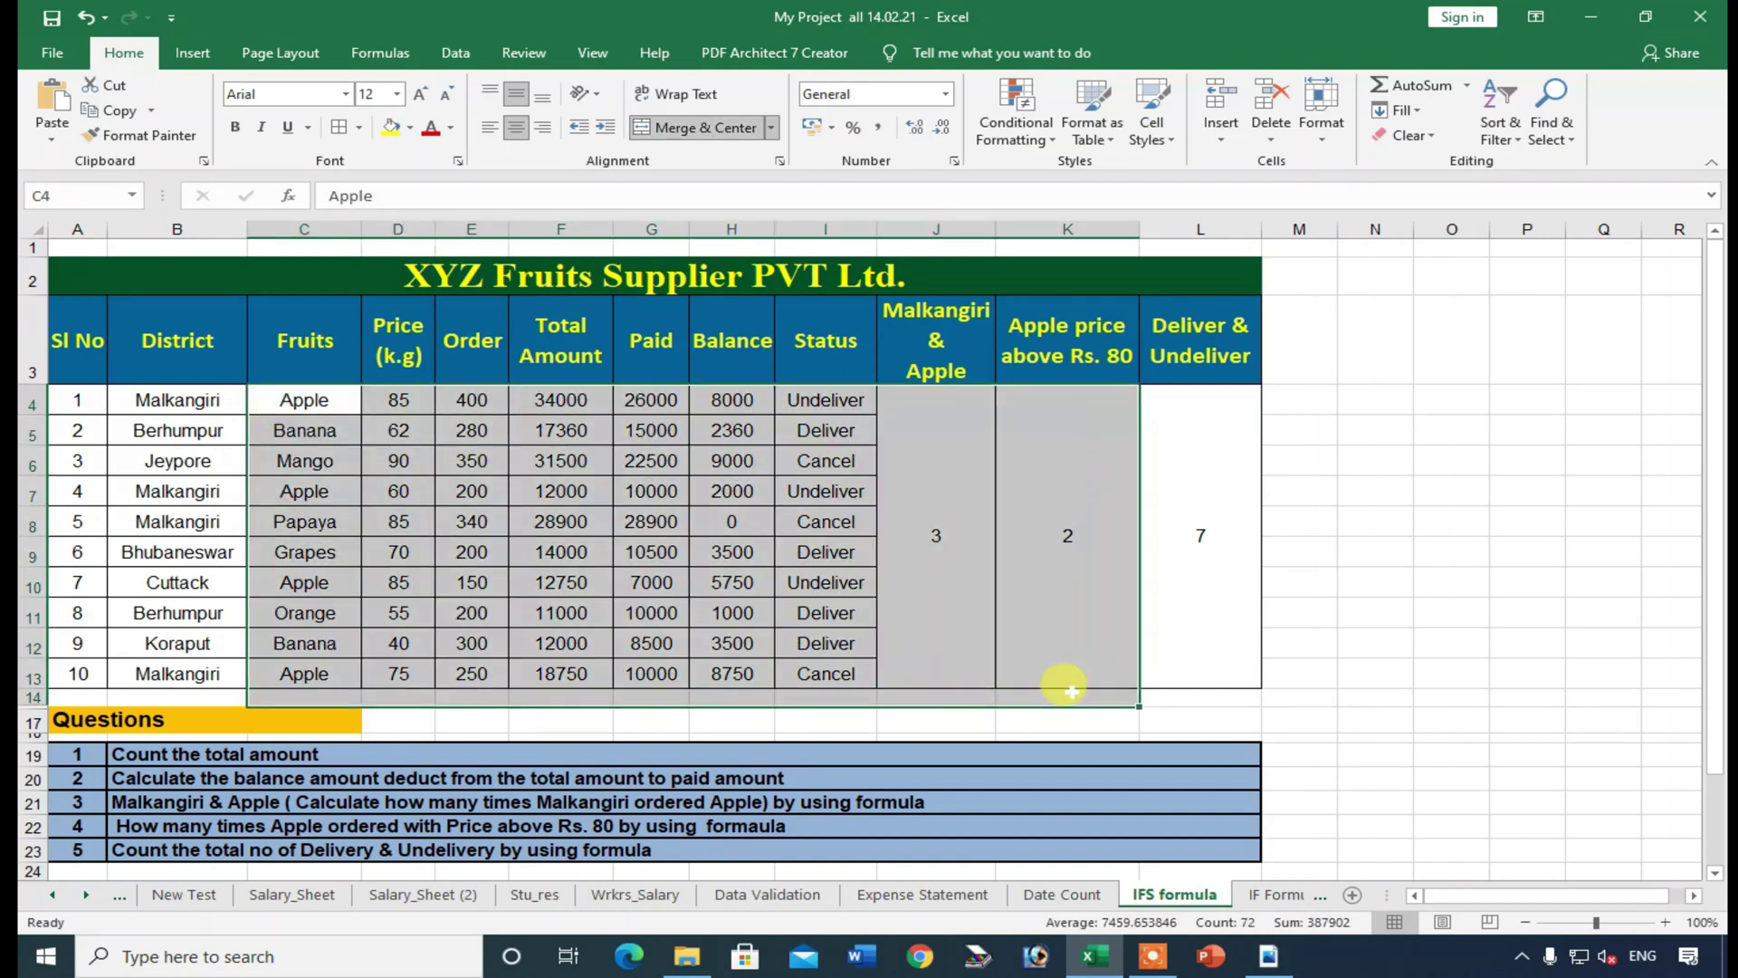
left_click(875, 680)
- Browse the IF Formula, IT Calculation 2 and IT Calculation 2(2017) sheets, ending on IT Calculation 2
left_click(87, 894)
left_click(87, 894)
left_click(87, 895)
left_click(764, 893)
left_click(860, 894)
left_click(748, 893)
left_click(851, 894)
left_click(1005, 896)
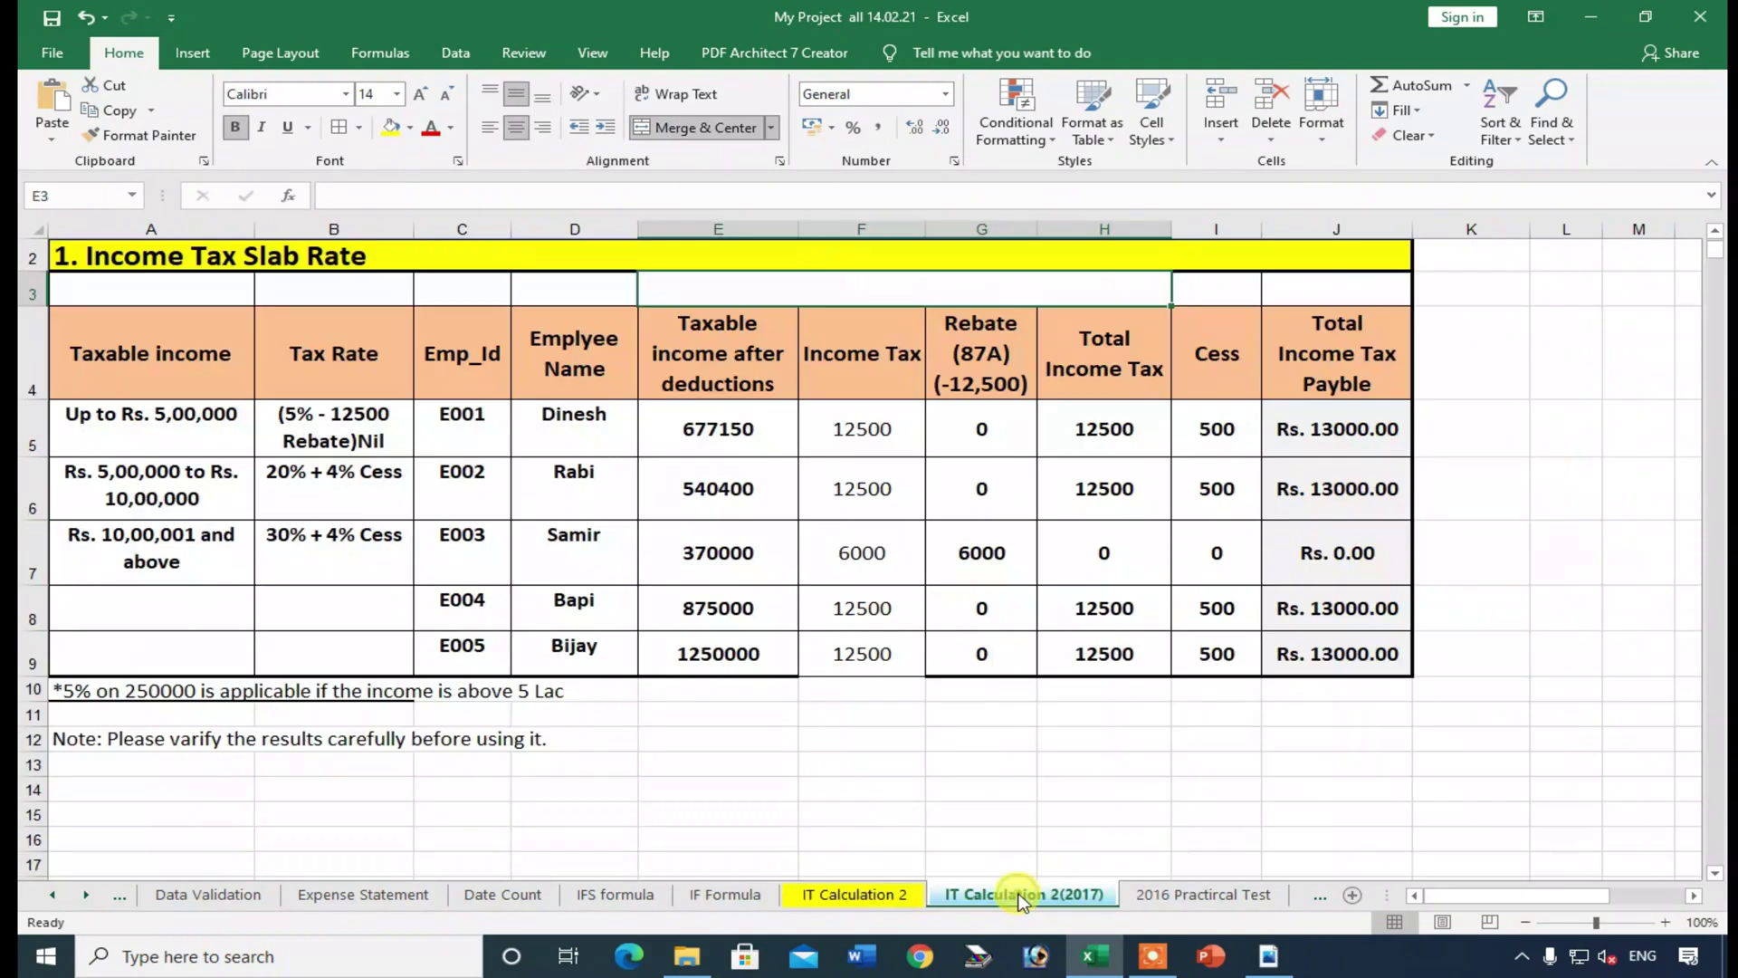
left_click(750, 895)
left_click(806, 895)
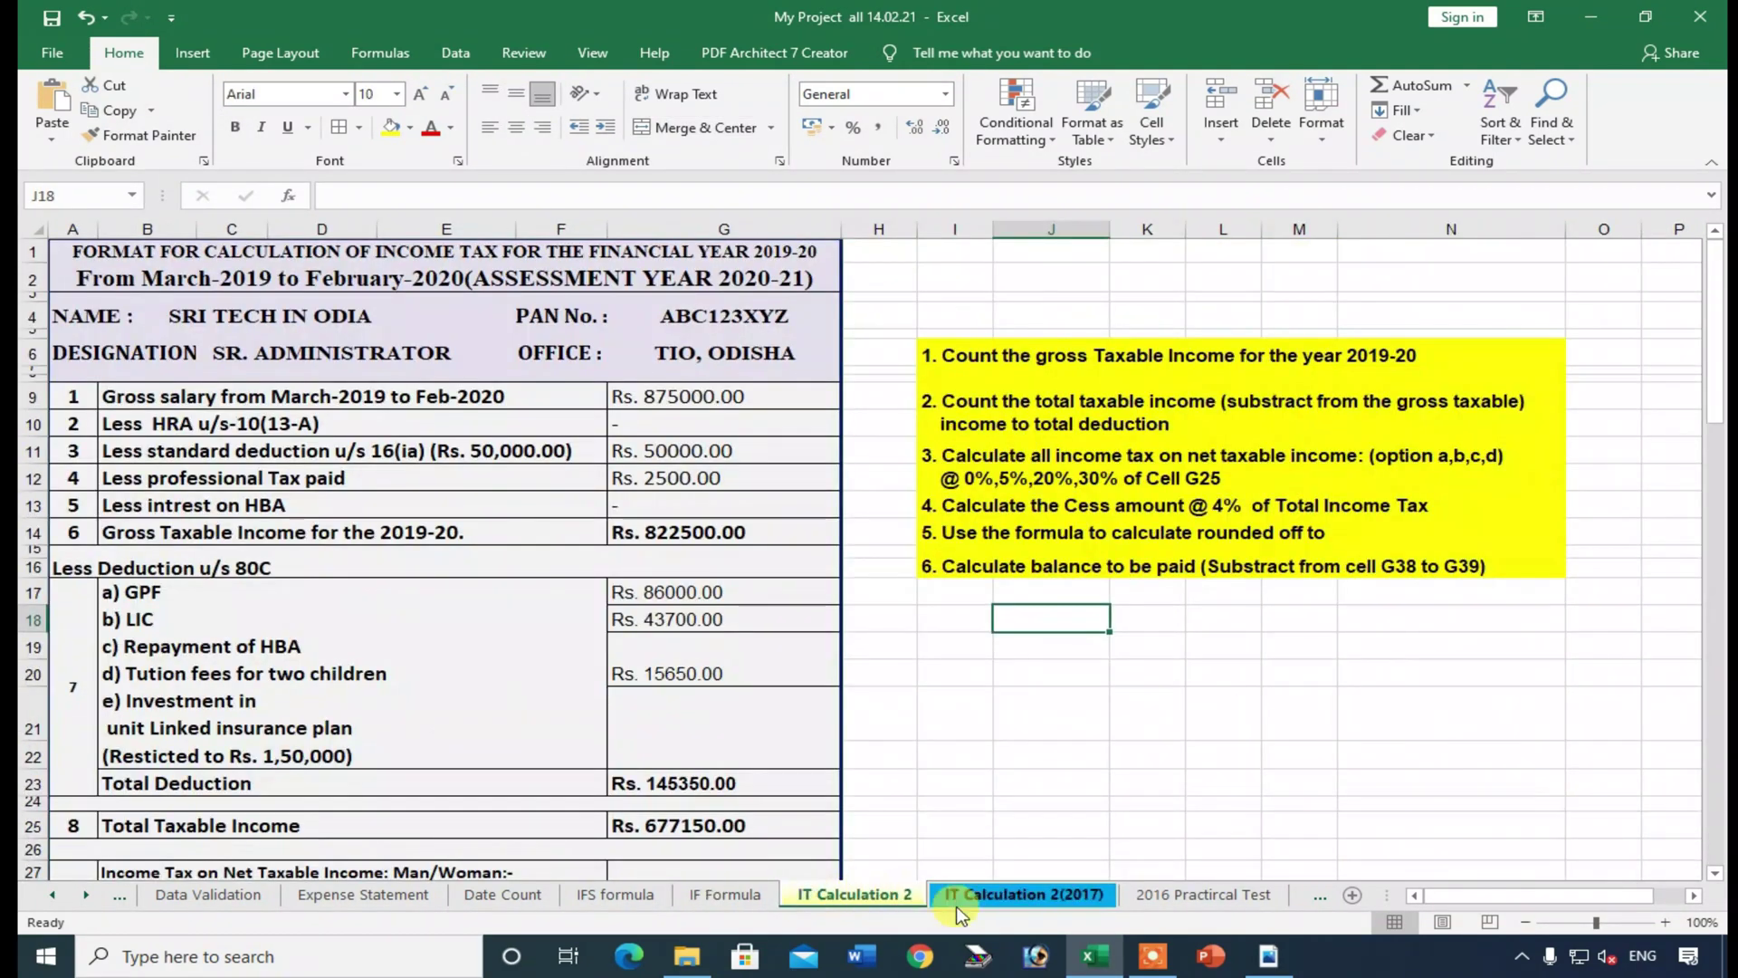
- On the IT Calculation 2(2017) sheet, examine the first employee's total income tax, cess and total tax payable in H5:J5
left_click(999, 897)
left_click(1105, 429)
left_click(1217, 429)
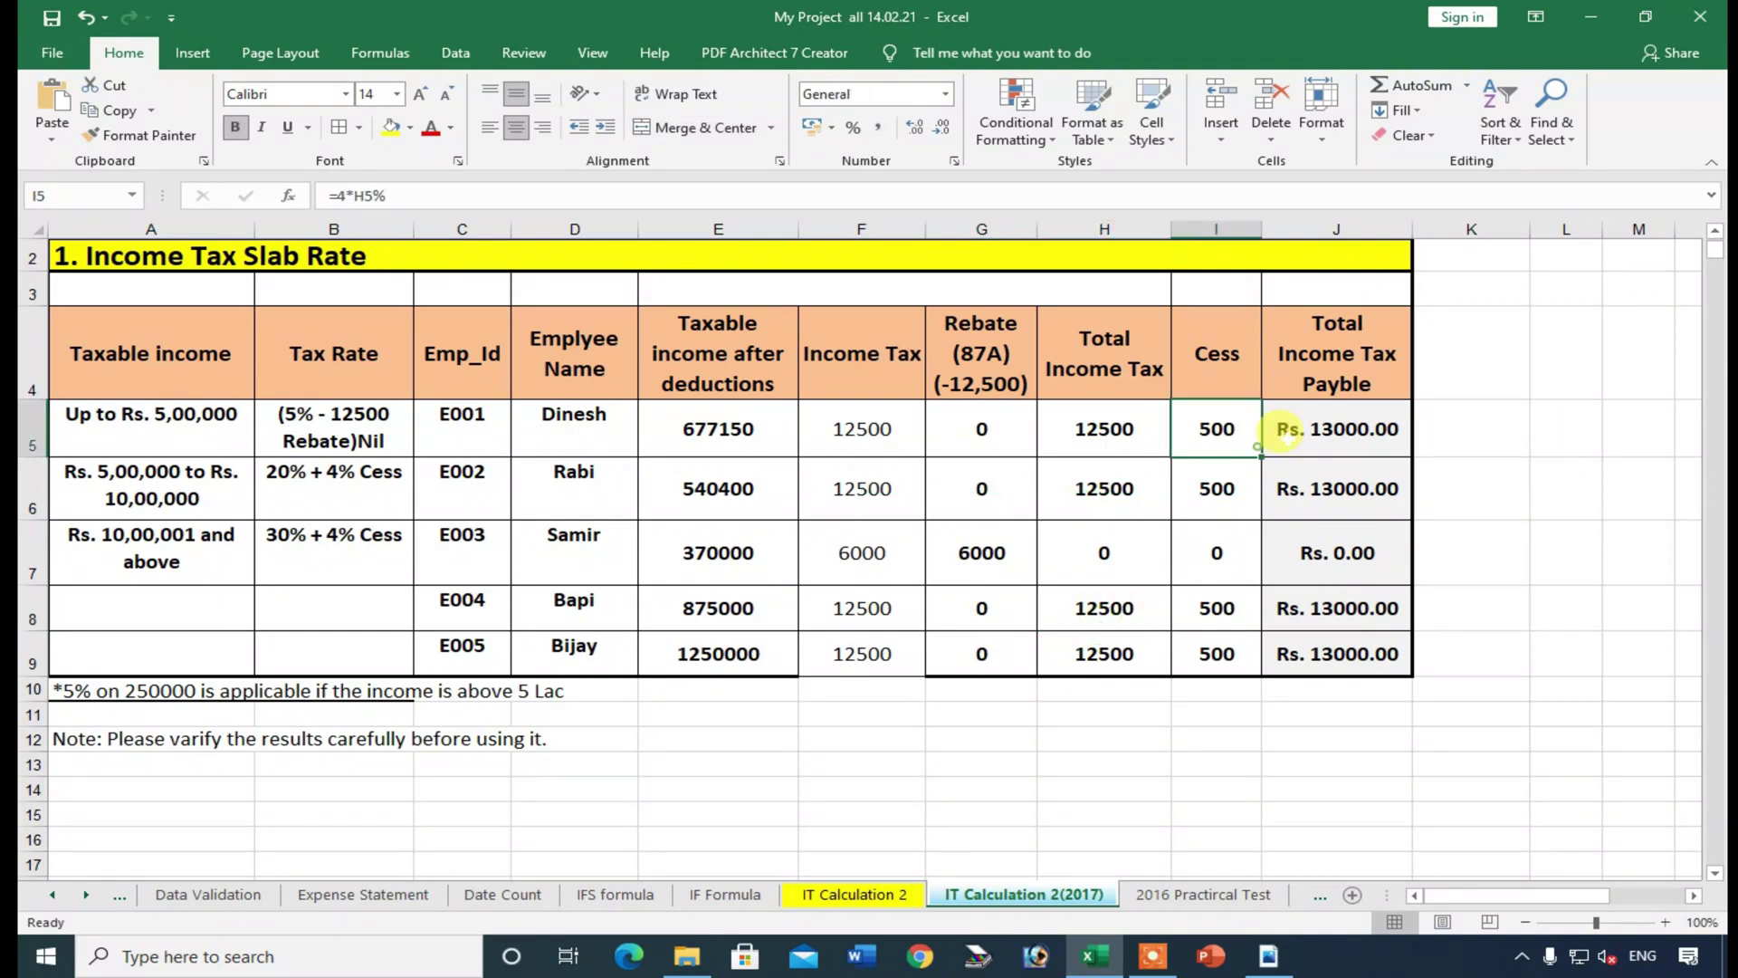
left_click(1331, 431)
scroll(951, 652, "down", 1)
scroll(951, 628, "up", 1)
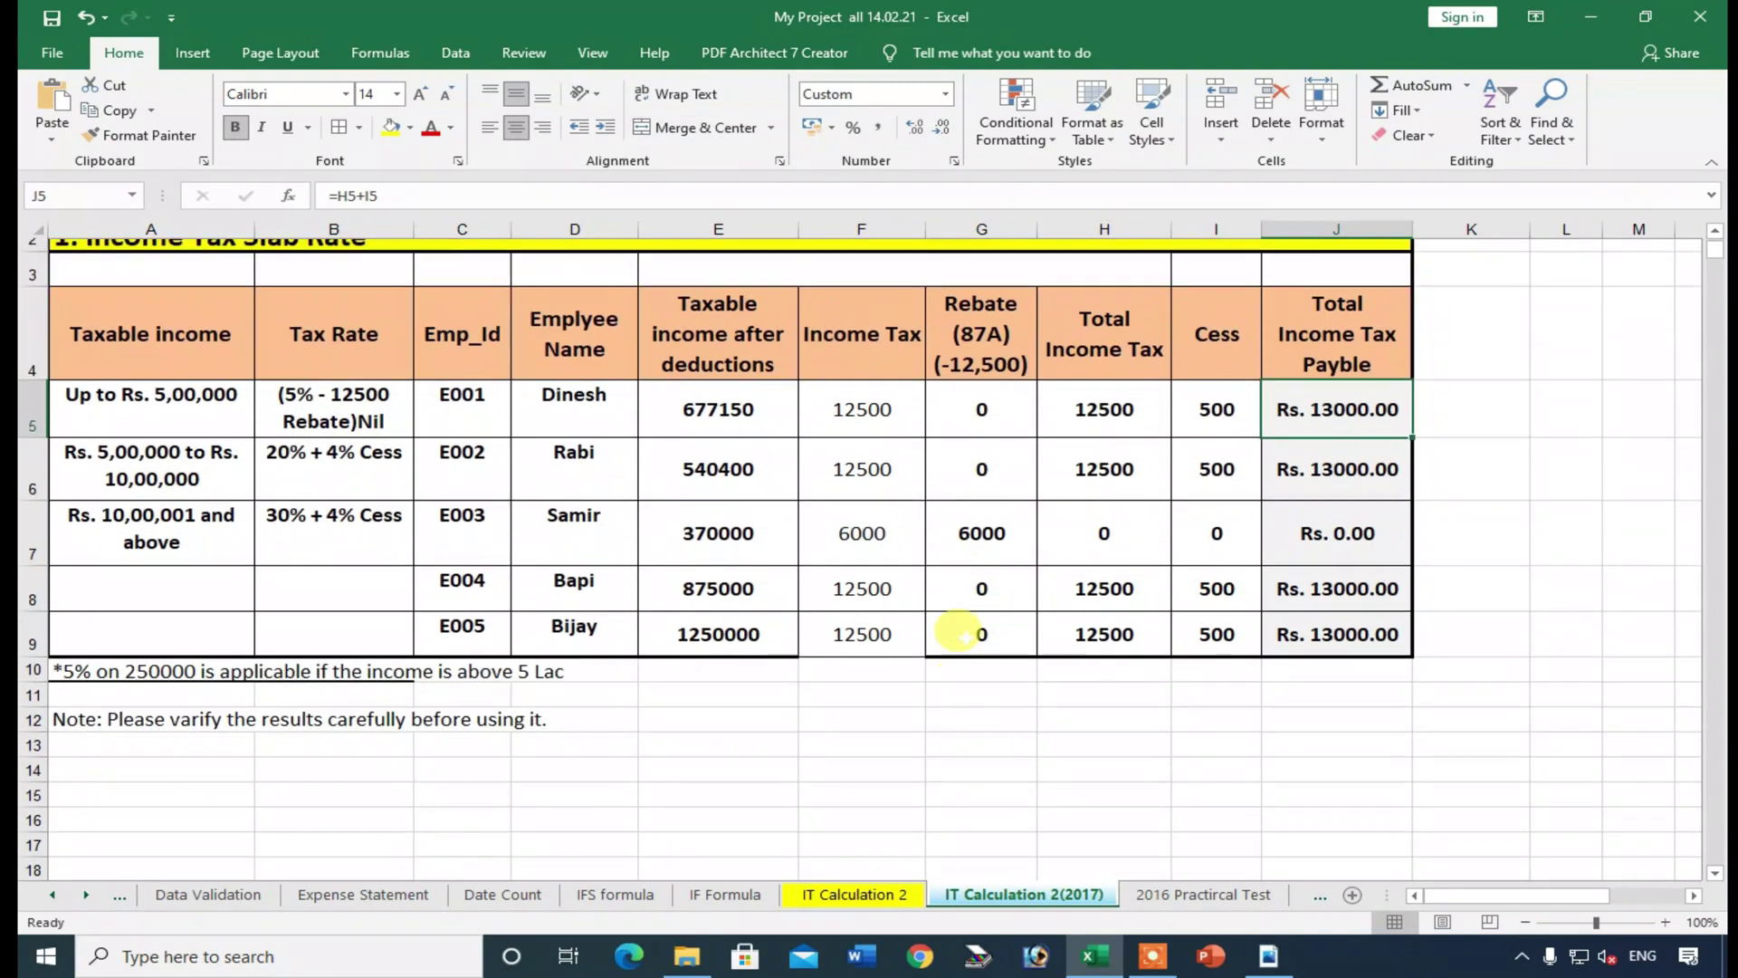
- On the IT Calculation 2 sheet, examine the cess, tax paid, balance, refundable tax and total income tax cells
left_click(894, 896)
scroll(815, 724, "down", 6)
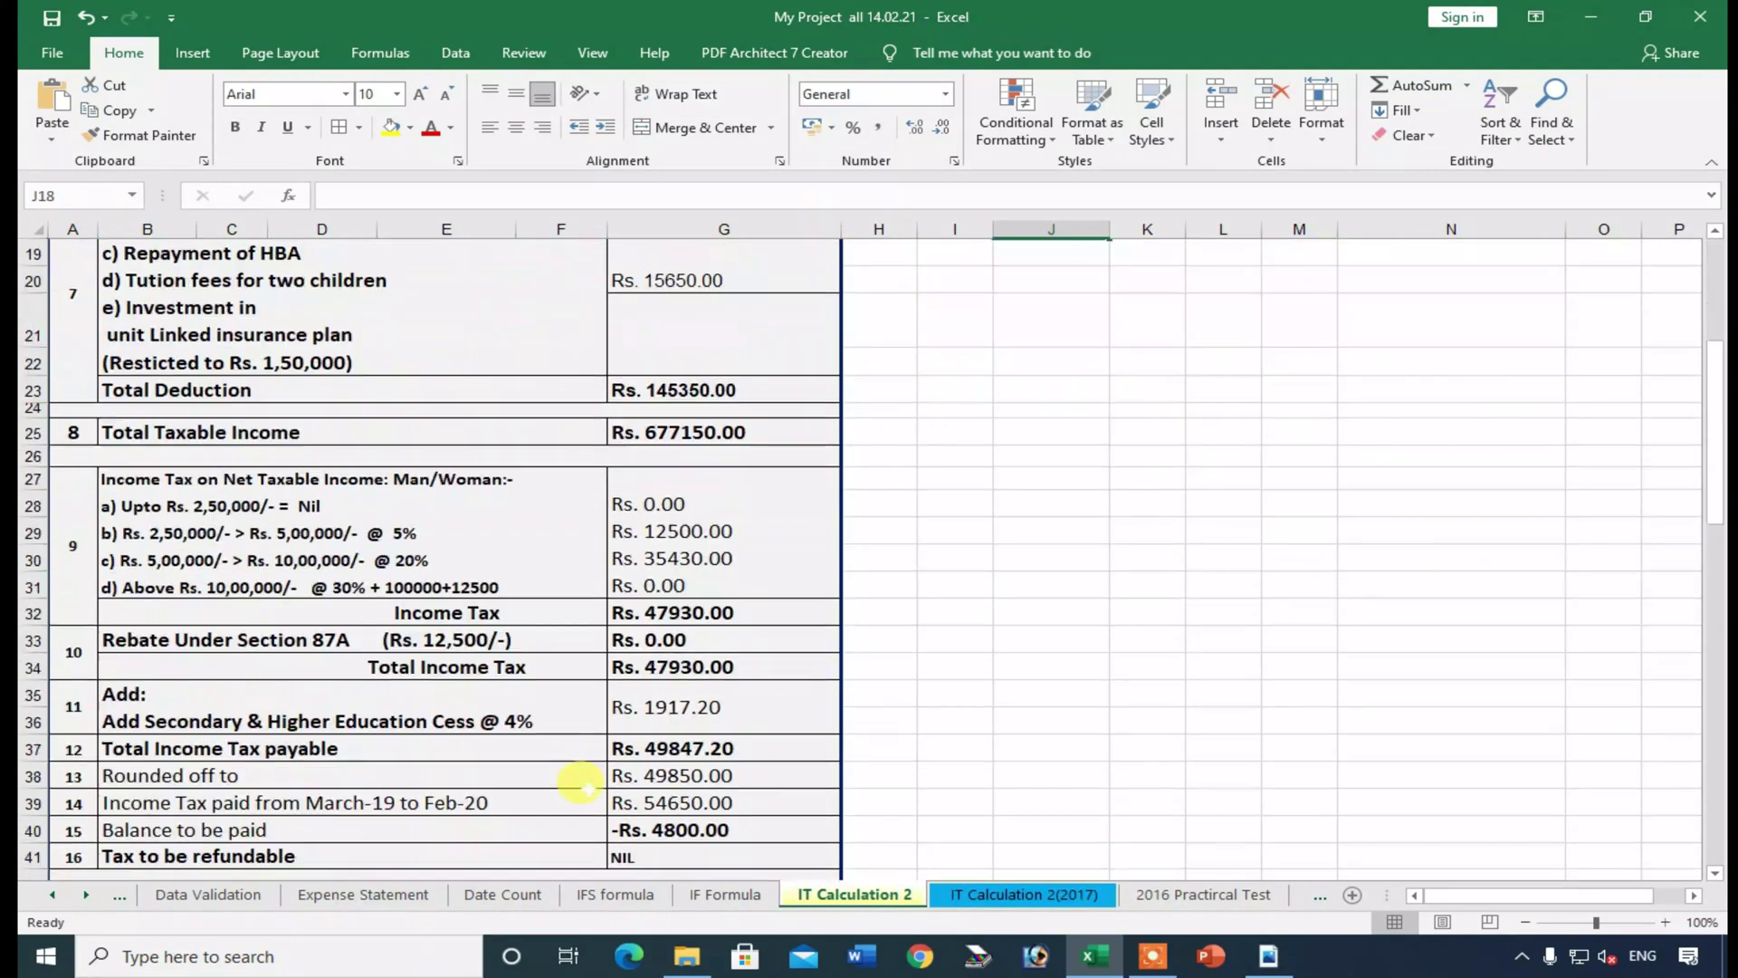
left_click(675, 711)
scroll(677, 716, "down", 3)
left_click(693, 578)
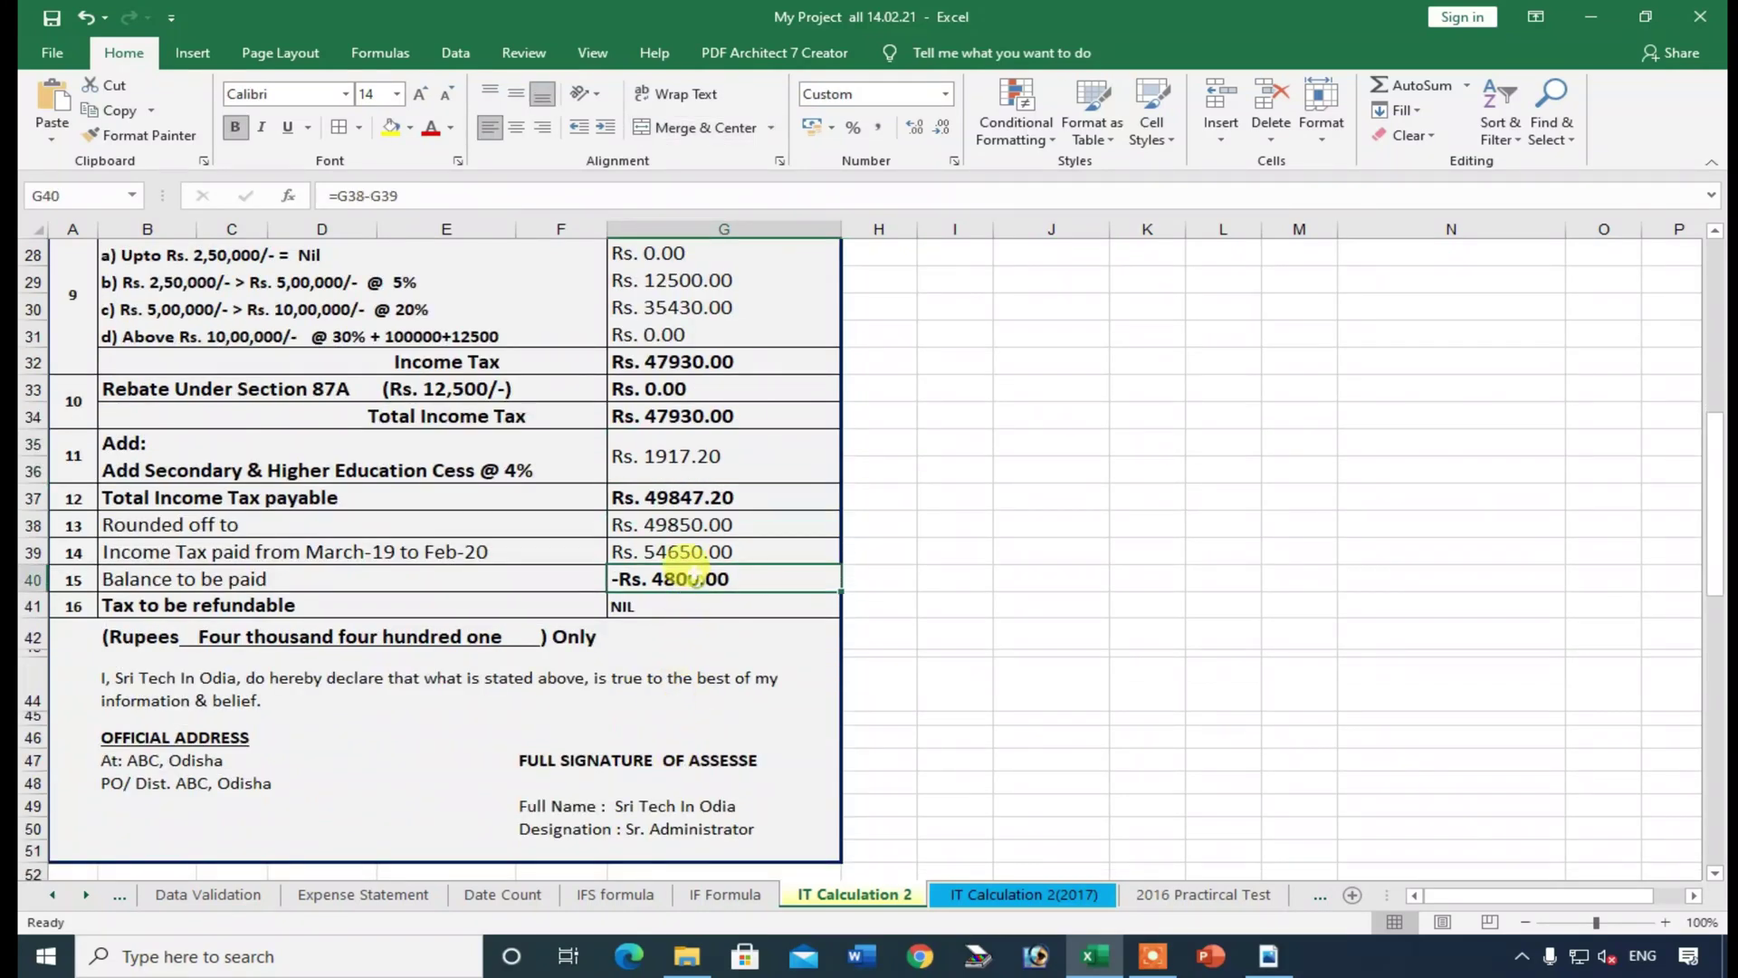
left_click(681, 552)
left_click(676, 576)
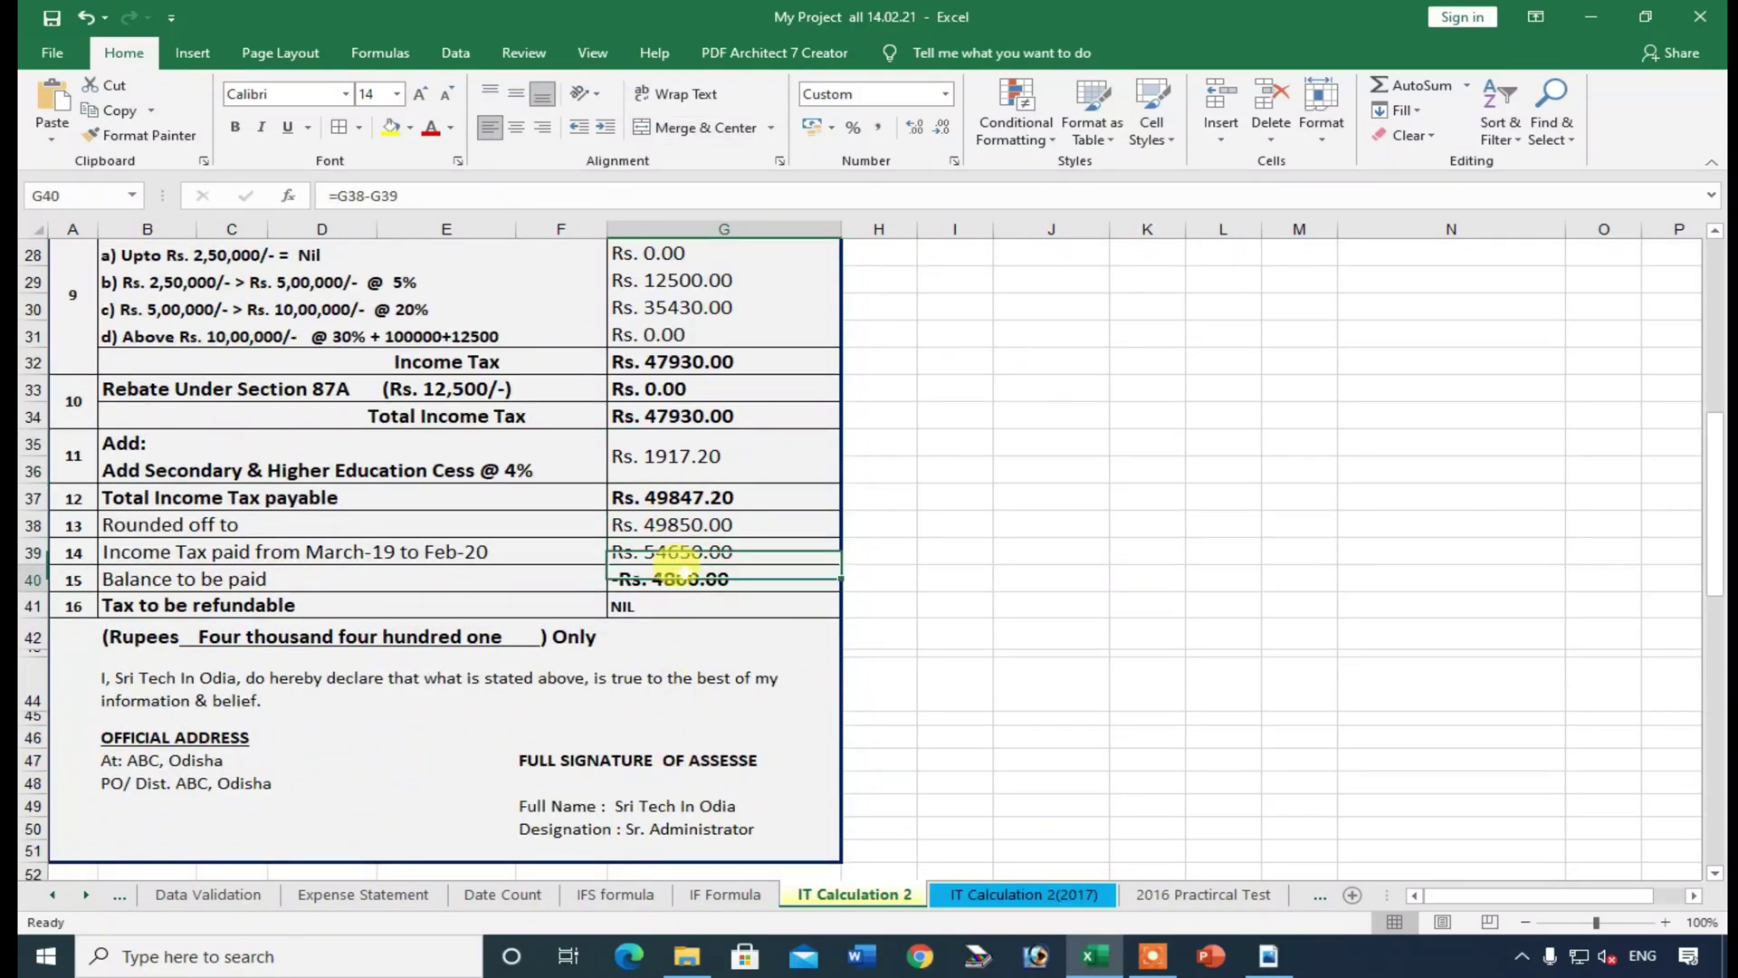
left_click(679, 601)
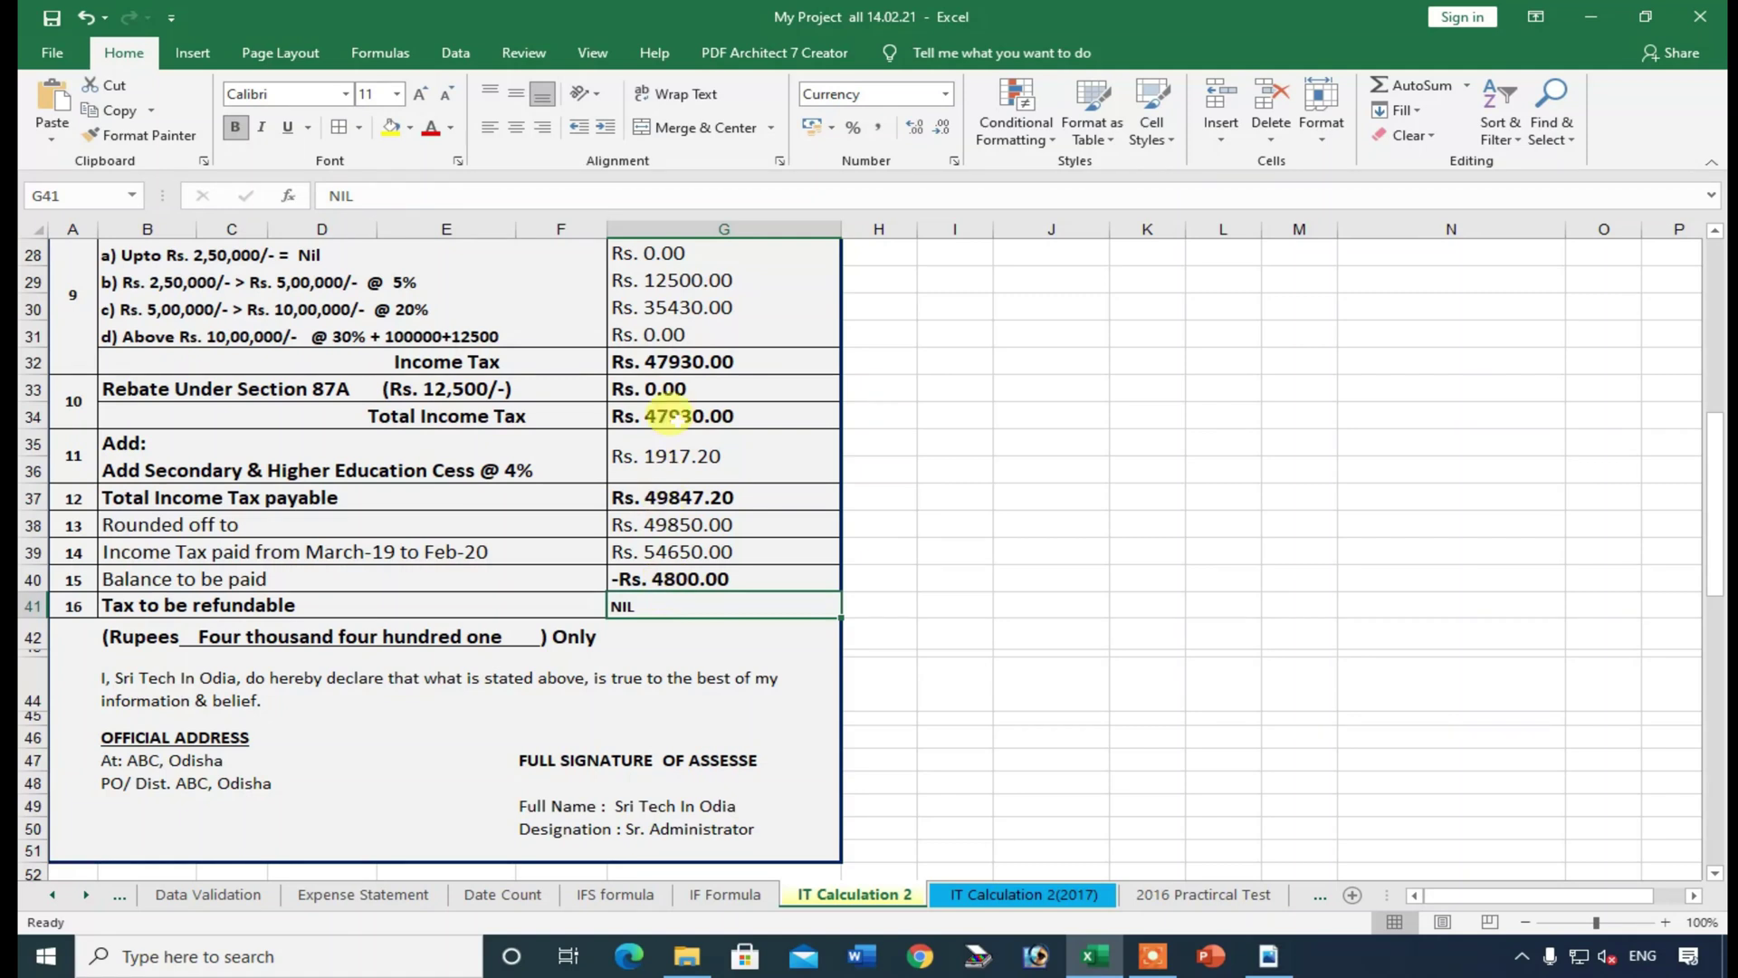
left_click(677, 419)
scroll(717, 600, "up", 3)
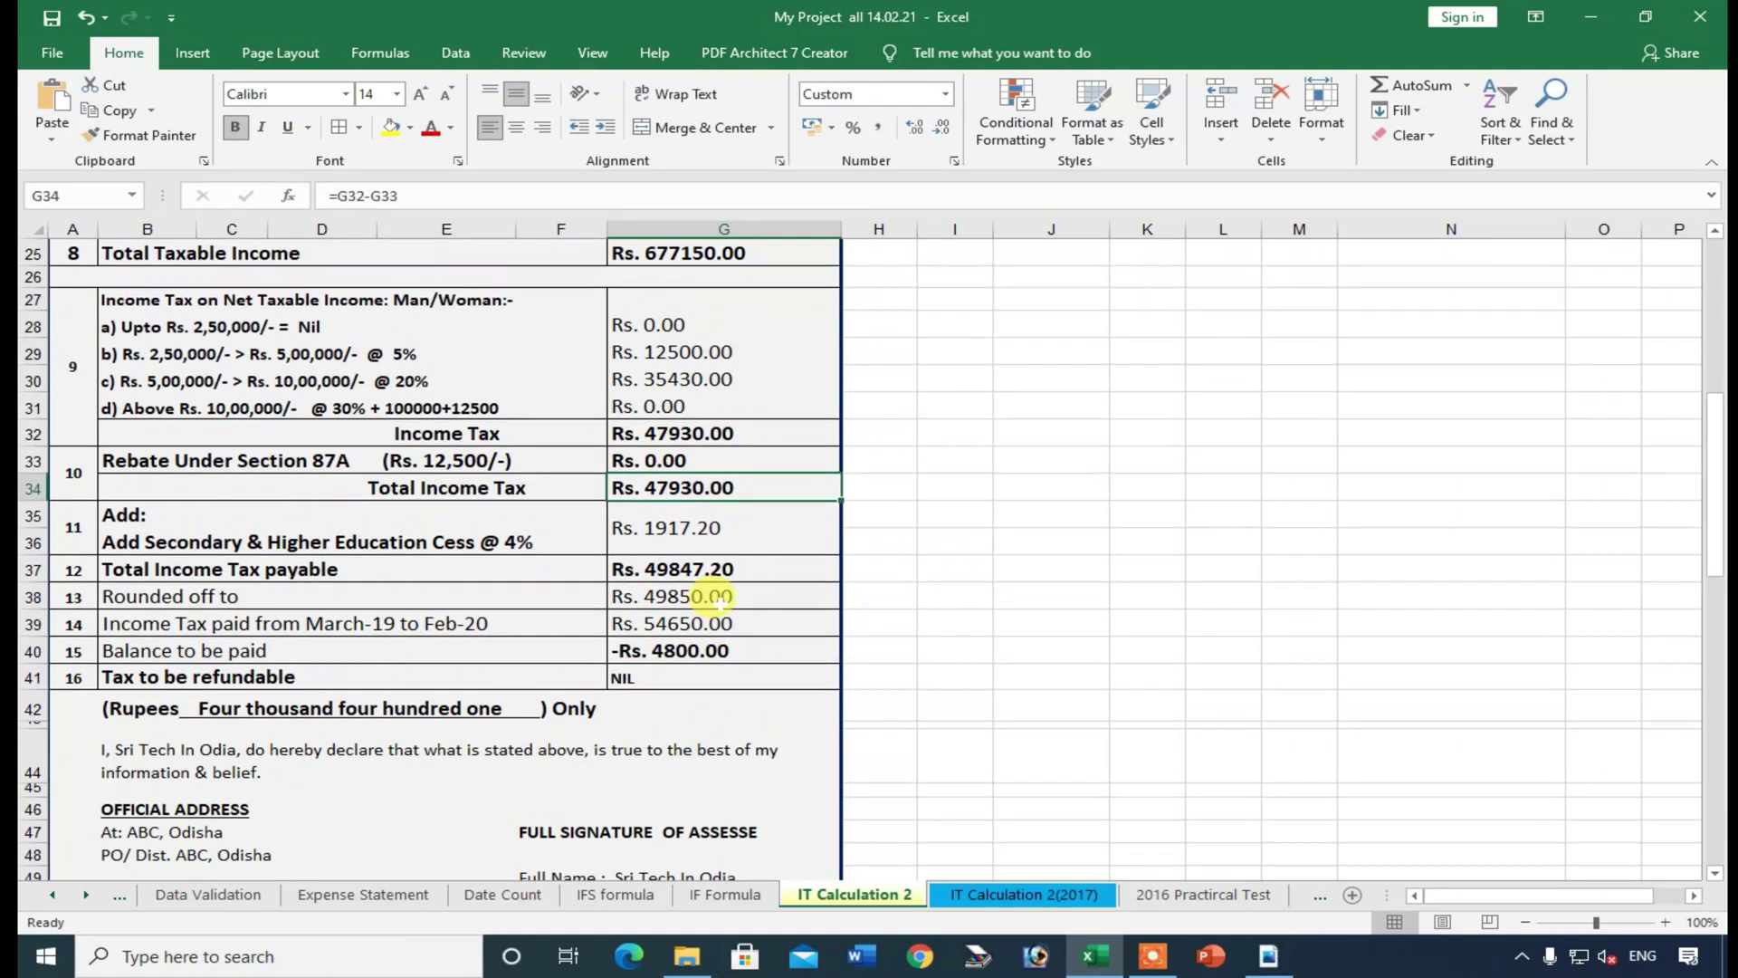
- On the IT Calculation 2 sheet, examine the rounding formula behind the rounded-off tax amount in G38
scroll(717, 600, "down", 2)
left_click(717, 599)
scroll(634, 380, "down", 3)
scroll(470, 252, "up", 2)
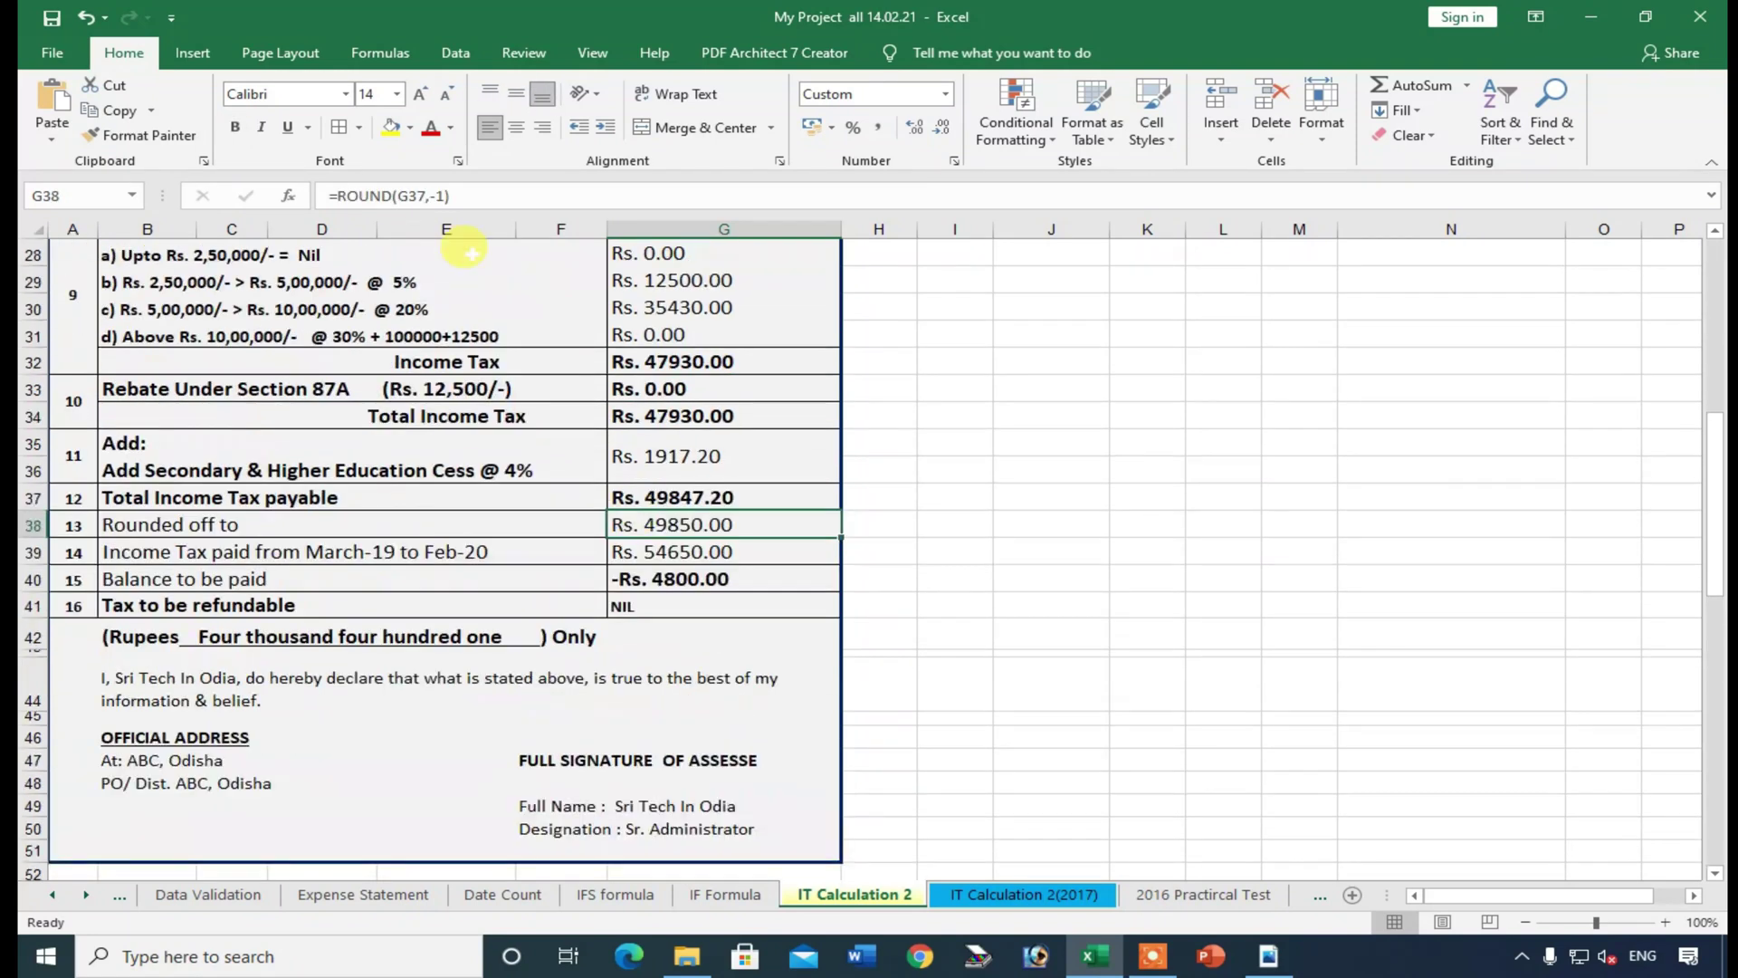
double_click(696, 524)
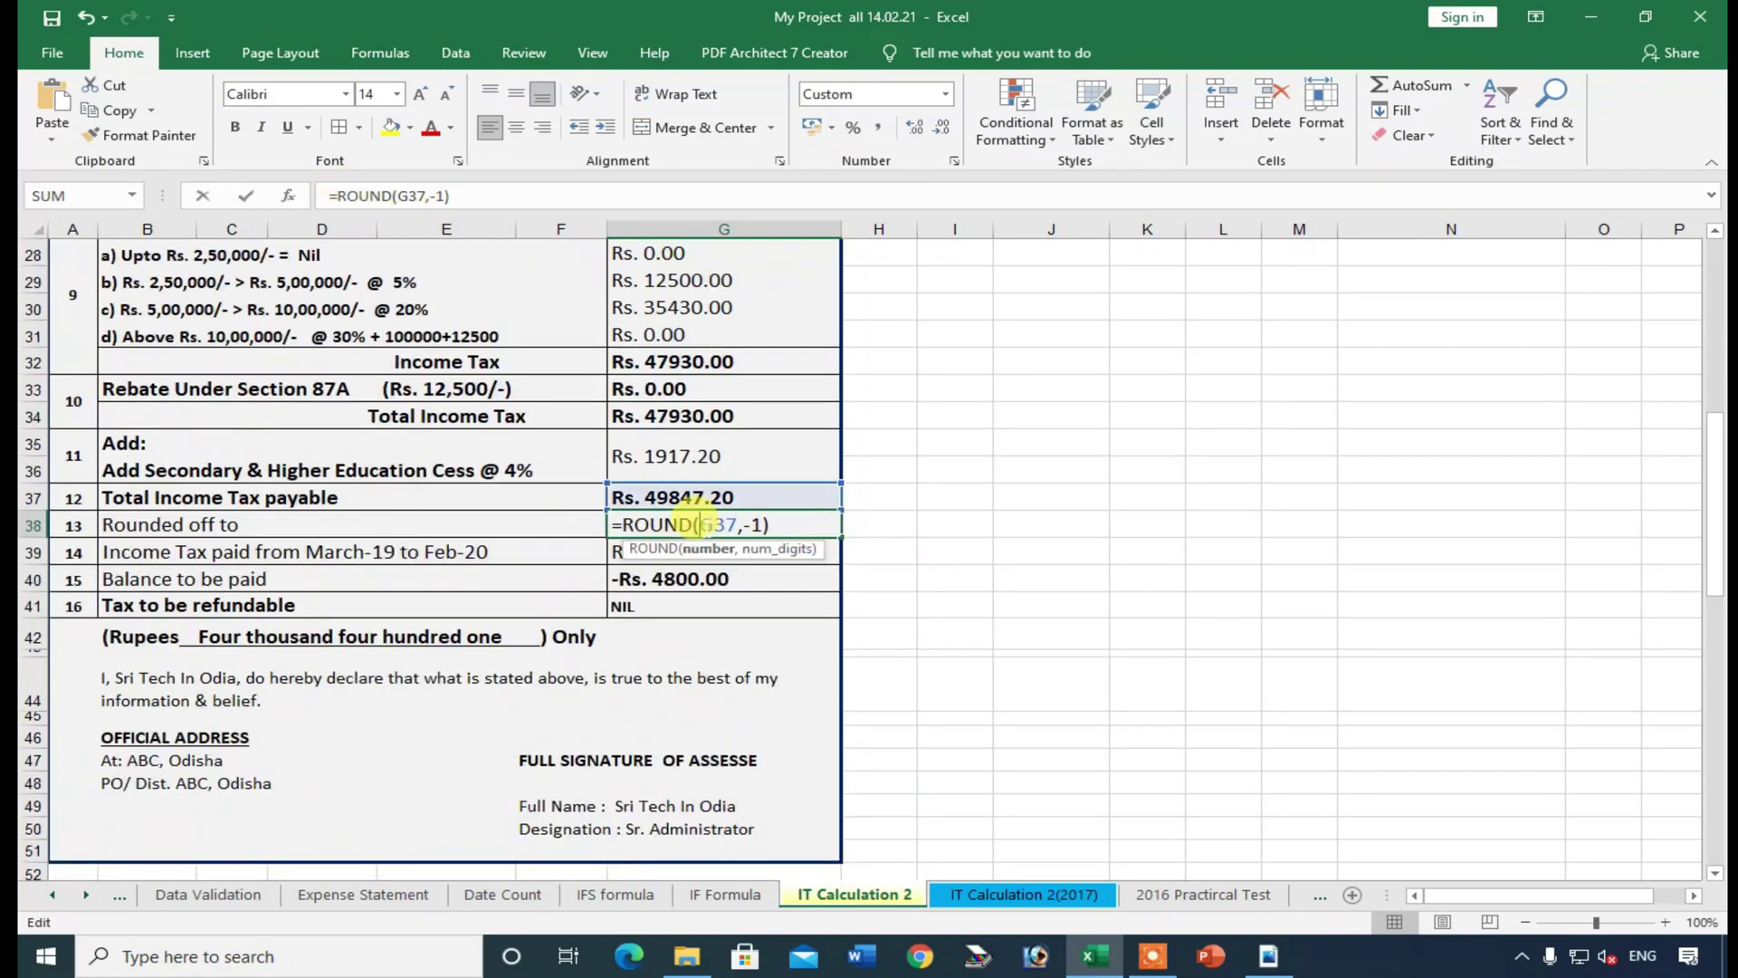
key("Return")
scroll(795, 547, "up", 2)
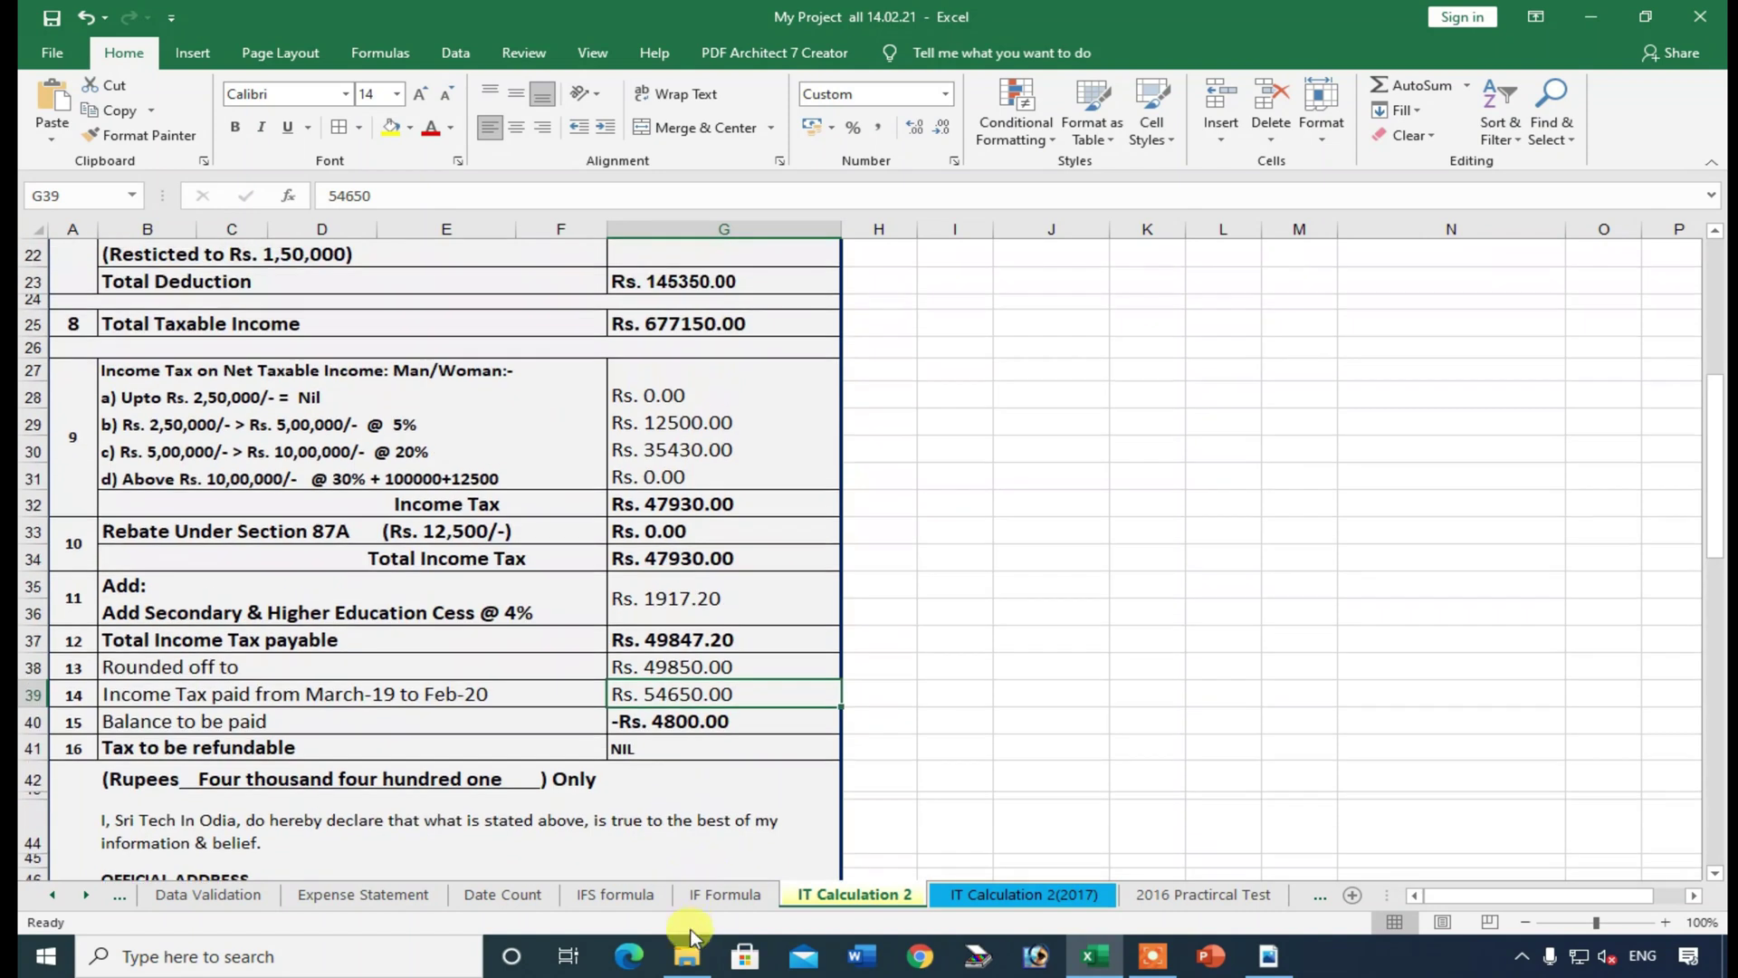
- Pass through the IT Calculation 2(2017) sheet and look over the name table and questions on the 2016 Practical Test sheet
left_click(1073, 897)
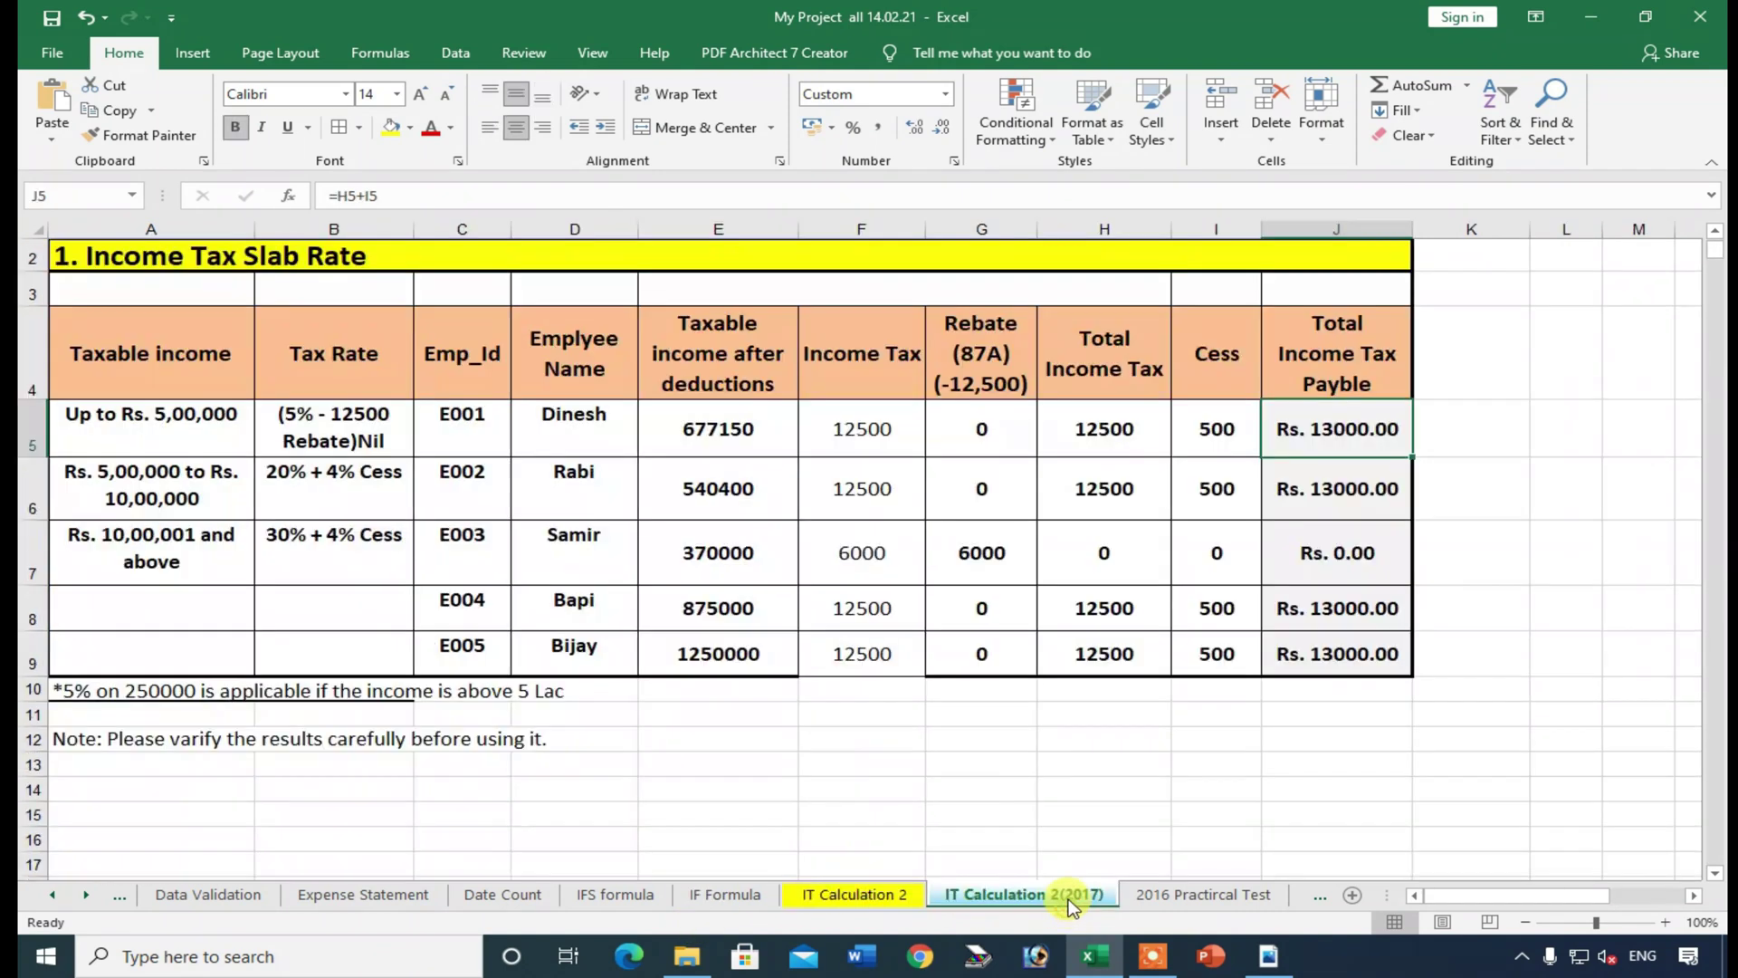
left_click(1147, 896)
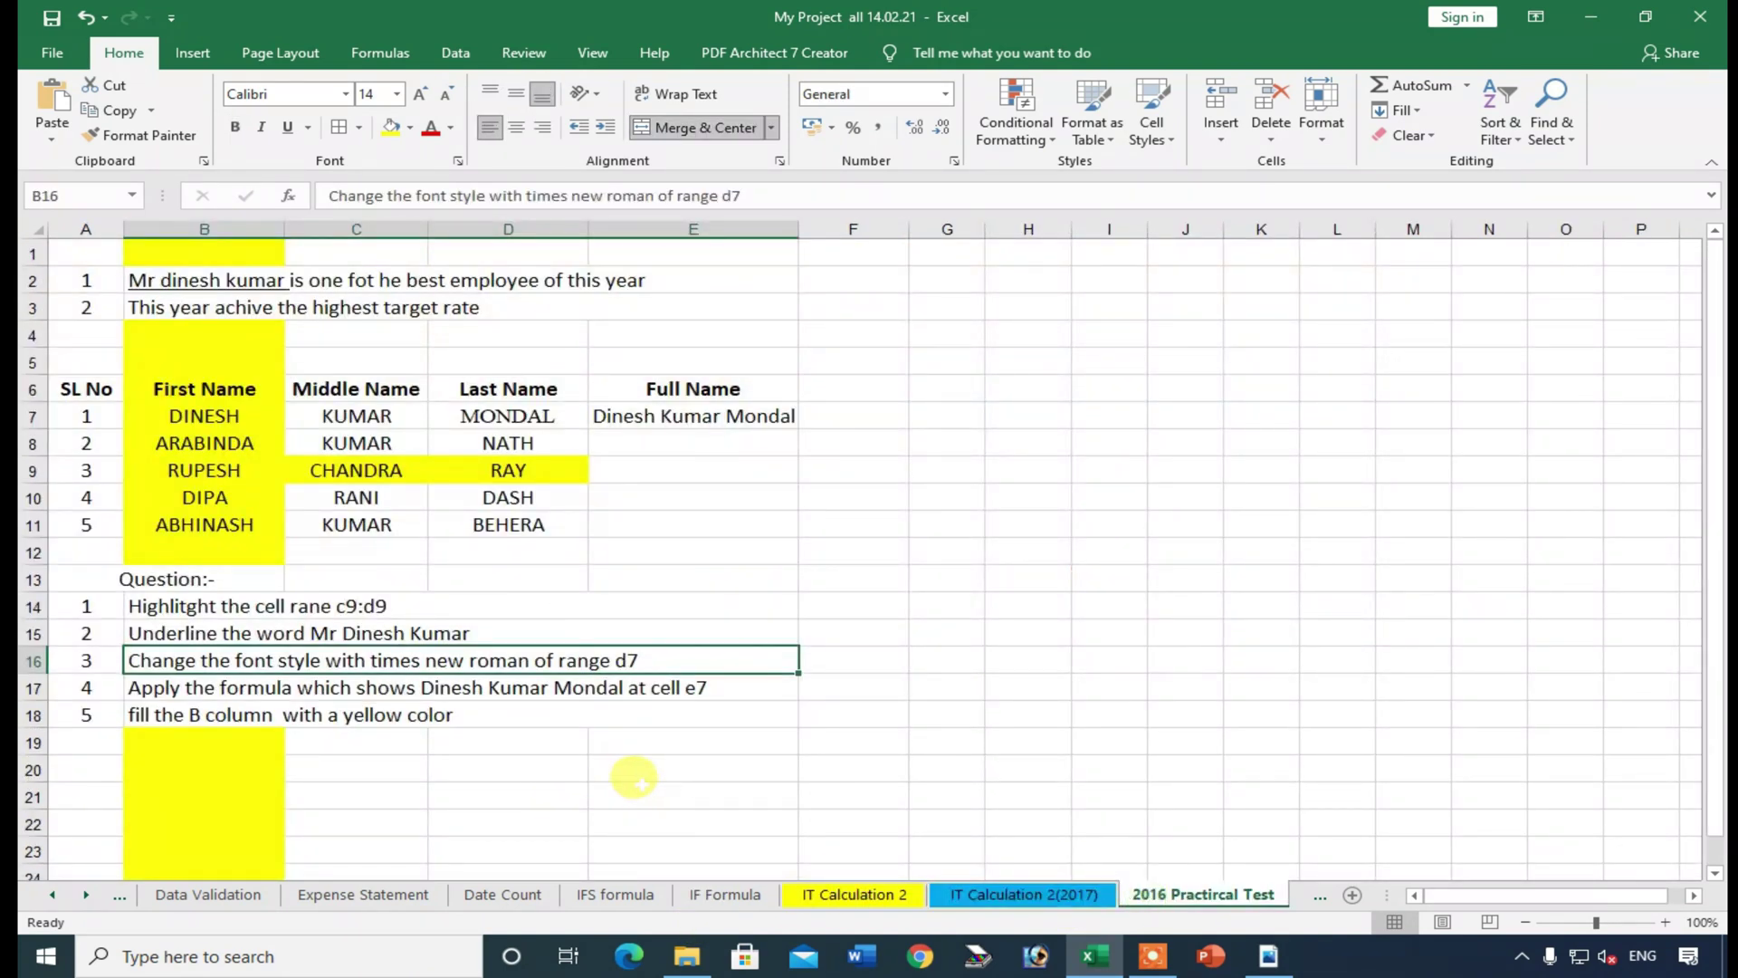
left_click_drag(212, 366, 688, 661)
left_click(1242, 659)
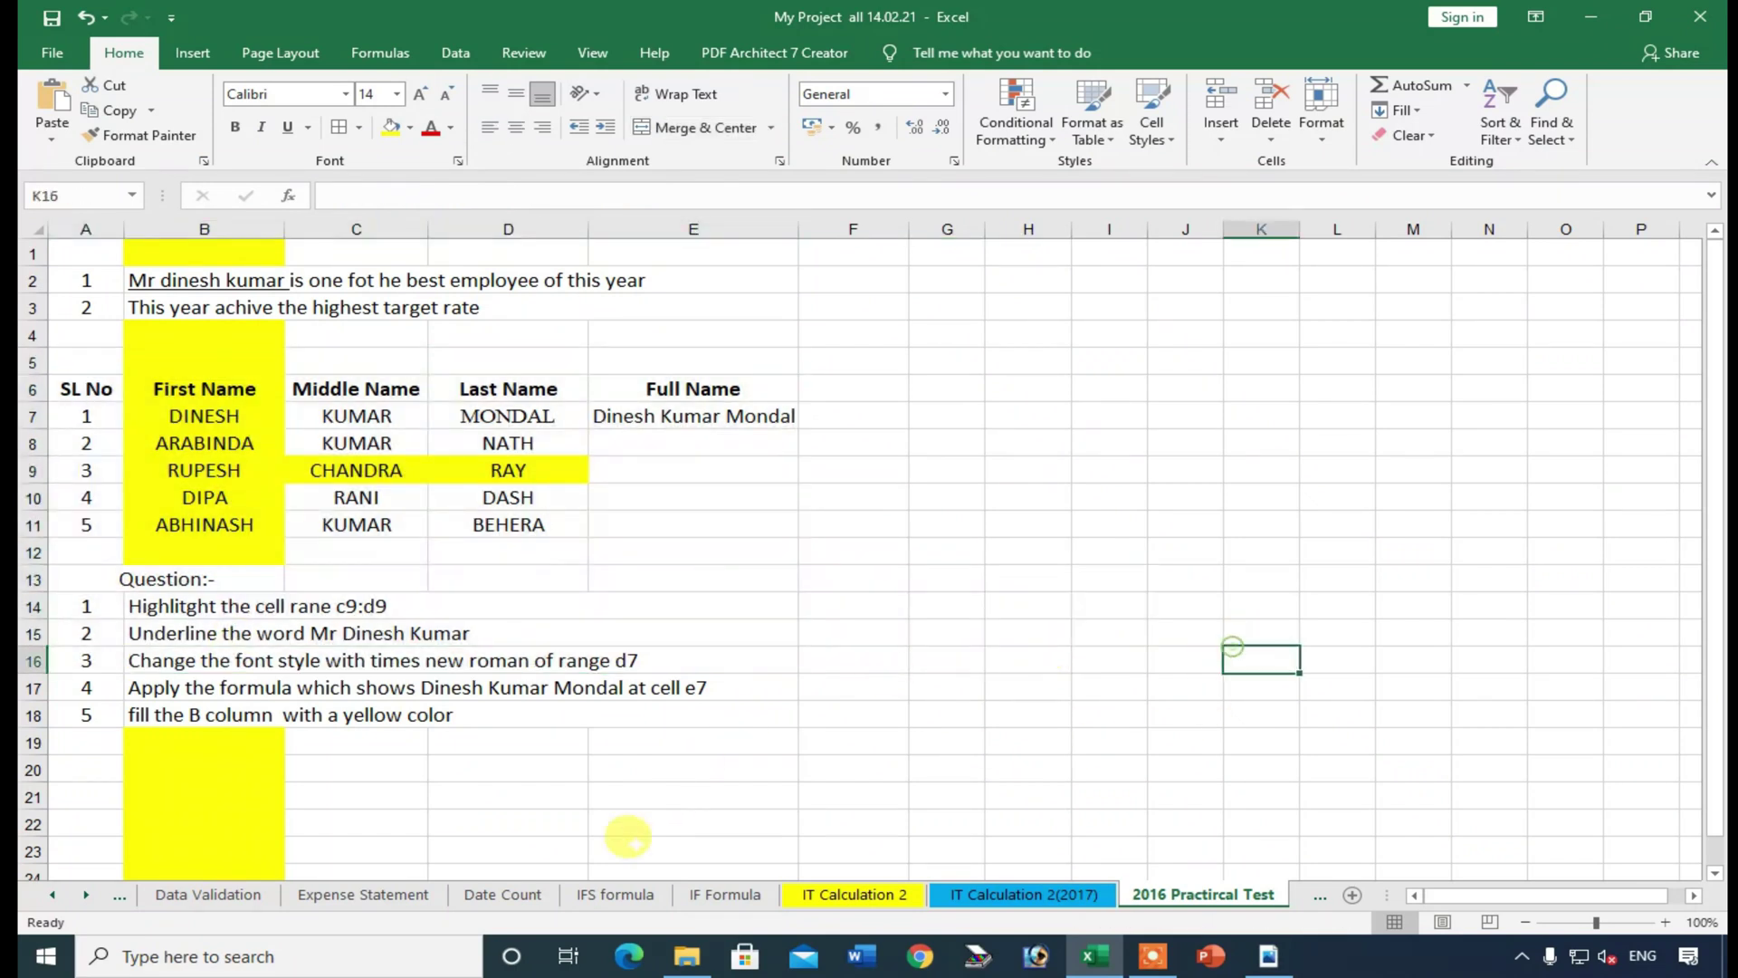
- On the Weekly income schedule sheet, check the first date's Total Expenditure and Profit cells
left_click(1315, 899)
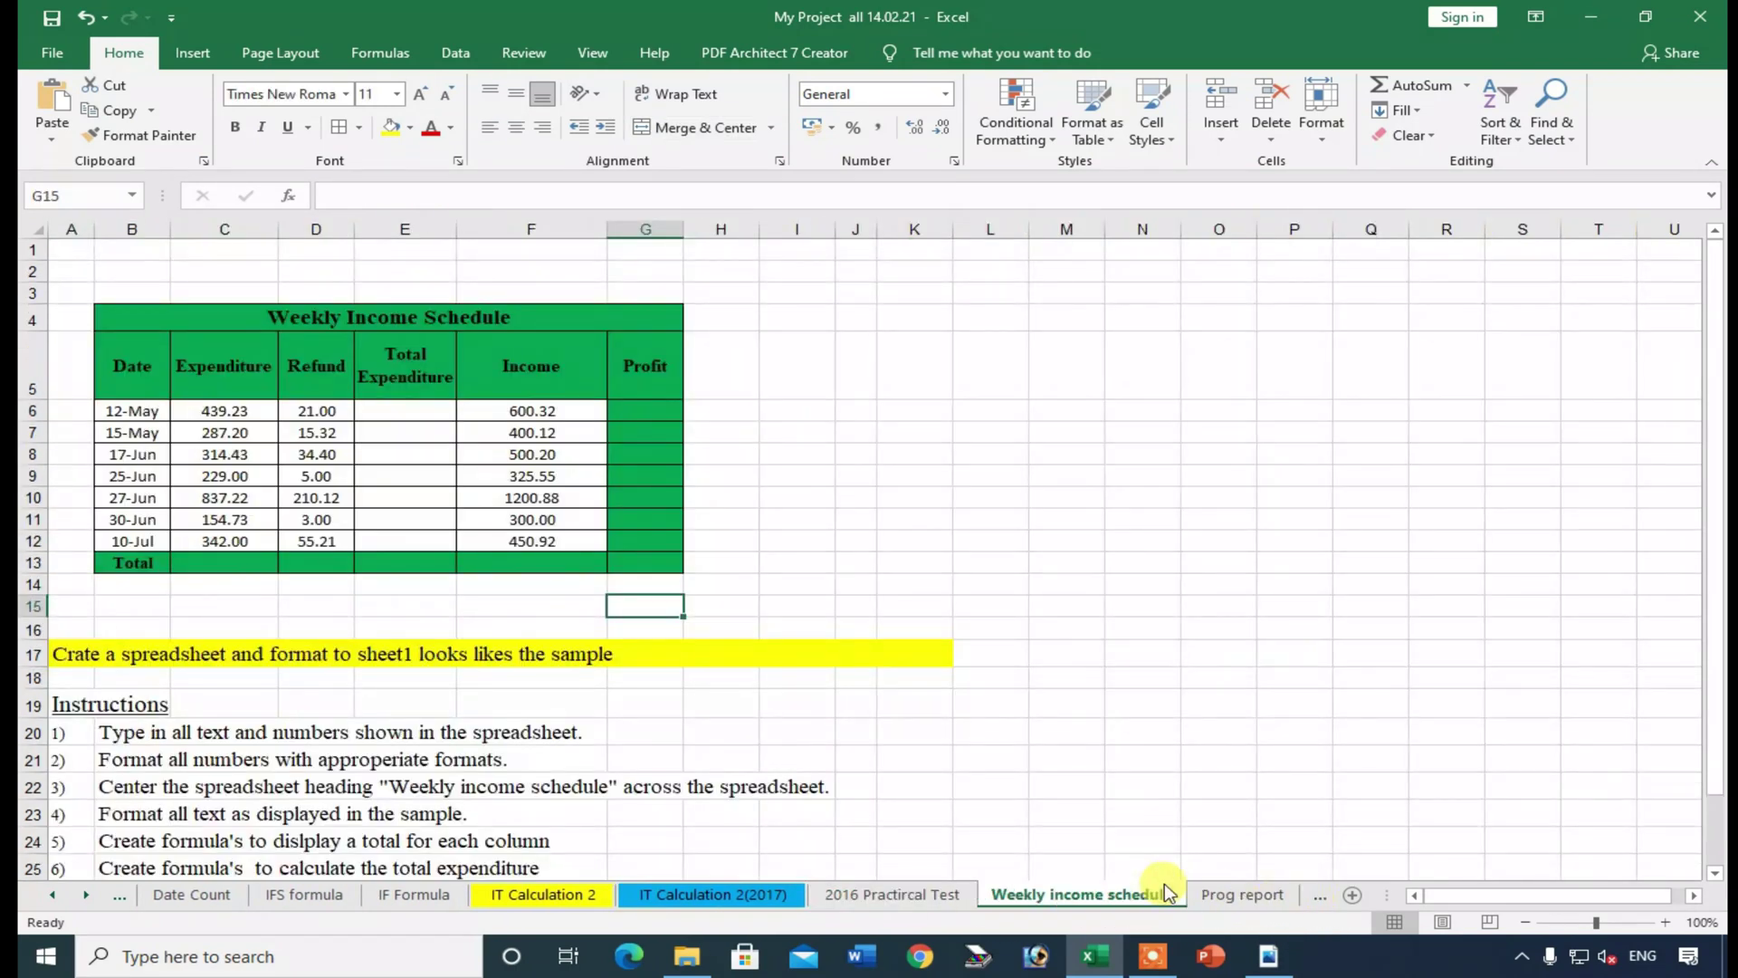
left_click(426, 412)
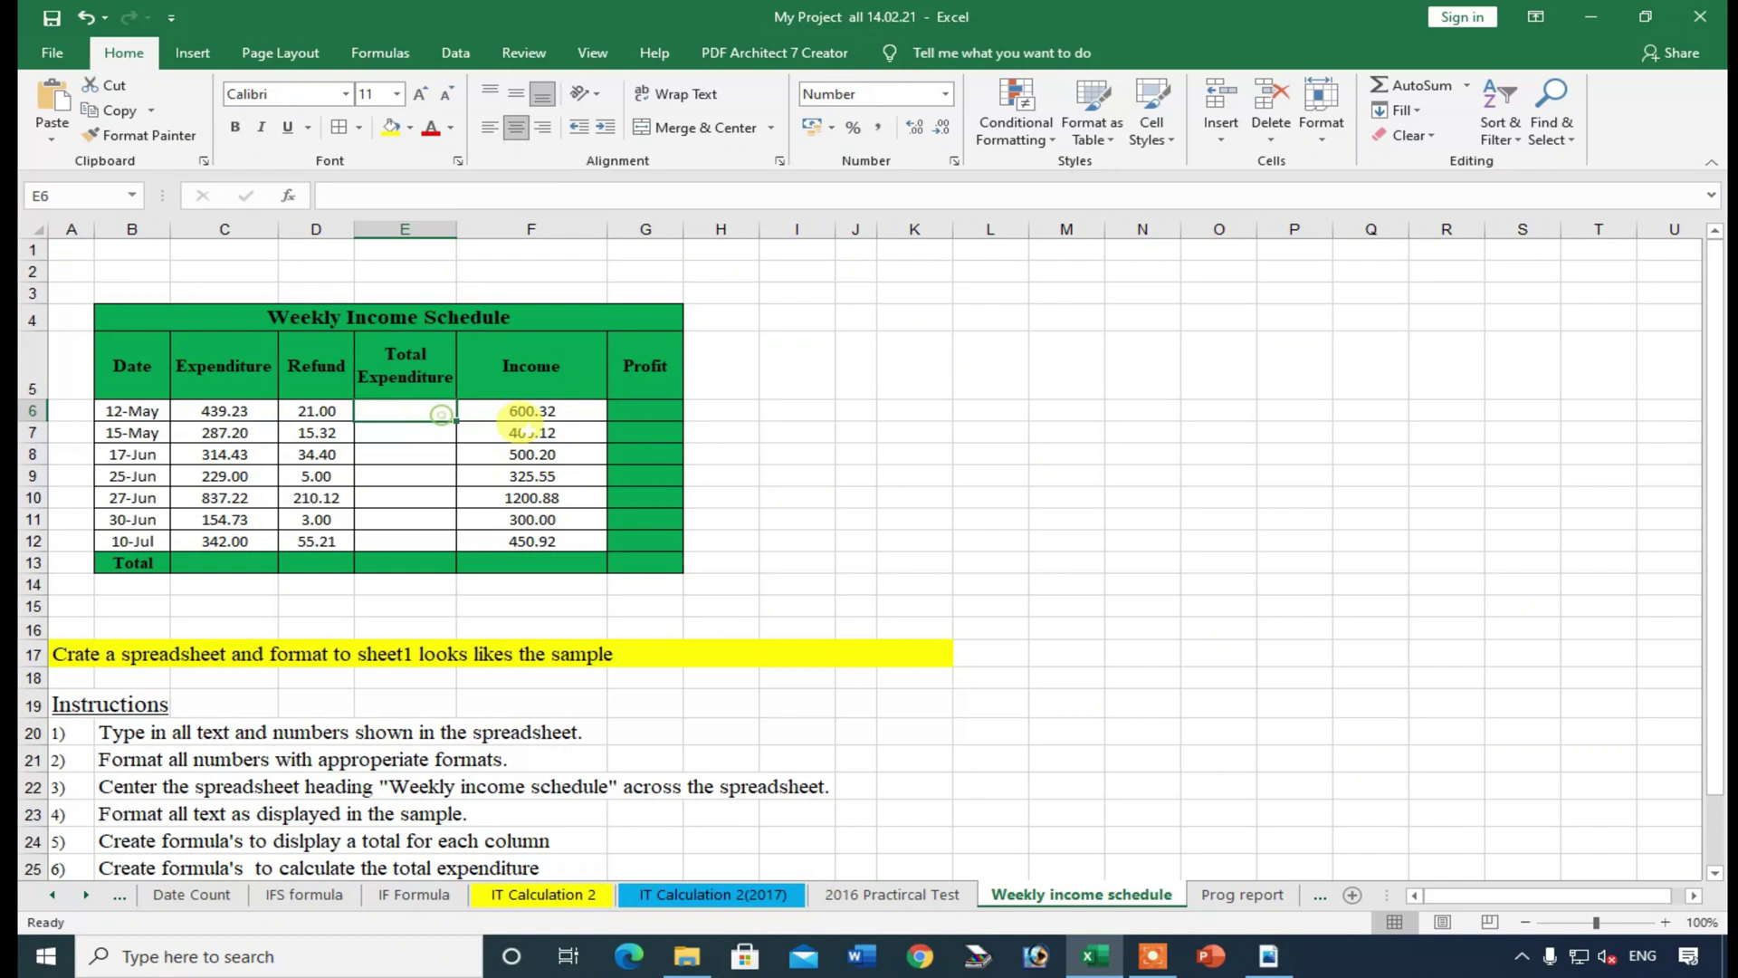
left_click(643, 406)
- On the Prog report sheet, examine the block count, highest procured quantity, total procured and groundnut cells
left_click(1222, 897)
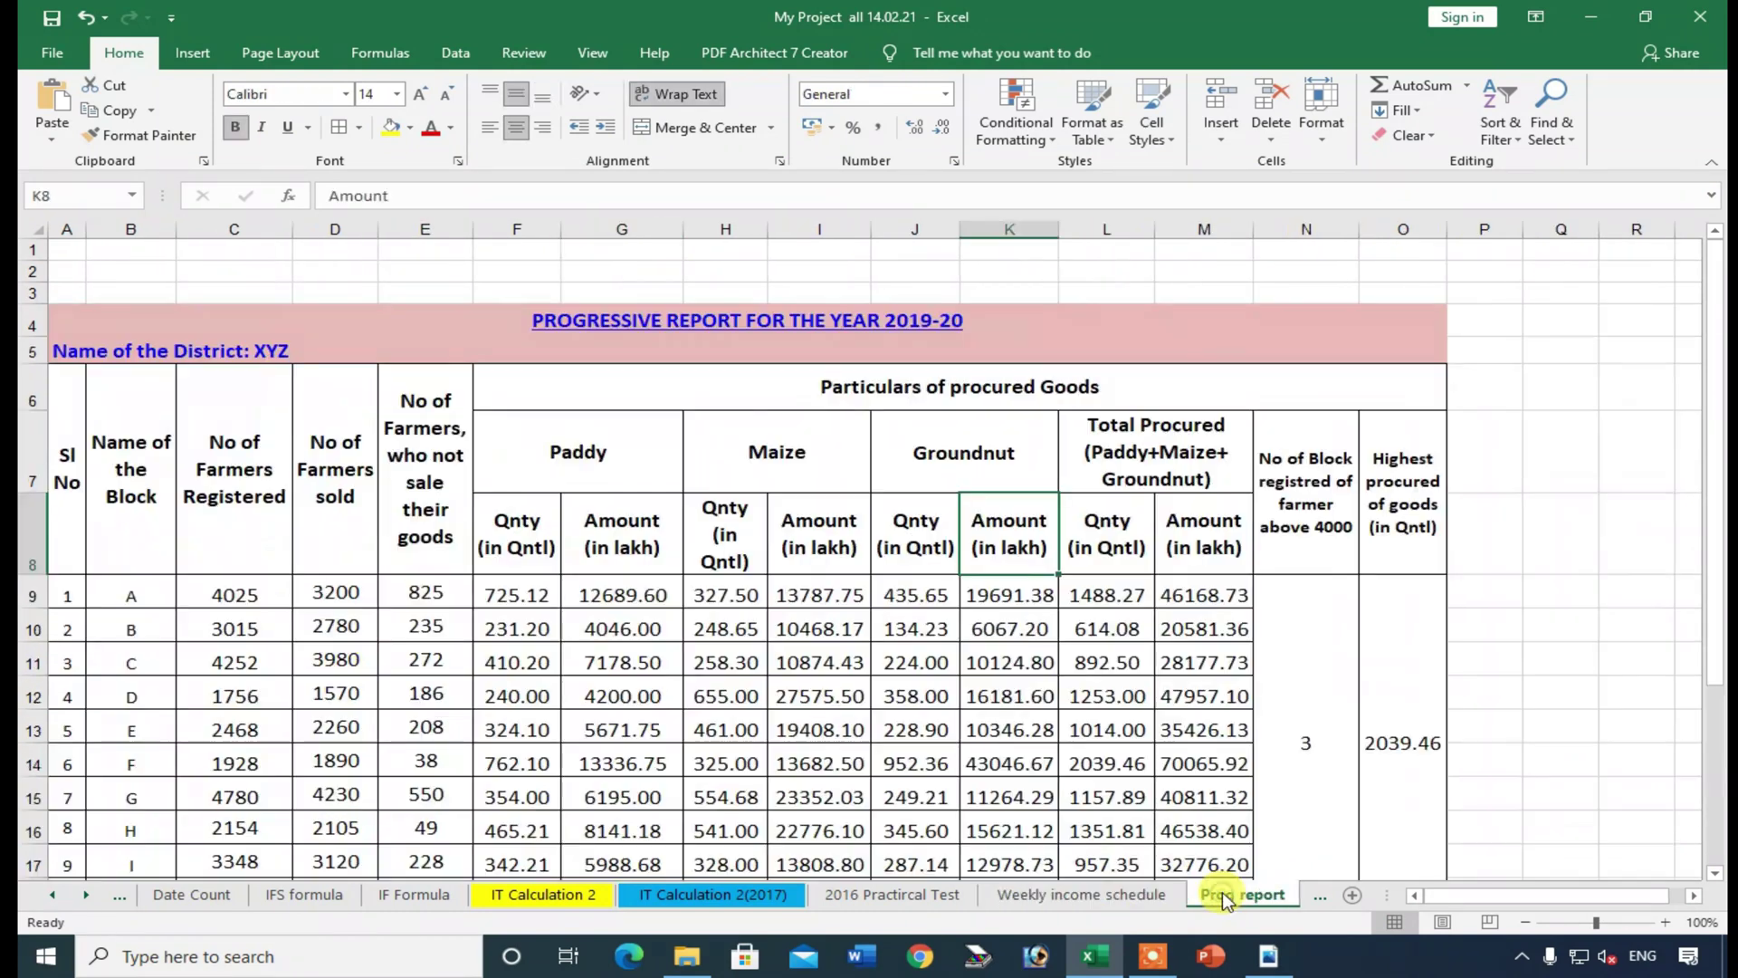
left_click(1322, 671)
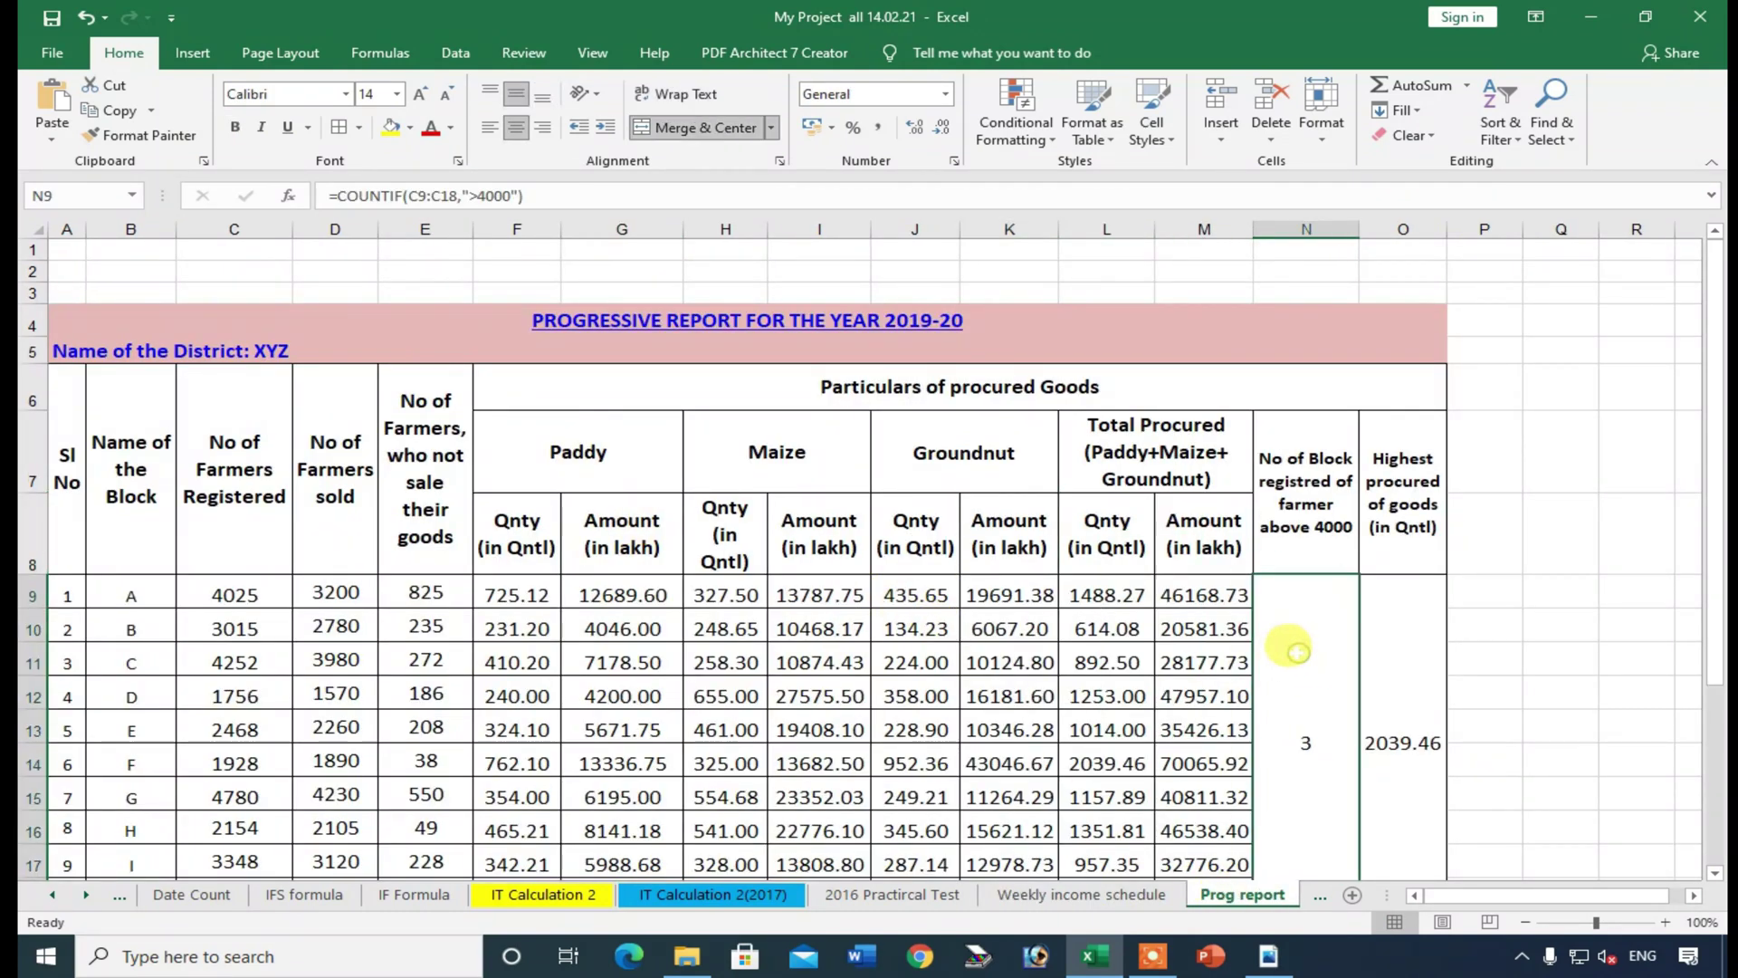
left_click(1413, 609)
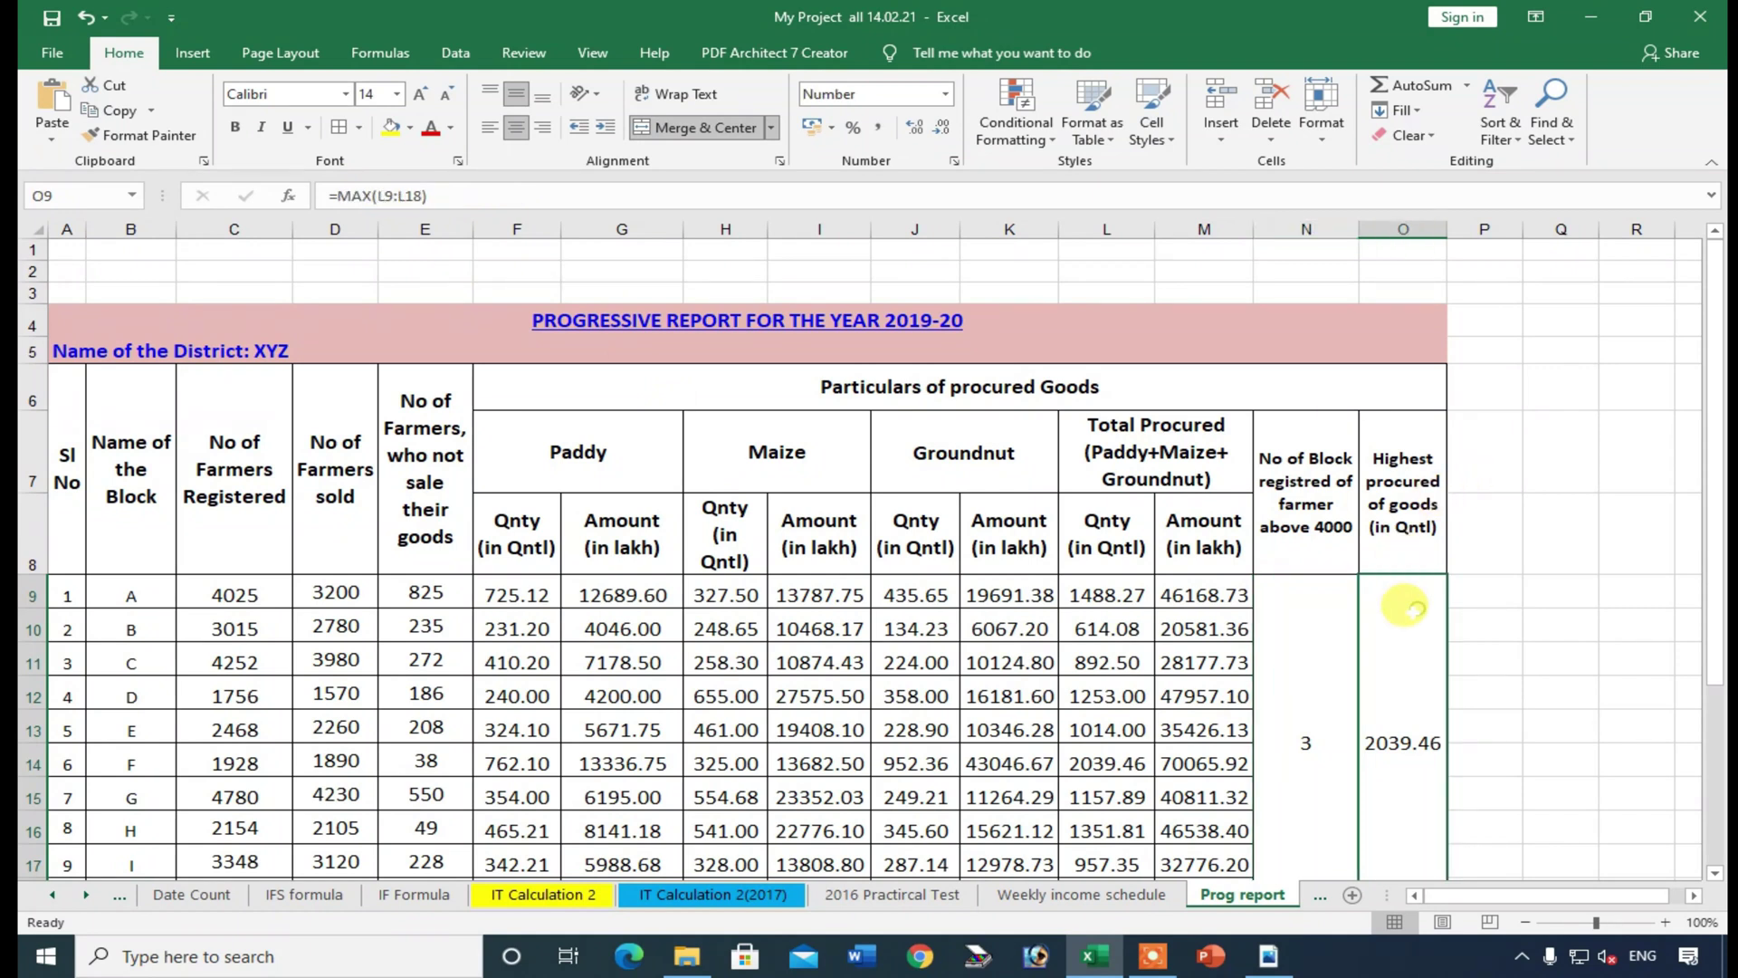
left_click(1186, 596)
left_click(1100, 596)
left_click(993, 597)
left_click(916, 628)
scroll(996, 776, "down", 2)
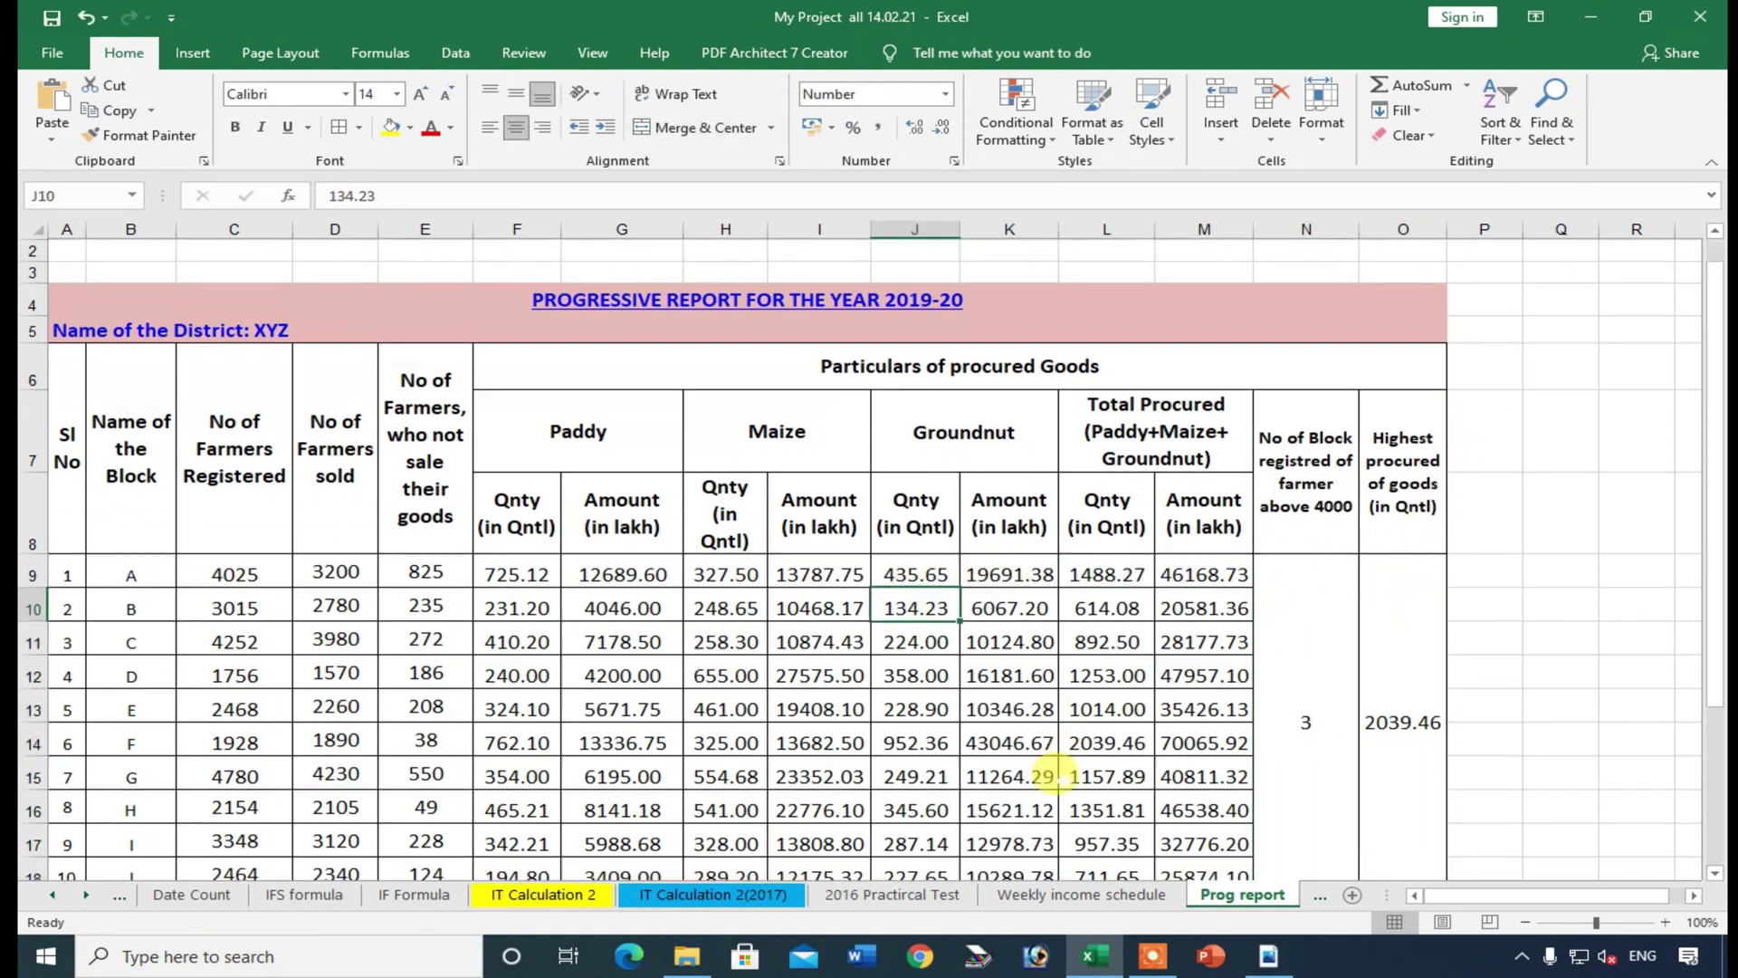
- Browse past Student Mark details to the Sum formula sheet and examine the formula for Samsung's total sales in M11
left_click(1319, 896)
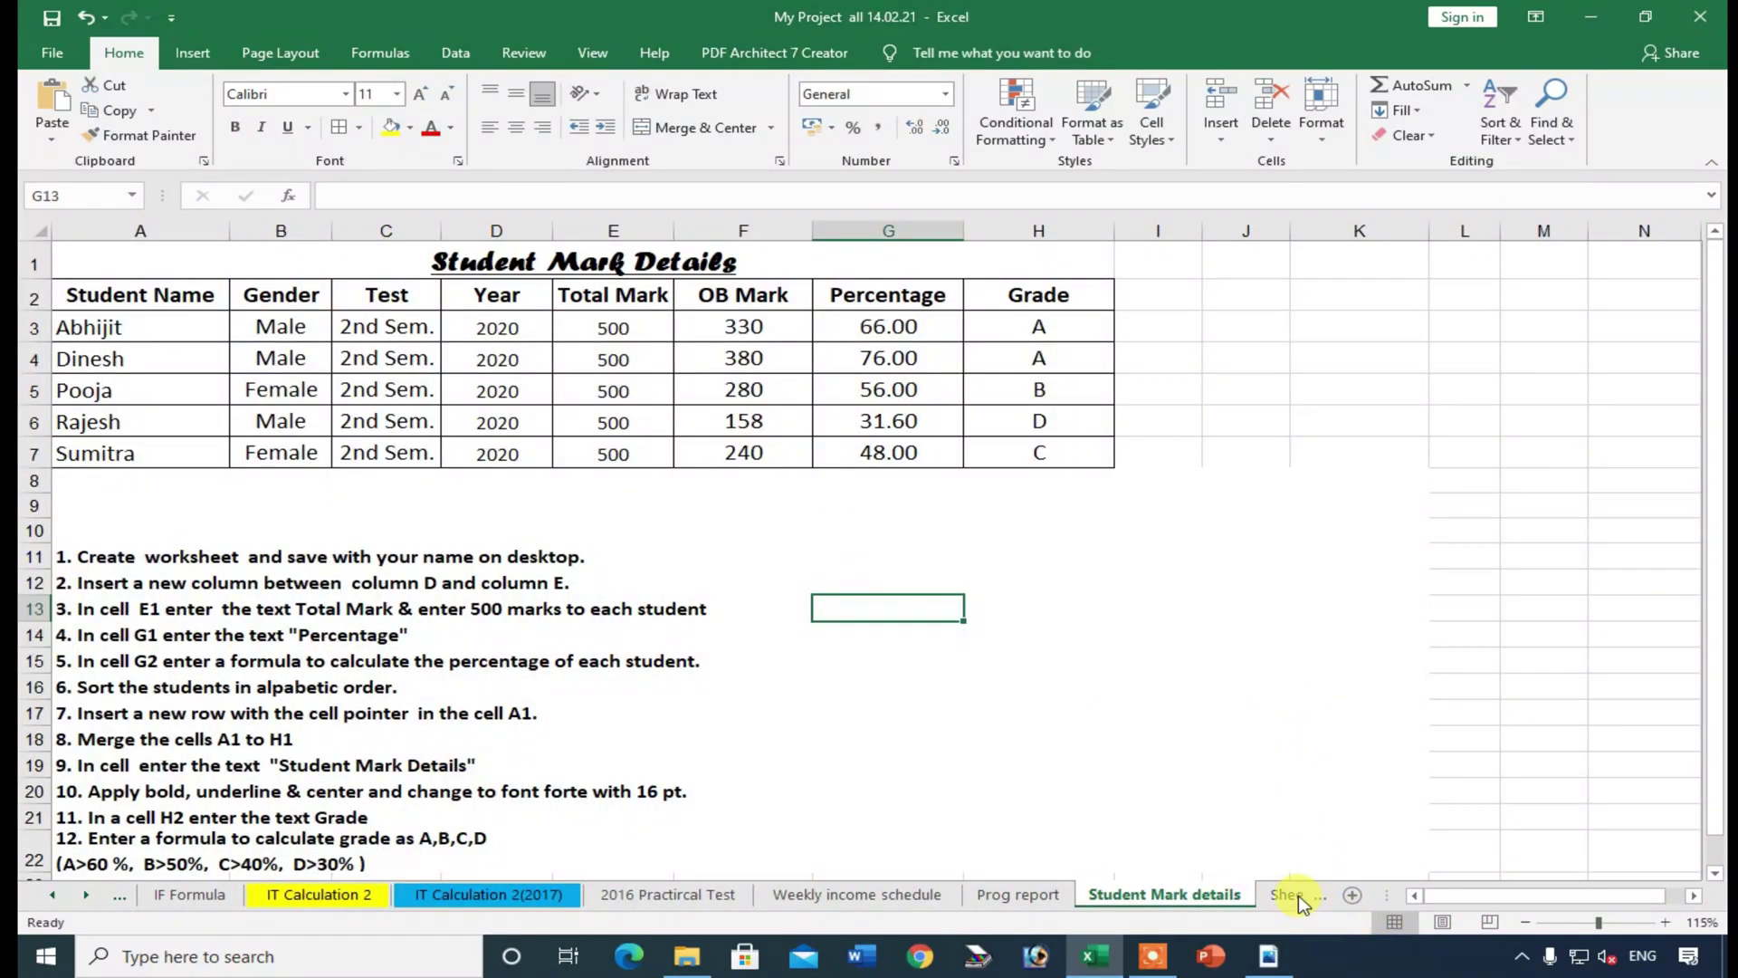
left_click(1298, 895)
left_click(1259, 895)
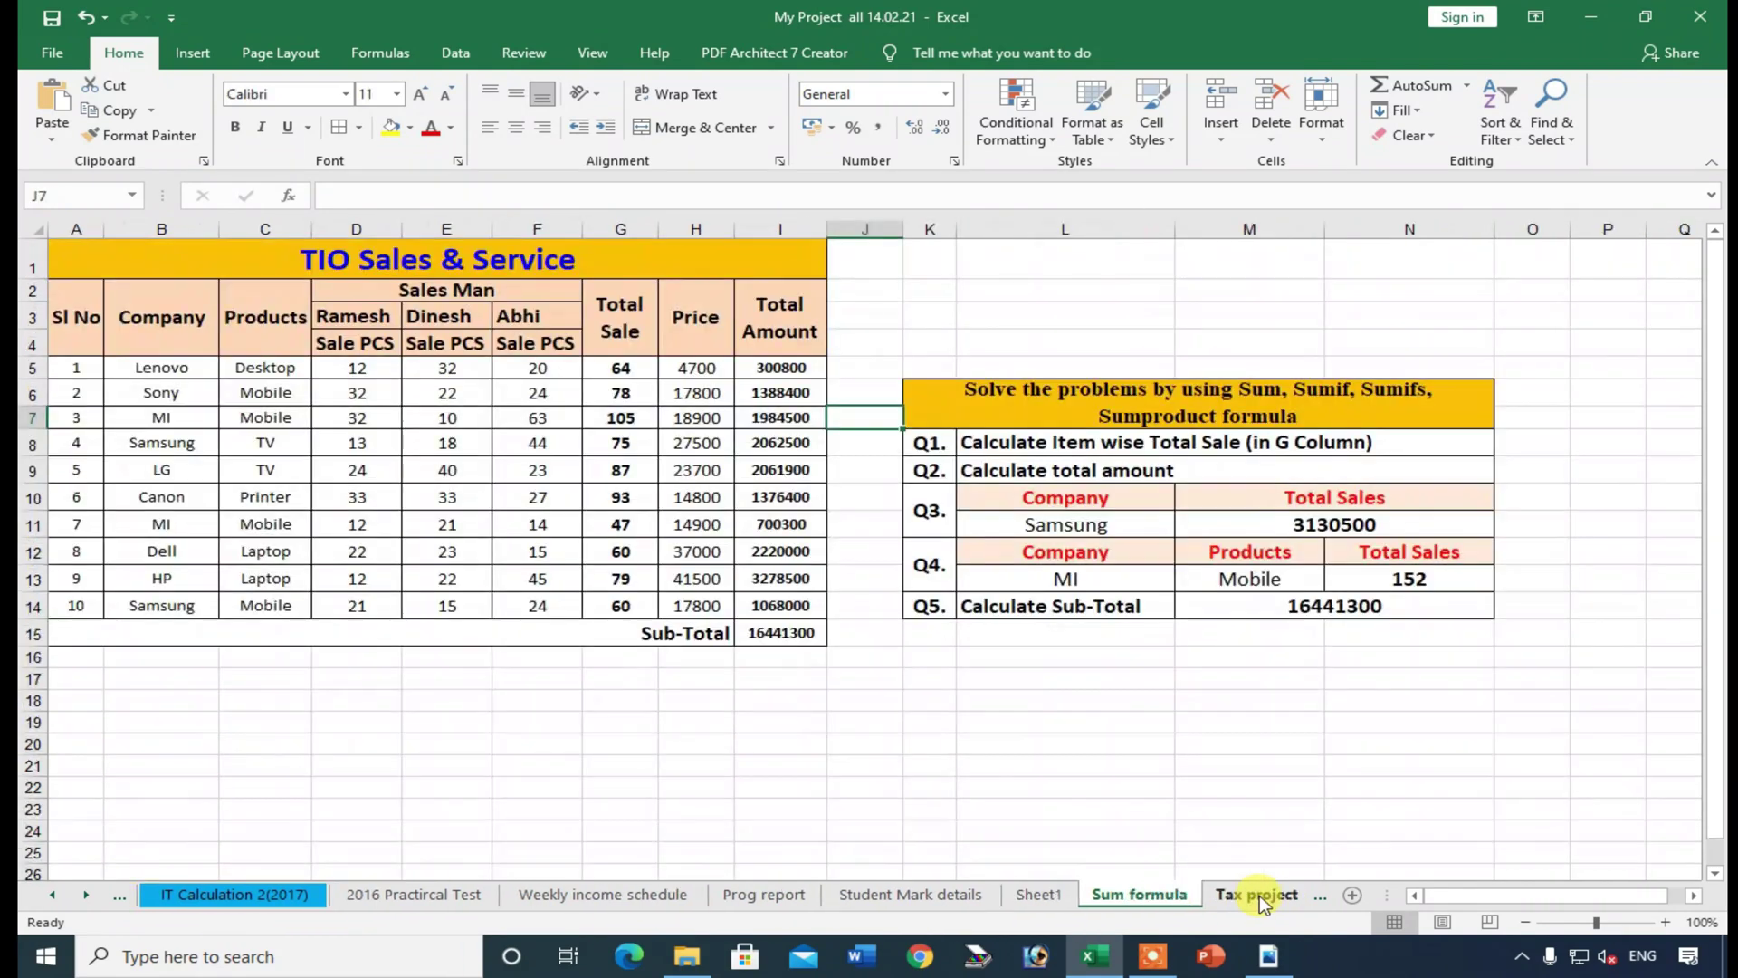
left_click(1303, 498)
left_click(1286, 525)
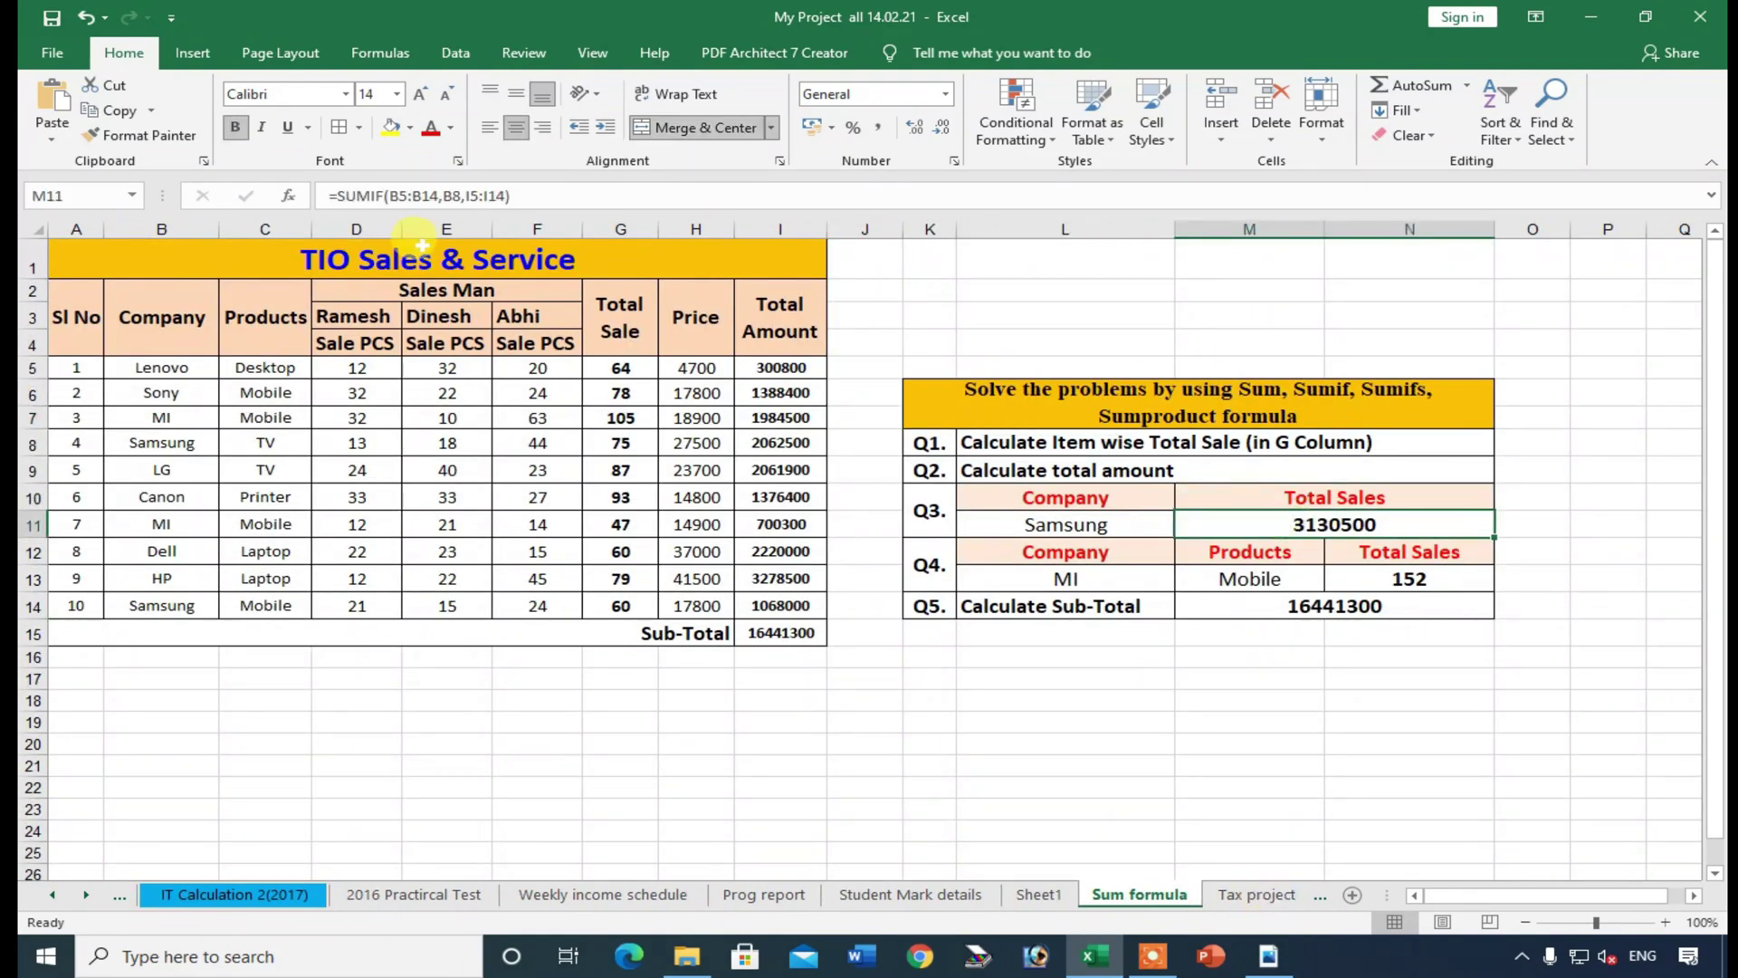
double_click(1273, 516)
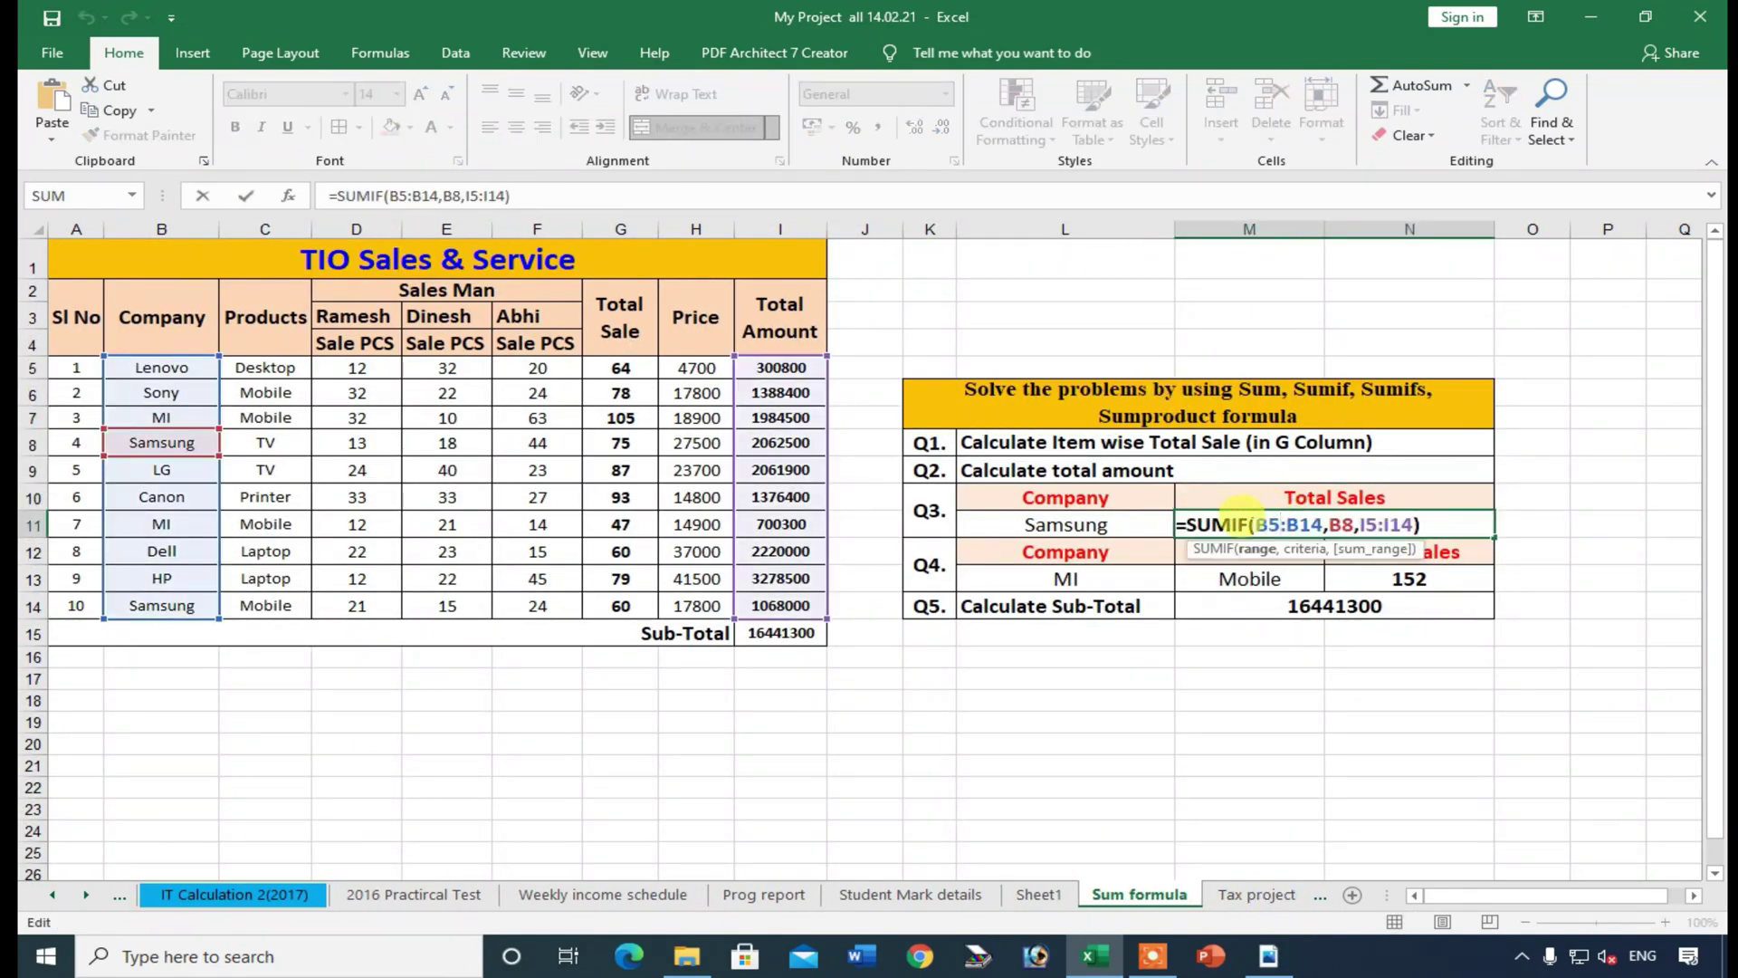
key("Return")
- Examine the sub-total formulas in the Q5 answer cell and in I15 of the sales table
double_click(1277, 605)
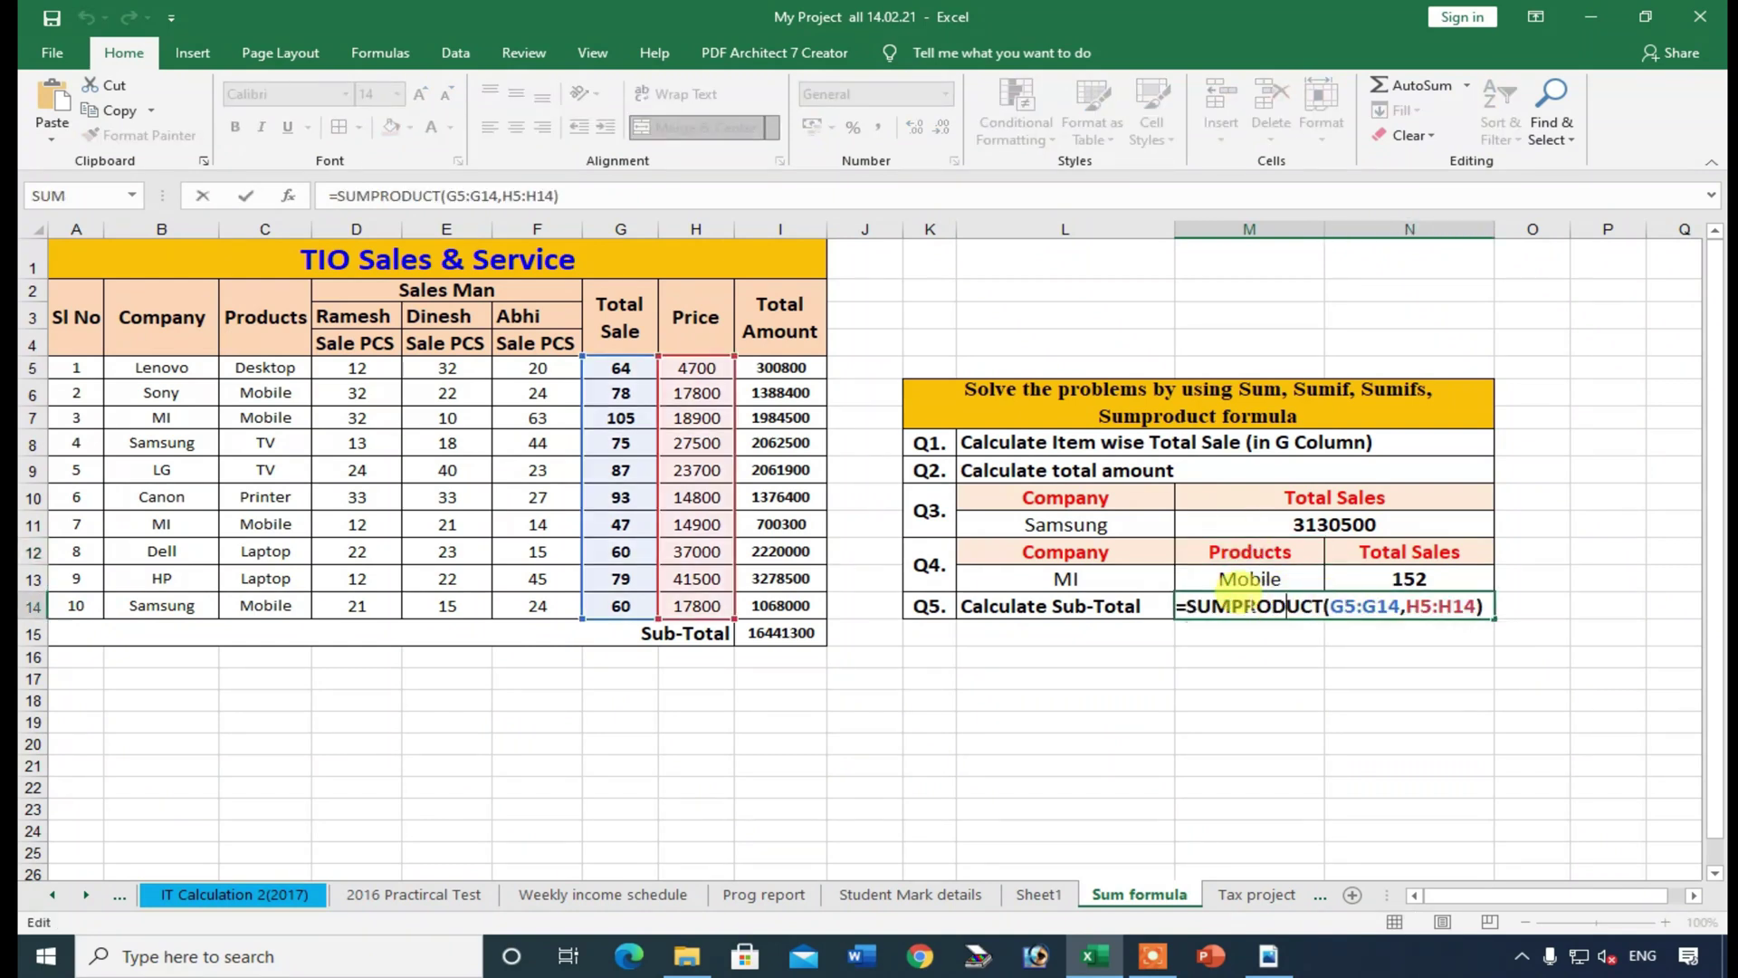
key("Return")
left_click(809, 634)
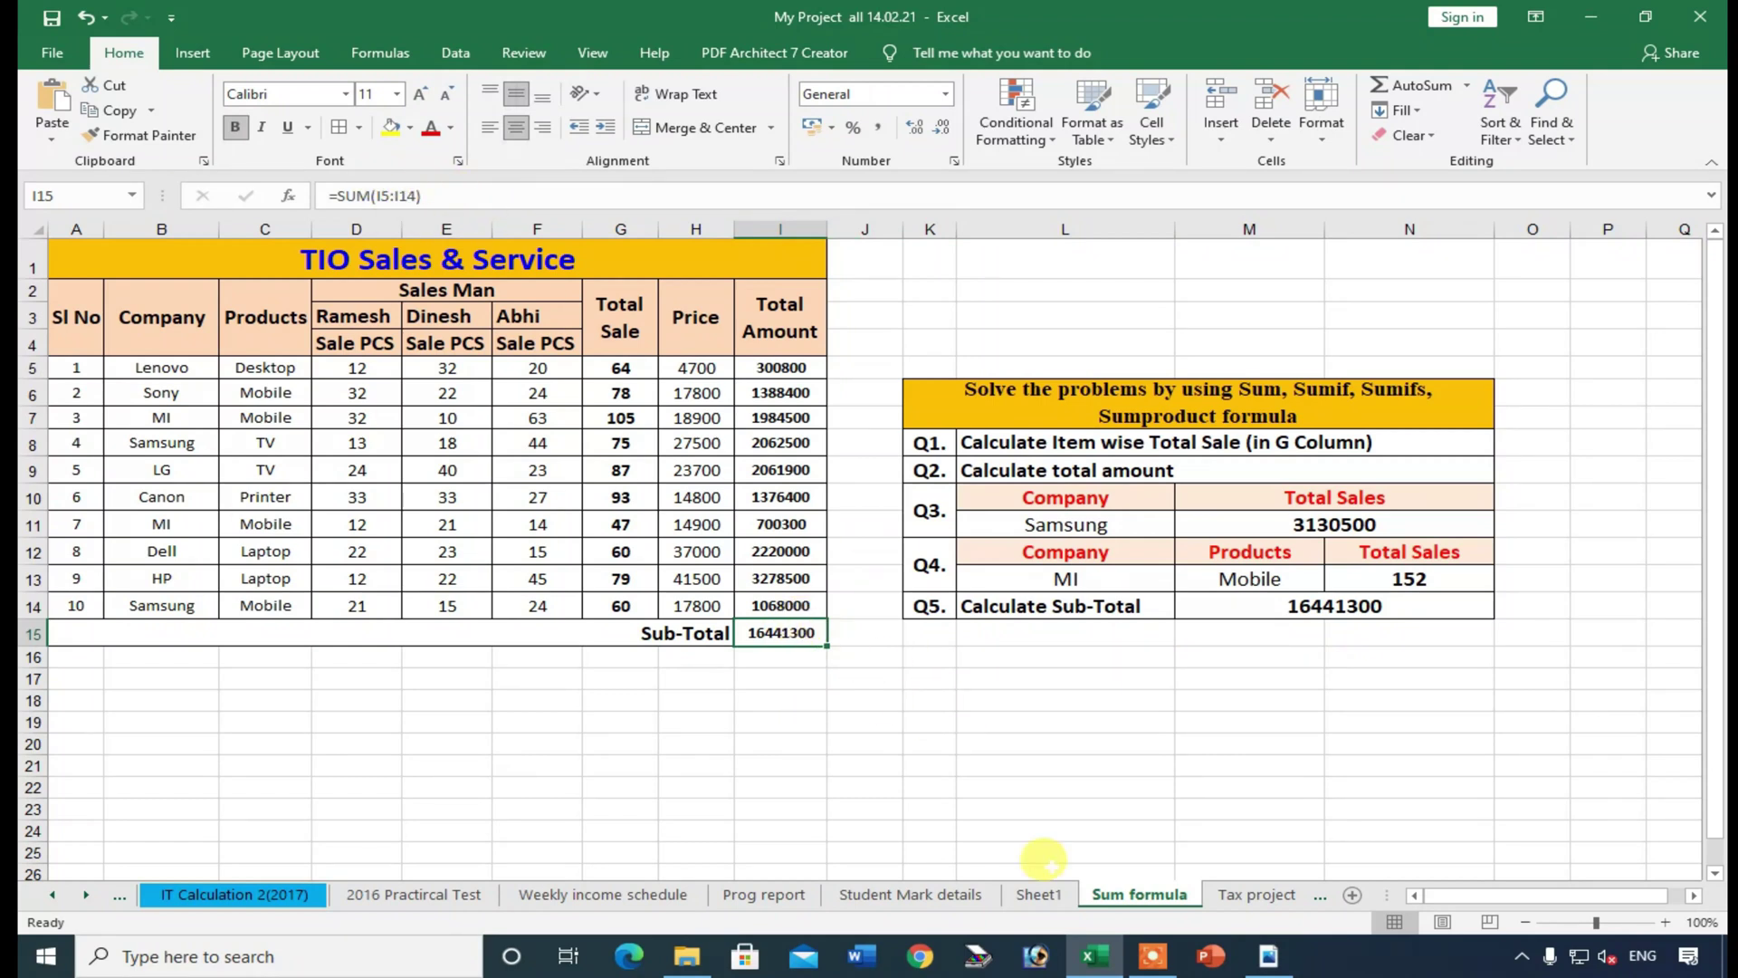
- On the Tax project sheet, read the questions and examine the solved table's Tax value in R35 and Cost + Tax value in S34
left_click(1233, 896)
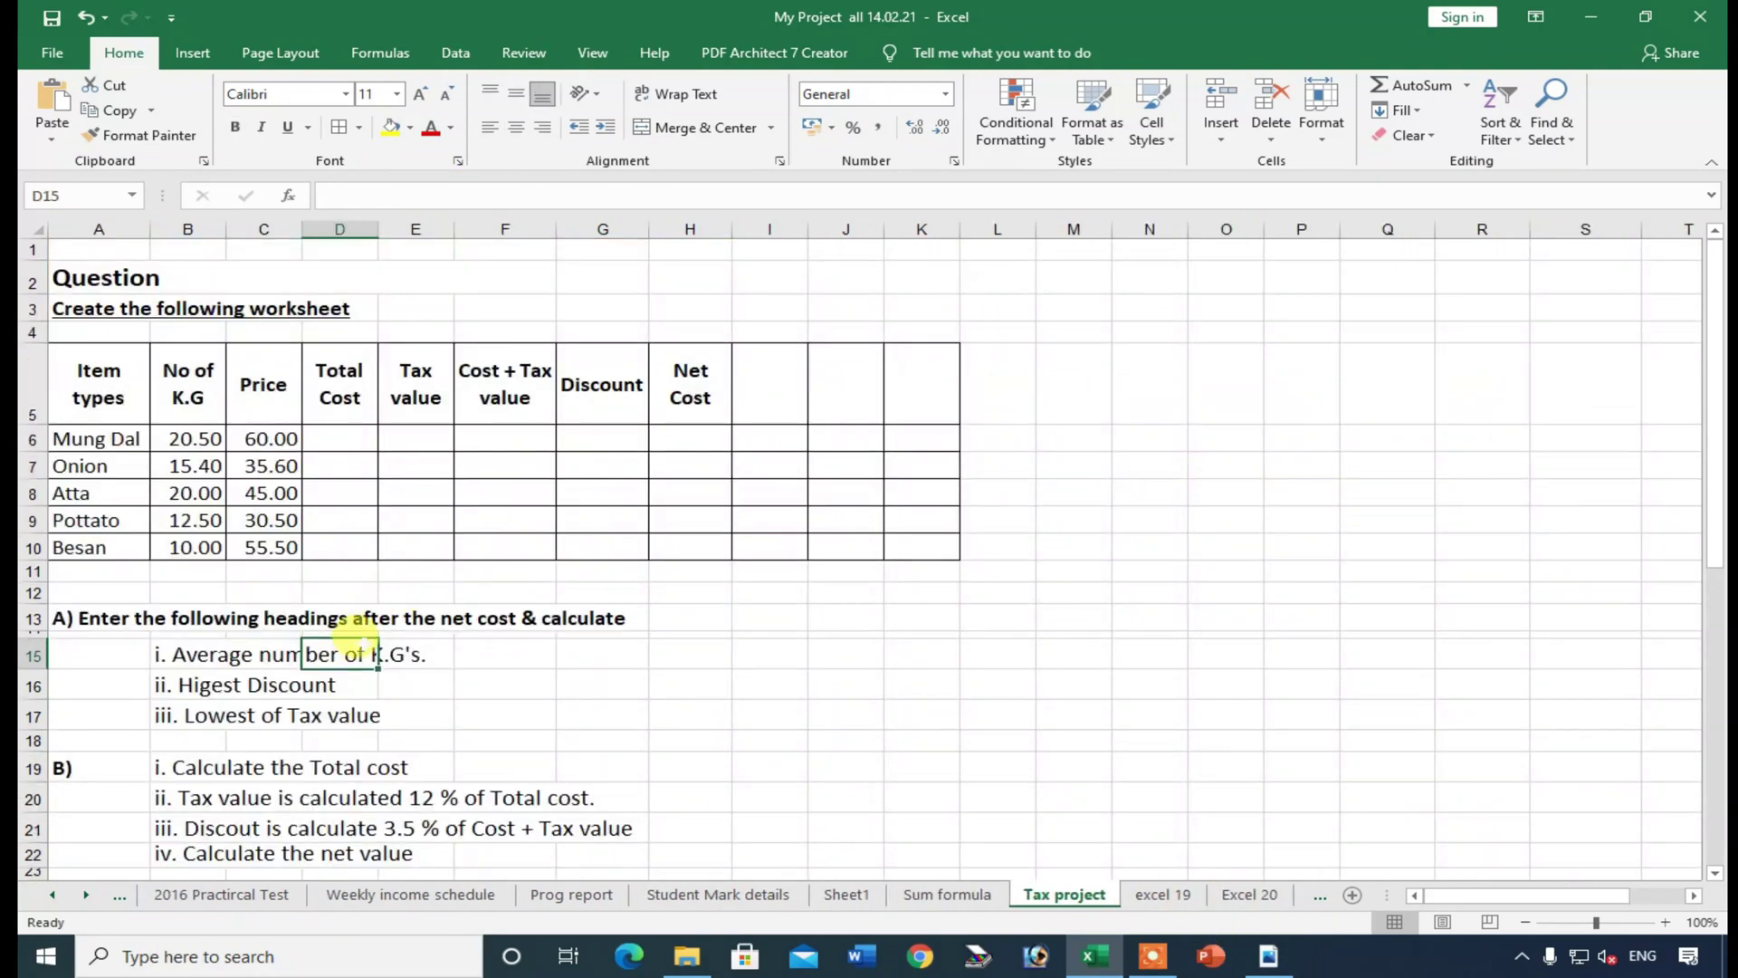
scroll(363, 637, "down", 1)
scroll(344, 616, "up", 1)
scroll(328, 587, "down", 3)
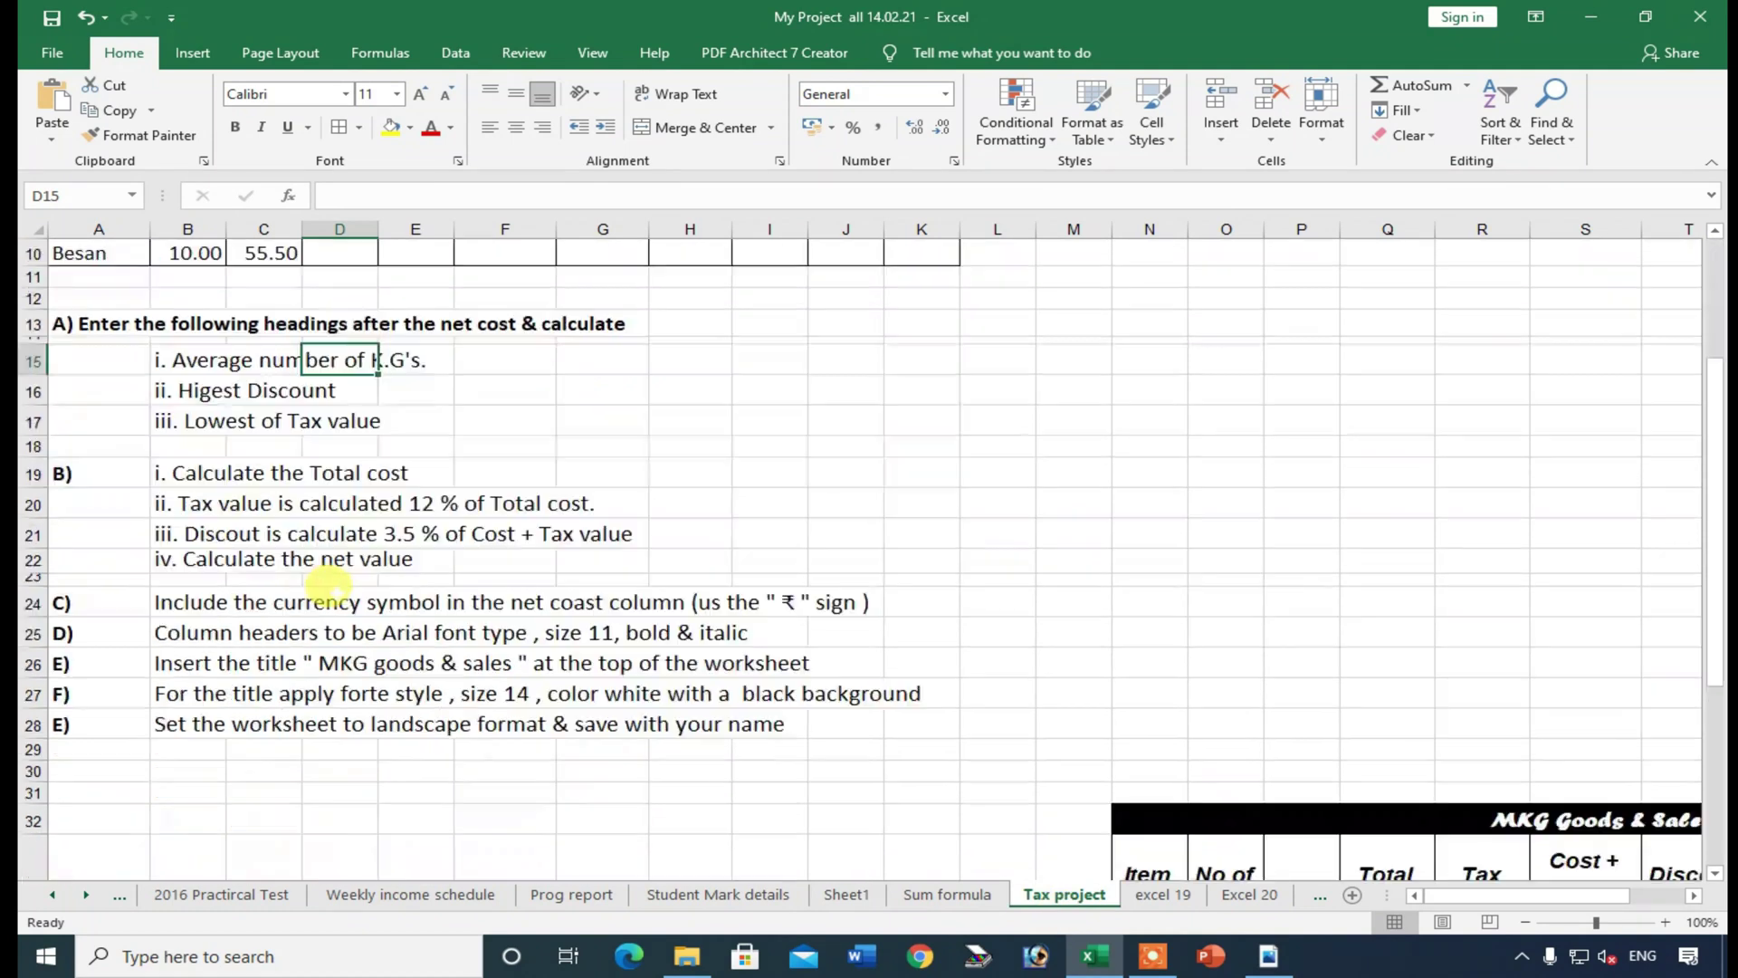
scroll(328, 587, "down", 3)
left_click(1448, 763)
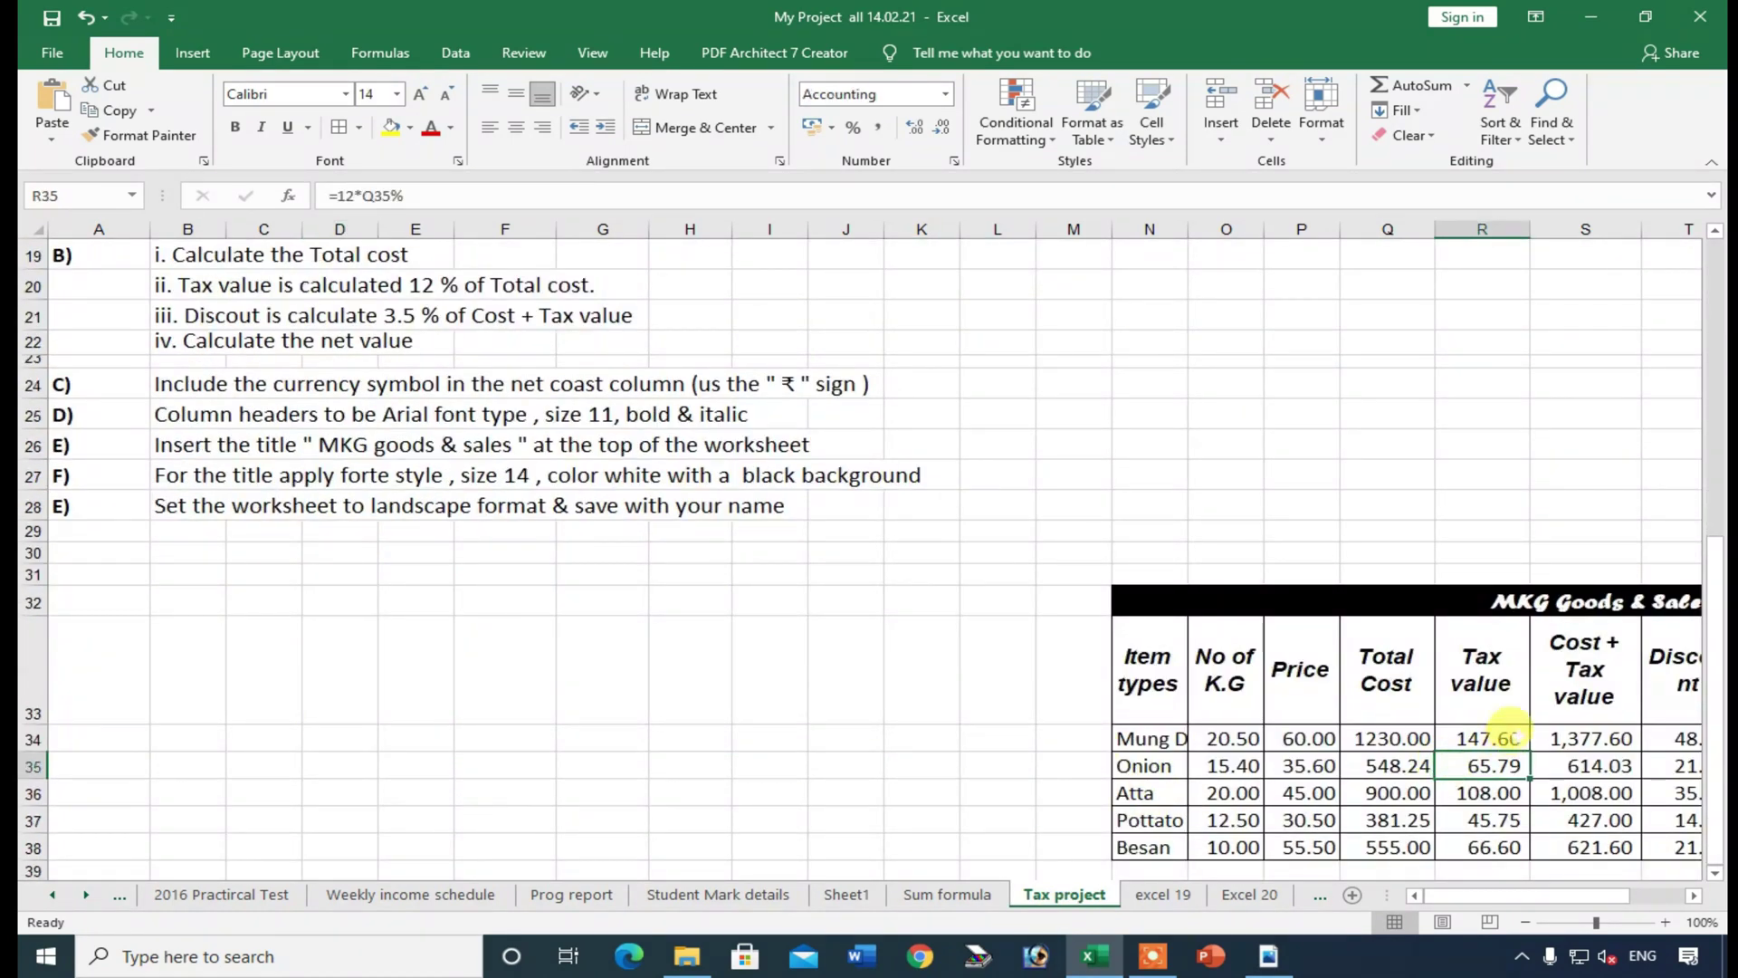
left_click(1578, 735)
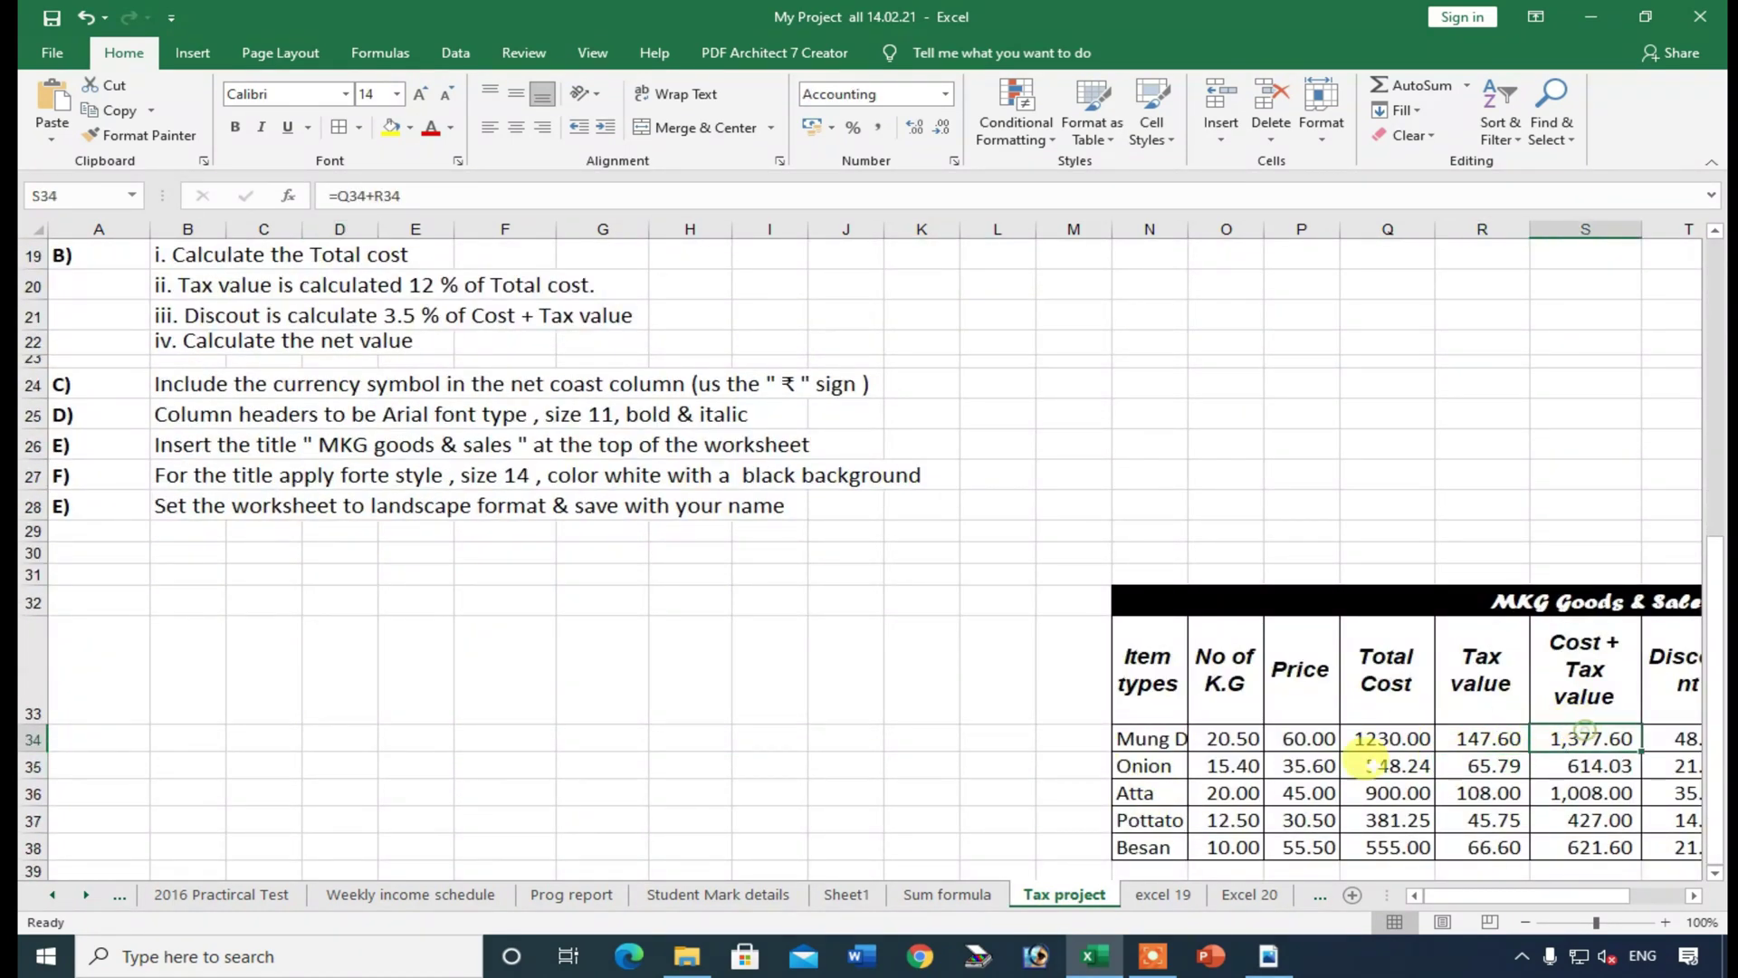
- Browse the payroll exercise on excel 19, the call status report on Excel 20, and the following sheets up to Excel 24
left_click(1168, 894)
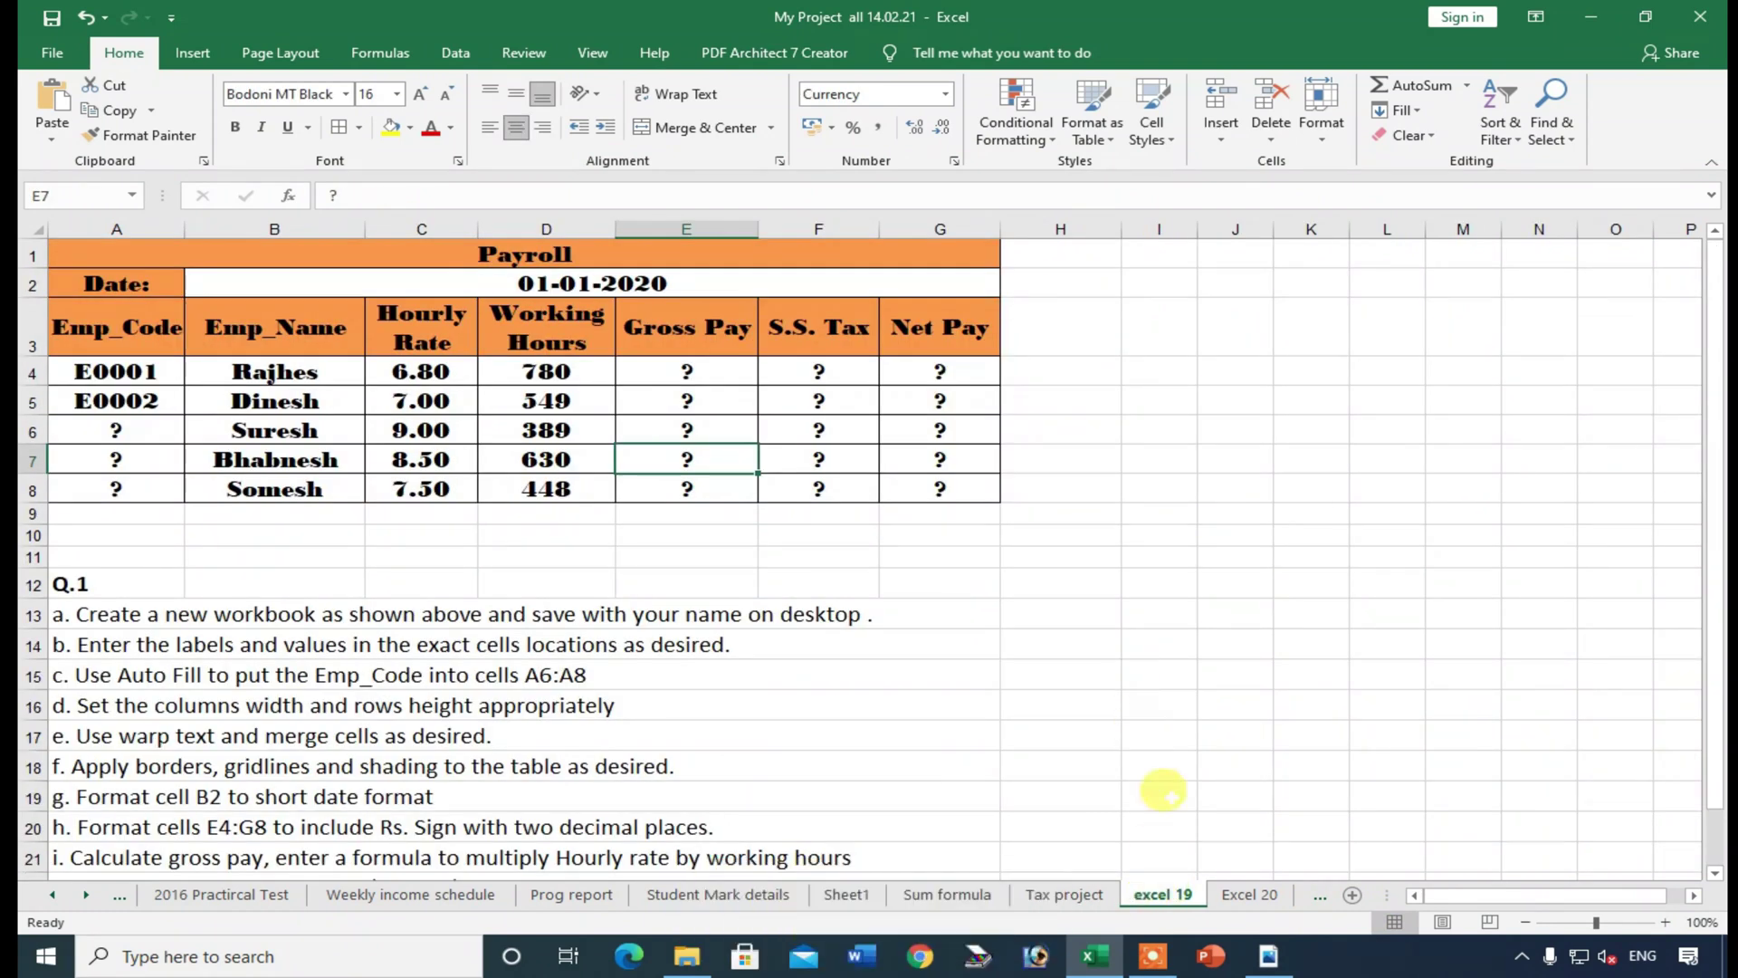
left_click(1235, 896)
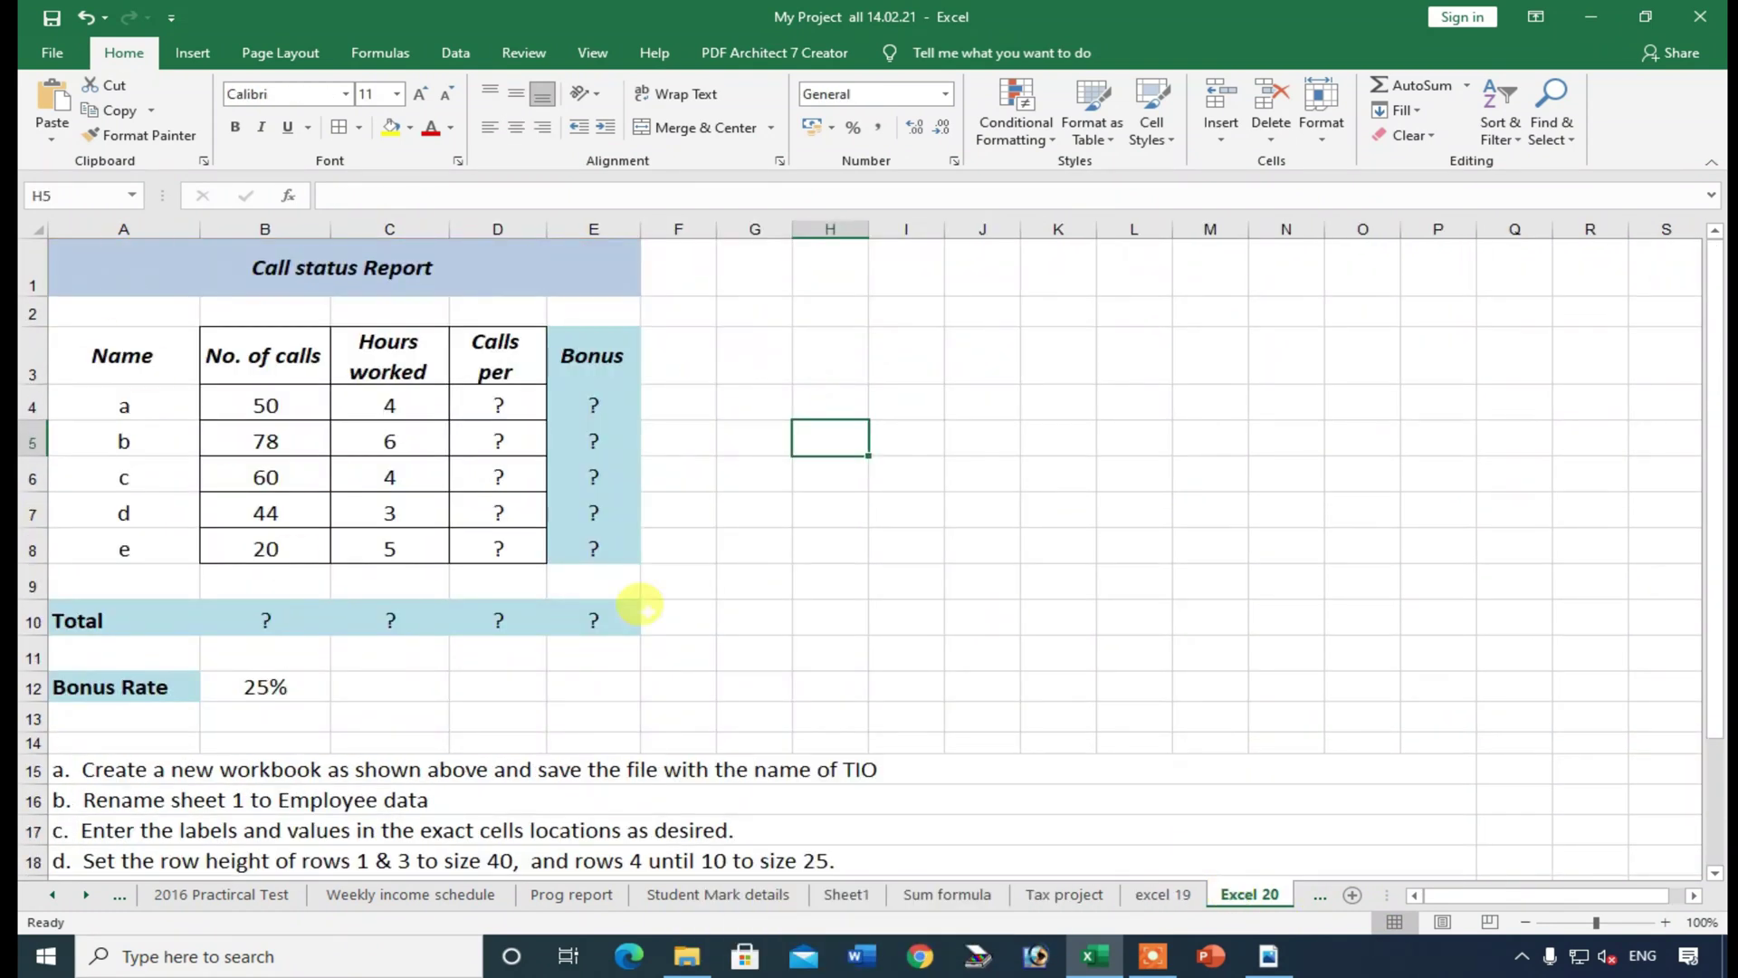
left_click(1331, 897)
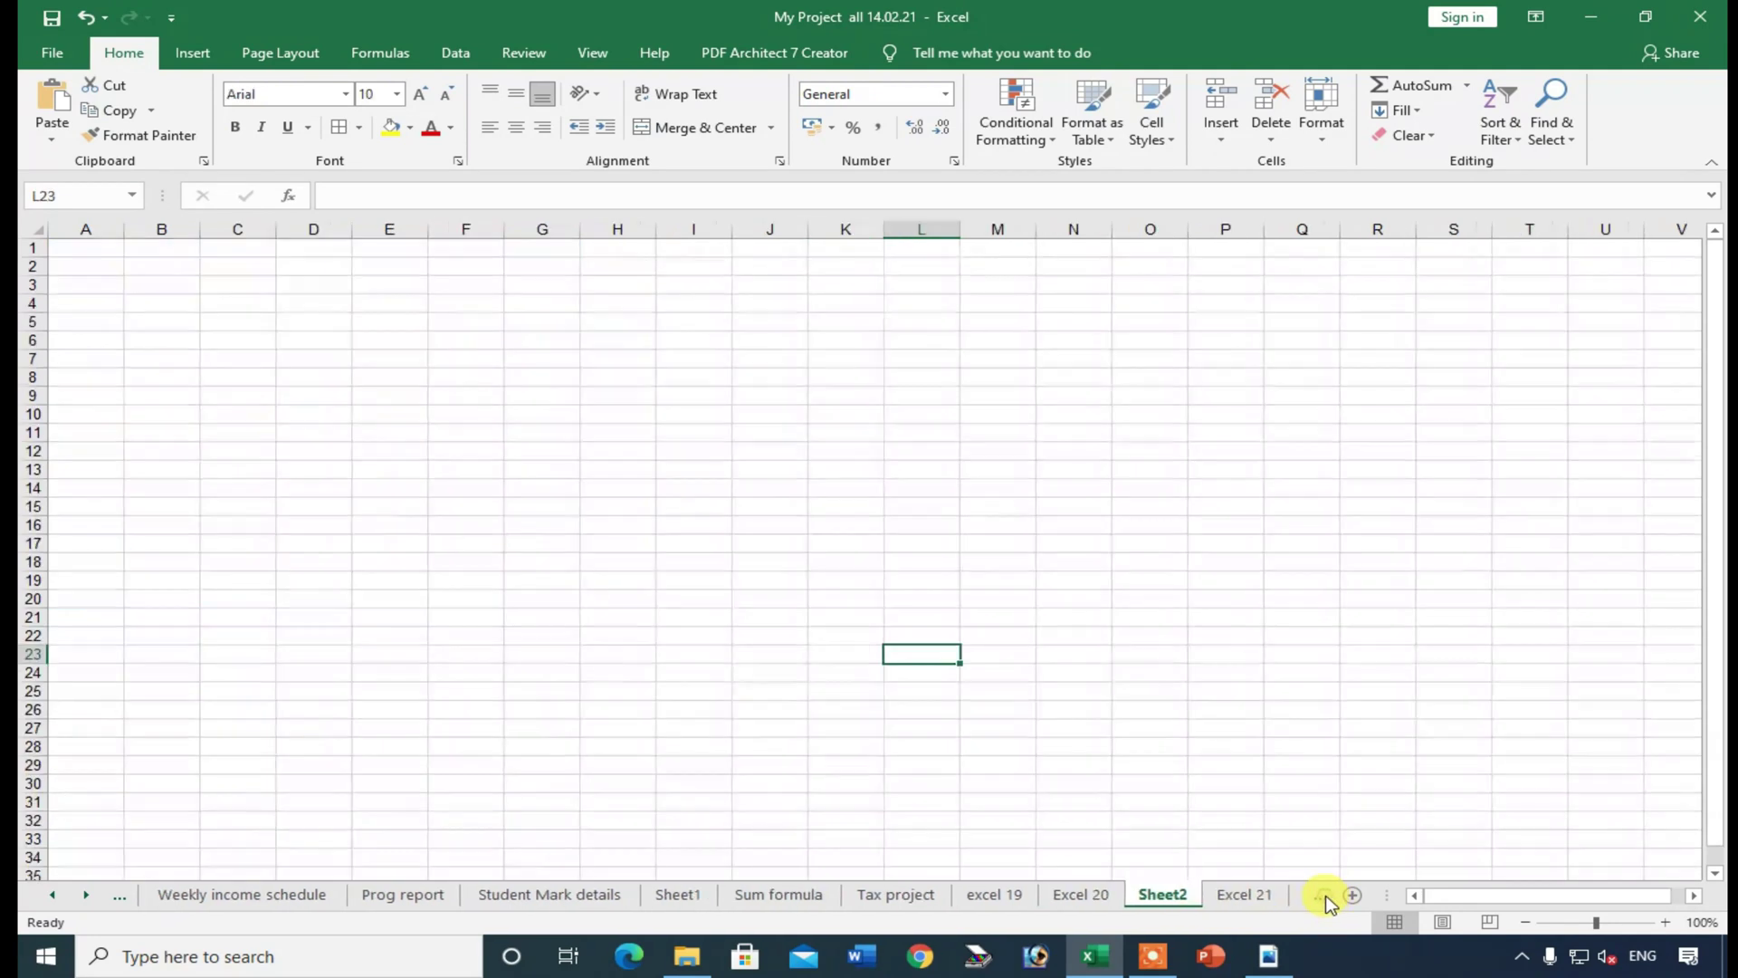
left_click(1329, 898)
left_click(1328, 898)
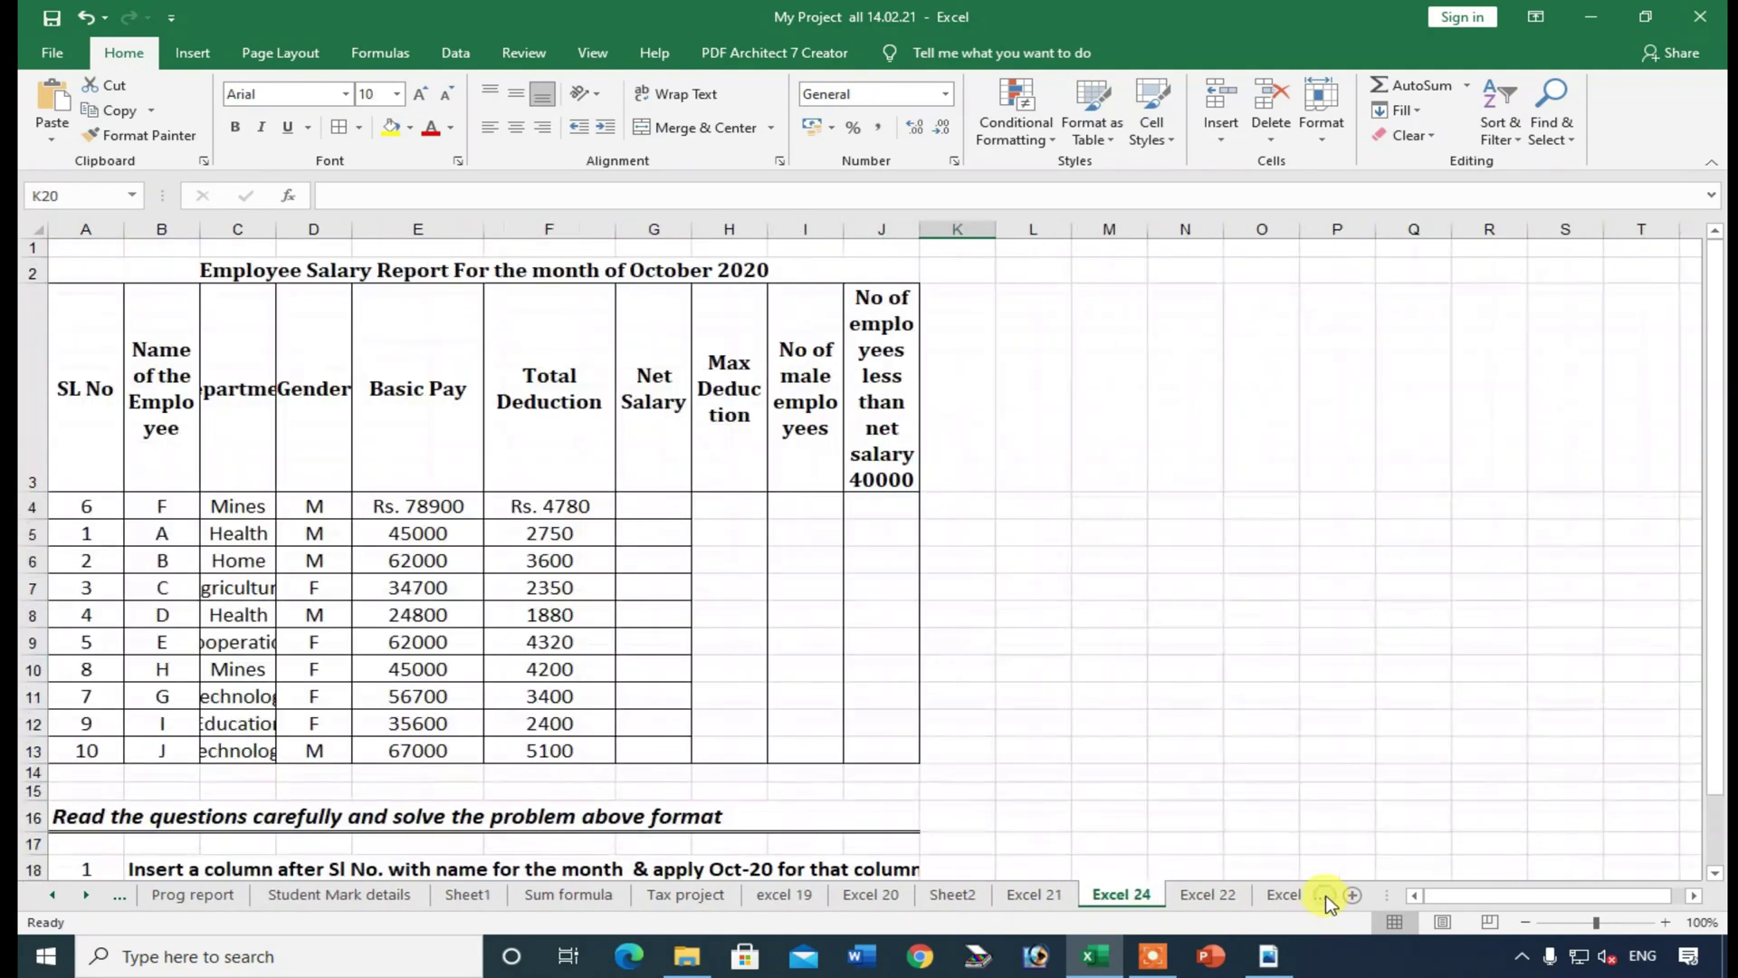
- On the Excel 22 sheet, examine the Total Population chart and the highest population, block count and lowest population formulas
left_click(1201, 895)
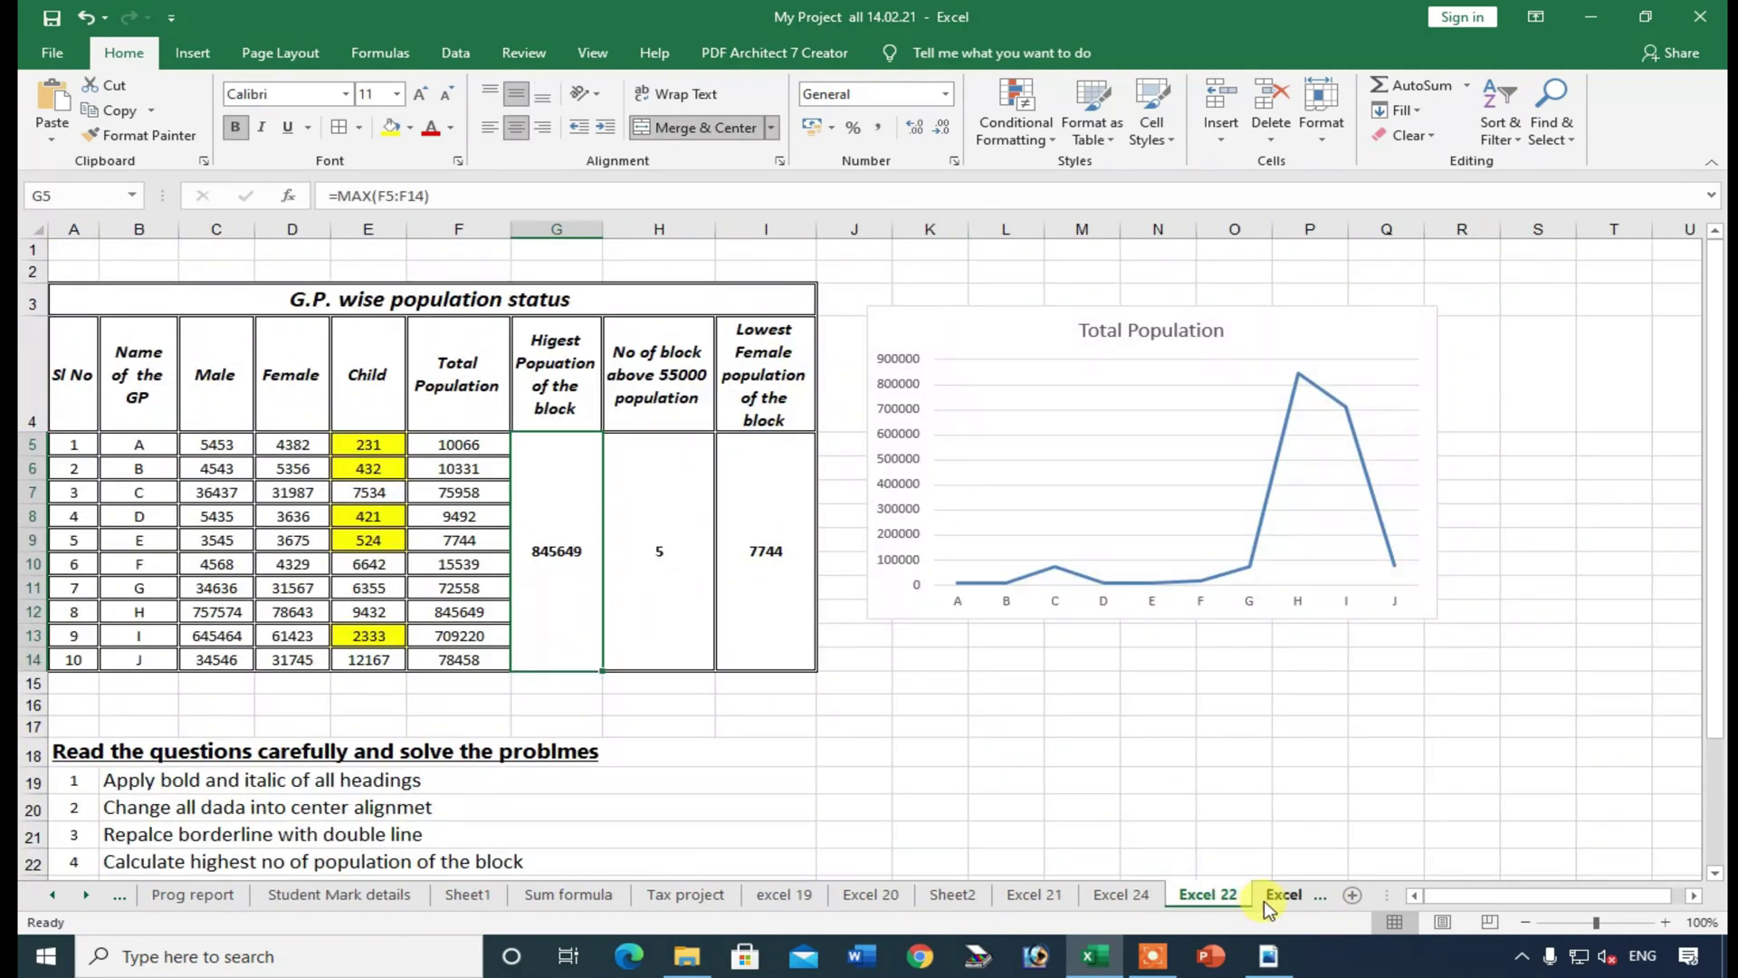
left_click(1005, 389)
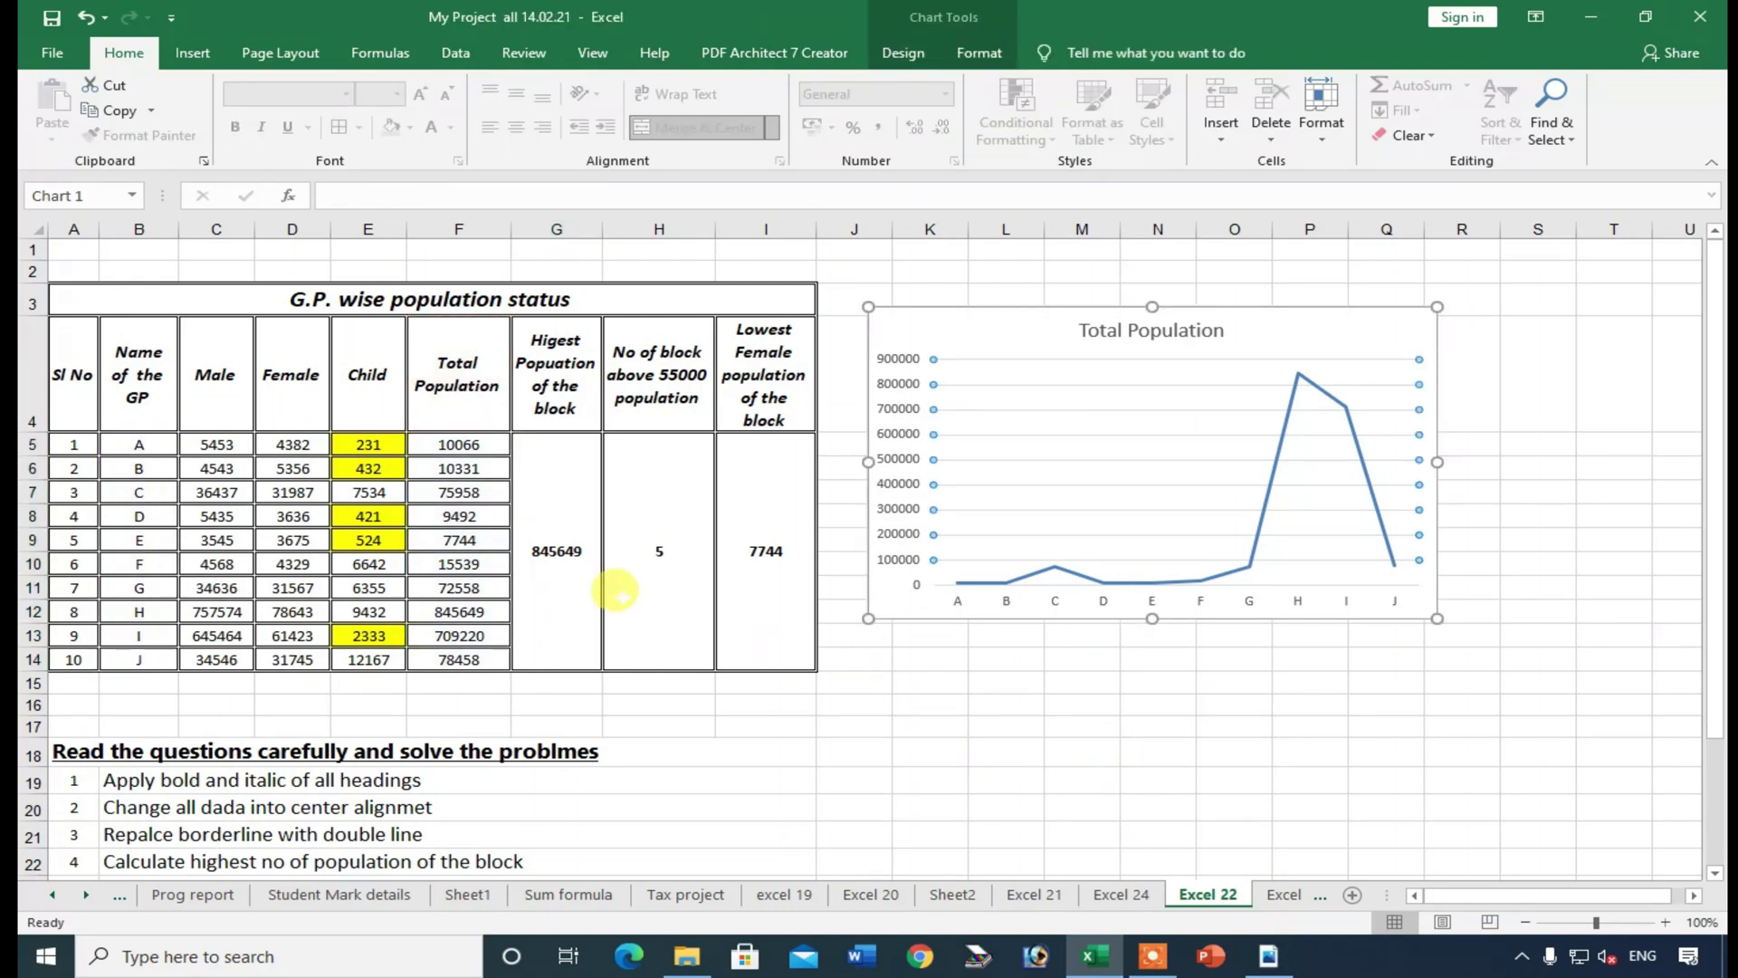
left_click(638, 590)
left_click(545, 580)
left_click(736, 588)
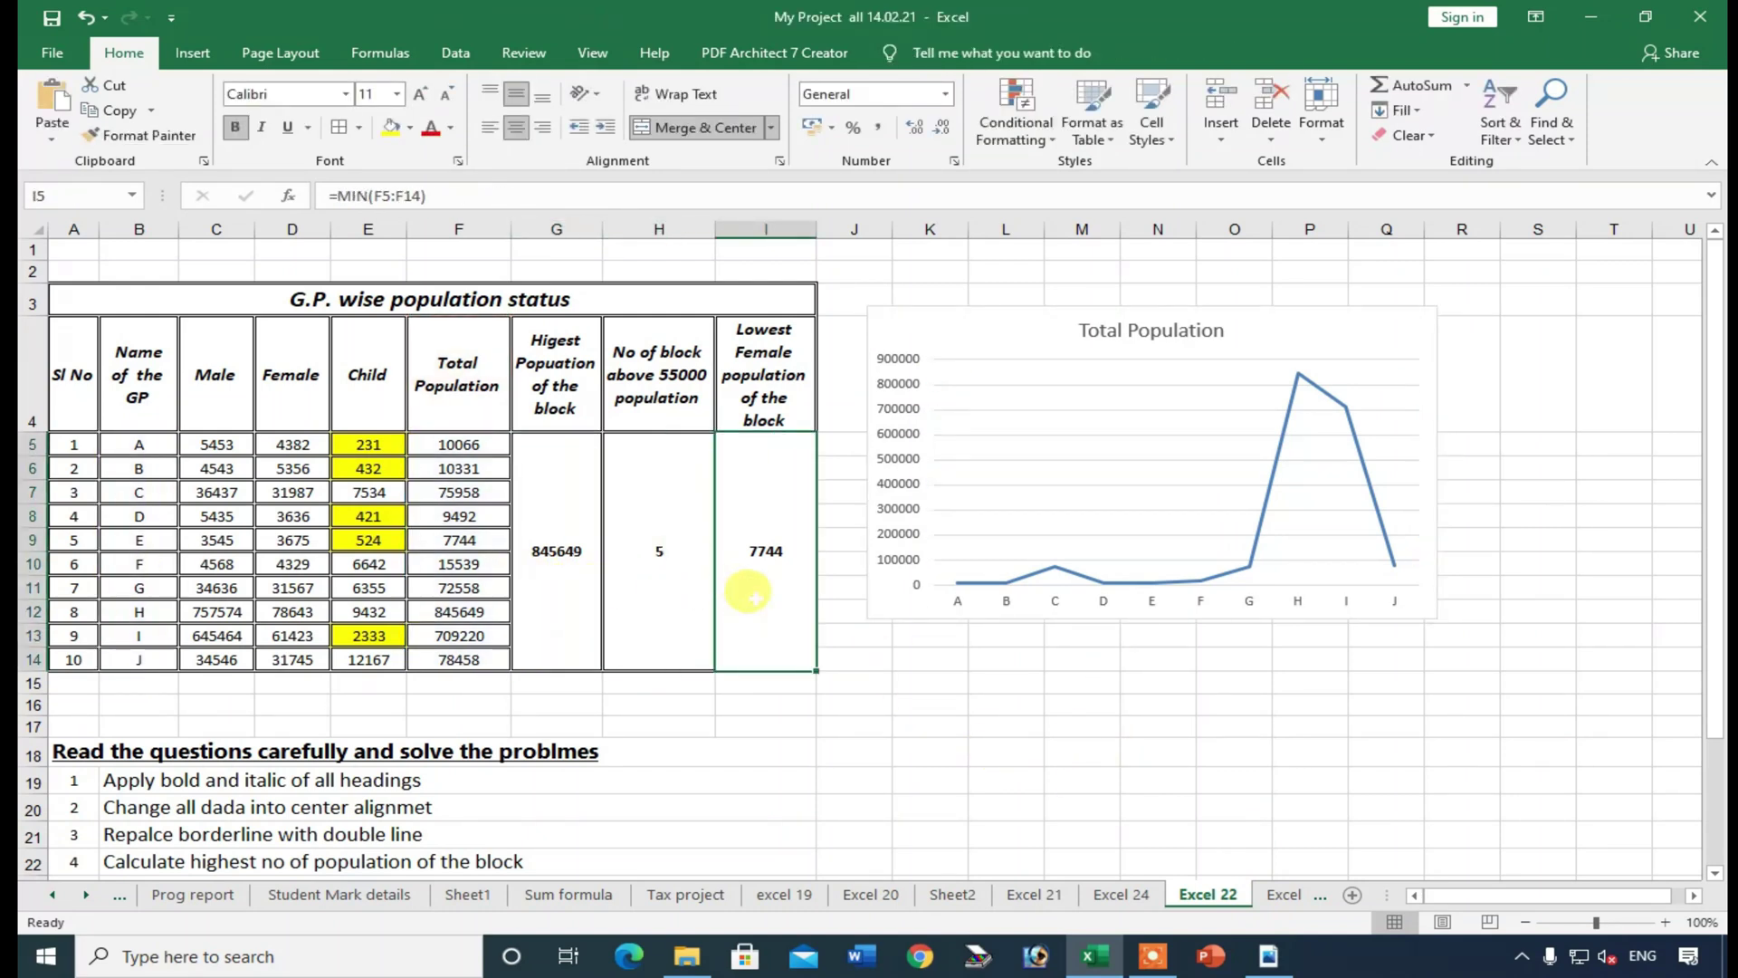
- On the Excel 23 sheet, examine the savings table's balance, payment, interest and rate cells and the average interest formula in E20
left_click(1285, 894)
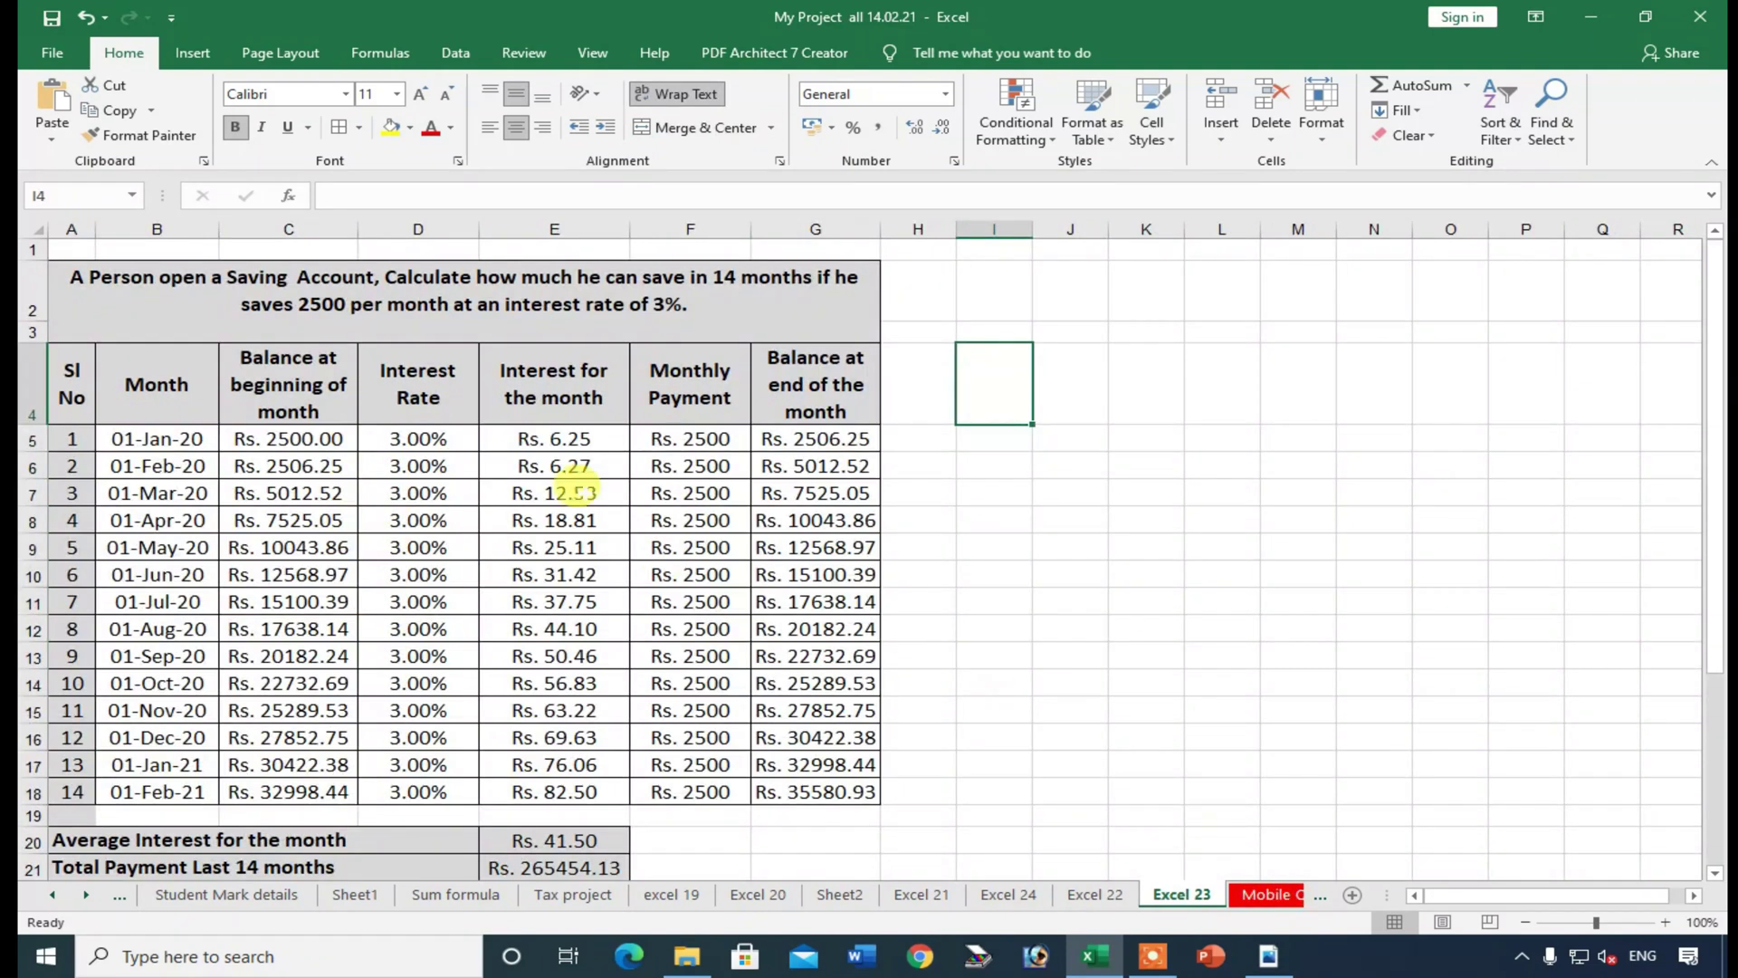
left_click(815, 460)
left_click(697, 460)
left_click(819, 460)
left_click(571, 458)
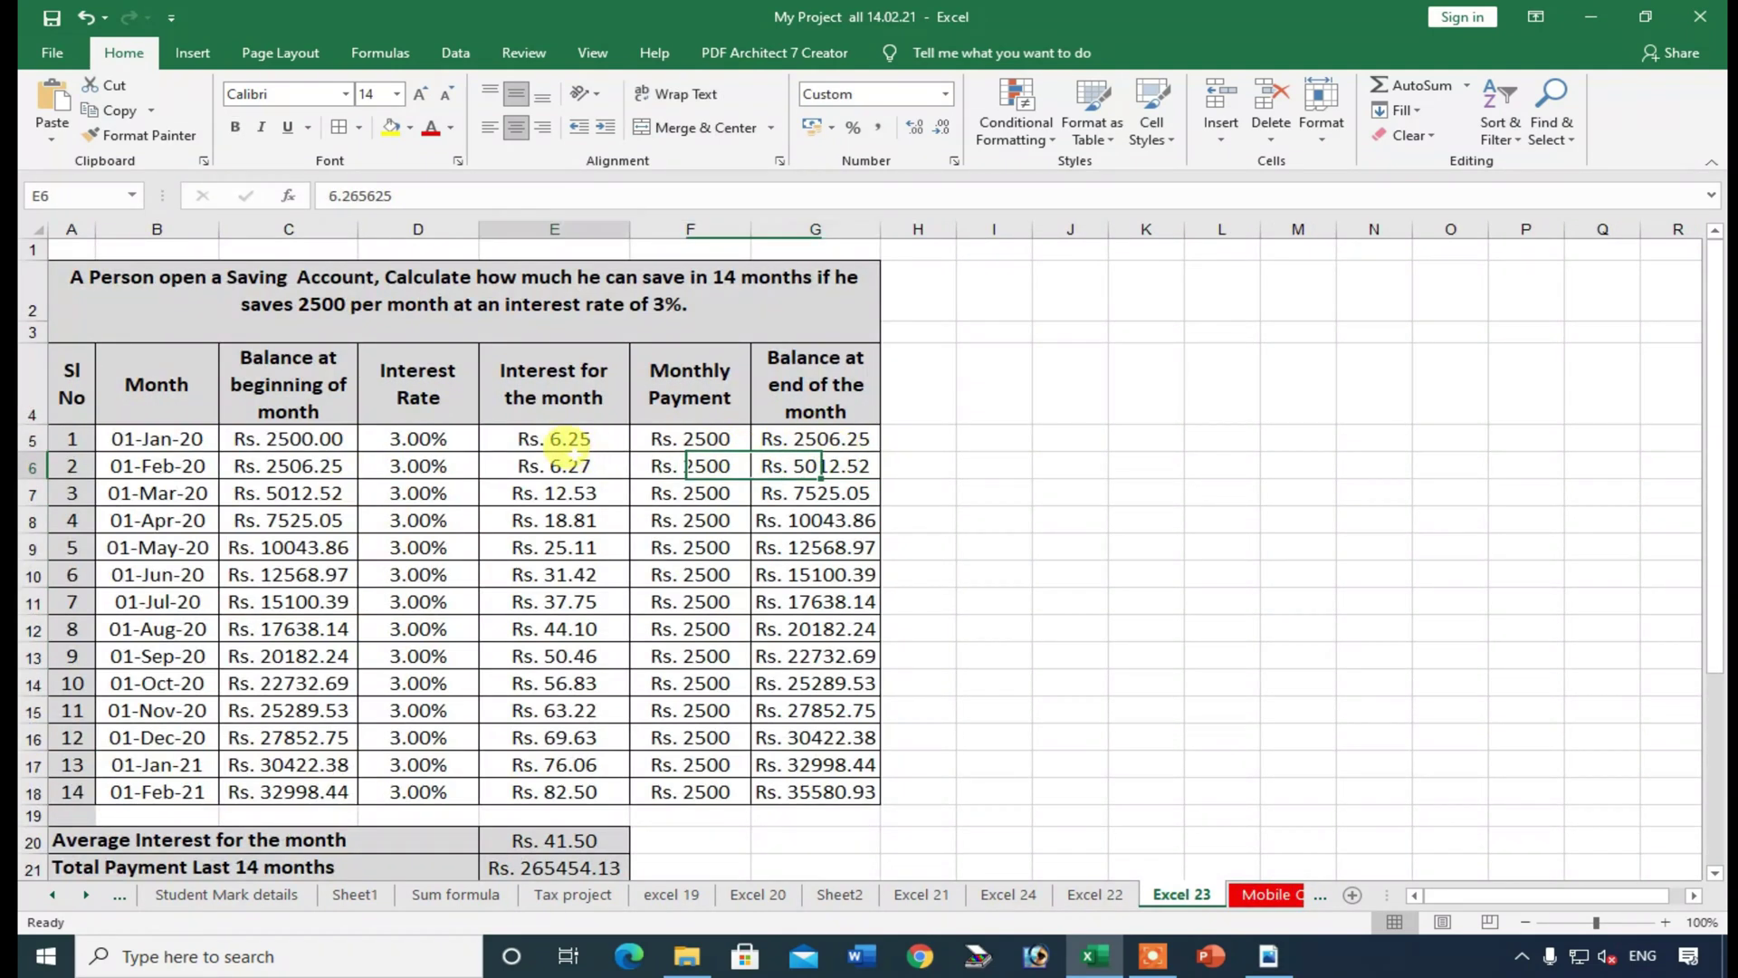
left_click(419, 439)
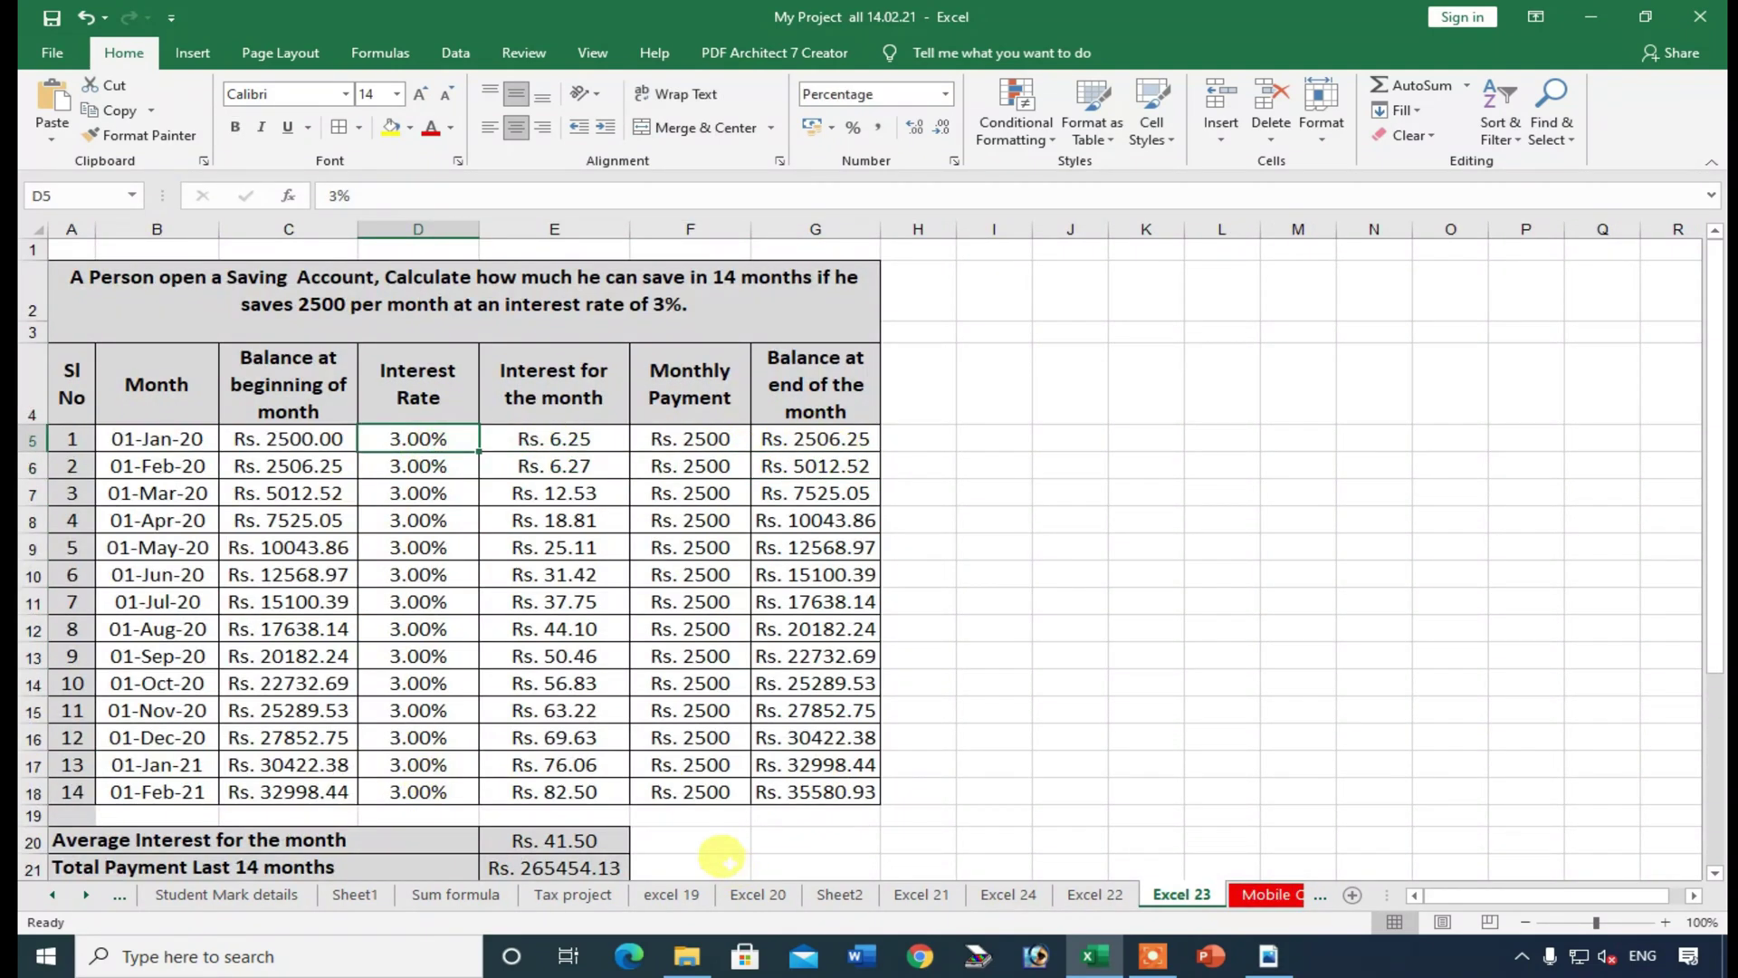
scroll(721, 855, "down", 3)
left_click(554, 600)
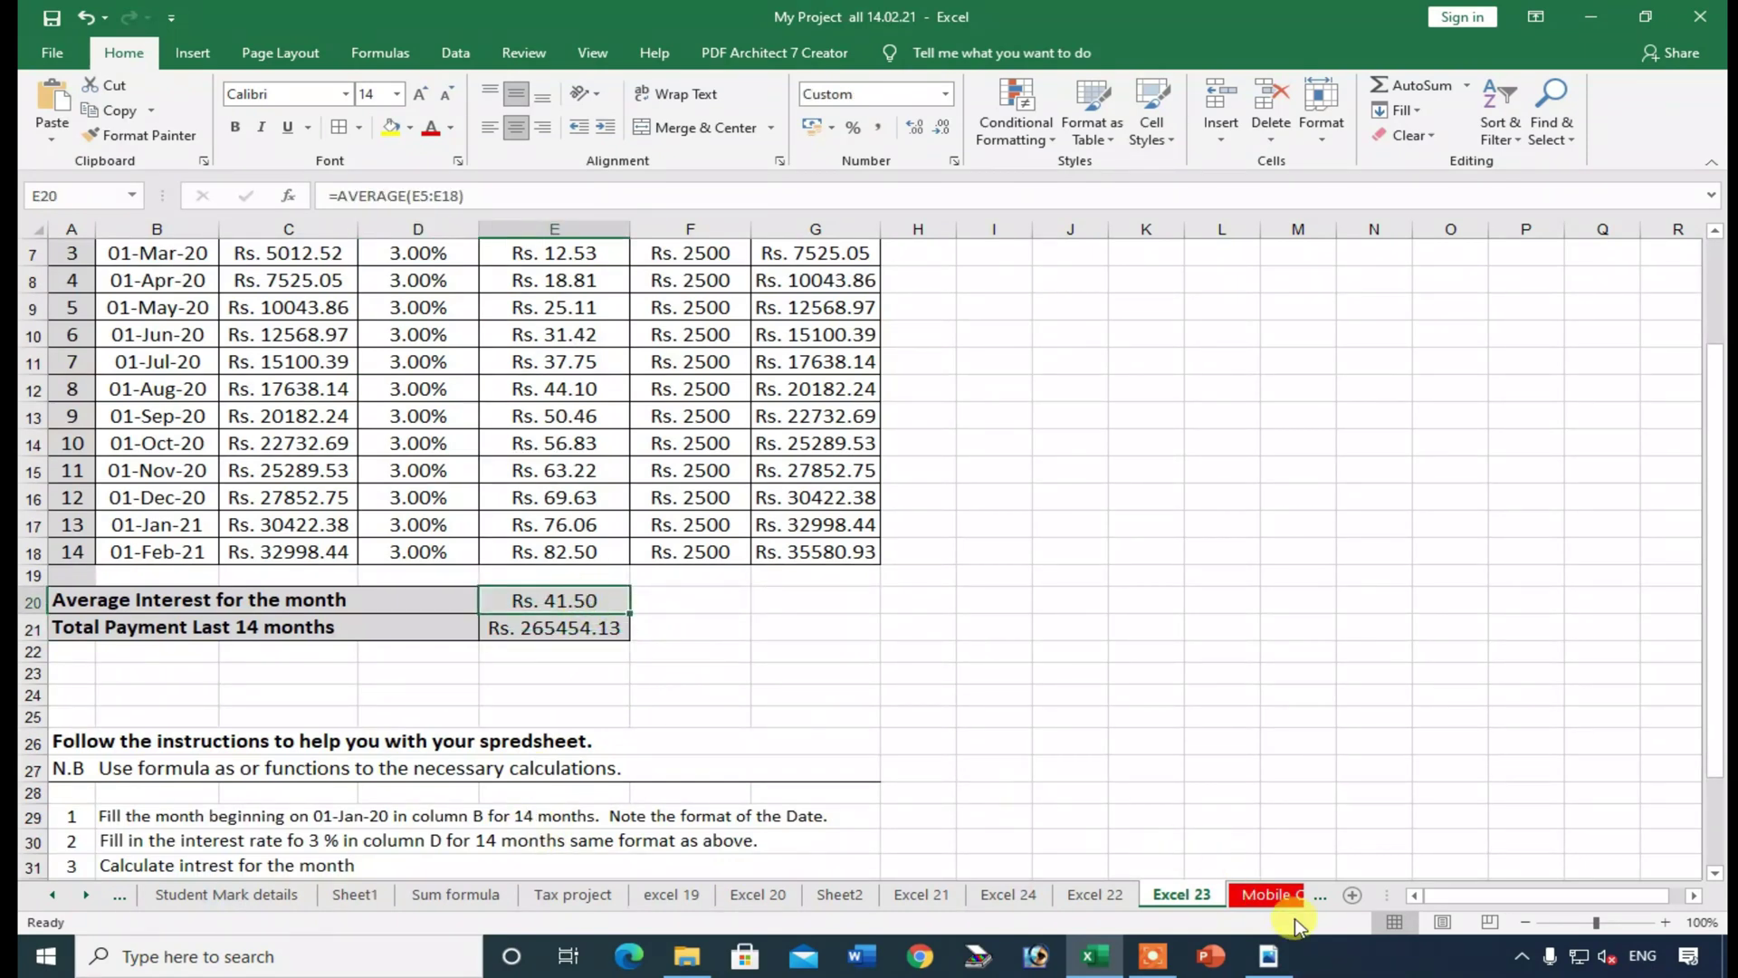
- On the Mobile Offer sheet, examine the Payable Amount and Round Off formulas and the Realme X3 entry in the Price Chart
left_click(1272, 895)
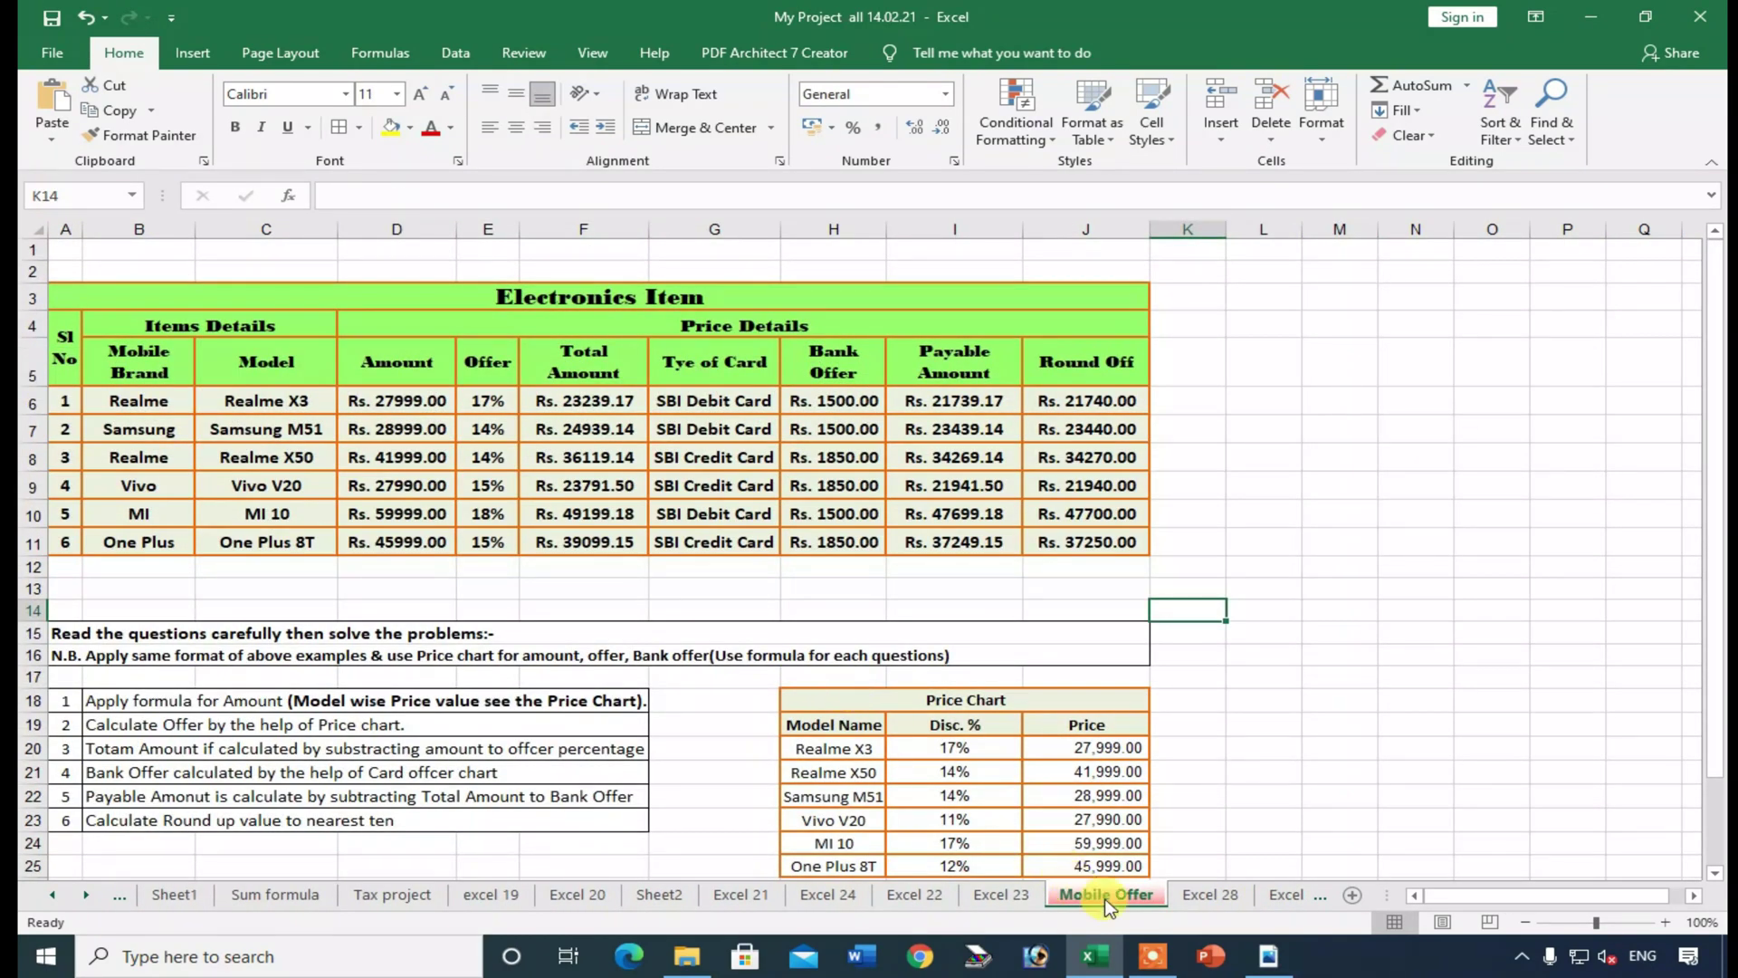
left_click(941, 424)
left_click(1082, 403)
left_click(835, 748)
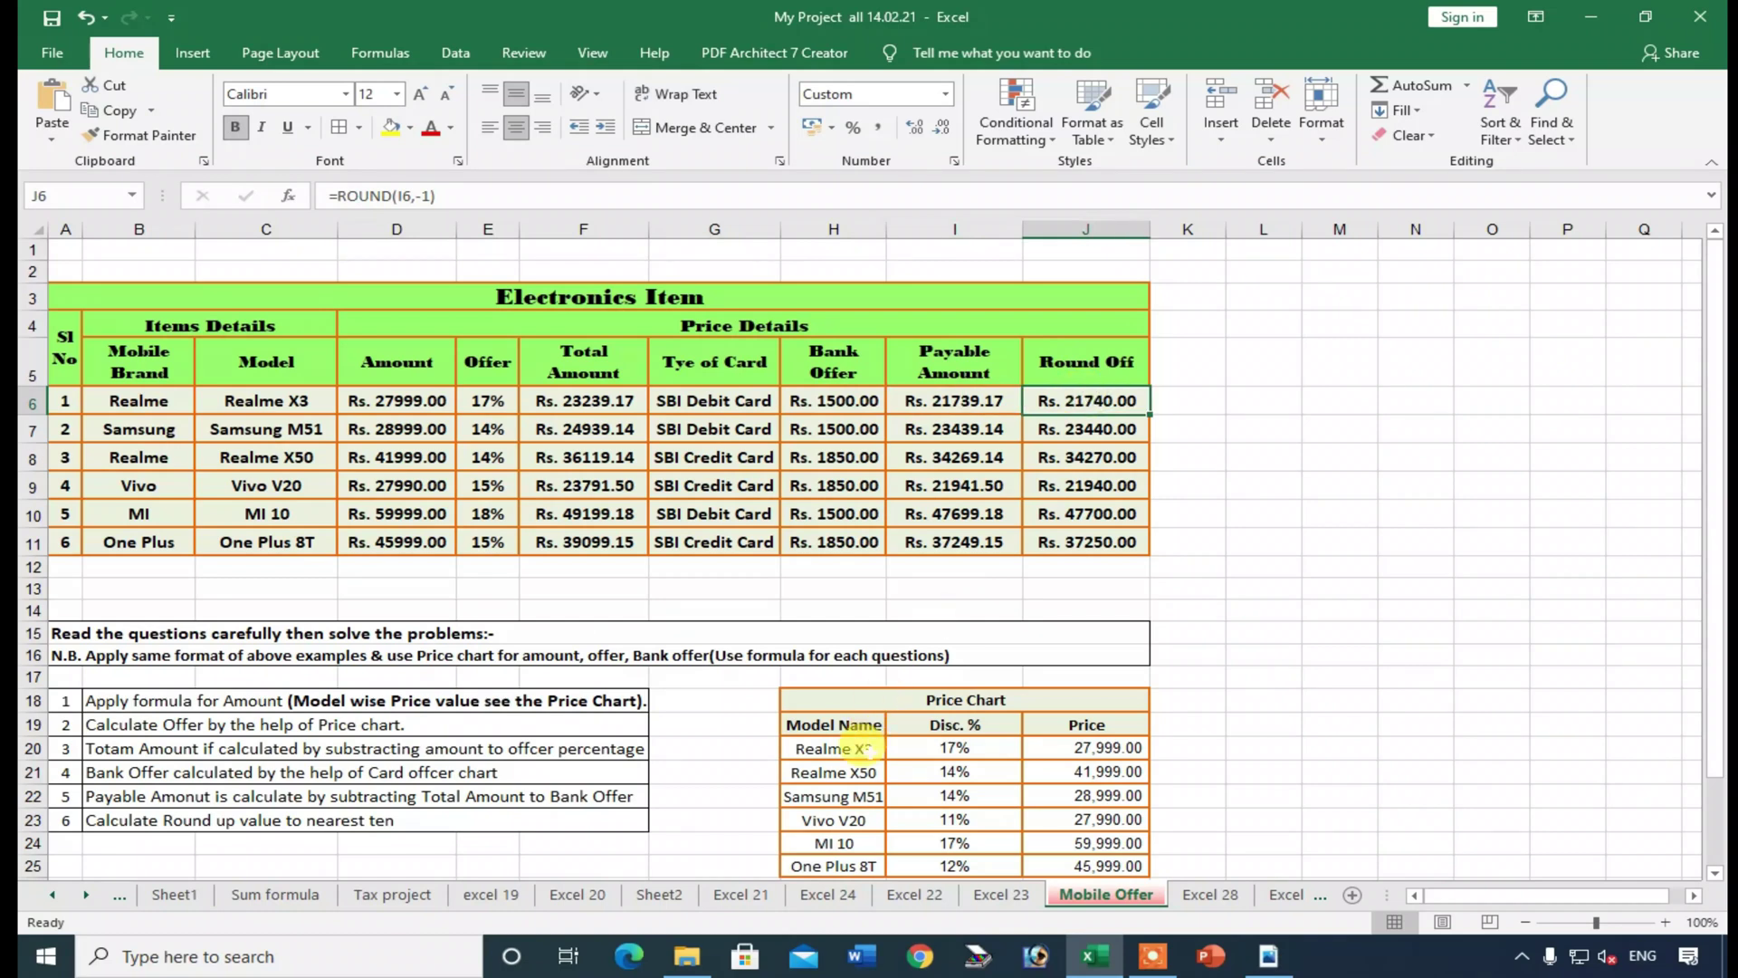
- On the Mobile Offer sheet, examine the Price Chart's discount and price entries and the Round Off formula in J6
left_click(955, 771)
left_click(955, 795)
left_click(1086, 772)
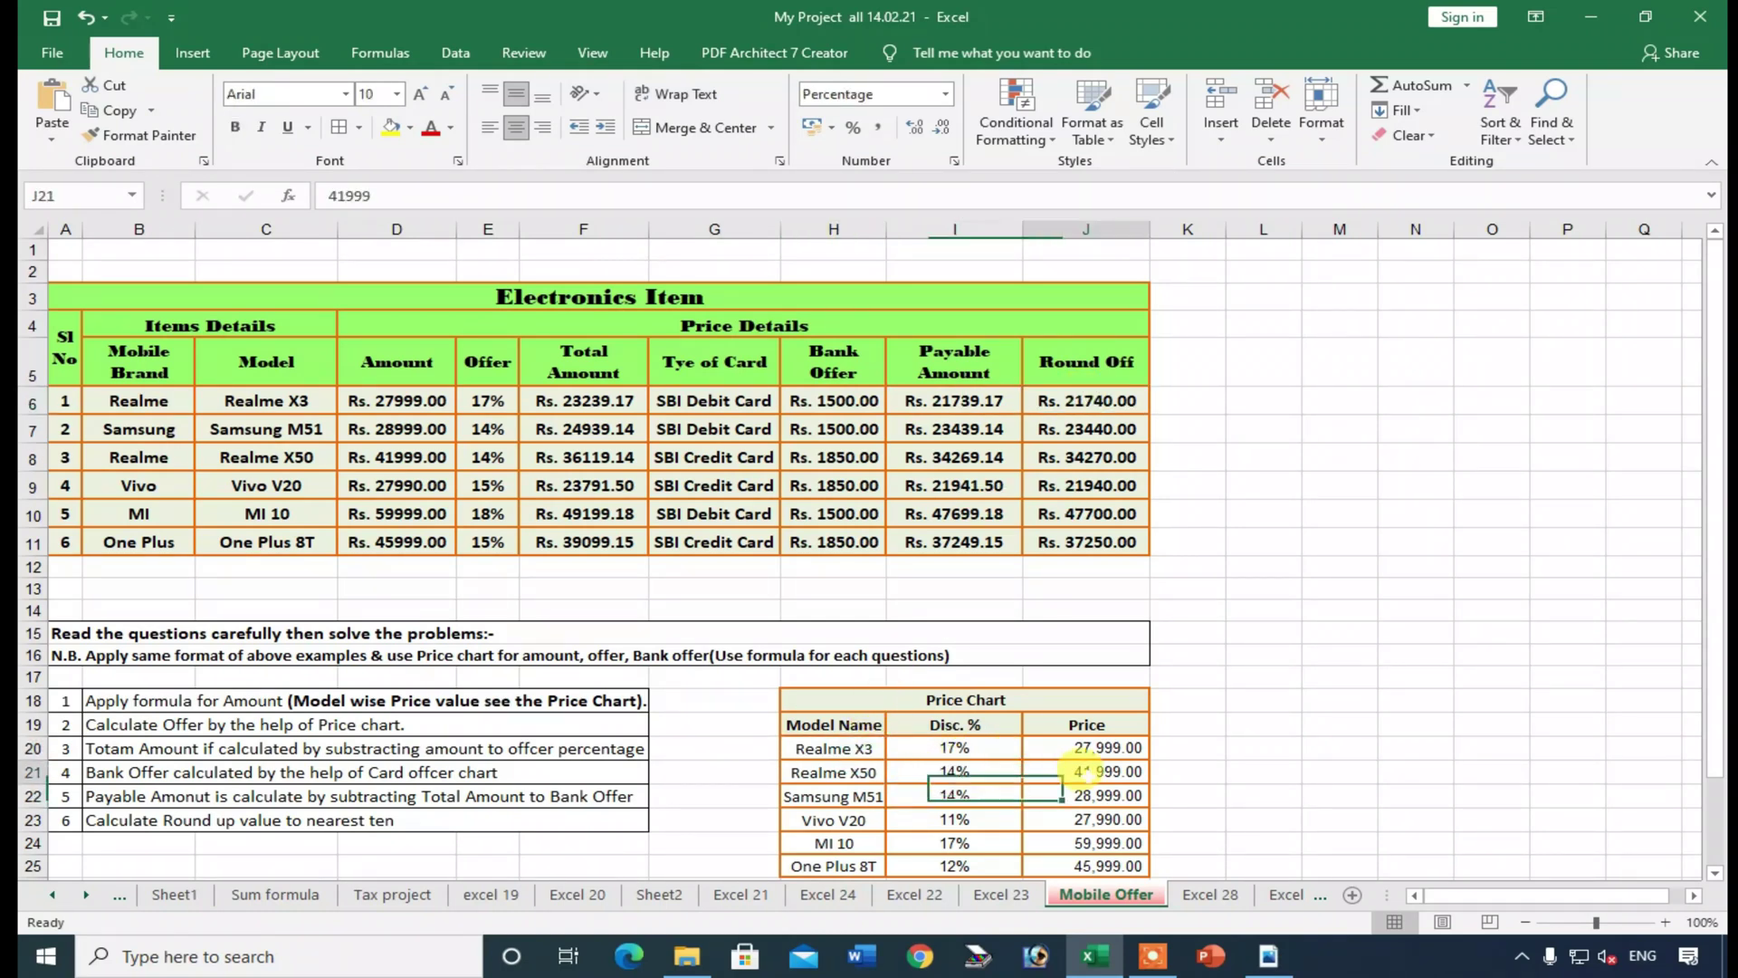
left_click(1061, 746)
left_click(1083, 399)
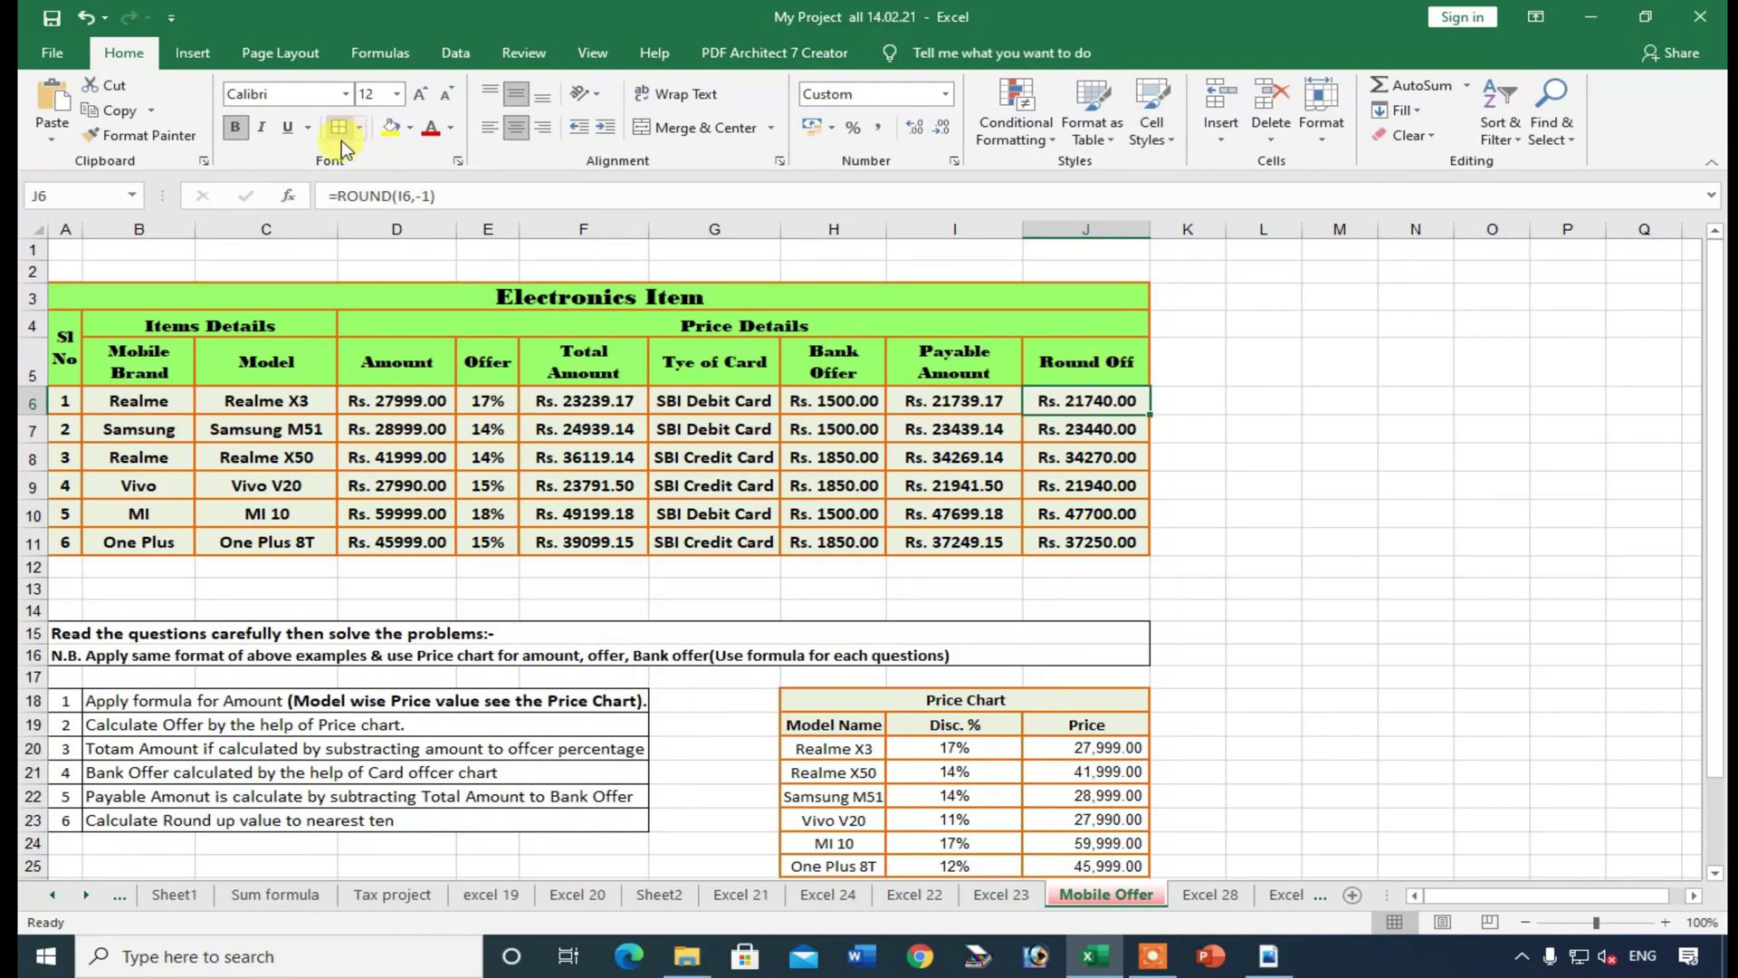
scroll(1116, 771, "down", 1)
- On the Excel 28 sheet, examine the Personal Monthly Budget, its questions and the Total Difference formula in I27
left_click(1211, 894)
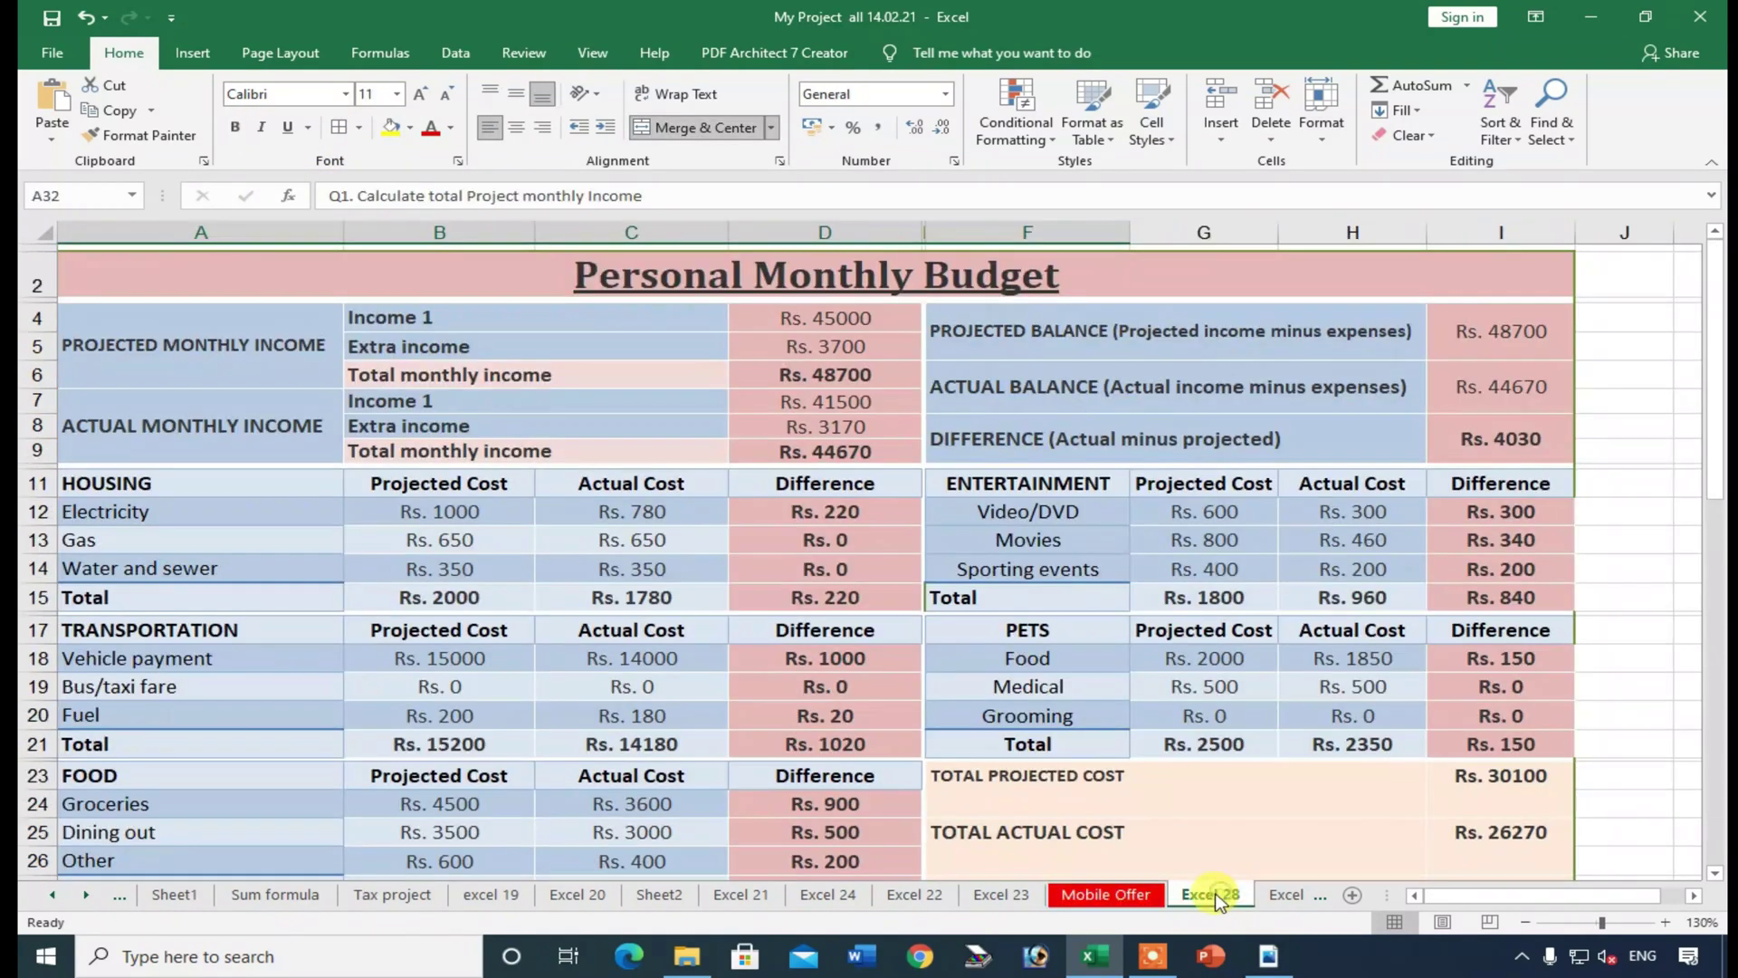
scroll(1110, 743, "down", 3)
scroll(1110, 743, "down", 2)
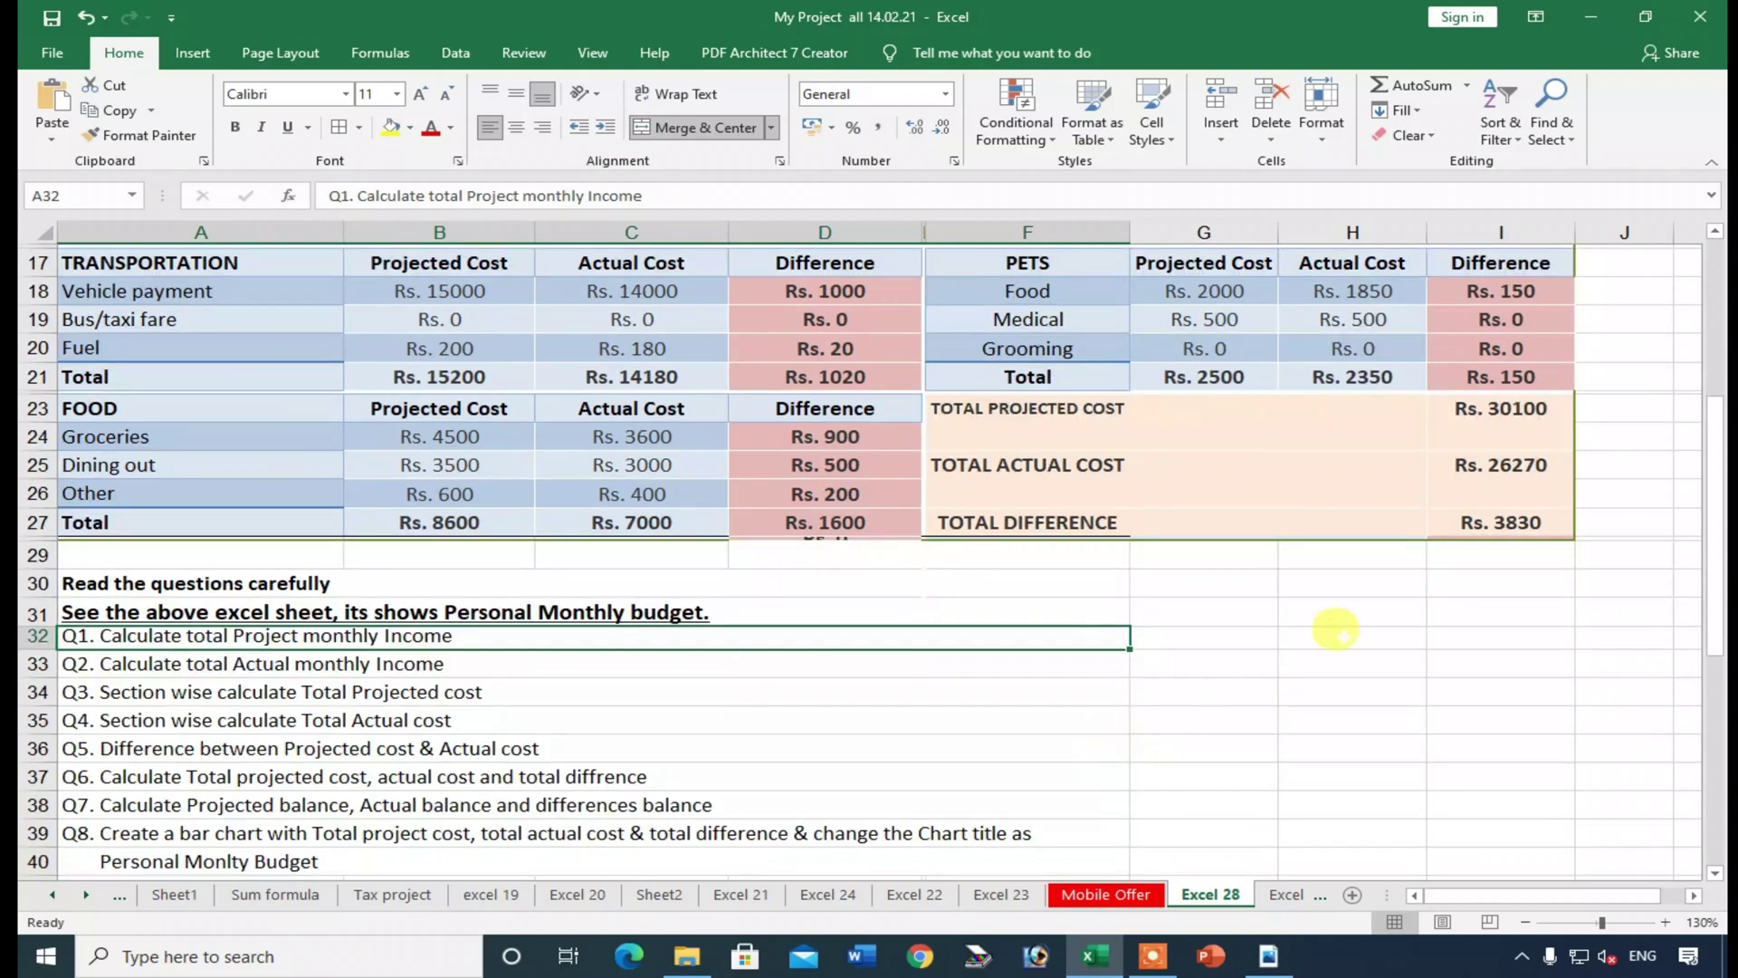
left_click(1471, 524)
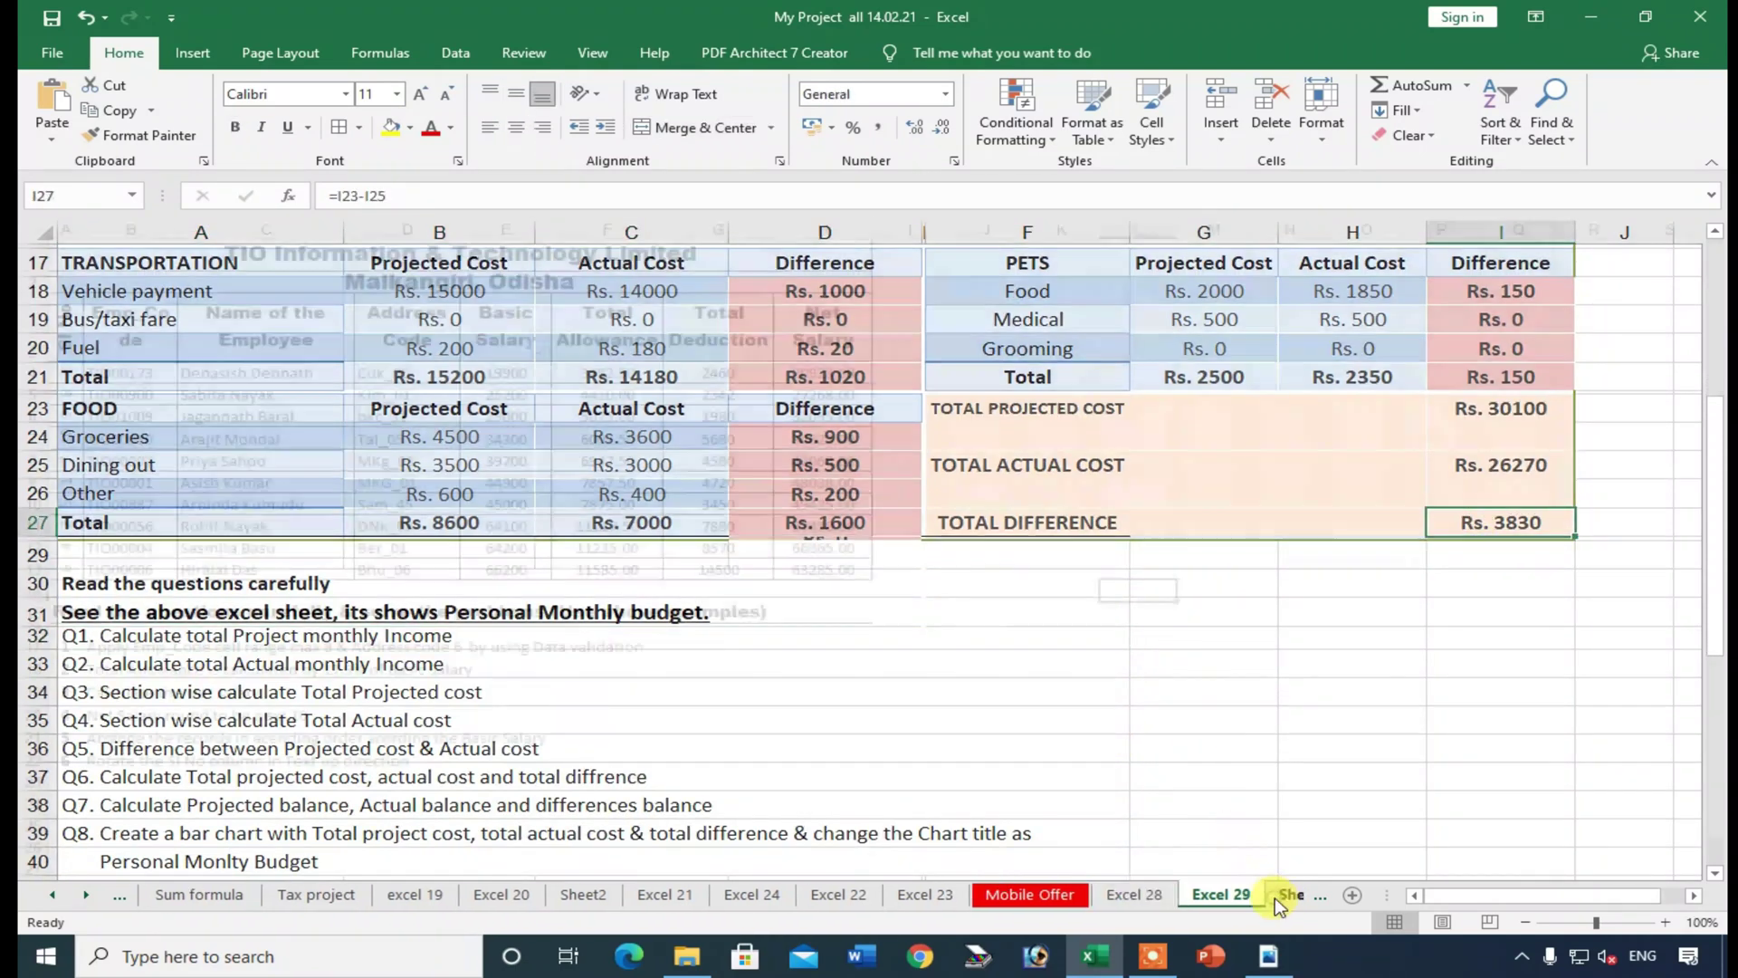
- Browse Excel 29 through excel 30 and examine the pool receipts table with its child and adult pass prices
left_click(1276, 894)
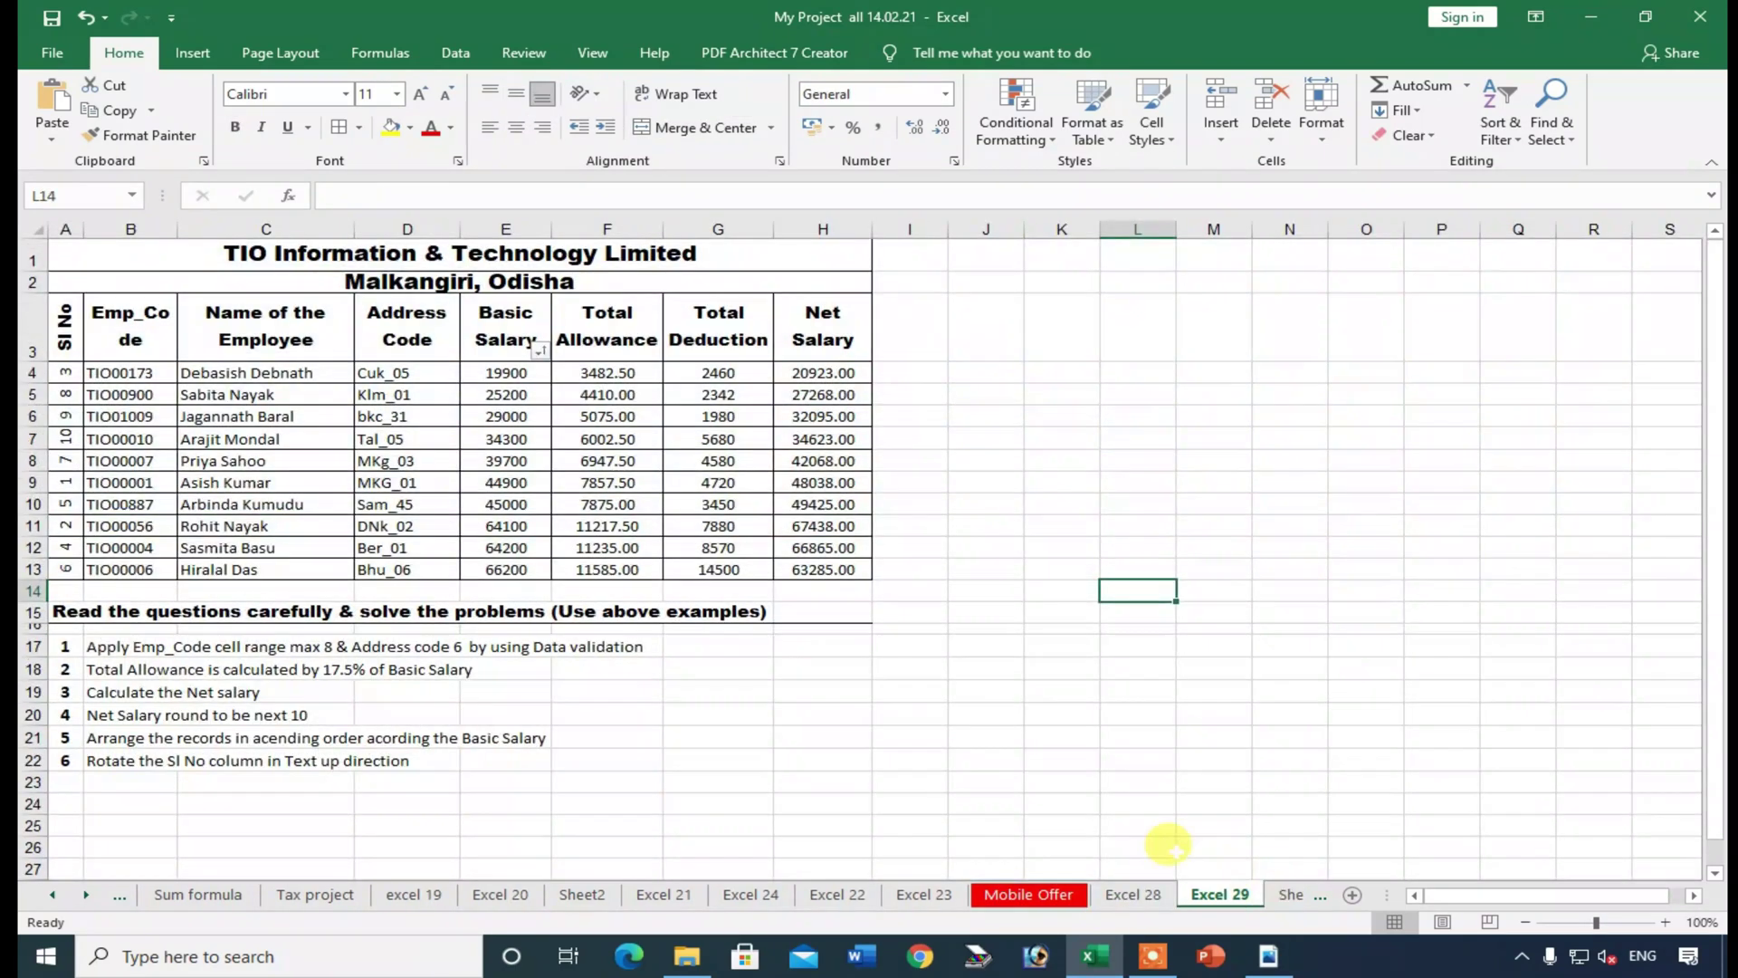
left_click(1291, 896)
left_click(1271, 898)
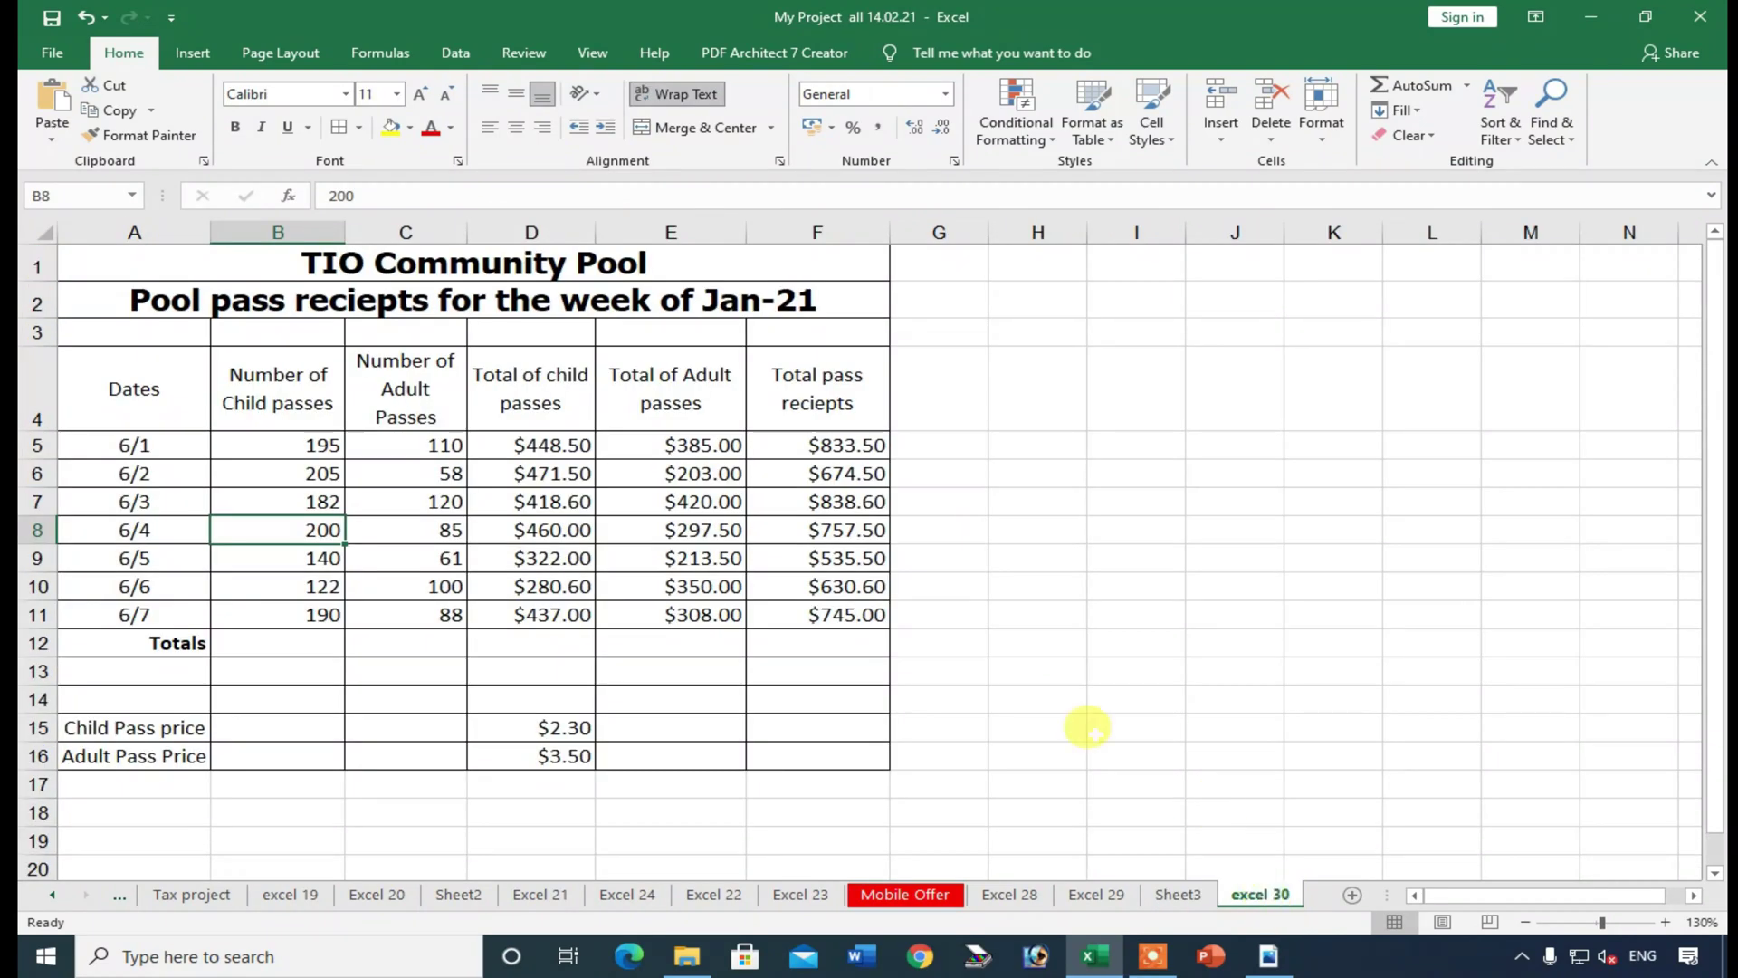
left_click_drag(294, 276, 803, 776)
left_click(1016, 728)
left_click(494, 727)
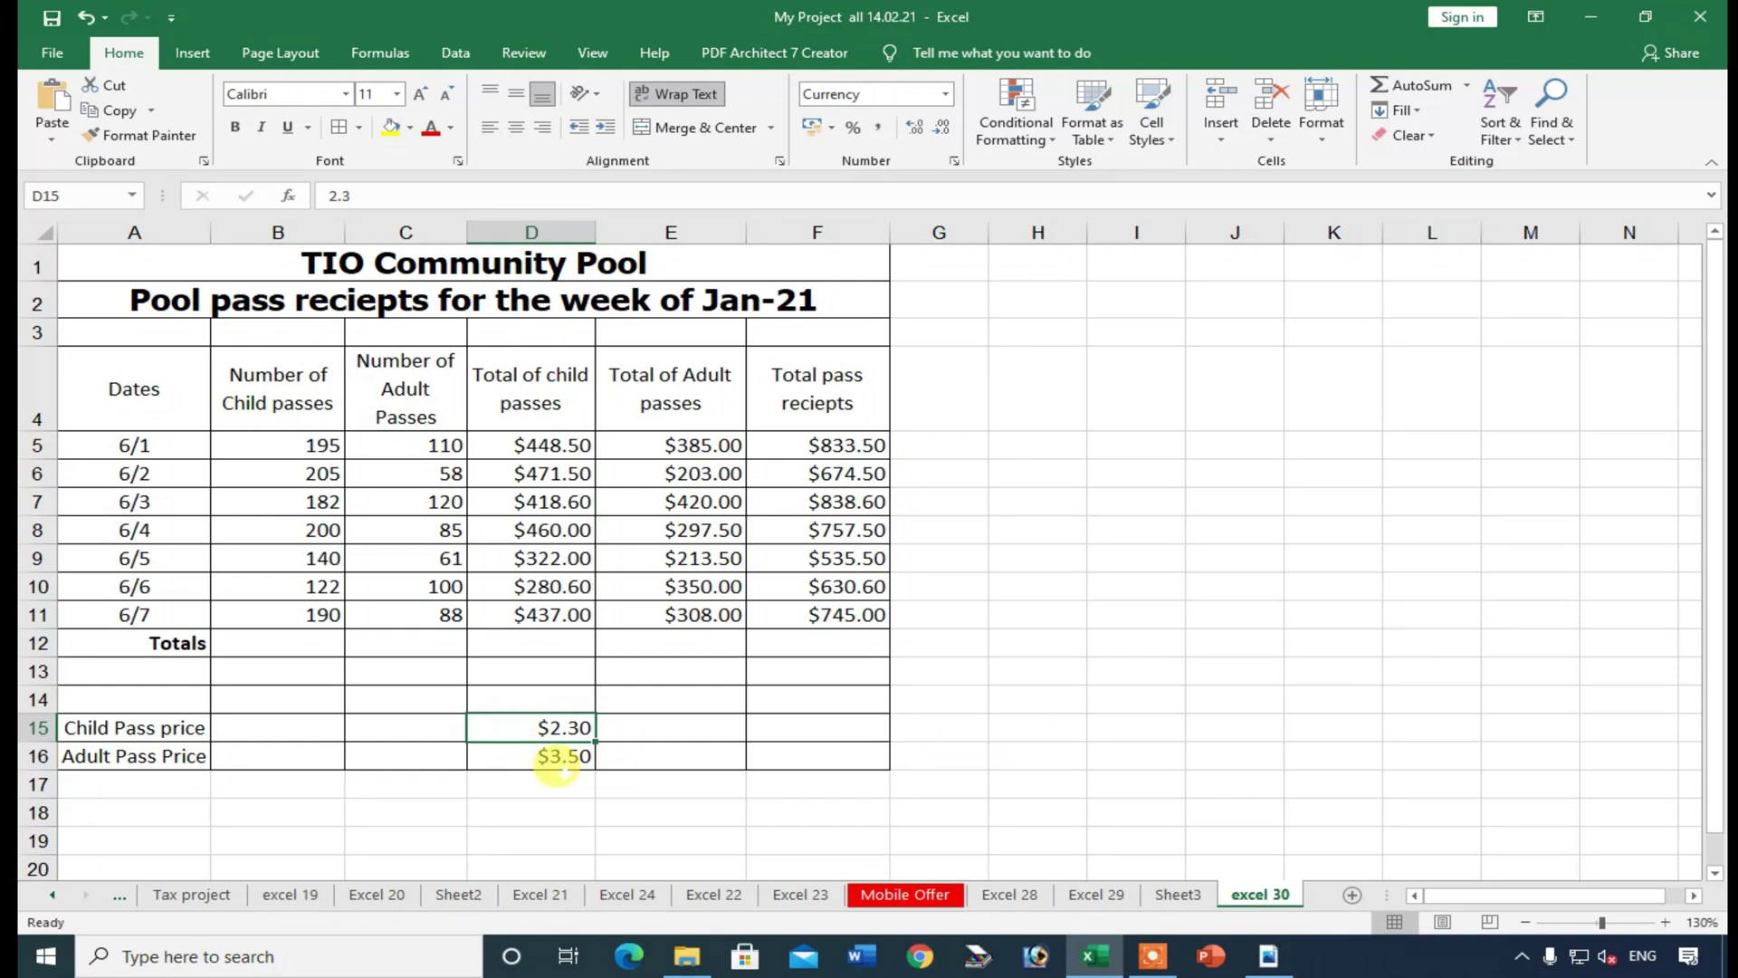
left_click(558, 756)
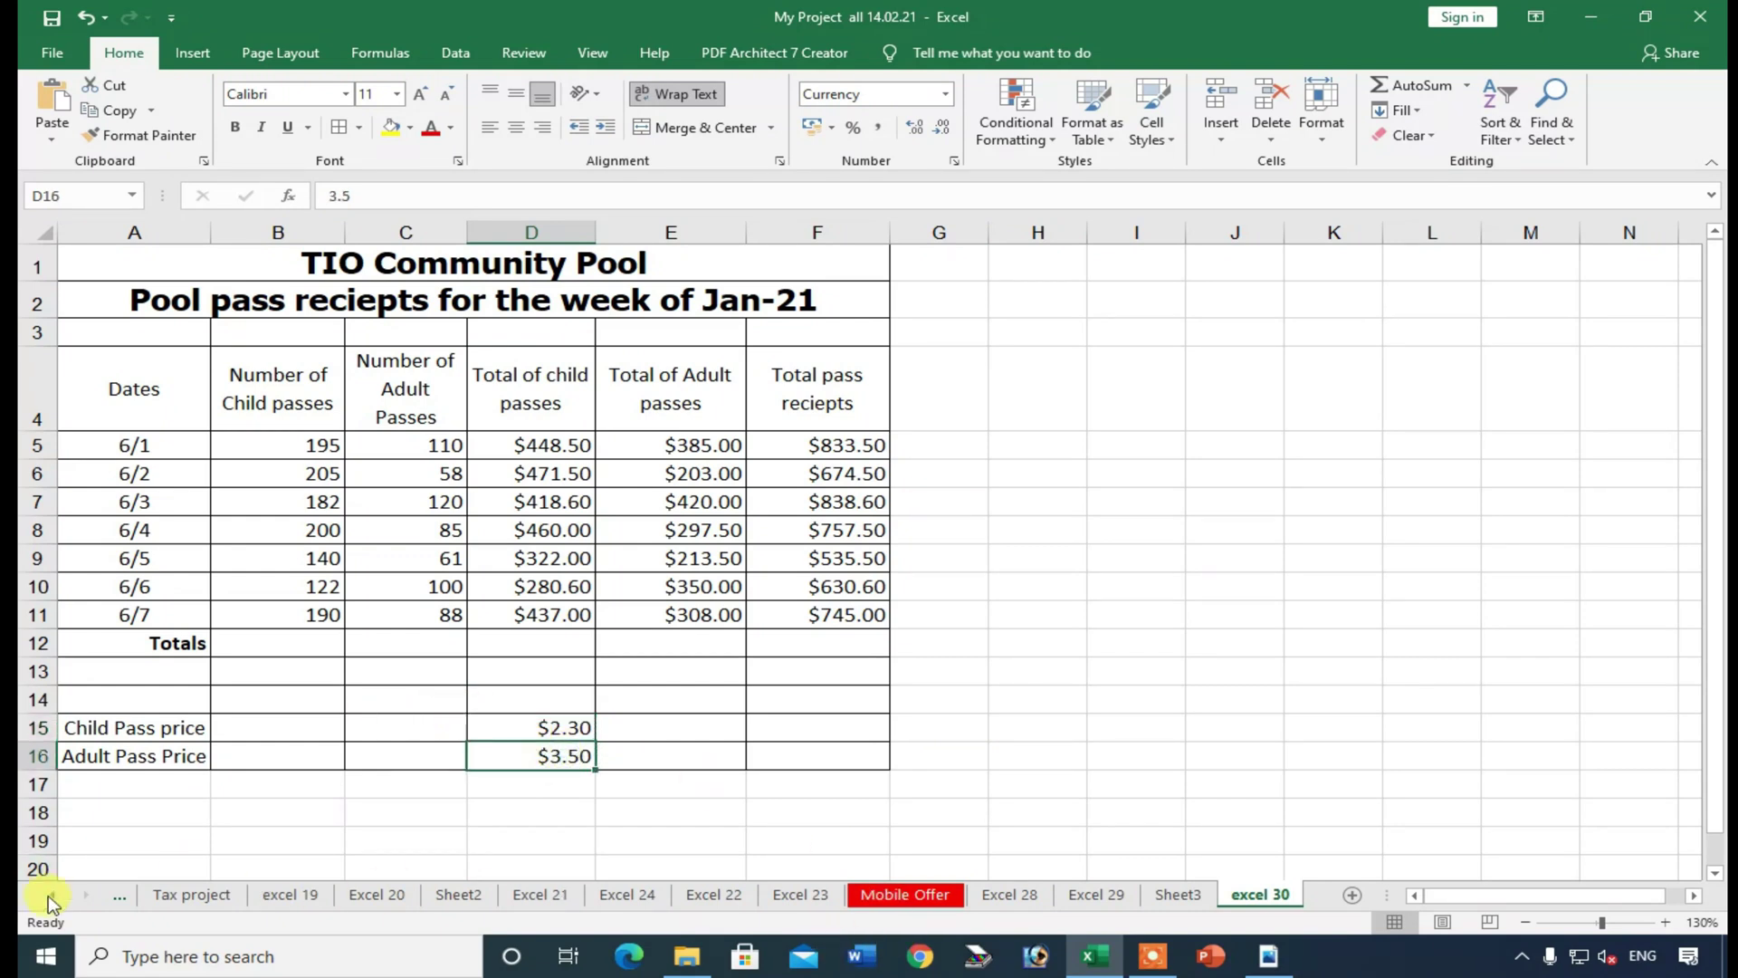
- Return to the BILL DATEITEMS sheet and browse the following sheets up to BASICDA
left_click(50, 896)
left_click(50, 896)
key("Home")
right_click(50, 896)
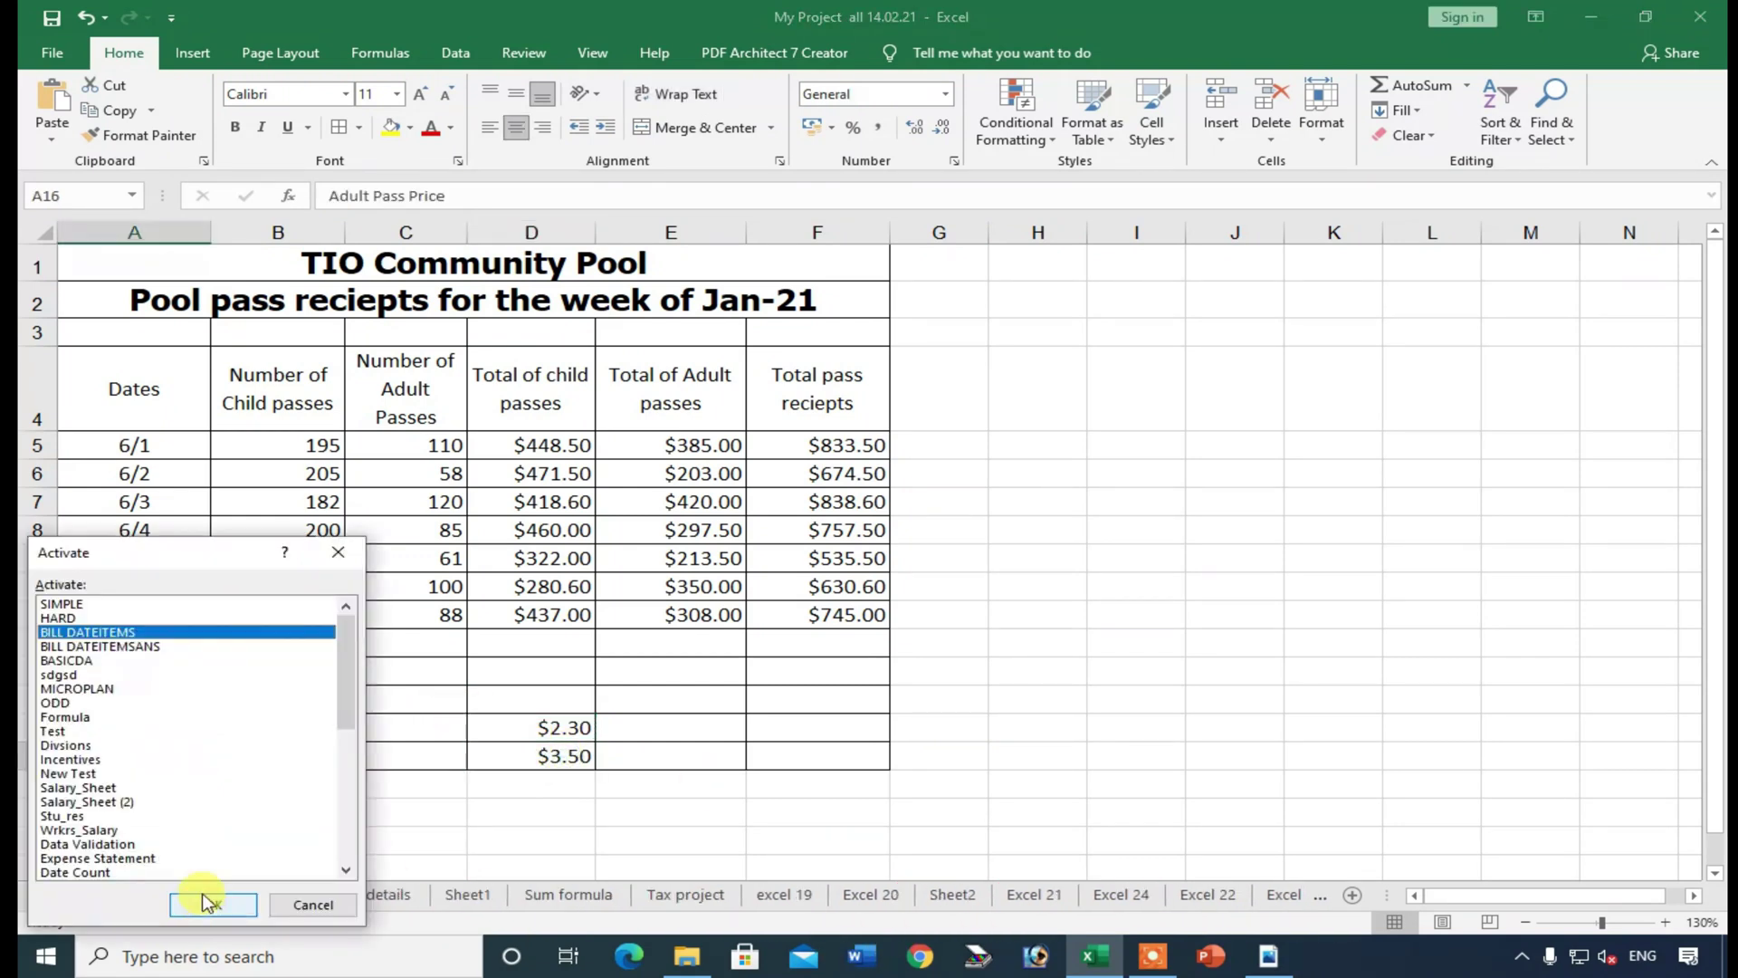
left_click(214, 904)
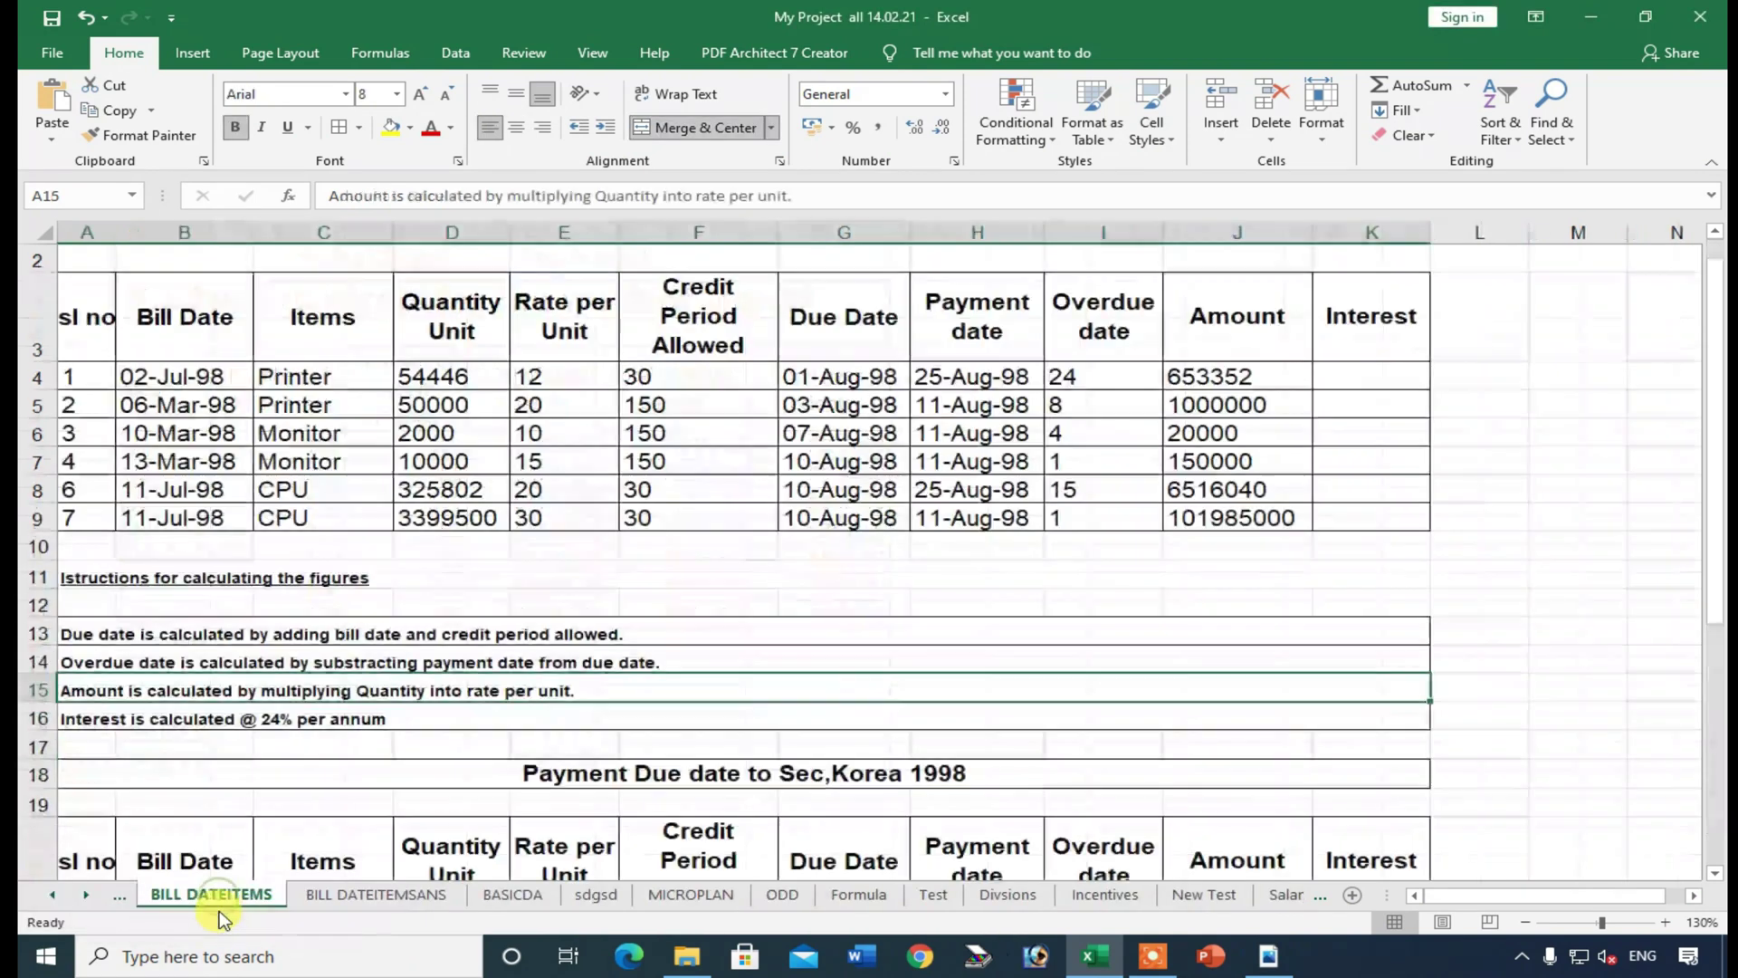
left_click(371, 896)
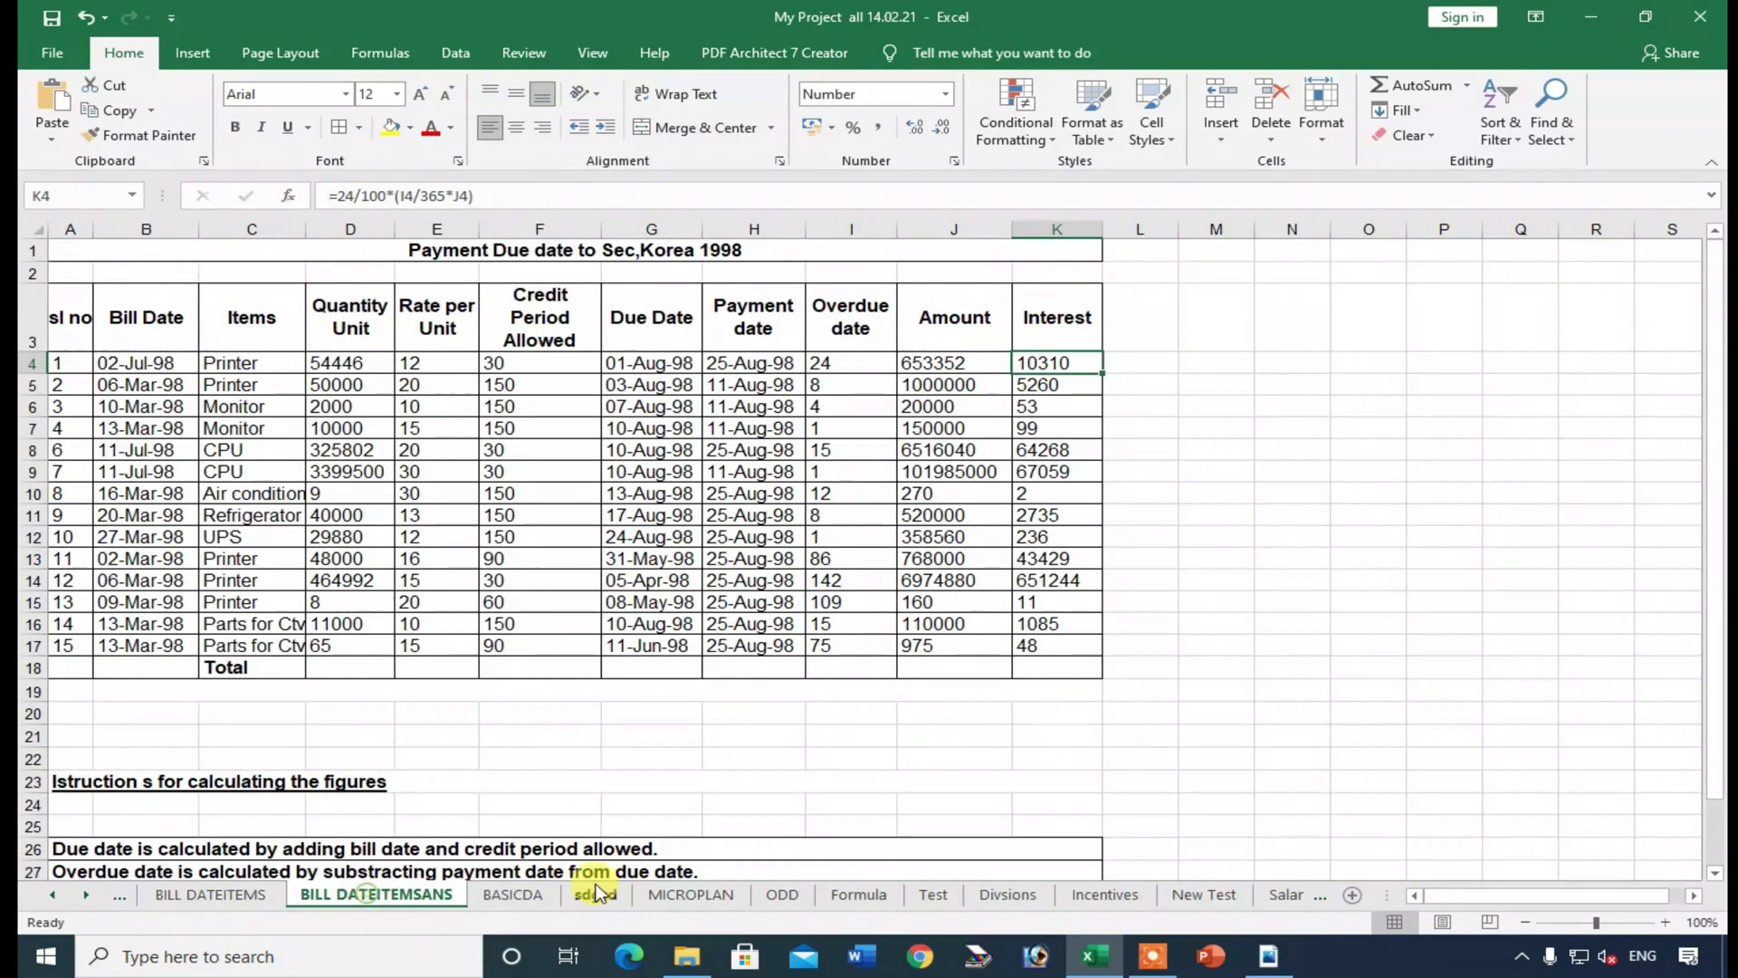
left_click(514, 895)
- Switch to the practice test PDF in Adobe Reader and review its formula list from arithmetic and If to Count and Round functions
left_click(1268, 956)
left_click_drag(441, 366, 861, 376)
left_click_drag(642, 413, 724, 450)
left_click_drag(441, 490, 734, 525)
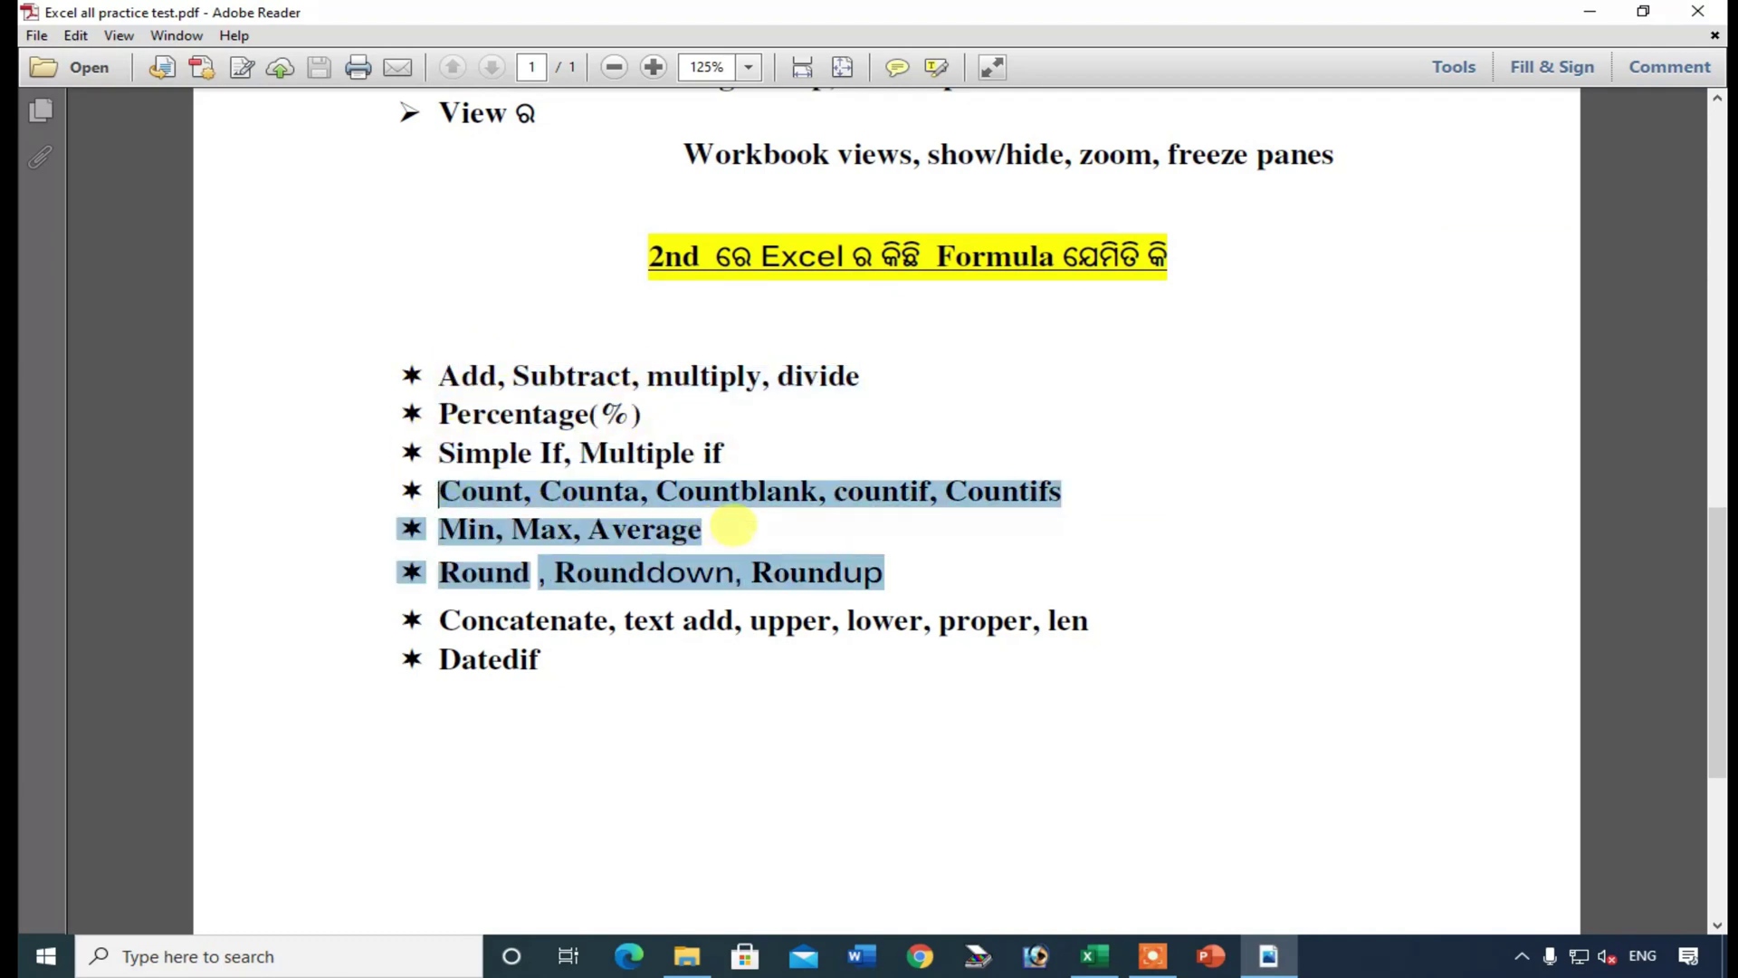
mouse_move(910, 572)
left_mouse_down()
mouse_move(470, 353)
mouse_move(399, 361)
mouse_move(930, 580)
left_mouse_up()
left_click(930, 580)
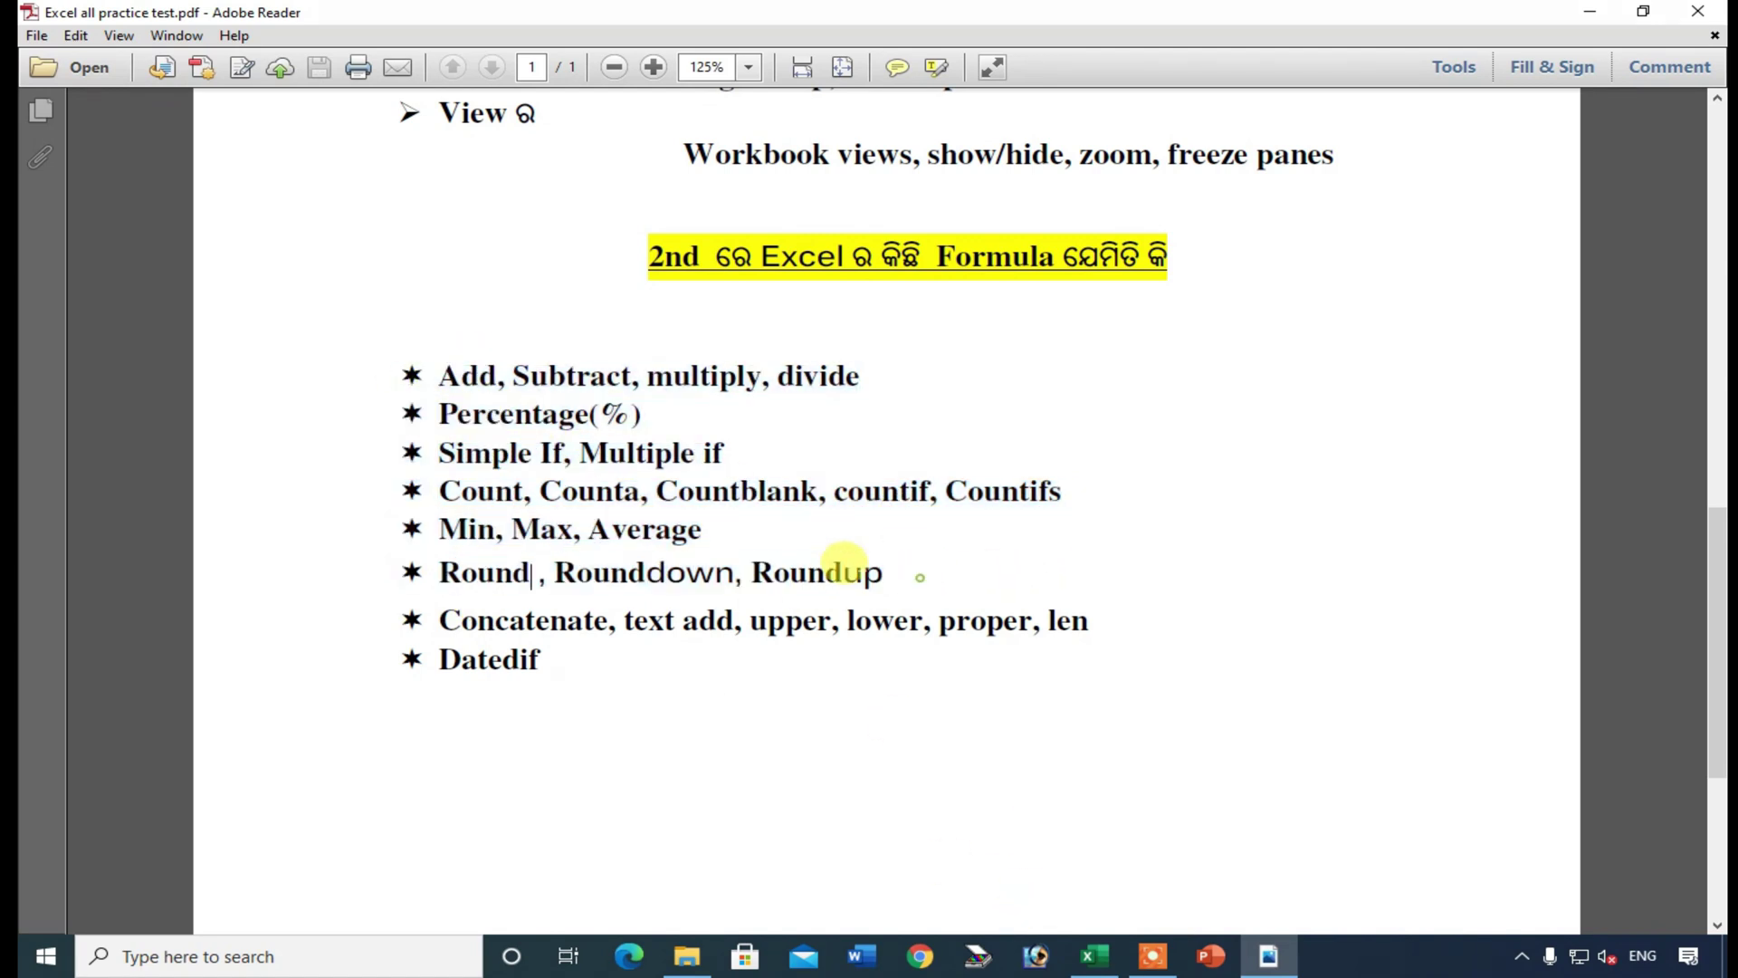
- Switch back to the Excel workbook and browse the sheets from BASICDA through Expense Statement to IFS formula
left_click(1095, 956)
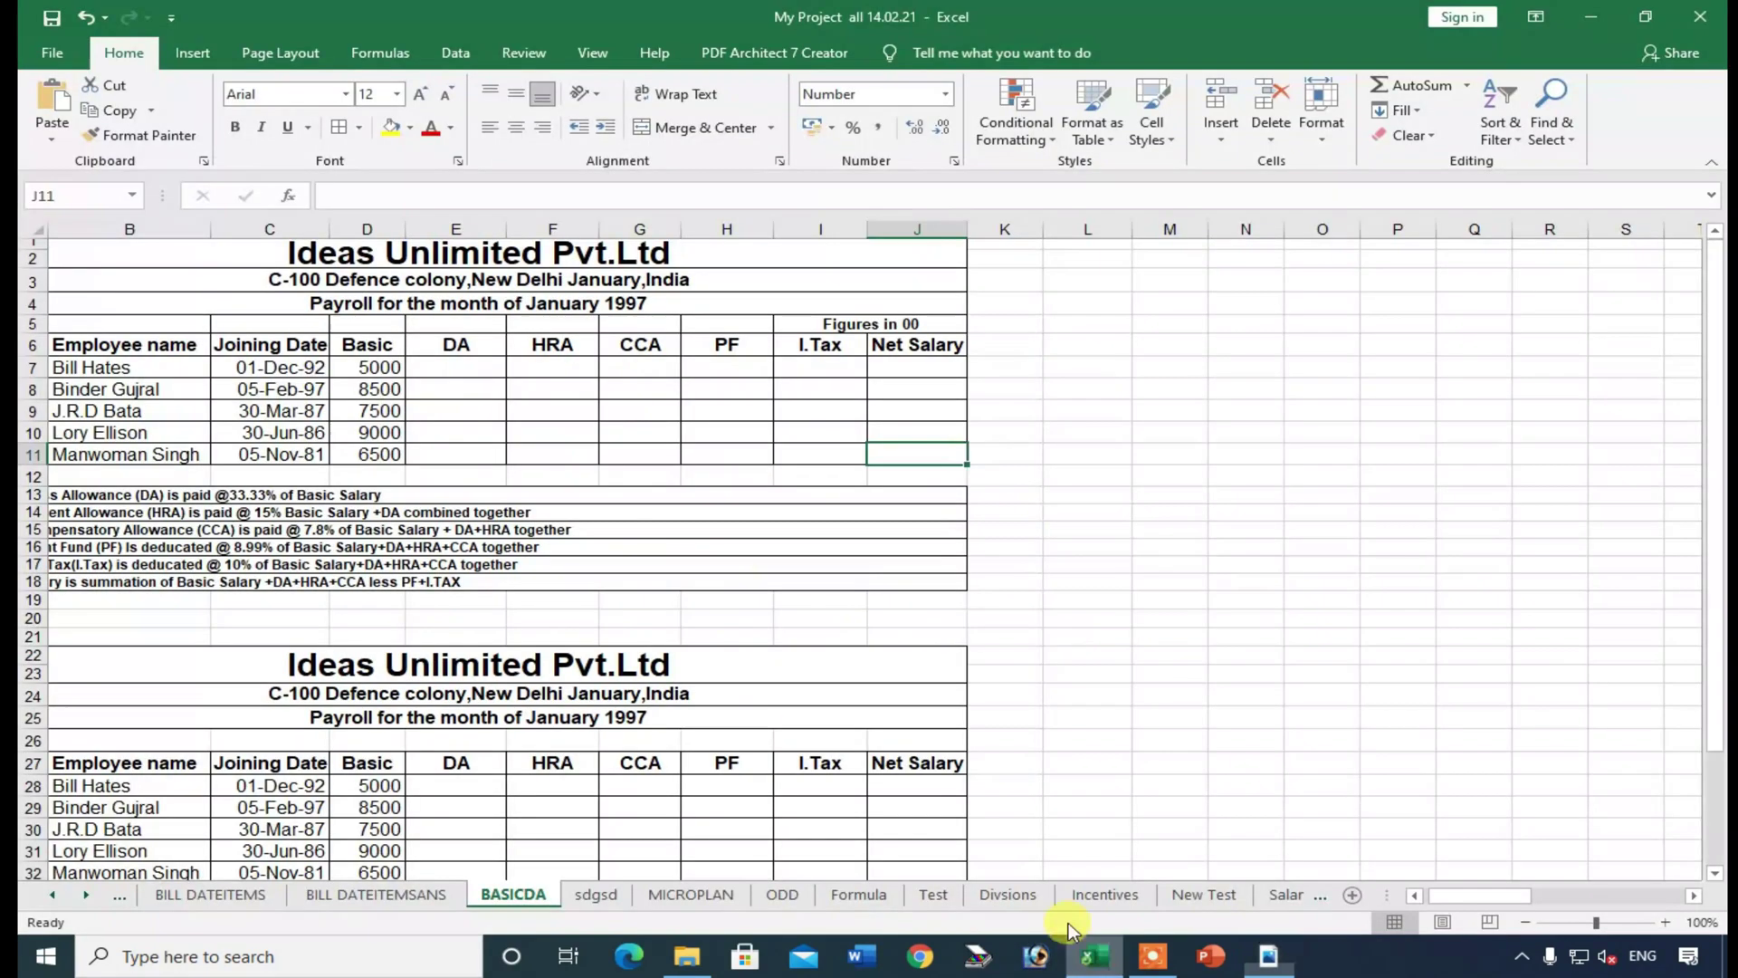
left_click(85, 898)
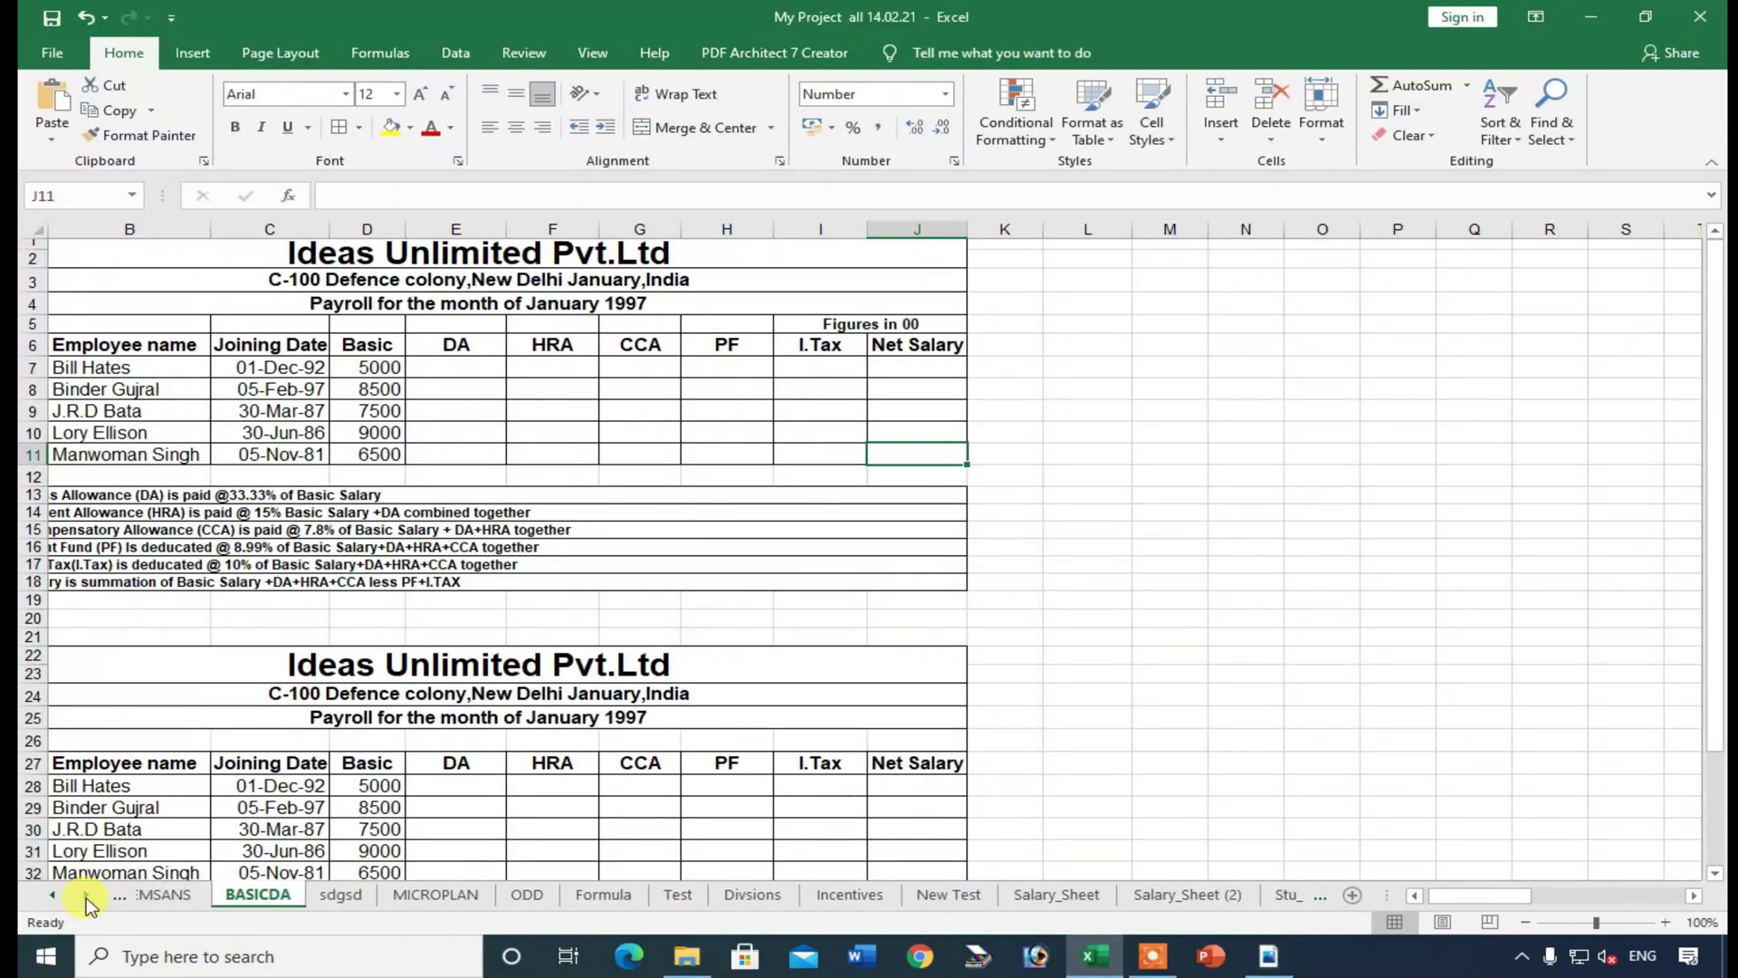
left_click(851, 894)
left_click(780, 895)
left_click(1055, 895)
left_click(1165, 899)
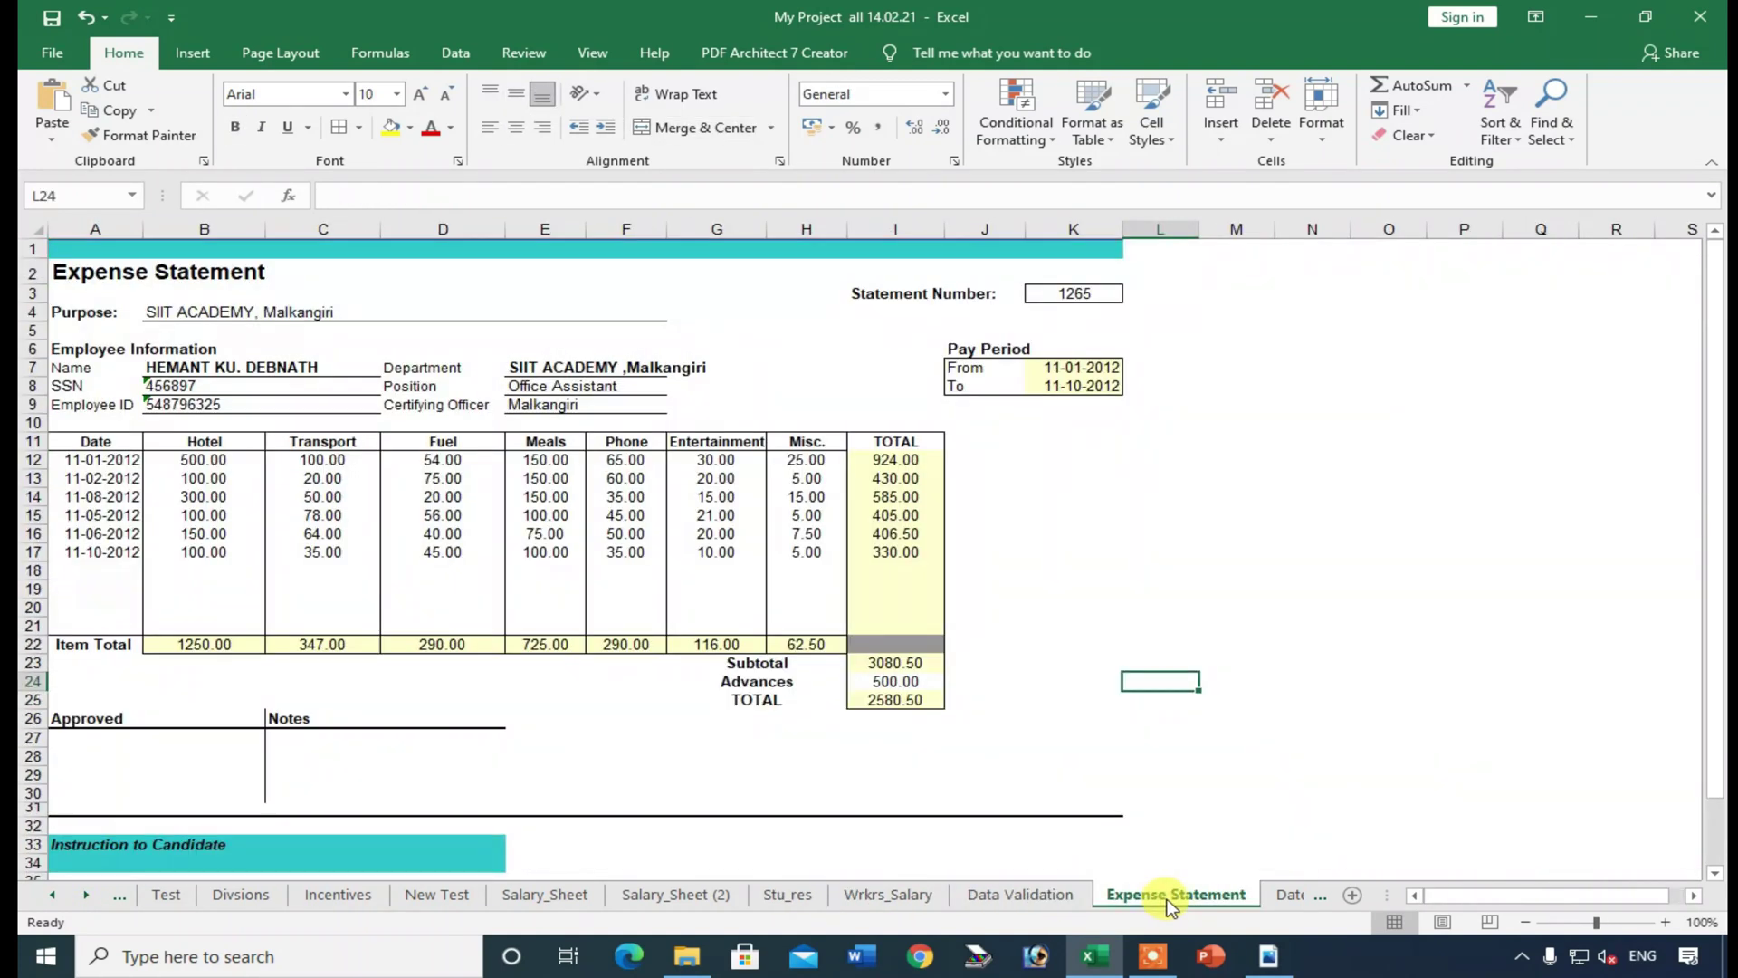
left_click(1279, 893)
left_click(1282, 892)
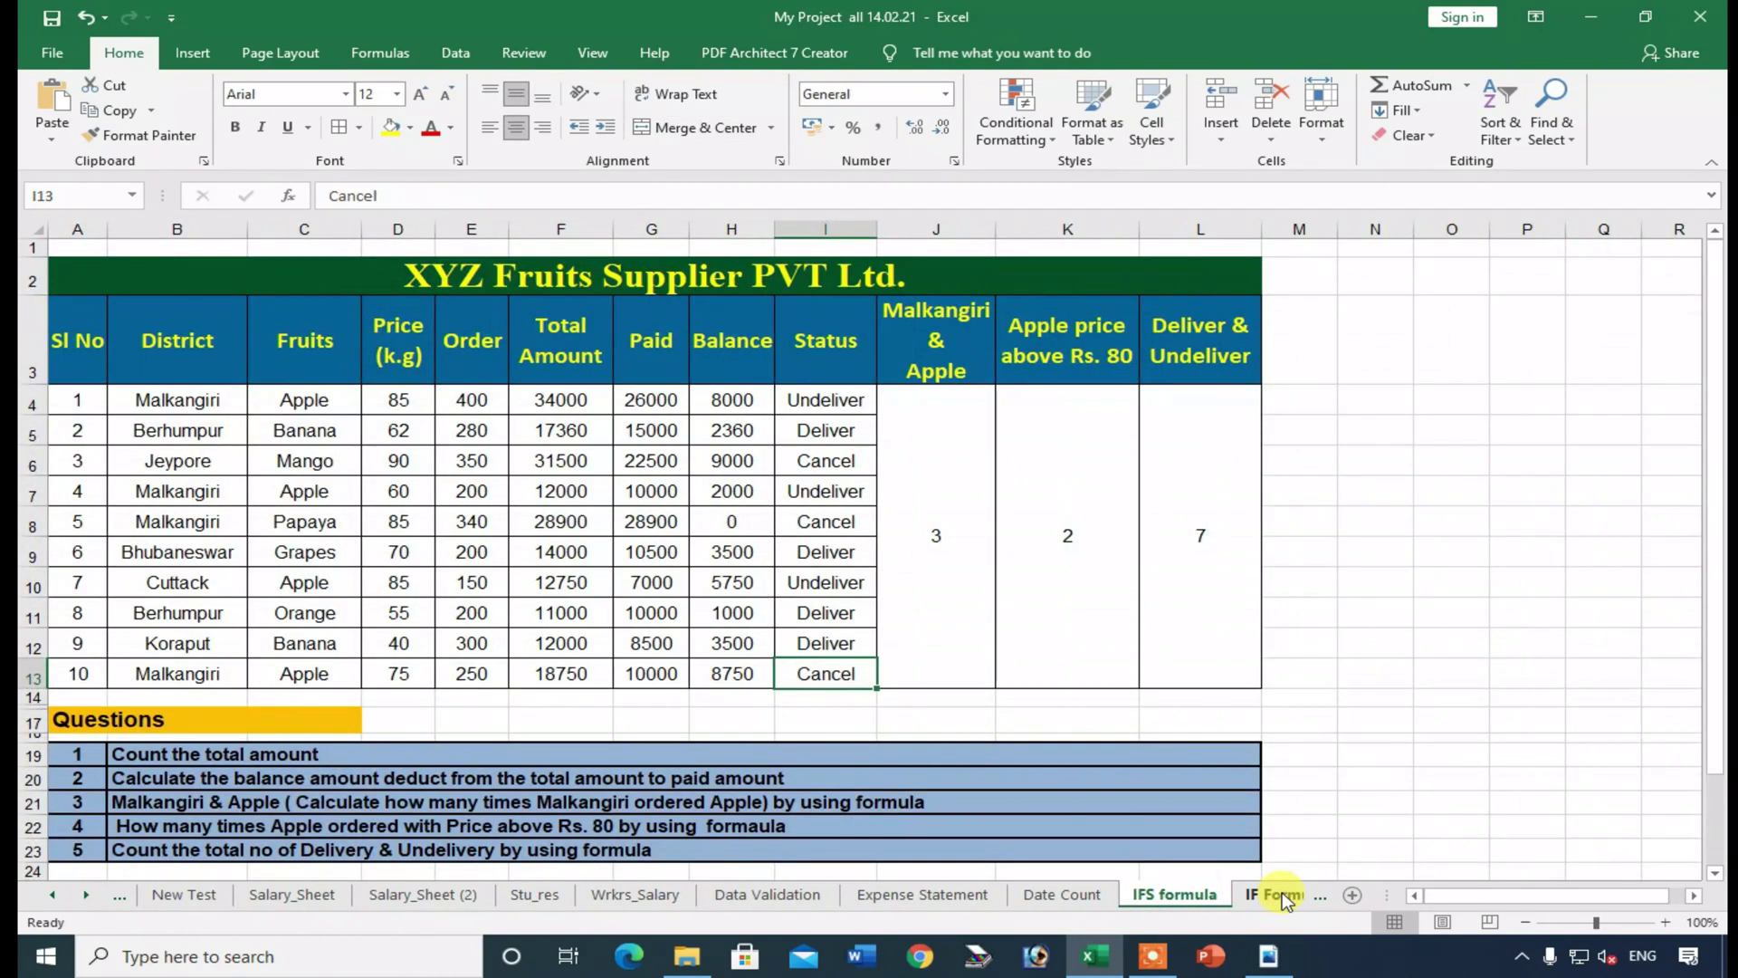
- Go to the IT Calculation 2 sheet and examine its income tax computation and question list
left_click(1283, 893)
left_click(1282, 893)
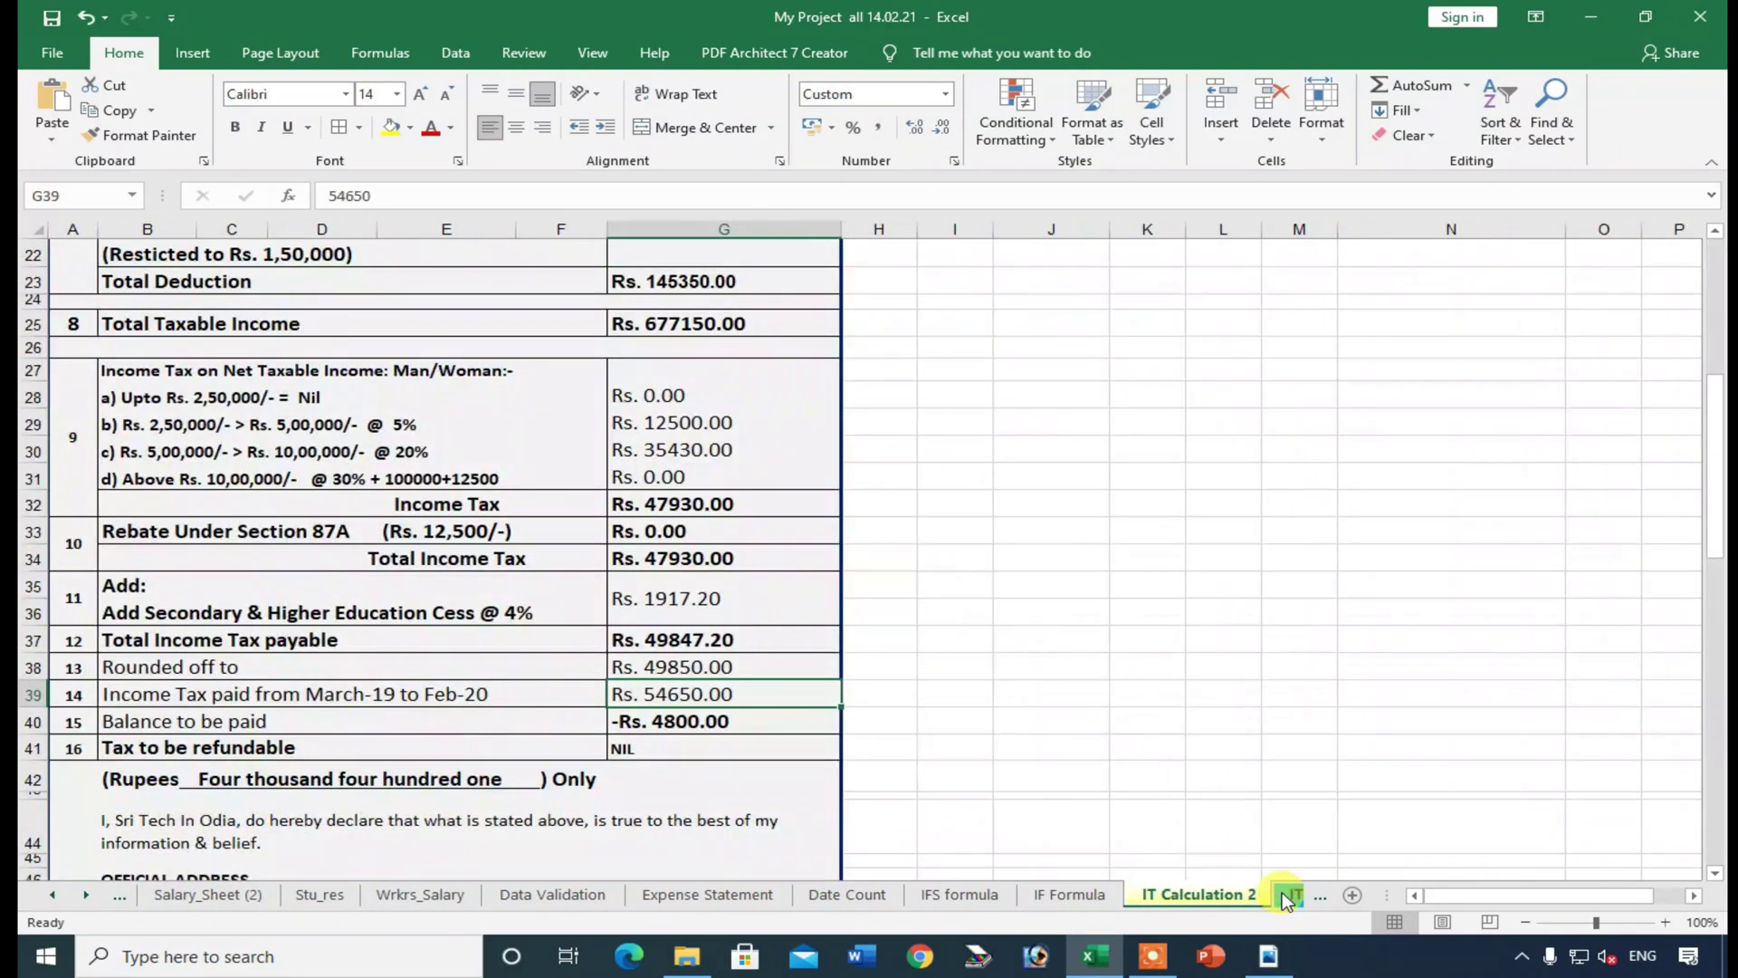
scroll(744, 784, "down", 3)
scroll(666, 784, "up", 9)
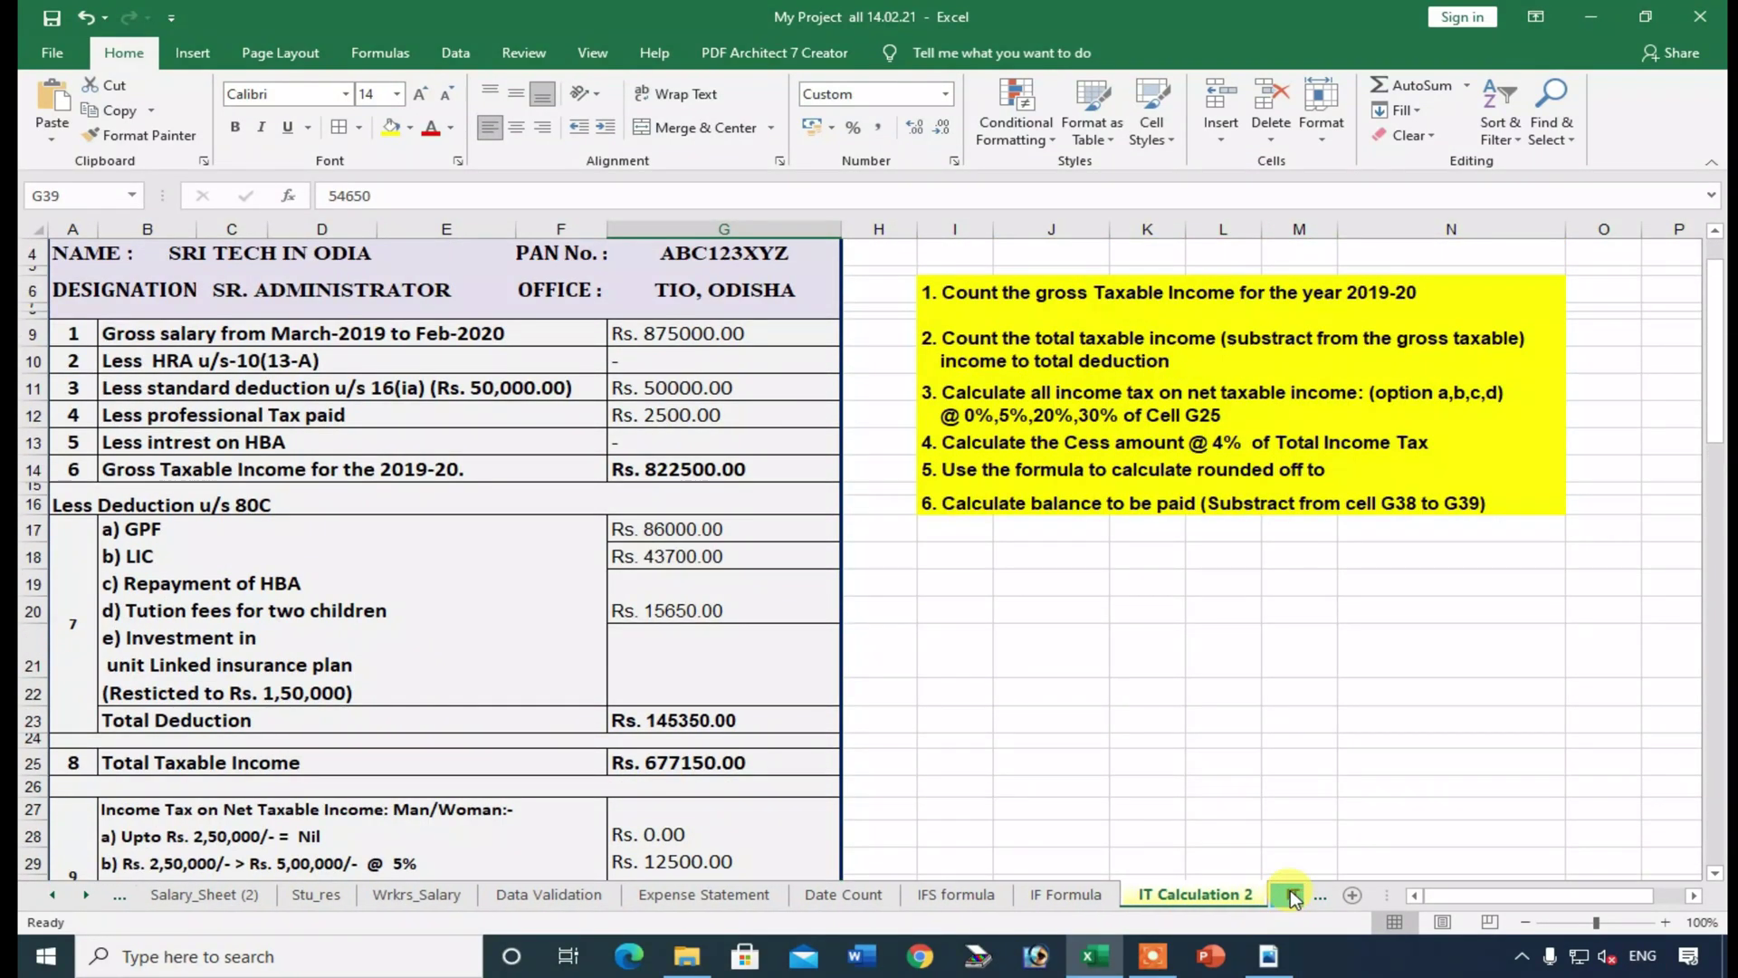
- Browse from IT Calculation 2(2017) through Prog report to the Student Mark details sheet
left_click(1290, 895)
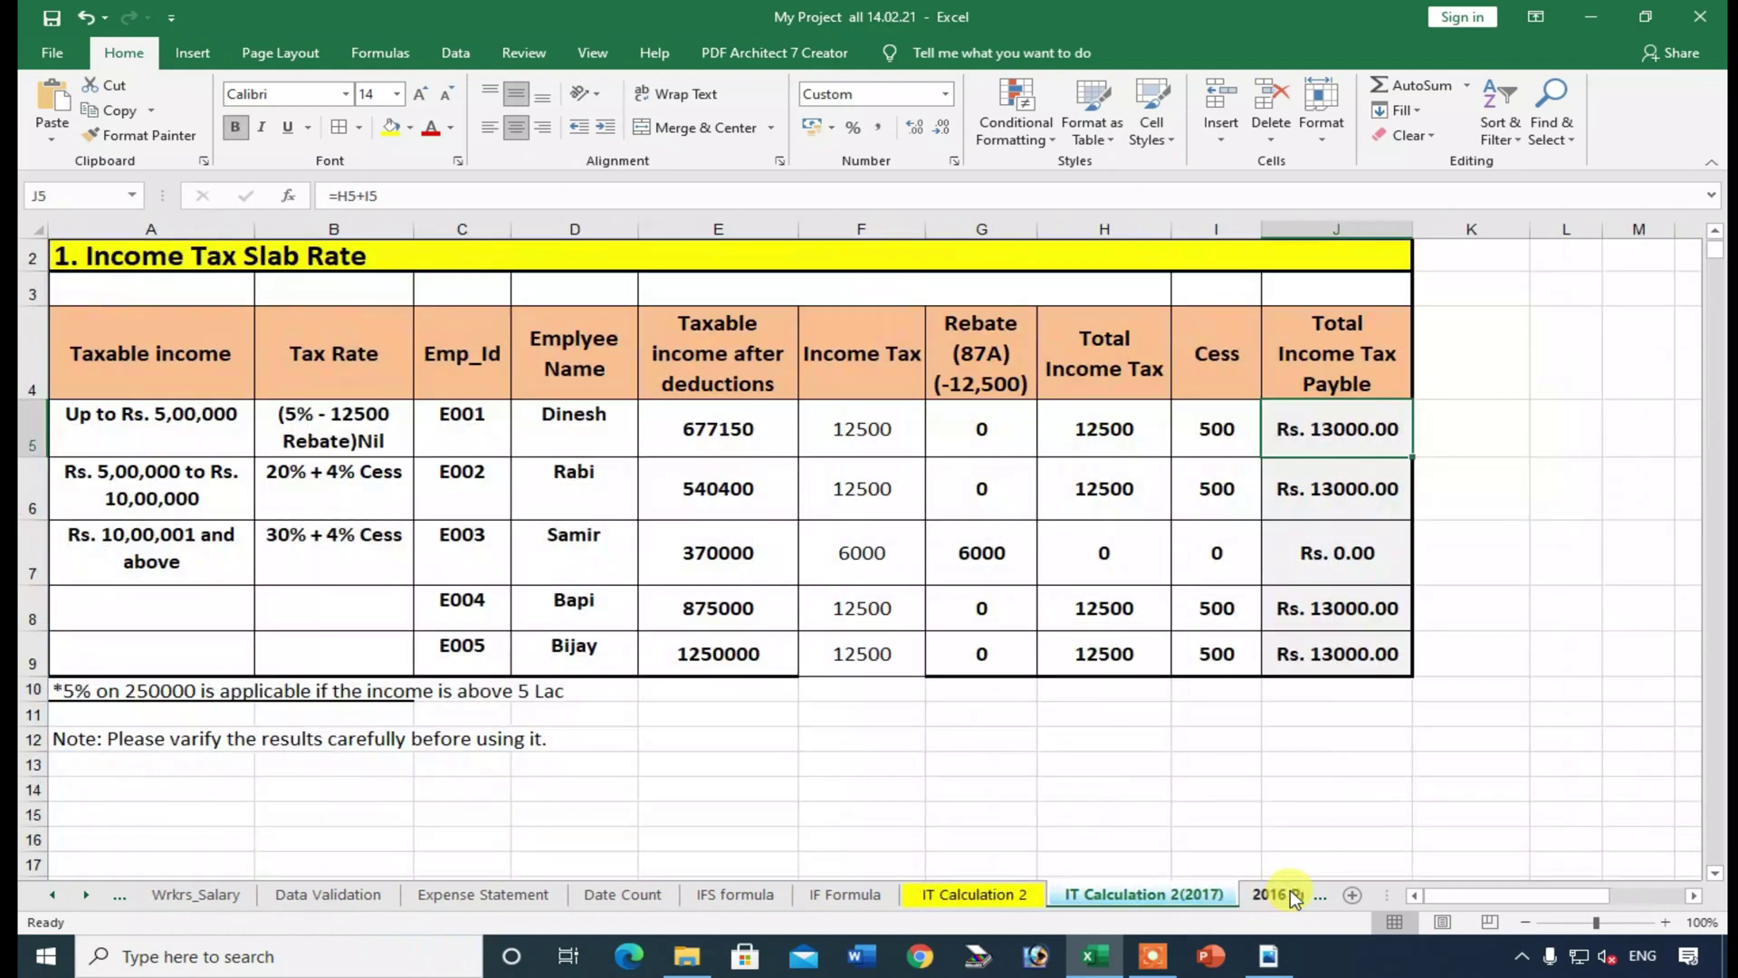
left_click(1291, 894)
left_click(1290, 895)
left_click(1290, 895)
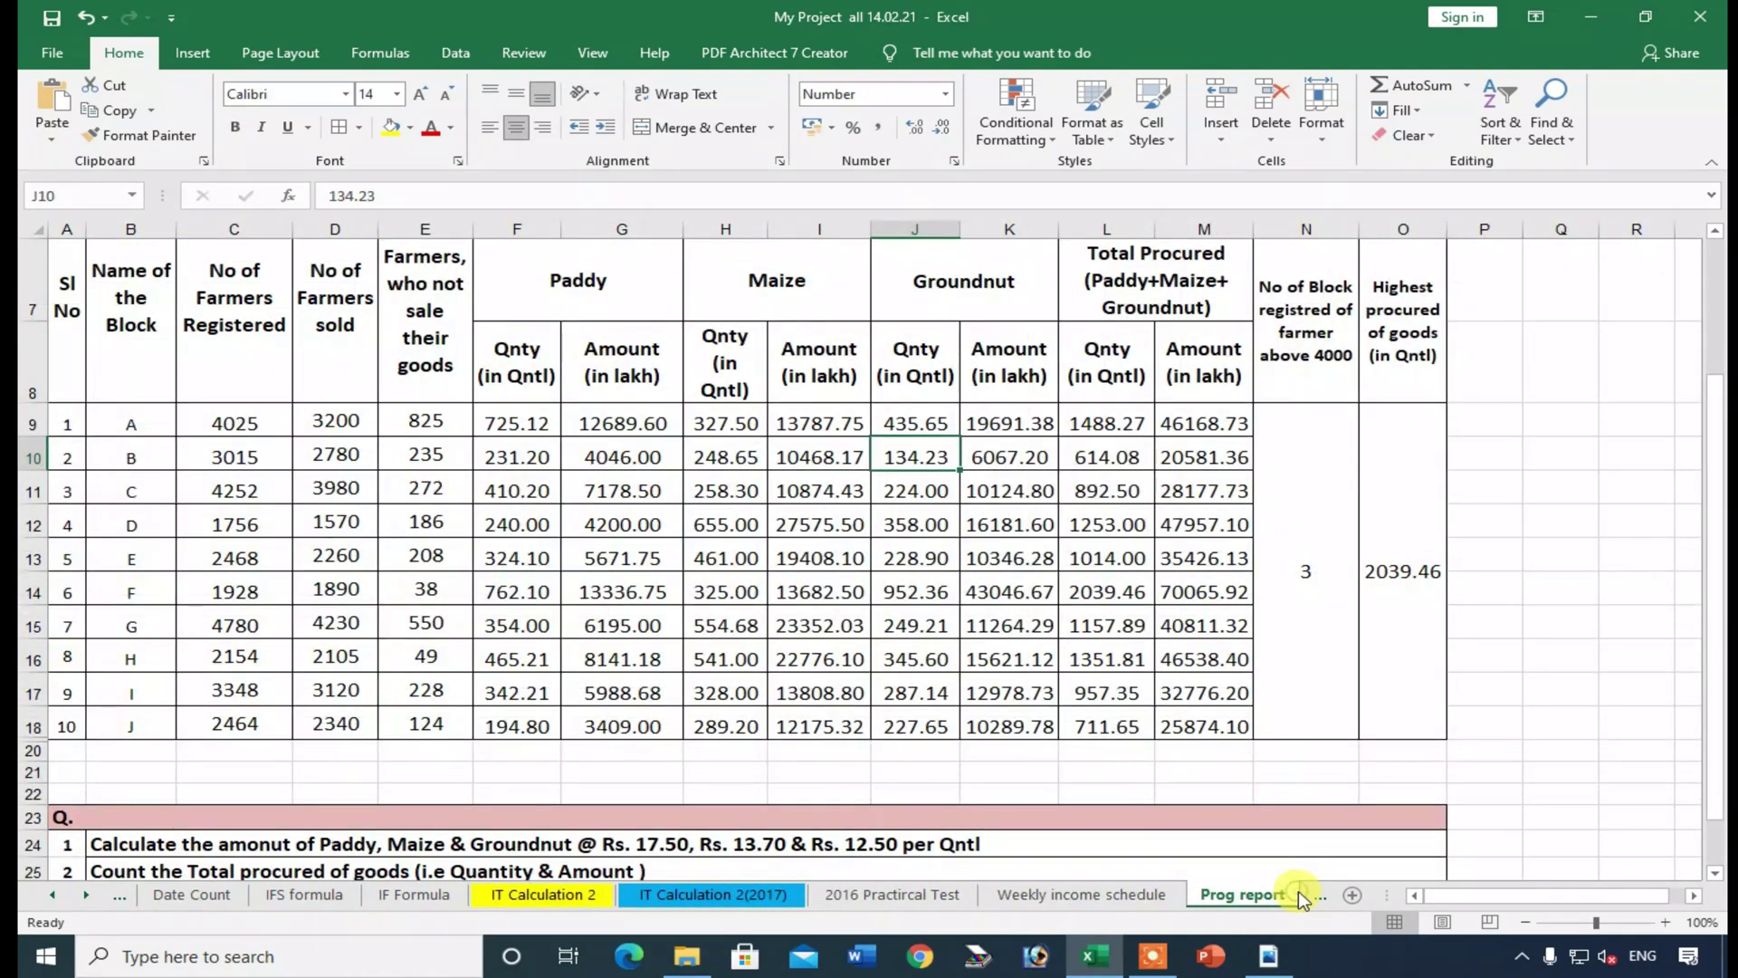
left_click(1306, 893)
- On the Student Mark details sheet, examine the title, the student table, the Percentage column and the nested IF formula in H3
left_click(606, 738)
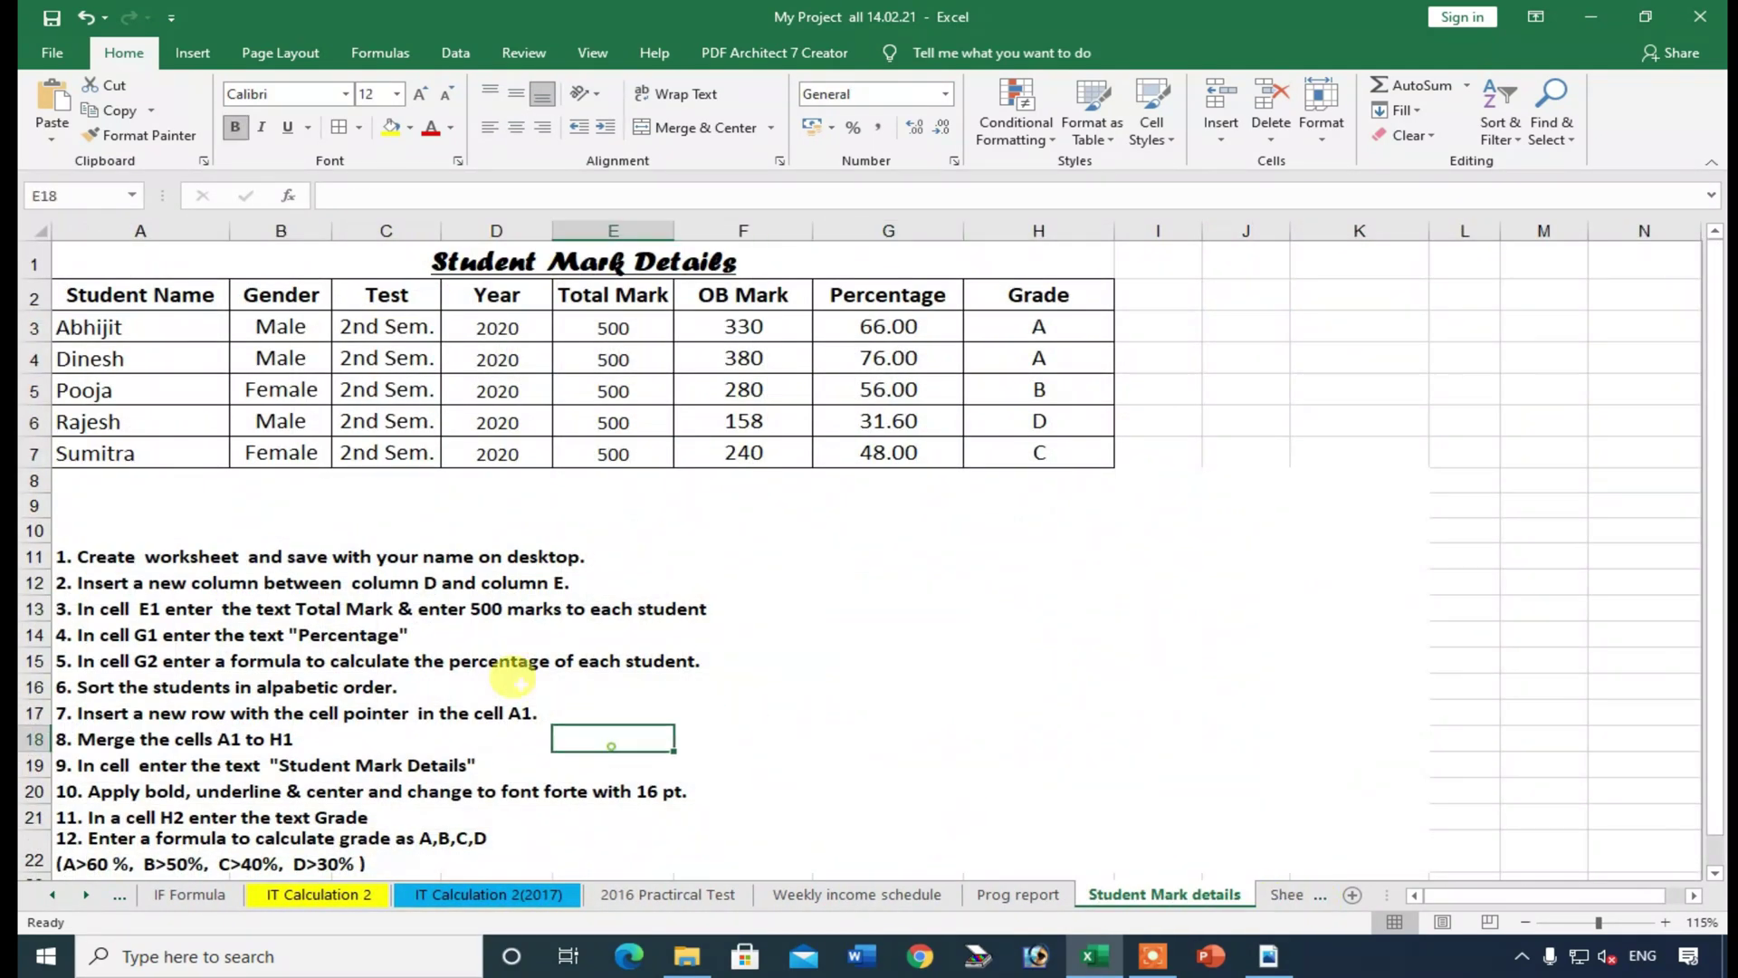
left_click(193, 286)
left_click(275, 260)
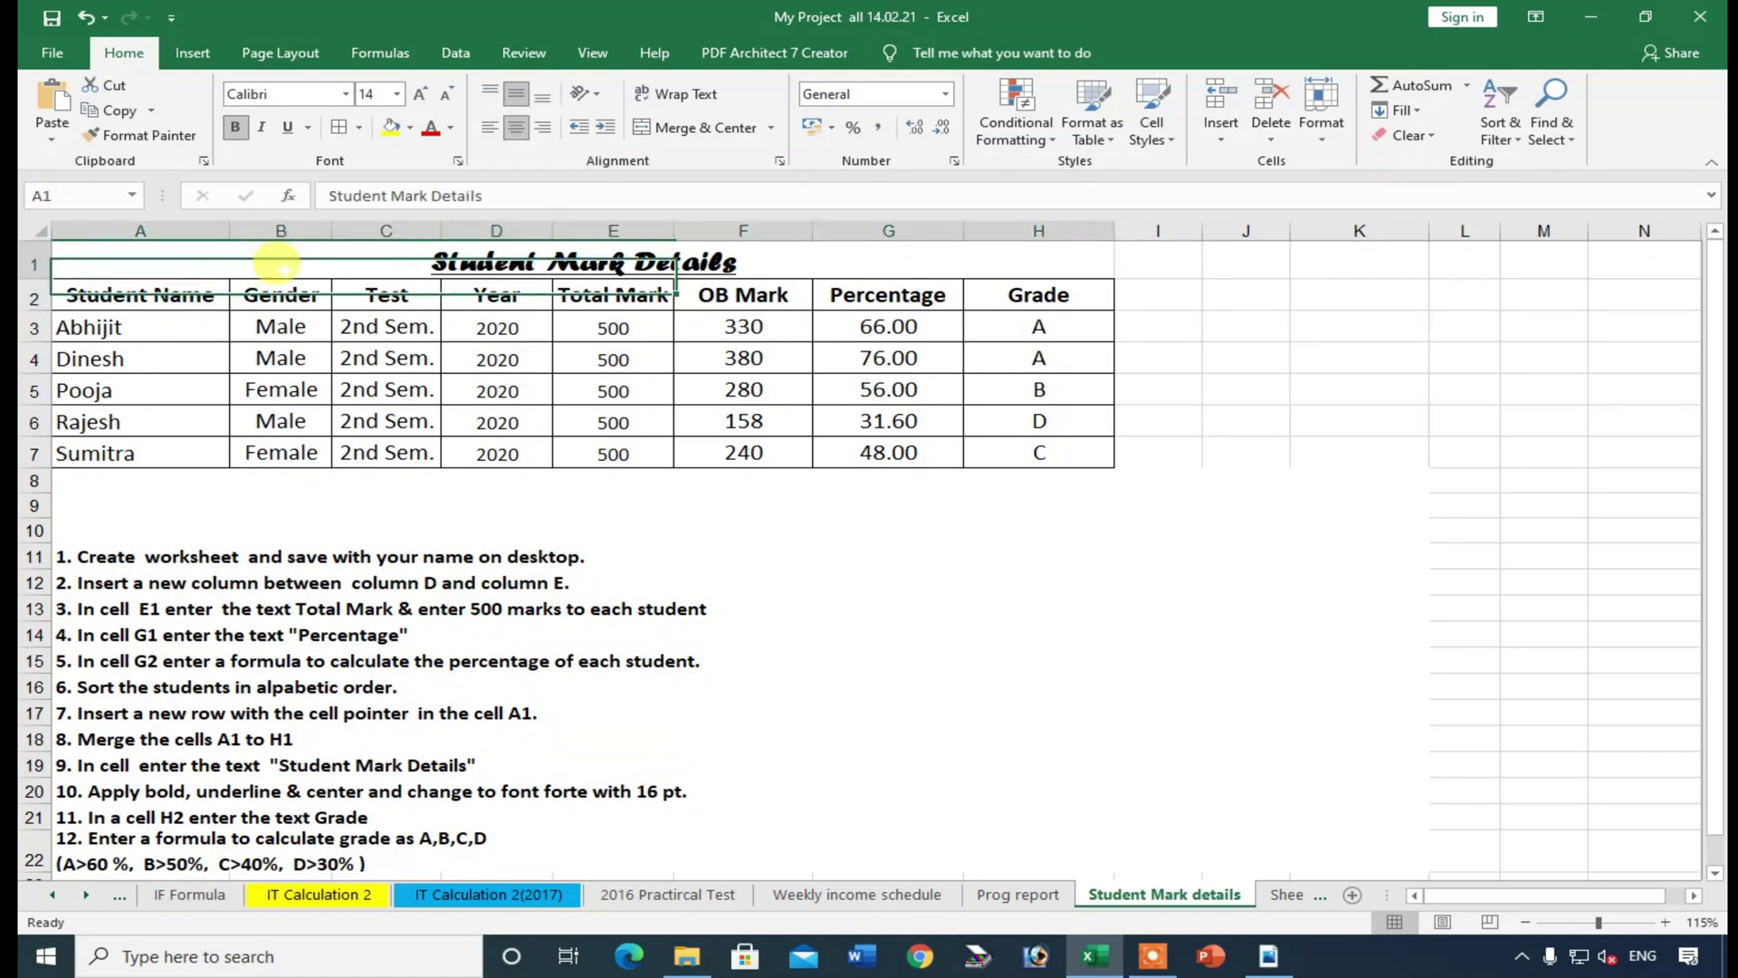
left_click_drag(272, 257, 337, 465)
left_click(883, 295)
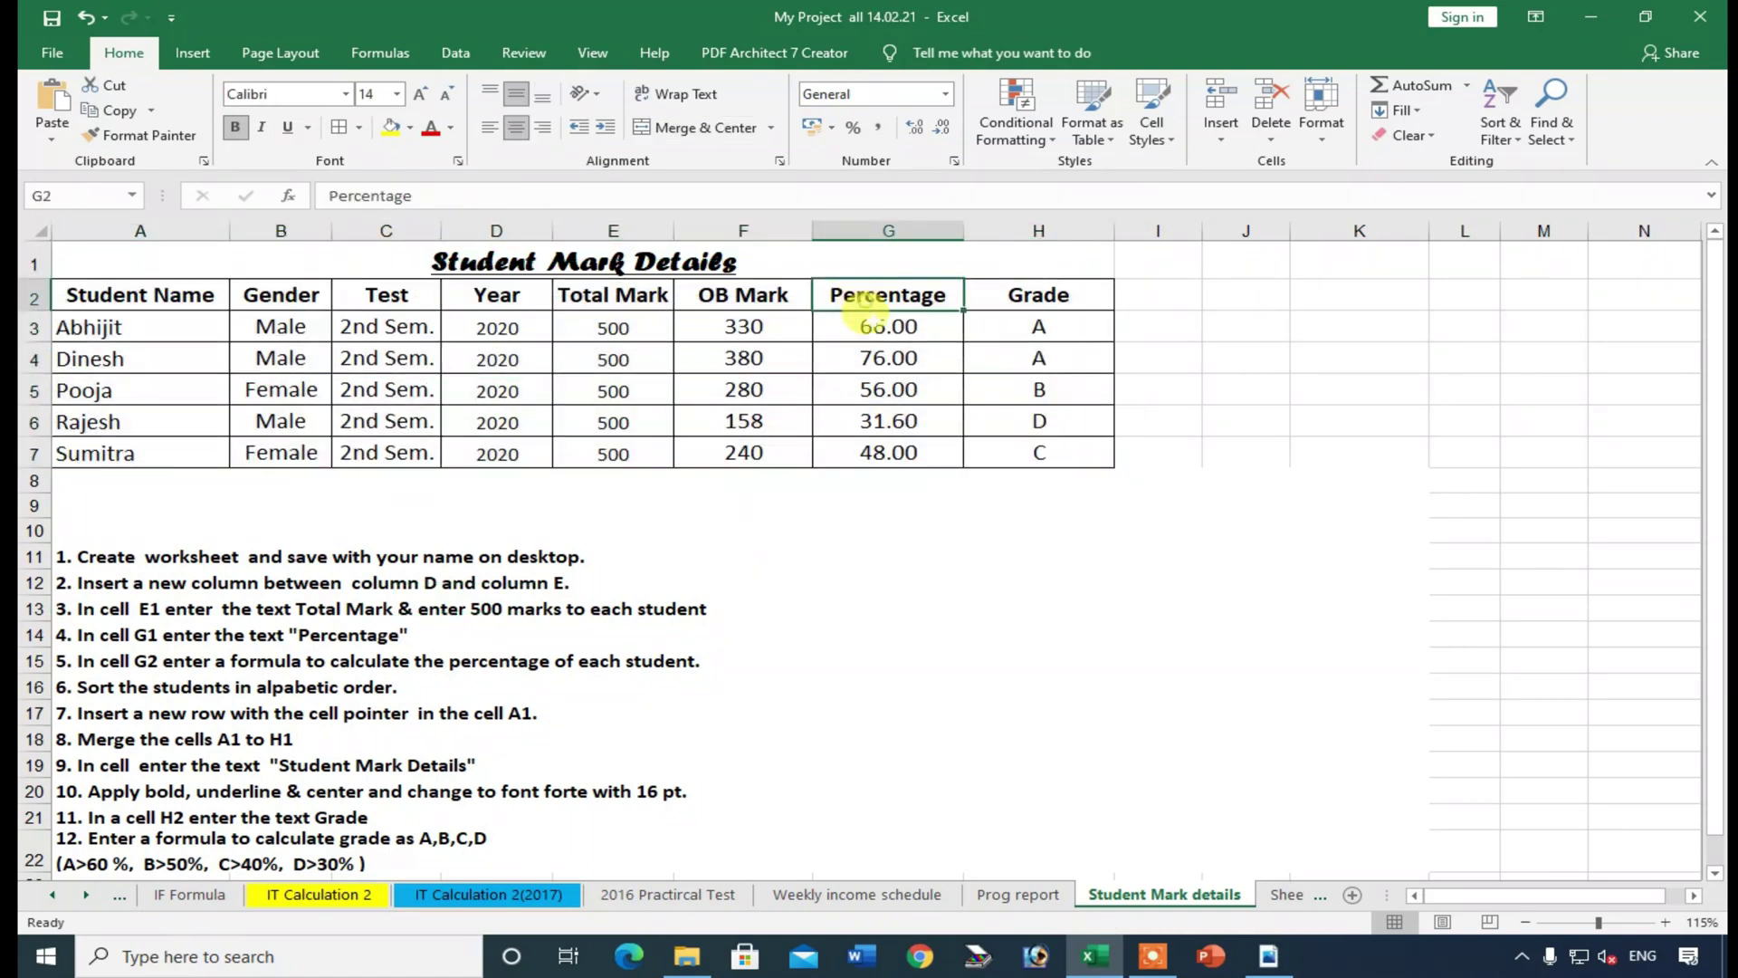
left_click(862, 316)
left_click(1046, 324)
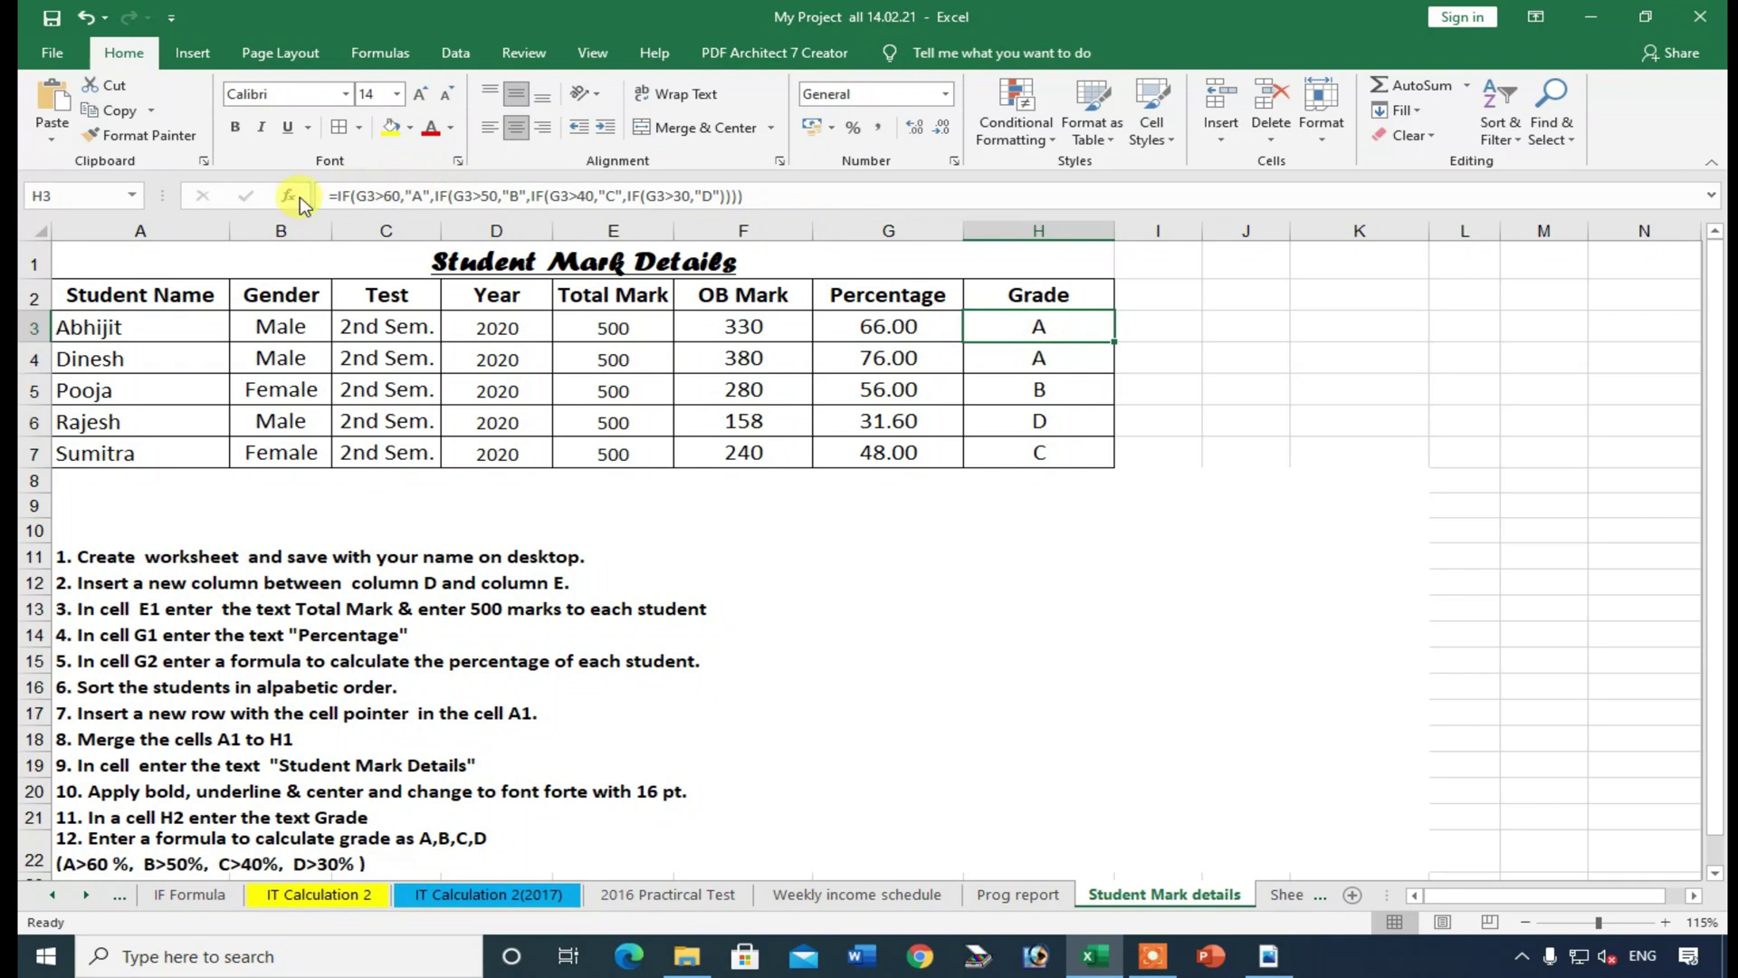
left_click(699, 320)
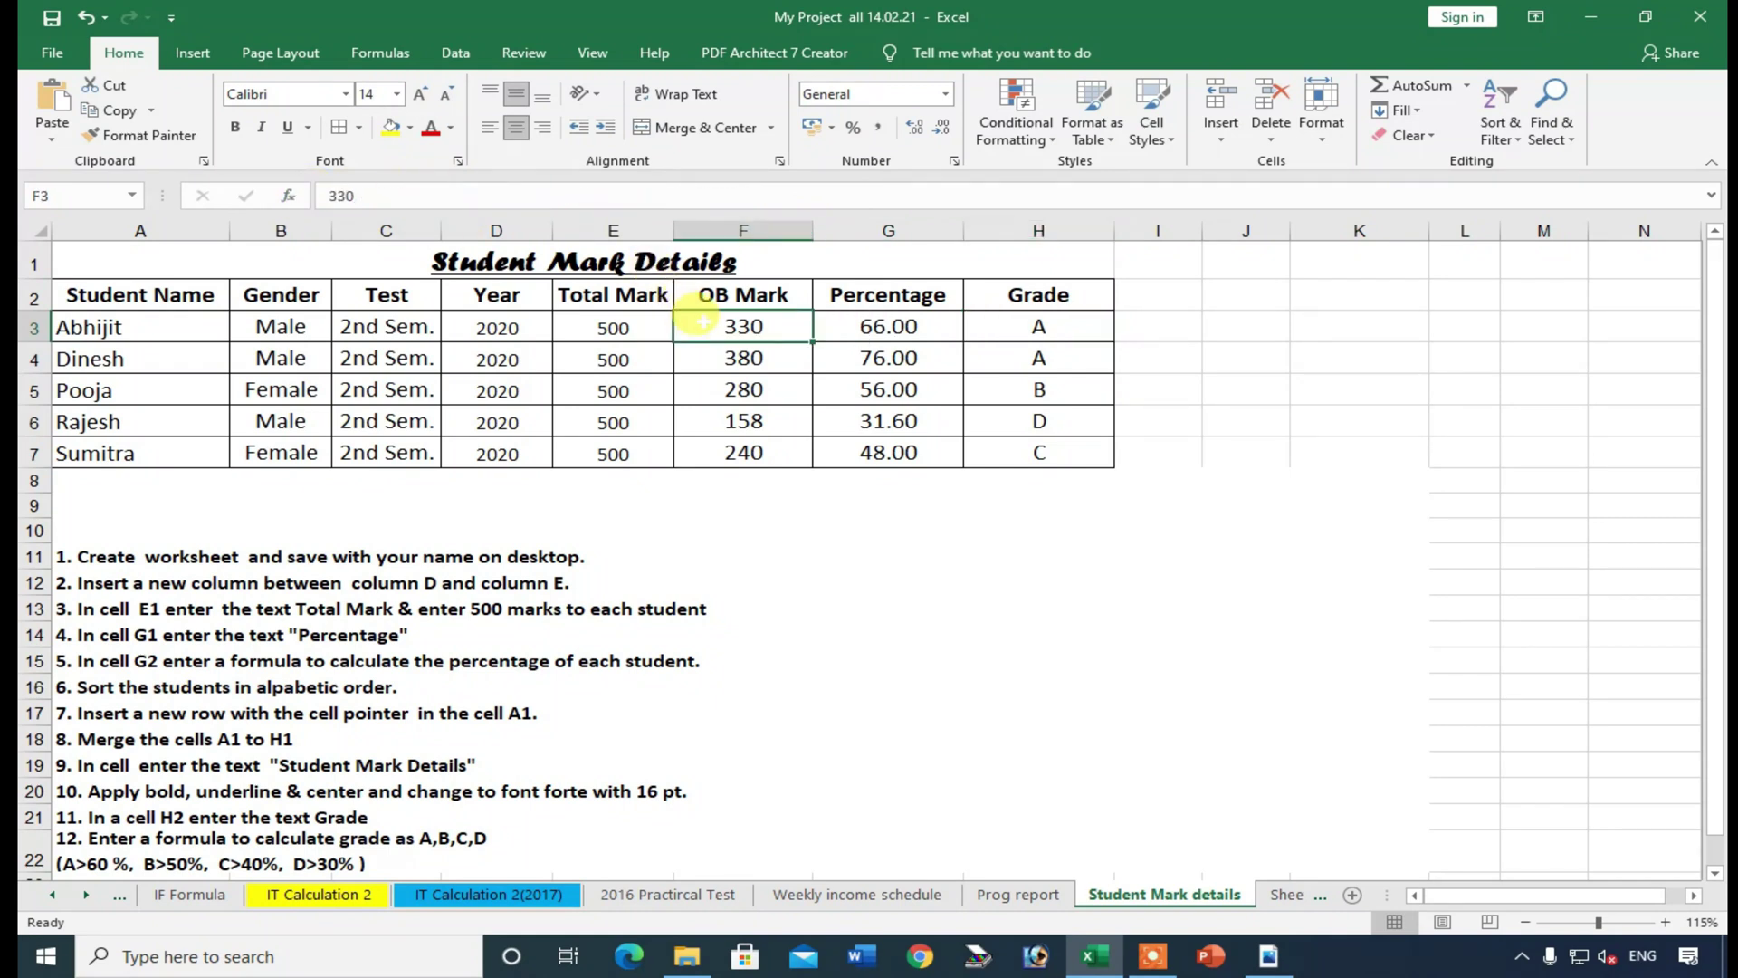
- Review the twelve exercise instructions in rows 11 to 22, focusing on the first three tasks
left_click_drag(88, 549, 742, 860)
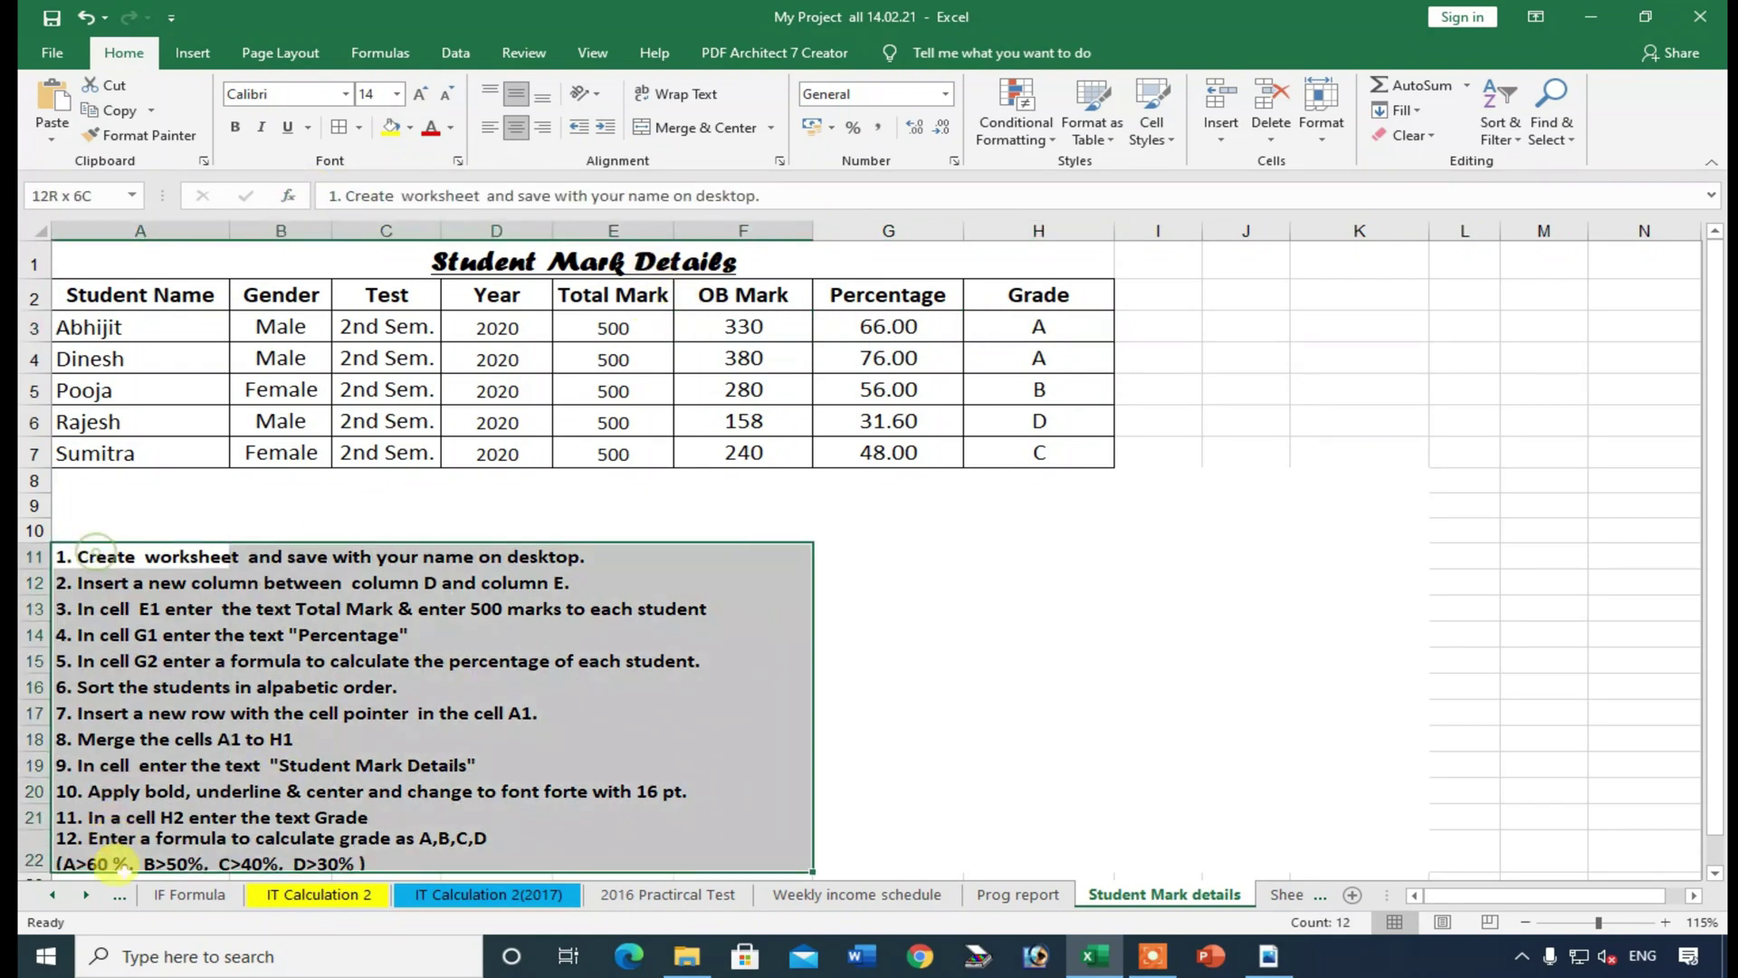
scroll(742, 851, "down", 1)
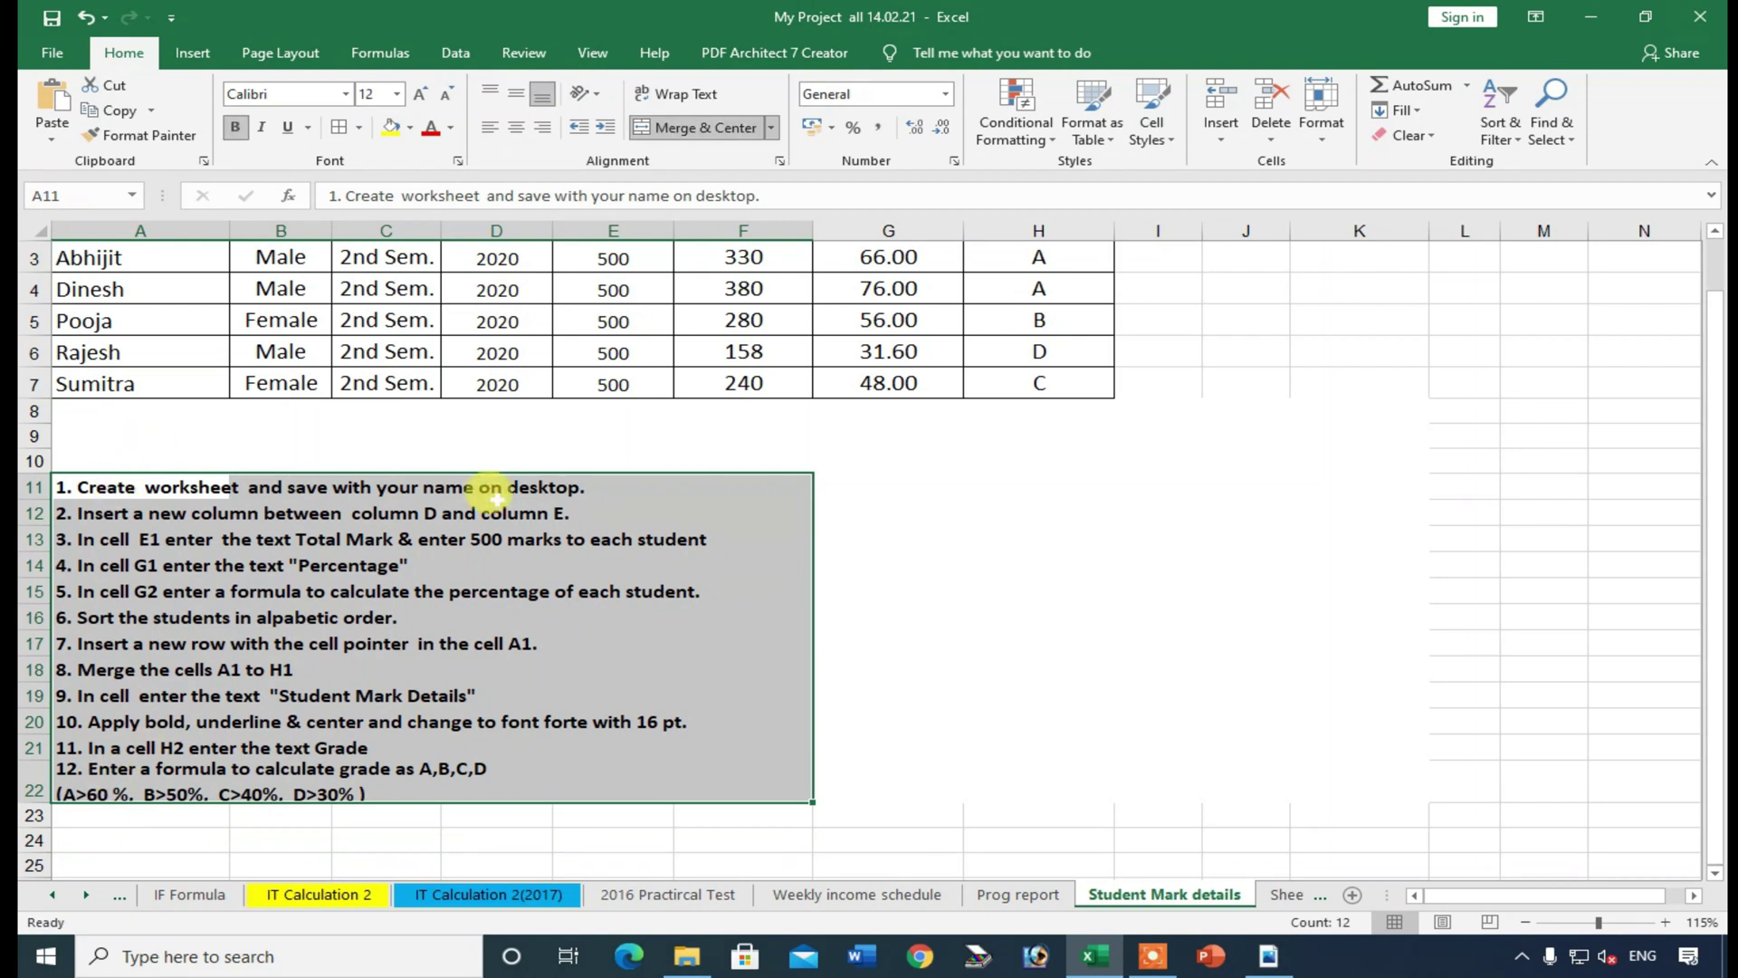
left_click(187, 505)
left_click(194, 487)
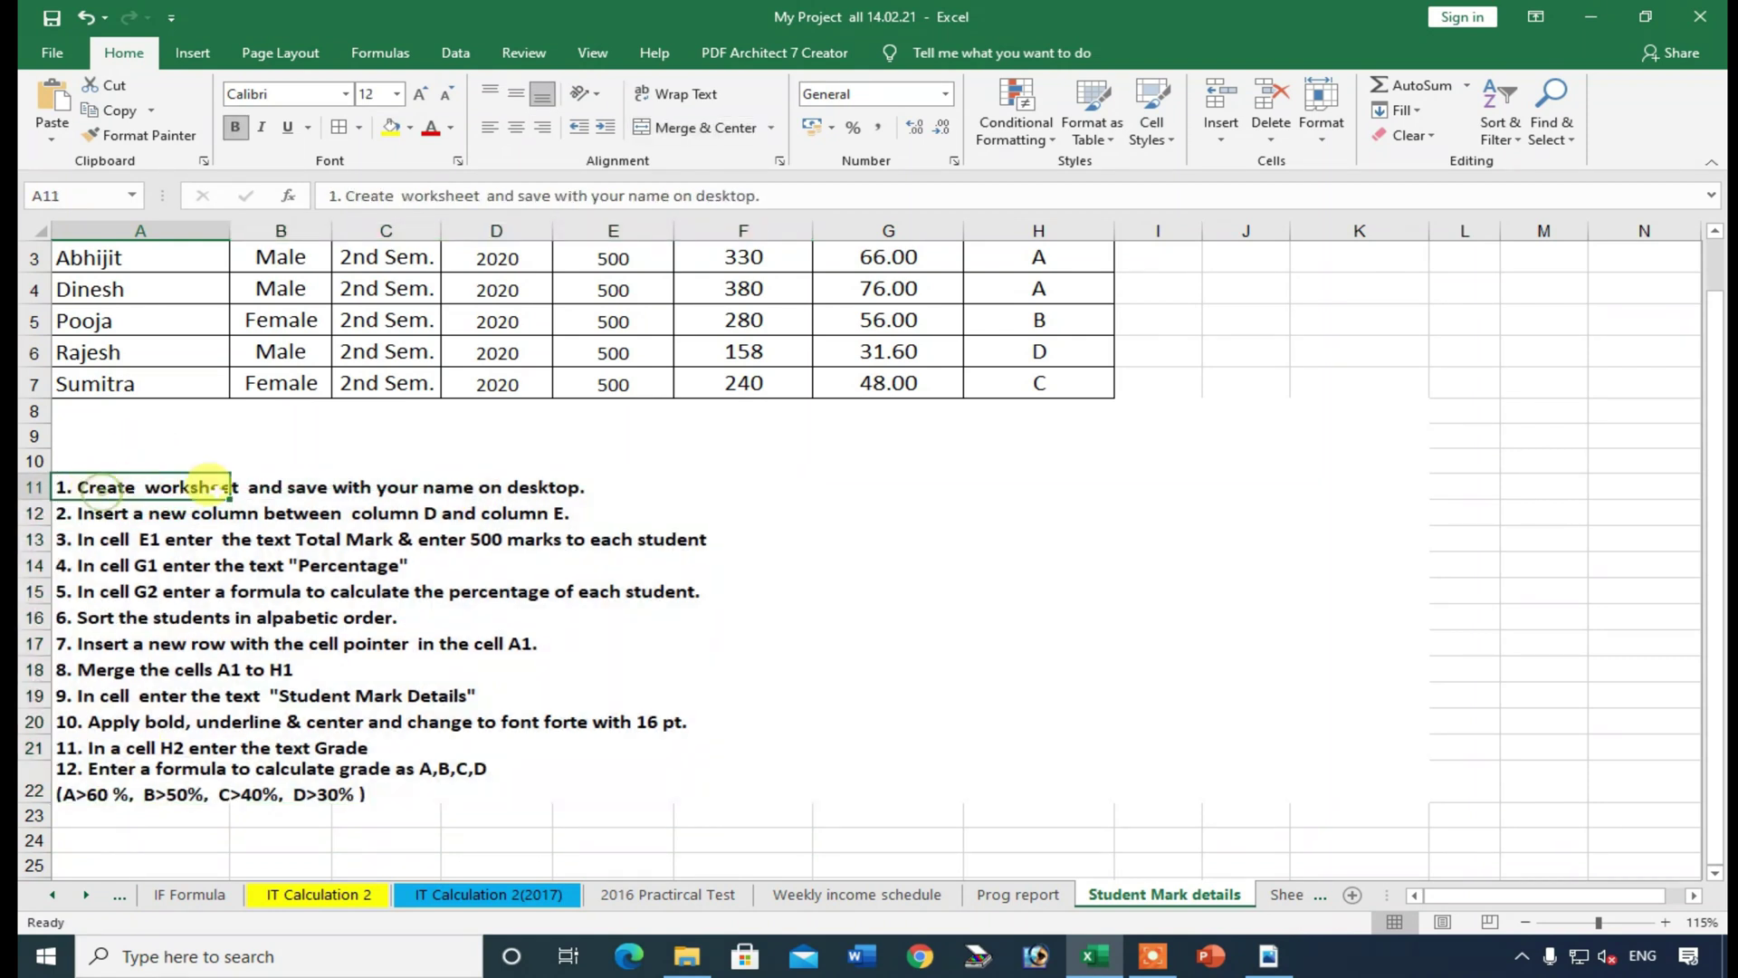
left_click(84, 520)
left_click(104, 541)
scroll(369, 548, "up", 1)
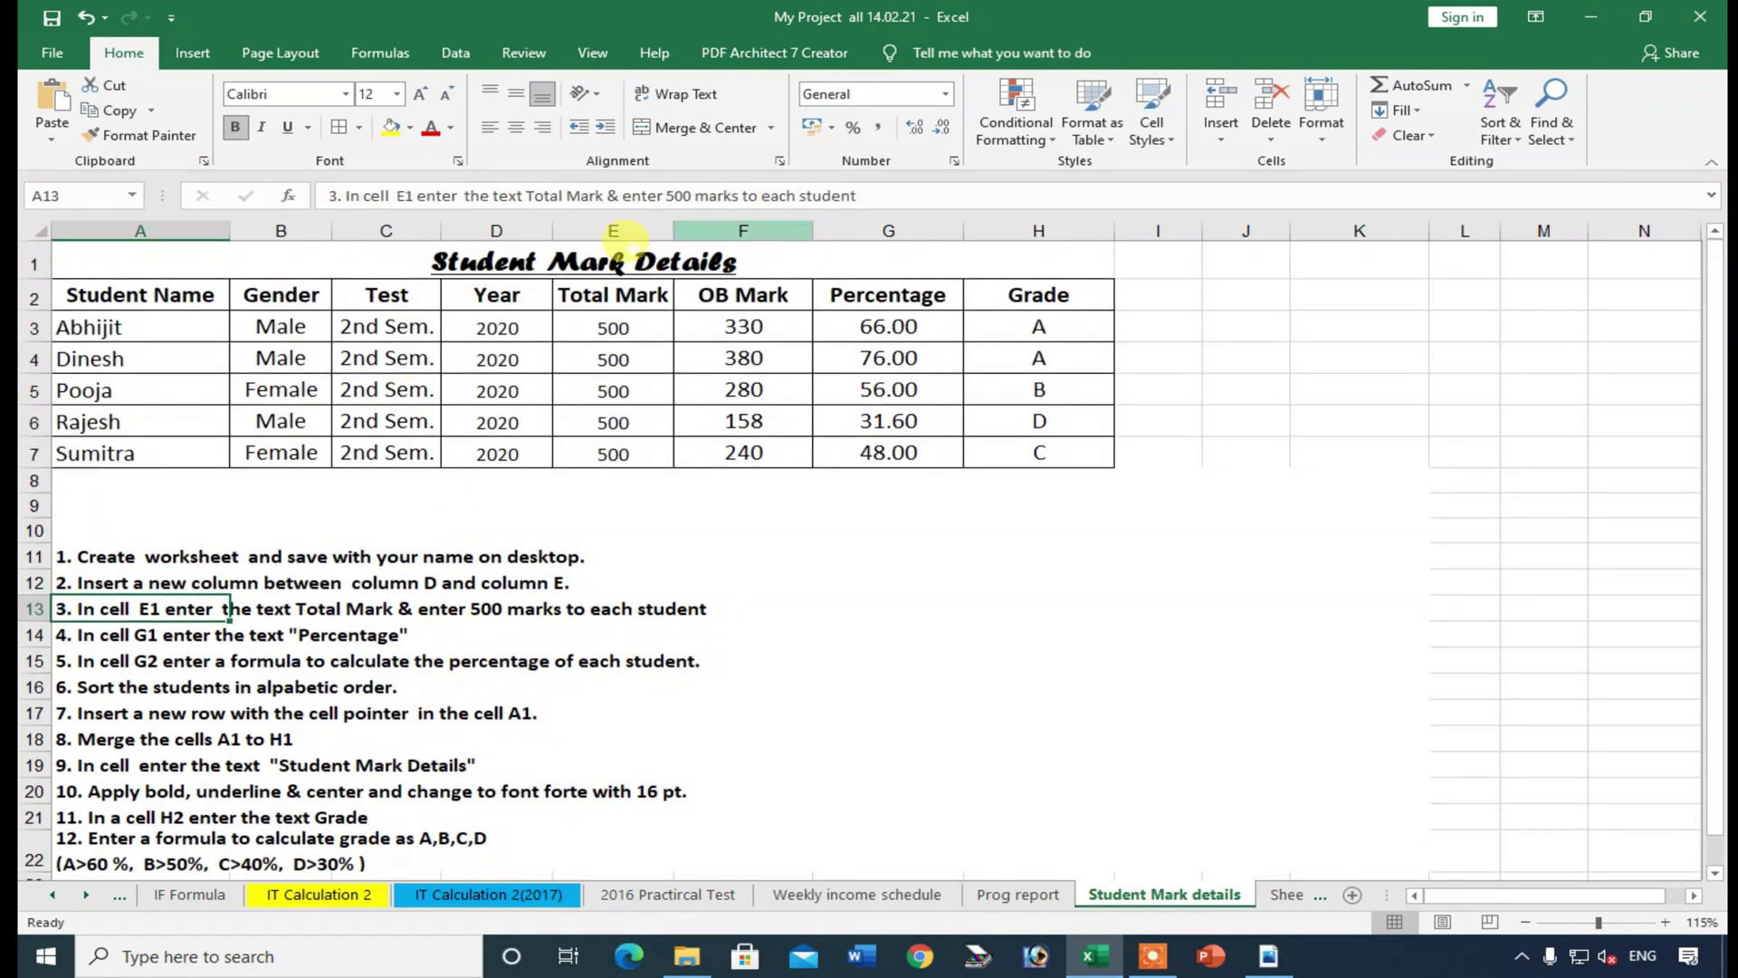
- Examine the merged Student Mark Details heading and compare the mark table with the exercise instructions
left_click(426, 263)
scroll(204, 675, "down", 4)
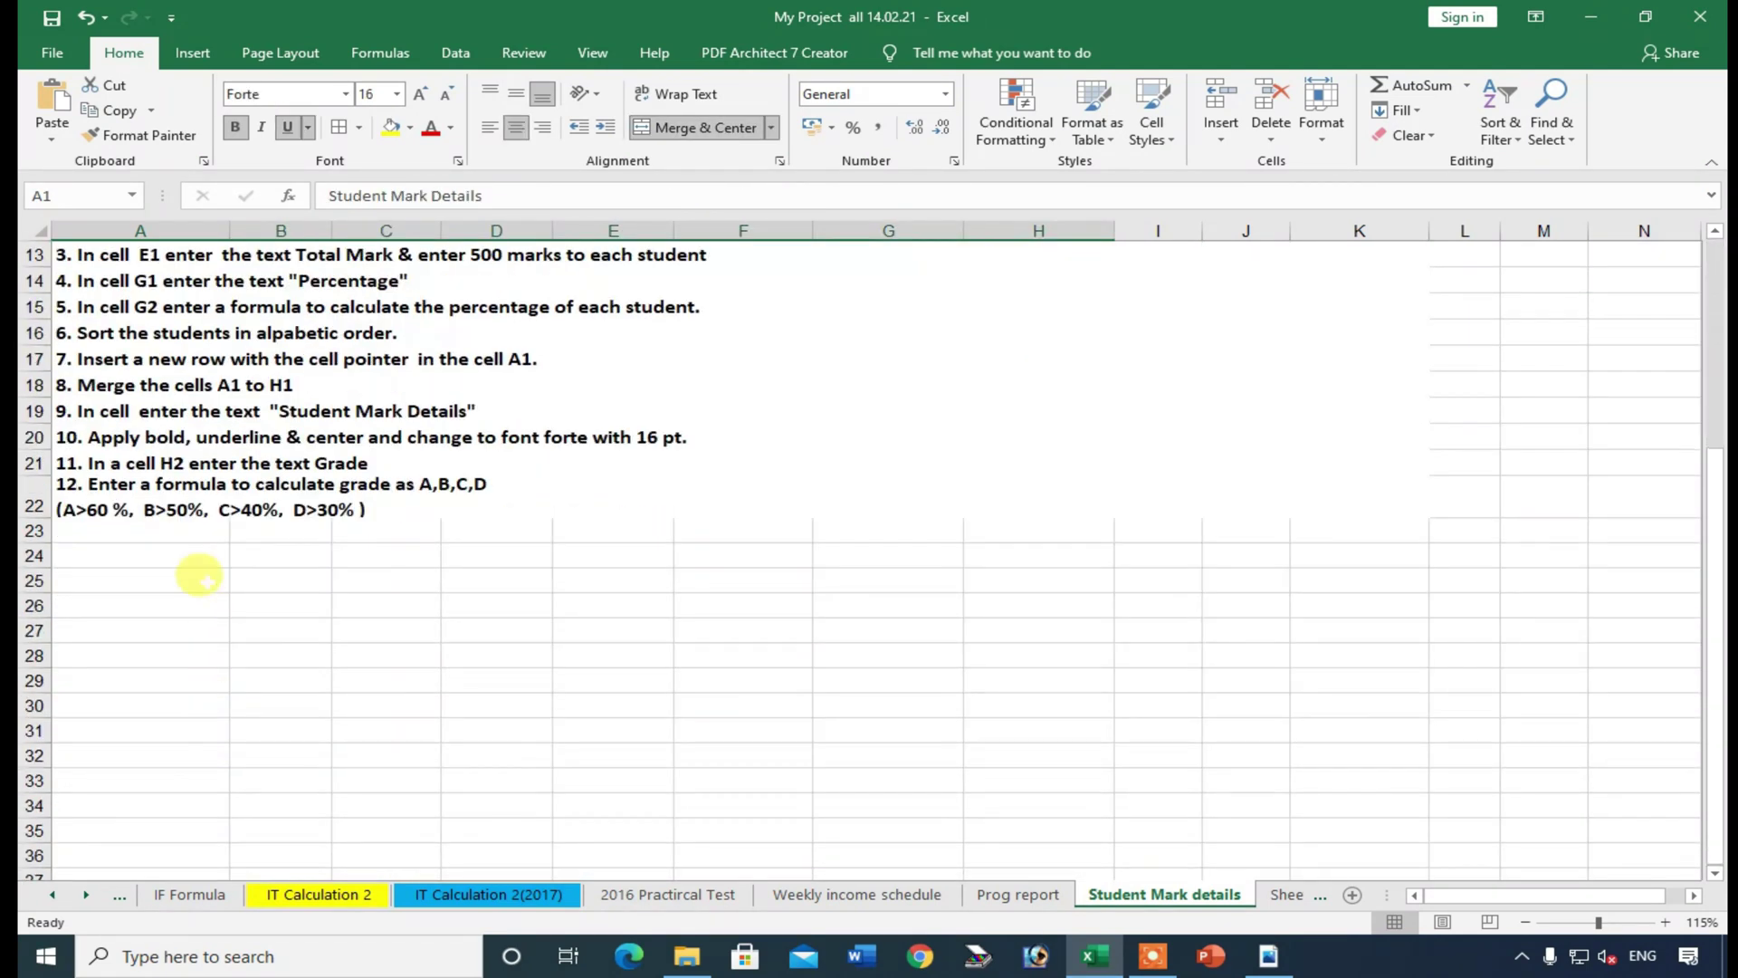
scroll(199, 575, "up", 4)
left_click_drag(177, 272, 865, 477)
left_click(869, 480)
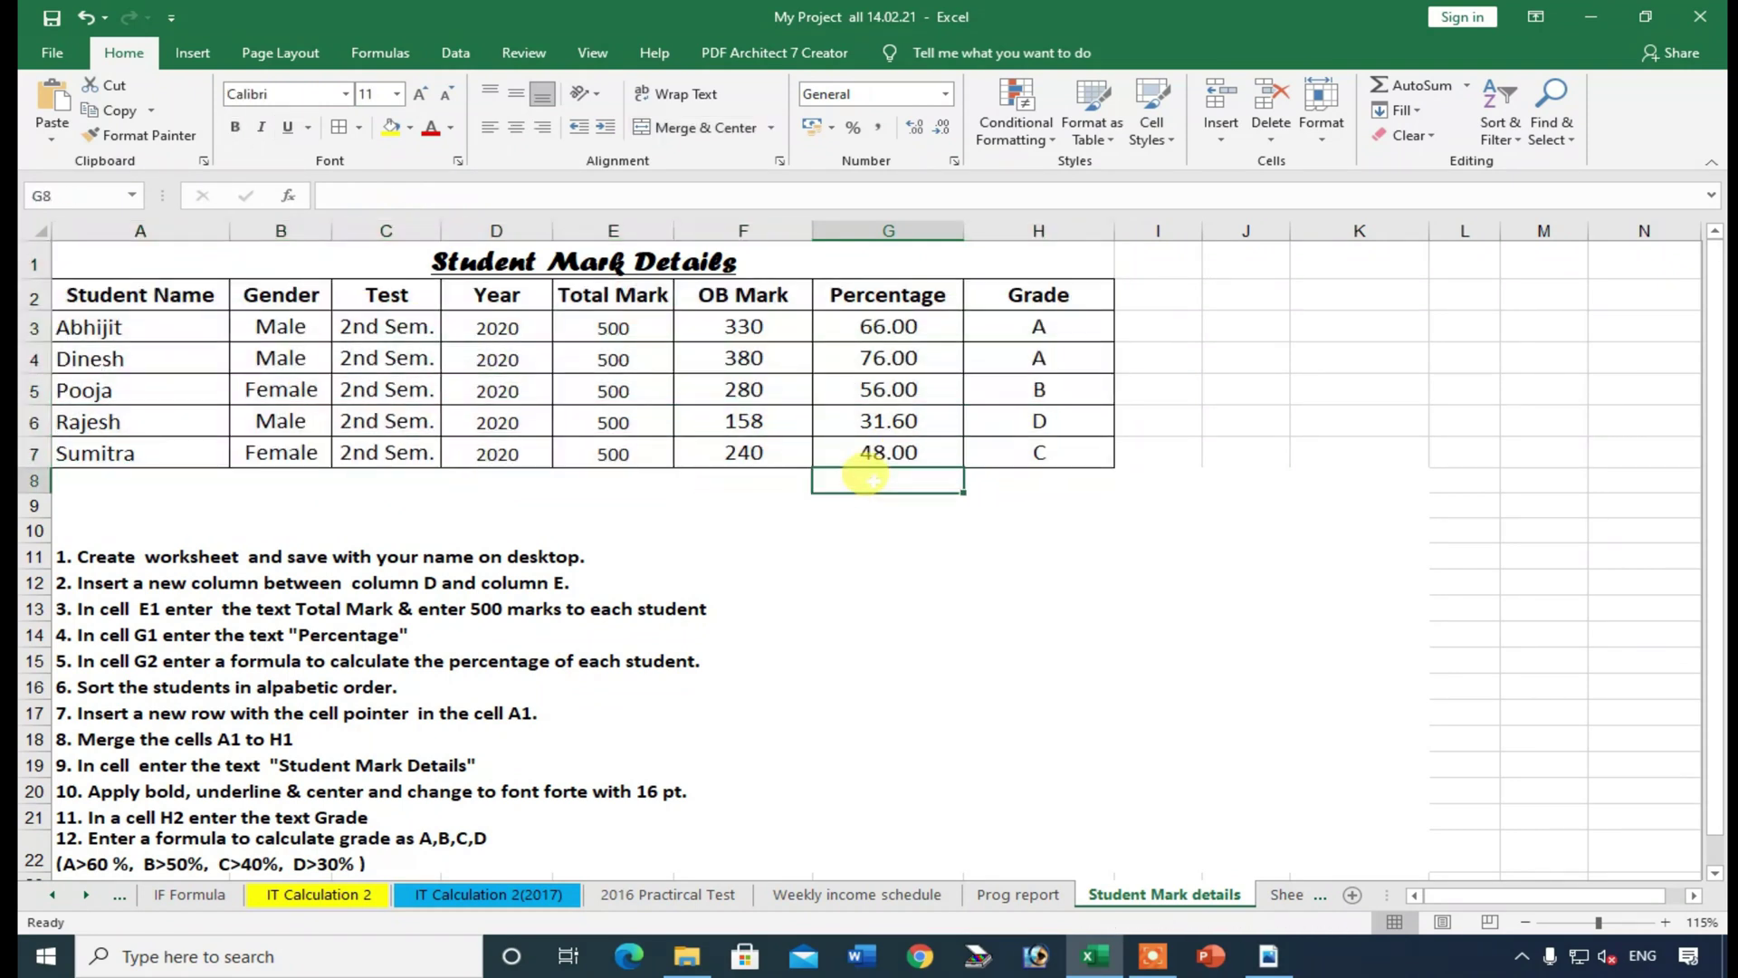
left_click_drag(528, 260, 788, 860)
scroll(867, 639, "down", 4)
- Open the 2016 Practircal Test sheet and examine its name table, yellow-filled cells and five questions
left_click(668, 895)
left_click(932, 686)
left_click_drag(166, 280, 228, 819)
left_click(858, 543)
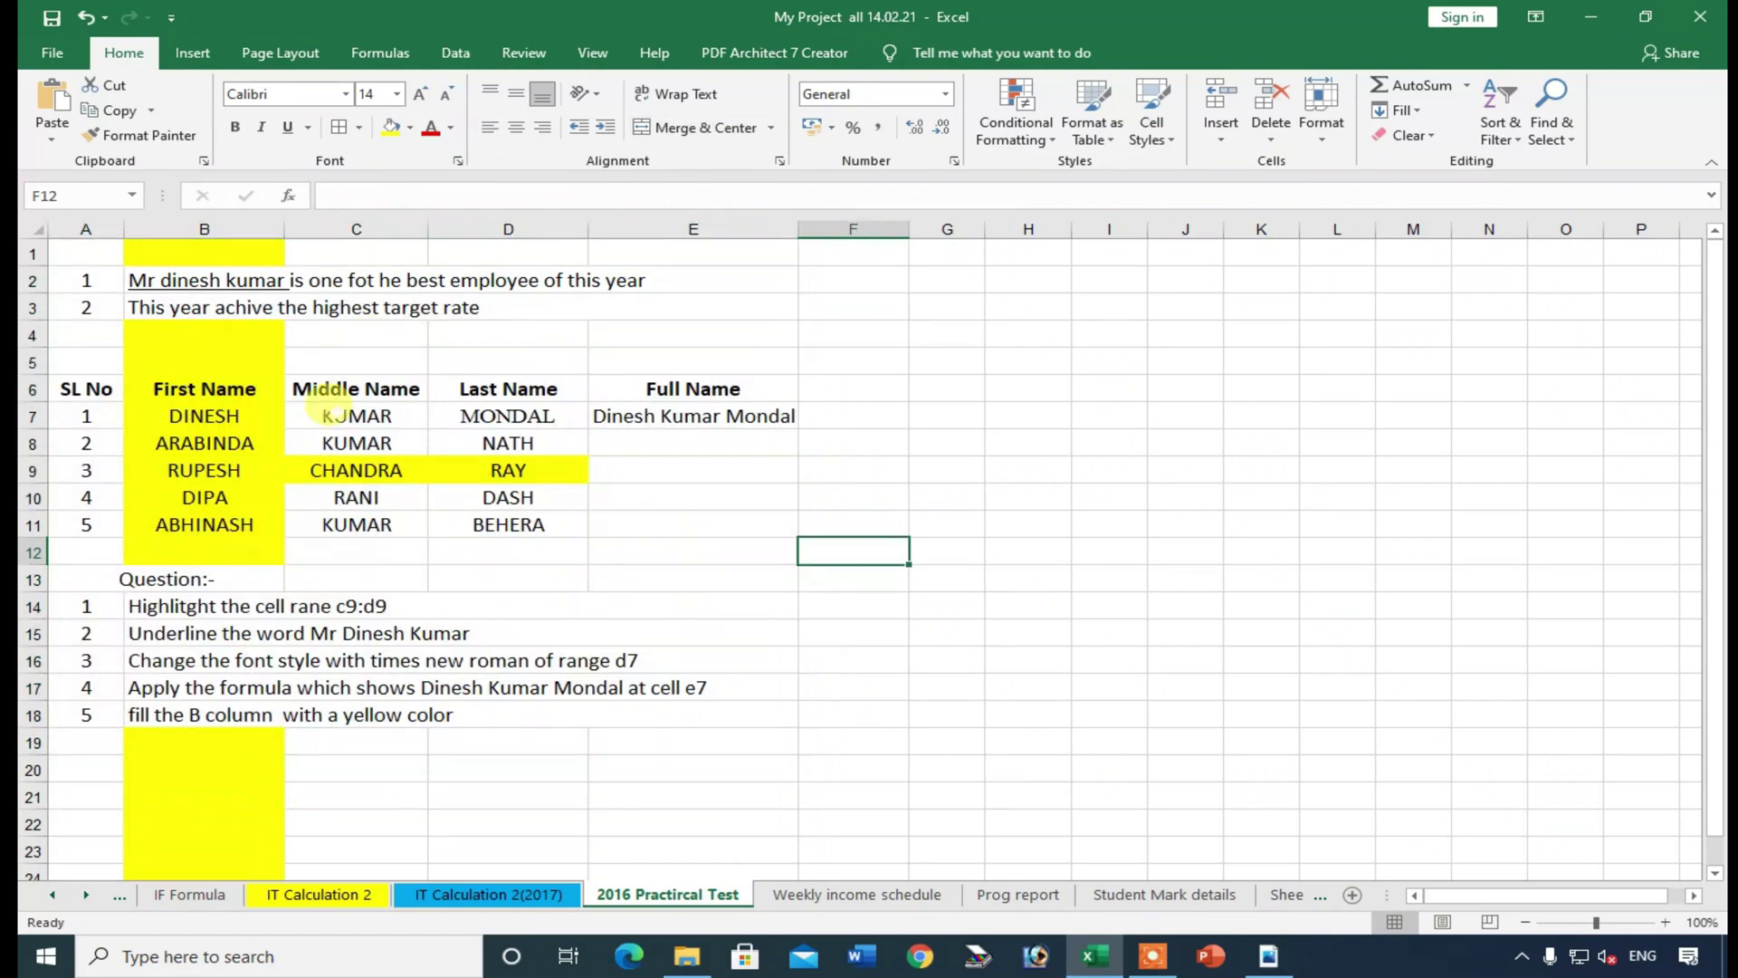
scroll(373, 653, "down", 3)
scroll(373, 652, "up", 3)
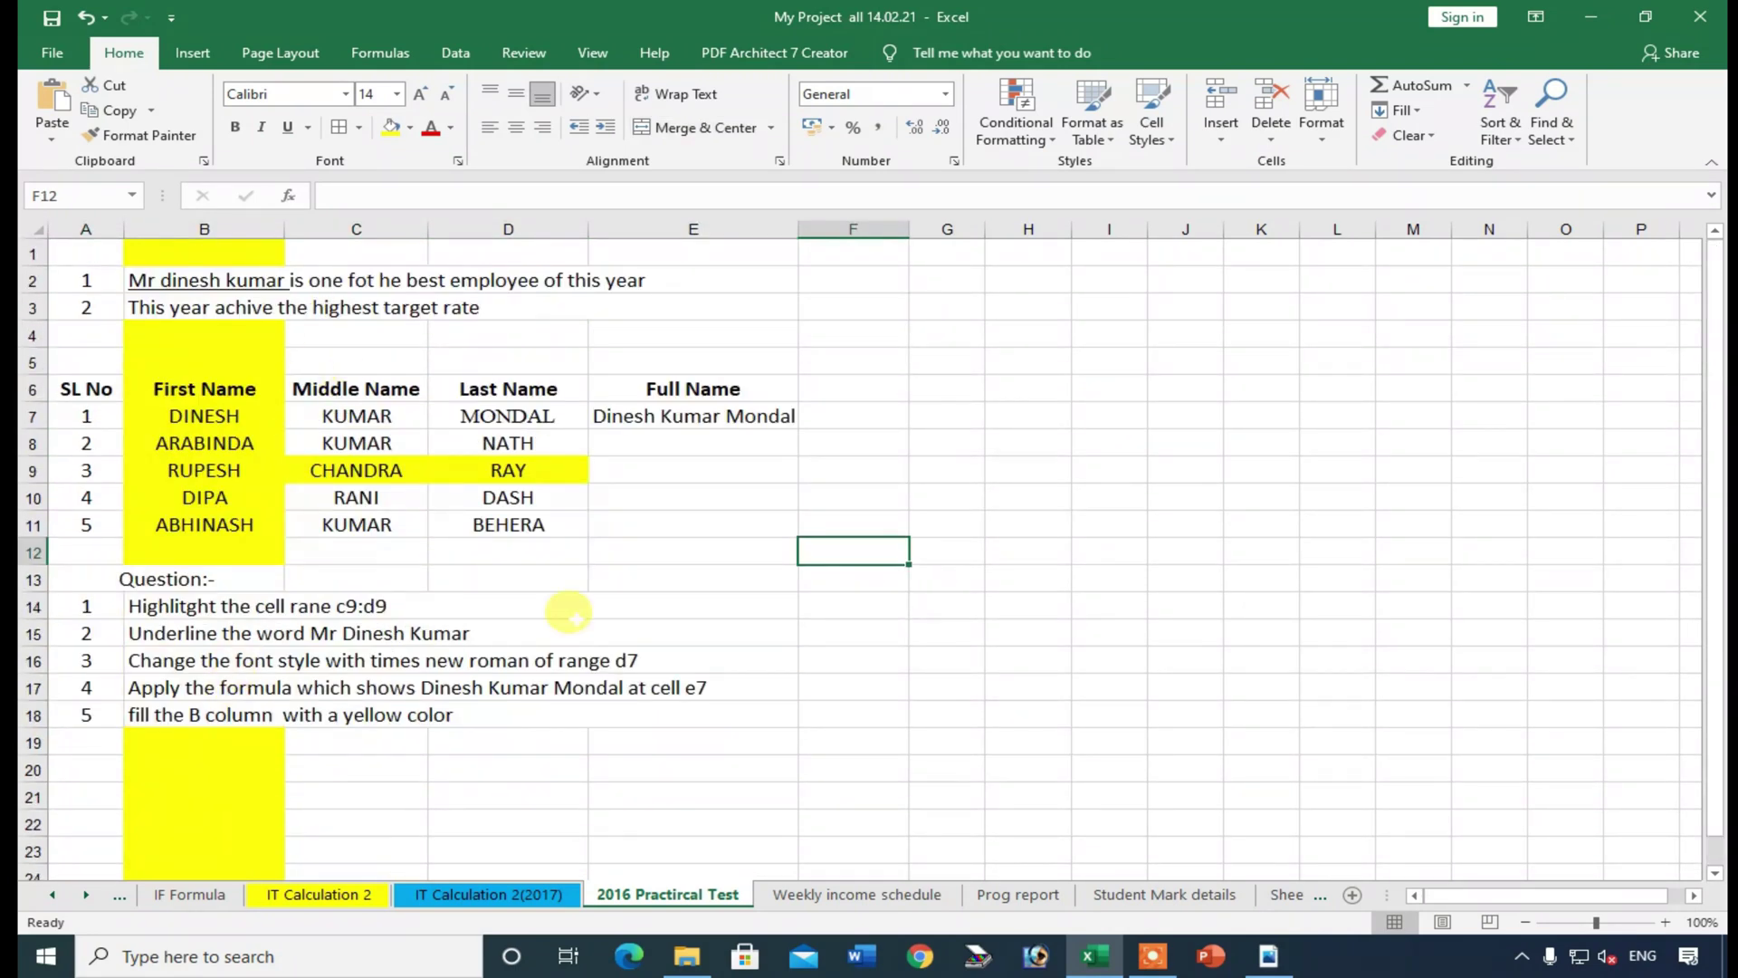
- Look through the Weekly income schedule, Prog report, Student Mark details, Sheet1, Sum formula and Tax project sheets
left_click(856, 894)
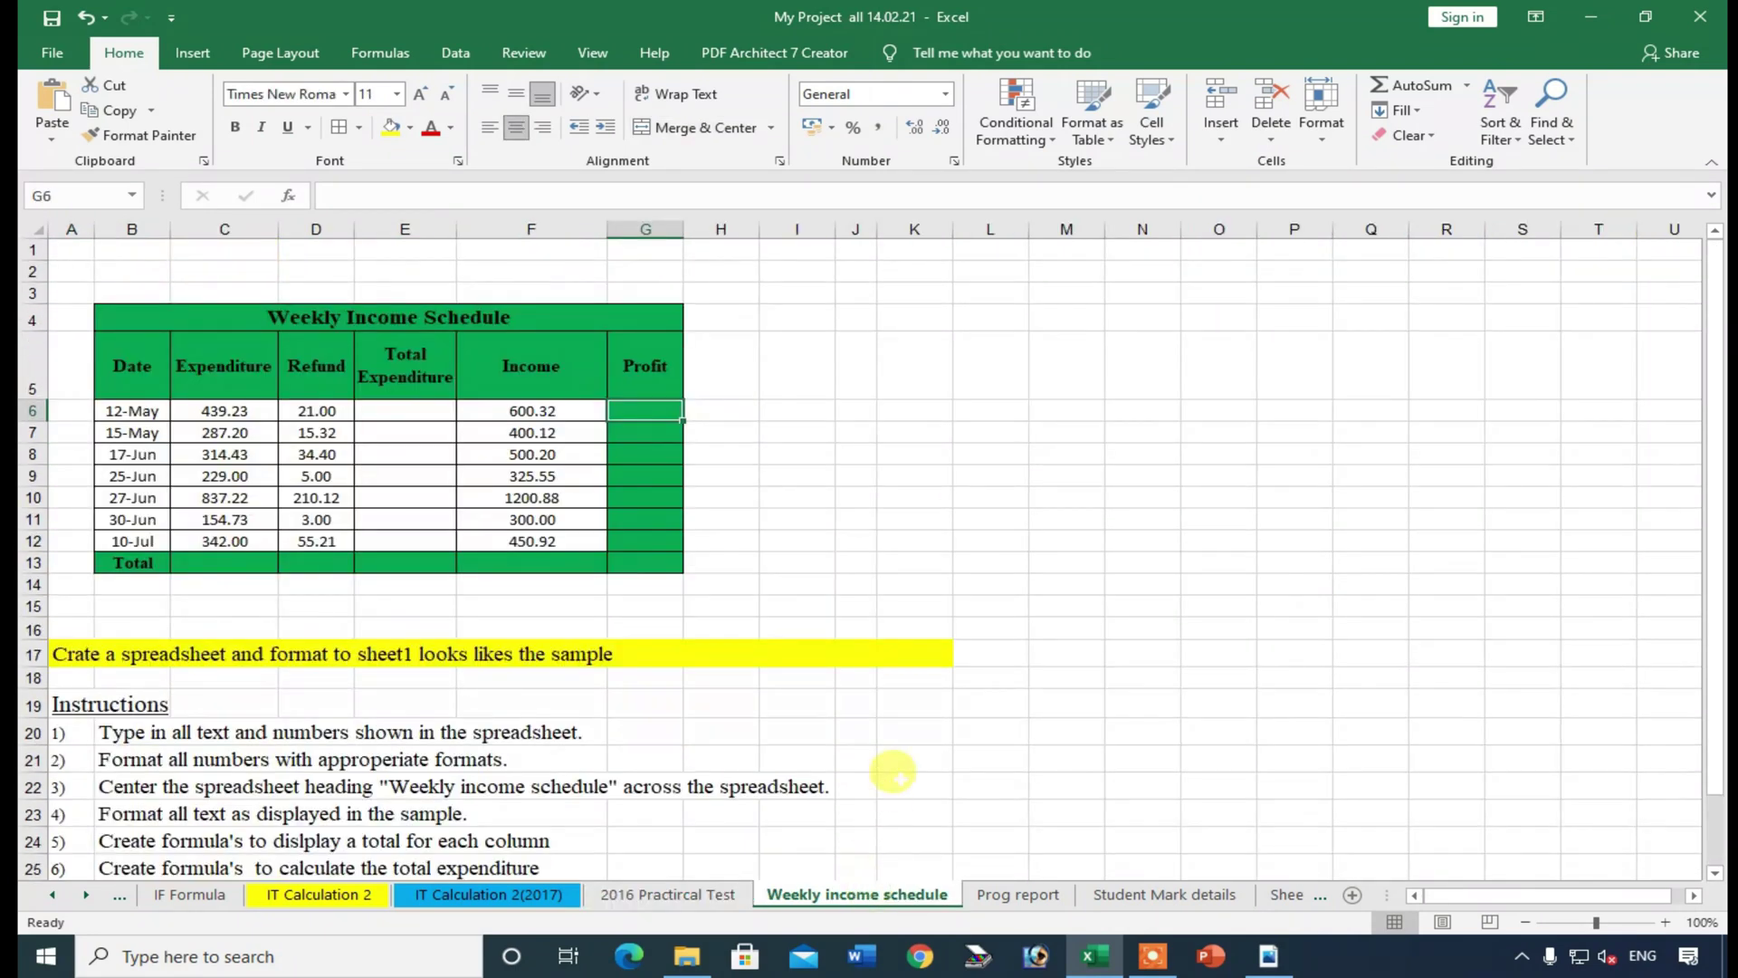
left_click(1013, 896)
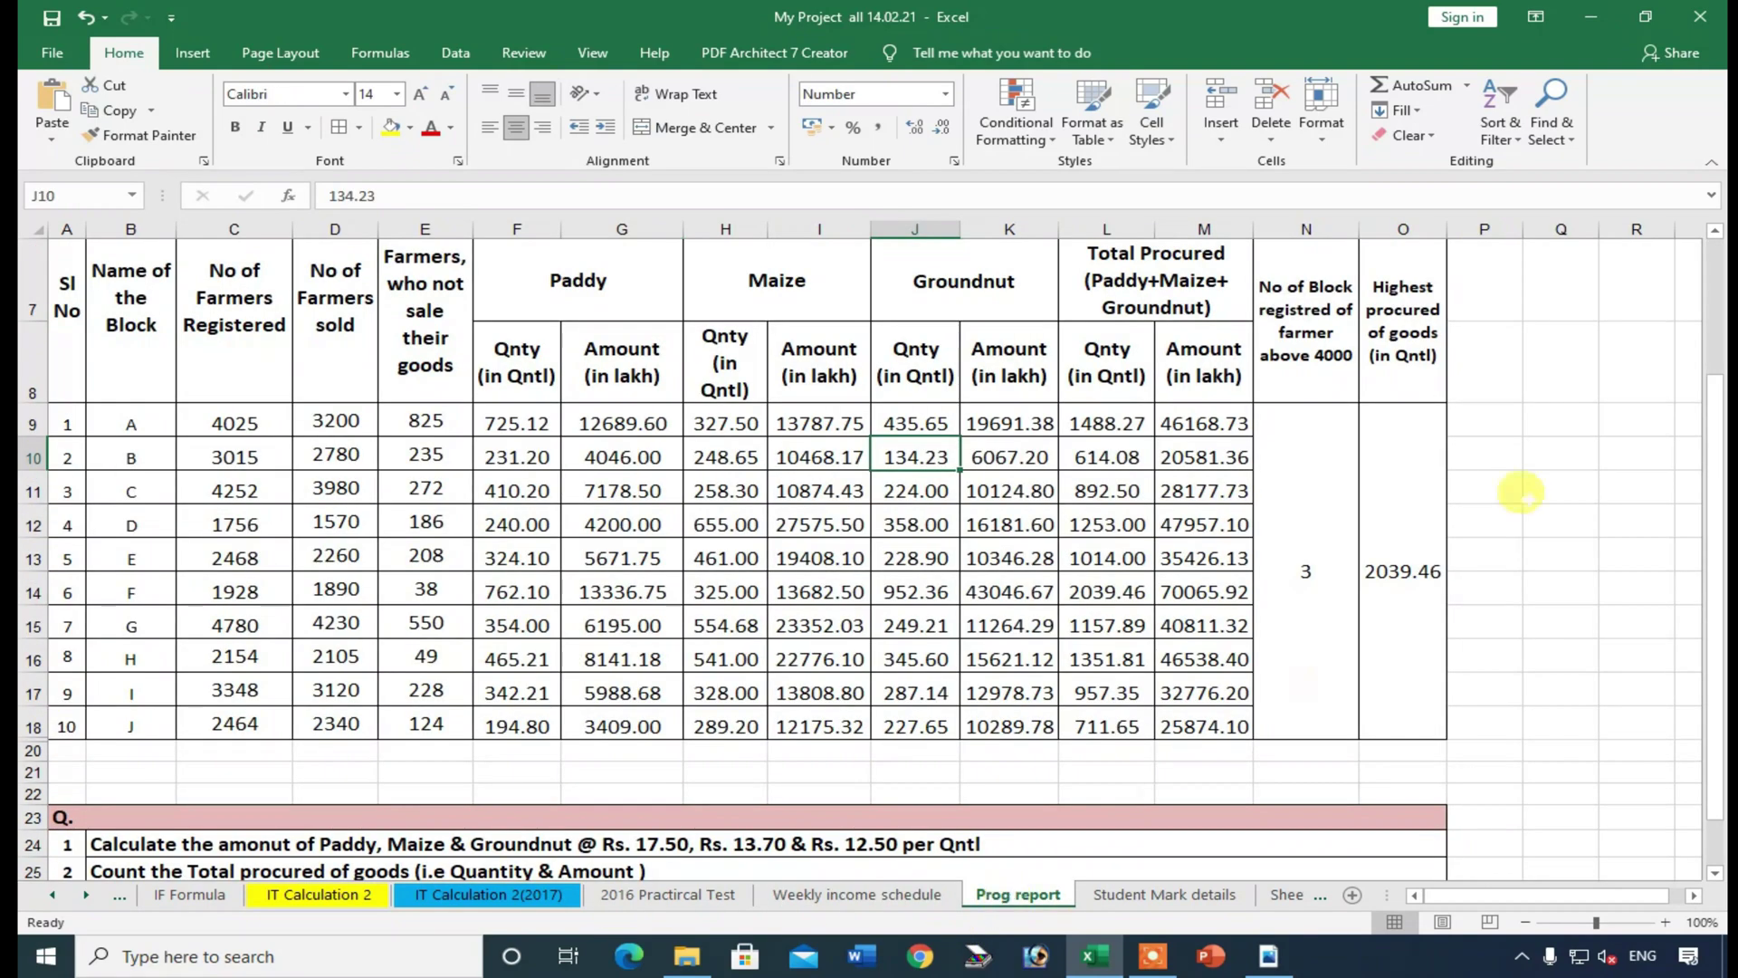
scroll(1521, 493, "down", 3)
left_click(1189, 896)
scroll(804, 673, "up", 4)
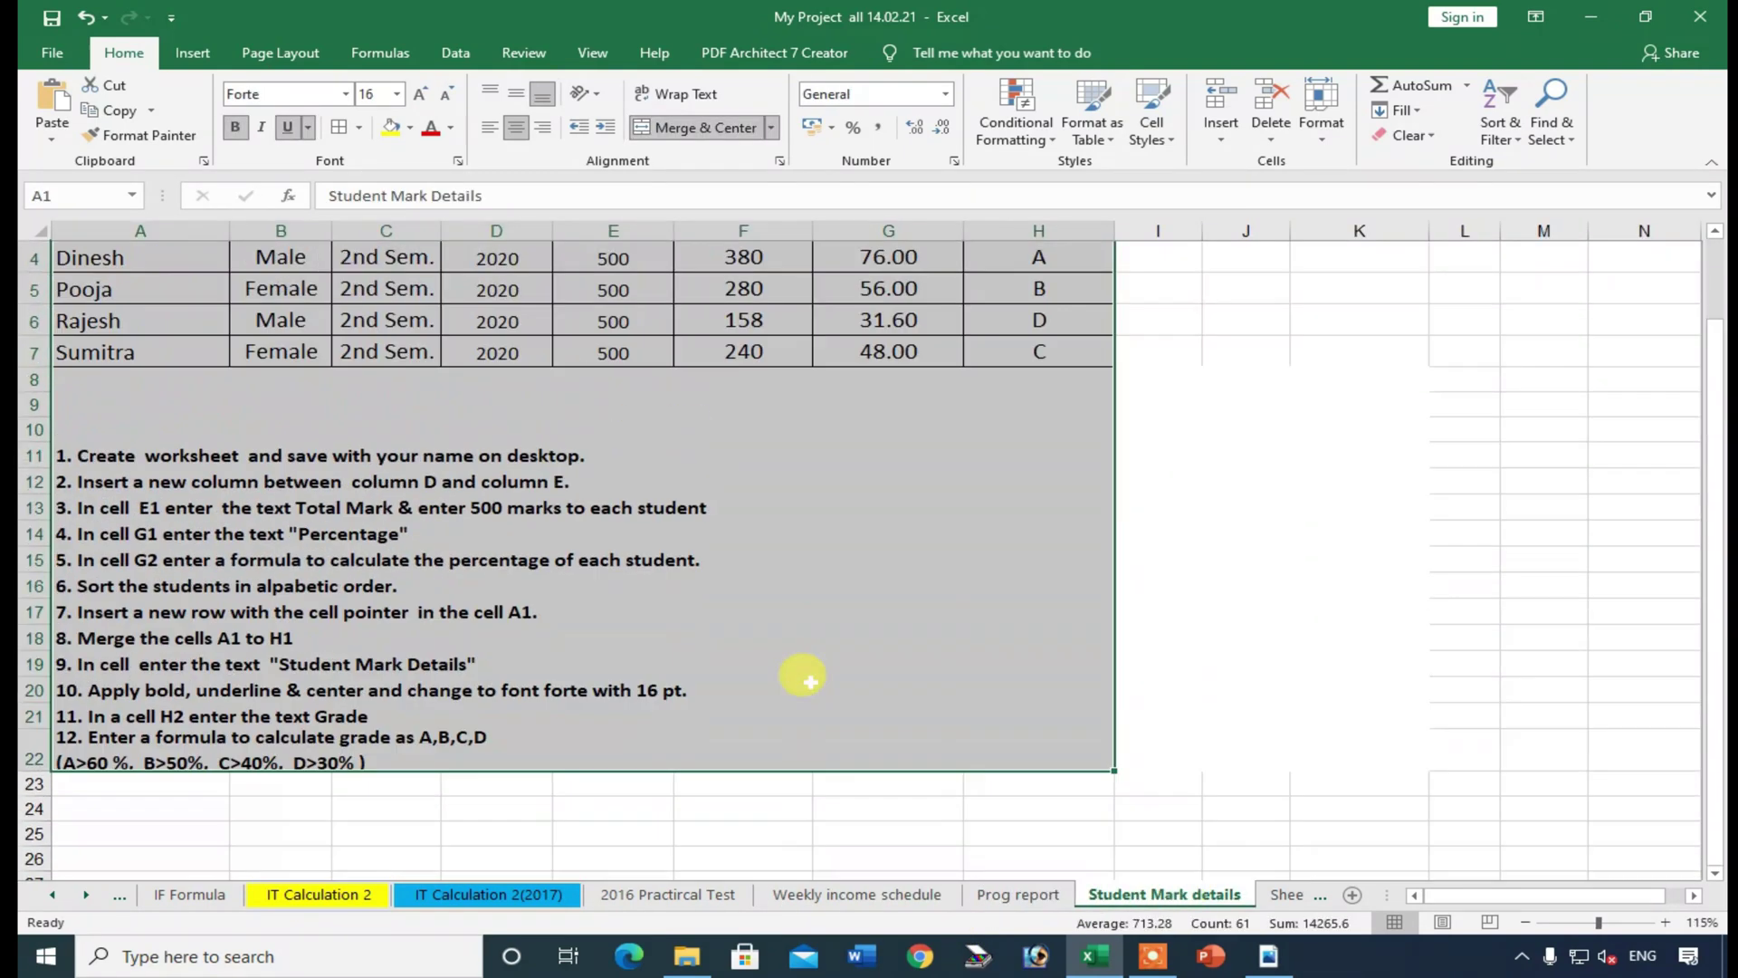
left_click(709, 454)
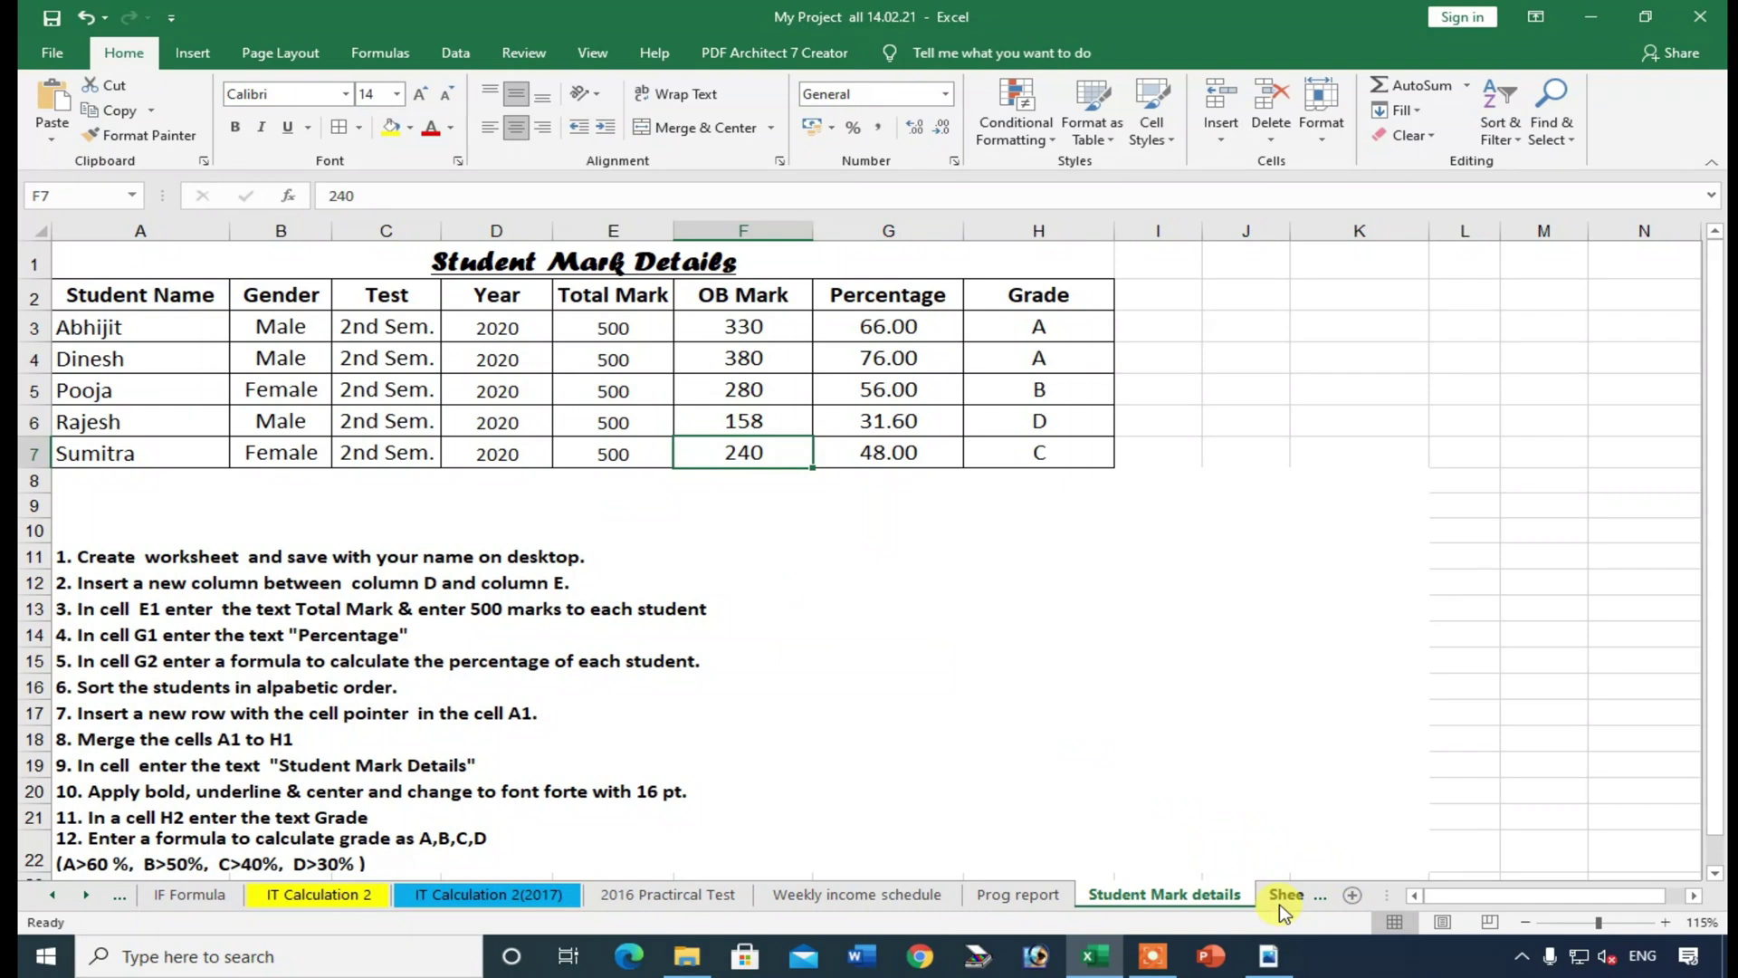
left_click(1284, 897)
left_click(1284, 897)
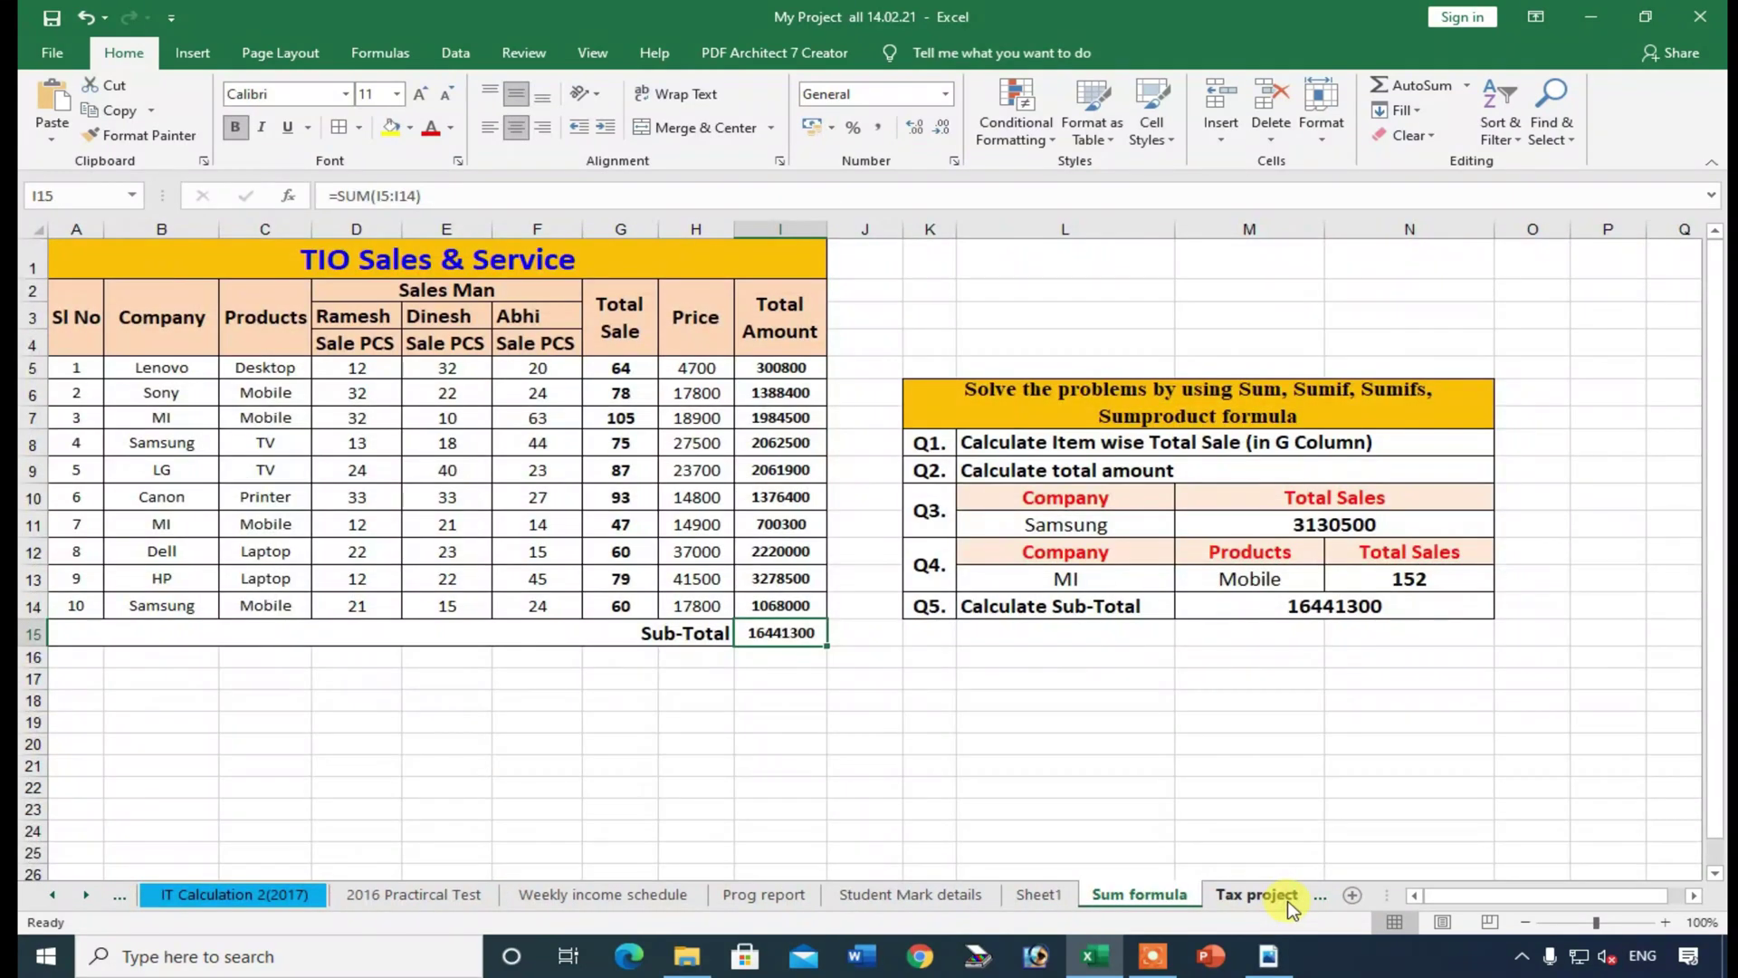
left_click(1286, 896)
- Activate the Divsions sheet from the workbook's sheet list, and examine the worker table and chart on the Incentives sheet
right_click(40, 897)
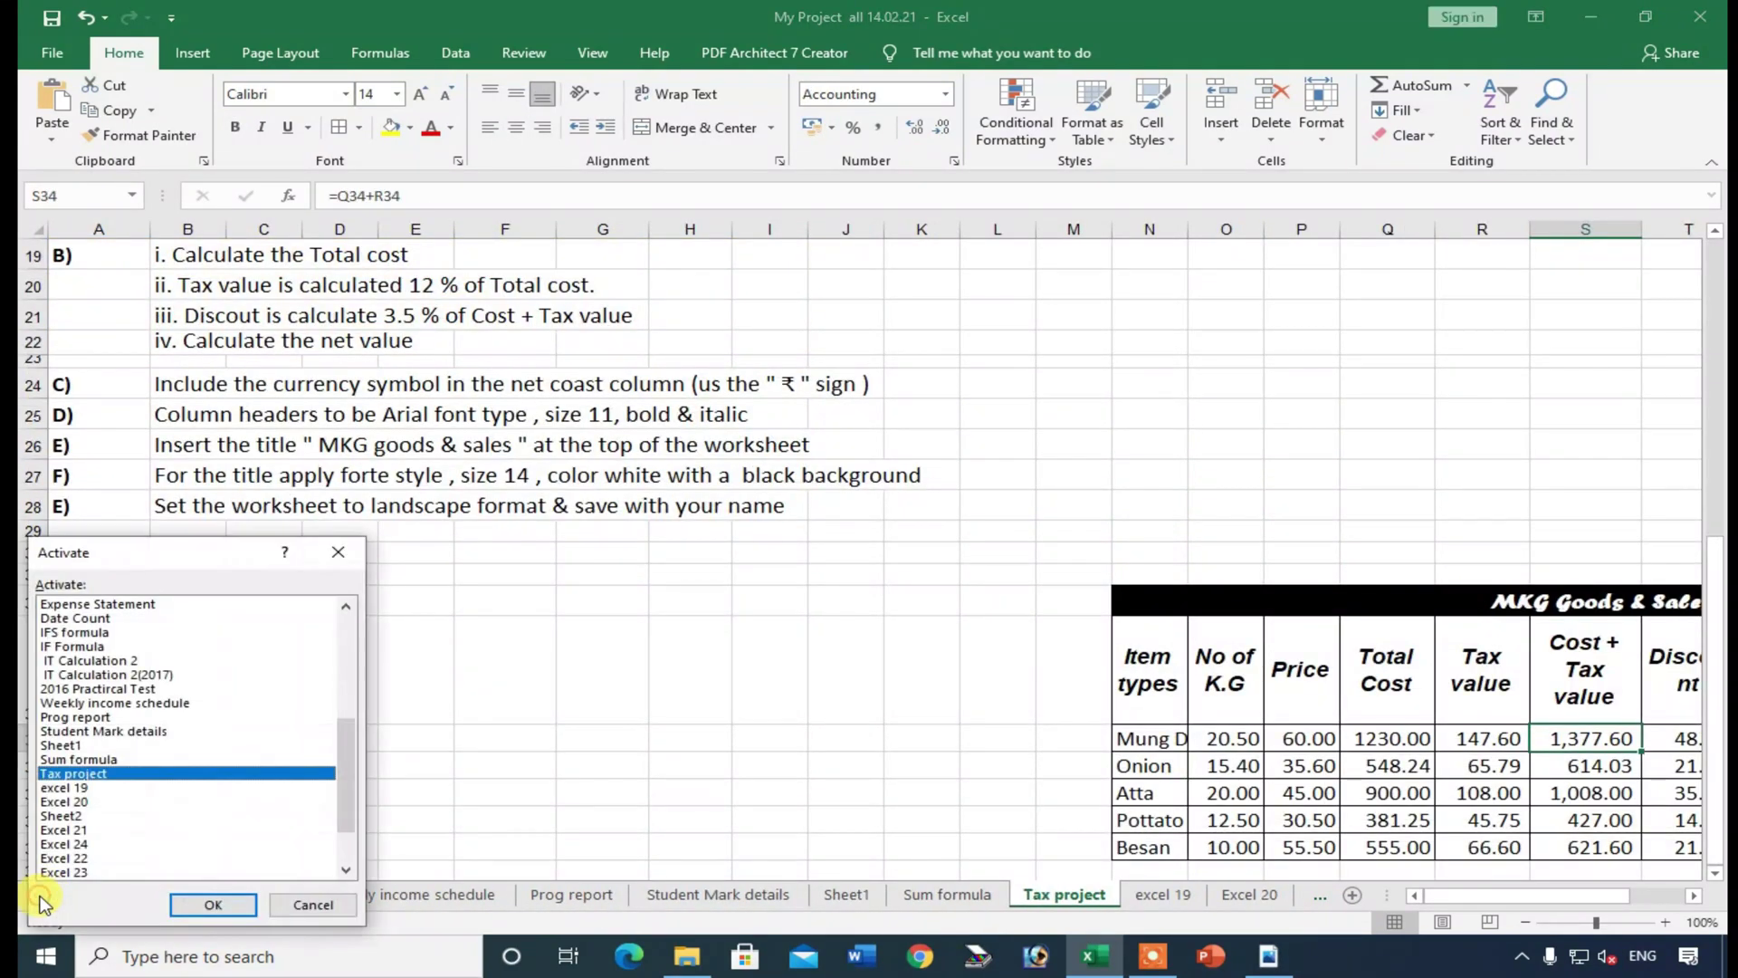
left_click_drag(346, 804, 341, 652)
left_click(73, 732)
left_click(77, 748)
left_click(222, 905)
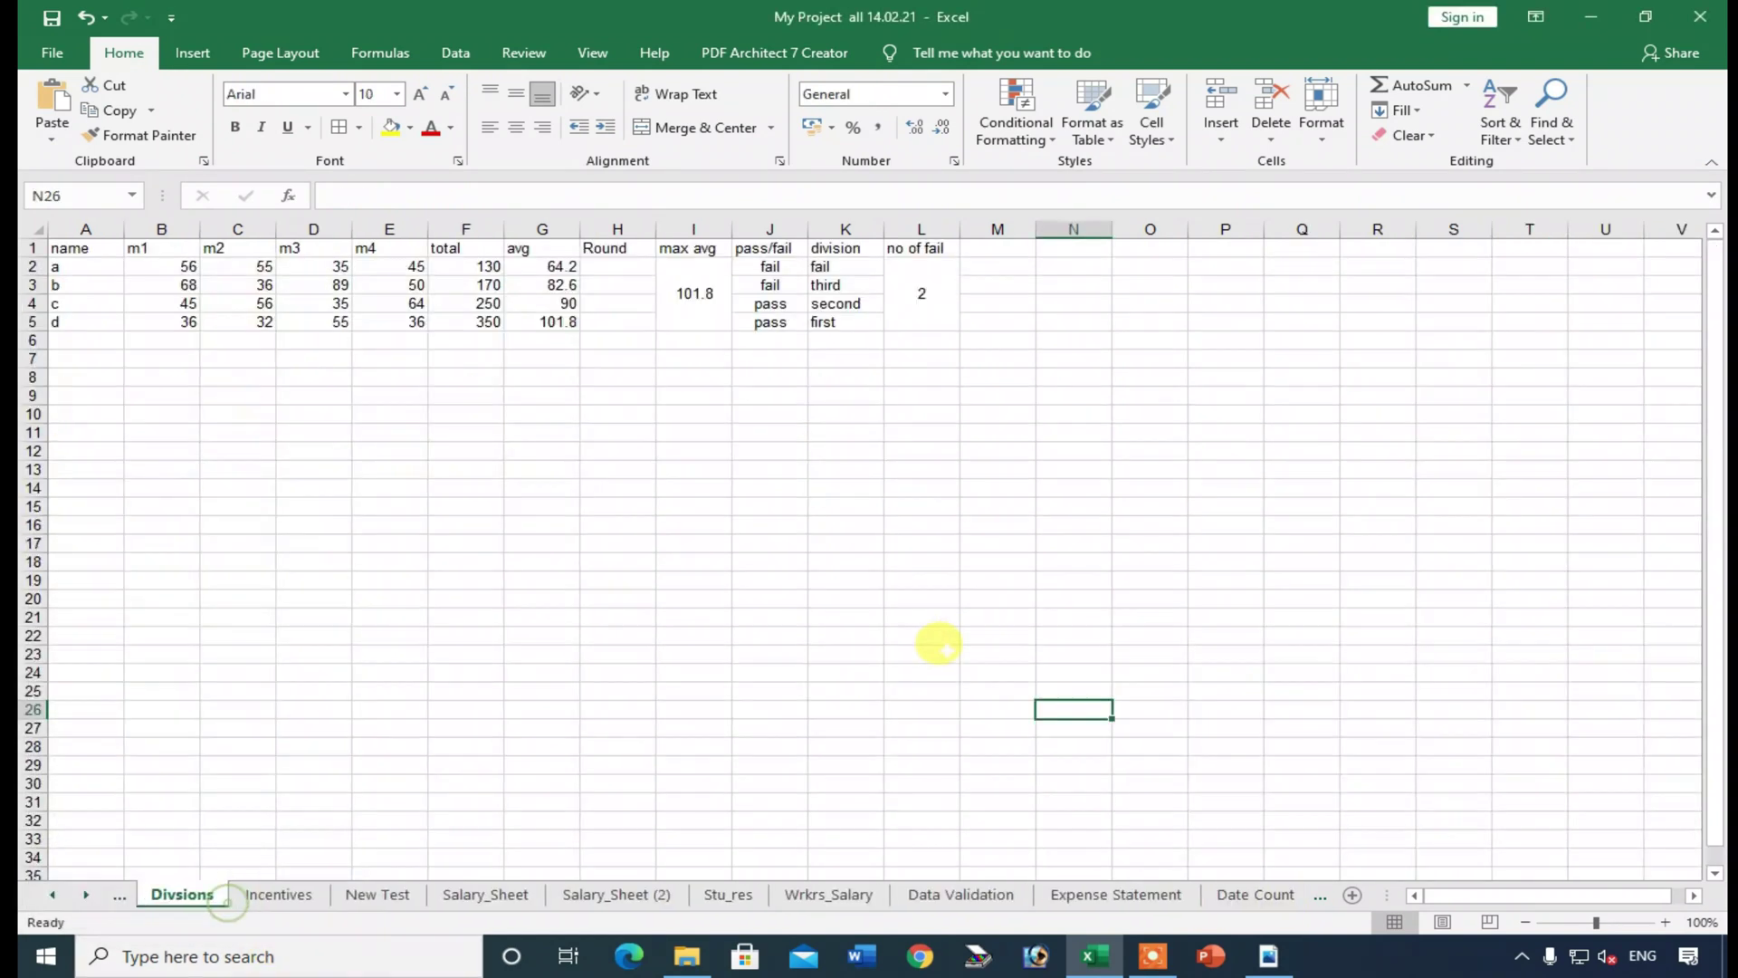
left_click(270, 897)
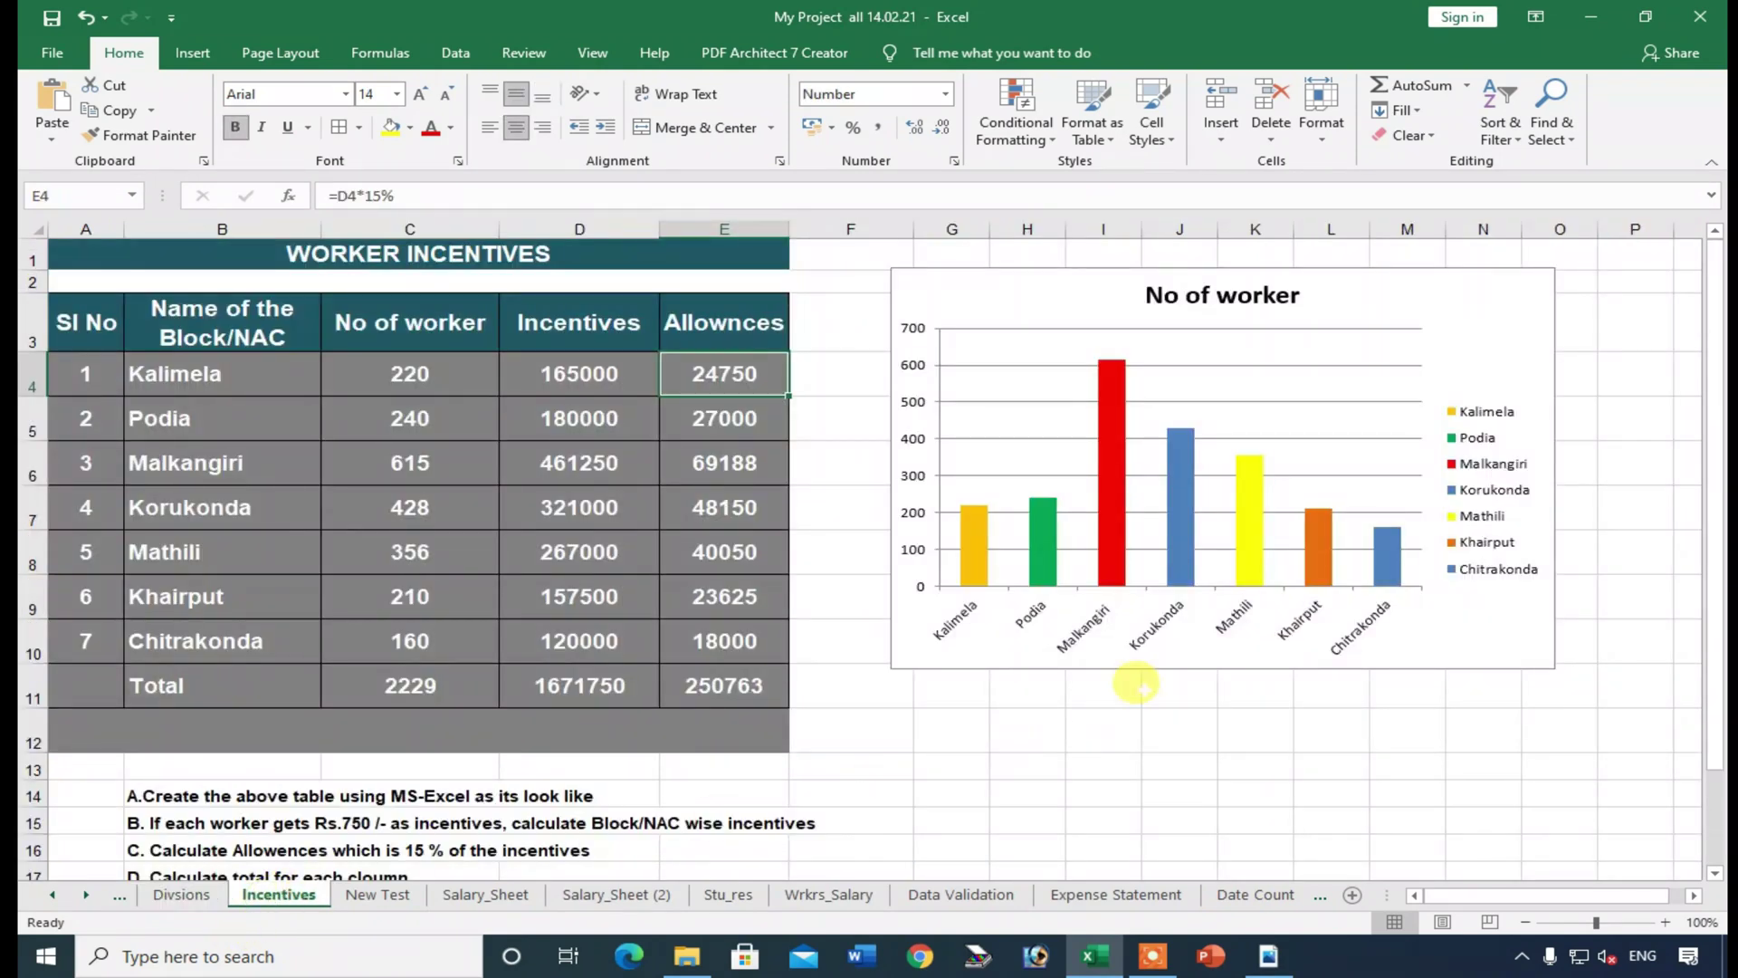
left_click(1101, 761)
scroll(1098, 745, "down", 2)
scroll(1099, 745, "up", 2)
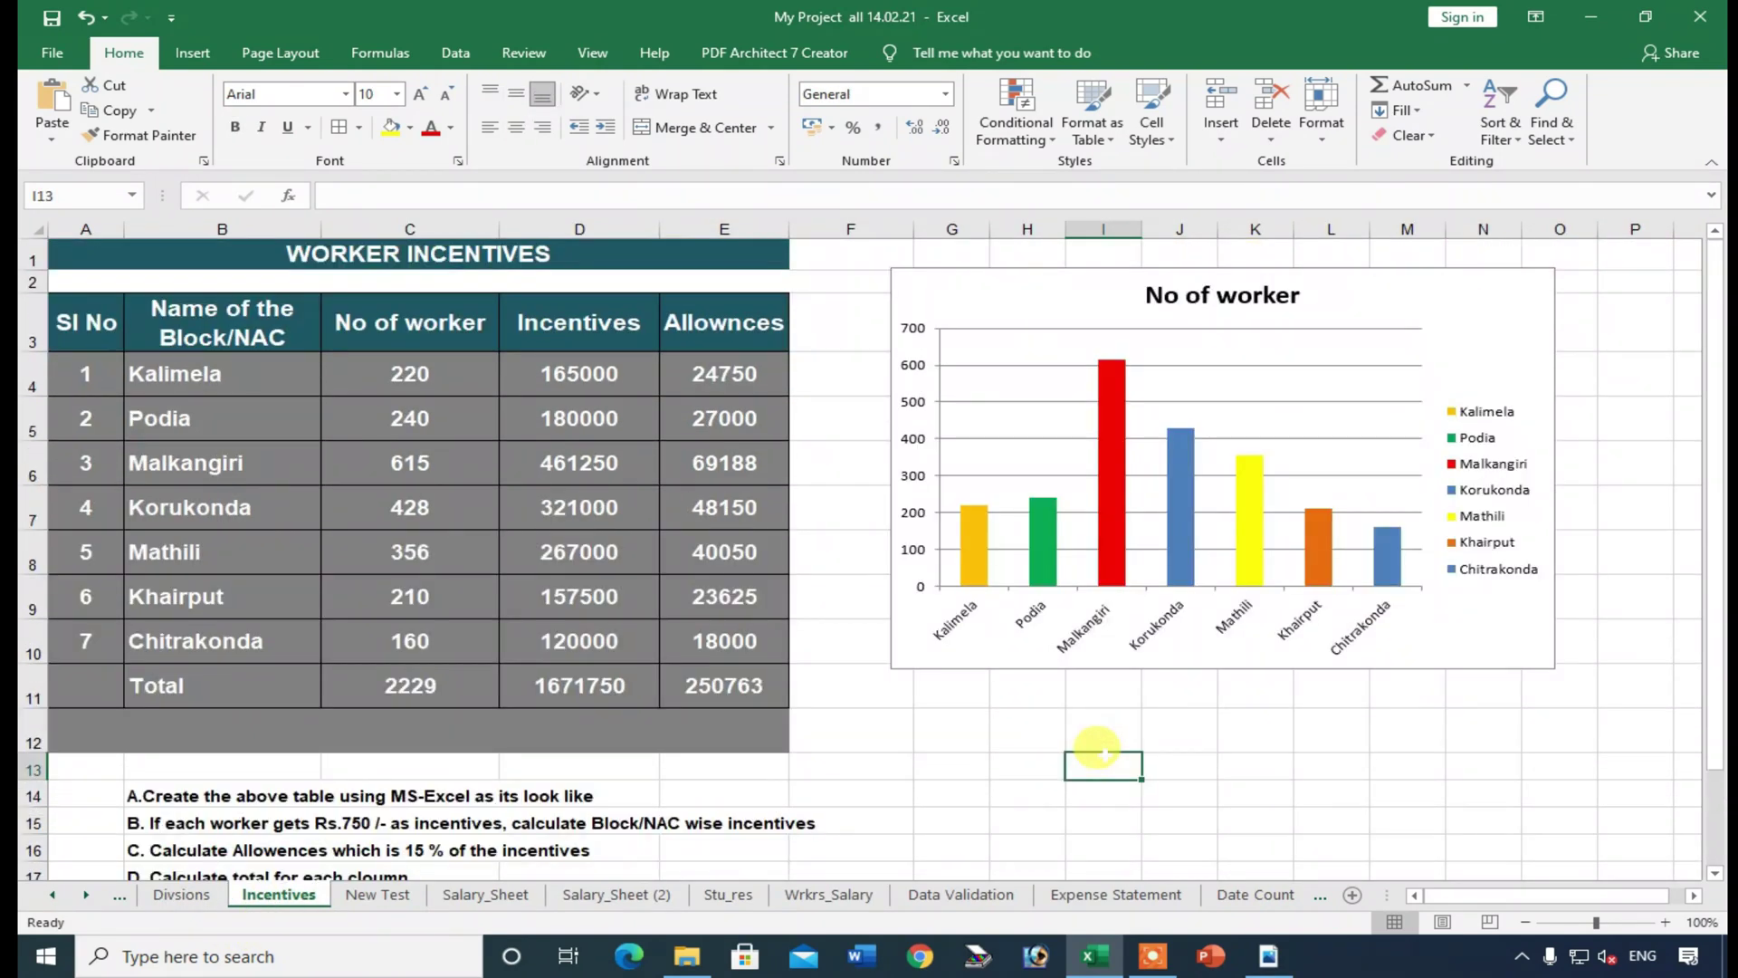
- Switch to the Excel all practice test PDF in Adobe Reader and highlight the formula list from Add, Subtract through Roundup
left_click(1270, 957)
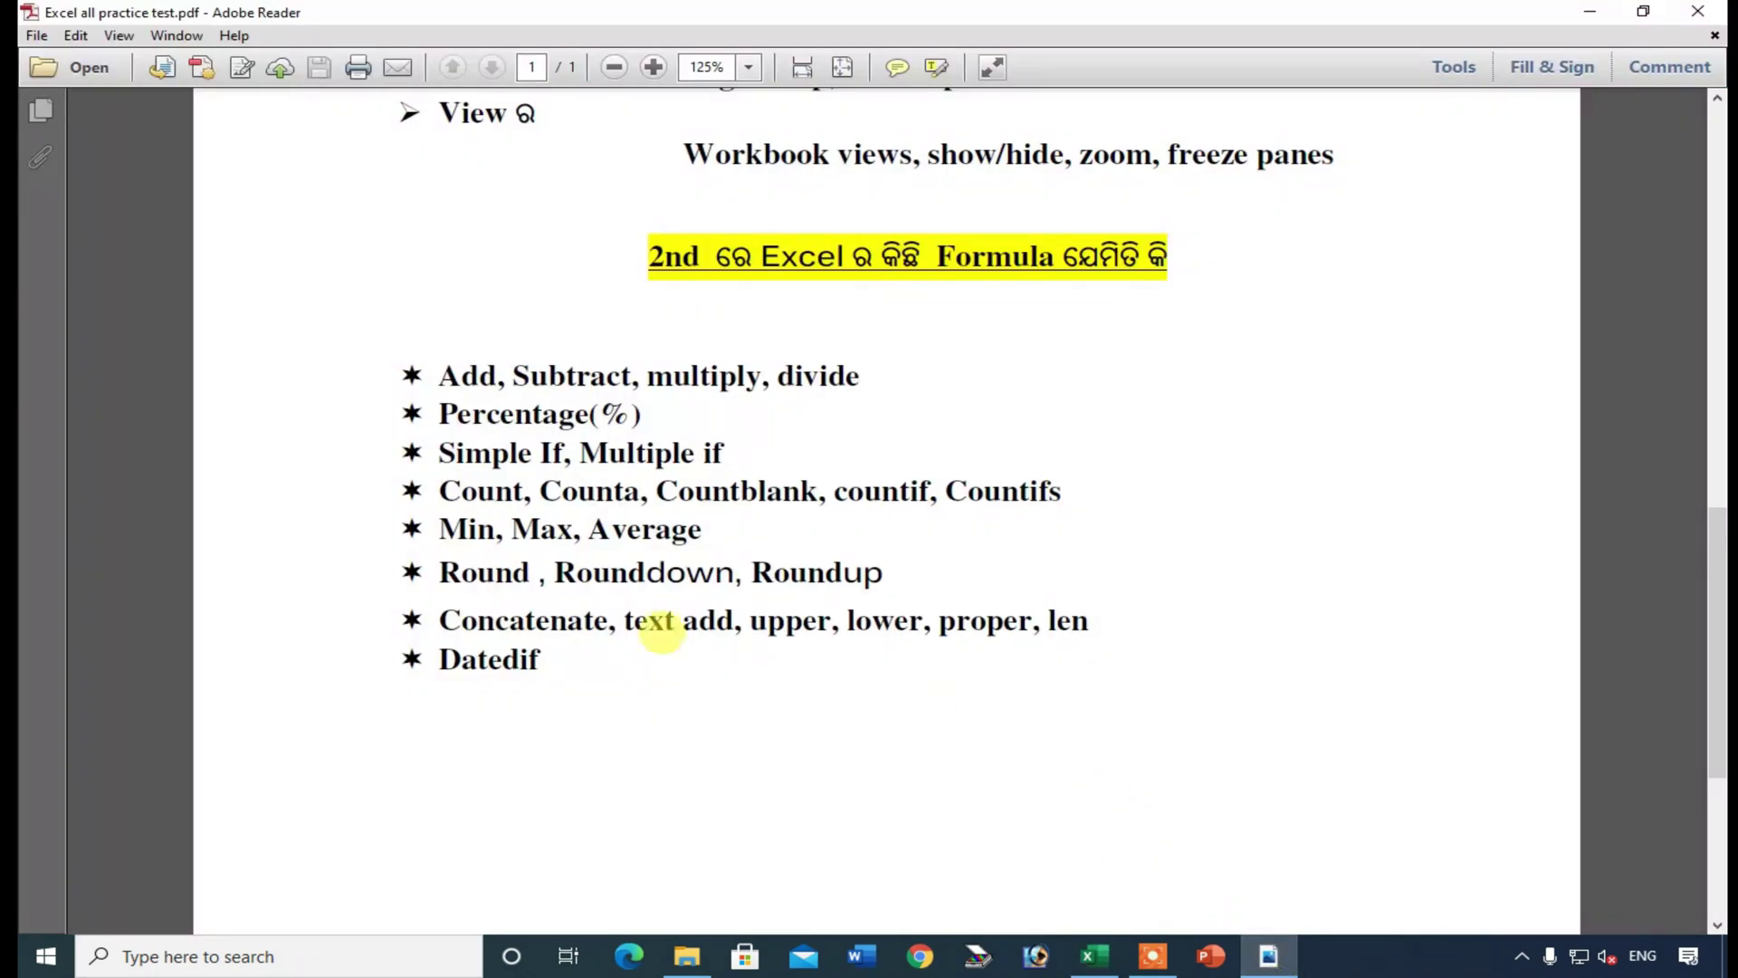
scroll(662, 631, "down", 1)
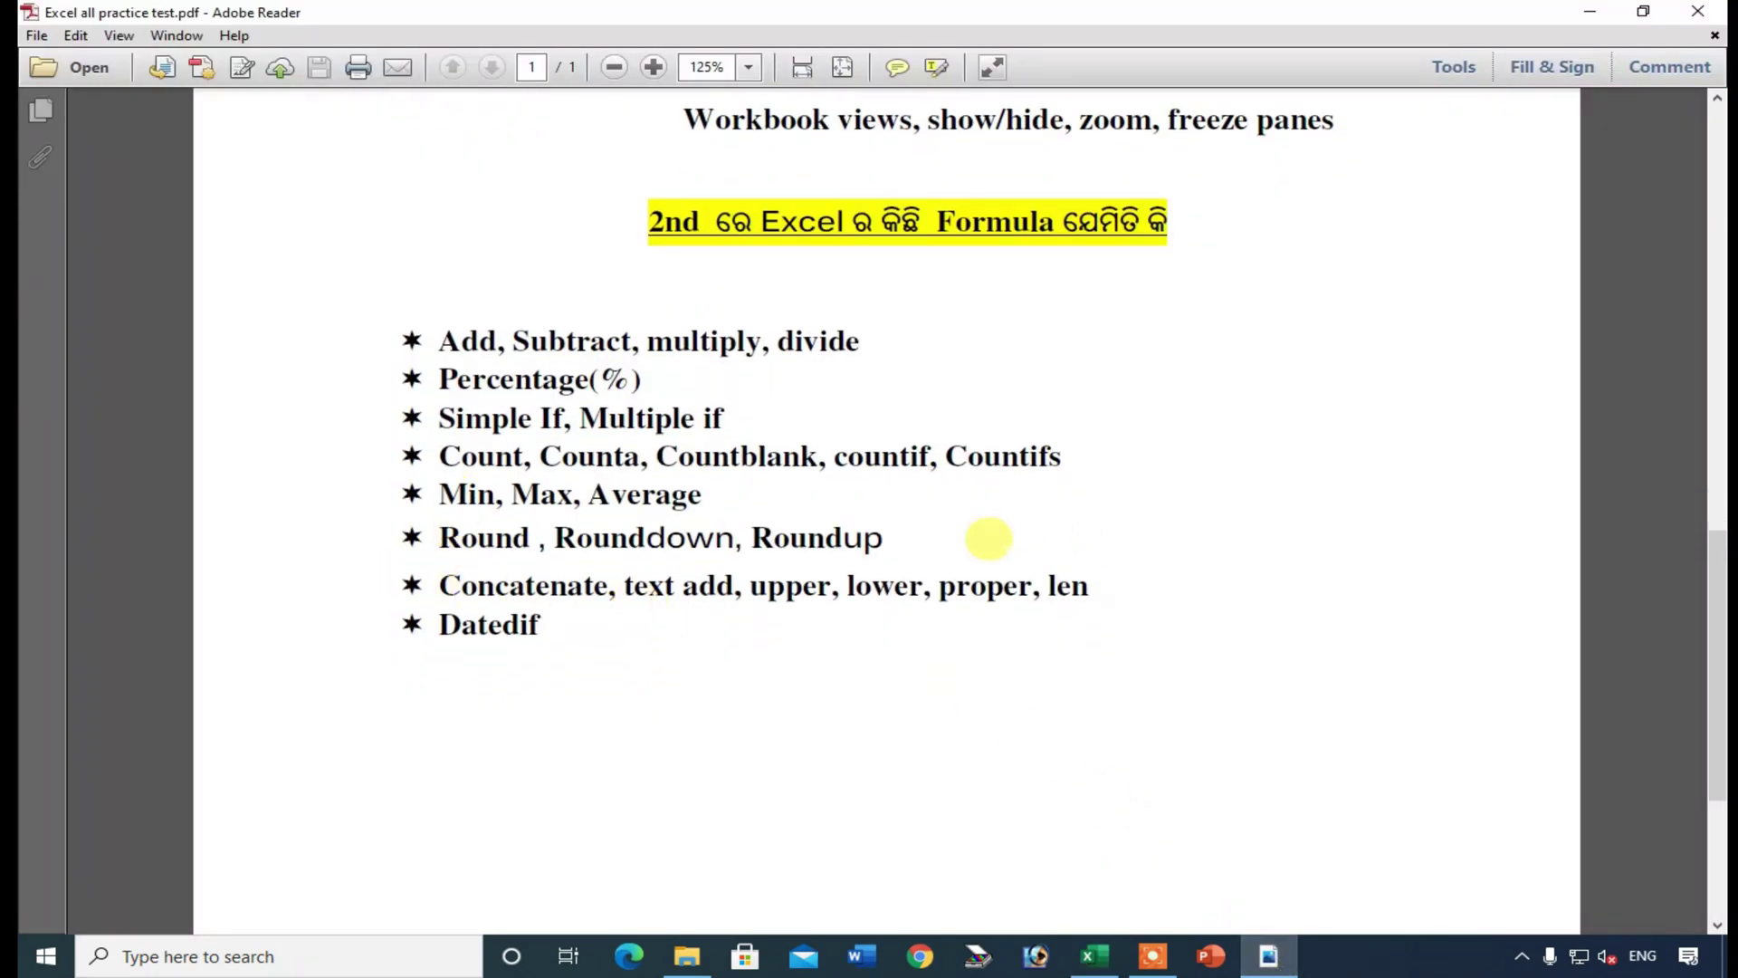
left_click_drag(882, 534, 392, 311)
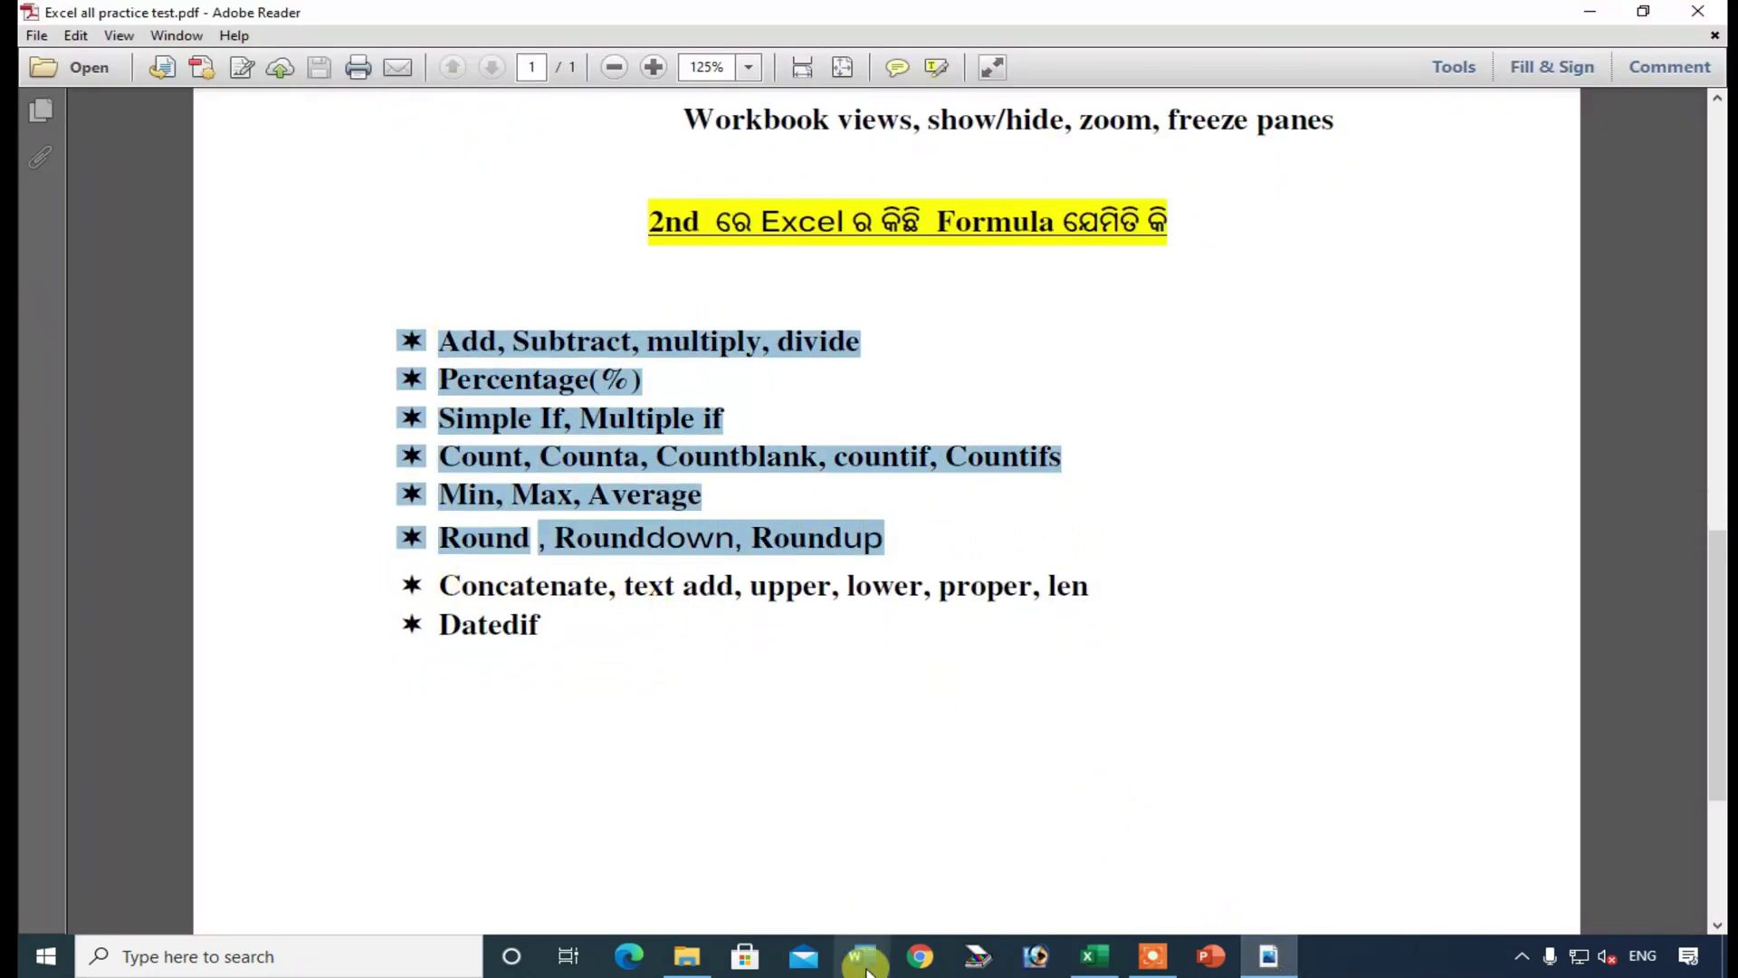
- Switch back to Excel, look over the available formula tools and examine the whole Incentives sheet
left_click(1117, 969)
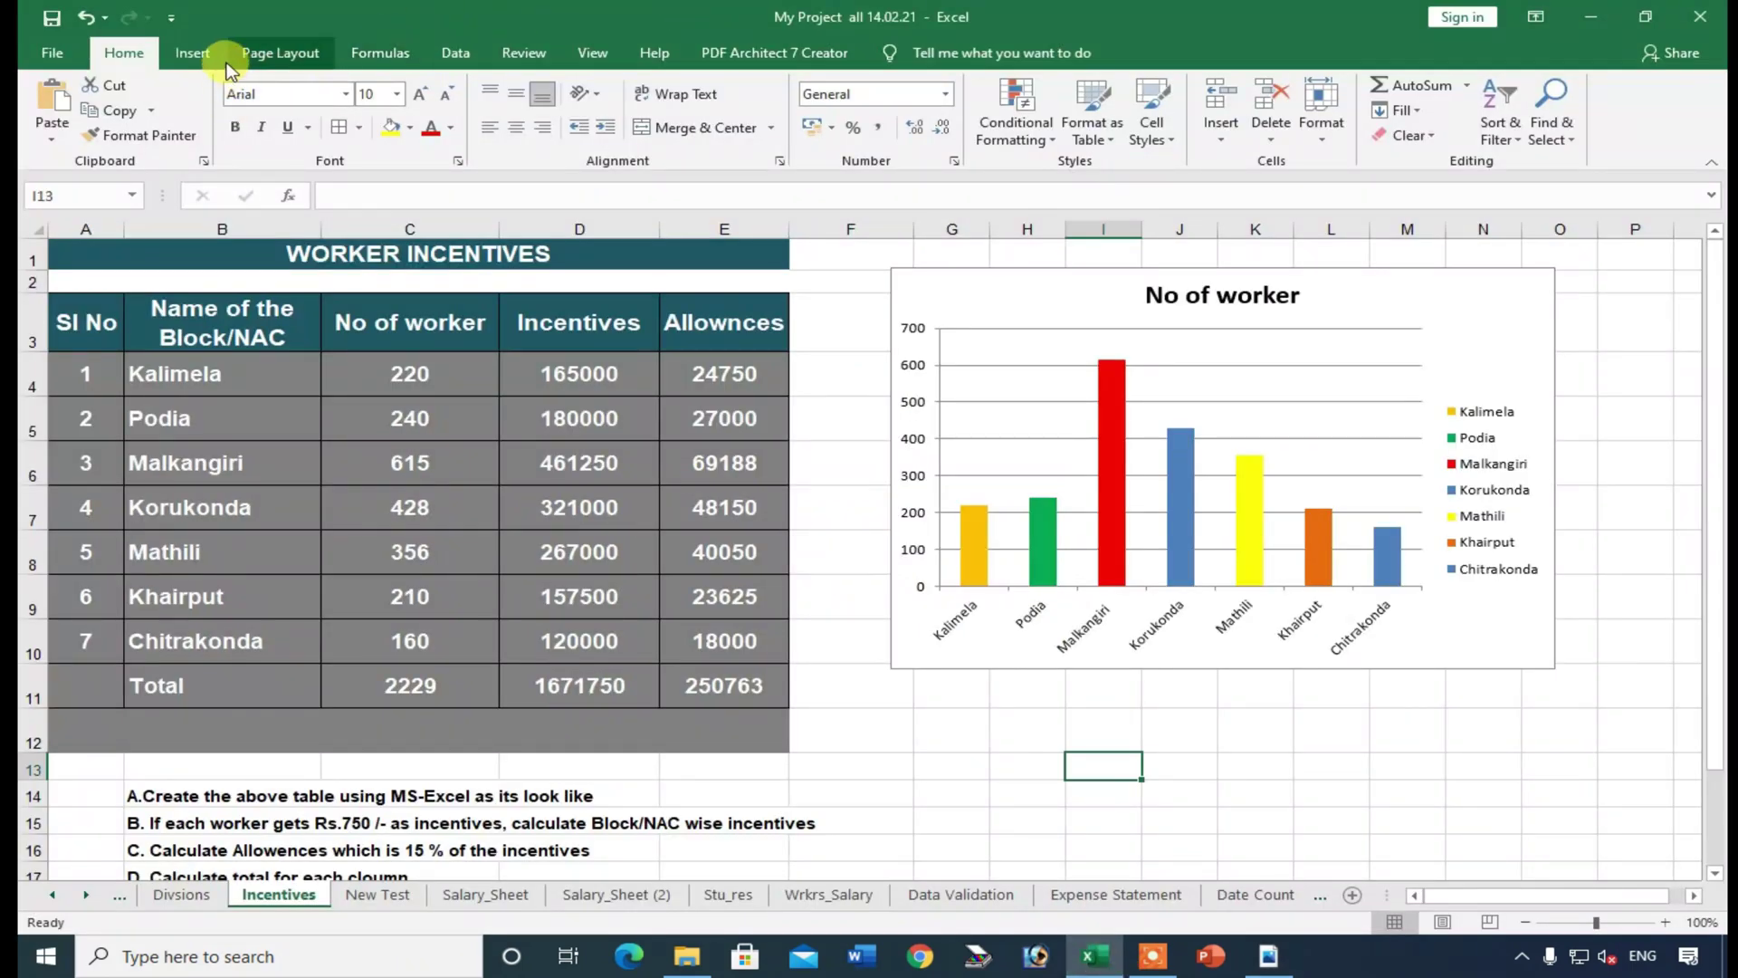
left_click(455, 53)
left_click(381, 53)
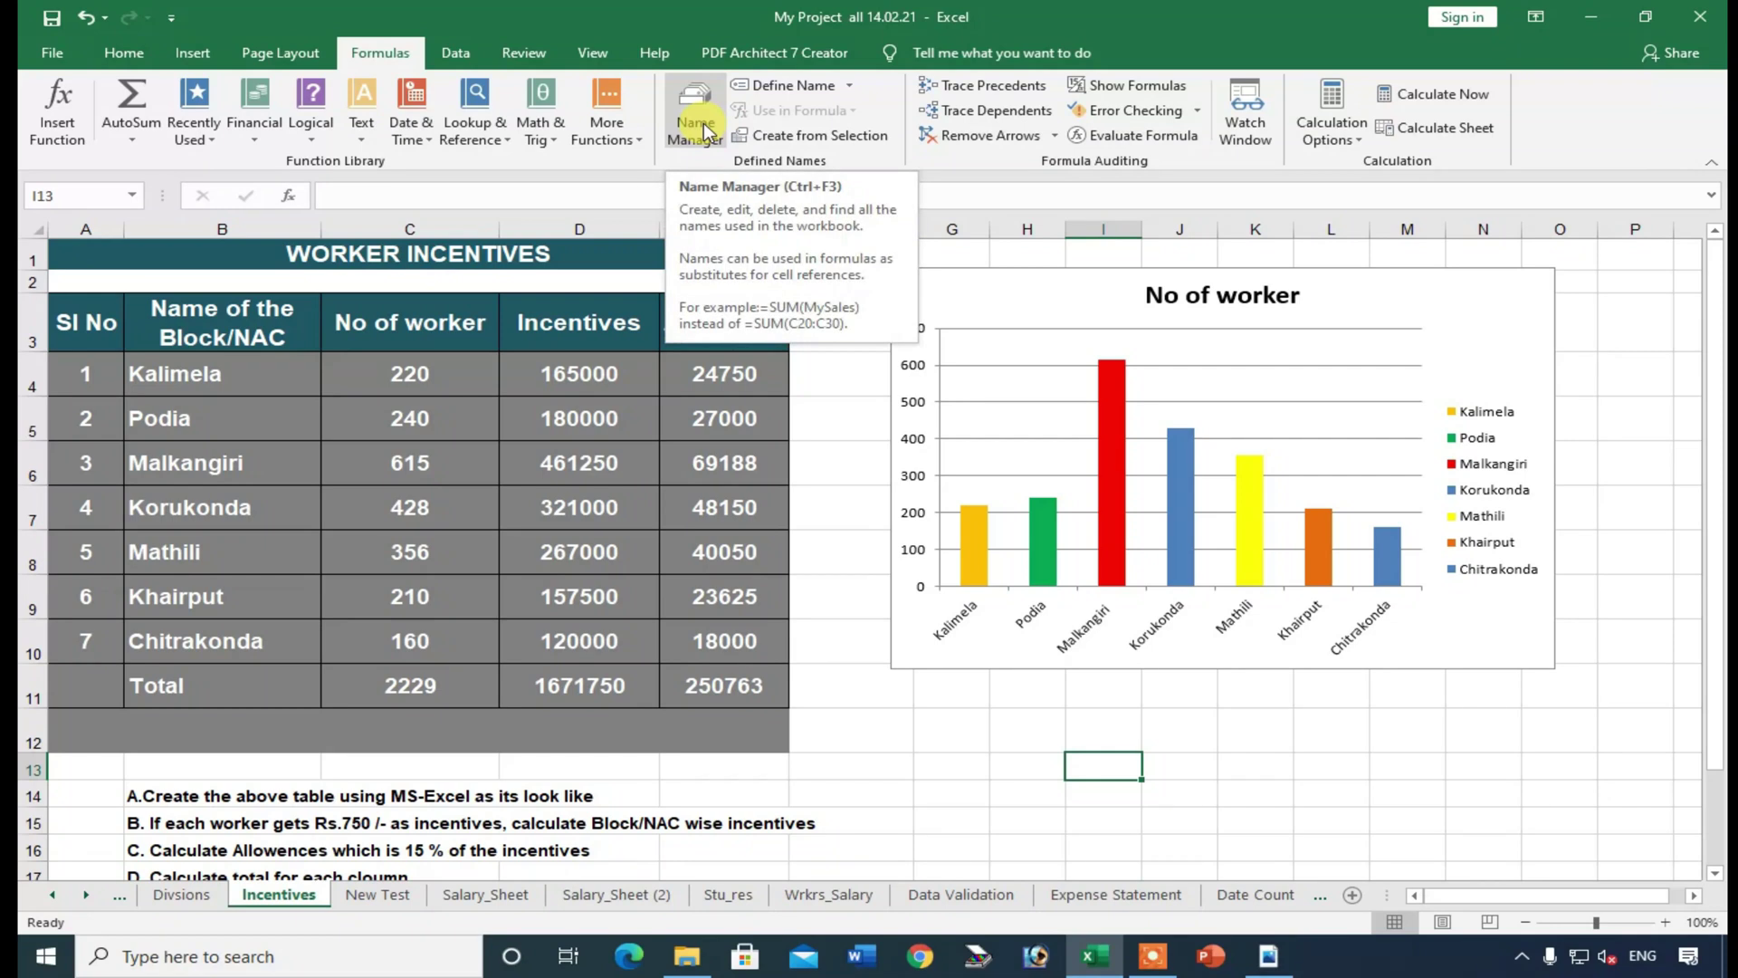
left_click(122, 52)
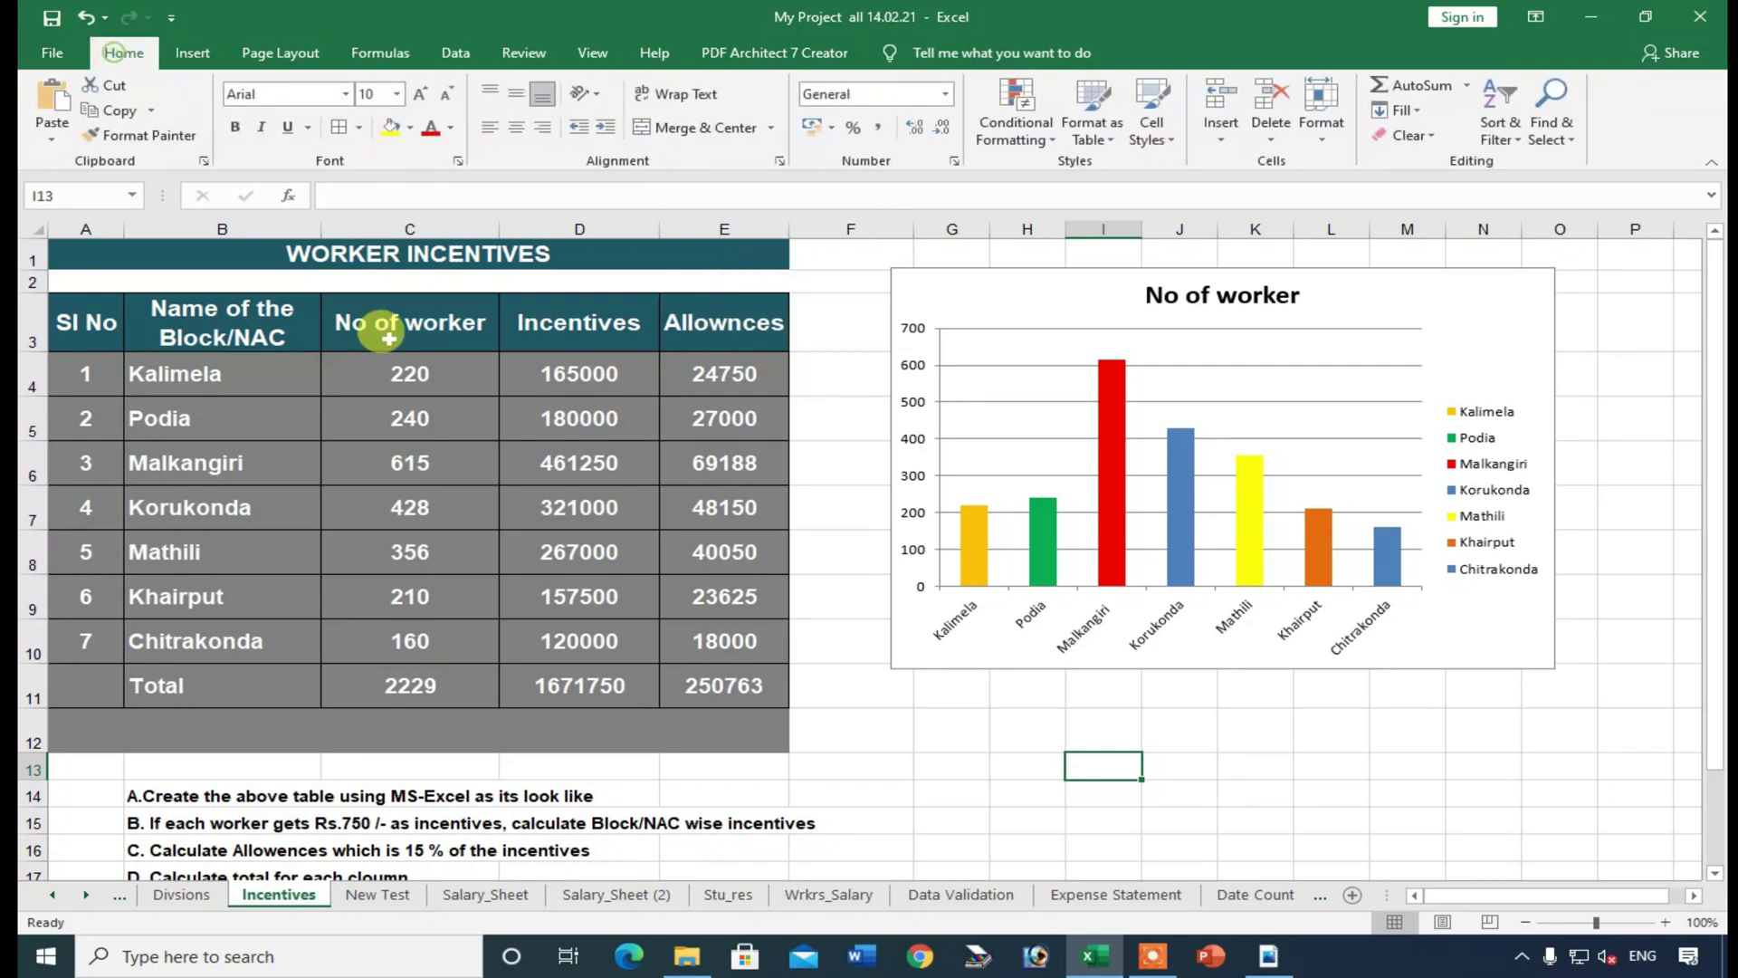
scroll(886, 691, "down", 6)
scroll(885, 691, "up", 6)
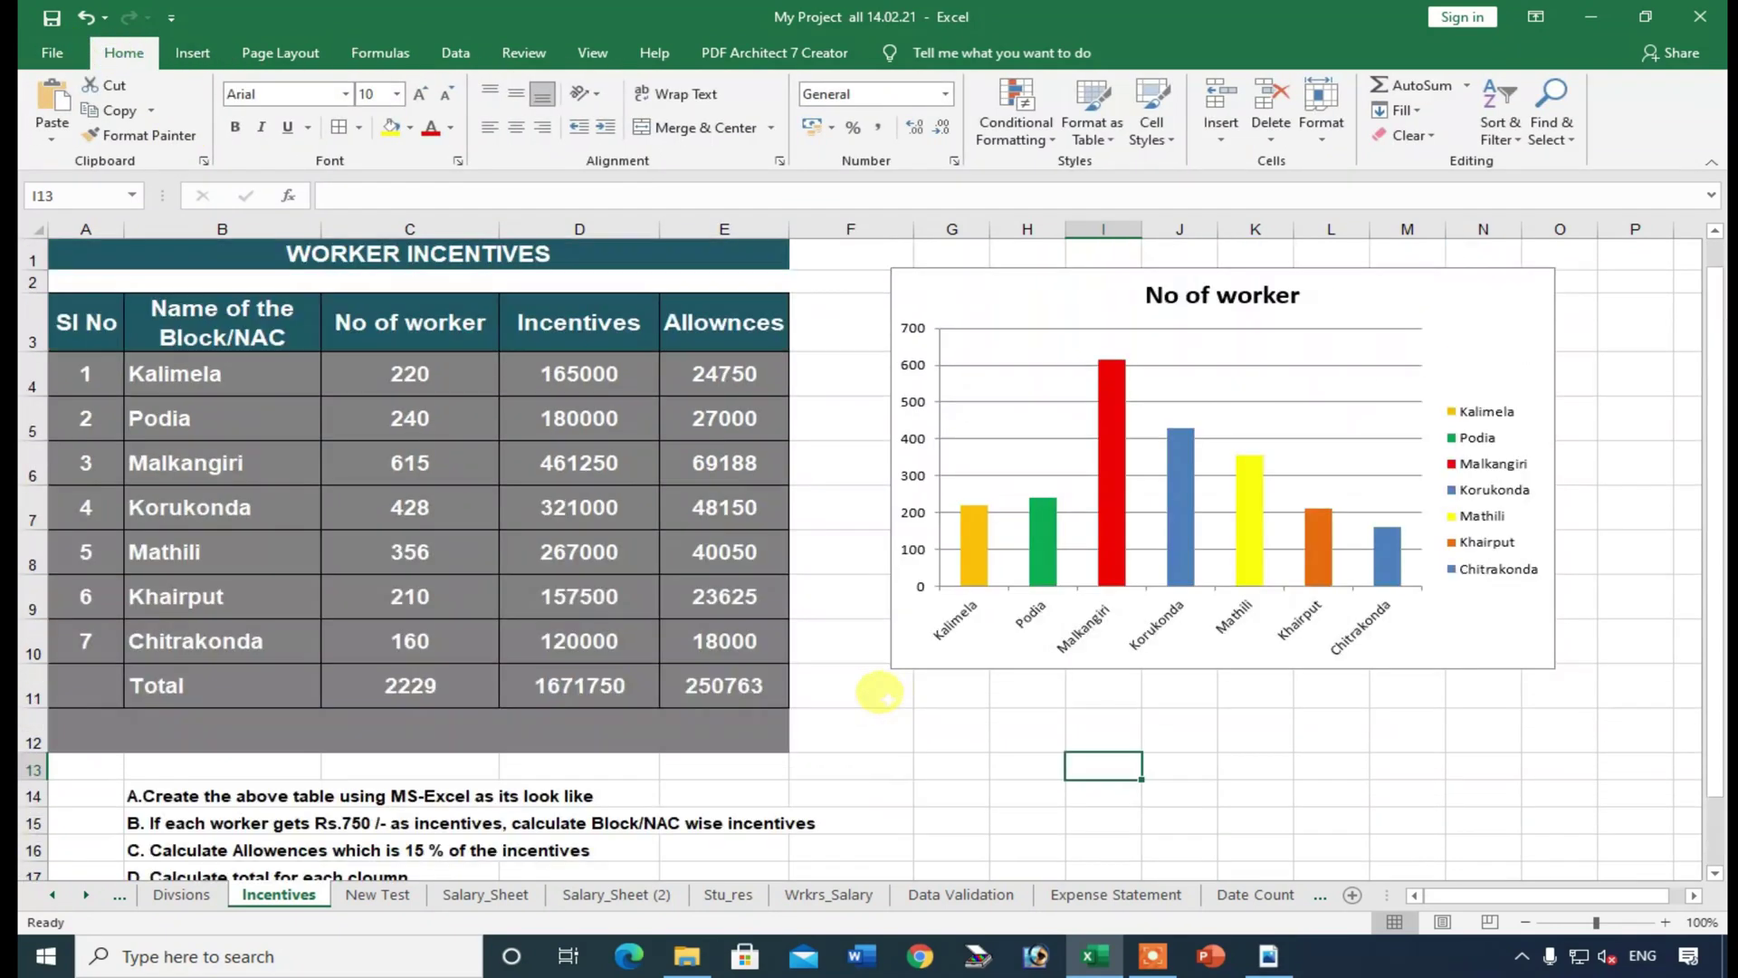
scroll(410, 686, "down", 2)
scroll(425, 670, "up", 2)
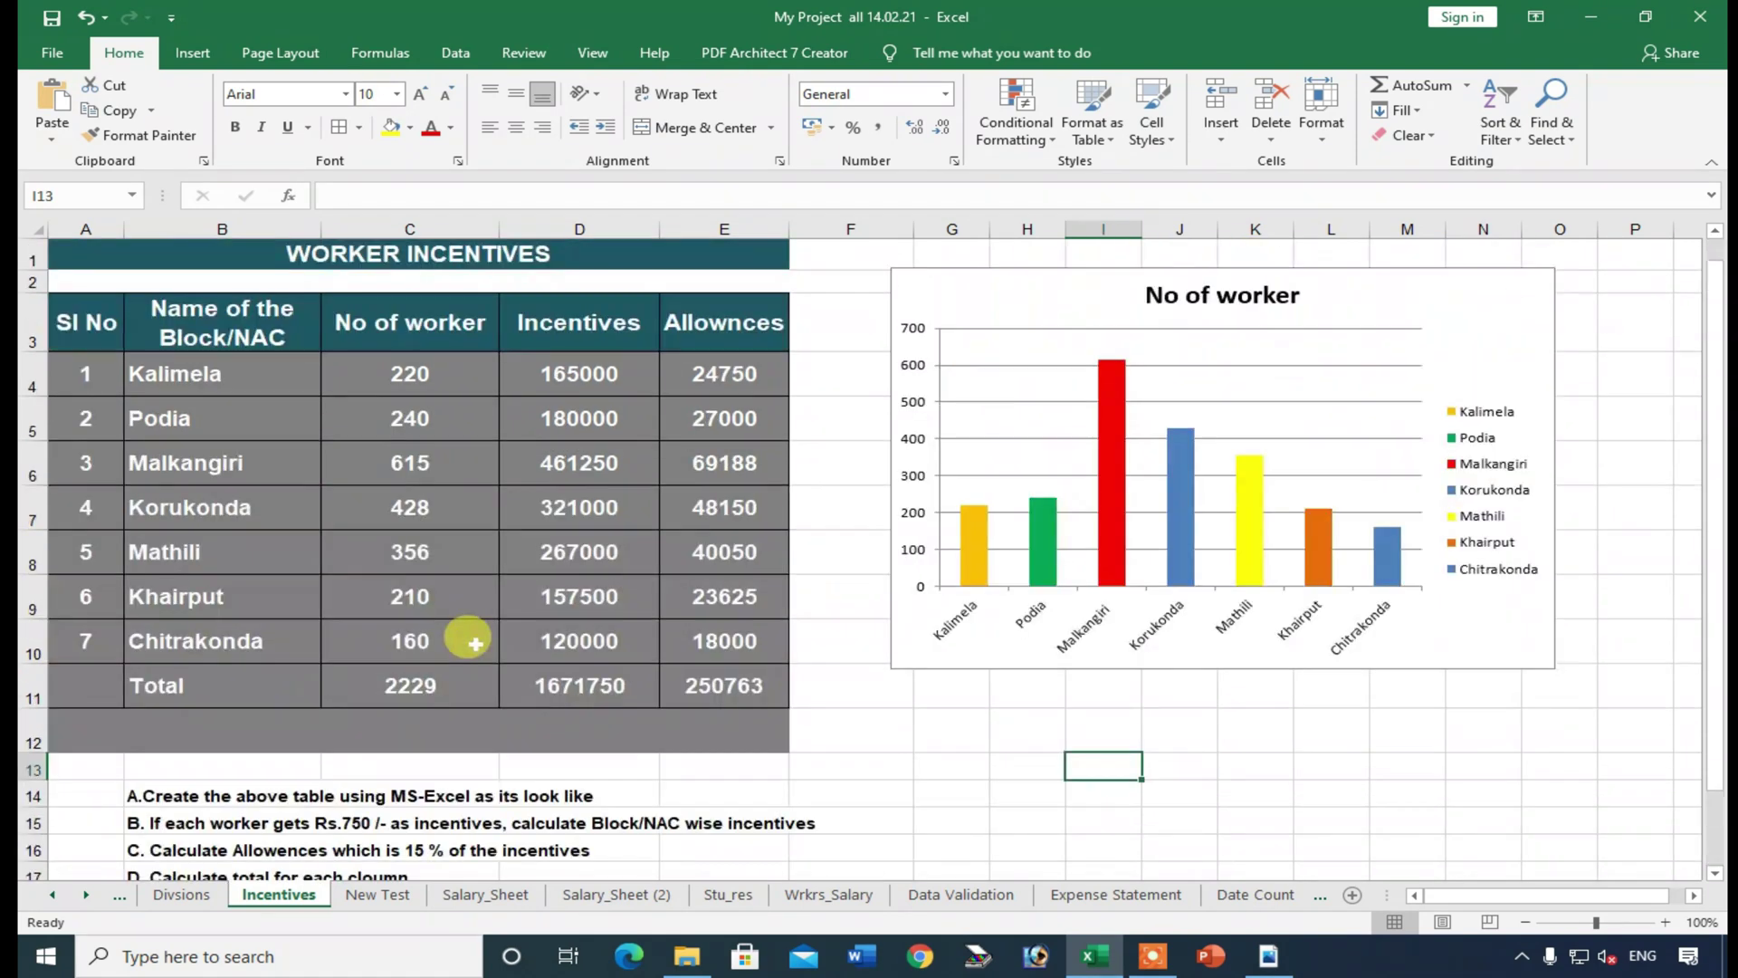
- On the Incentives sheet, examine the Allownces column and its 15% formula, and review exercise instructions A to E in rows 14 to 18
left_click(719, 369)
left_click_drag(720, 369, 760, 691)
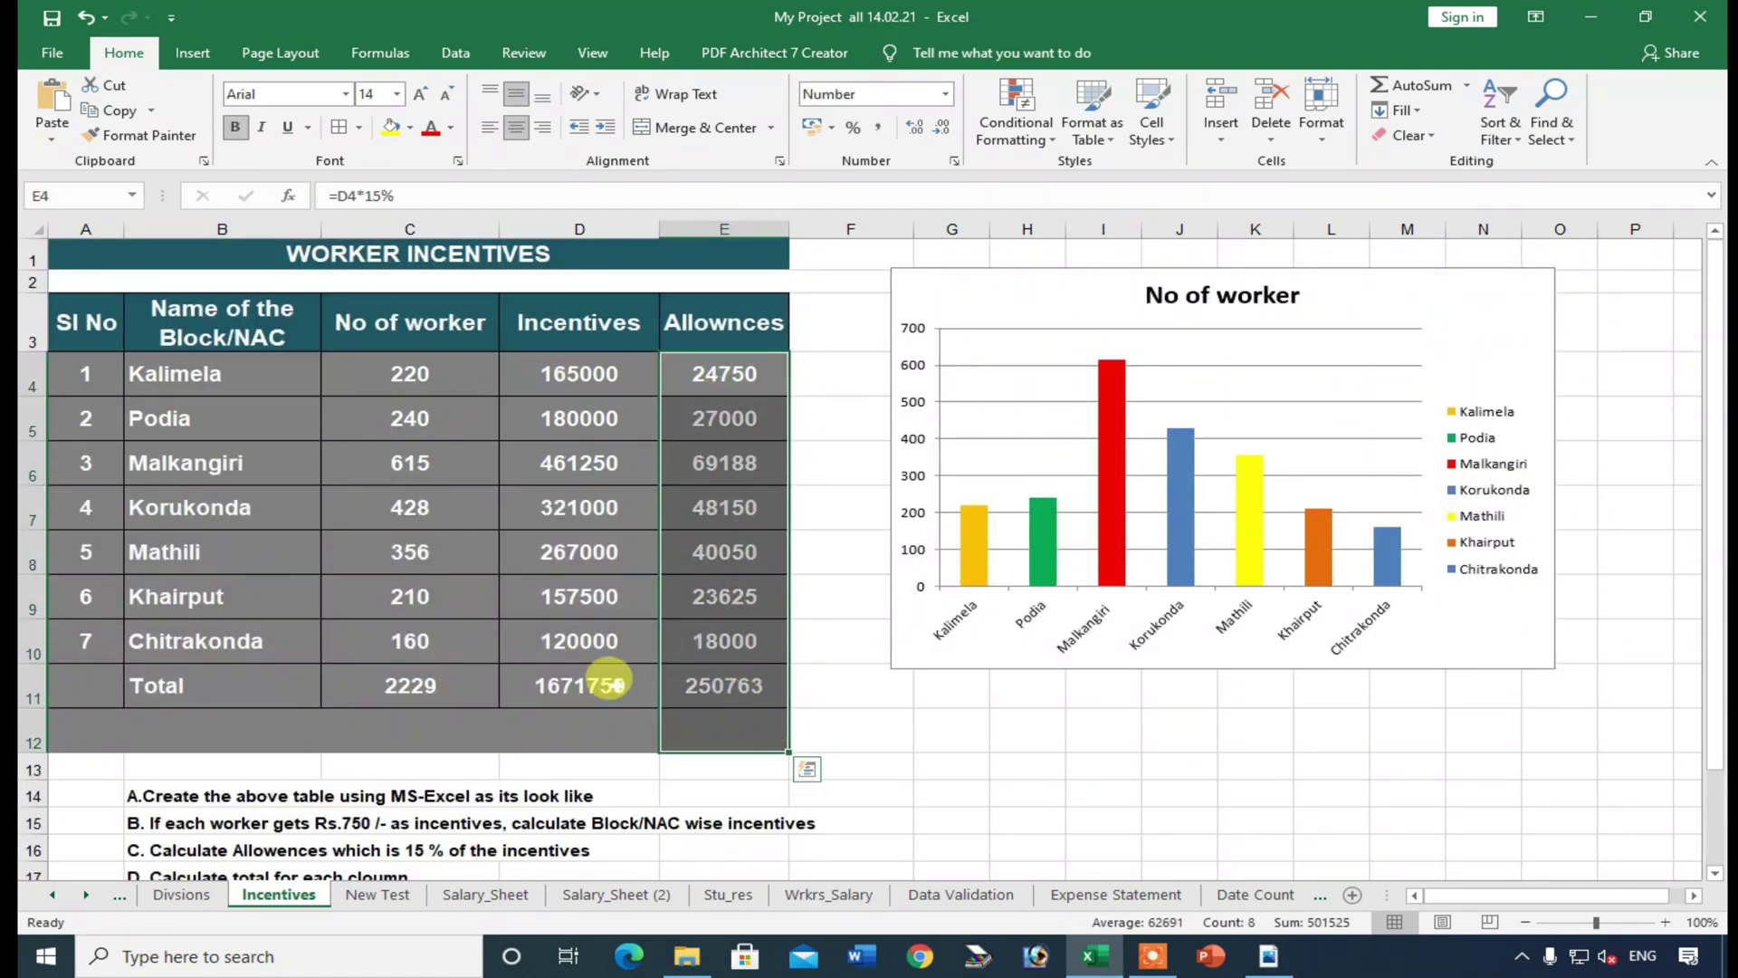
scroll(601, 679, "down", 2)
left_click(178, 548)
left_click_drag(177, 548, 869, 634)
left_click(699, 745)
left_click_drag(217, 551, 749, 664)
left_click(1129, 709)
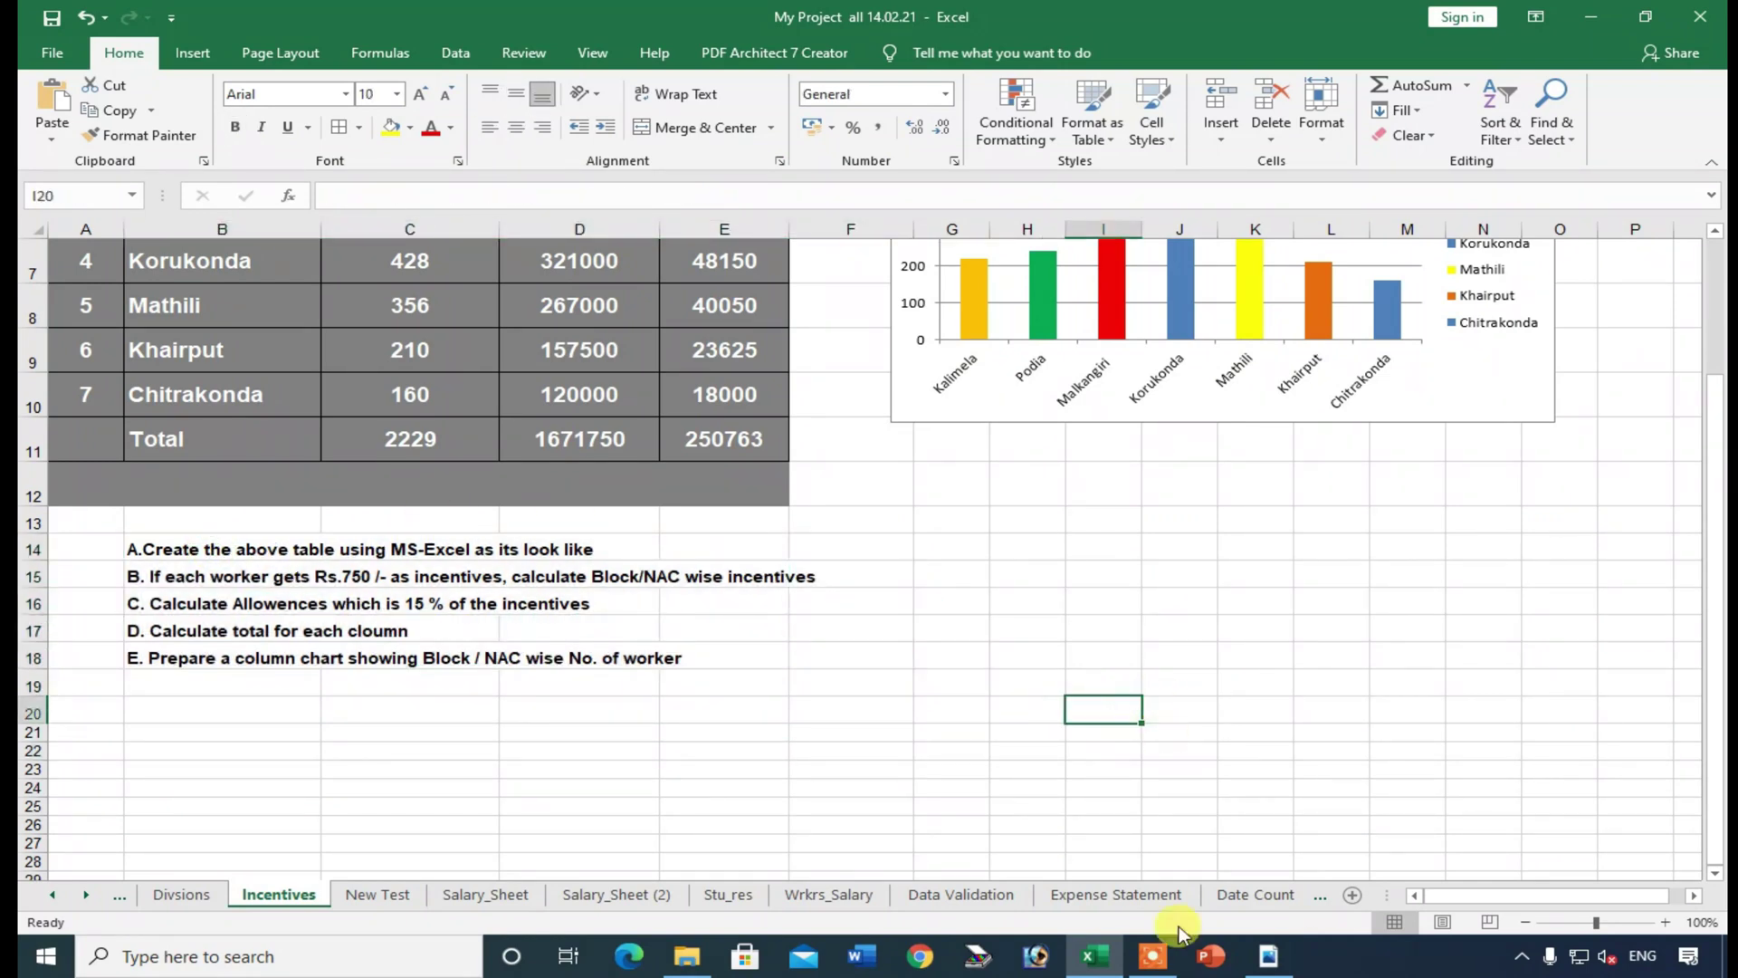
scroll(1032, 720, "up", 2)
- Switch to the practice test PDF in Adobe Reader and highlight the line listing Concatenate, text add, upper, lower, proper and len
left_click(1269, 956)
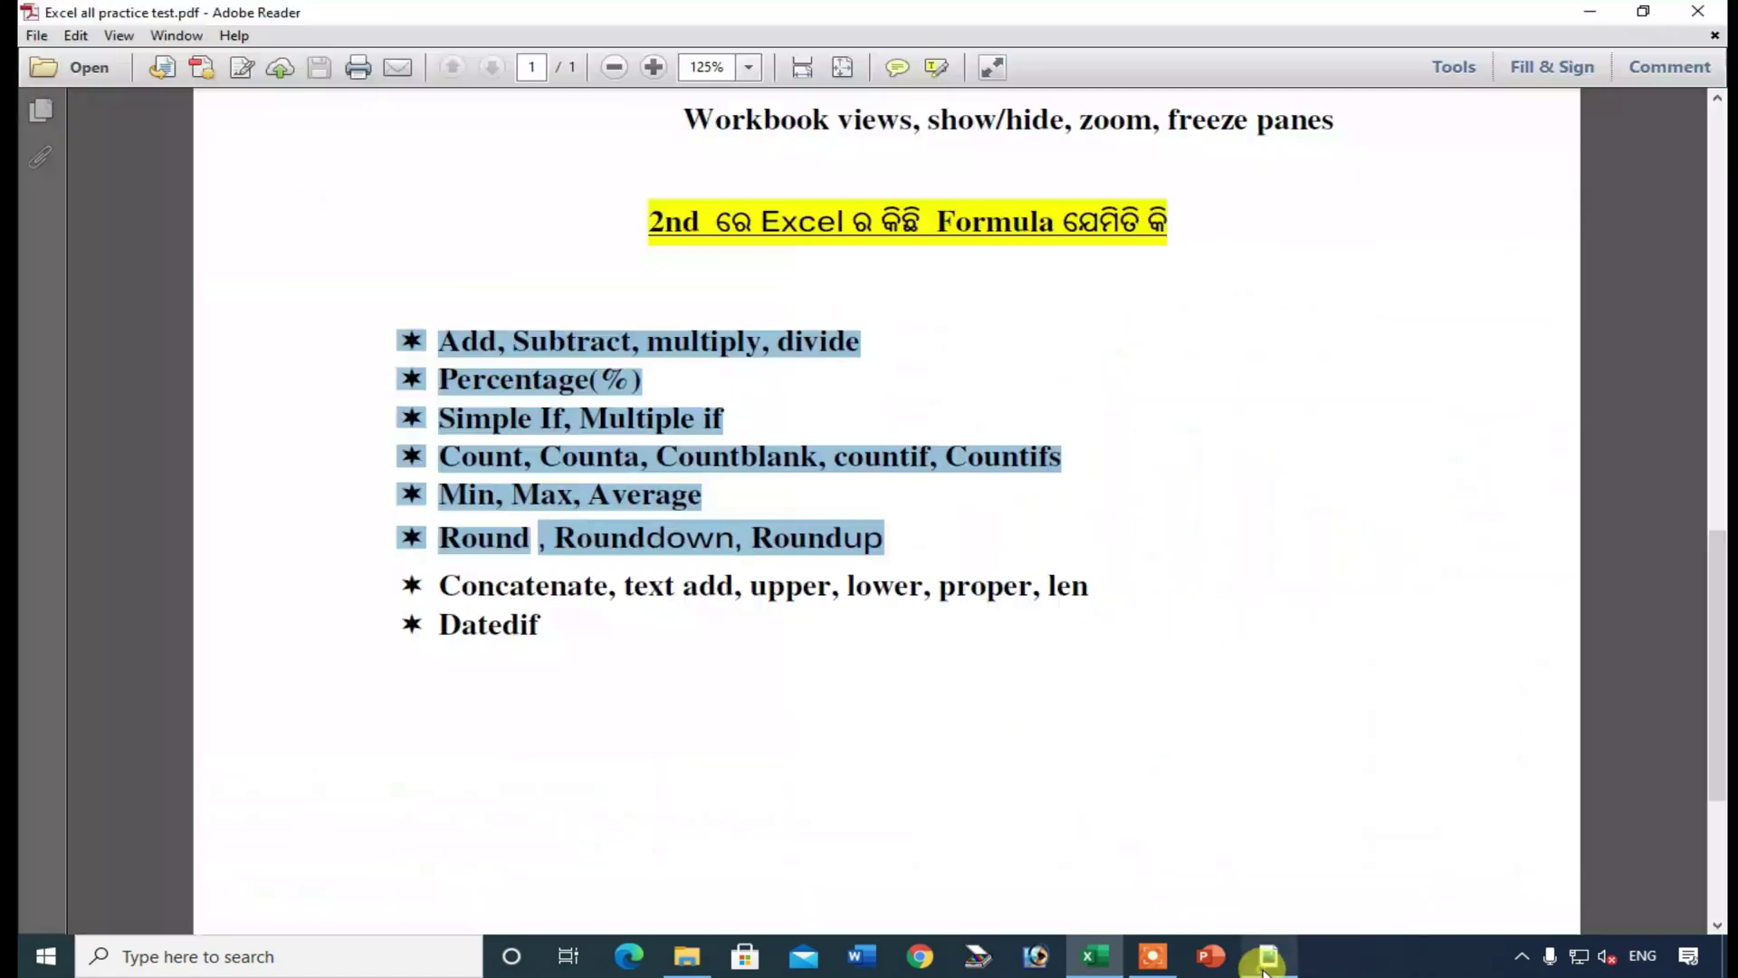
left_click(1083, 720)
left_click_drag(440, 585, 992, 596)
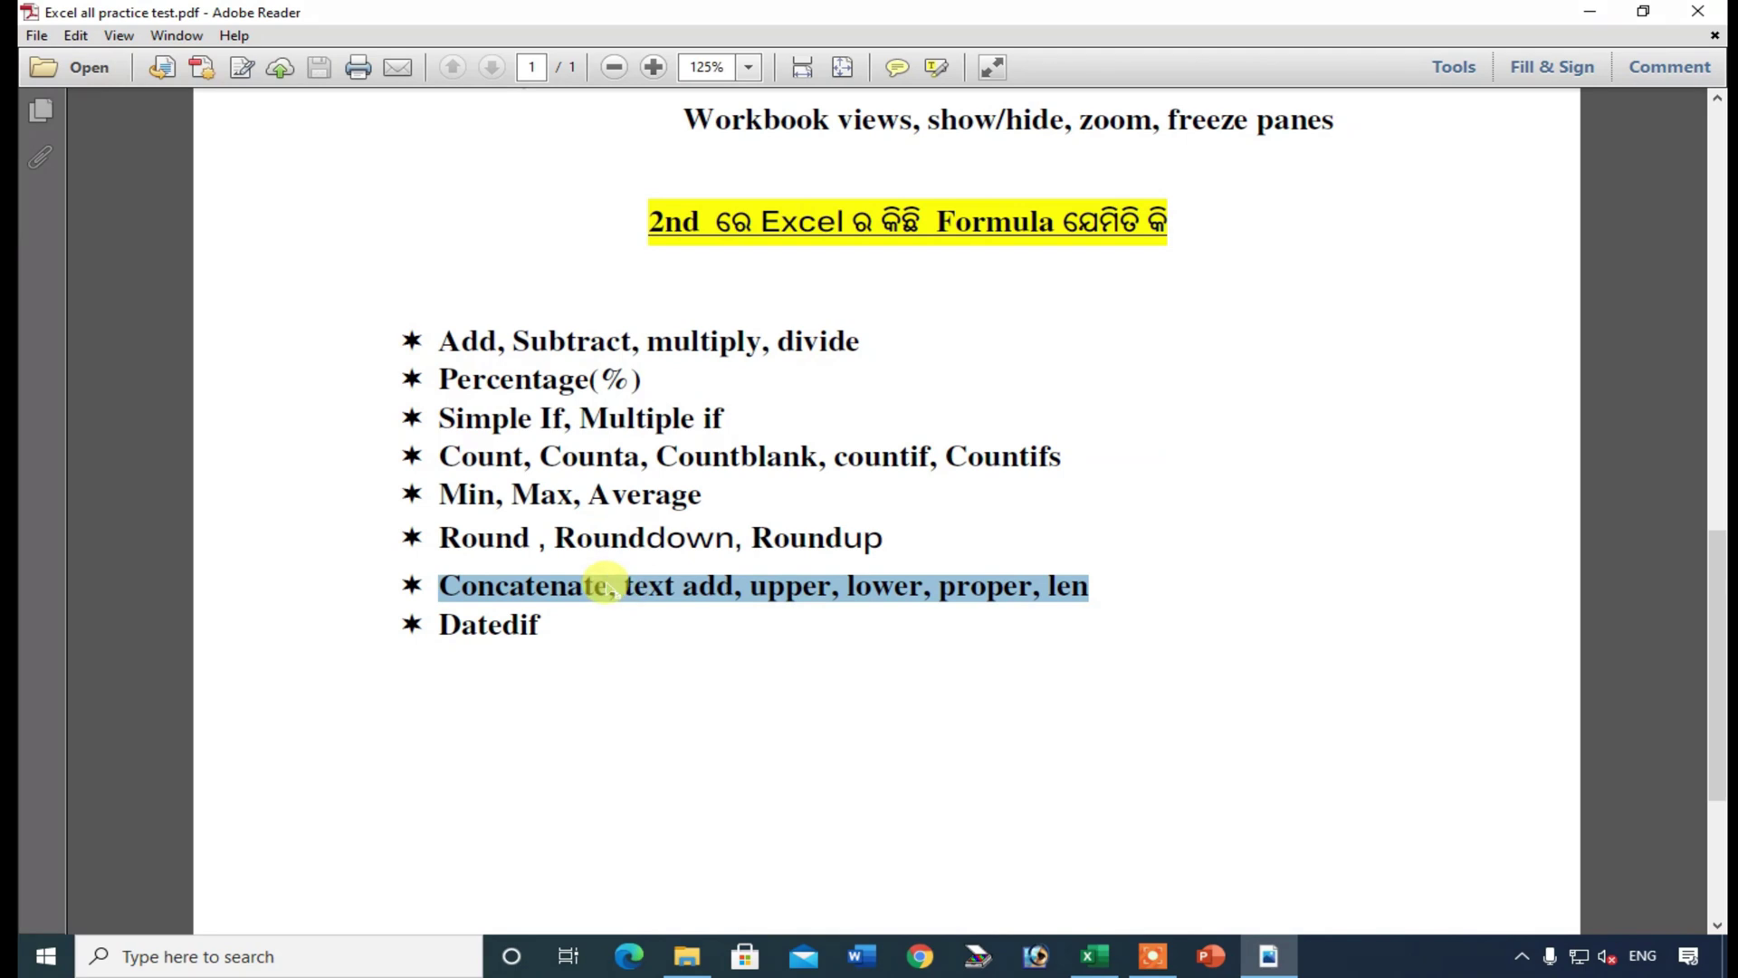
left_click(945, 699)
- Switch back to Excel and activate the 2016 Practircal Test sheet from the workbook's sheet list
left_click(1094, 956)
left_click(1032, 792)
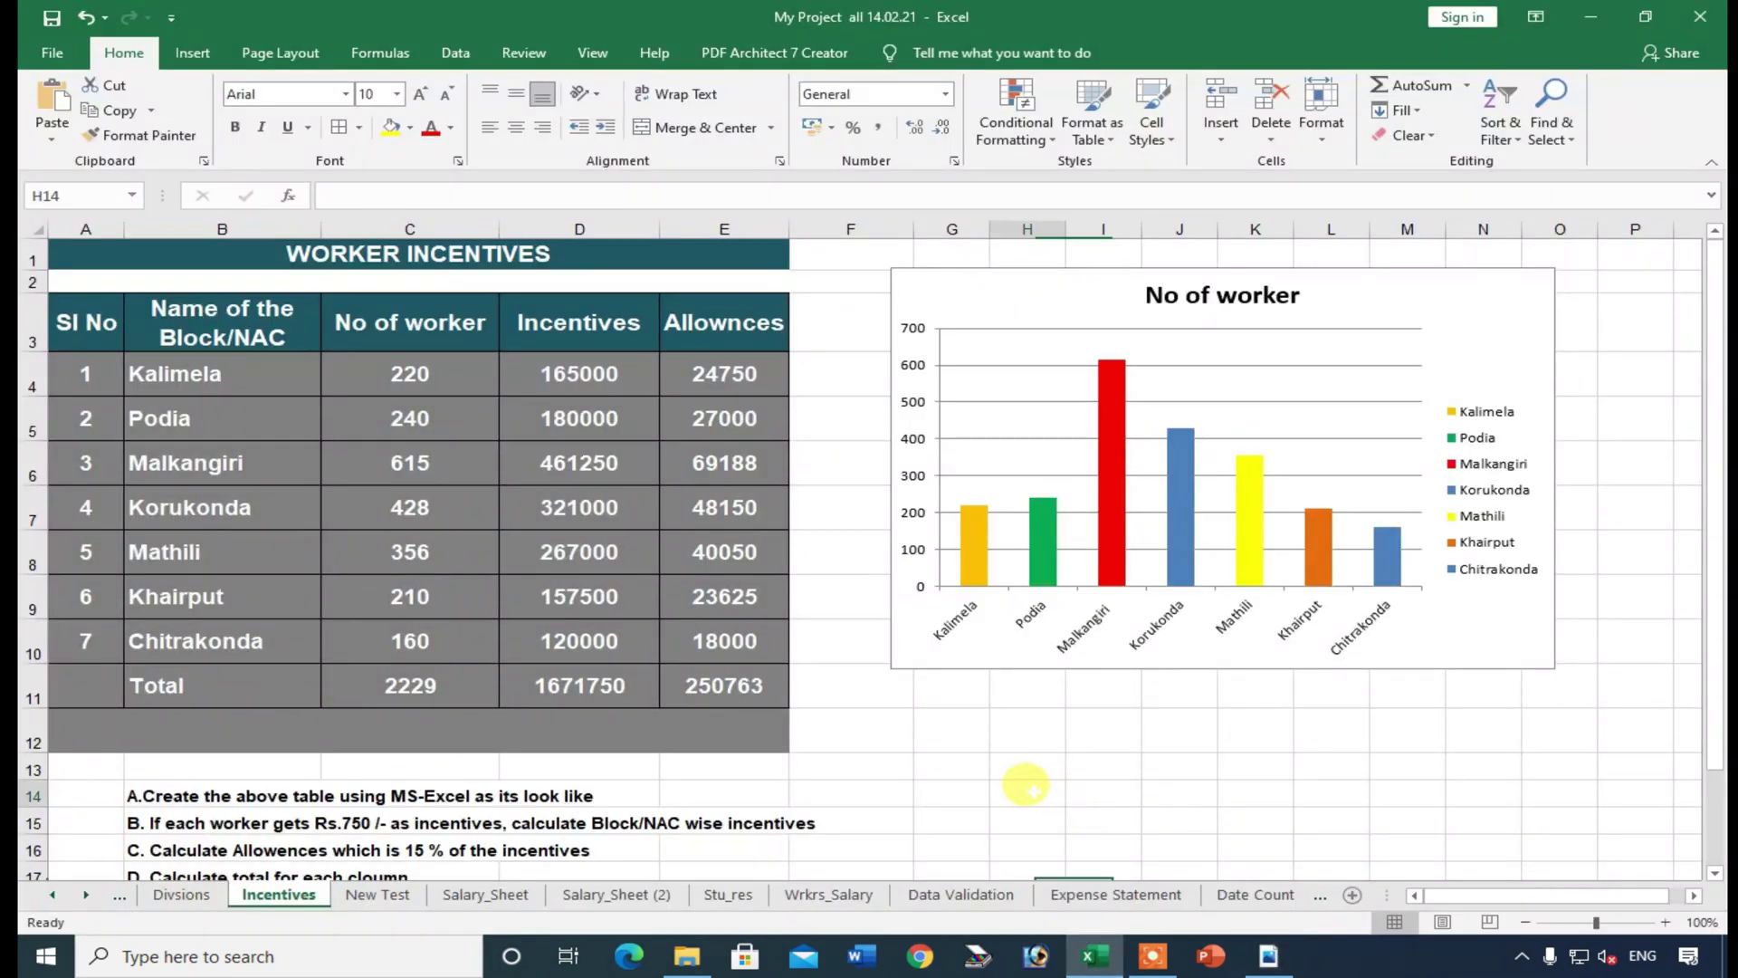
right_click(39, 900)
left_click_drag(351, 673, 365, 786)
left_click(130, 860)
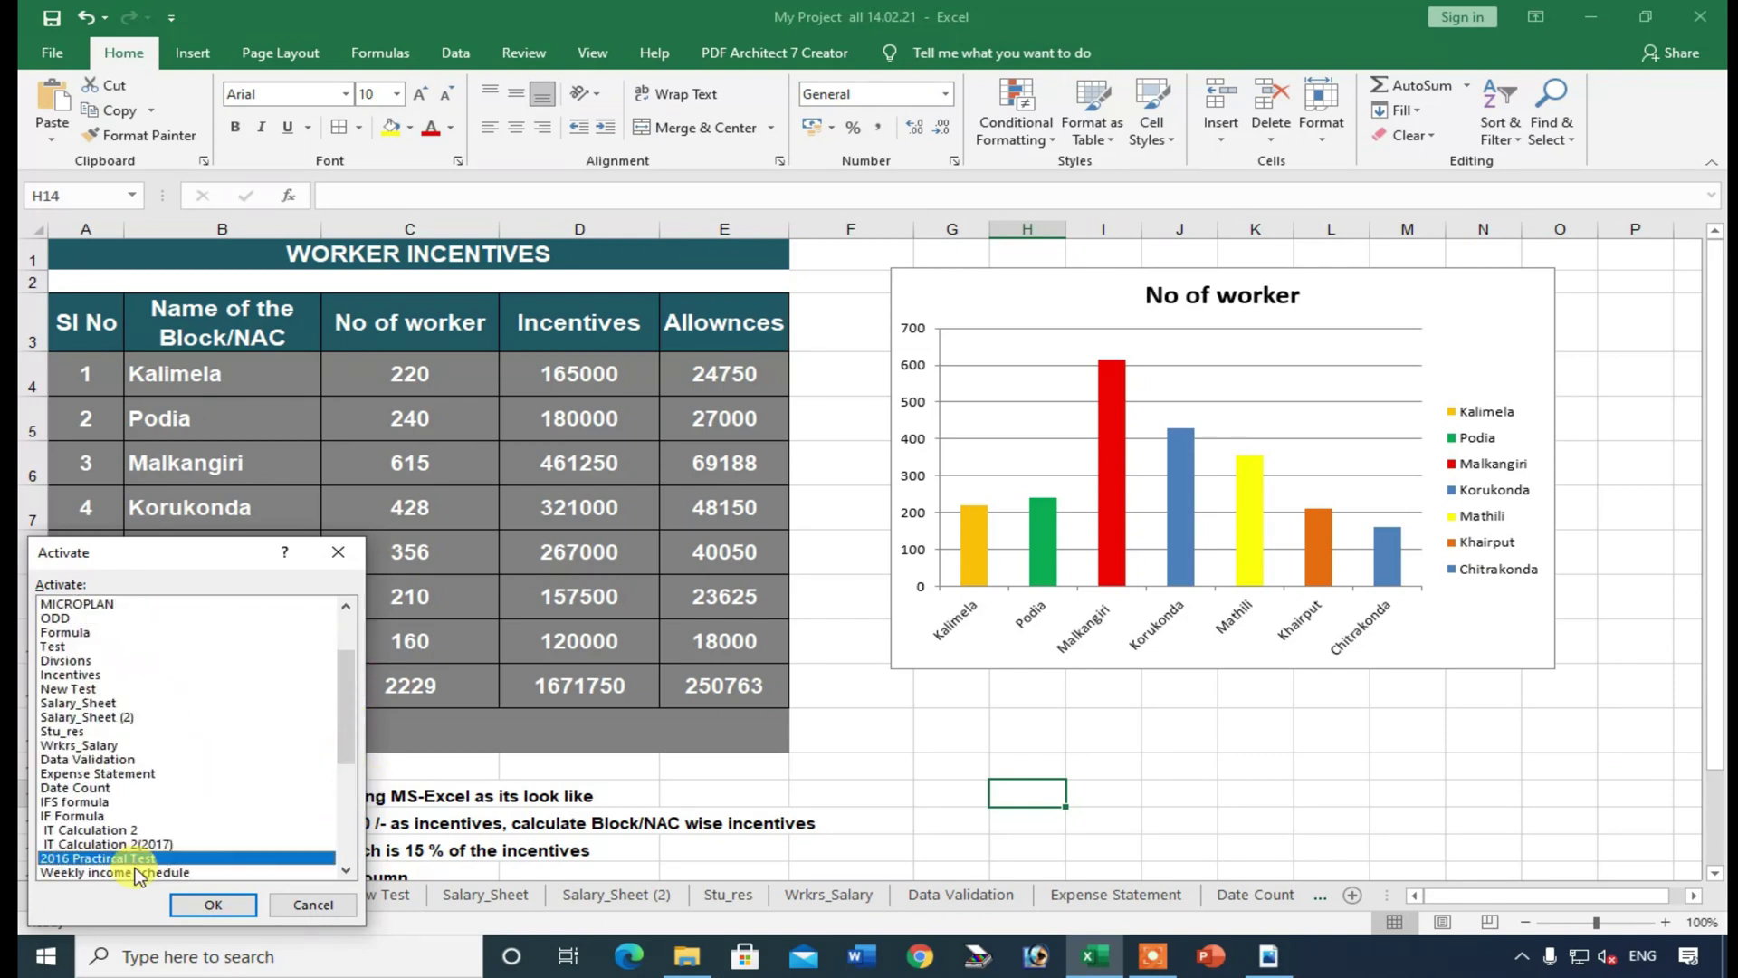
left_click(198, 904)
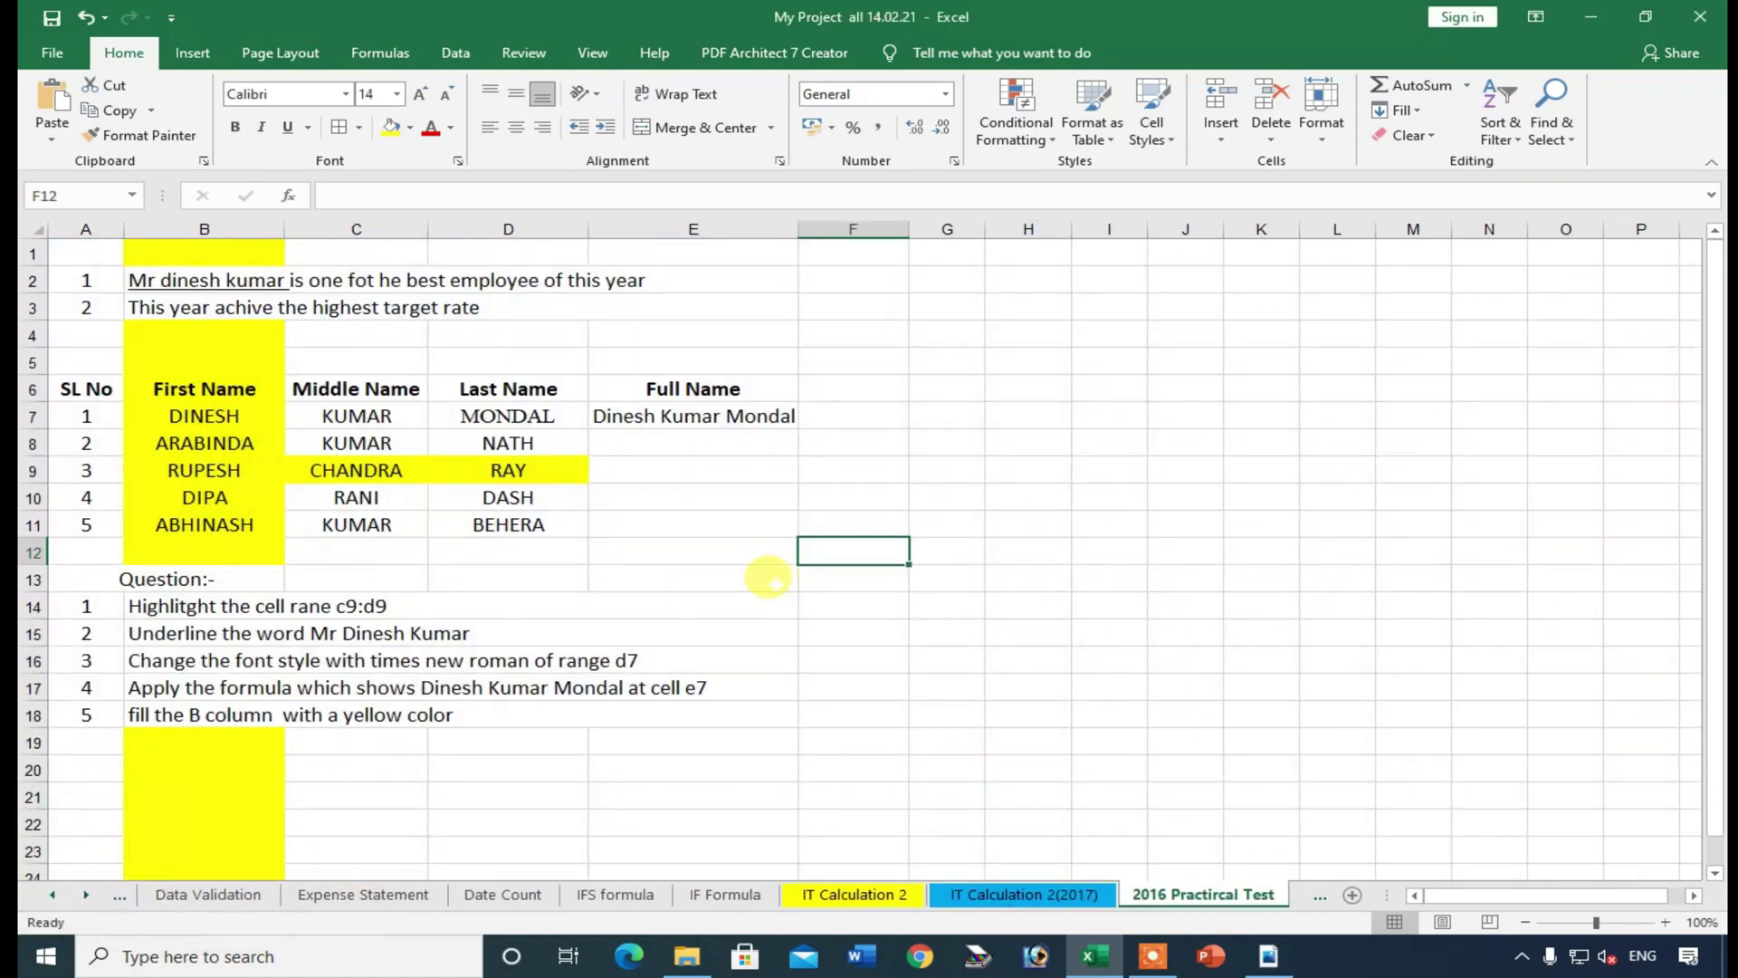
- Review the name table and questions on the 2016 Practircal Test sheet, and inspect the PROPER formula in the Full Name cell E7
left_click(193, 387)
scroll(262, 507, "down", 3)
scroll(263, 507, "up", 3)
left_click(842, 442)
left_click(681, 441)
left_click(684, 413)
double_click(758, 404)
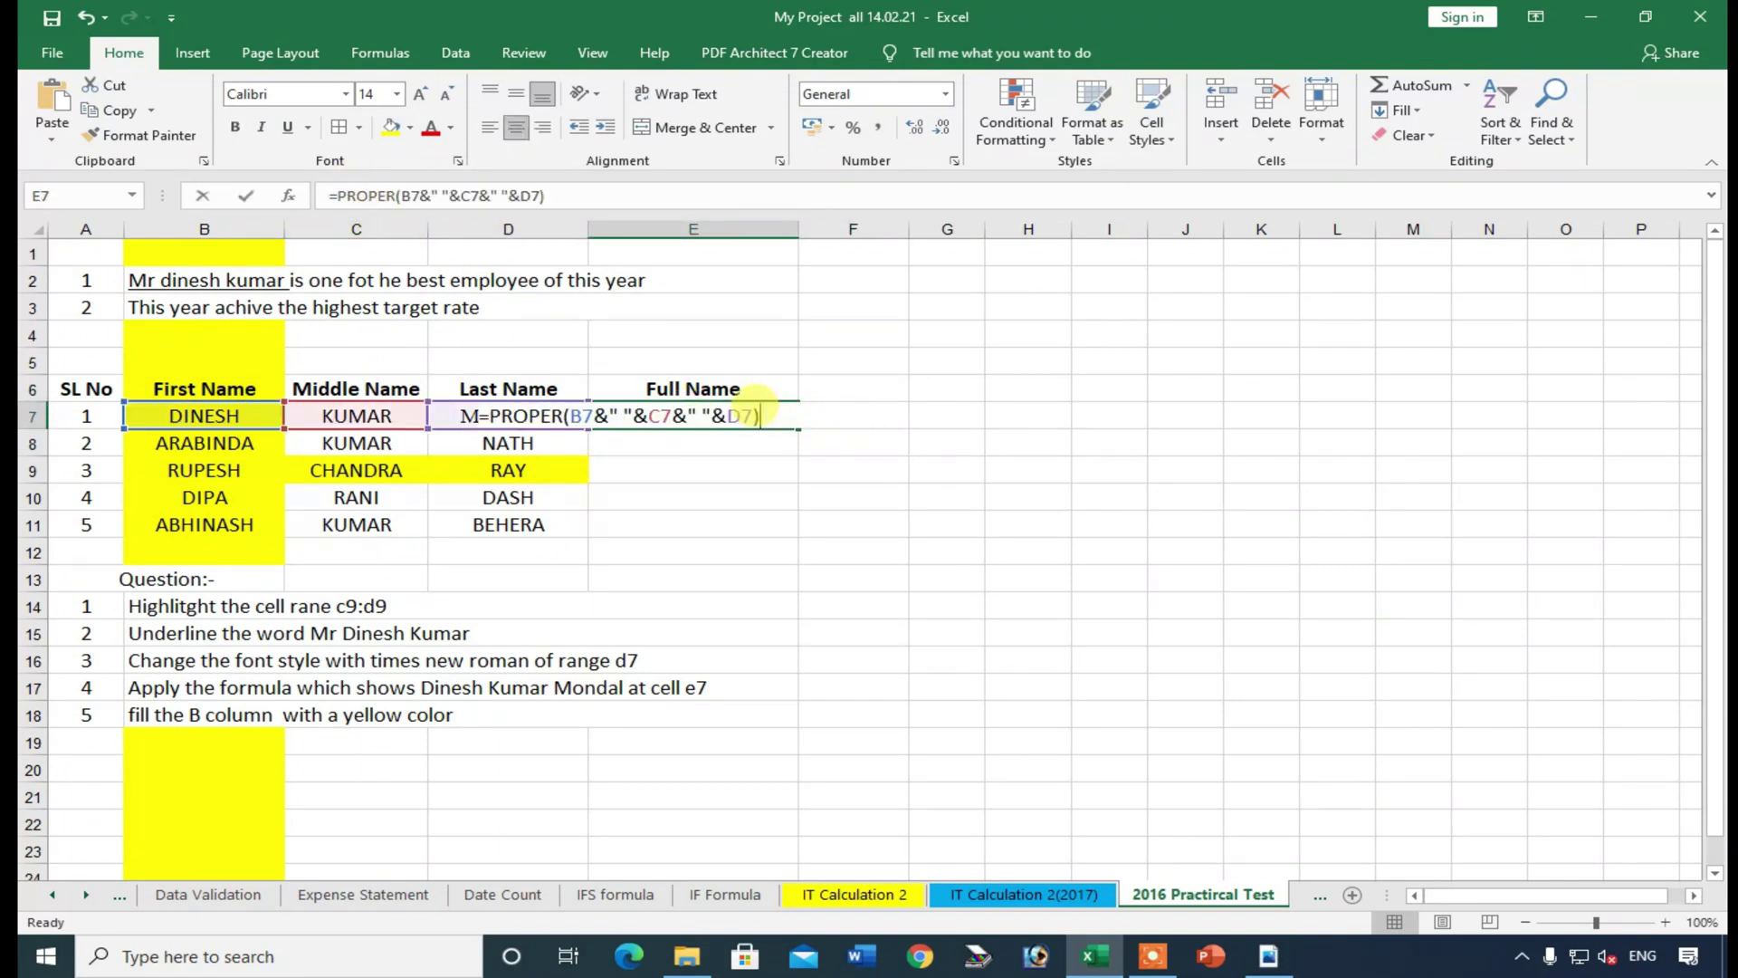
key("Return")
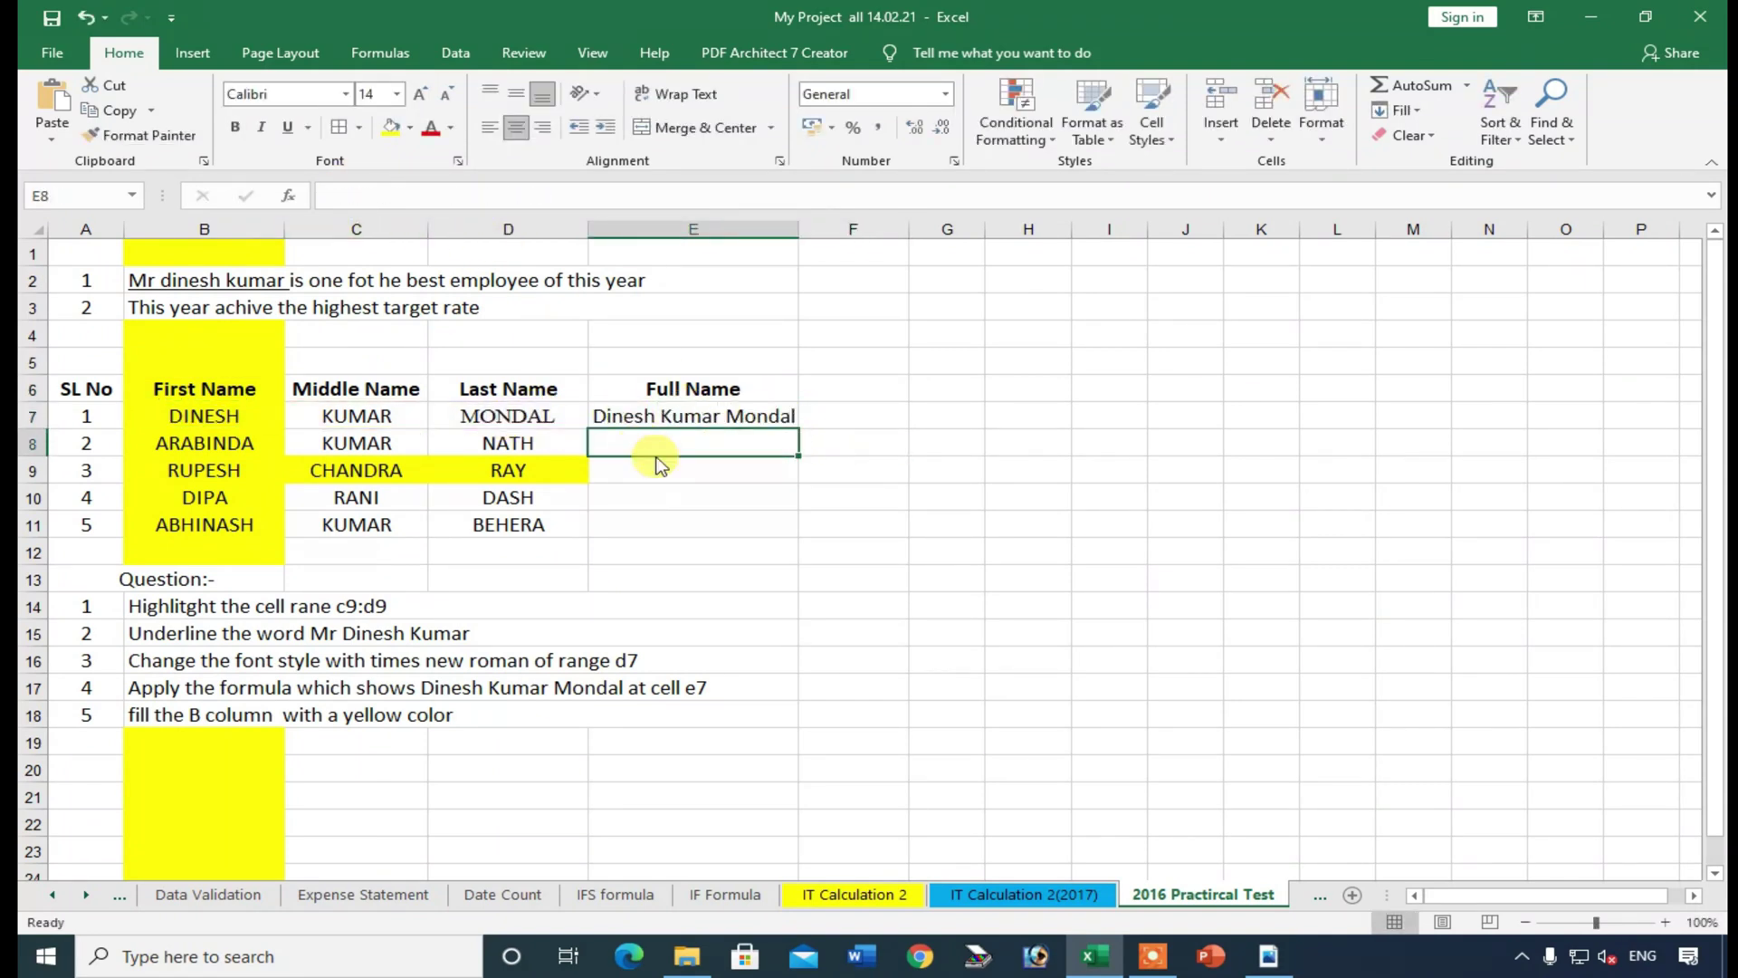
- Enter the formula =LOWER(C8) in cell E8 to convert the middle name to lowercase
type("=")
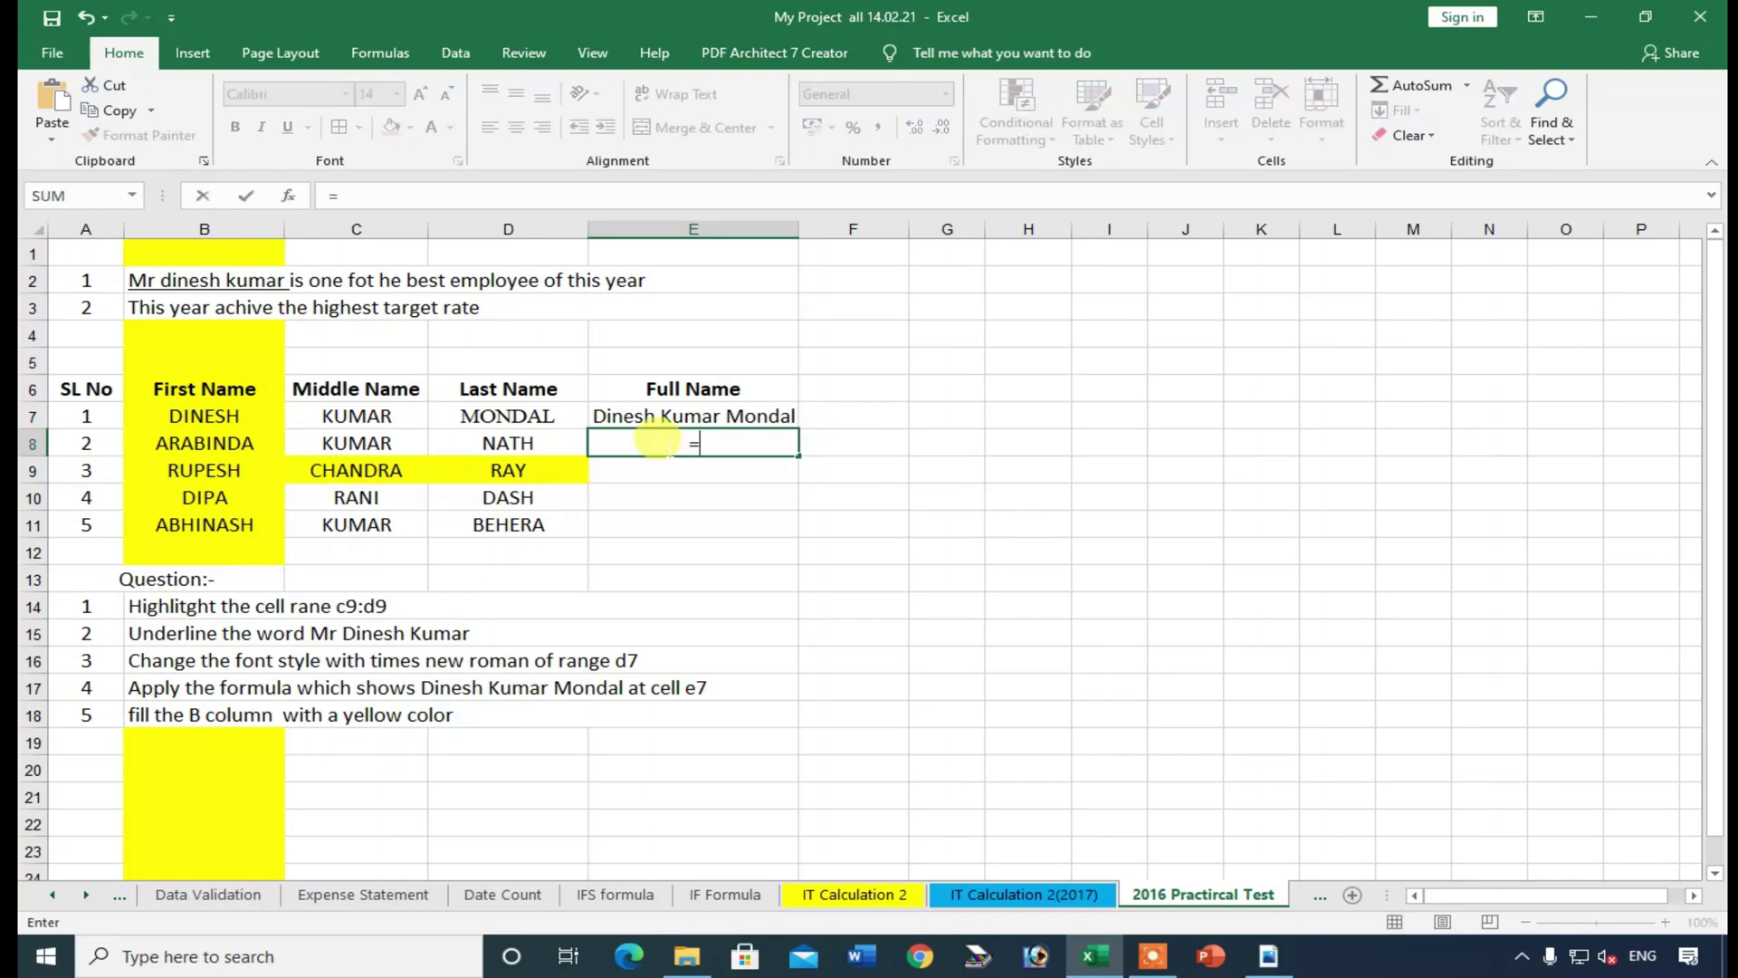
type("lower(")
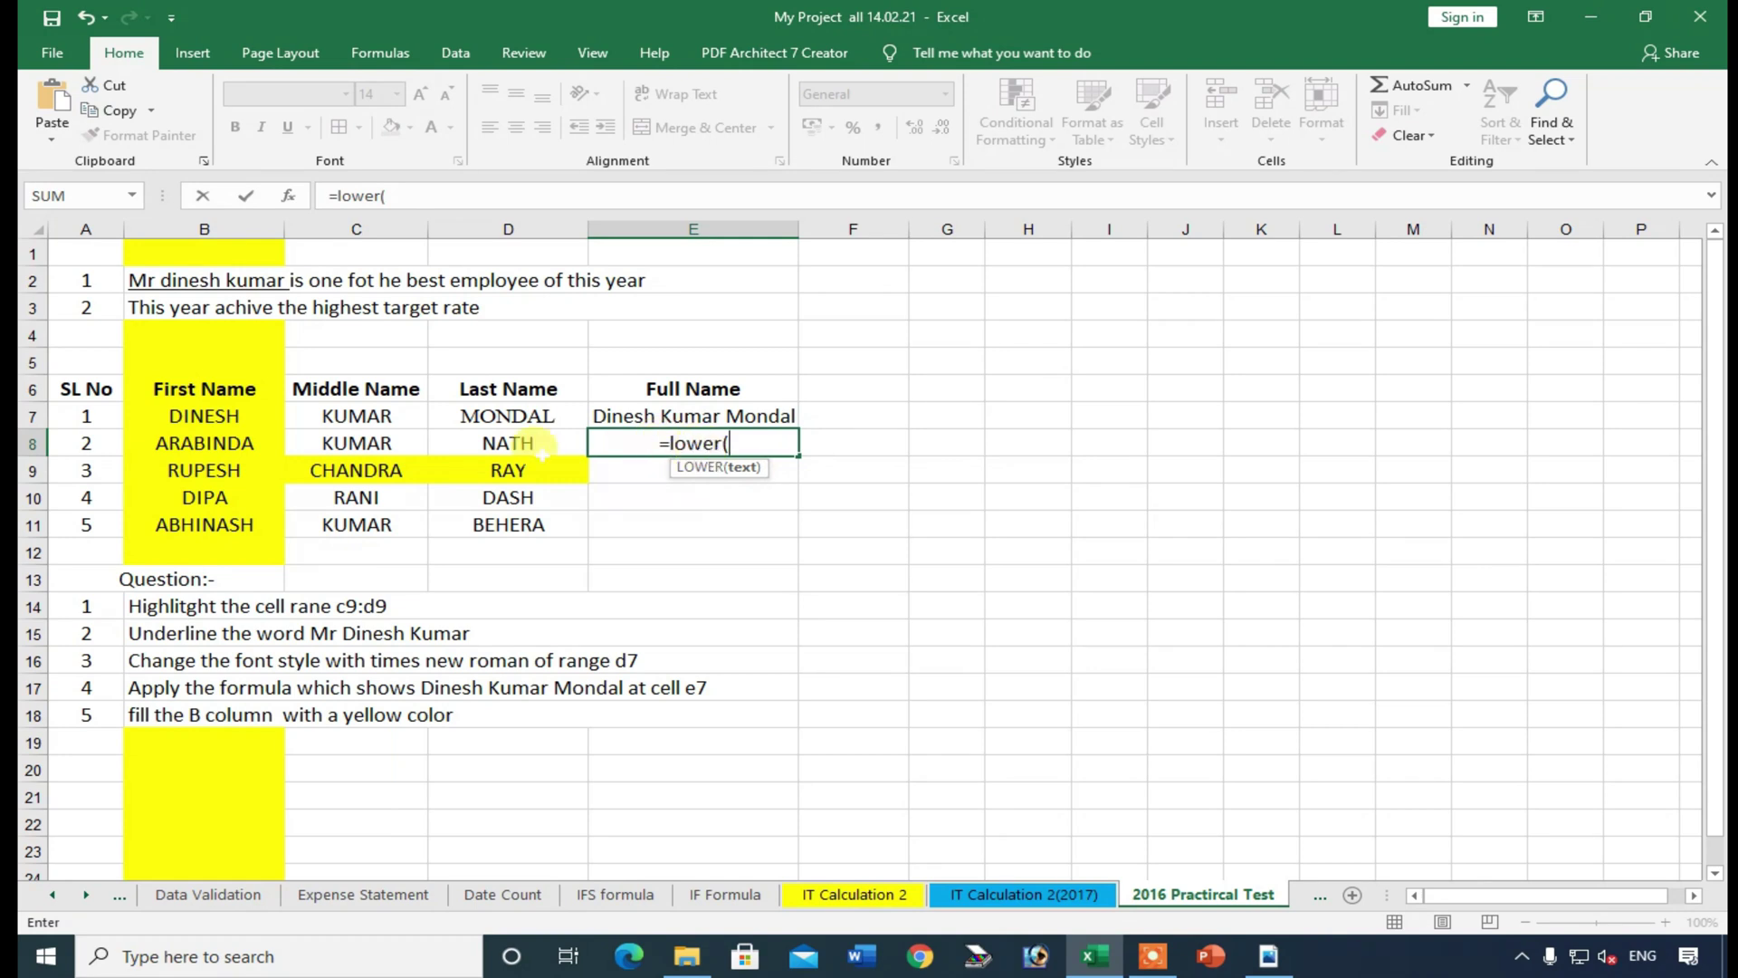
left_click(362, 446)
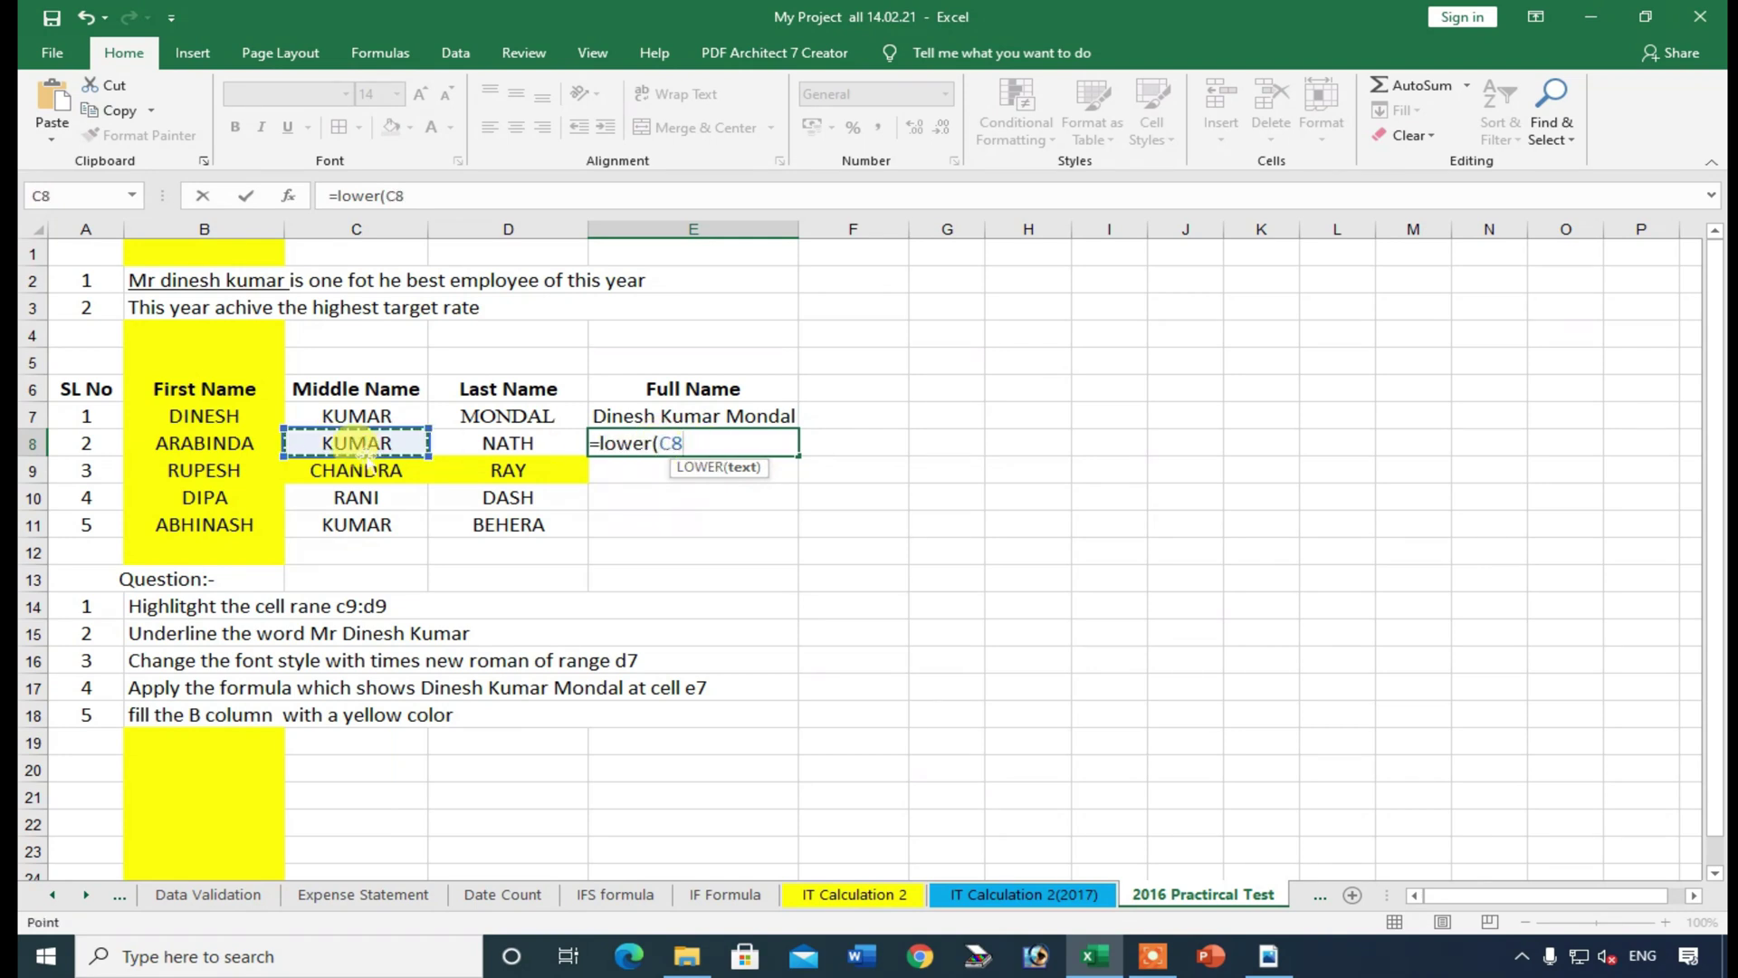
type(")")
key("Return")
left_click(717, 444)
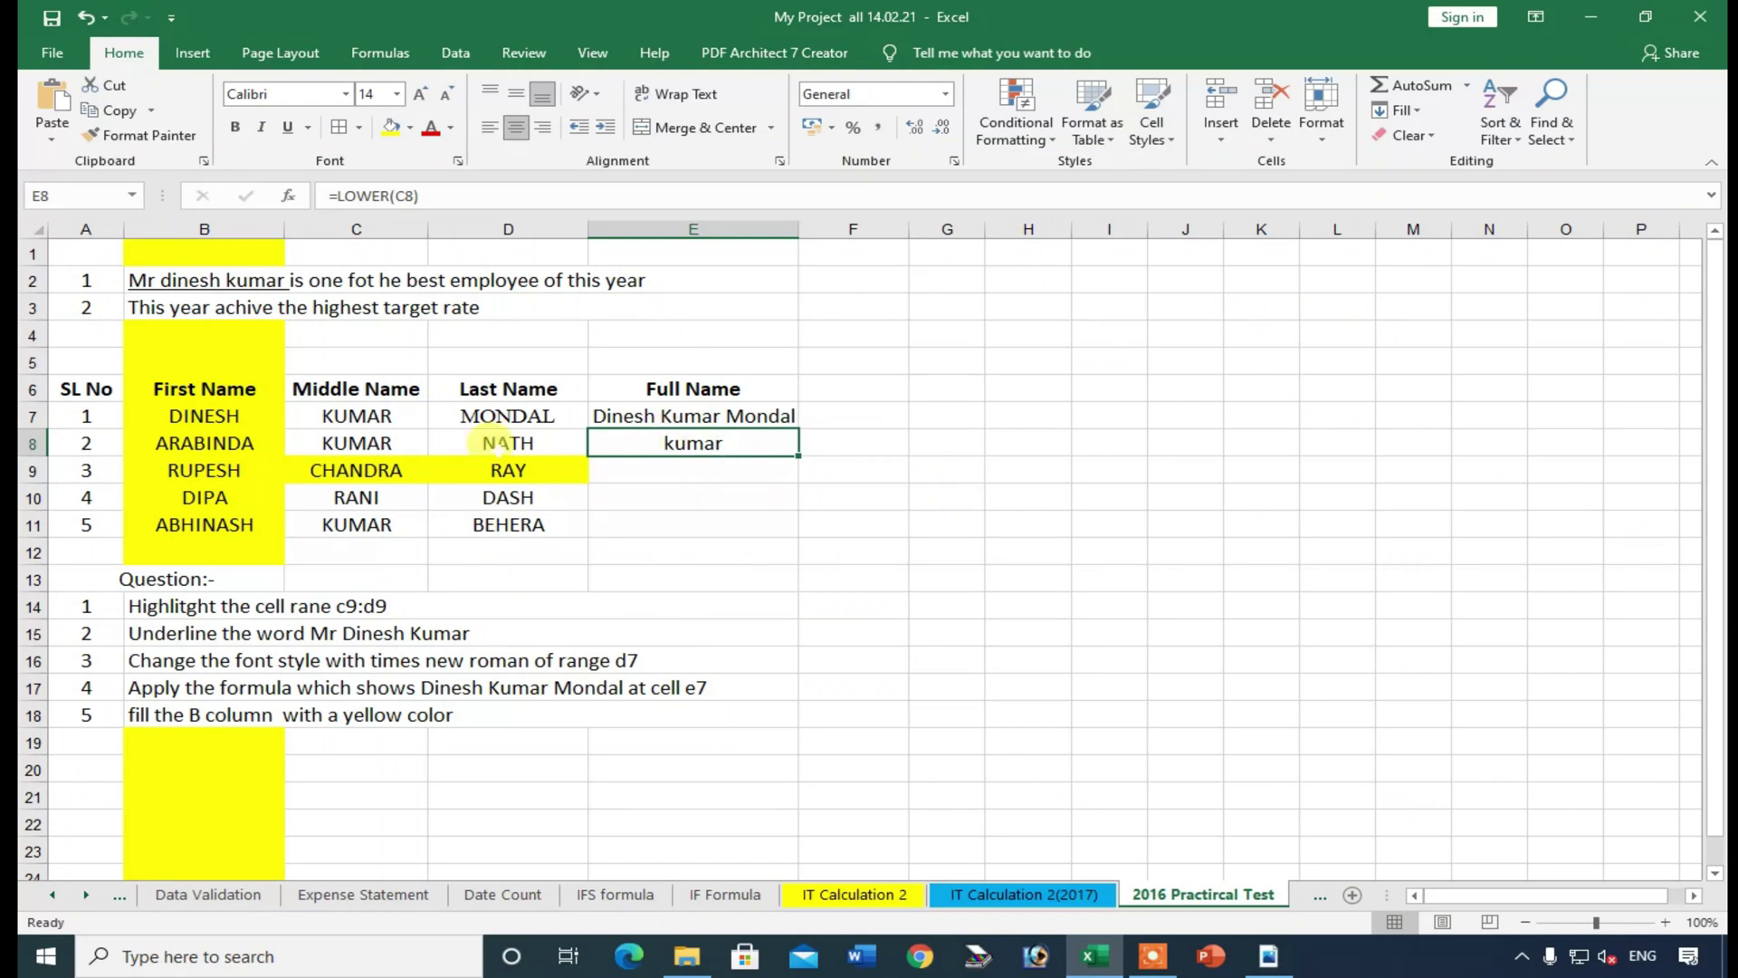
- Look through the Data Validation, Expense Statement and Date Count sheets, including the DATEDIF formula in E3 of Date Count
scroll(752, 588, "down", 2)
scroll(1018, 748, "up", 2)
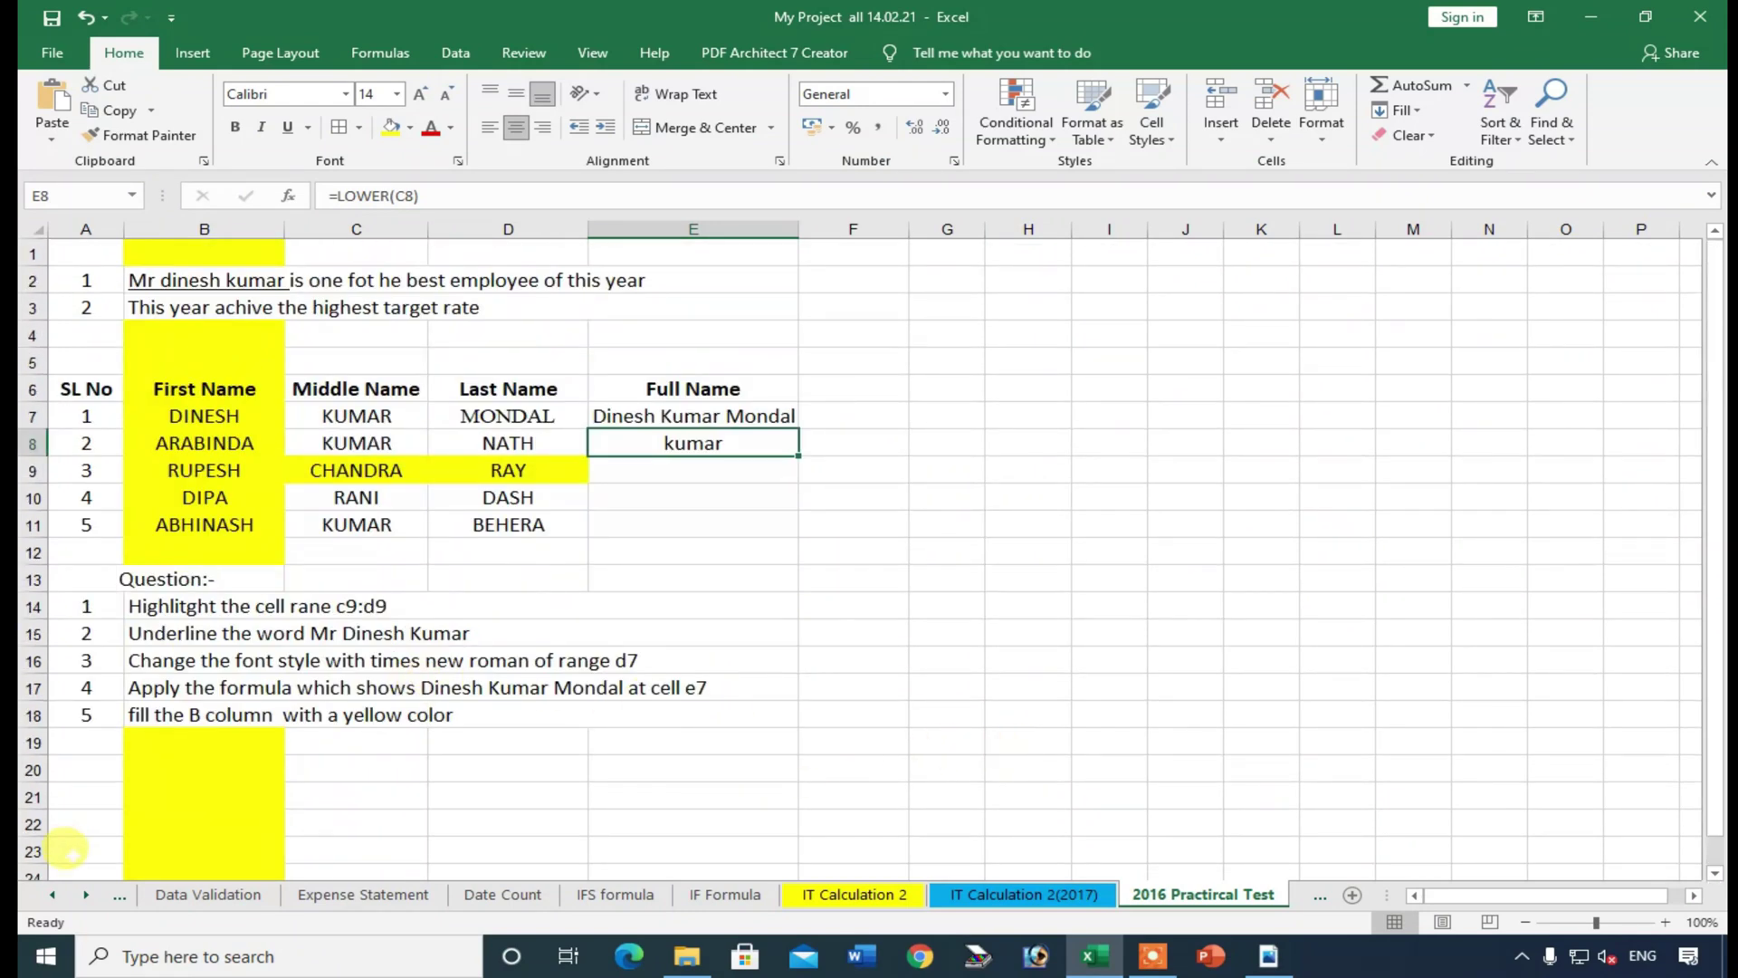
left_click(177, 896)
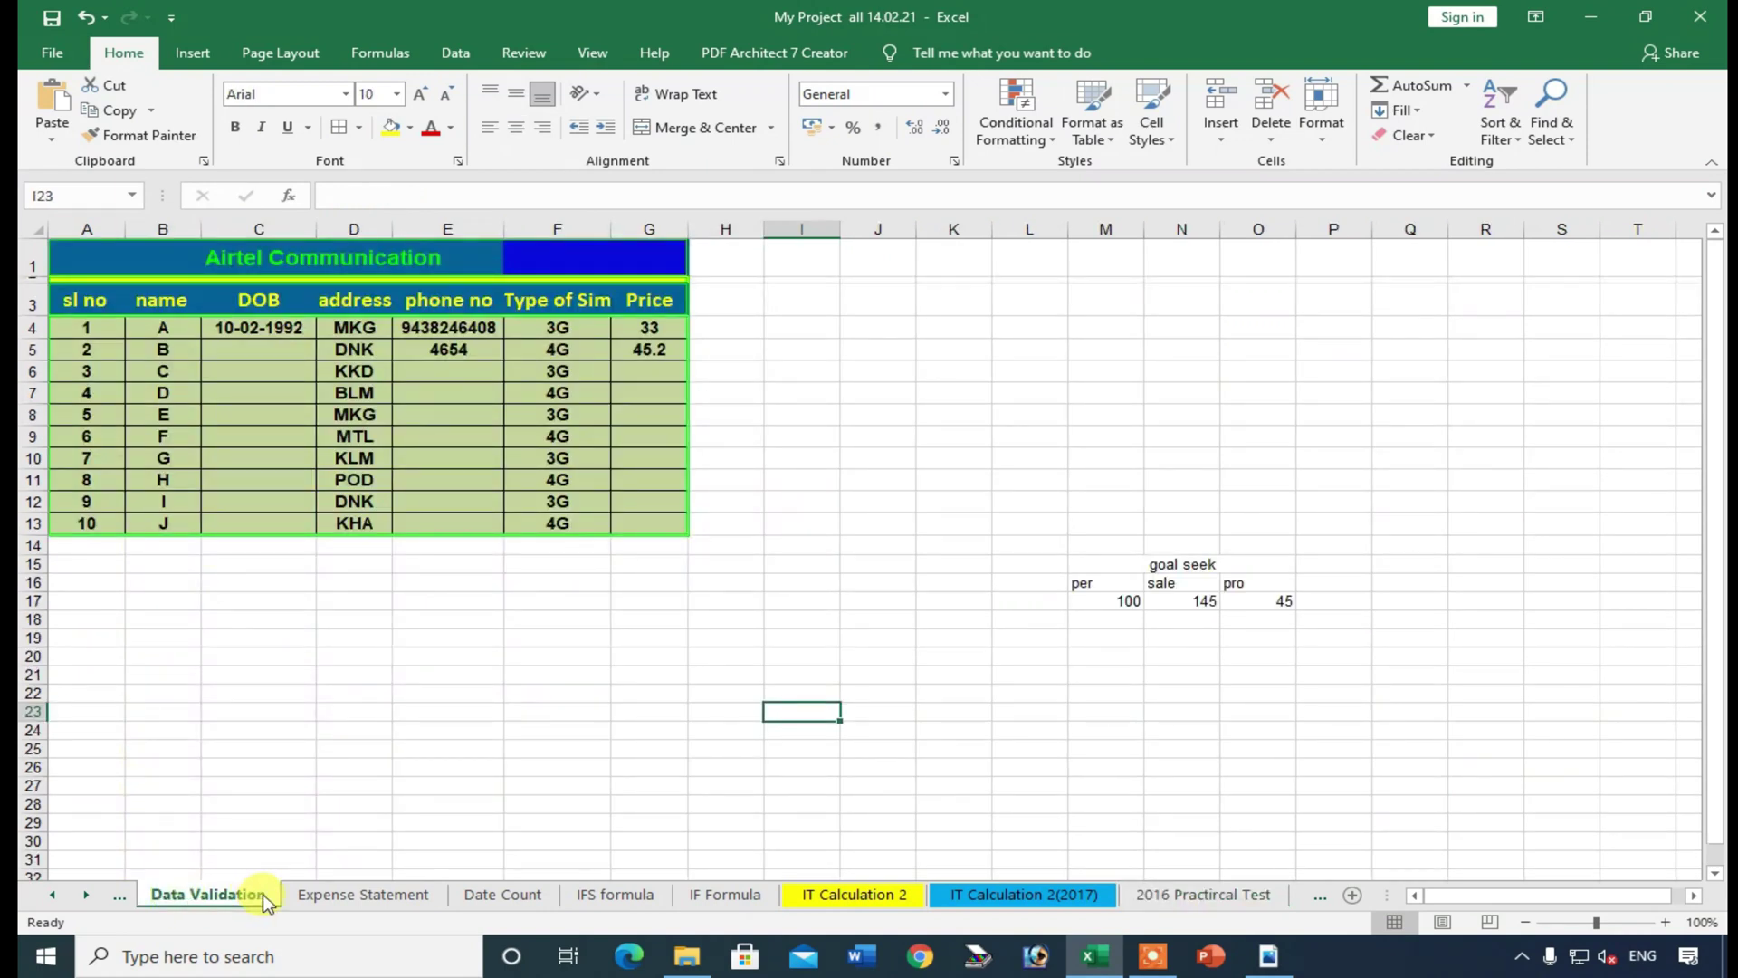
left_click(385, 906)
left_click(504, 900)
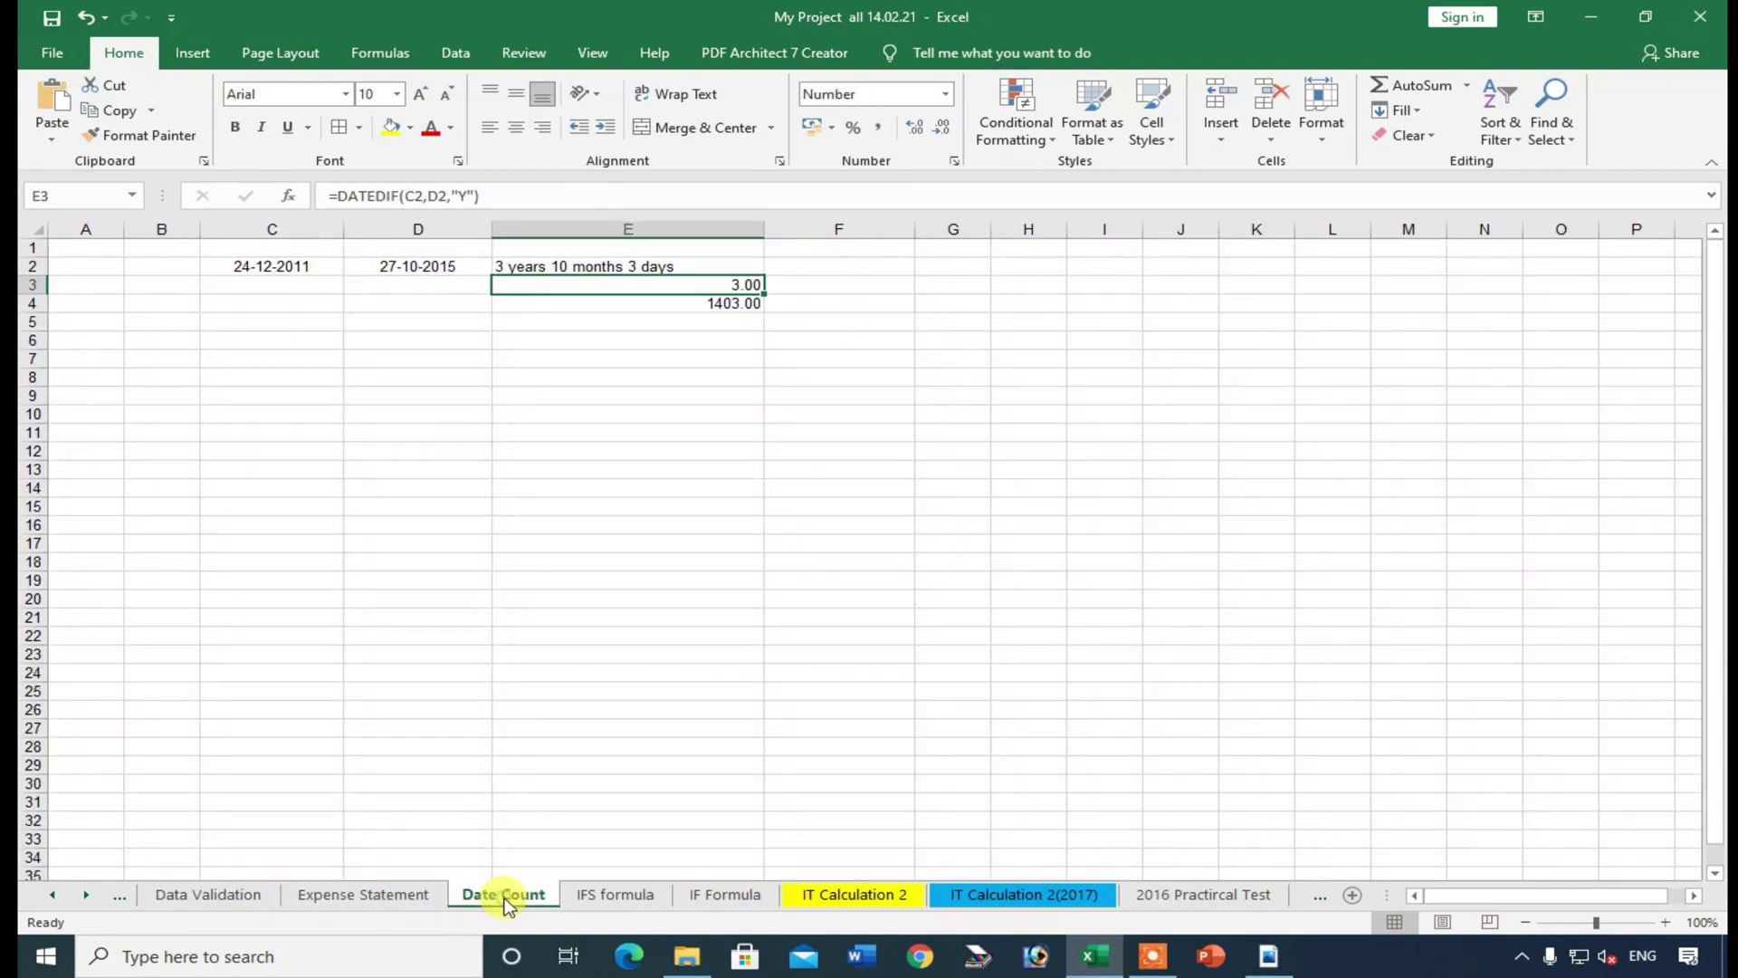
left_click(417, 896)
- Switch to the practice test PDF in Adobe Reader and review its list of Excel topics and formulas
left_click(1270, 956)
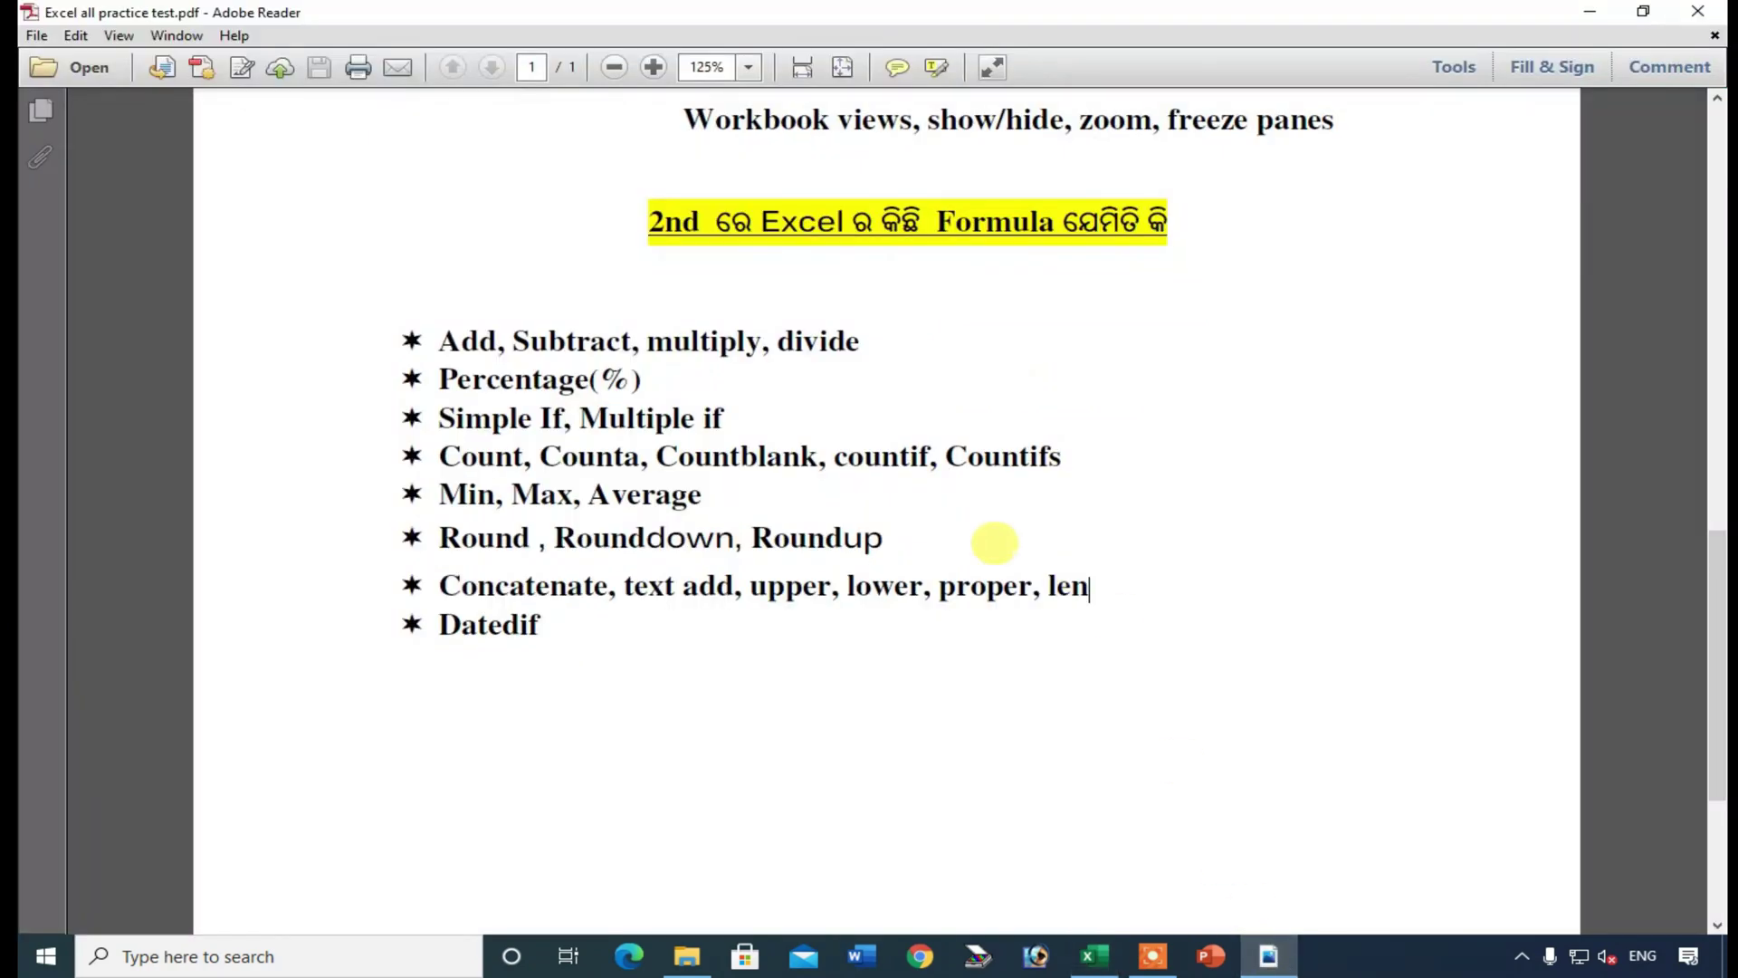
scroll(987, 525, "up", 5)
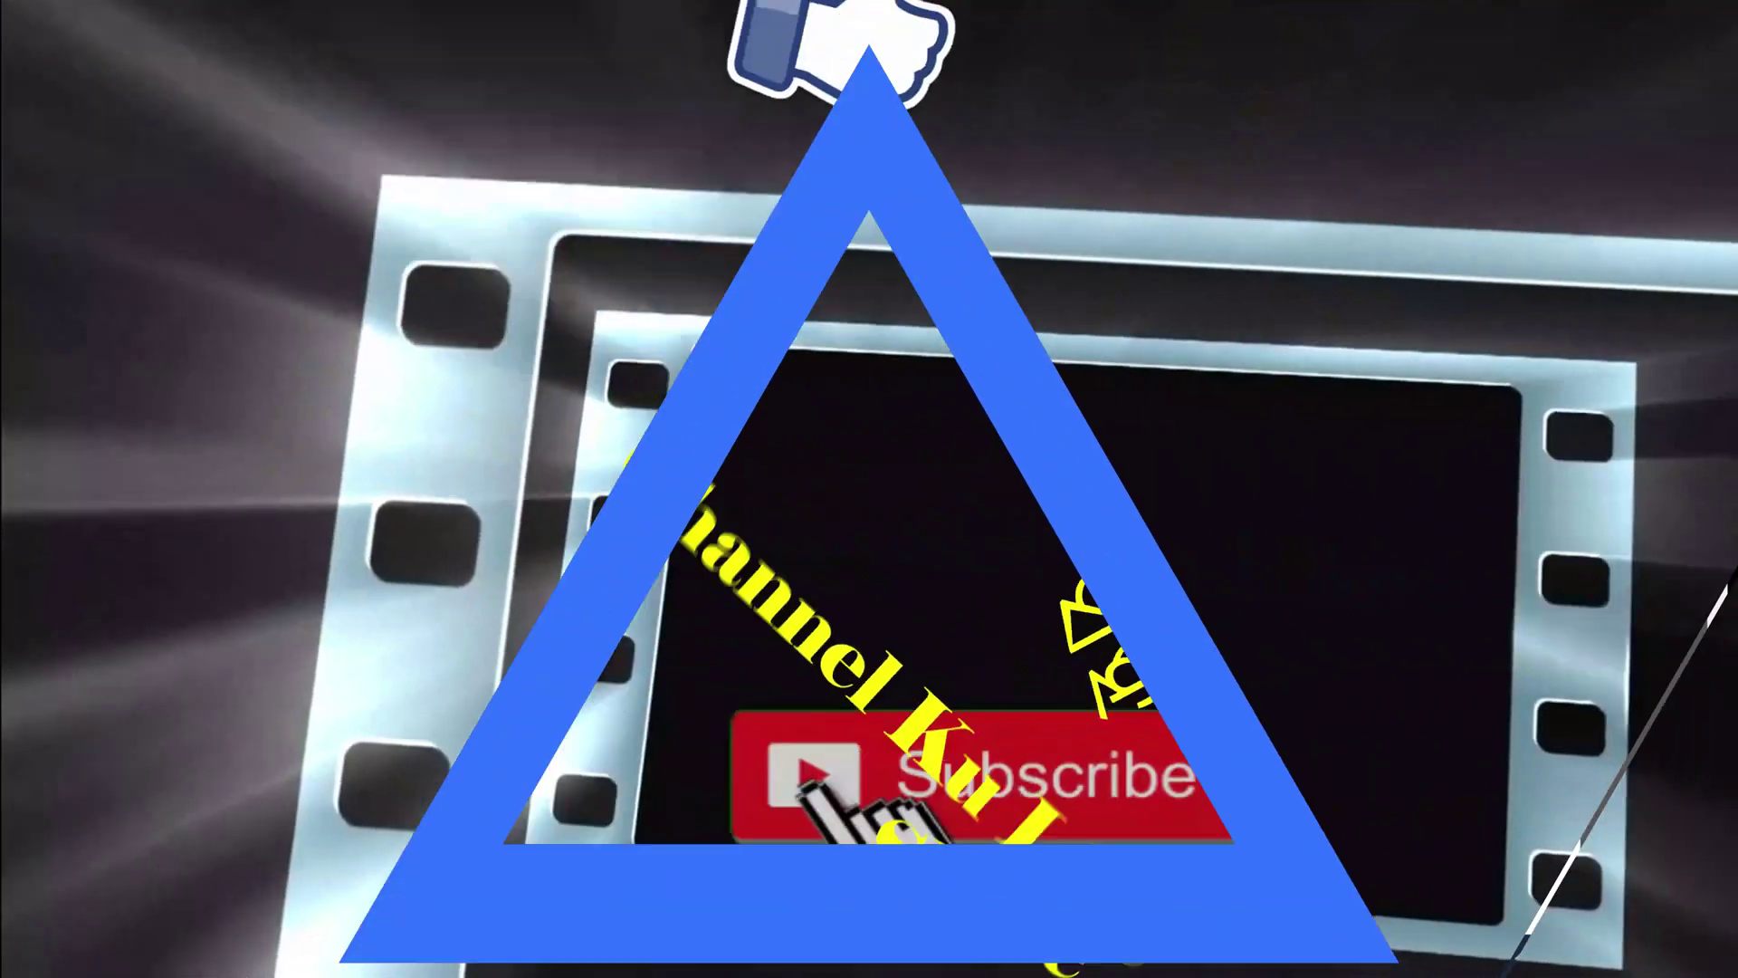